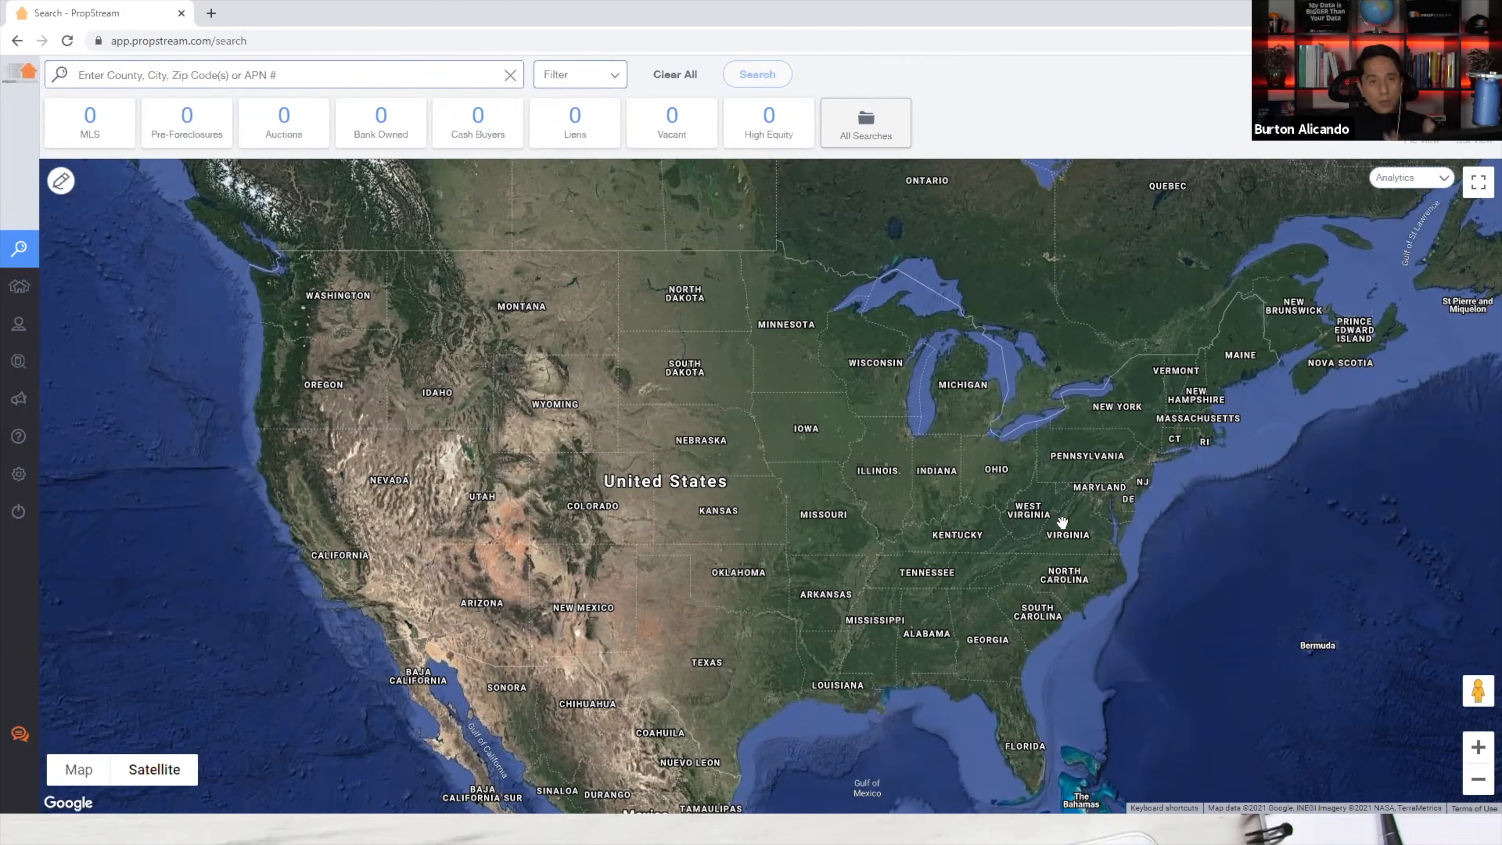
Zoom the satellite map down to the Northbury Ave lots near Marion Hill, then switch to the data sources image.
scroll(1078, 535, "up", 1)
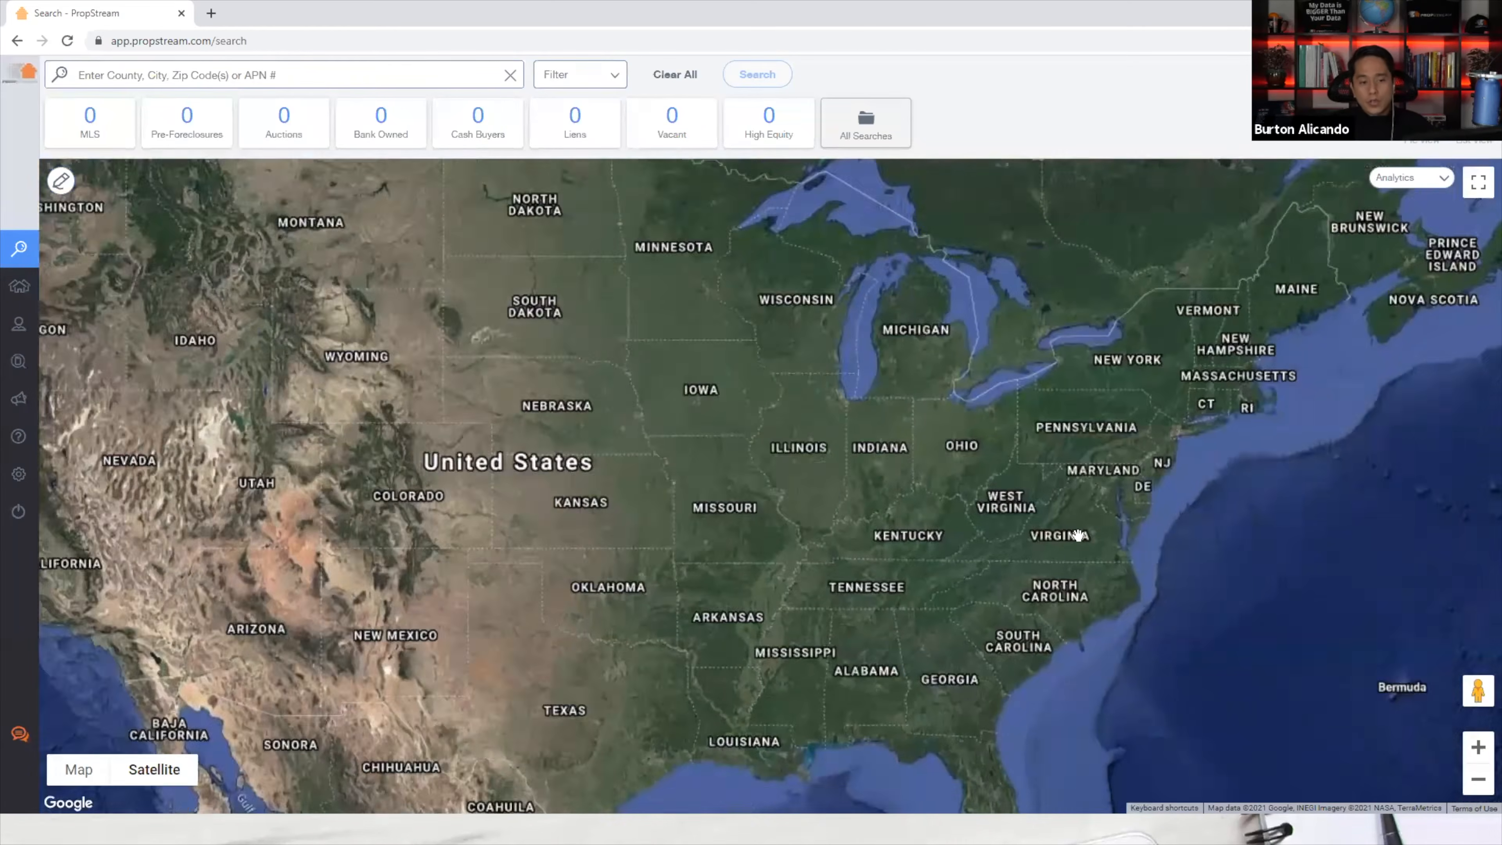
scroll(1078, 535, "up", 3)
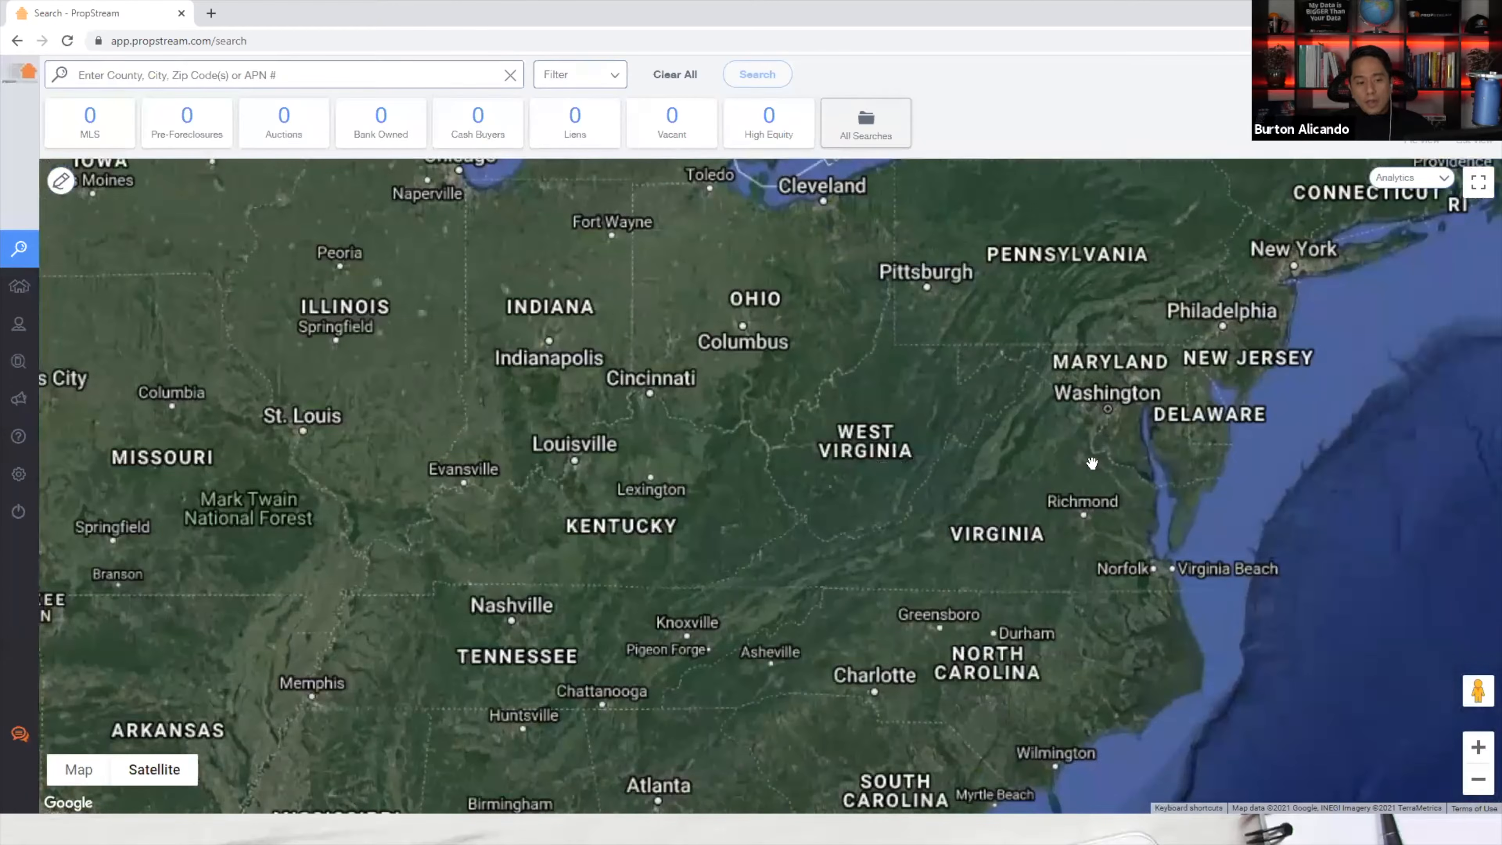
scroll(1091, 463, "up", 3)
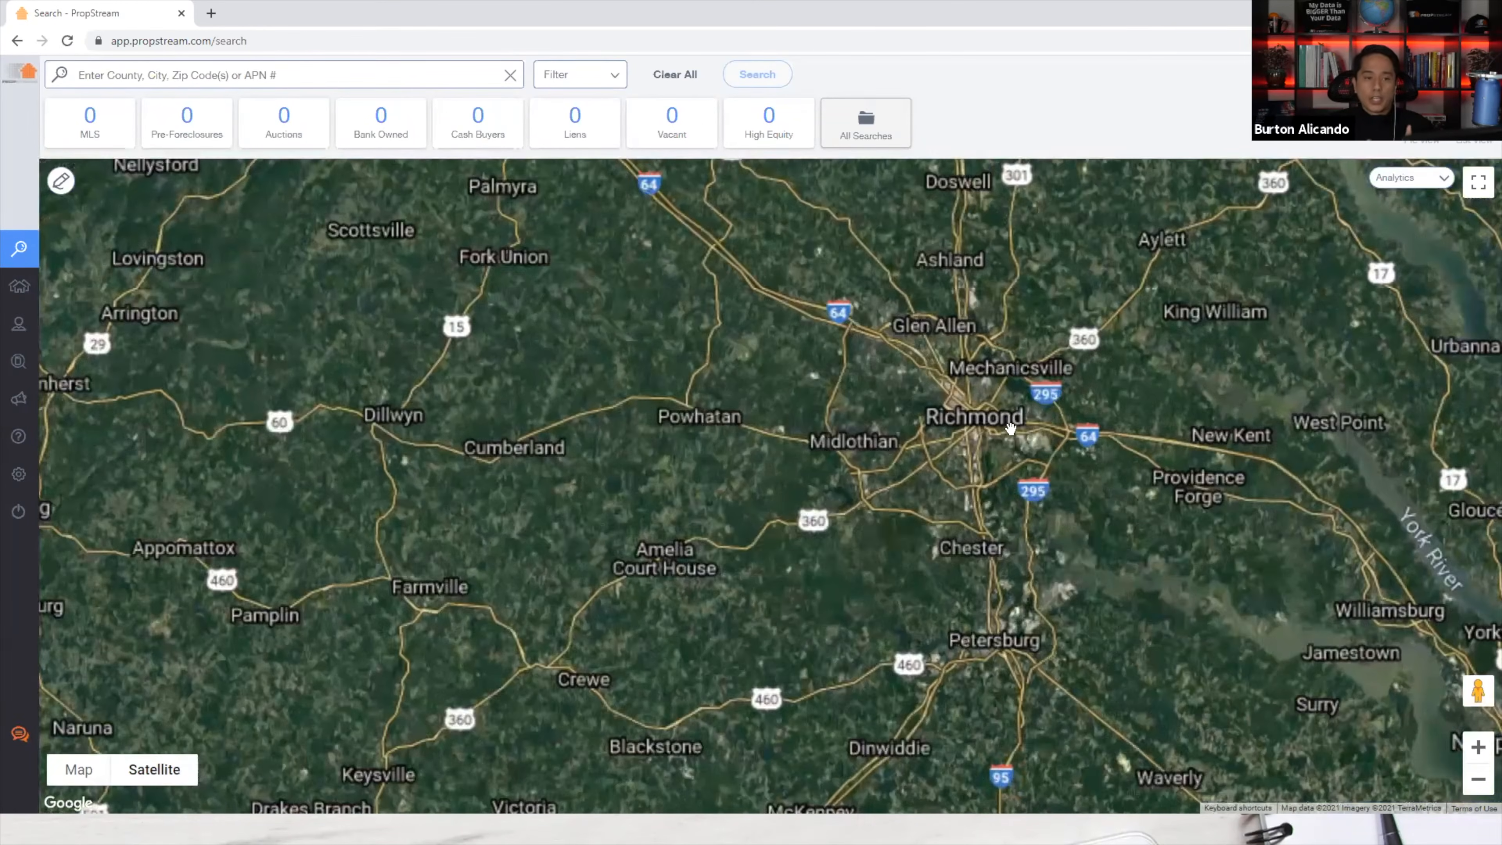
scroll(1009, 445, "up", 3)
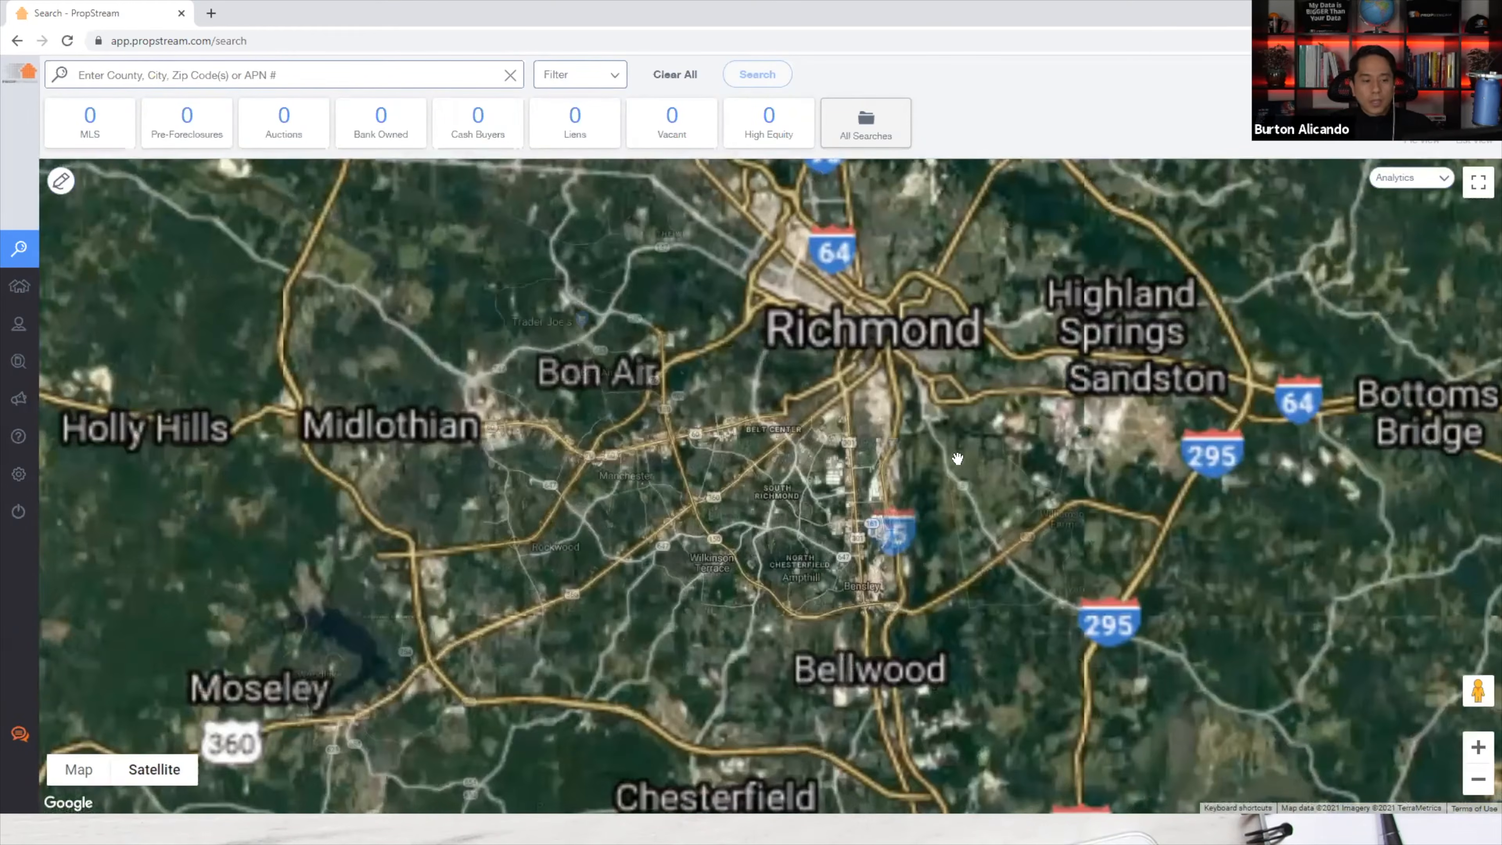
scroll(946, 468, "up", 3)
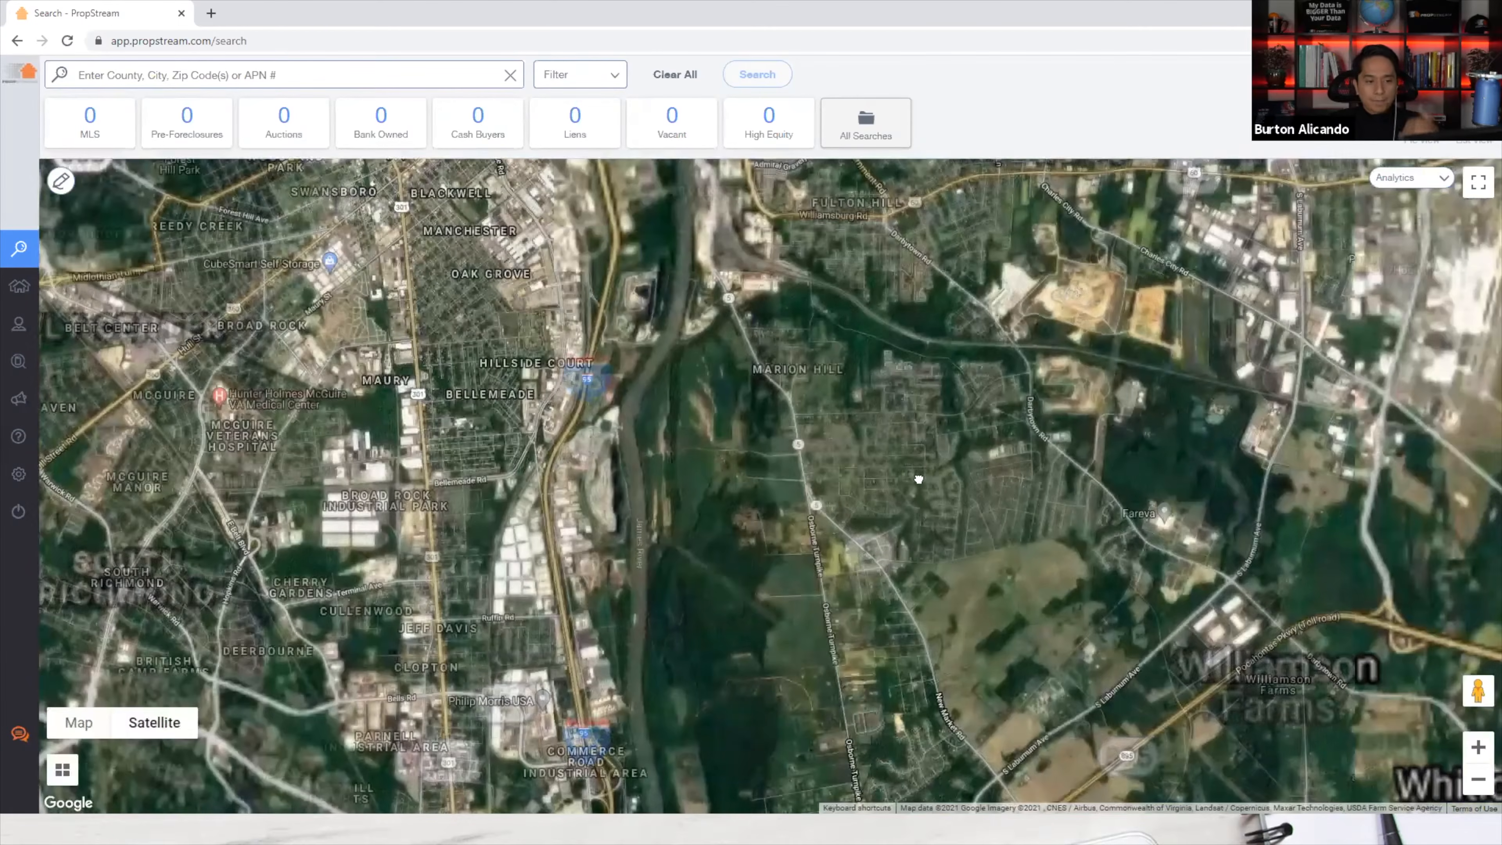
left_click_drag(894, 484, 924, 628)
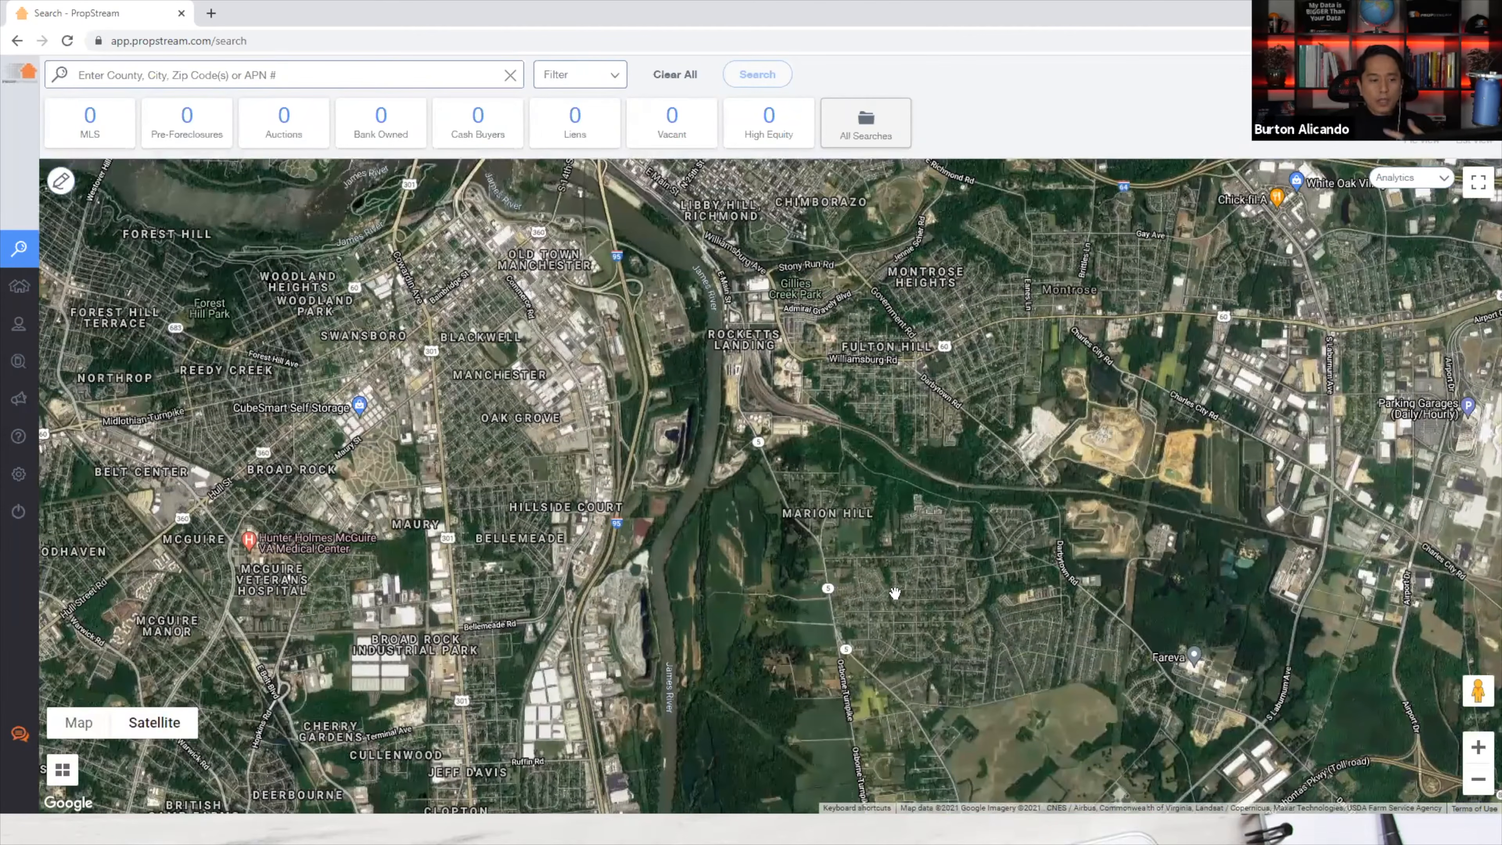
scroll(883, 572, "up", 3)
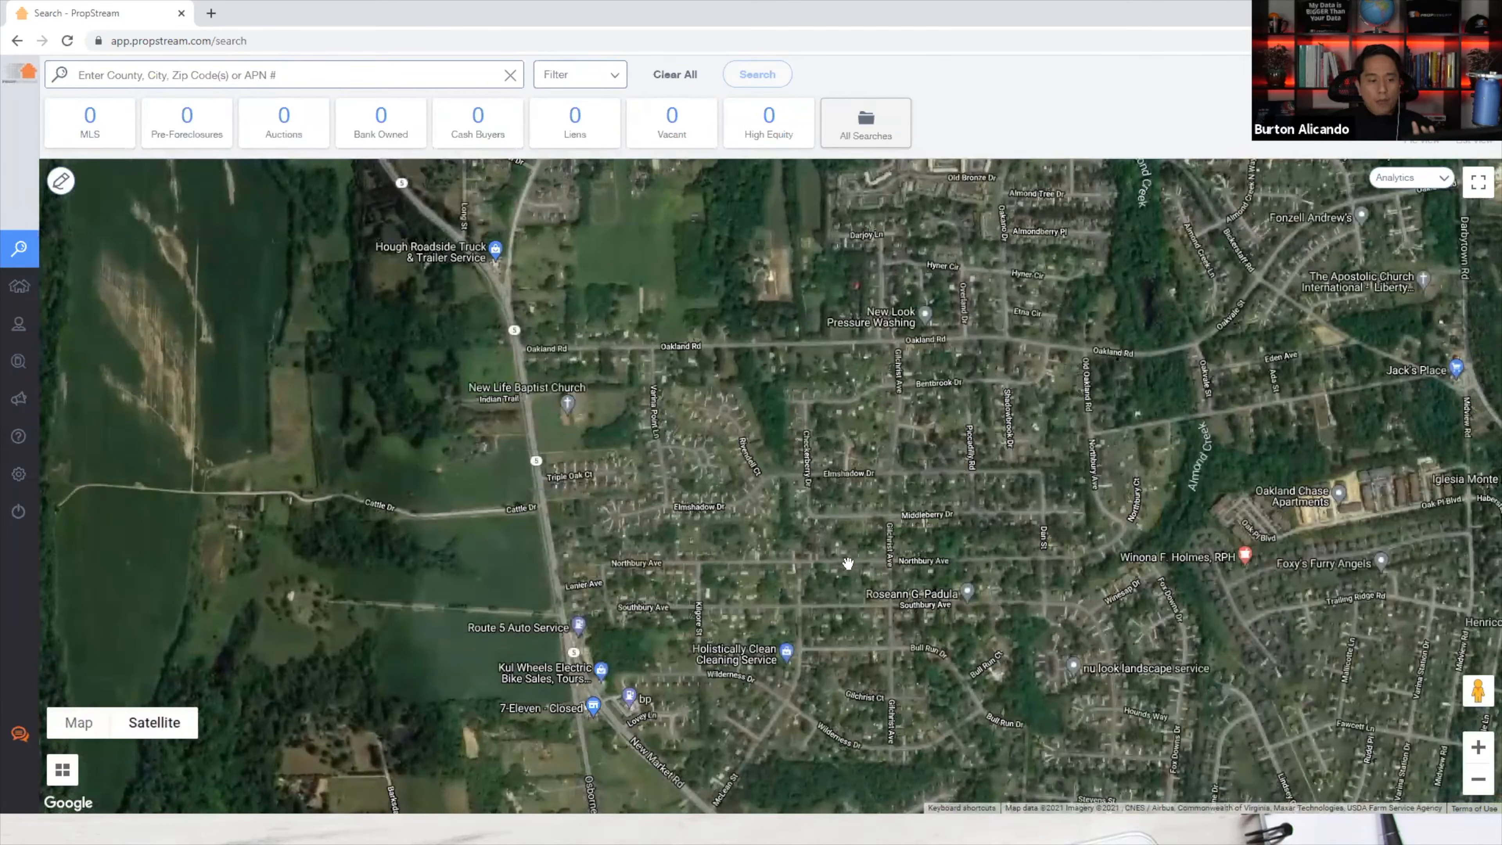
scroll(832, 572, "up", 2)
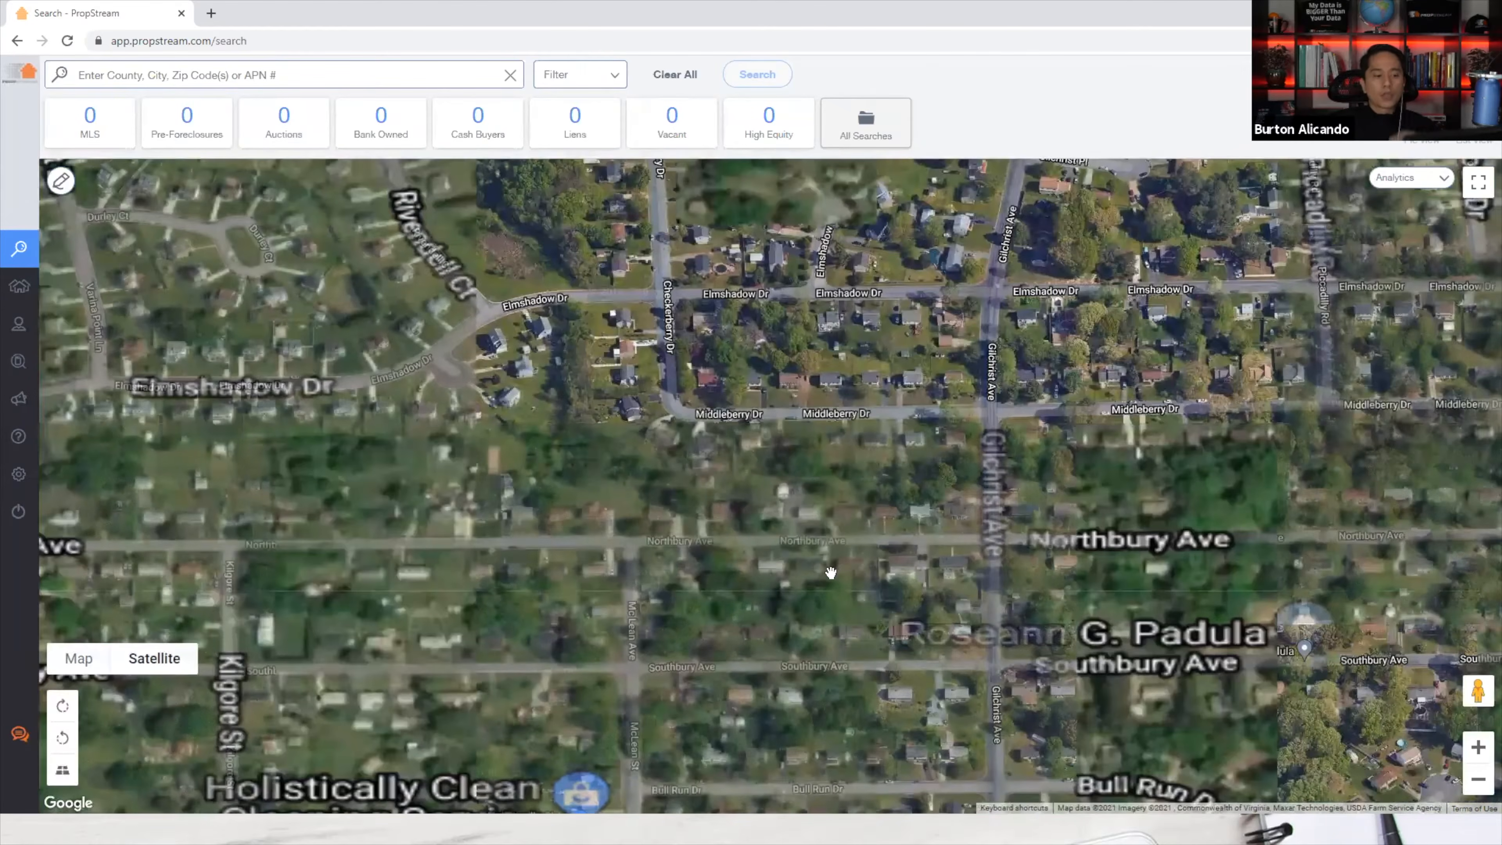
scroll(831, 572, "up", 1)
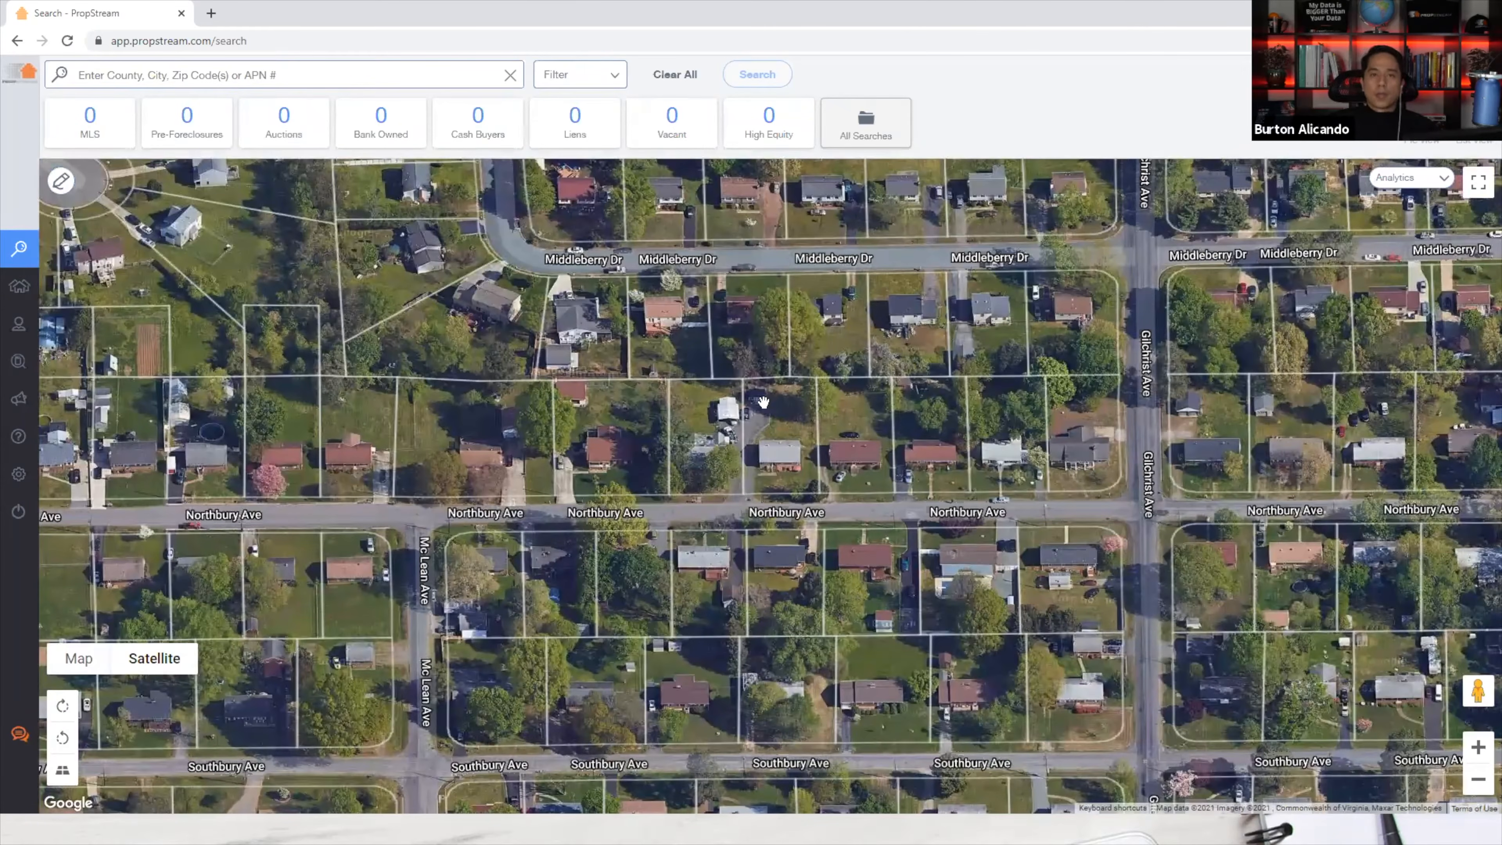
key("alt+Tab")
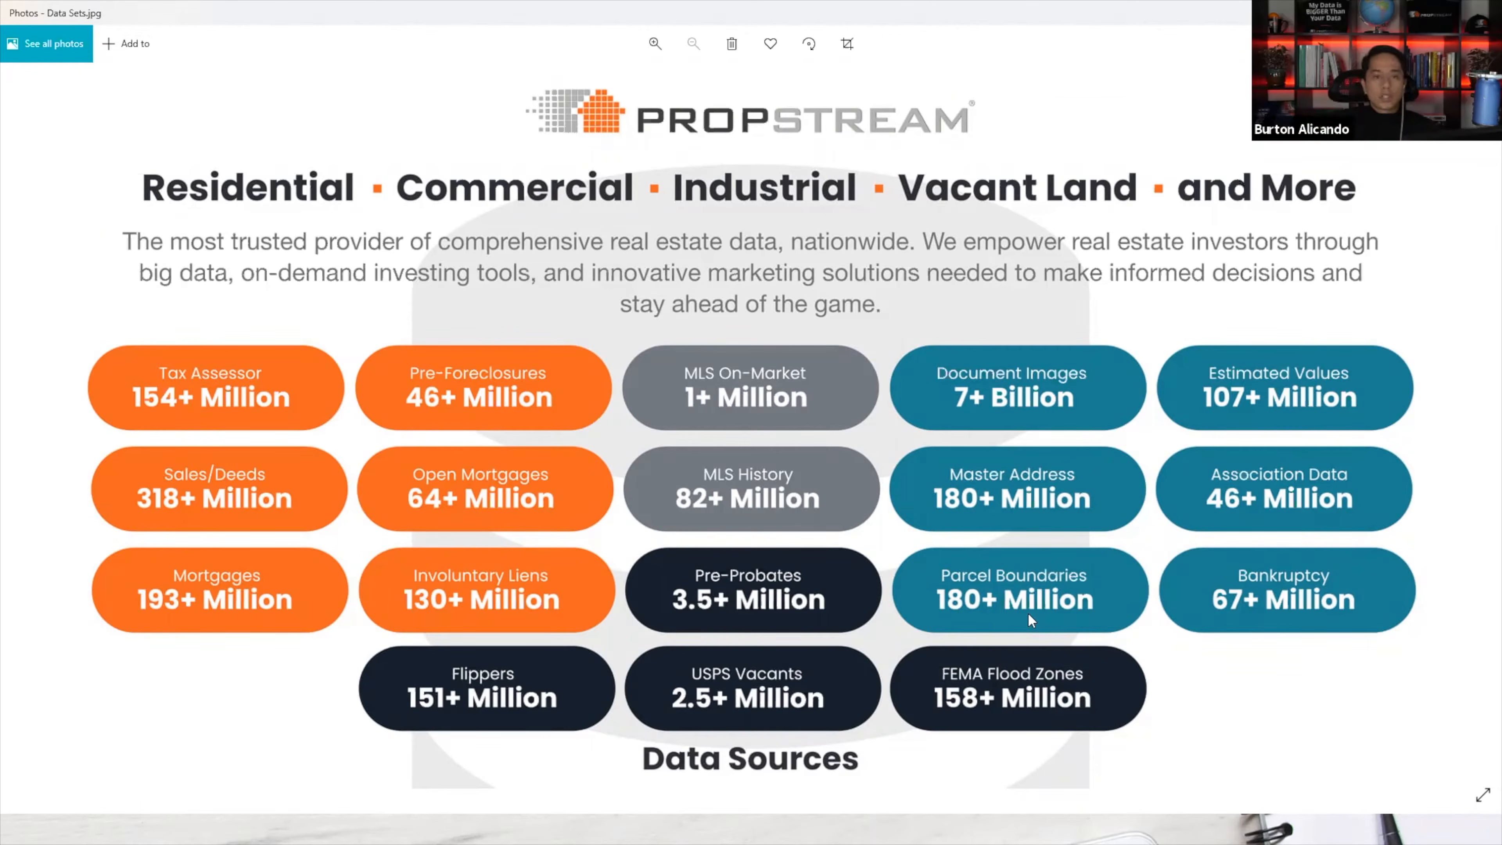
Toggle between the data sources image and PropStream, ending on the Northbury Ave satellite map.
key("alt+Tab")
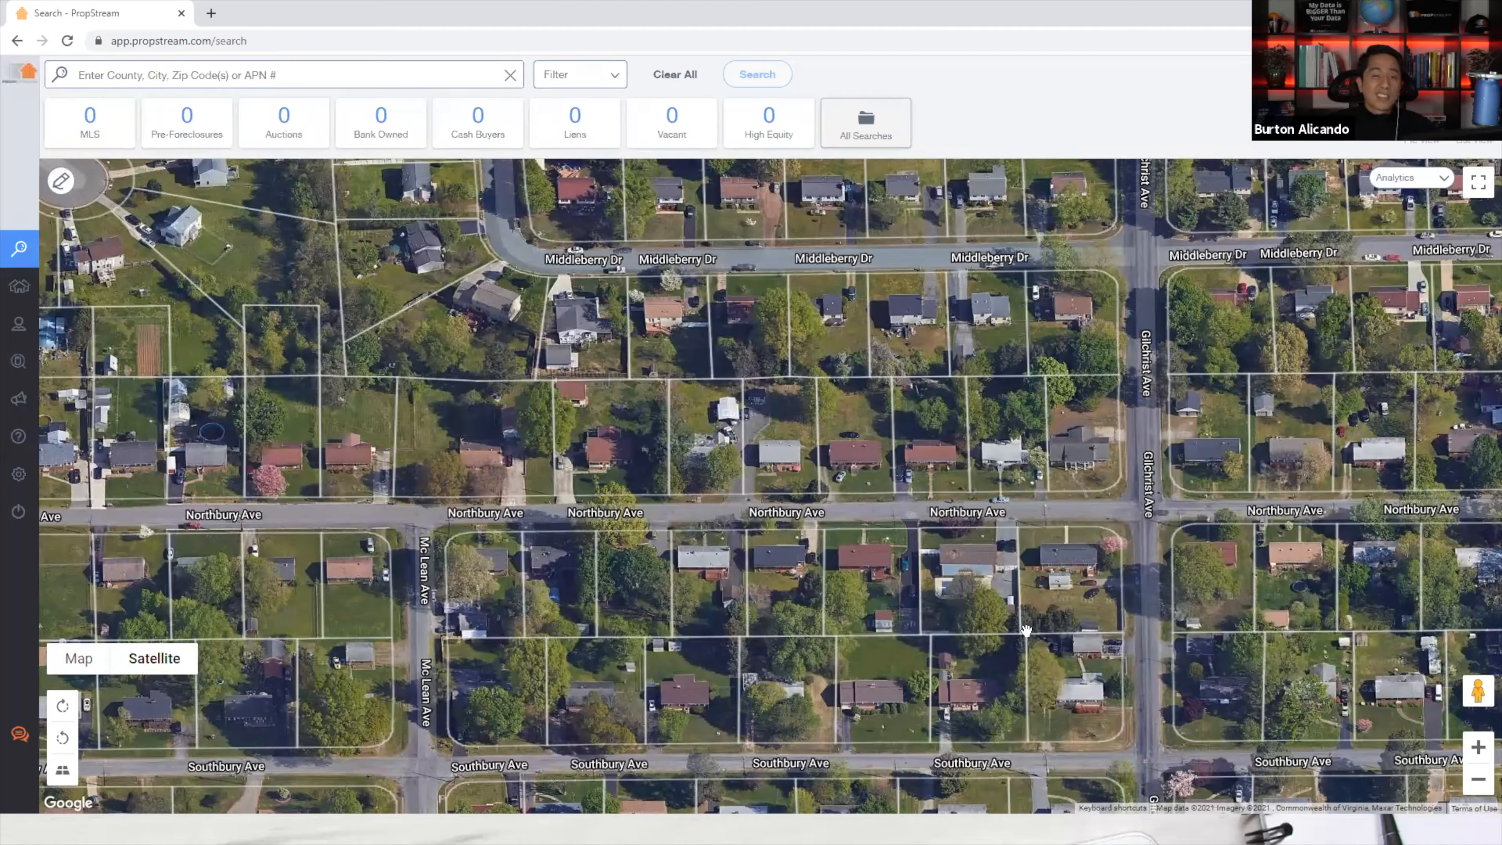
key("alt+Tab")
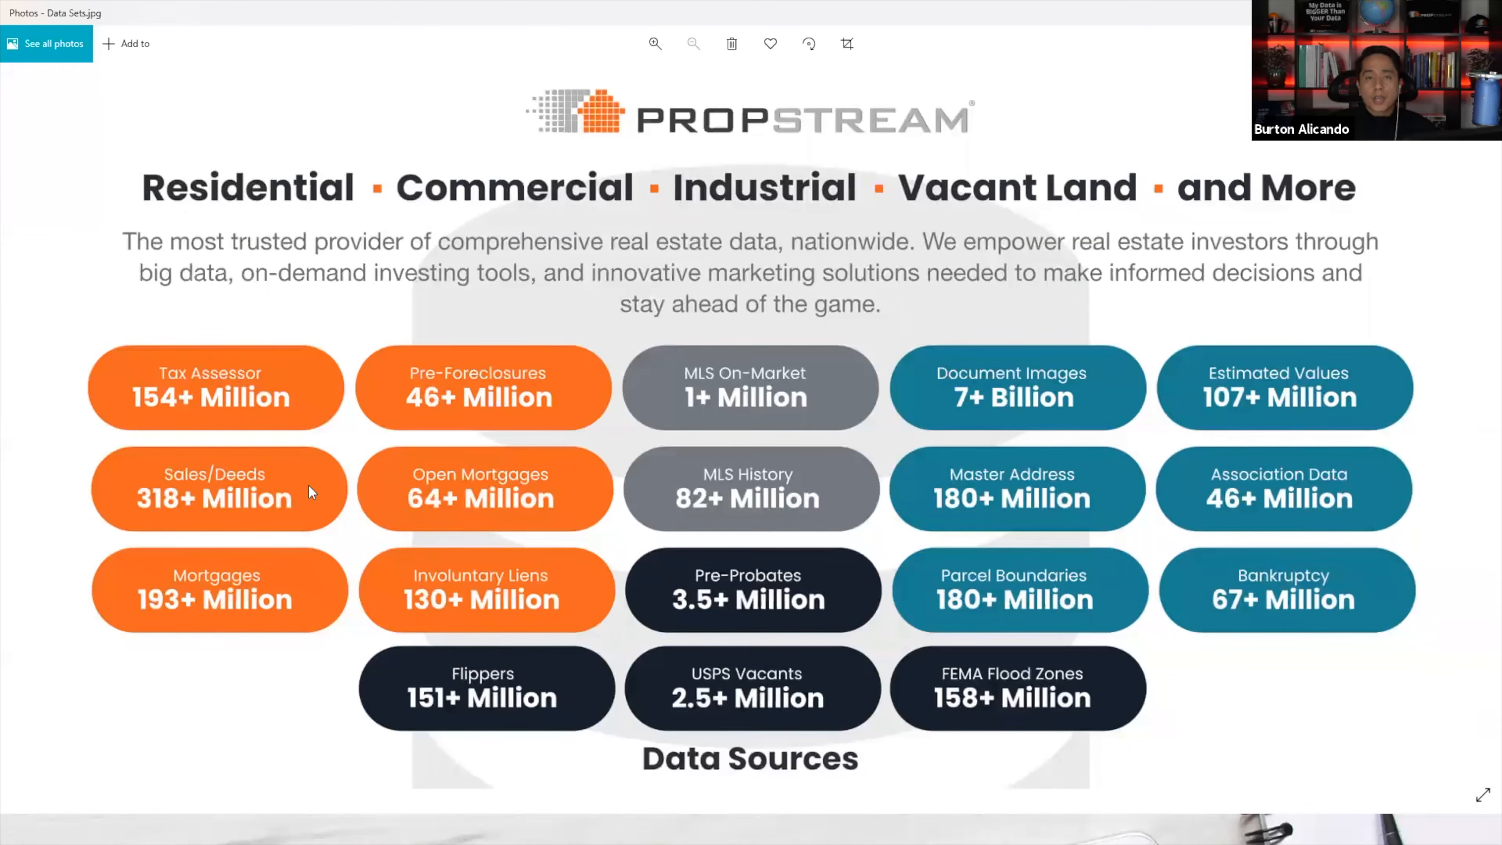
key("alt+Tab")
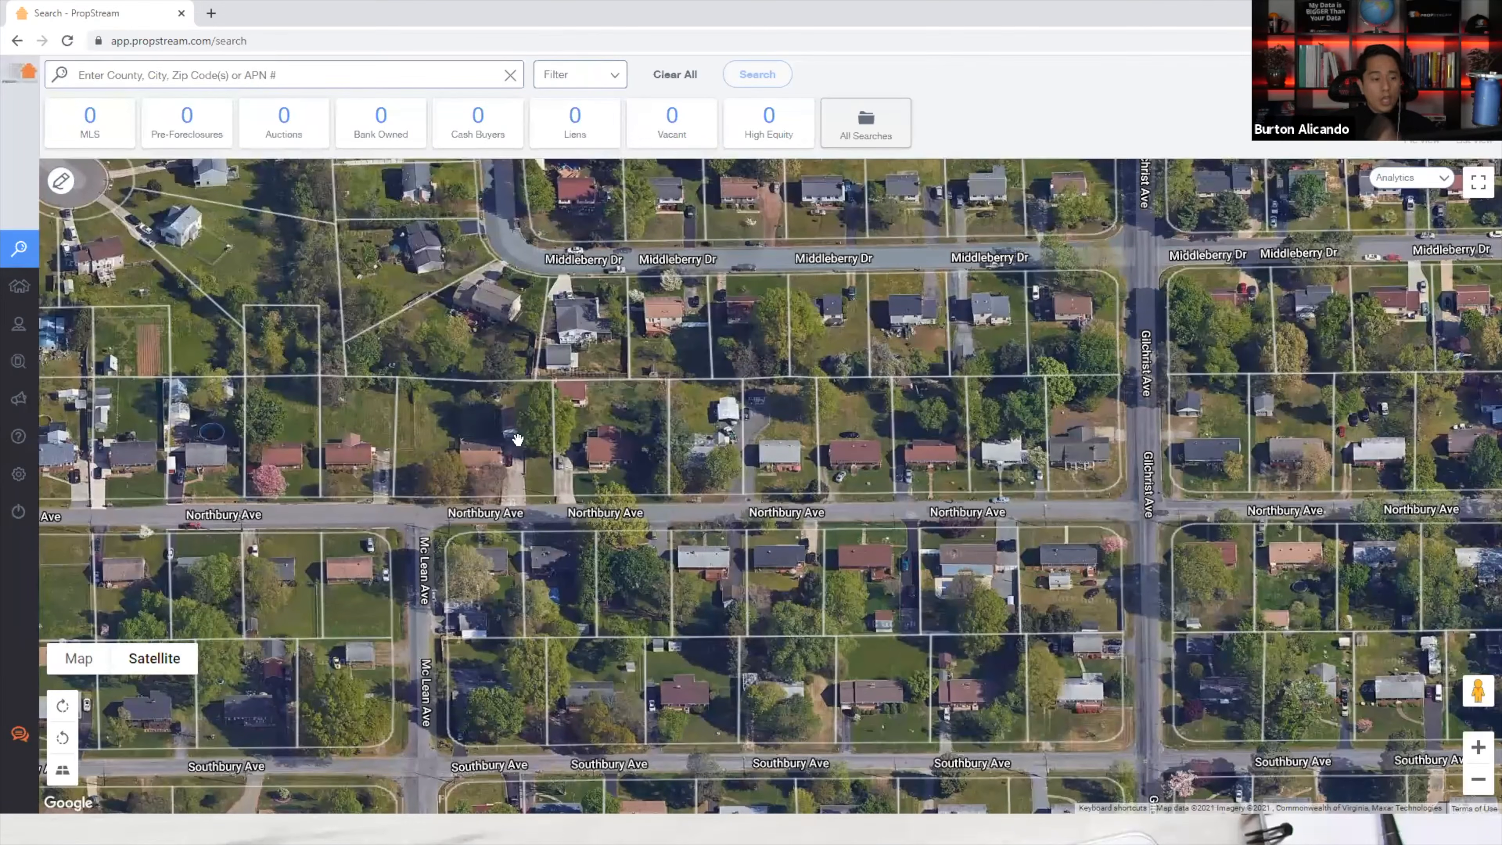
left_click(712, 428)
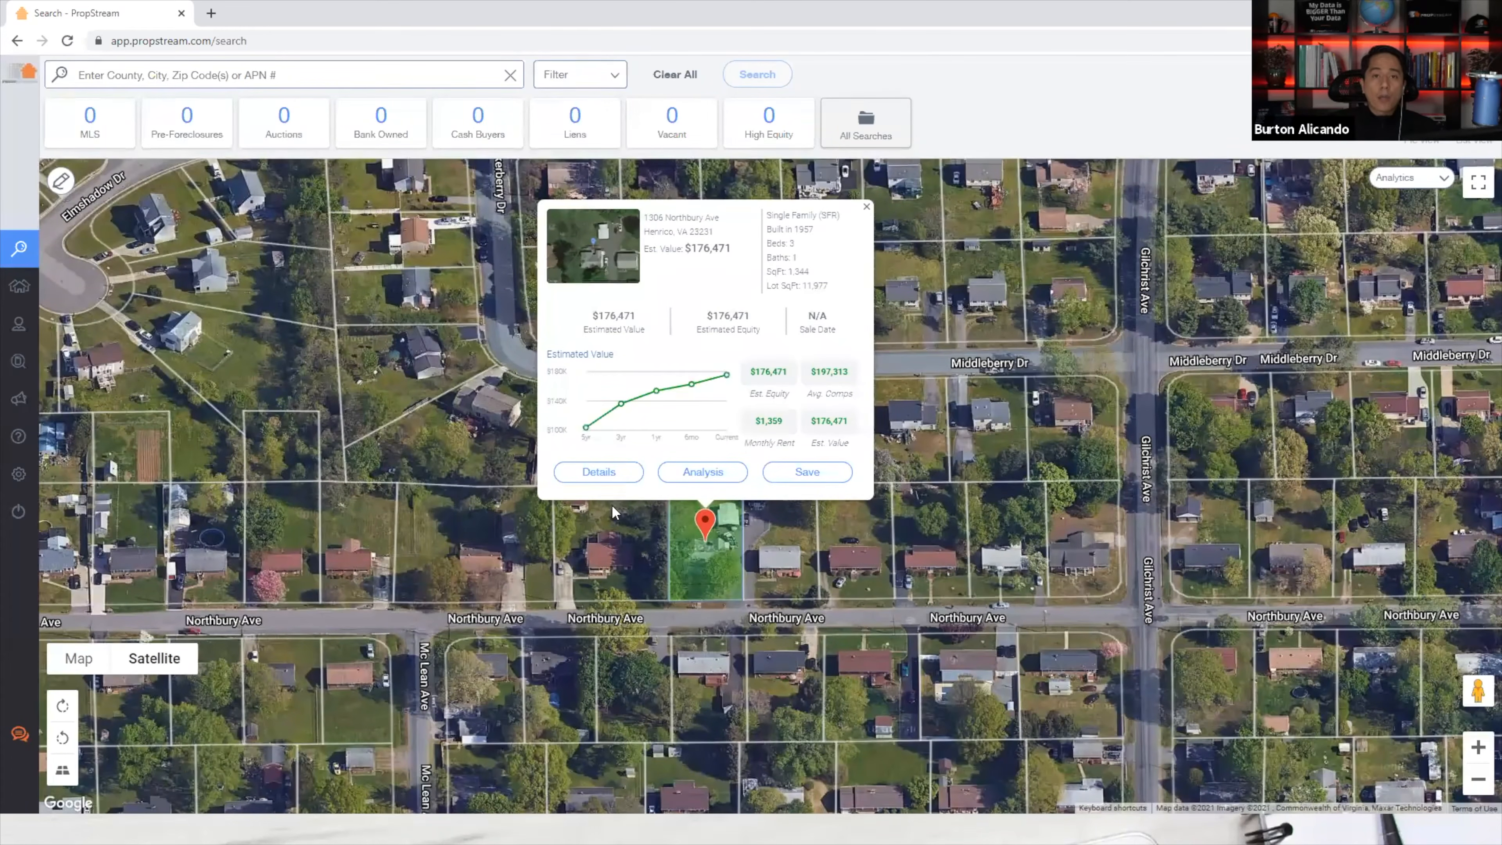
left_click(589, 469)
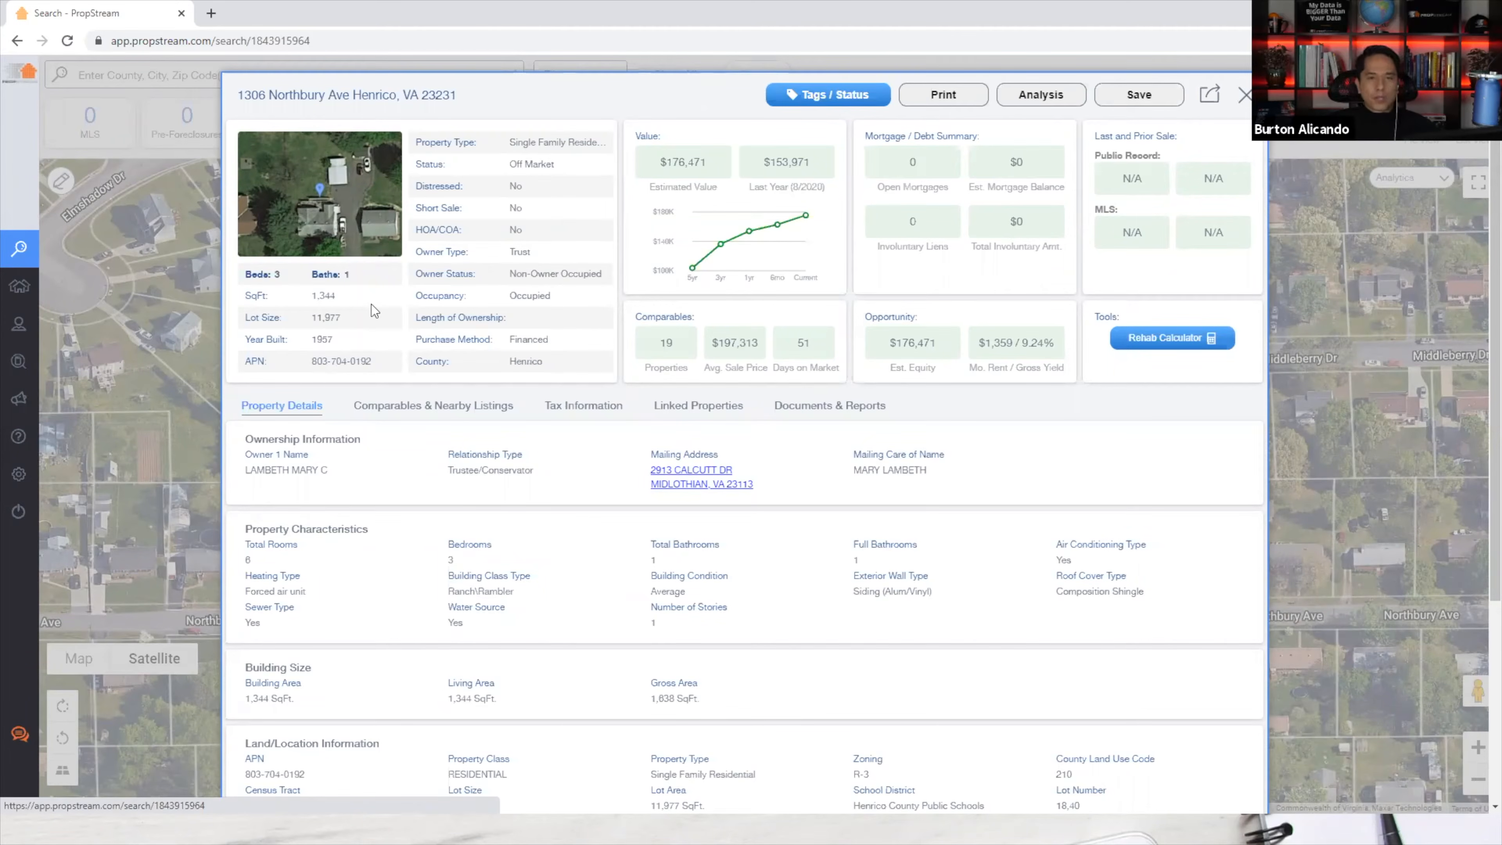
left_click_drag(277, 470, 345, 463)
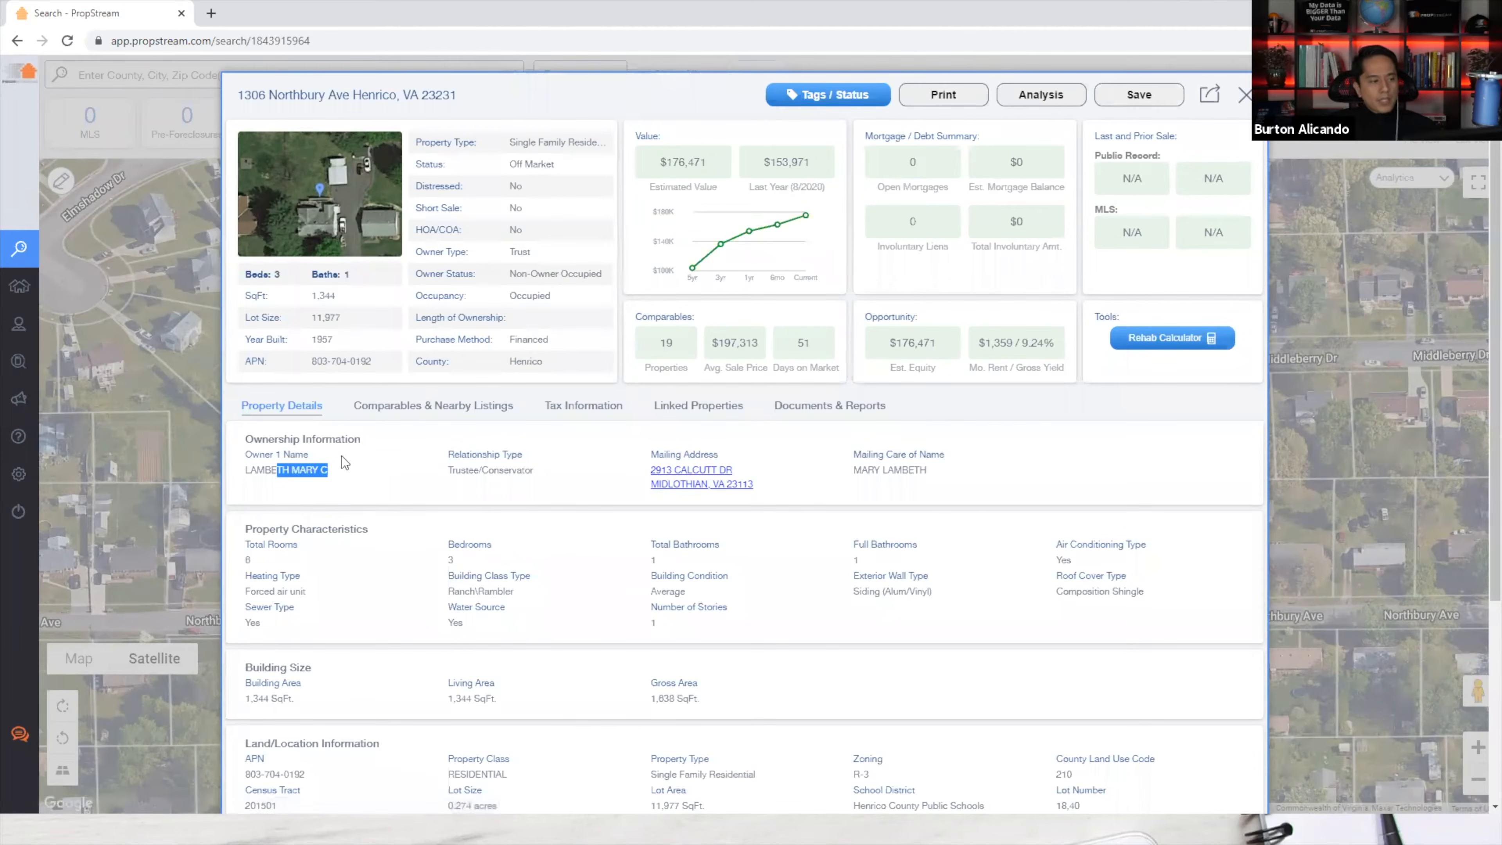
left_click(139, 527)
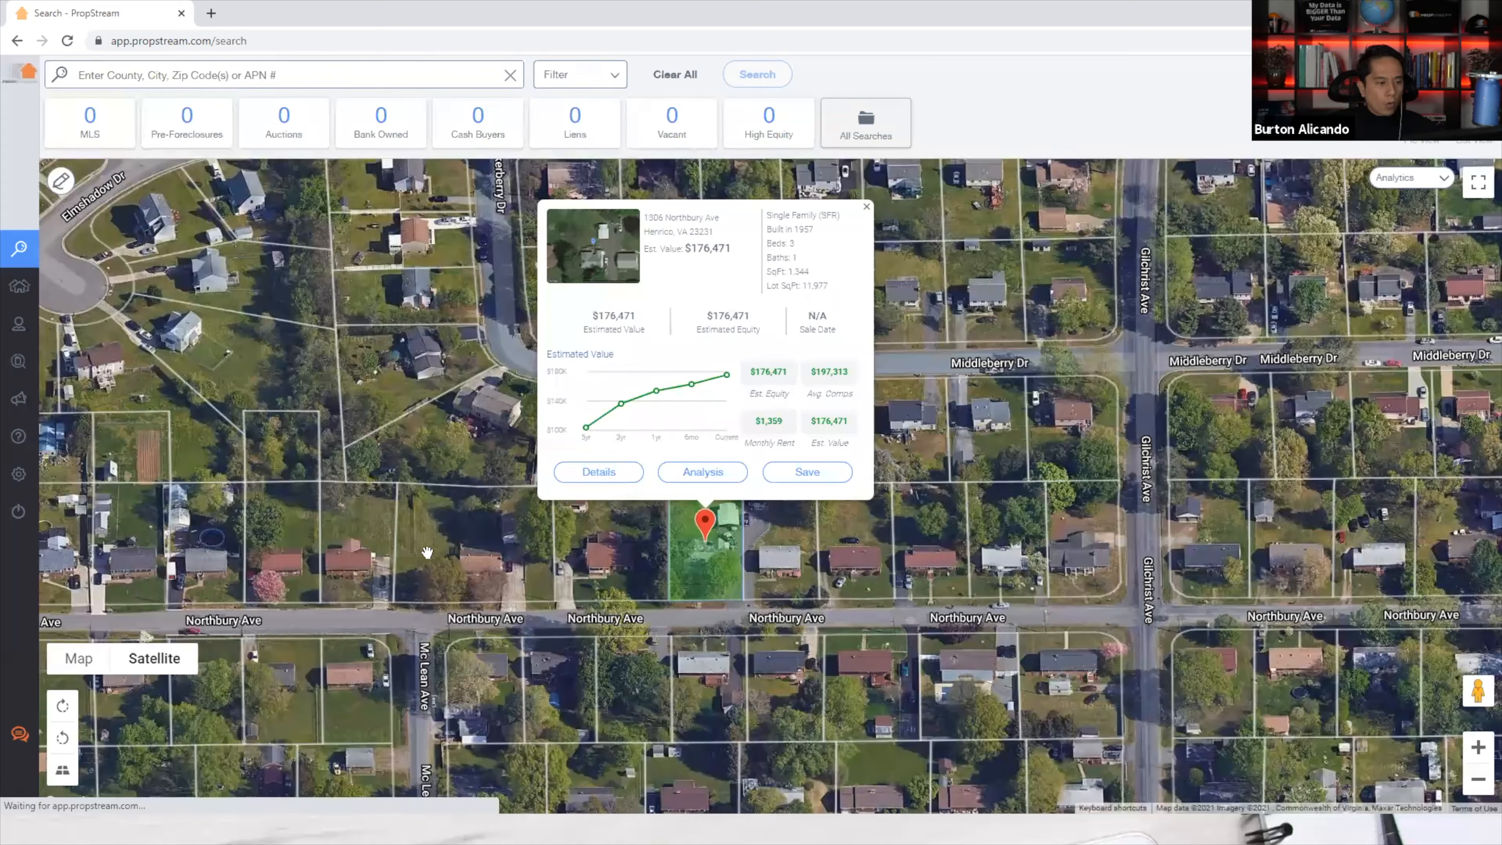
left_click_drag(113, 590, 673, 605)
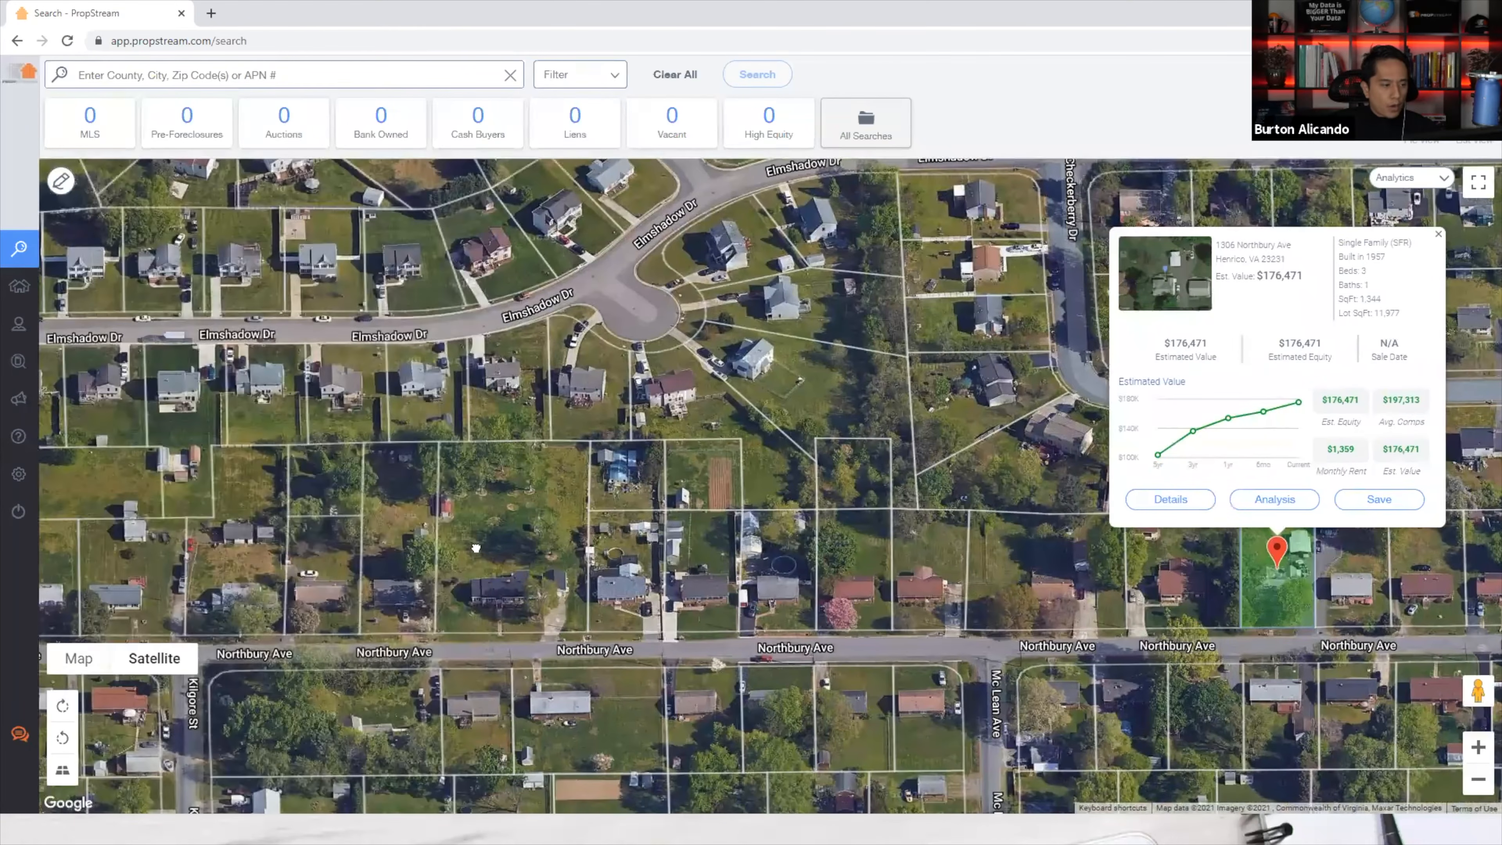
left_click_drag(343, 541, 477, 549)
left_click(449, 570)
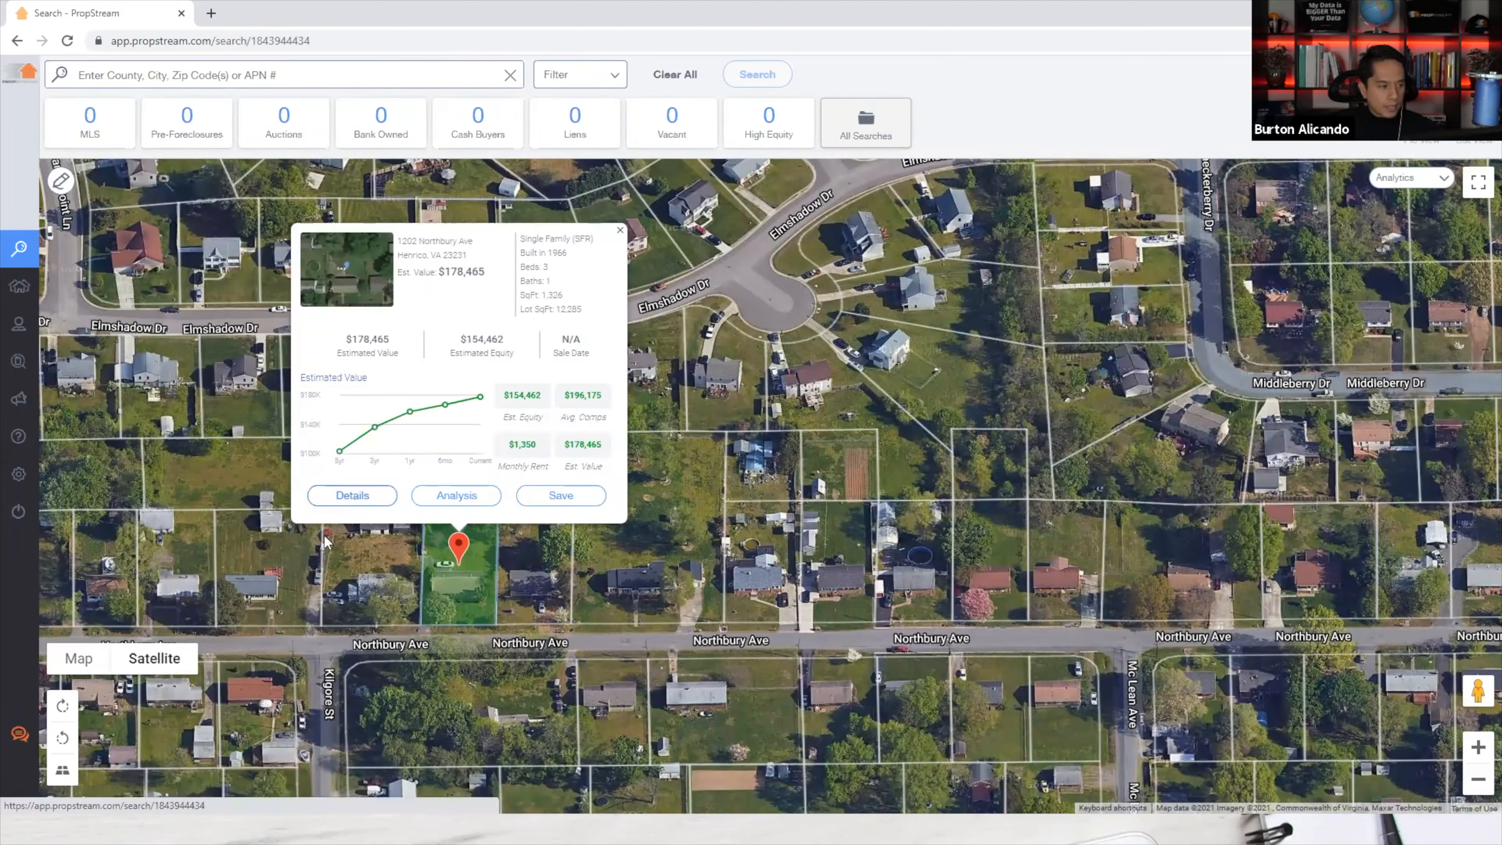
double_click(352, 497)
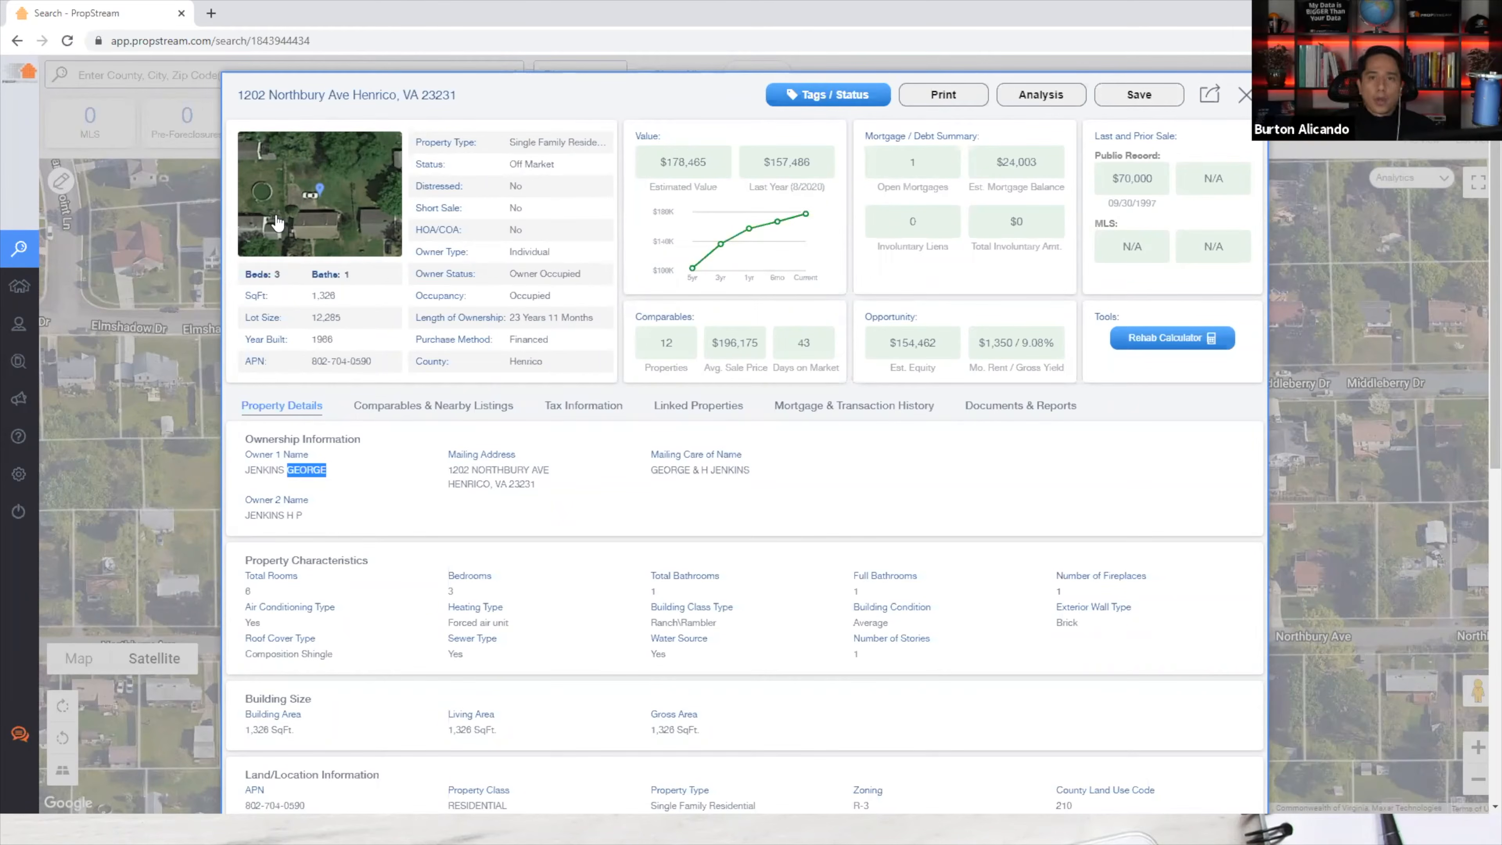
left_click(313, 215)
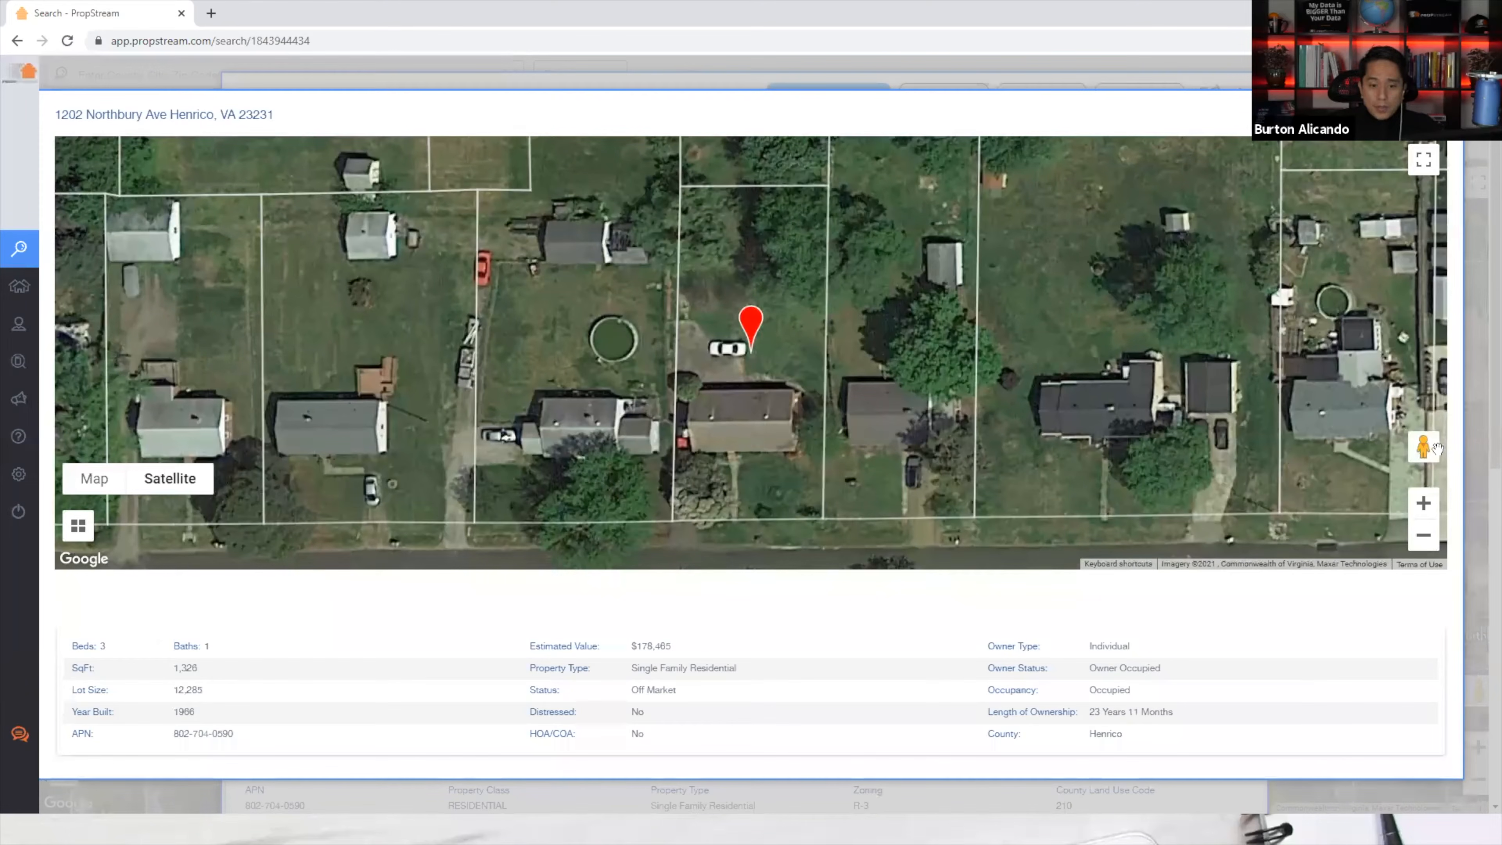
left_click_drag(1419, 445, 749, 557)
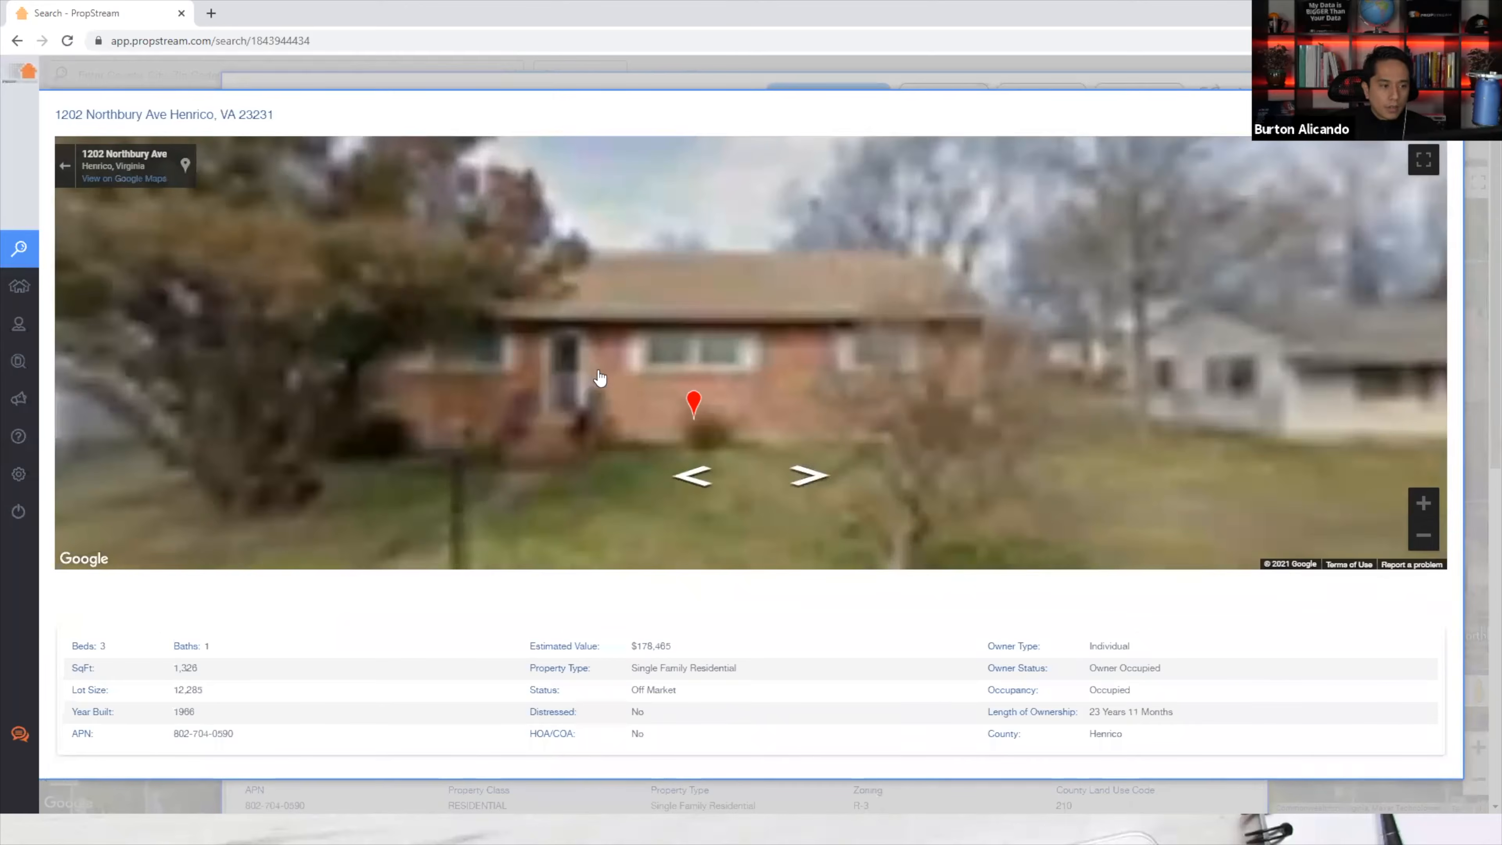
left_click_drag(598, 373, 697, 376)
left_click_drag(487, 433, 890, 287)
left_click_drag(934, 496, 1070, 447)
left_click_drag(721, 359, 680, 494)
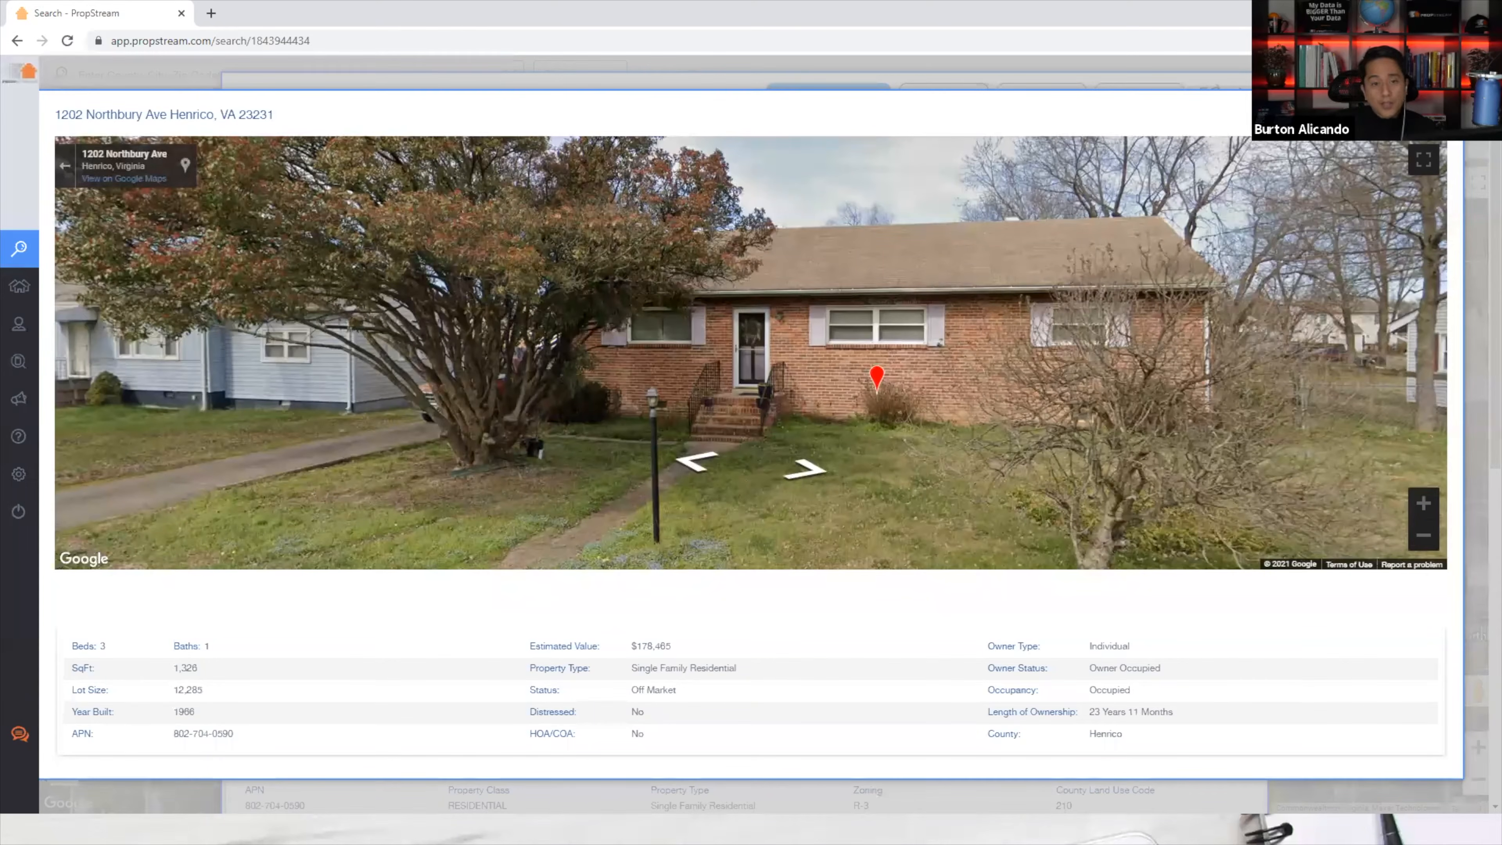
left_click(1441, 114)
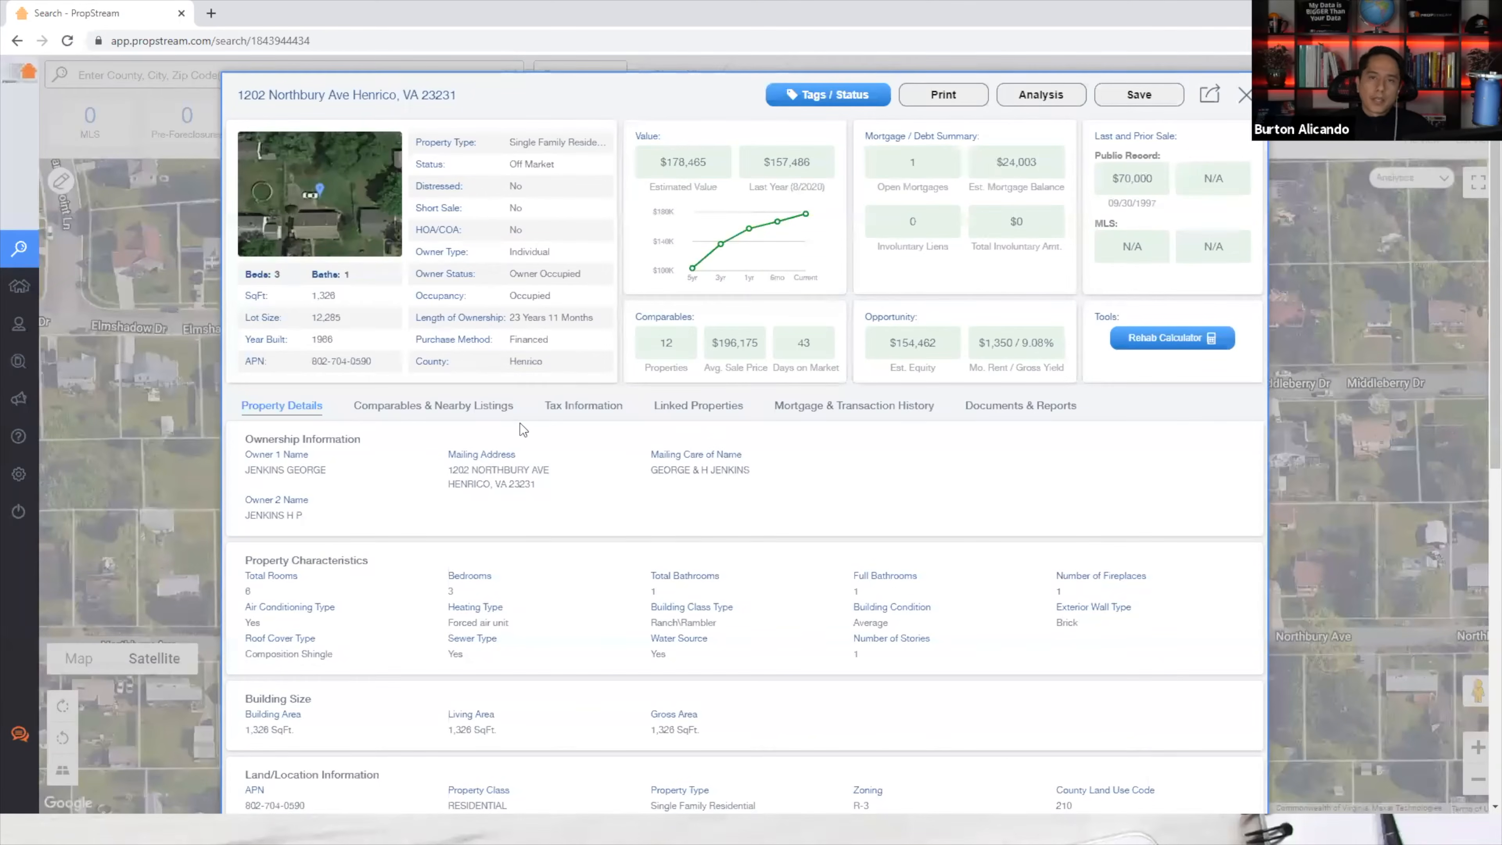
left_click_drag(243, 271, 381, 356)
left_click(358, 339)
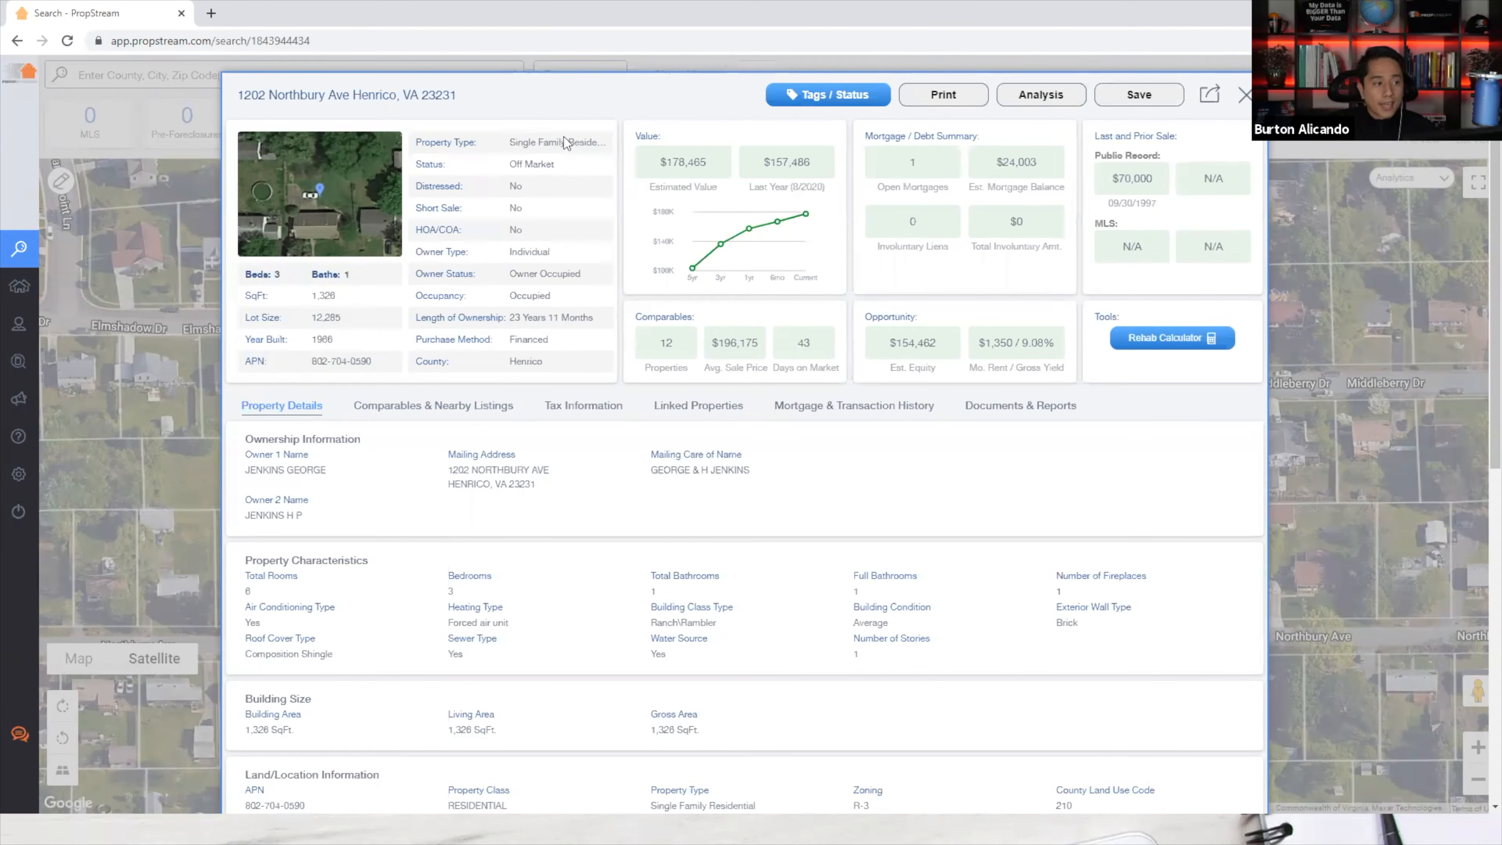
left_click_drag(509, 169, 557, 169)
left_click(559, 171)
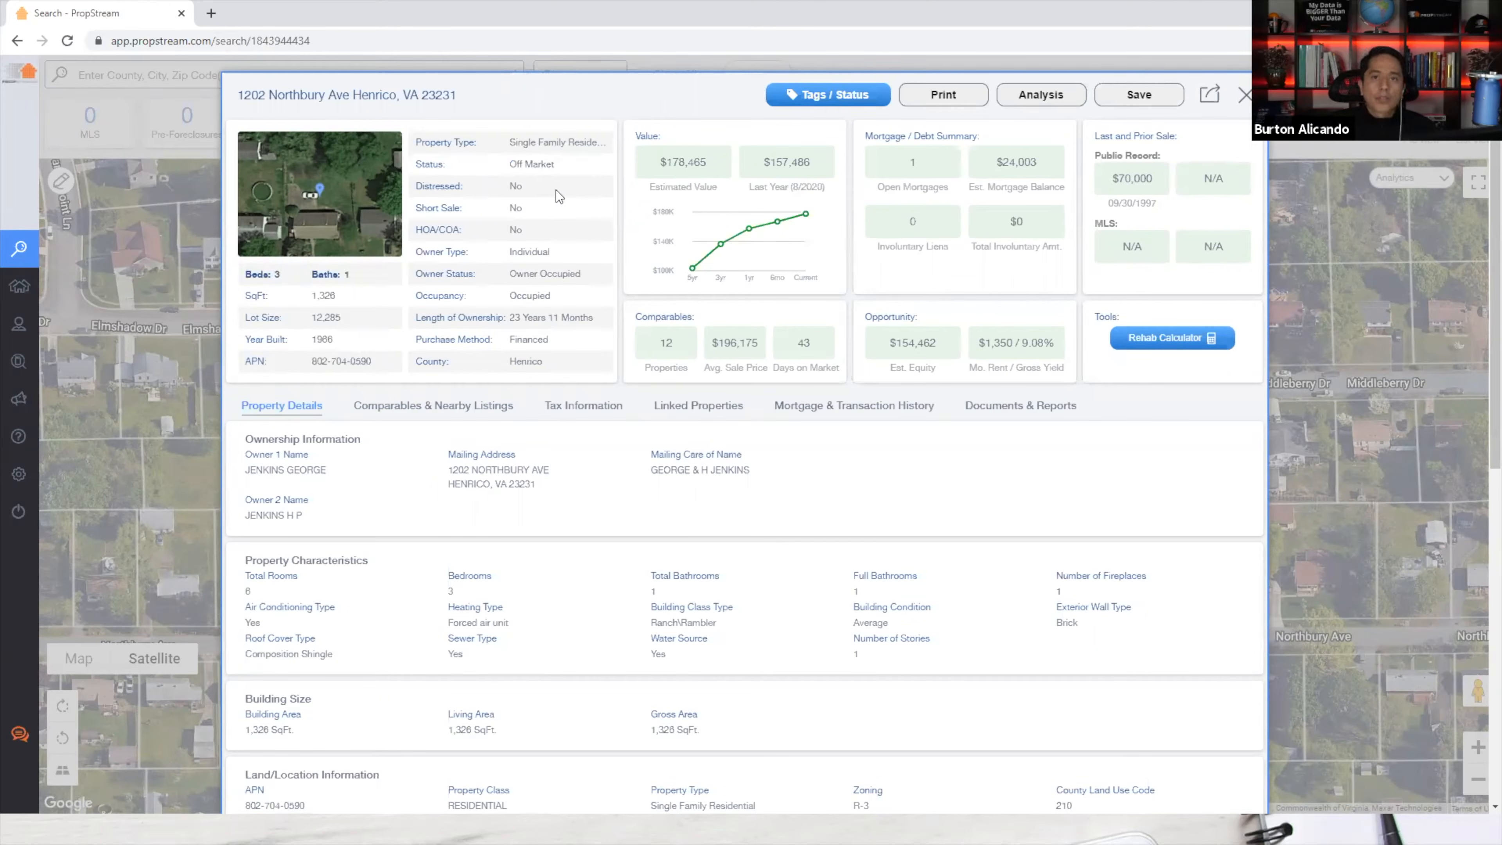
left_click_drag(509, 165, 576, 187)
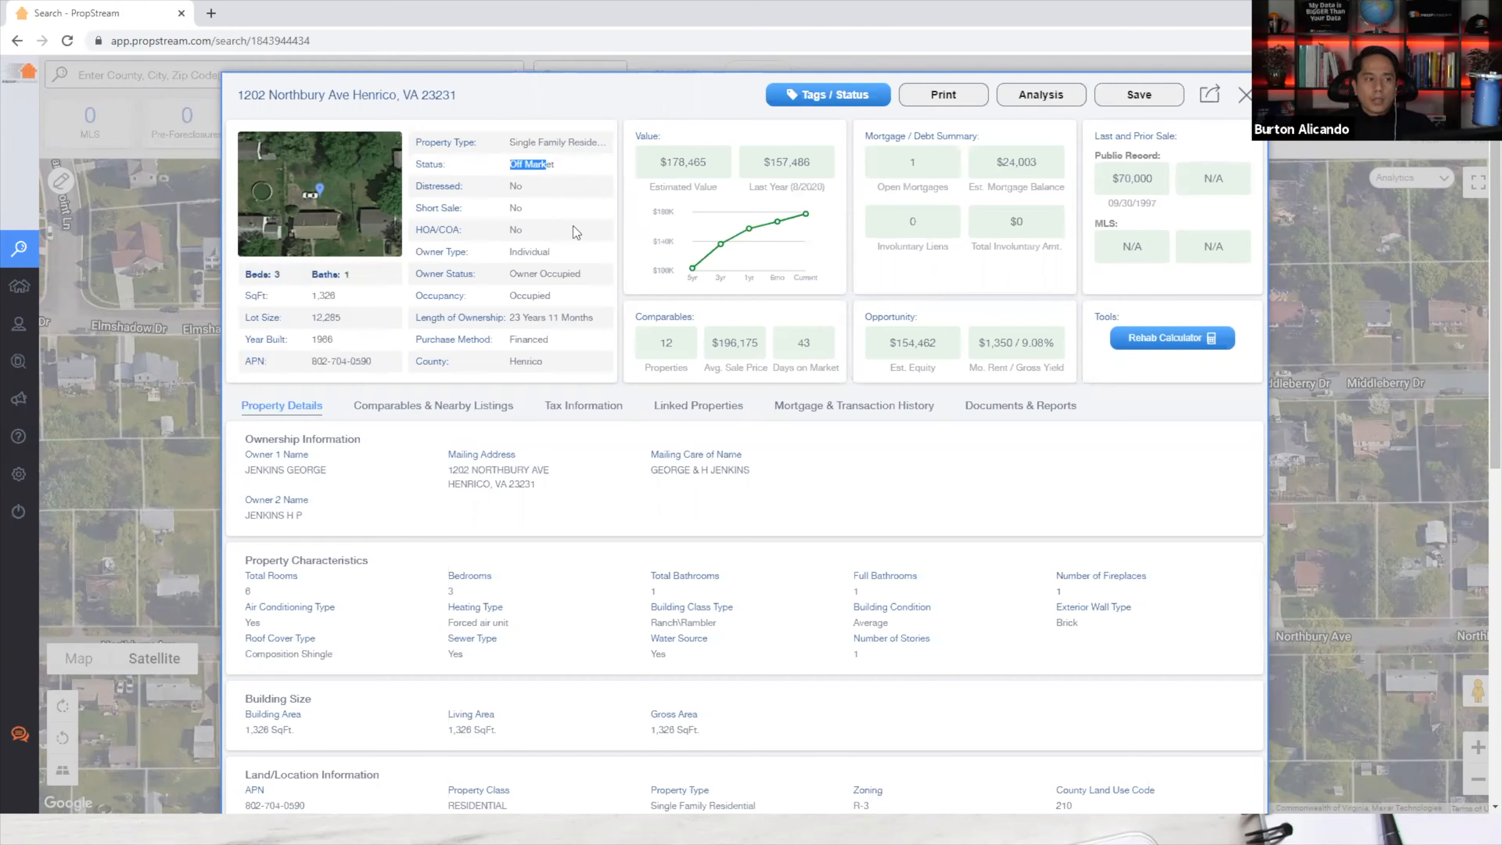
left_click_drag(533, 229, 511, 230)
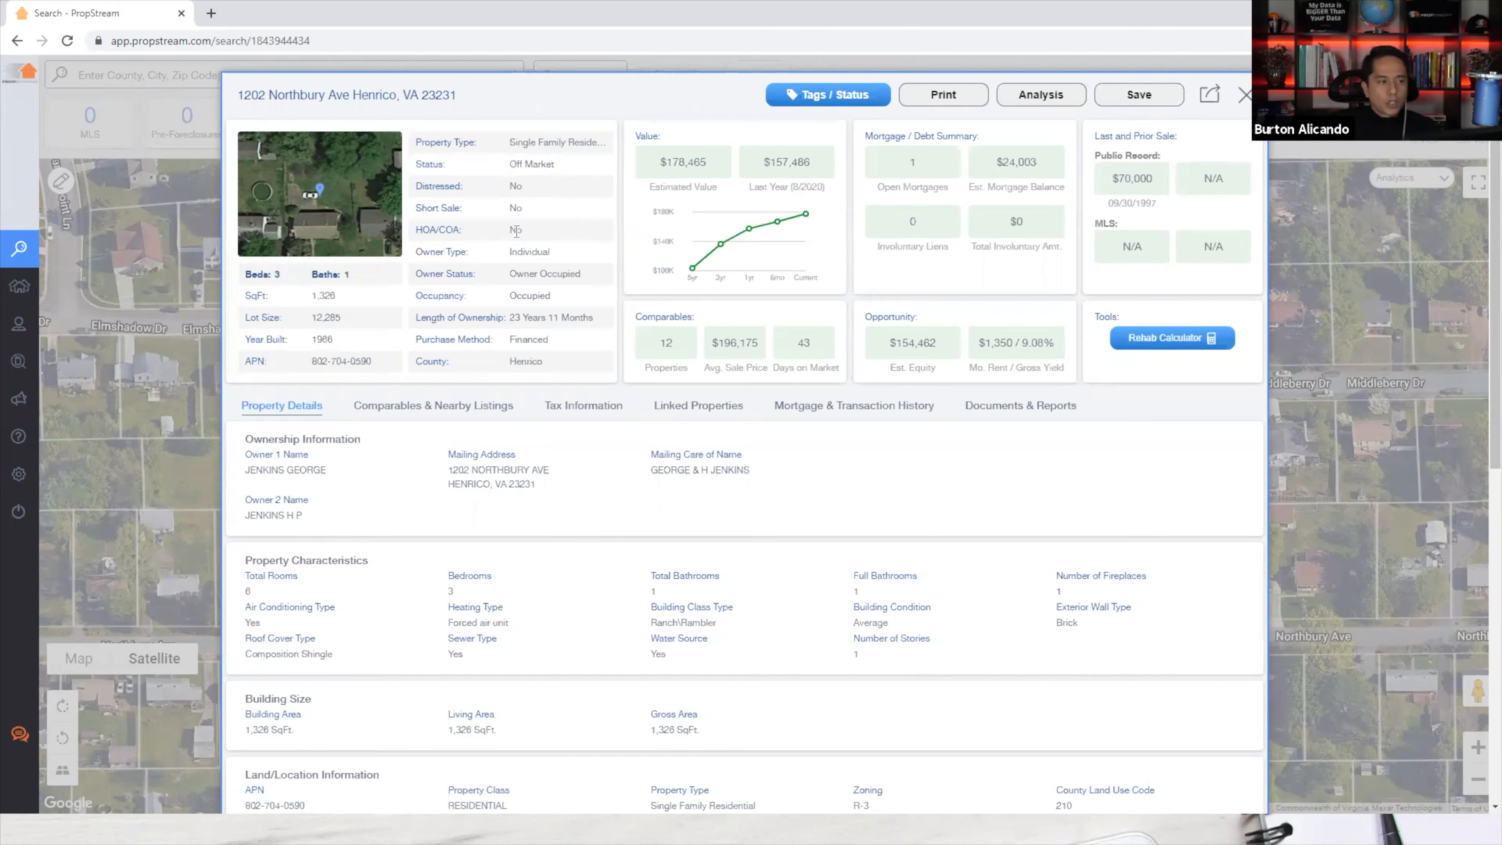
double_click(523, 251)
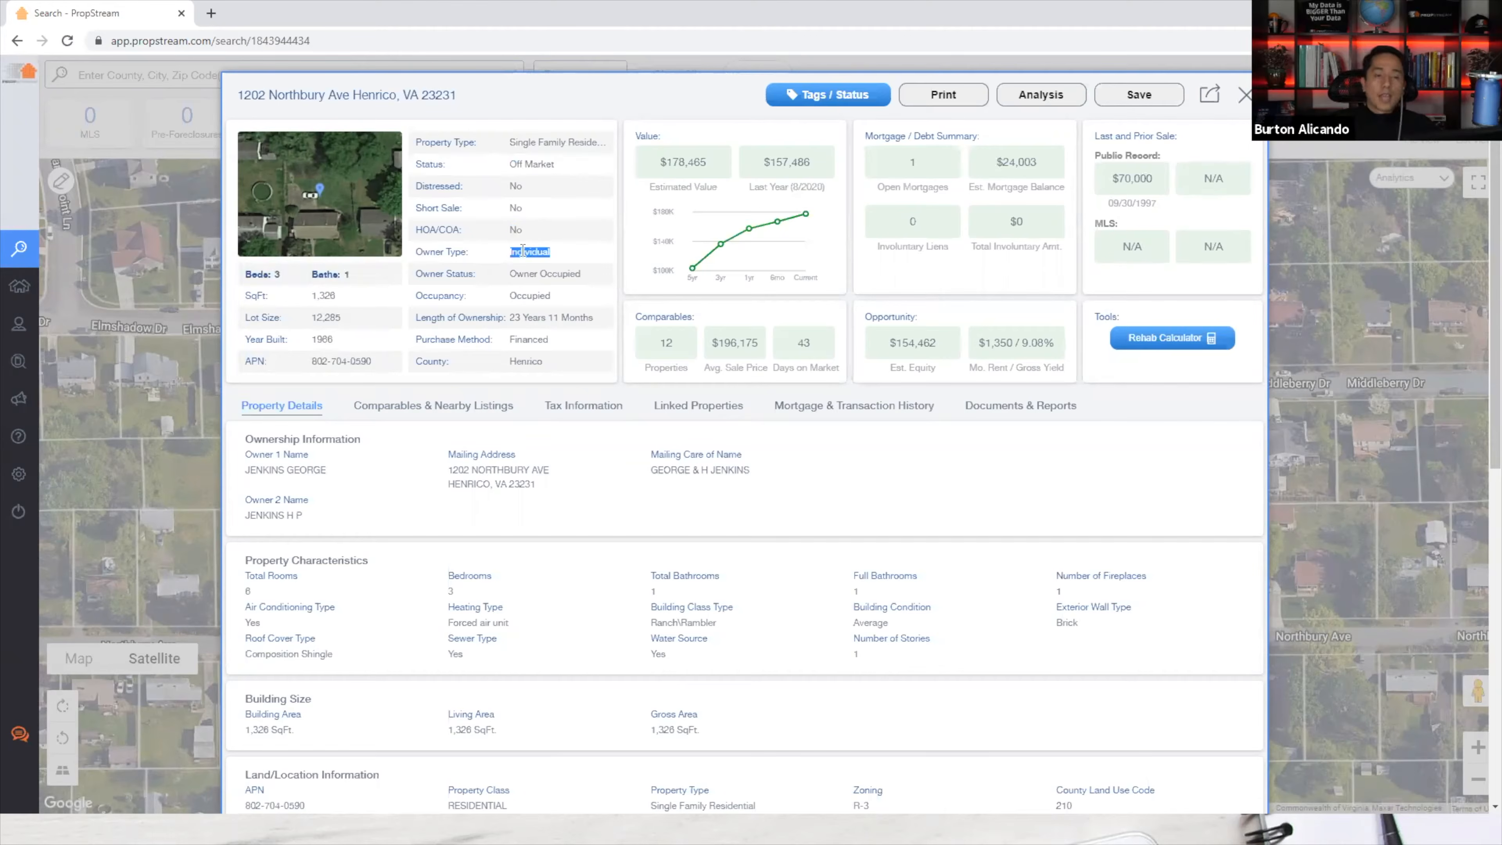
triple_click(534, 273)
double_click(524, 298)
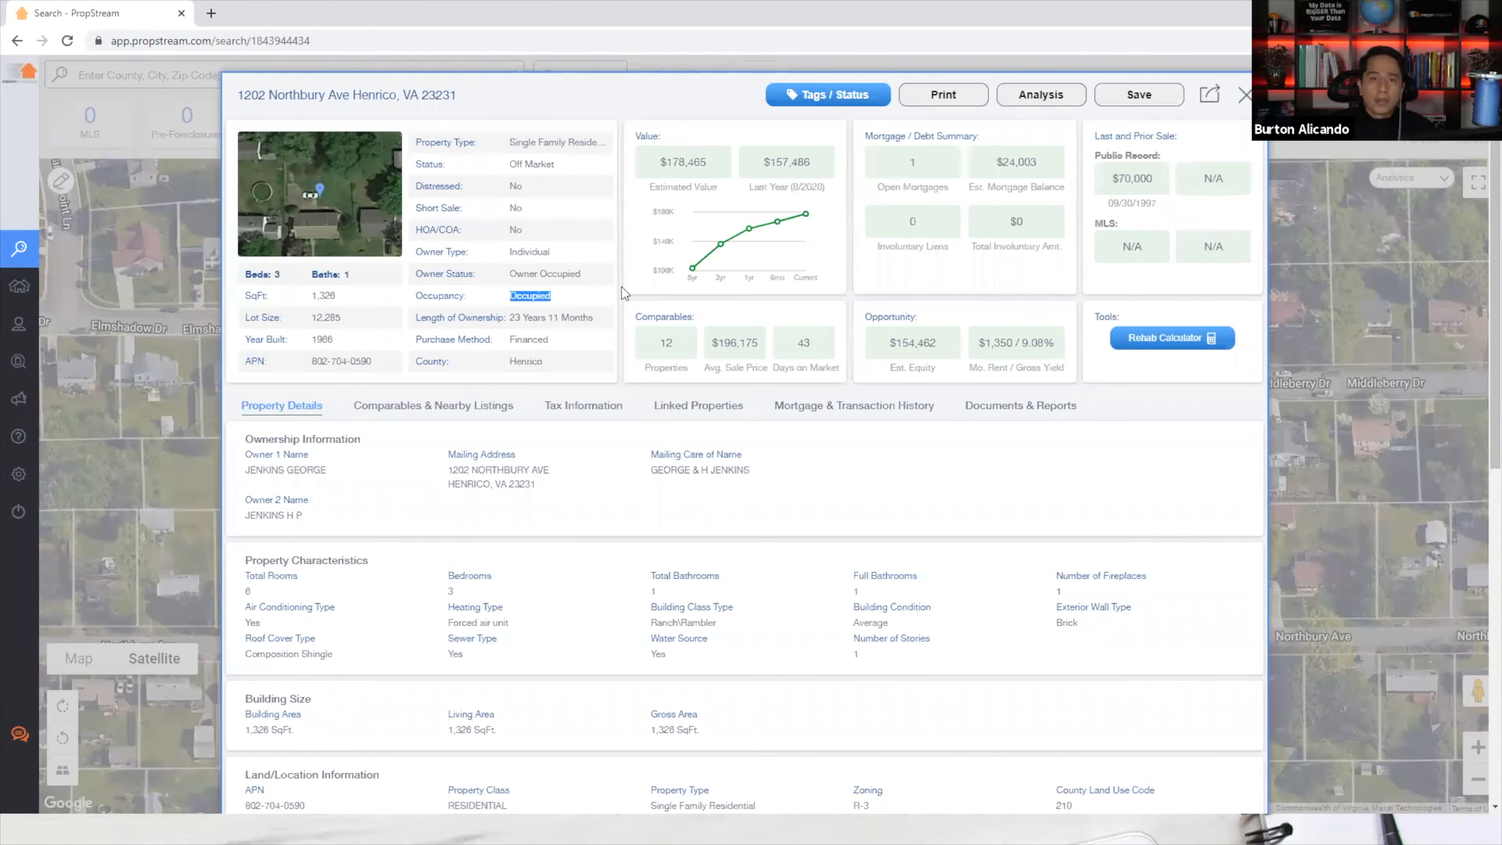
triple_click(513, 319)
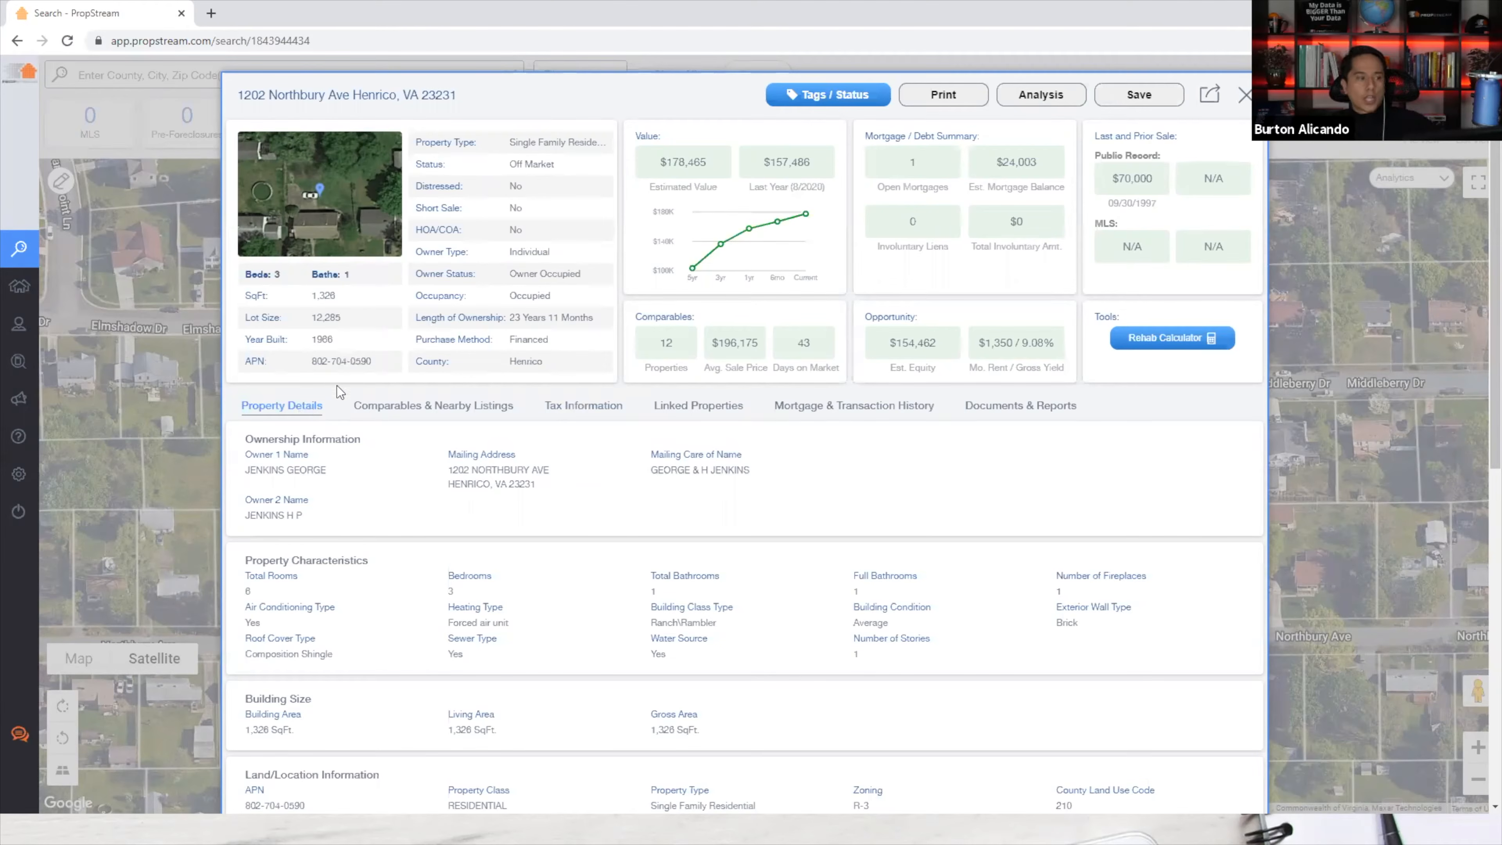
left_click_drag(311, 339, 324, 338)
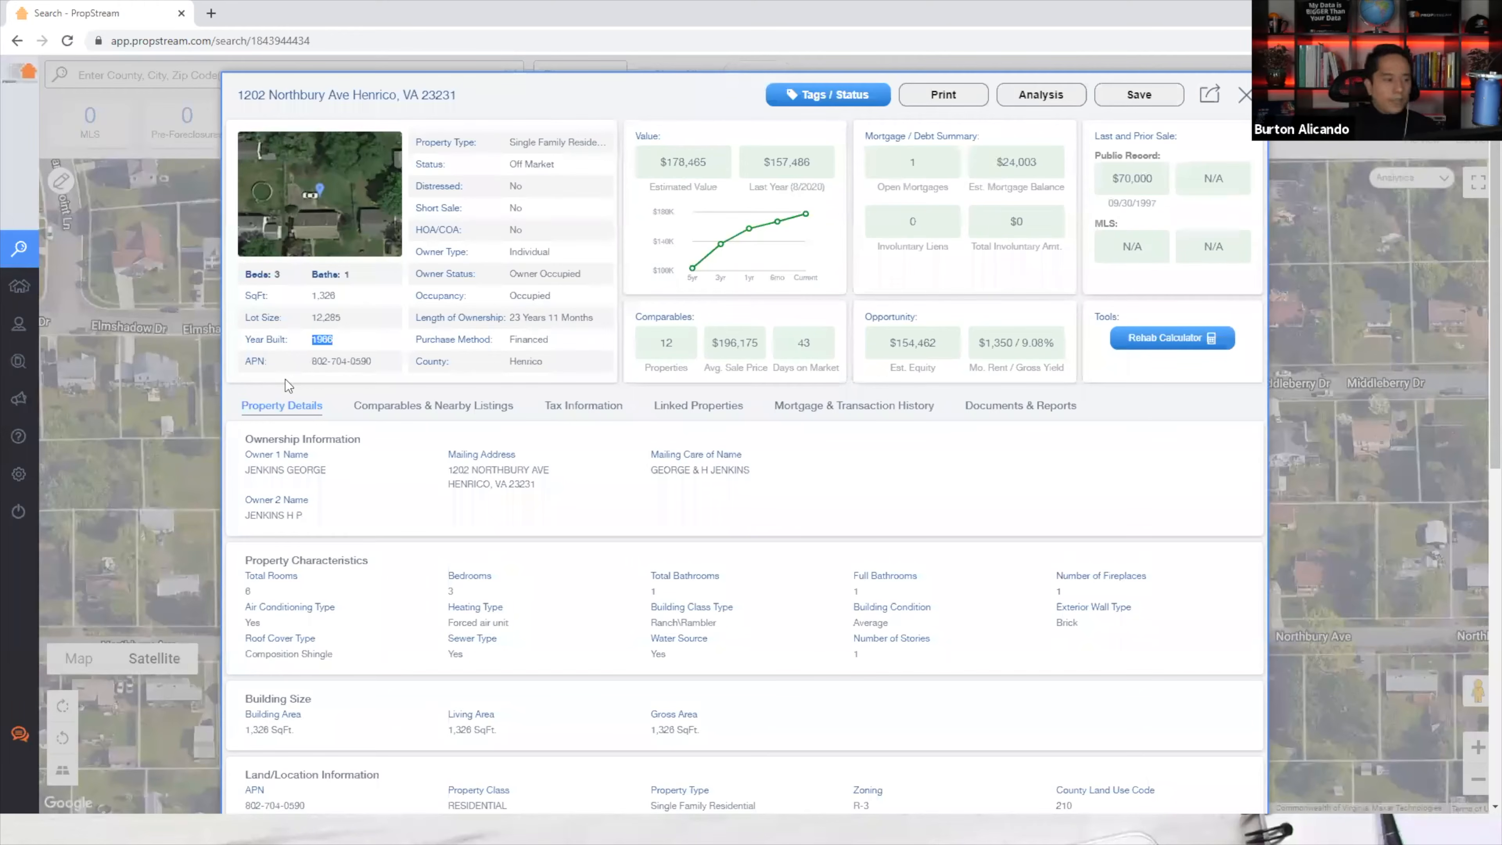
left_click_drag(508, 317, 539, 319)
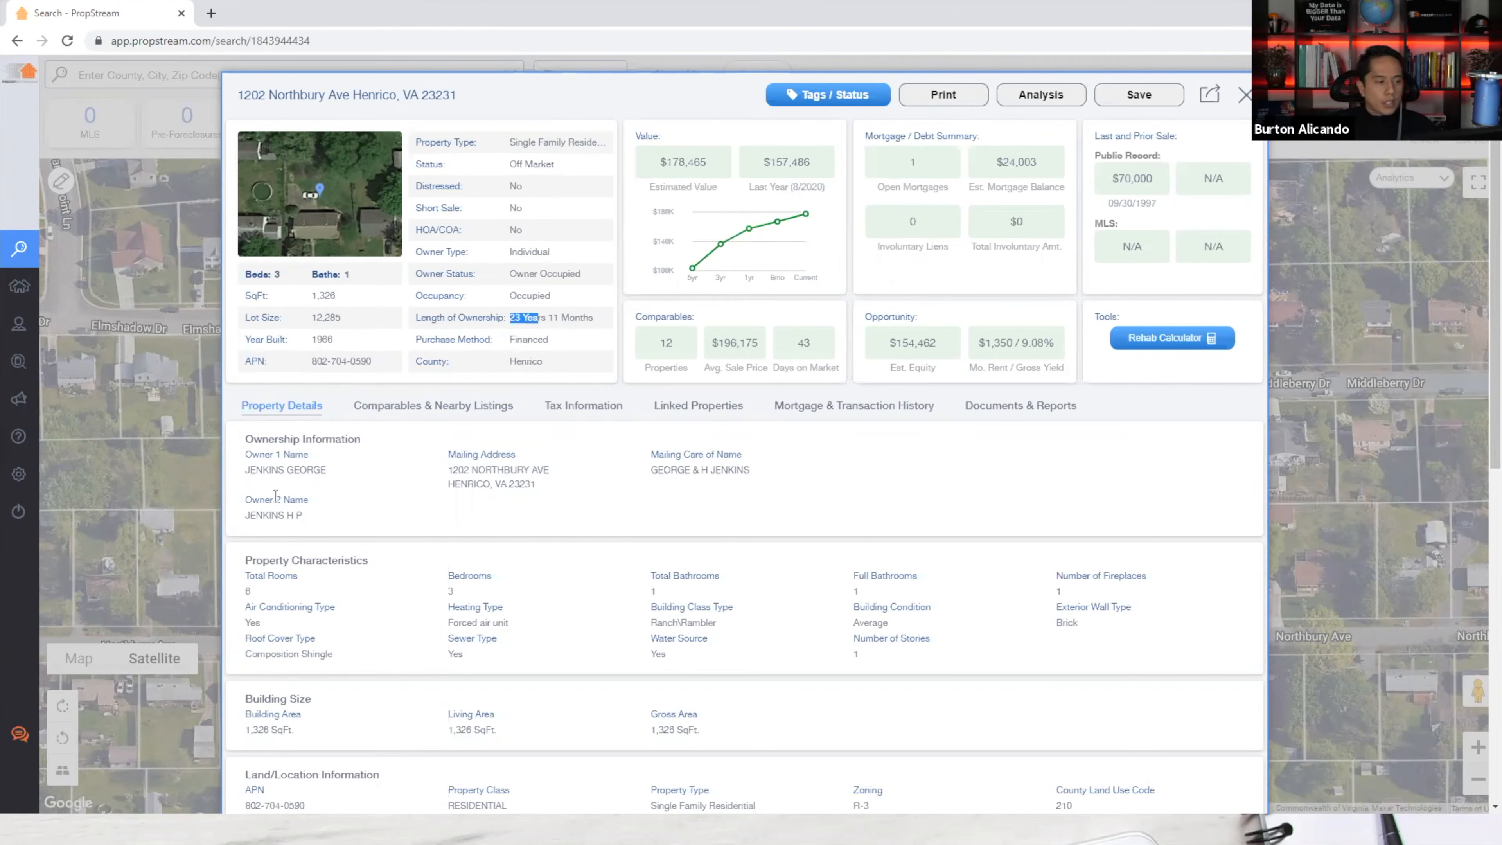
left_click(317, 474)
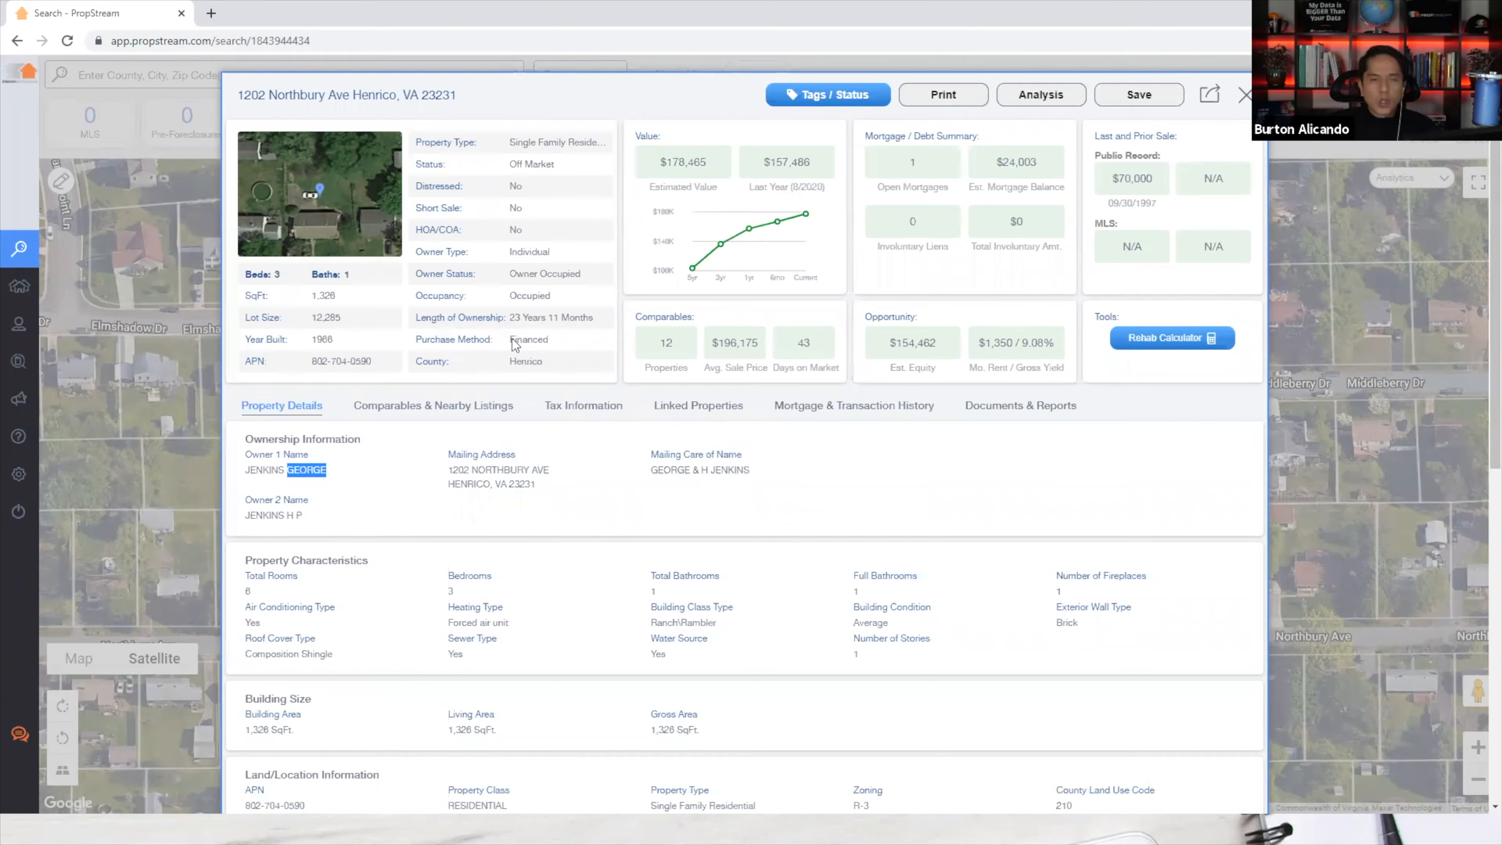
left_click_drag(261, 273, 379, 275)
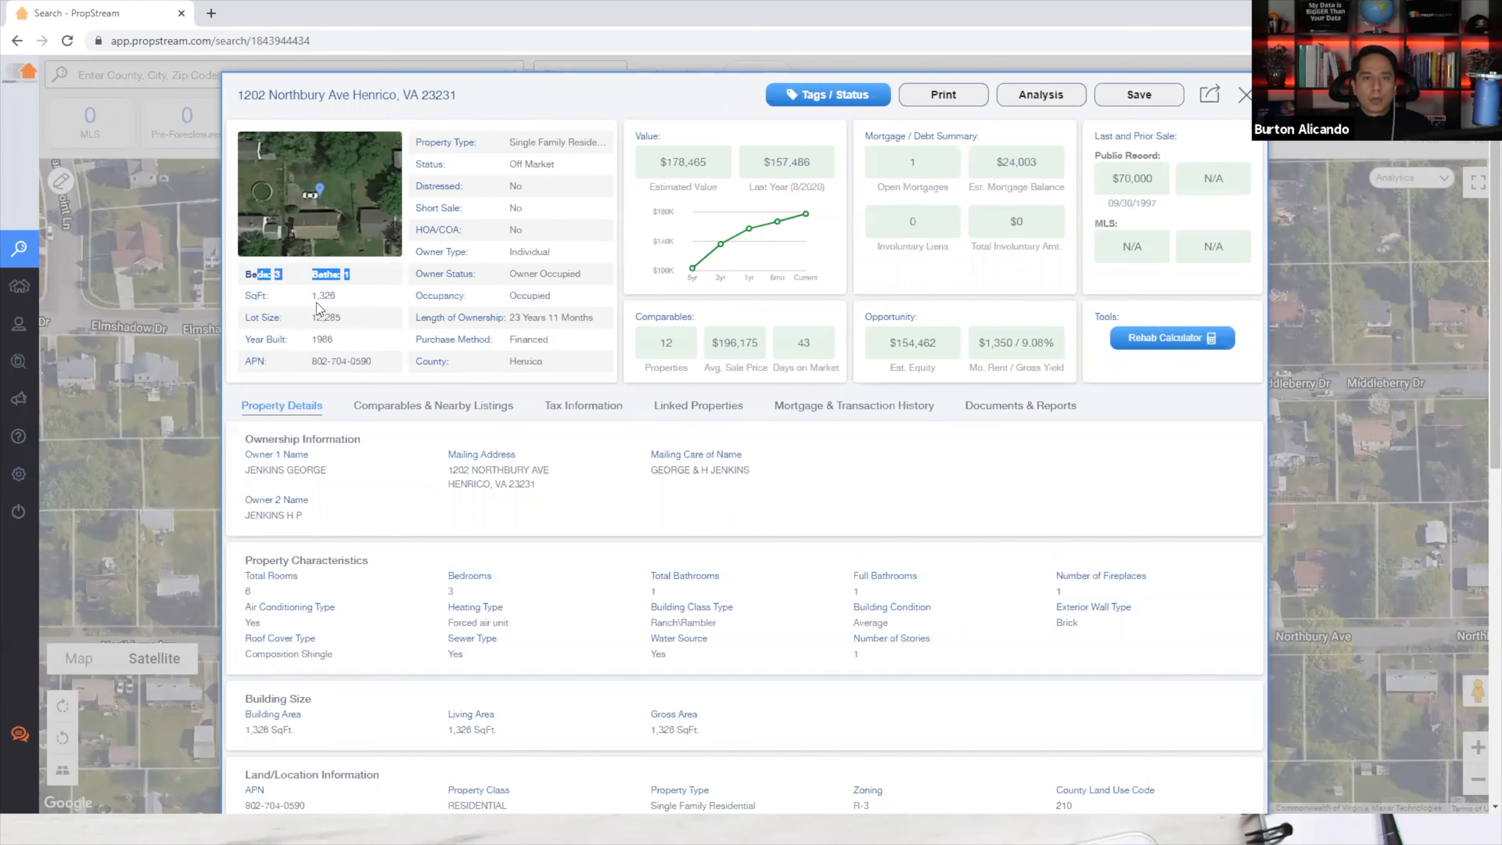
left_click(349, 313)
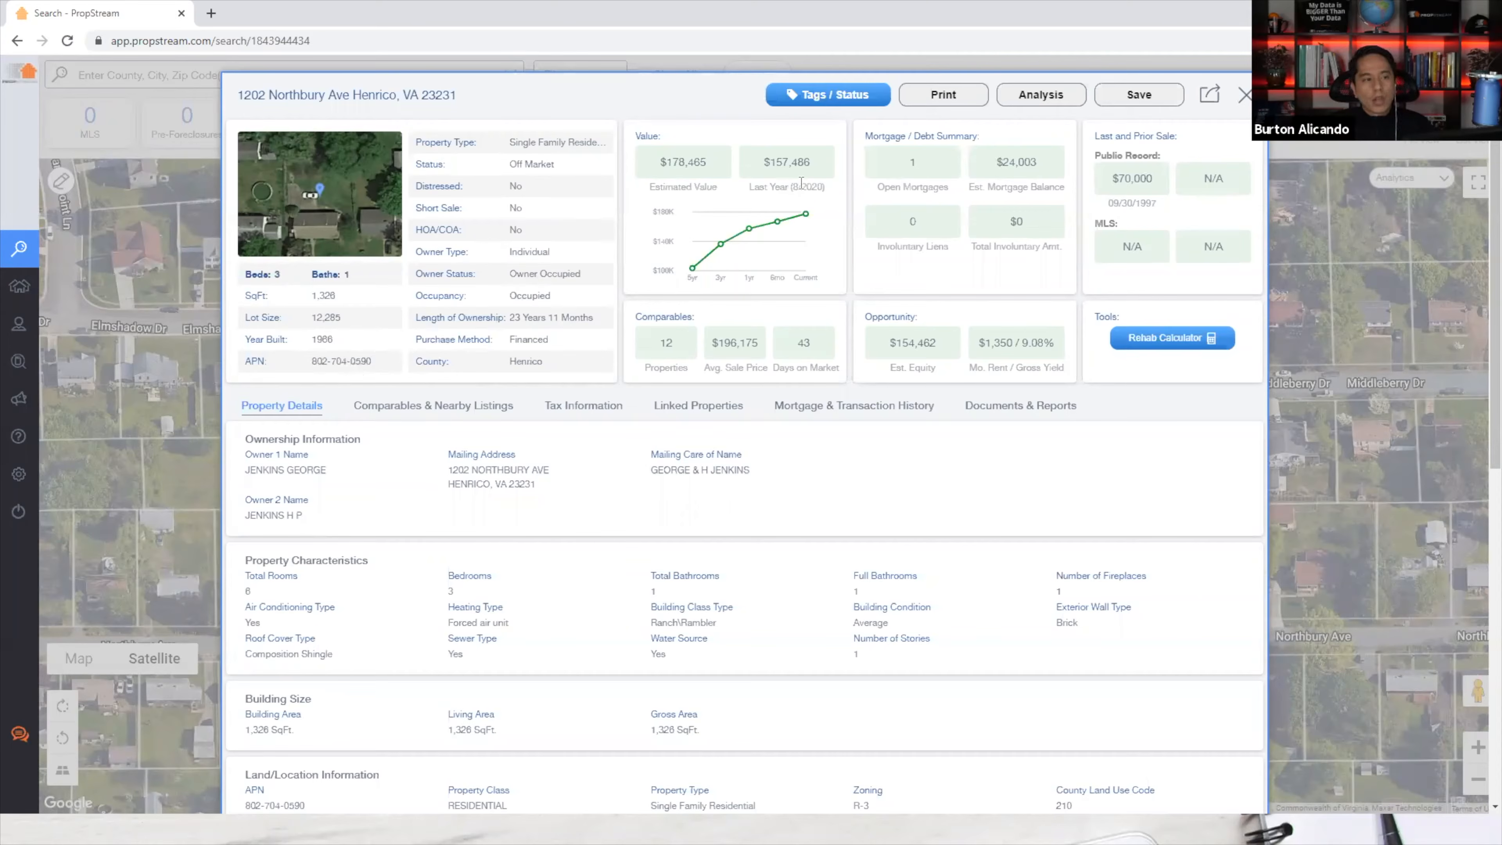
mouse_move(774, 229)
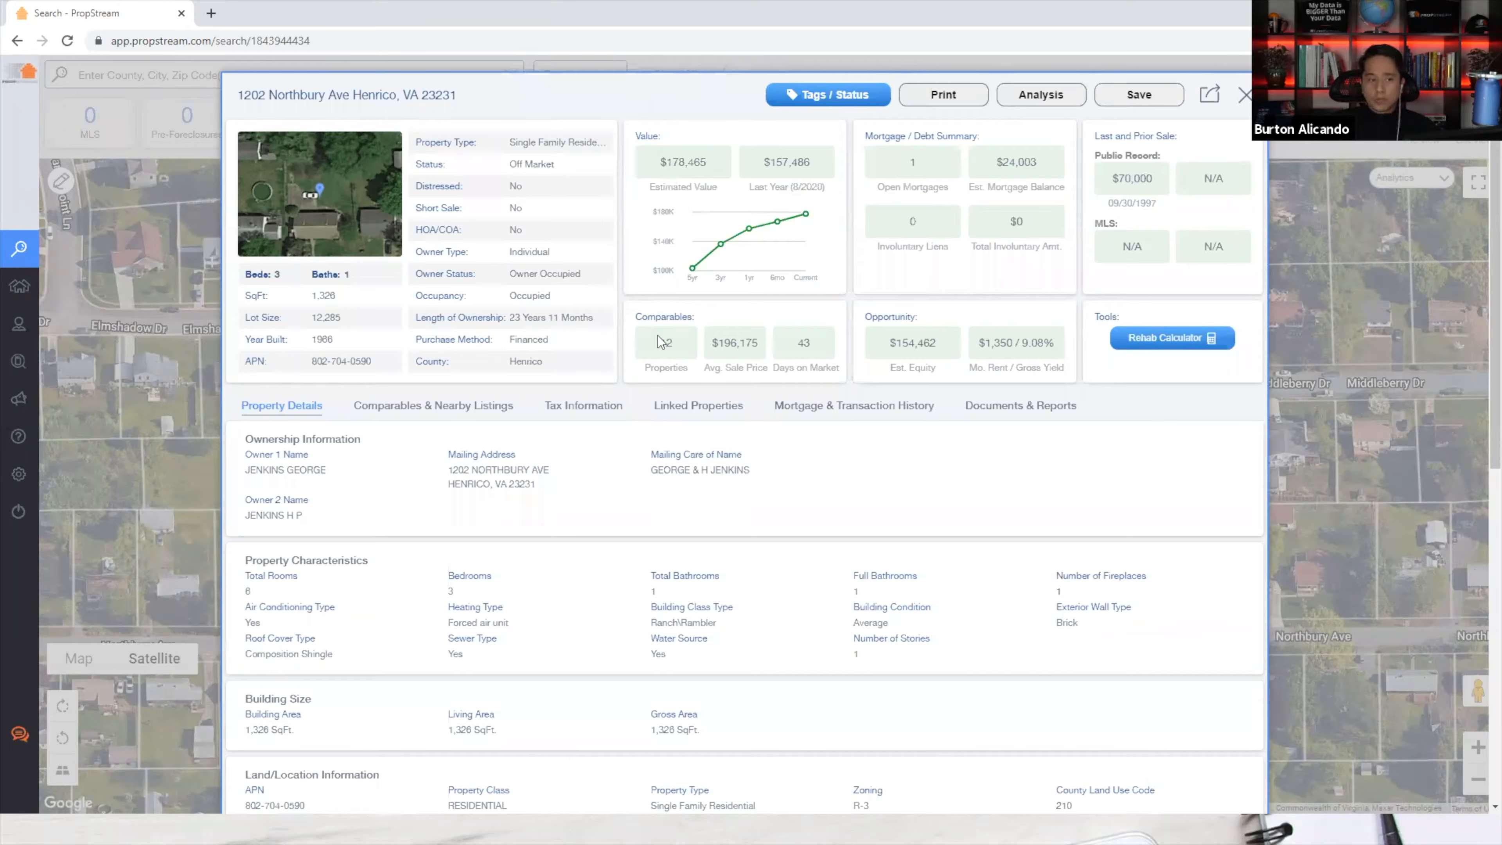
left_click_drag(659, 342, 670, 343)
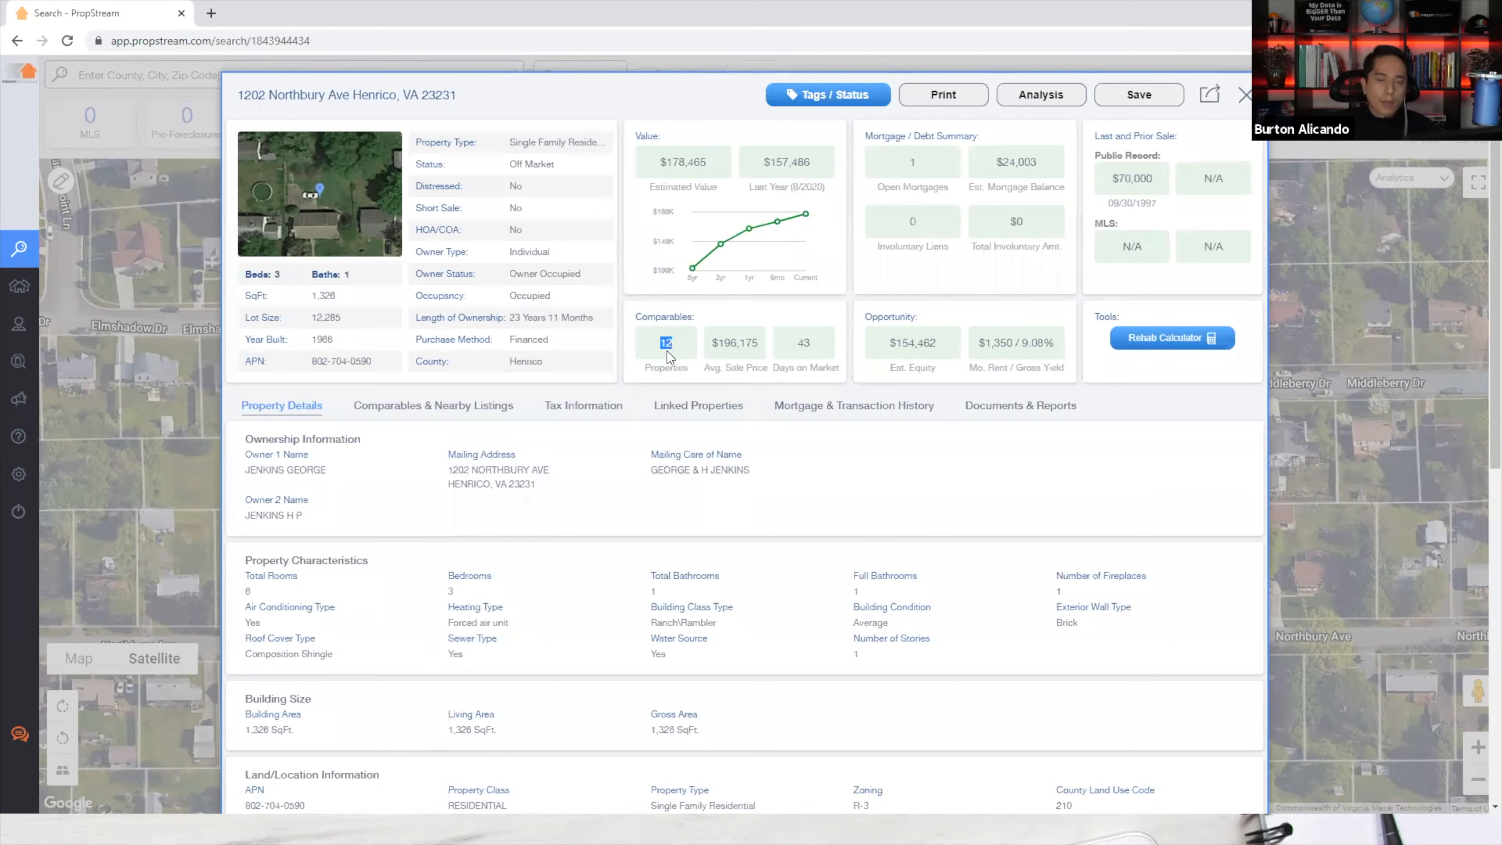
left_click_drag(801, 343, 810, 343)
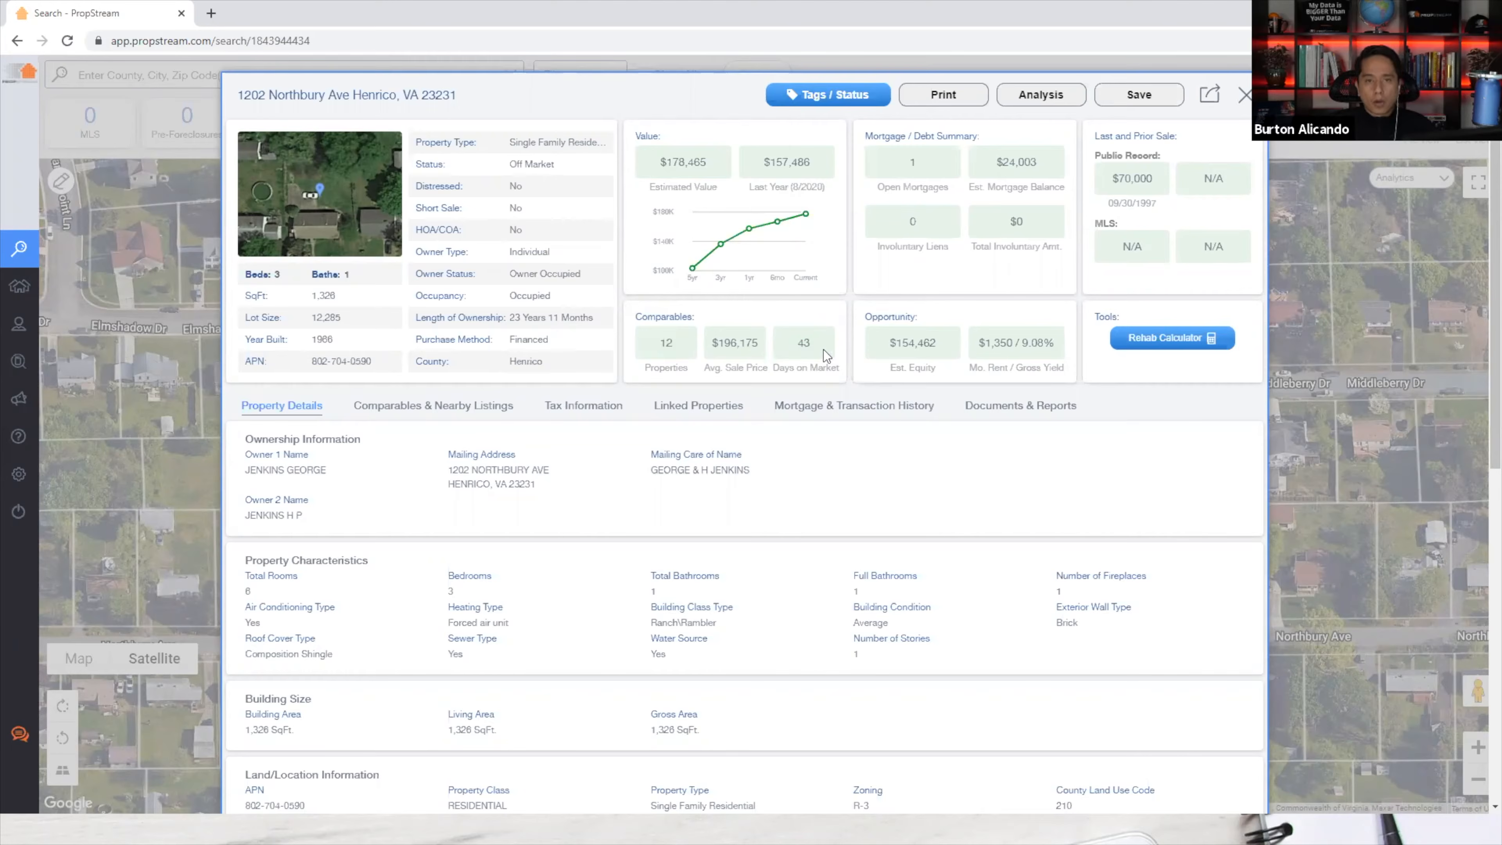
left_click_drag(907, 162, 943, 182)
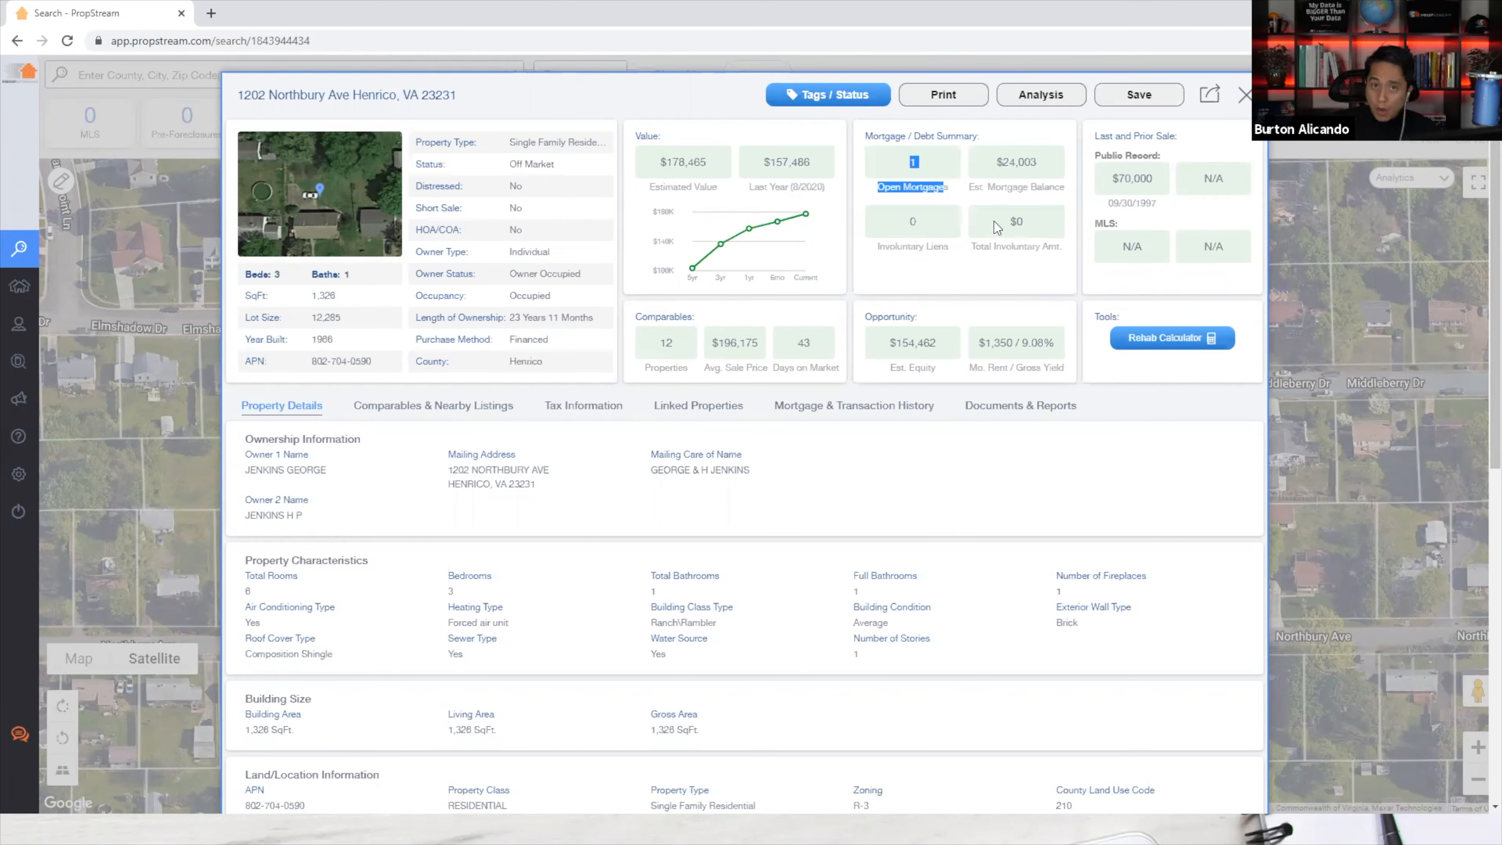
left_click_drag(996, 162, 1054, 174)
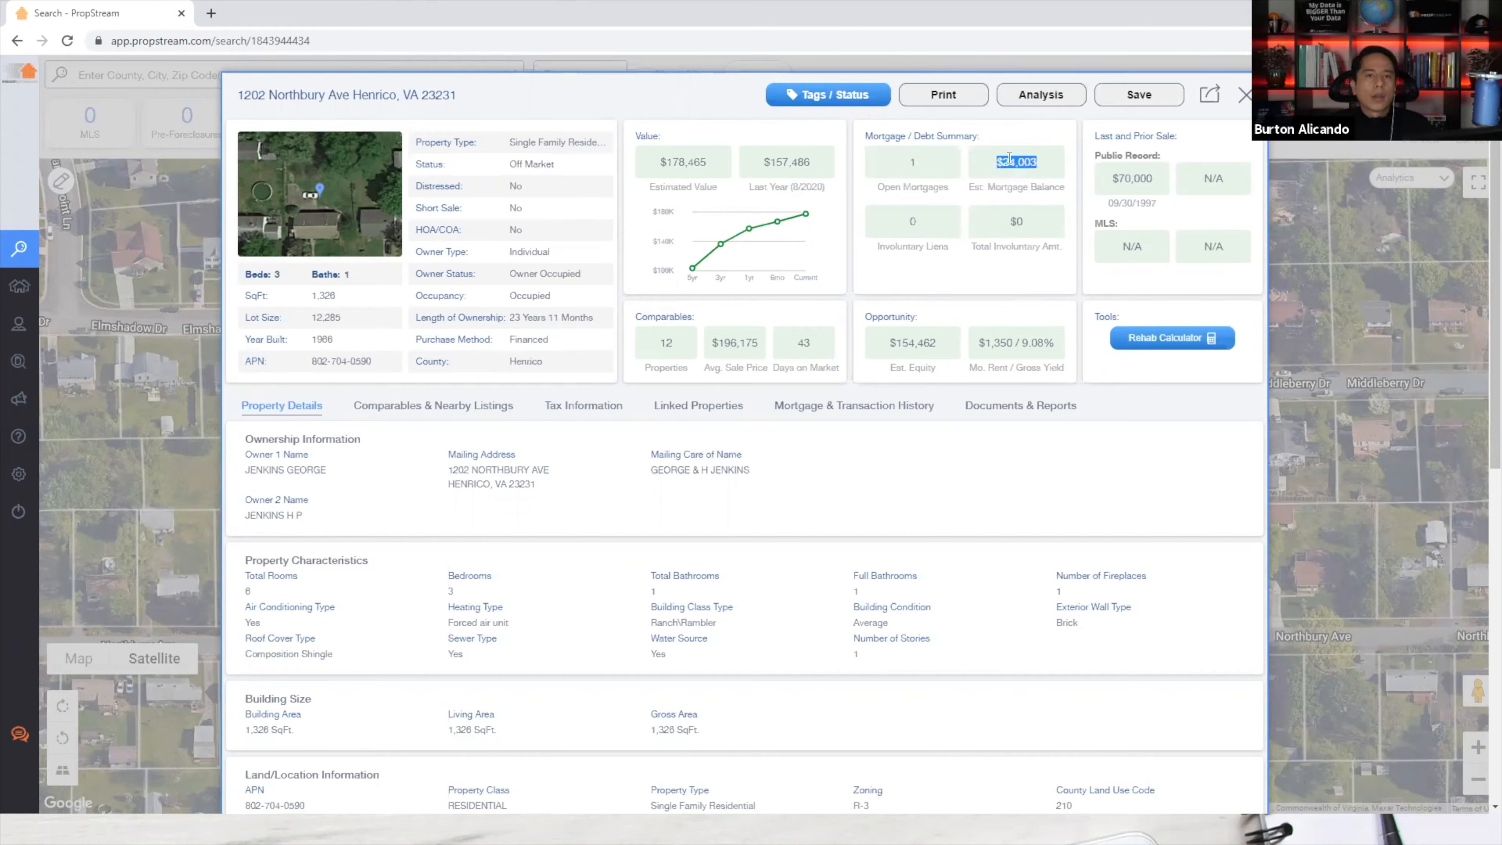
left_click(1033, 168)
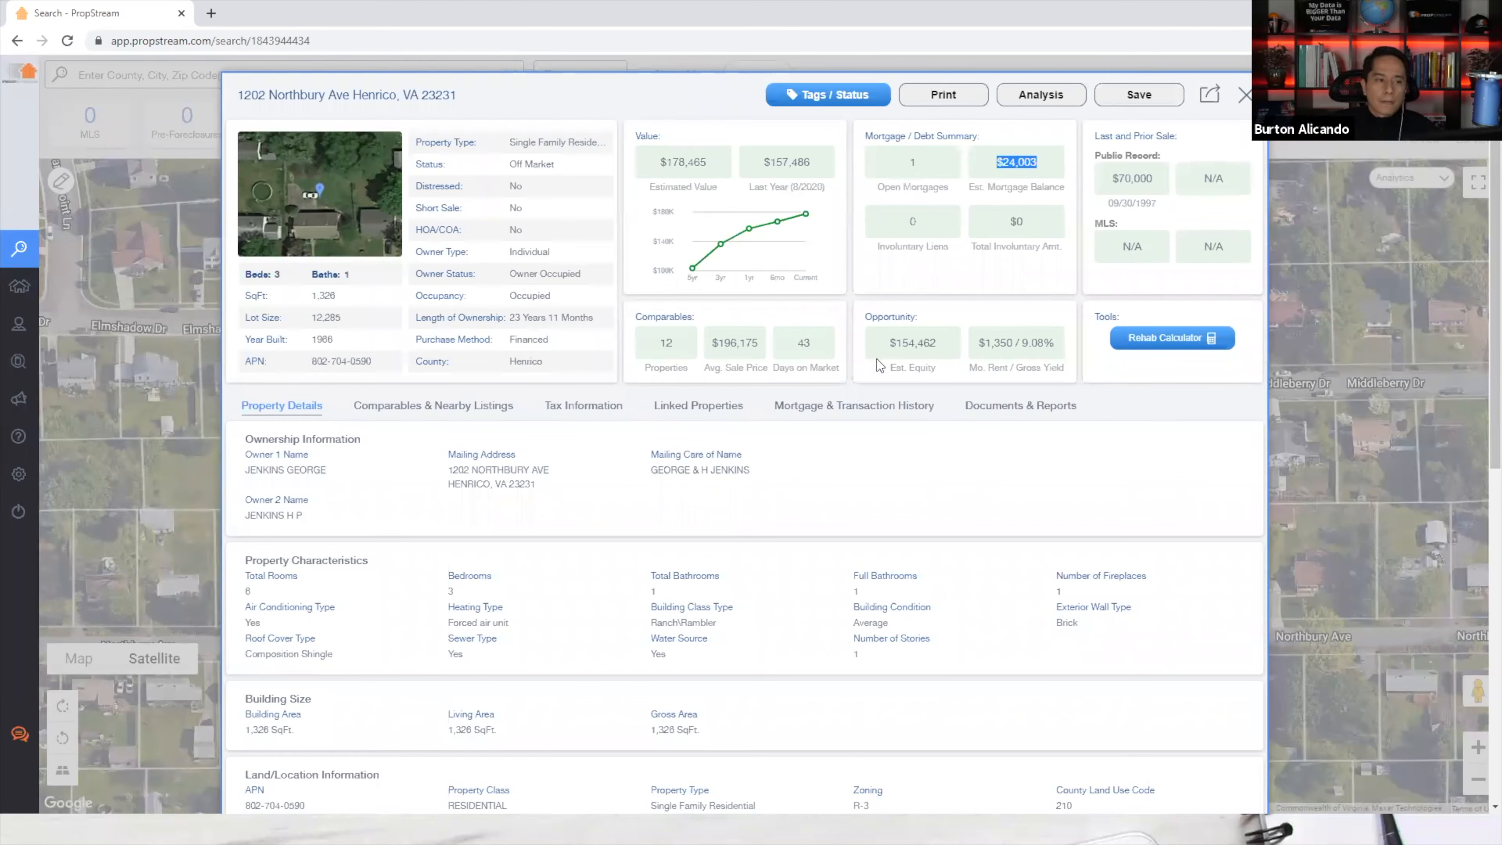
left_click_drag(880, 344, 971, 350)
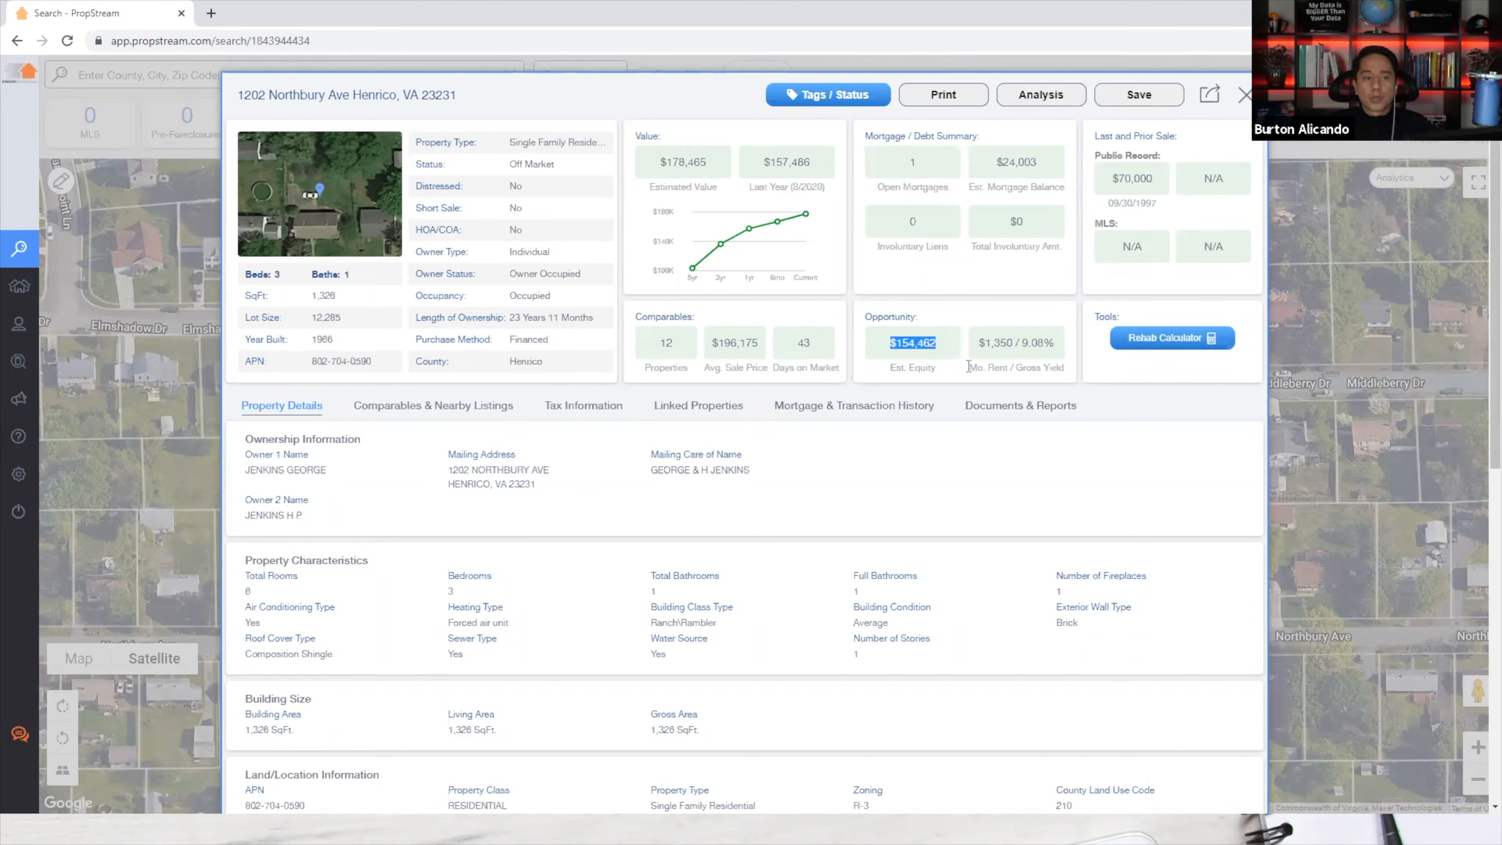
left_click_drag(1020, 343, 1050, 366)
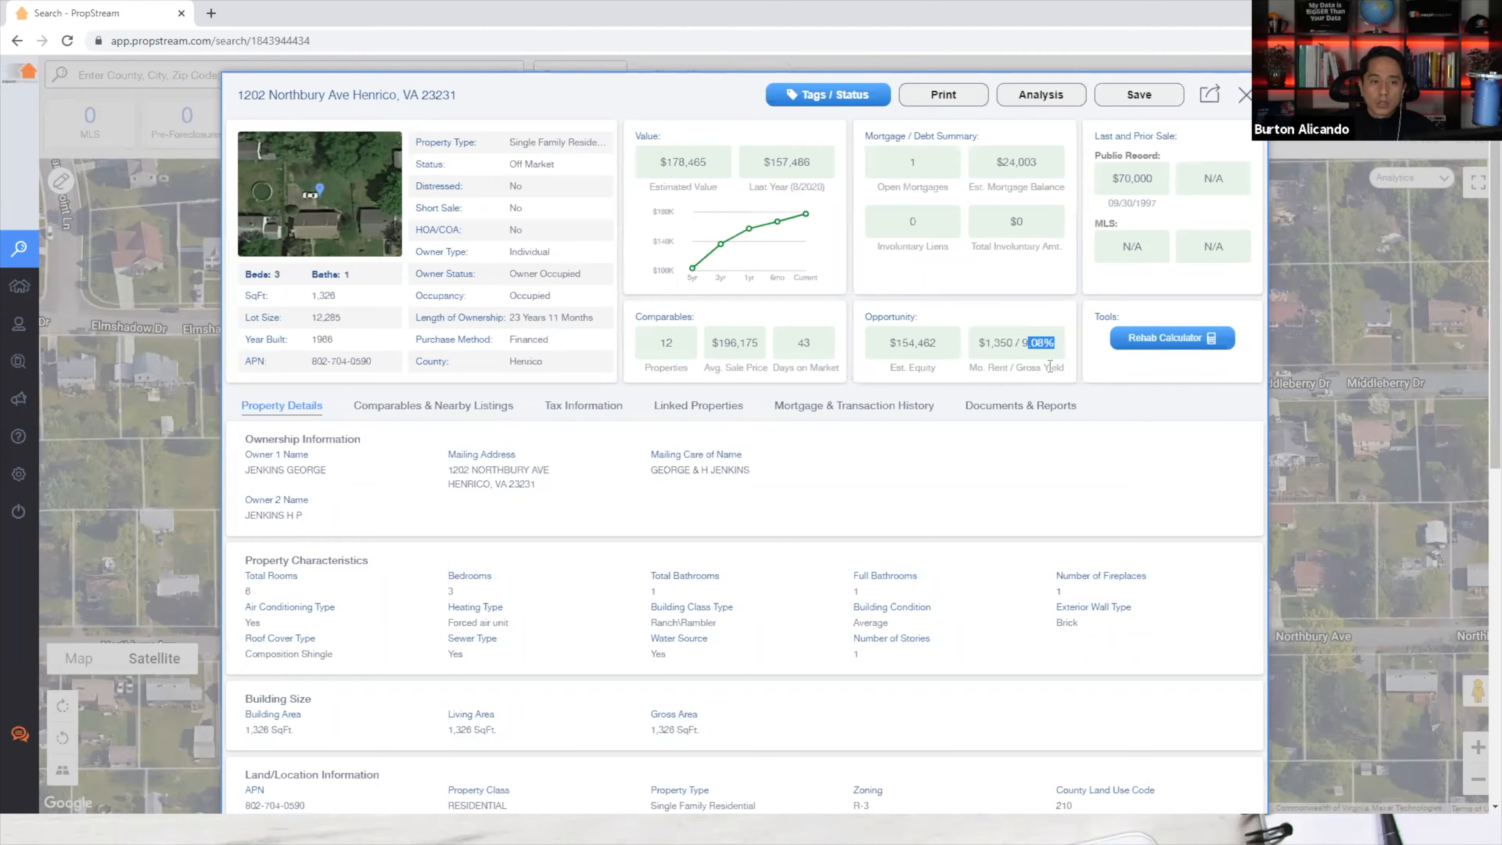
mouse_move(1160, 182)
left_mouse_down()
mouse_move(1111, 158)
mouse_move(1106, 195)
mouse_move(1141, 203)
left_mouse_up()
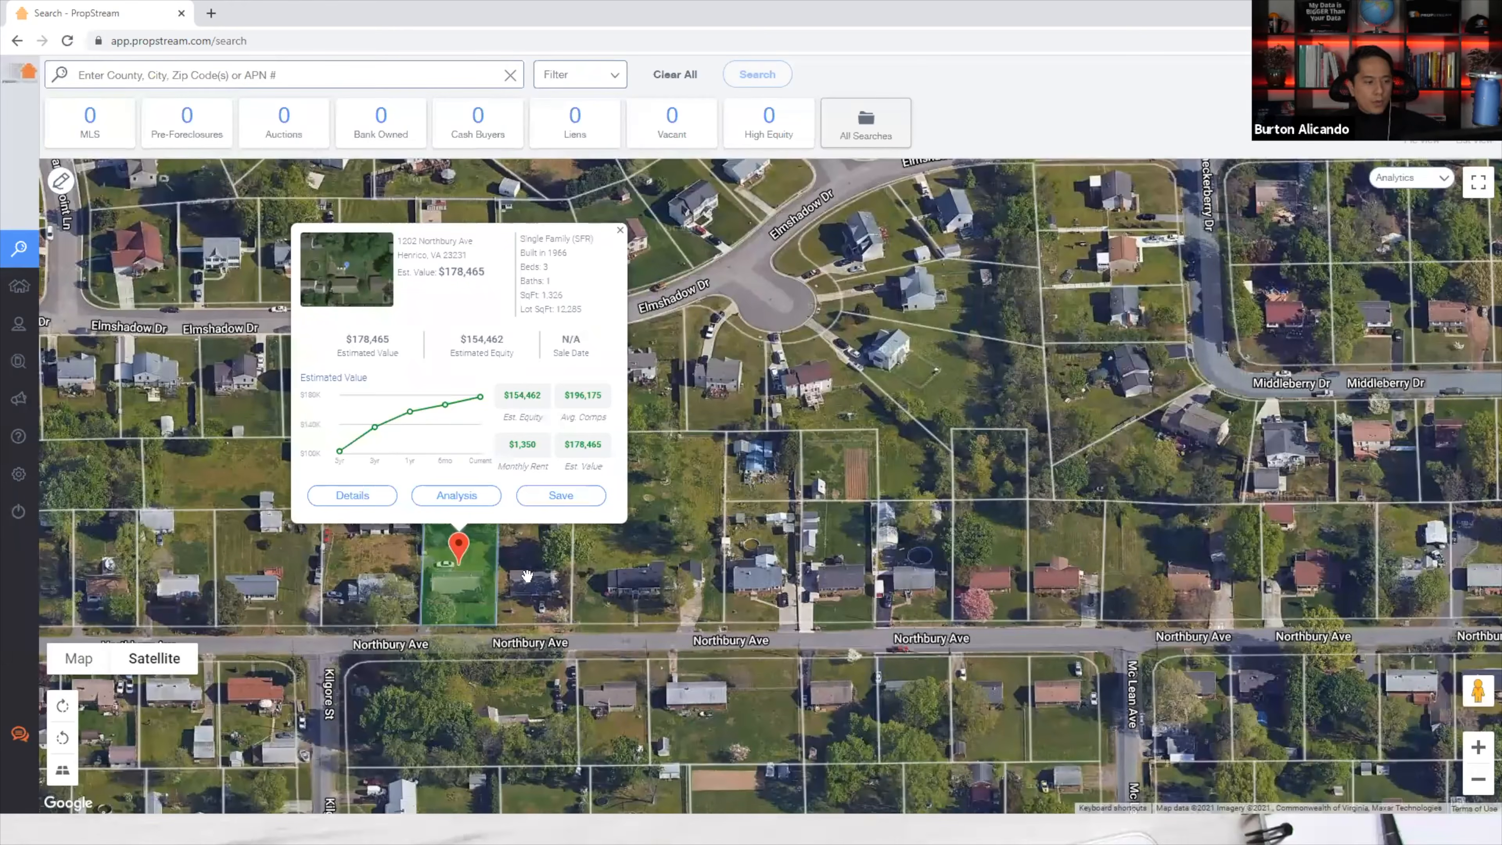
left_click(528, 578)
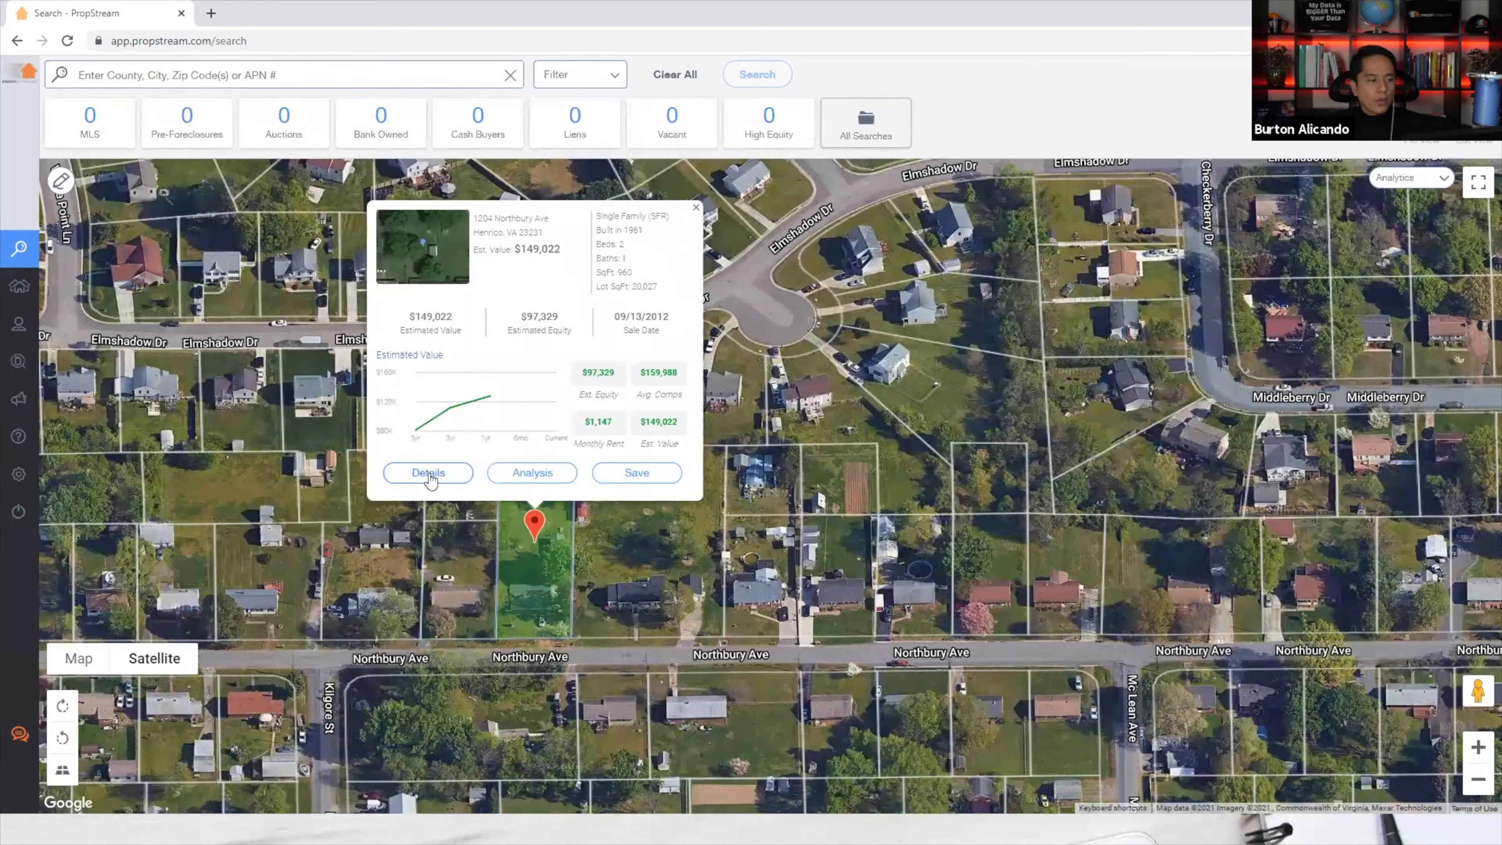
left_click(429, 474)
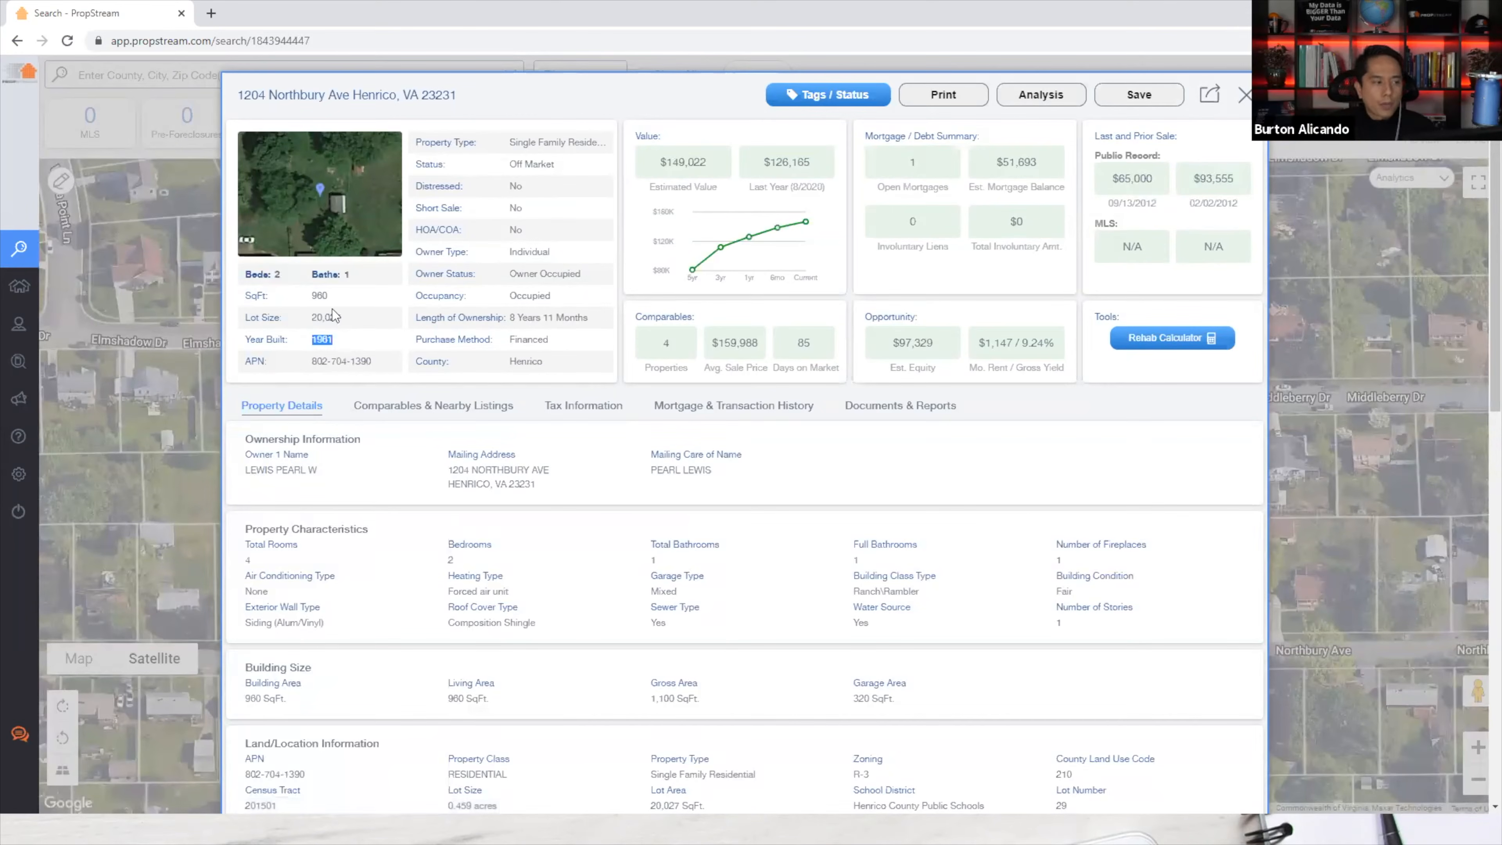
left_click(342, 267)
Highlight the length of ownership and estimated mortgage balance, then show the data sources image.
left_click_drag(510, 317, 526, 318)
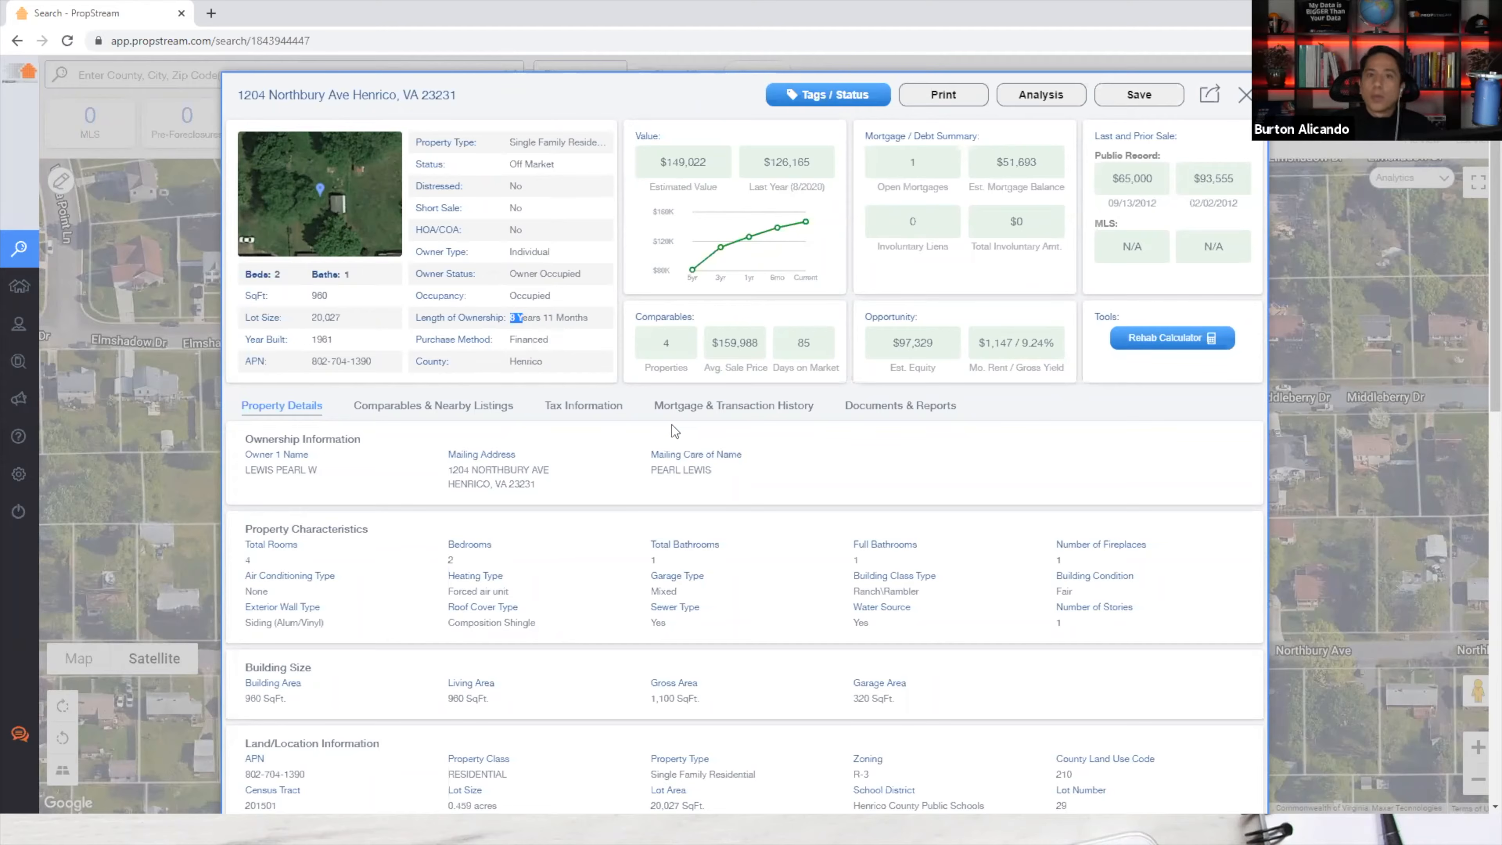
left_click_drag(1037, 162, 1017, 161)
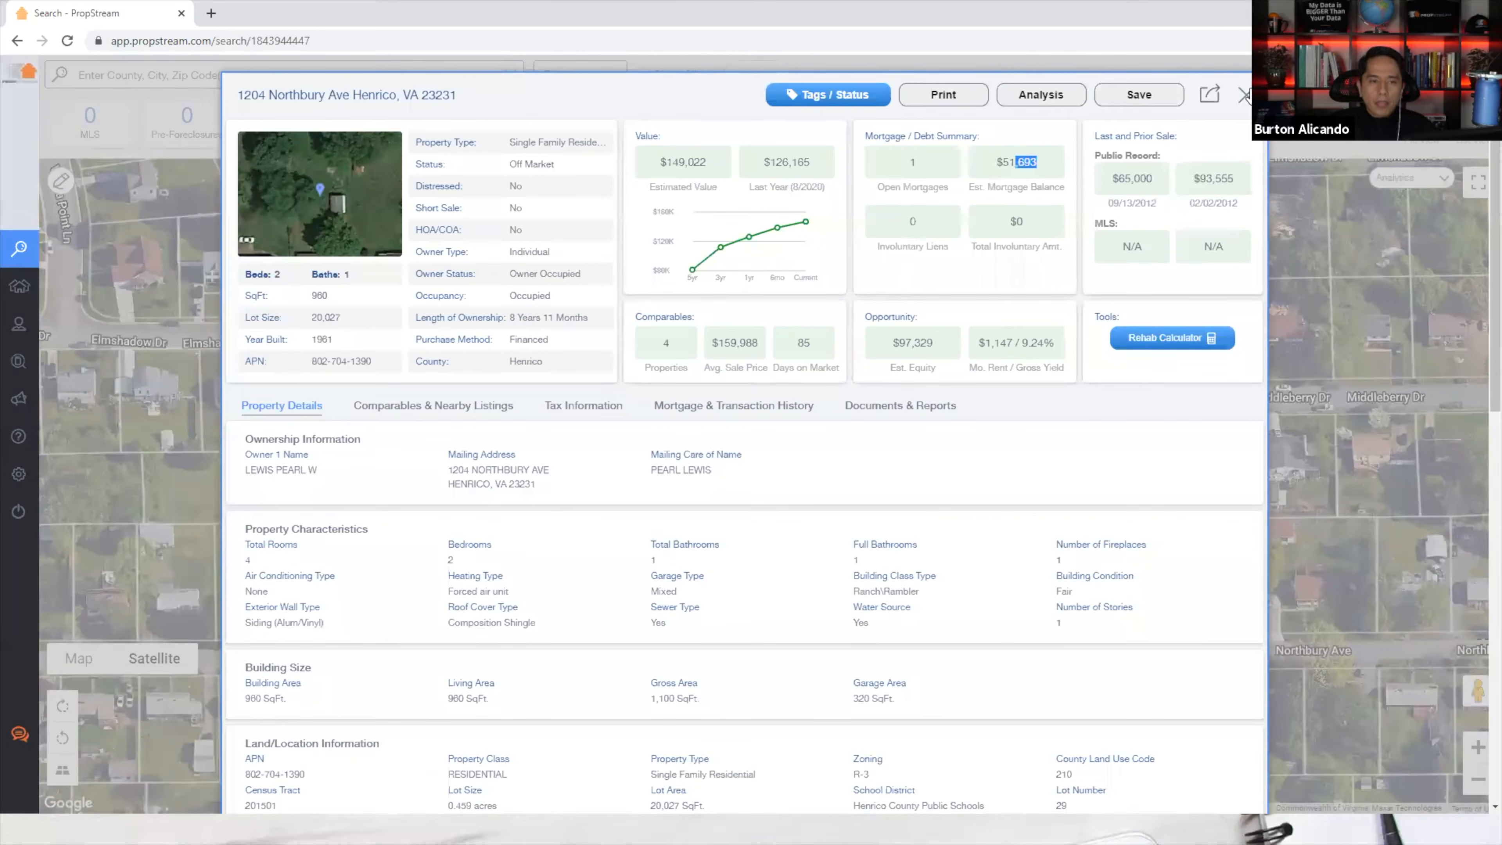
left_click(1240, 101)
left_click(354, 829)
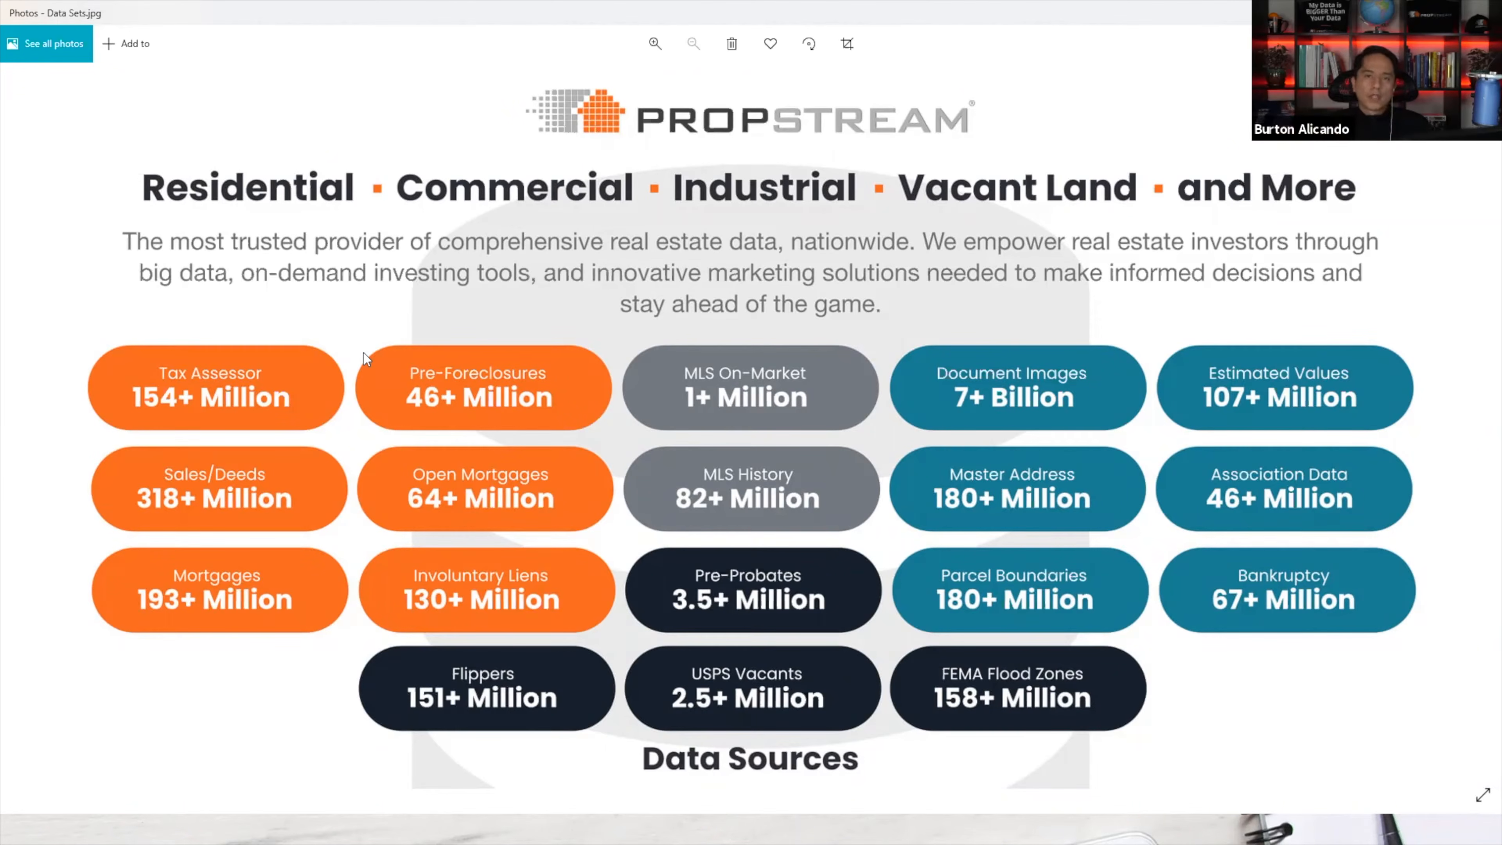
key("alt+Tab")
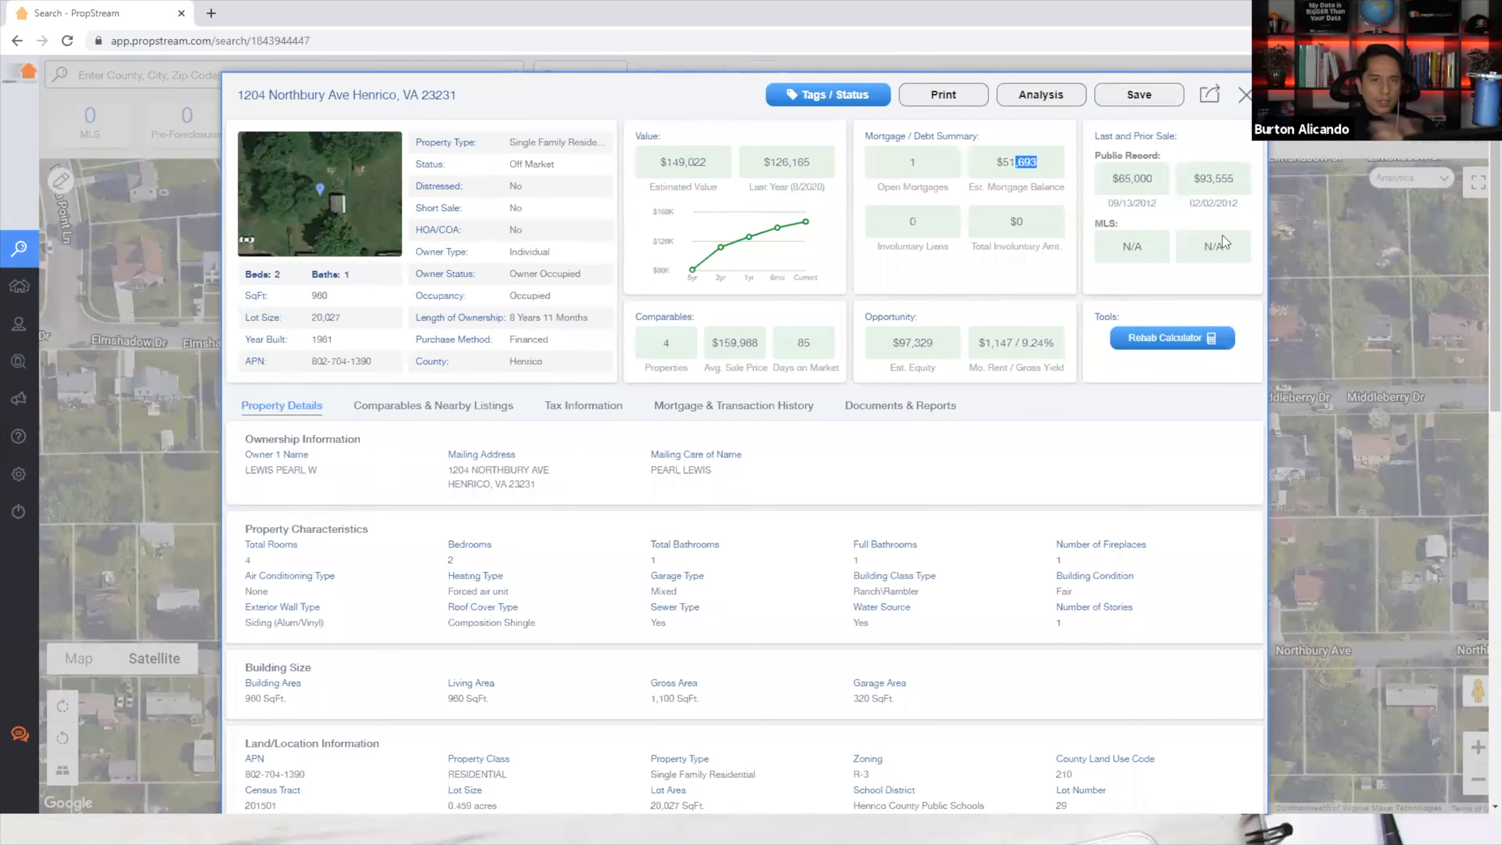
left_click(1005, 283)
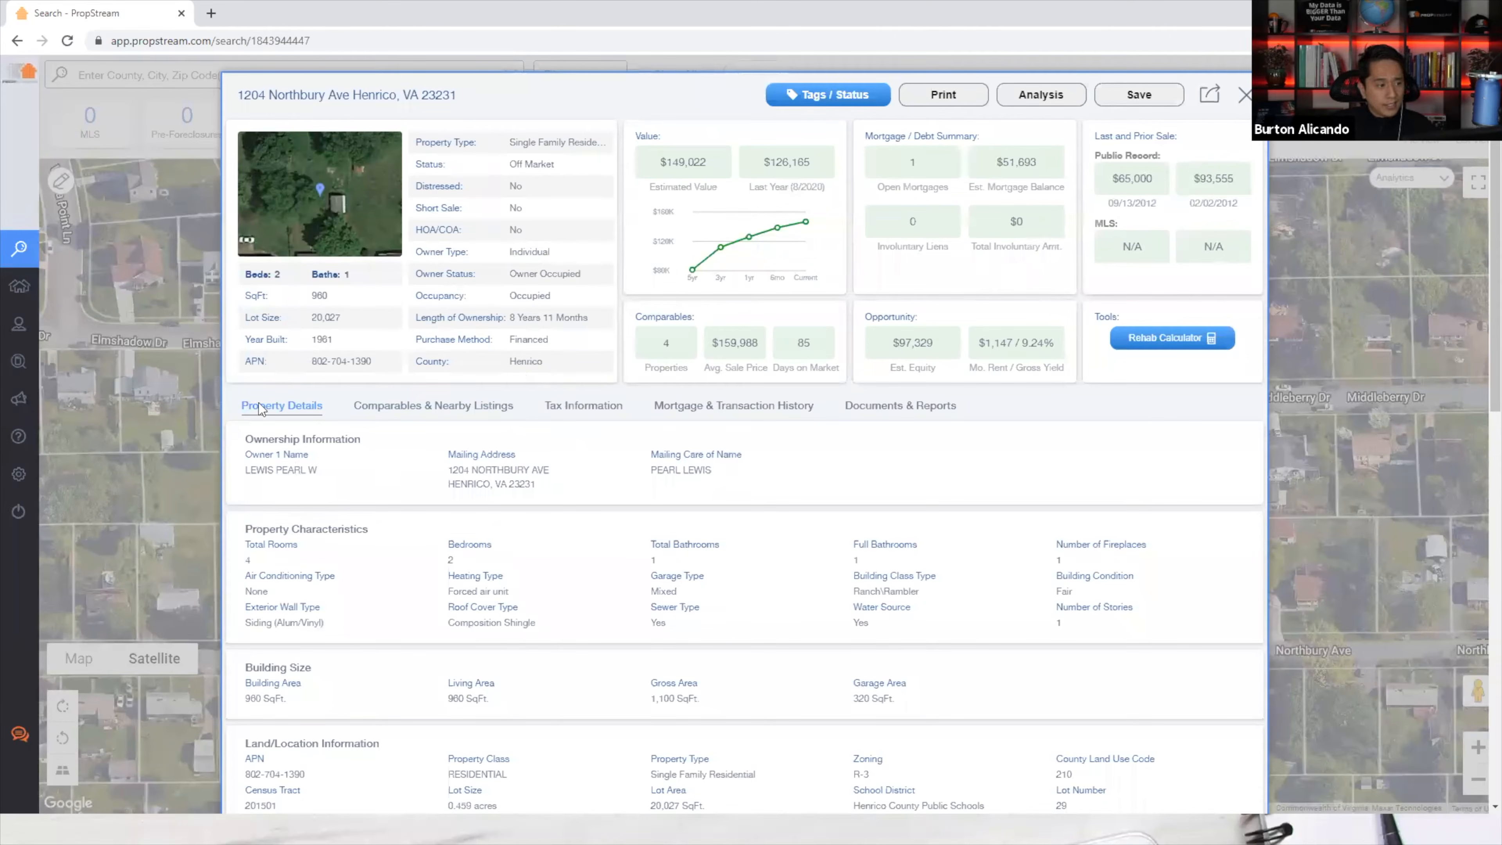
scroll(261, 450, "down", 1)
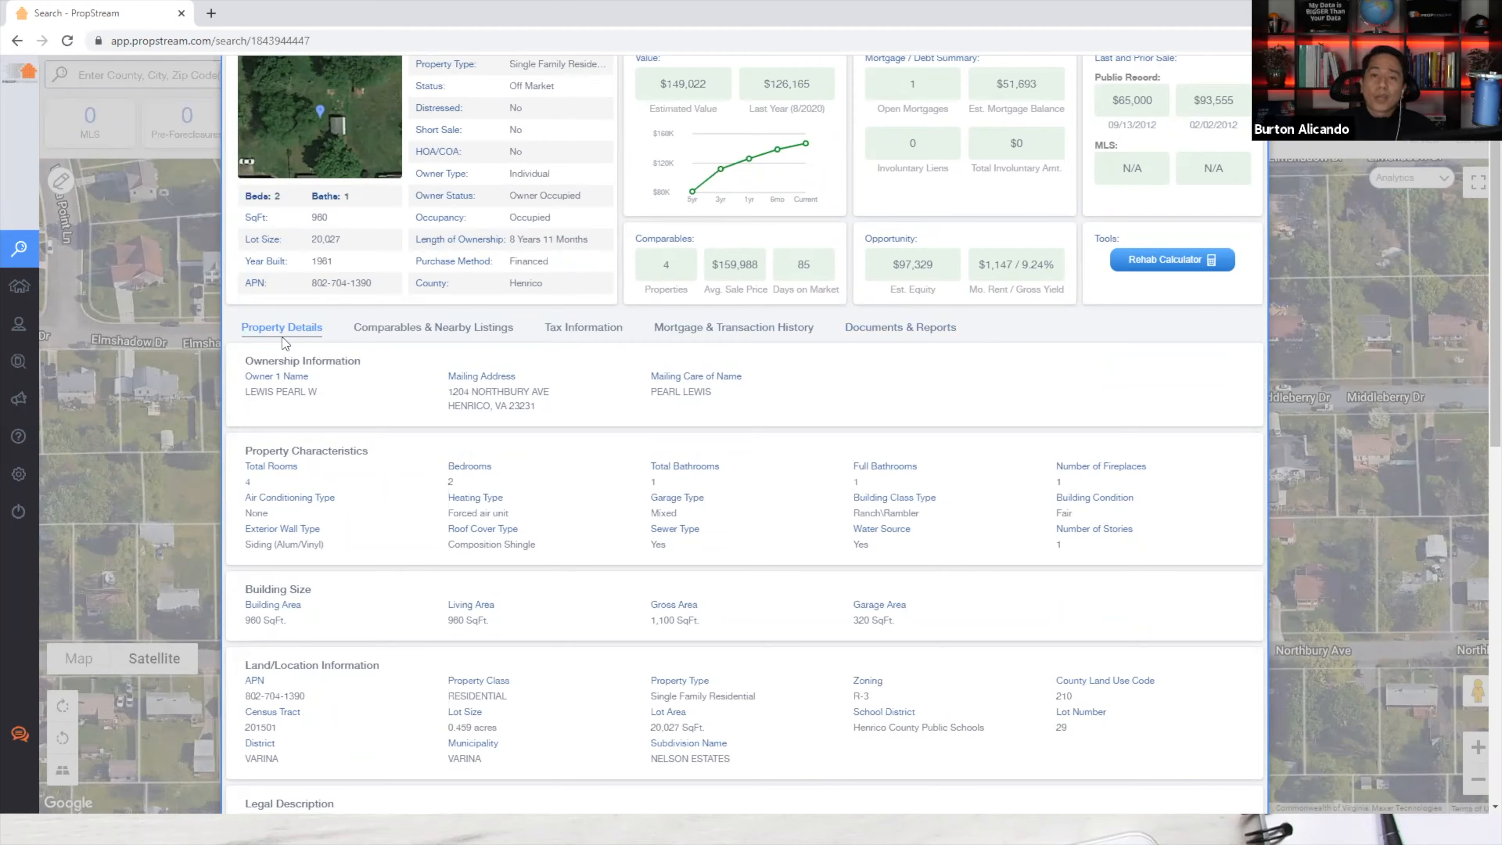
left_click_drag(244, 355, 416, 379)
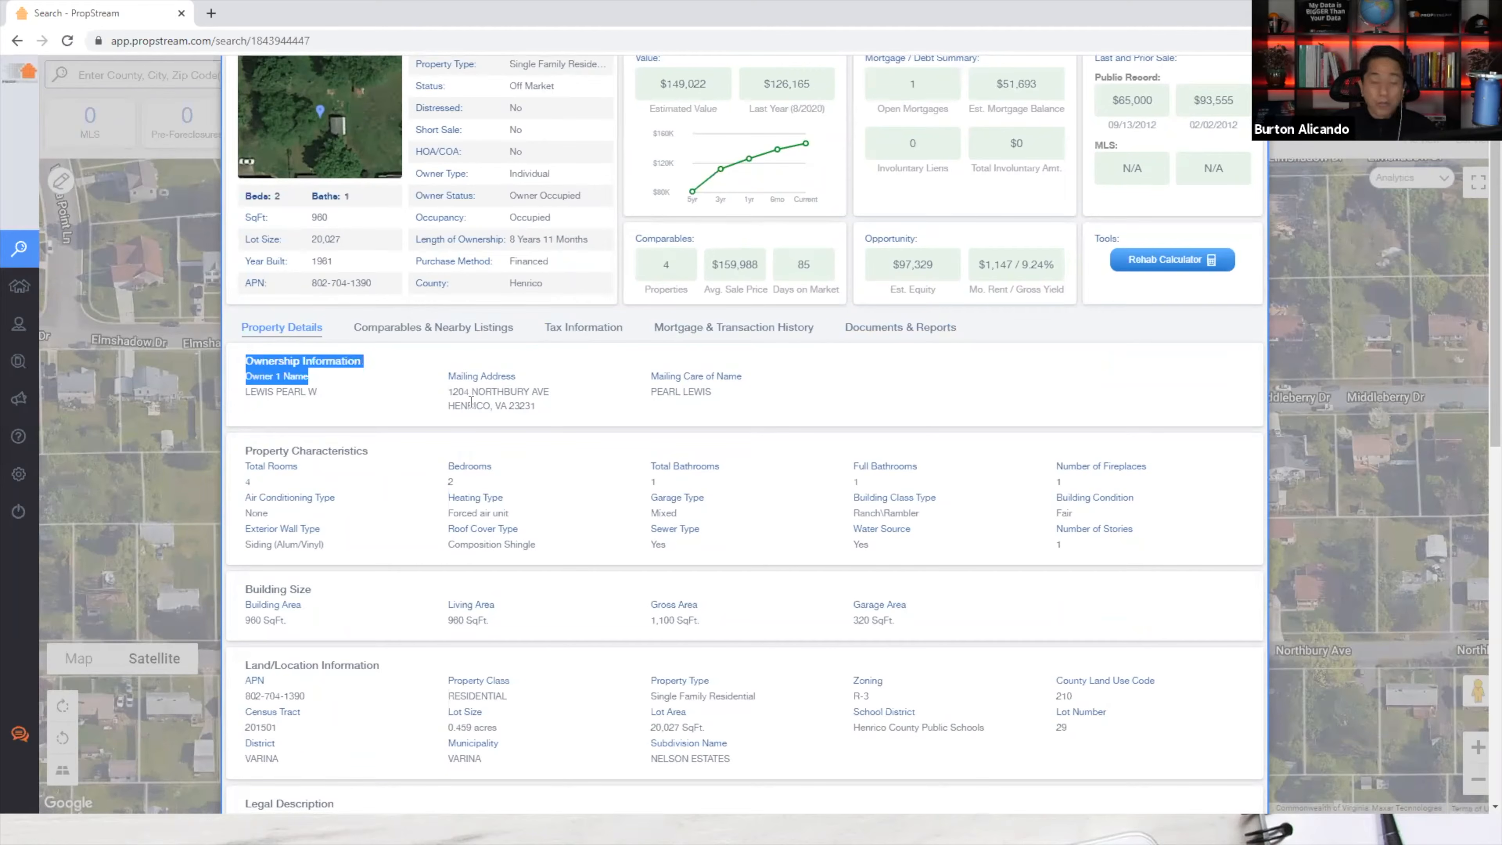
scroll(421, 420, "down", 1)
left_click_drag(246, 374, 825, 497)
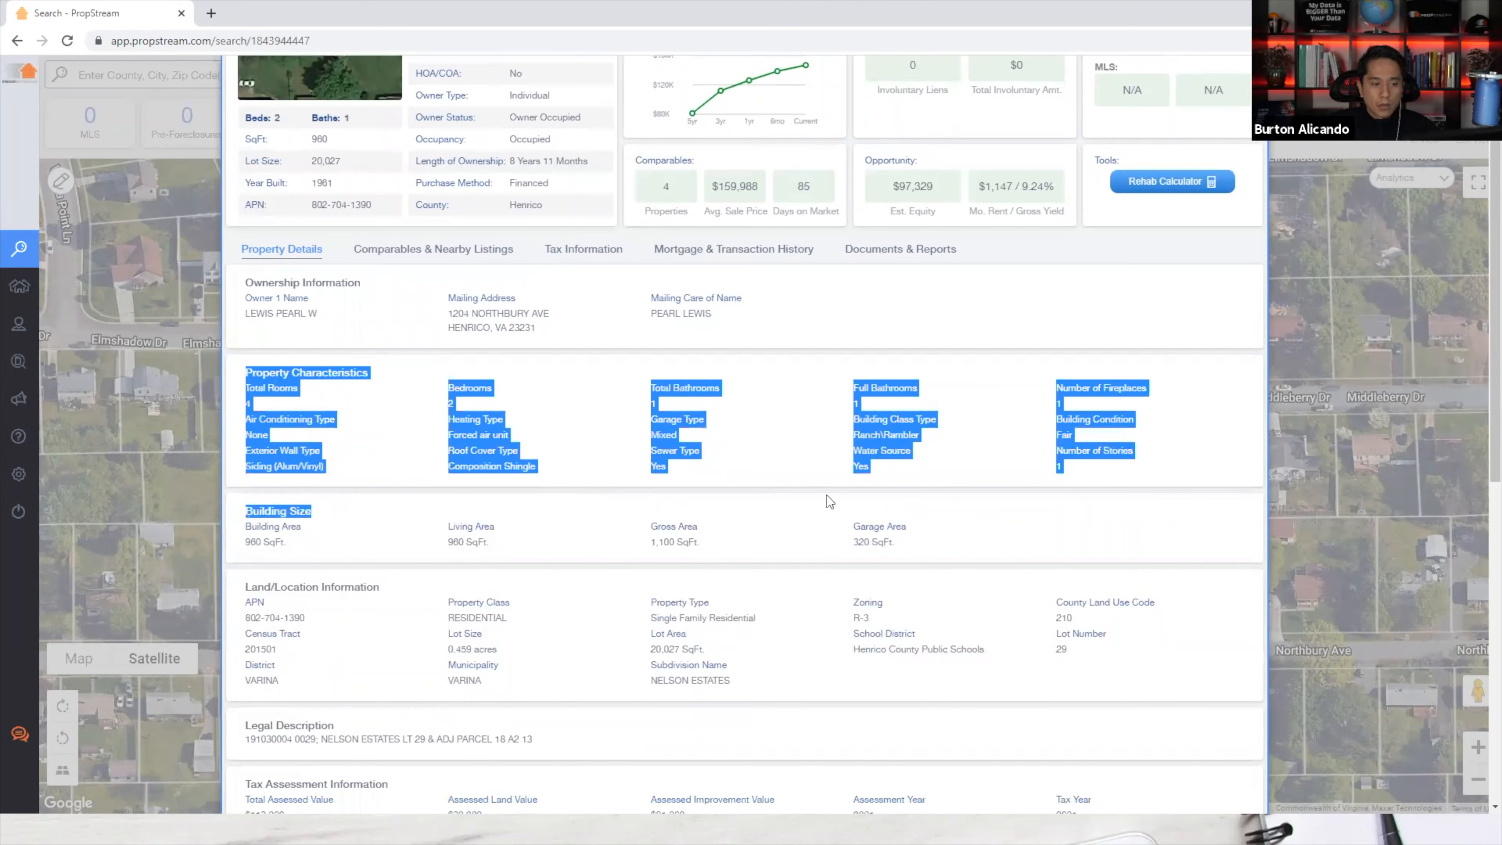
left_click(335, 506)
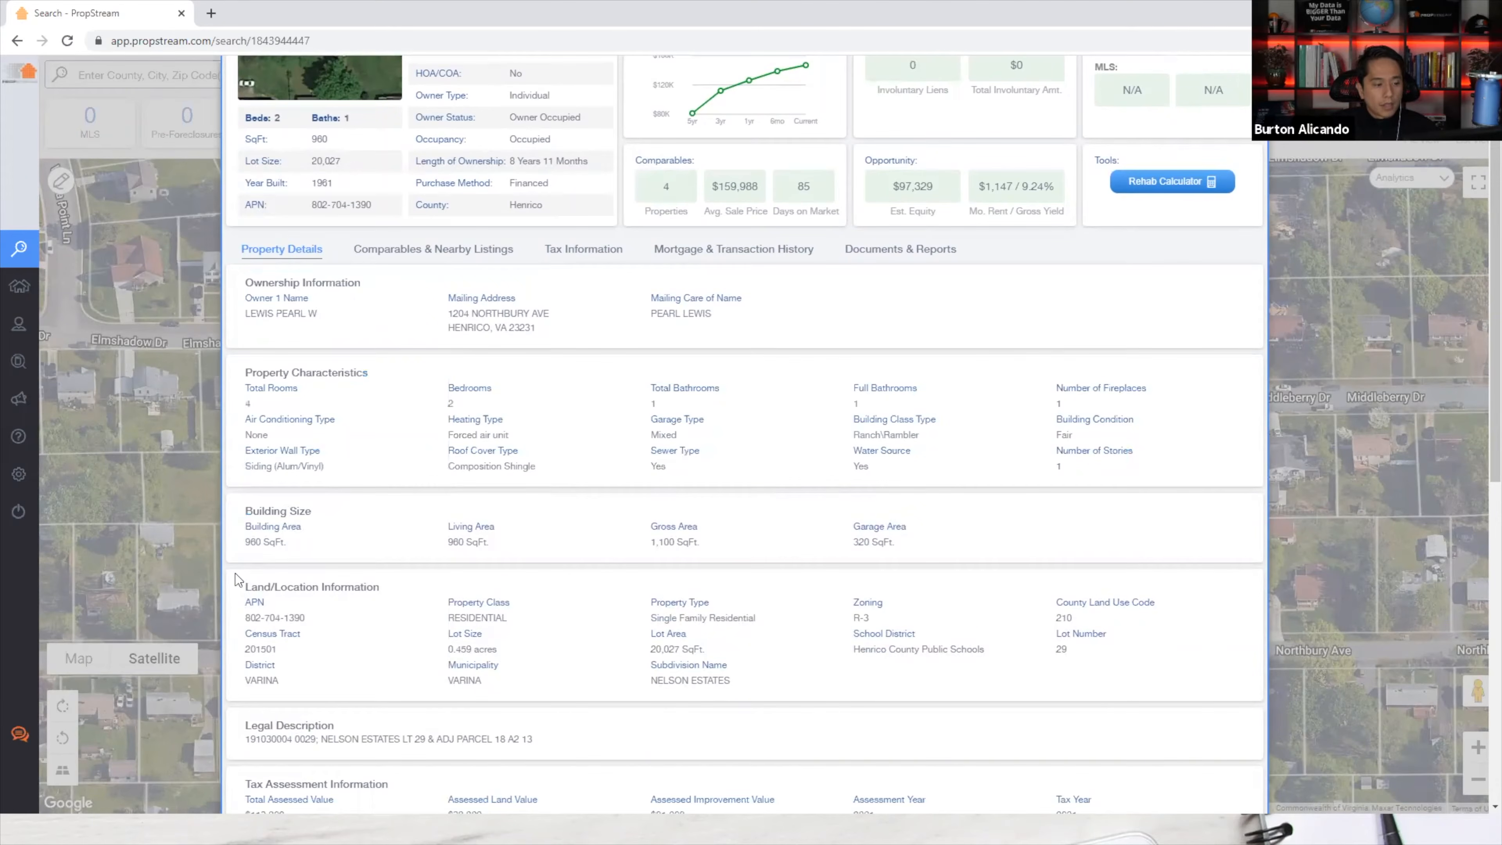
left_click_drag(239, 579, 590, 679)
left_click(896, 618)
left_click_drag(849, 657, 983, 666)
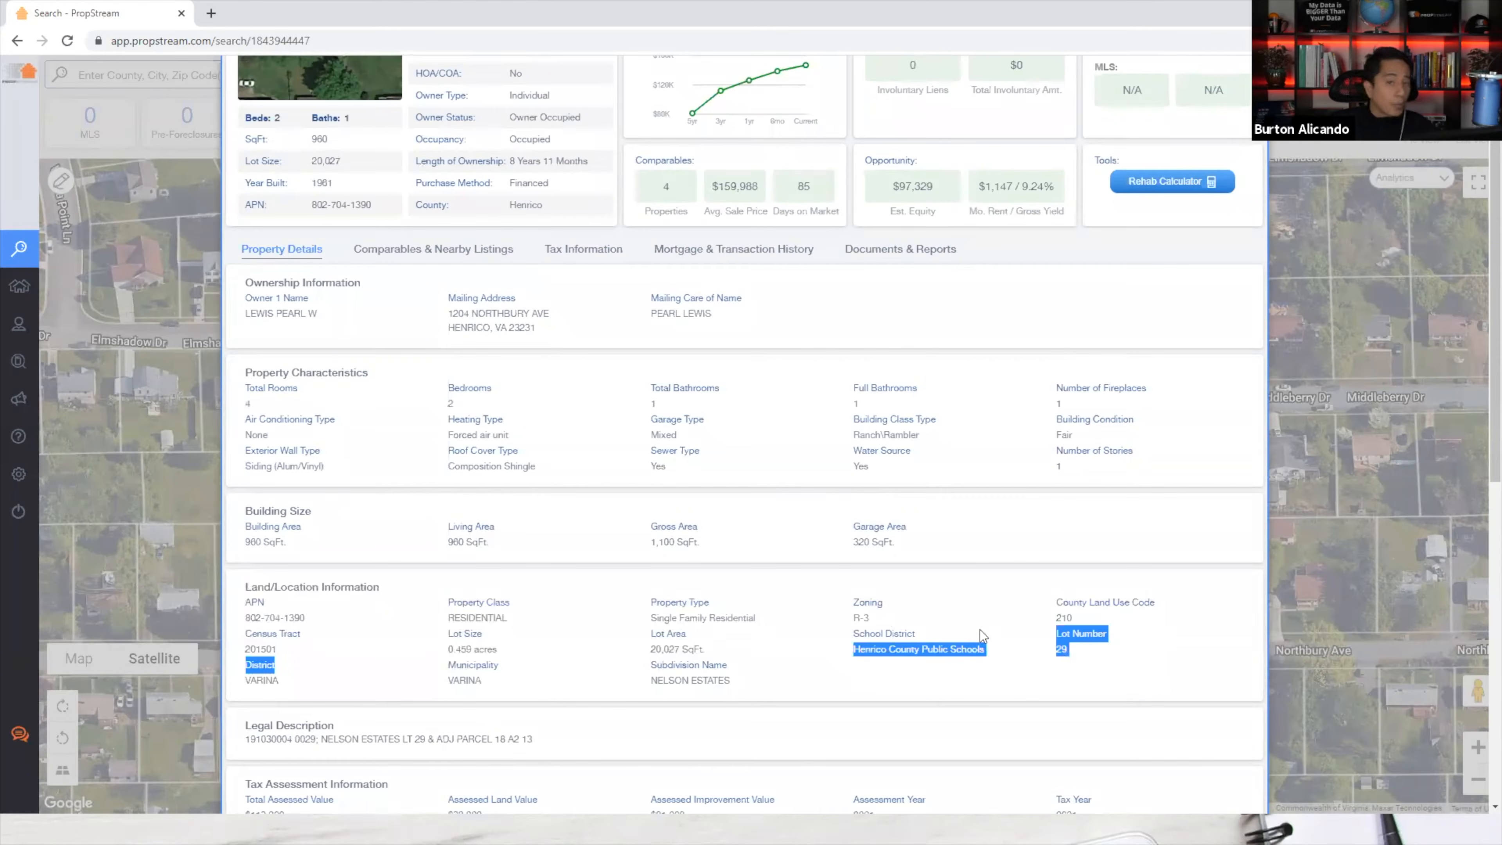
left_click(984, 657)
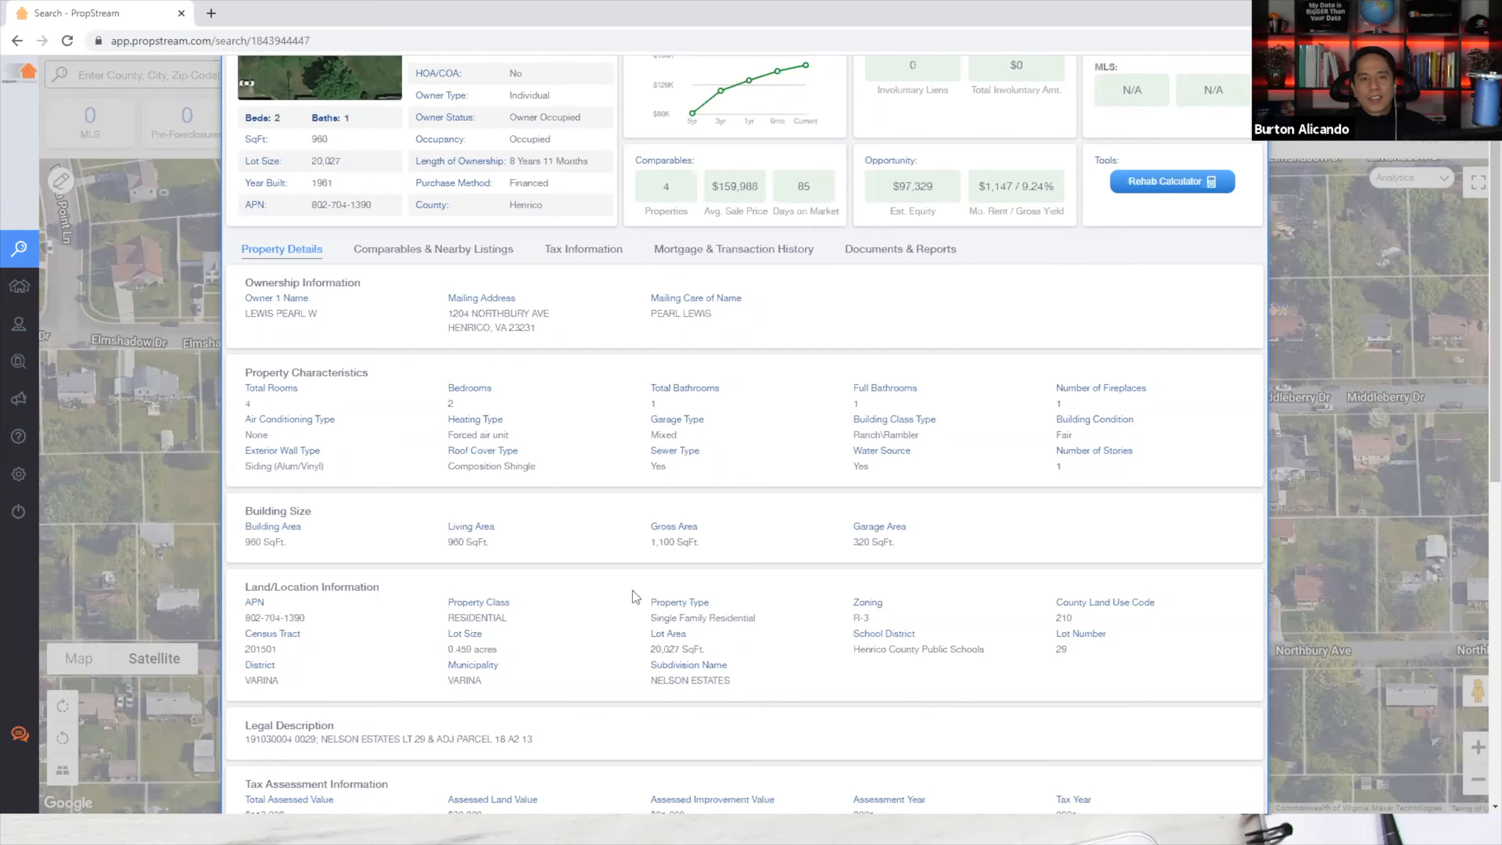
Highlight the legal description, scroll down through the tax and last sale info, then scroll back up.
scroll(633, 590, "down", 3)
triple_click(278, 571)
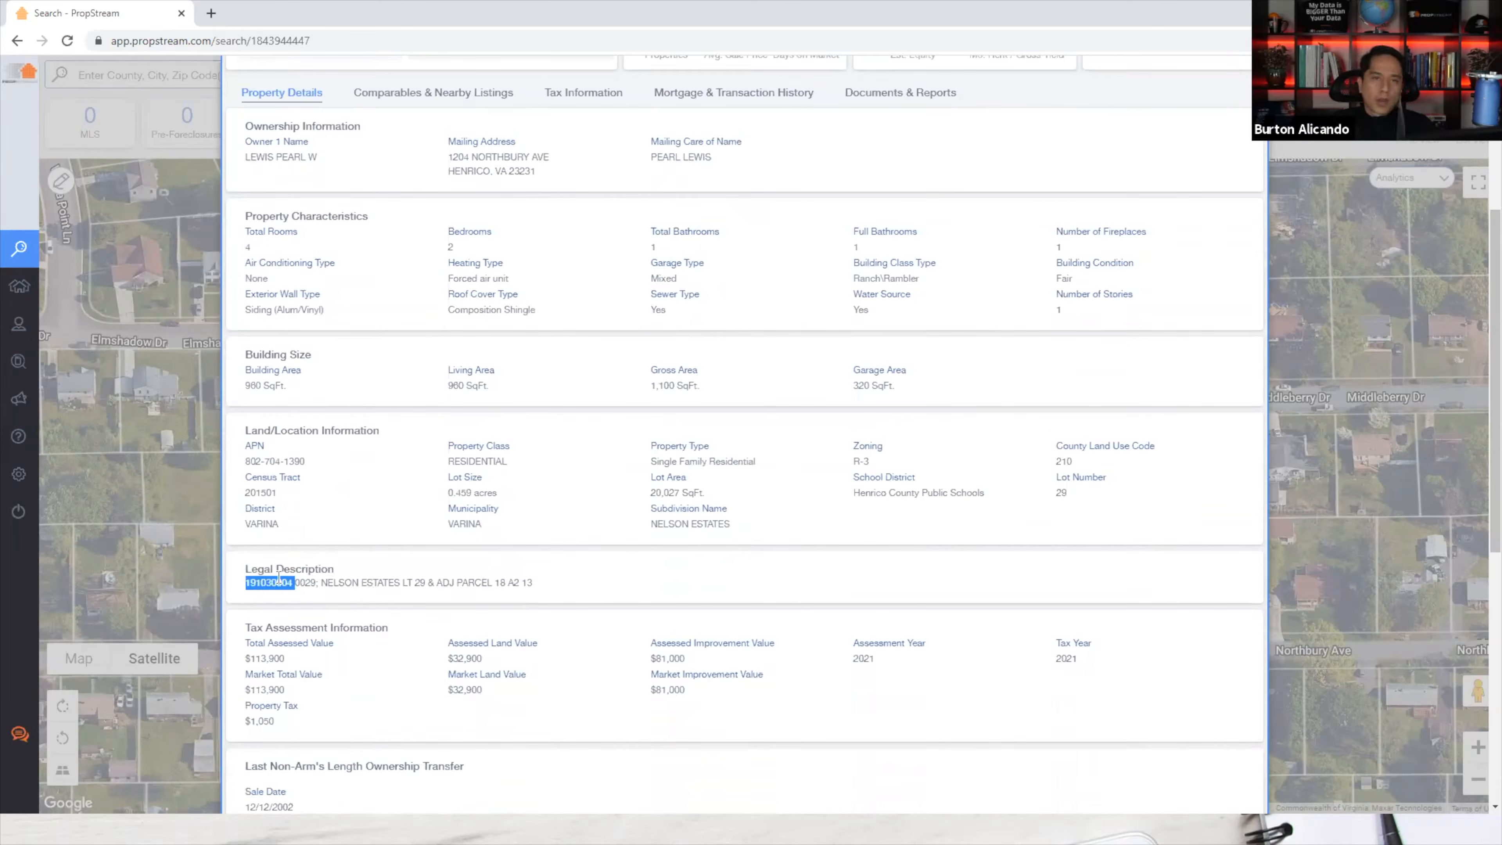
triple_click(275, 583)
scroll(273, 567, "down", 3)
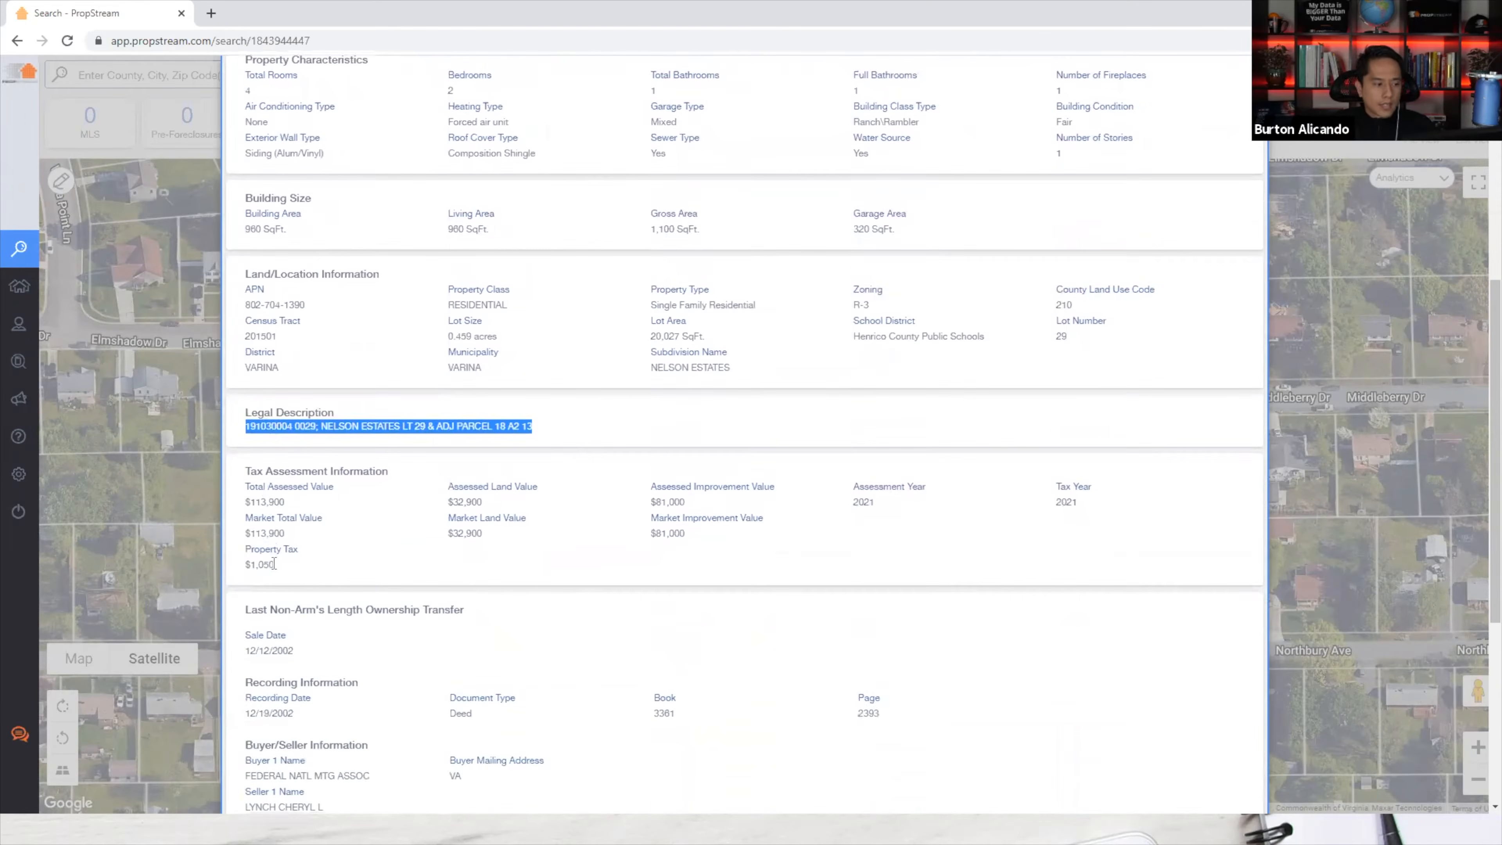
scroll(264, 562, "down", 7)
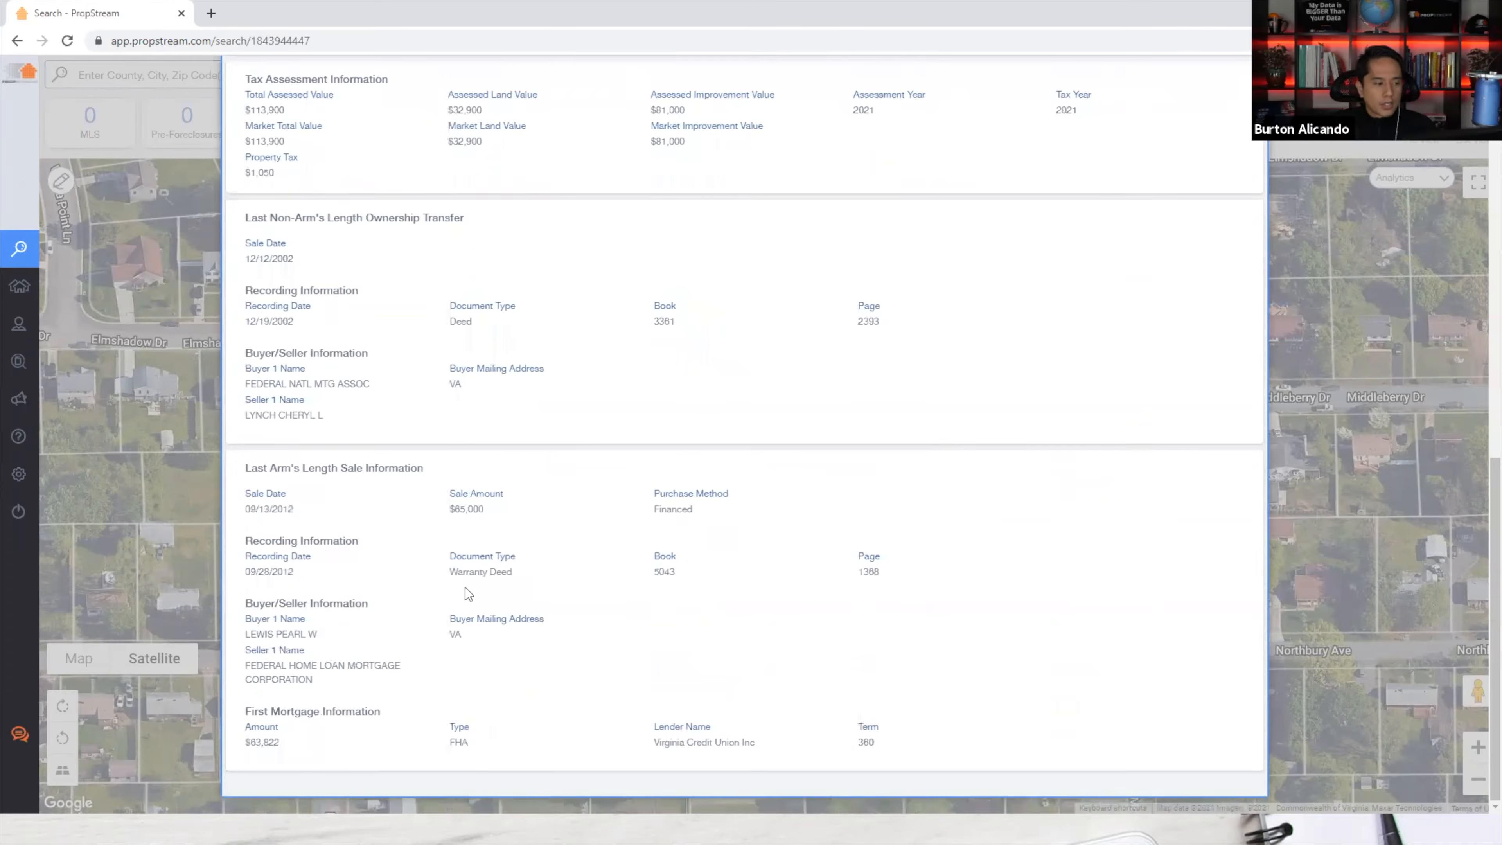
scroll(484, 599, "up", 12)
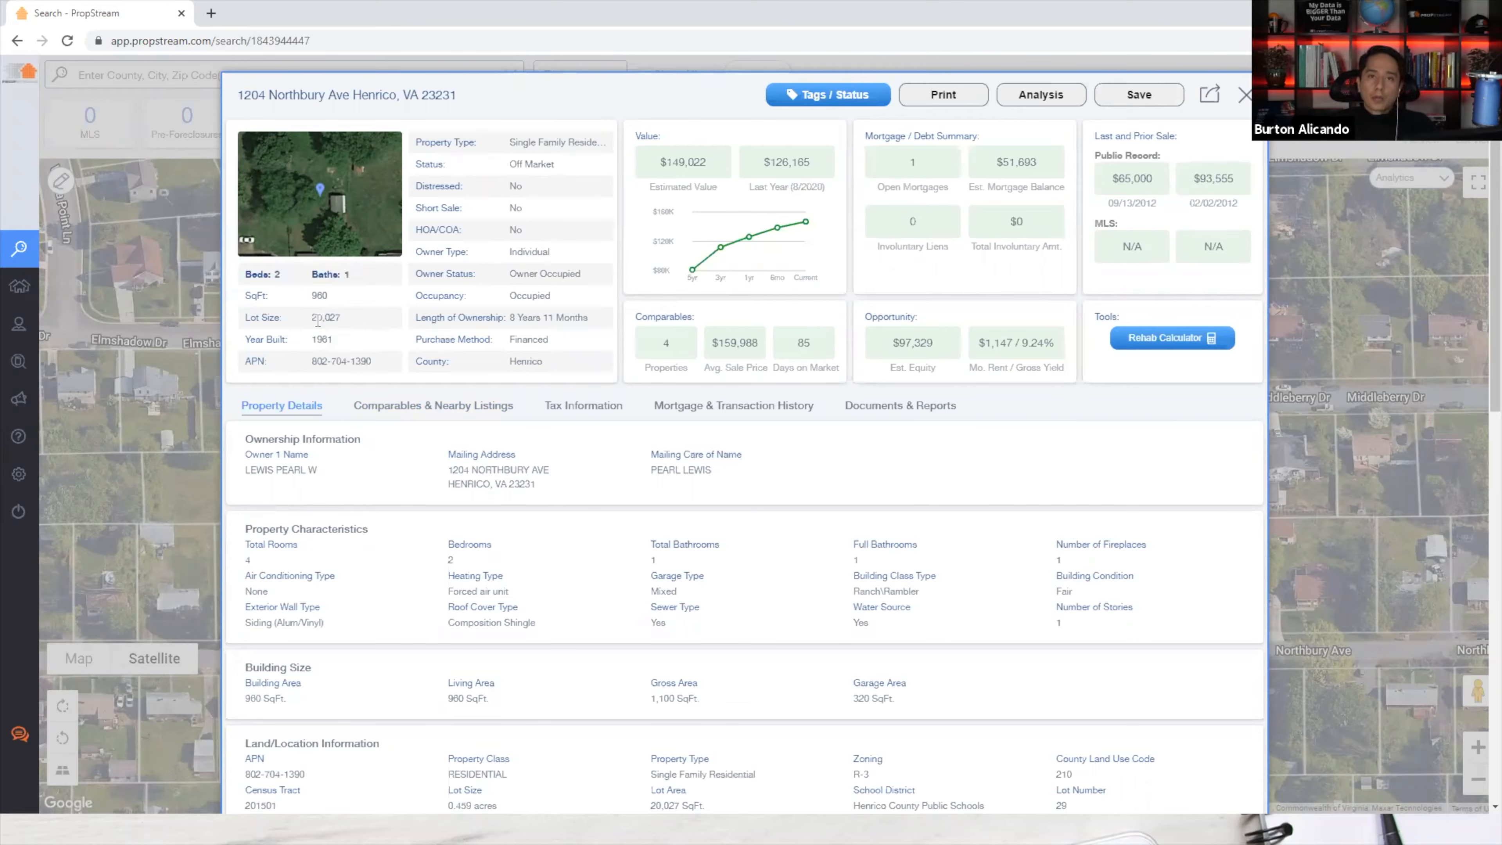
Point out the length of ownership and open mortgage count, then show the Tax Information with the $1,050 2021 tax.
left_click_drag(509, 296, 589, 323)
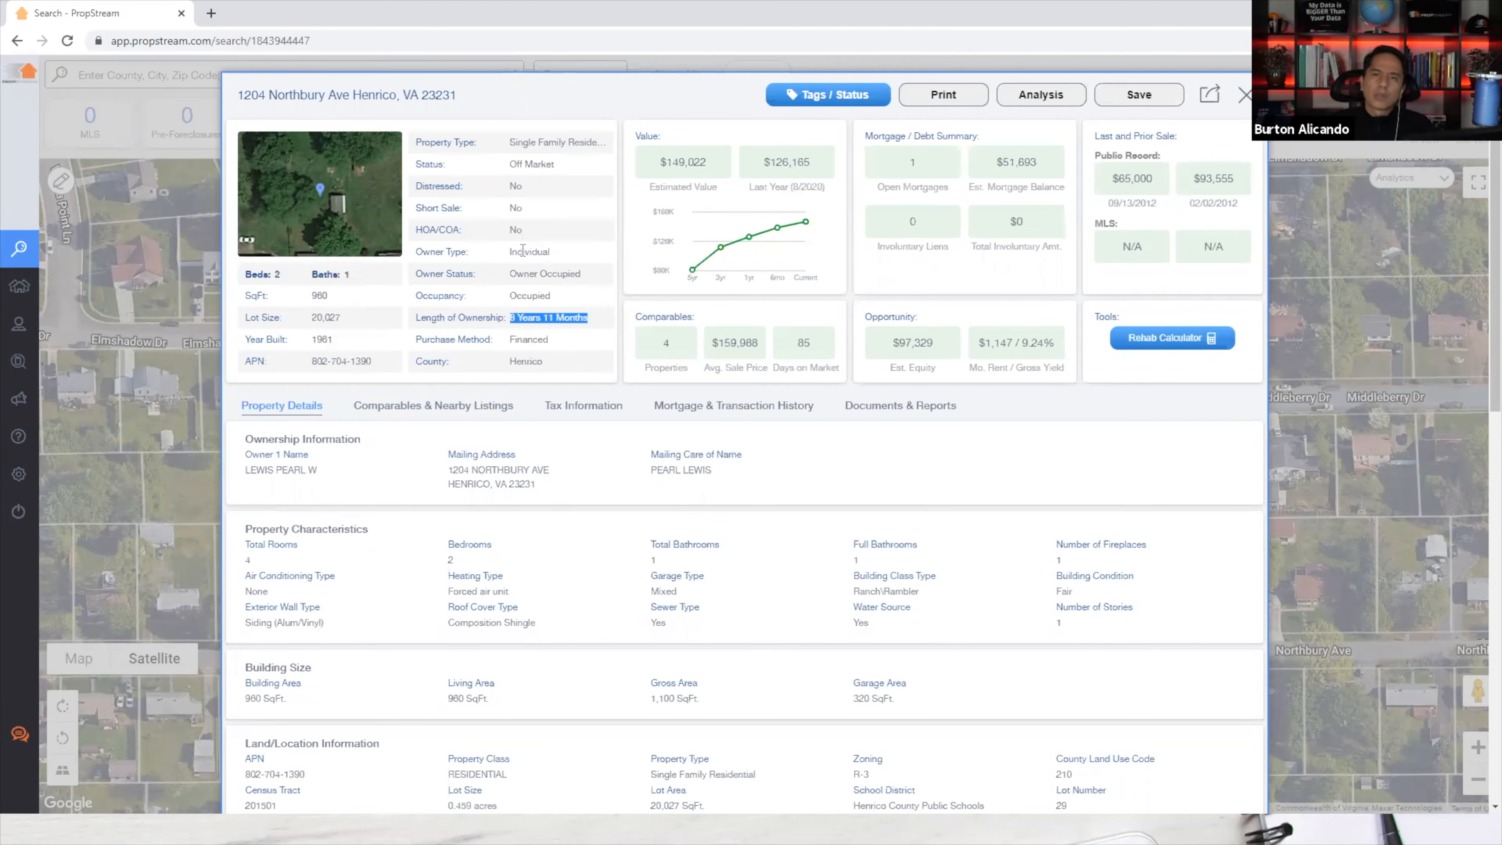
left_click_drag(906, 161, 1069, 192)
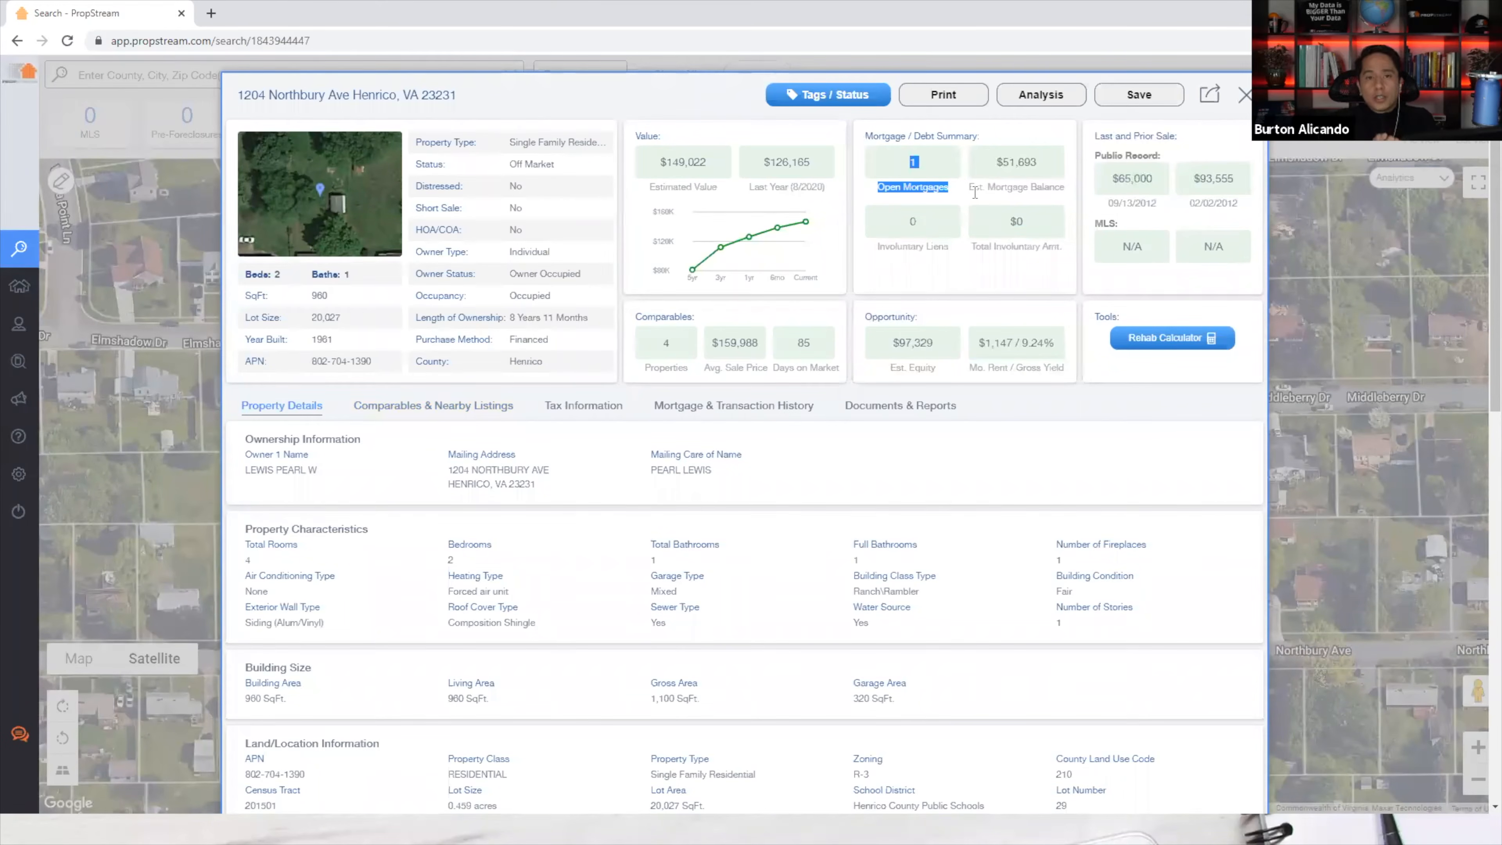
left_click(563, 409)
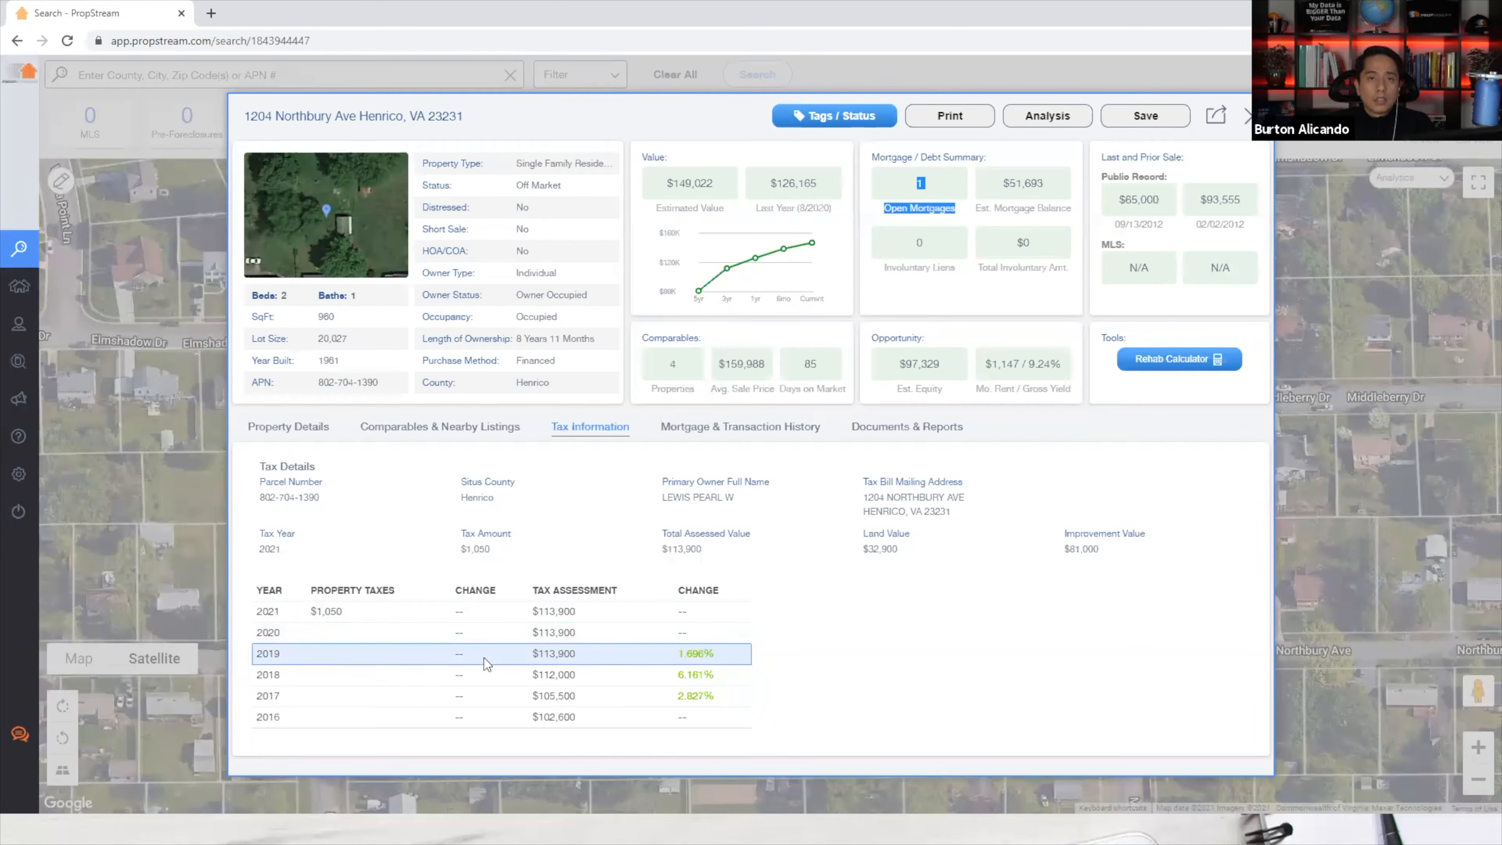
Review the Loan 1 row in Mortgage & Transaction History, then view Documents & Reports with the $1.50 Assessor's Map.
left_click(708, 436)
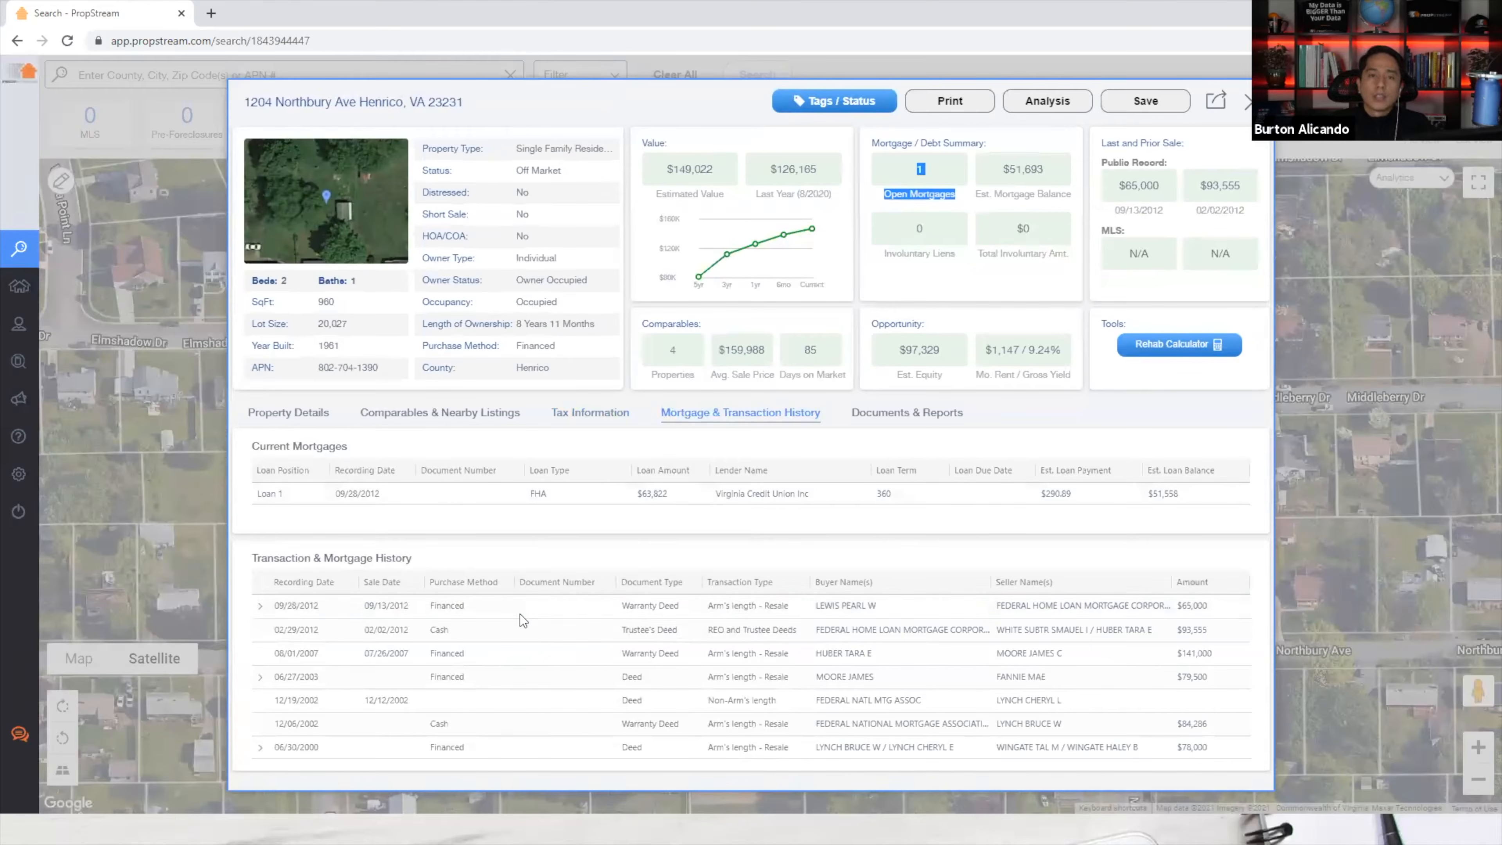
left_click_drag(261, 496, 898, 503)
left_click(923, 515)
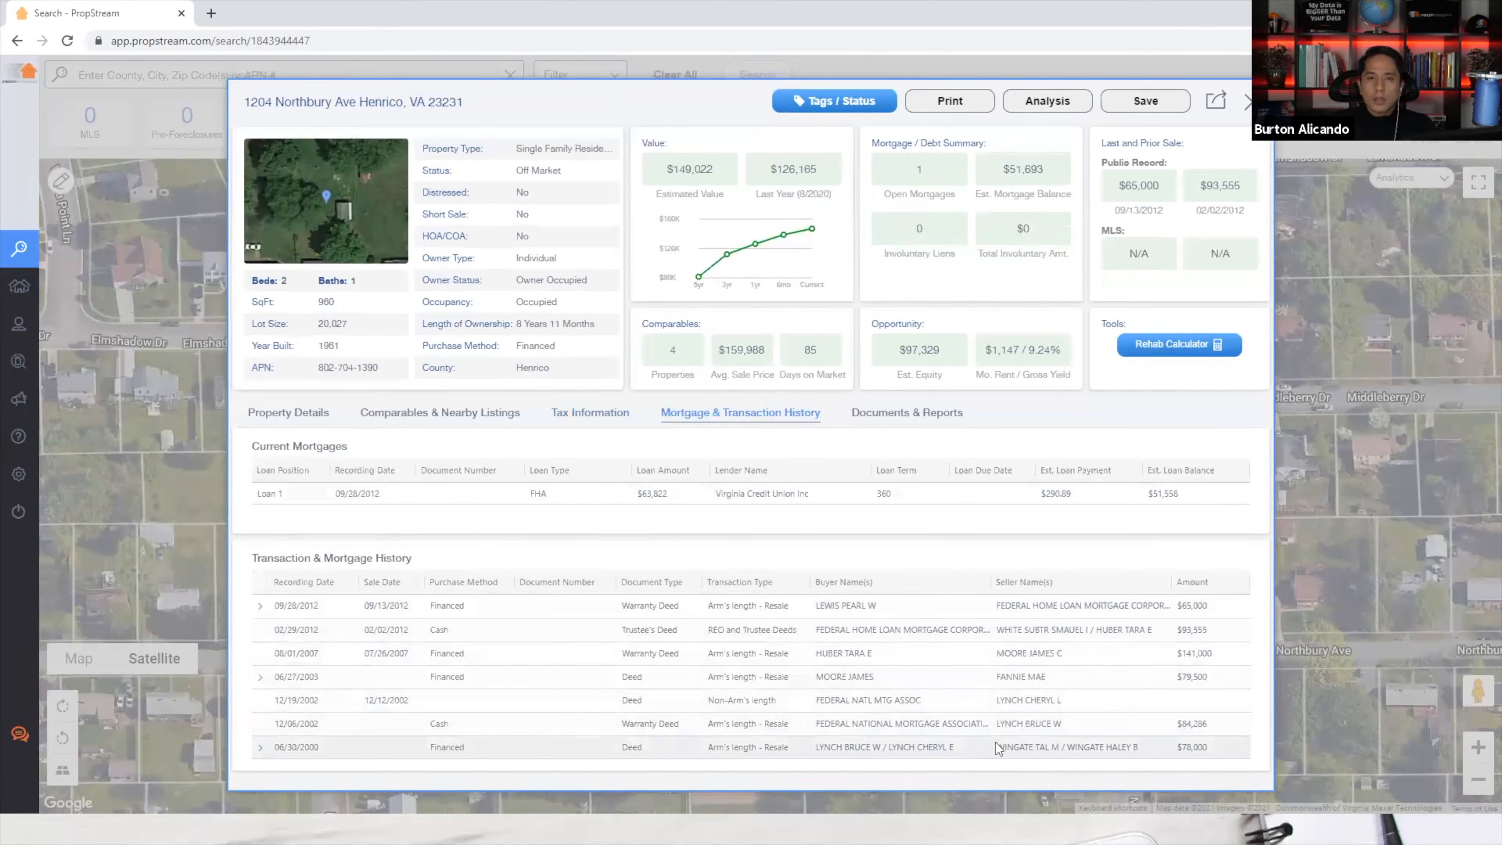
left_click(892, 414)
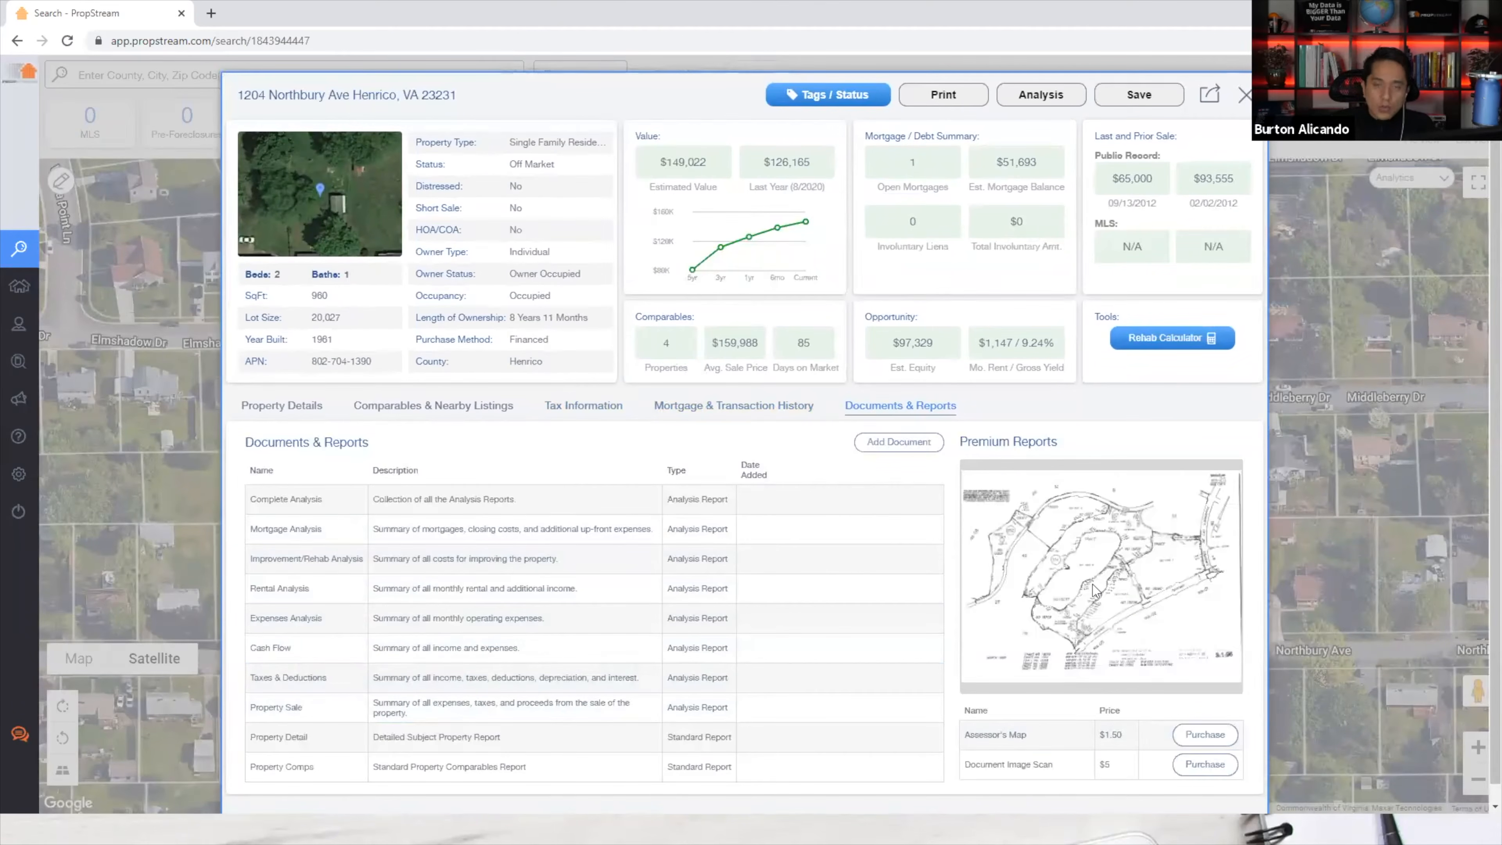
Recheck the Assessor's Map report price and the Loan 1 entry in Mortgage & Transaction History.
mouse_move(1012, 761)
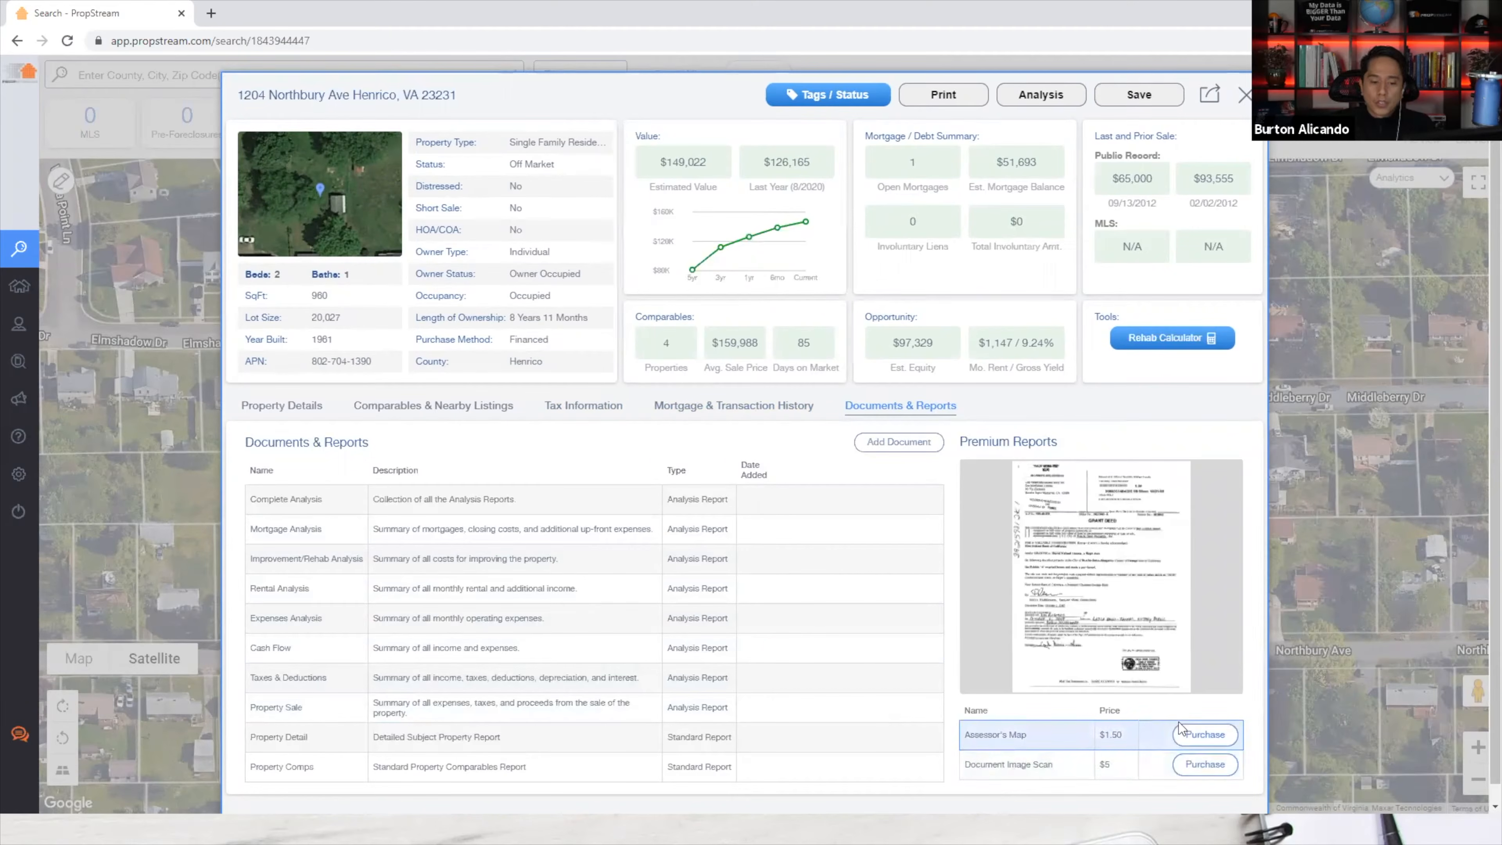
left_click_drag(1130, 735, 1102, 735)
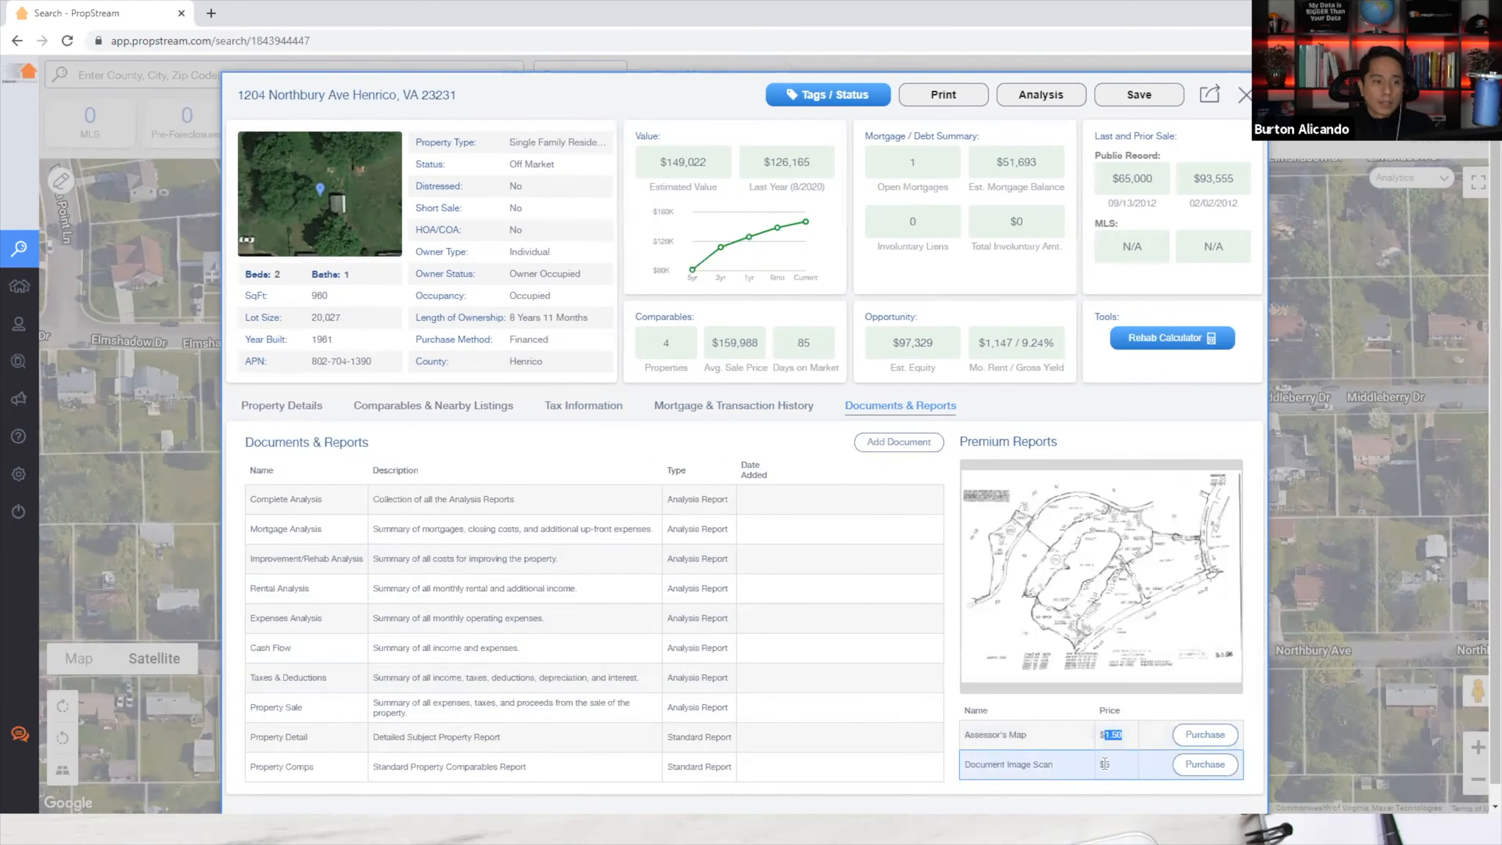
left_click(688, 409)
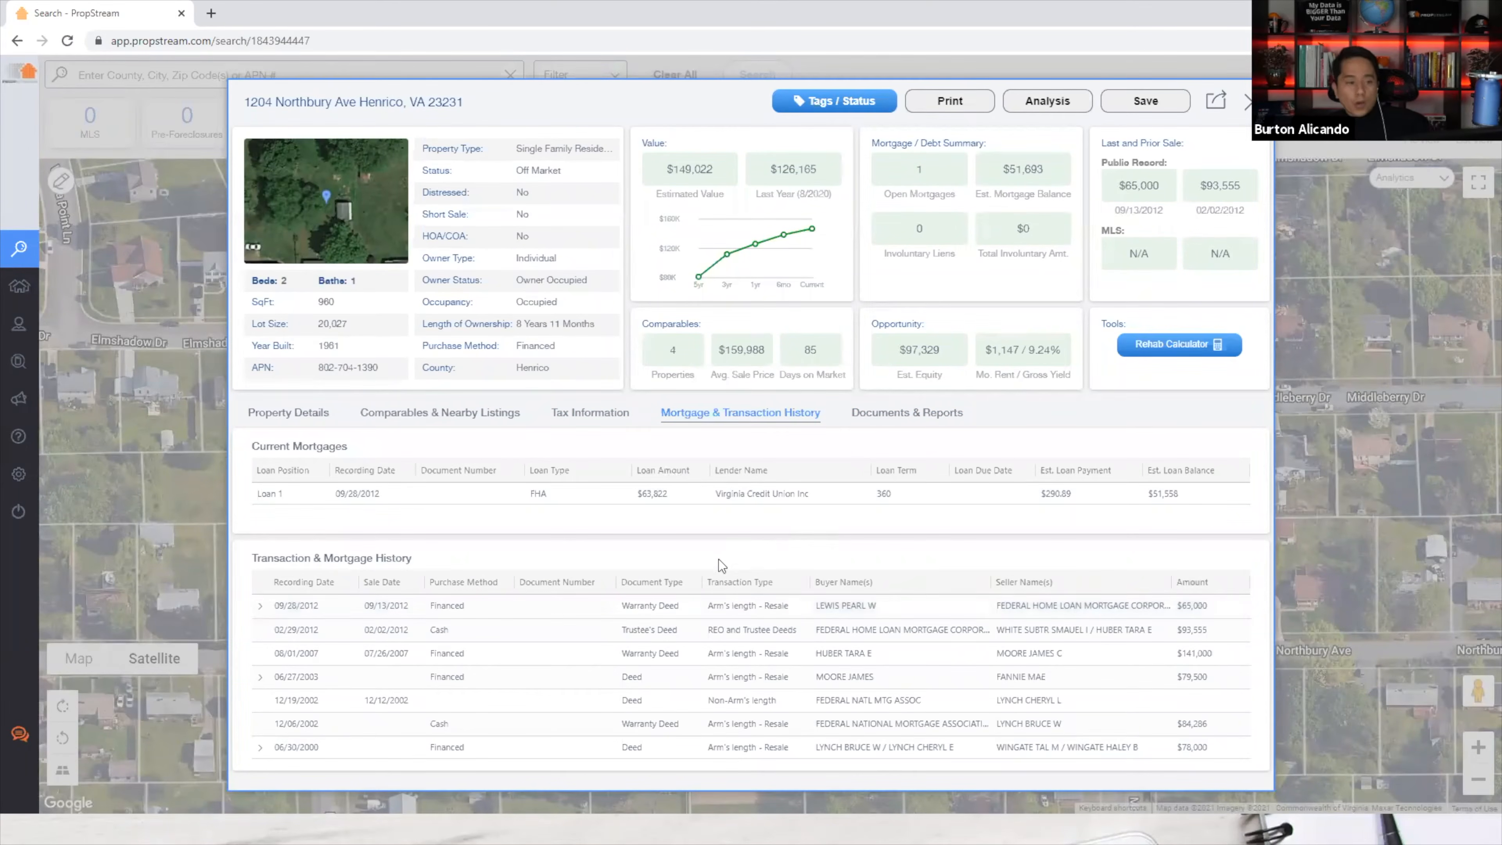
left_click_drag(834, 501, 744, 511)
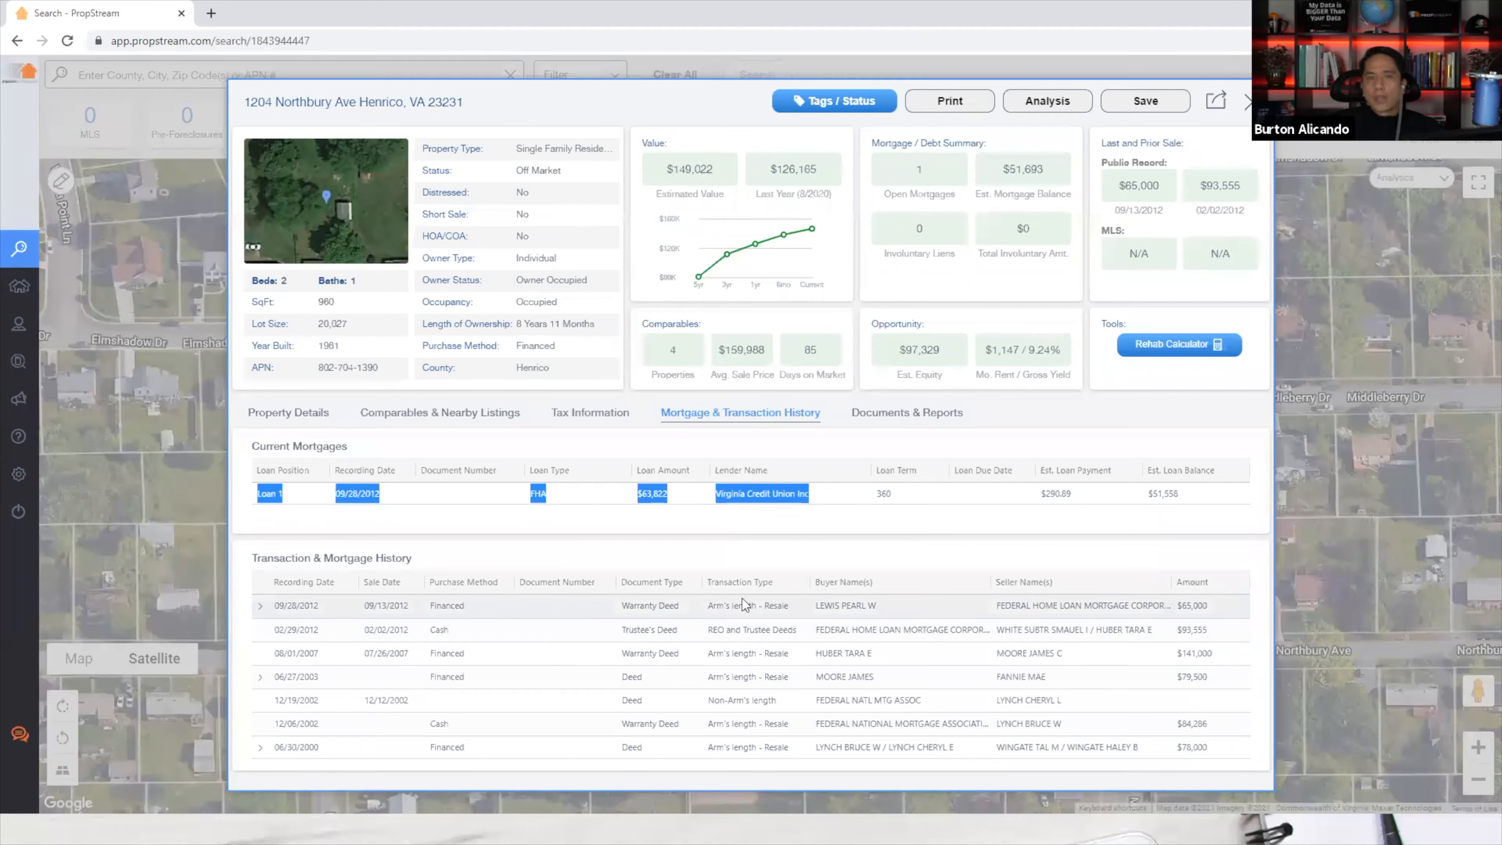
left_click(721, 614)
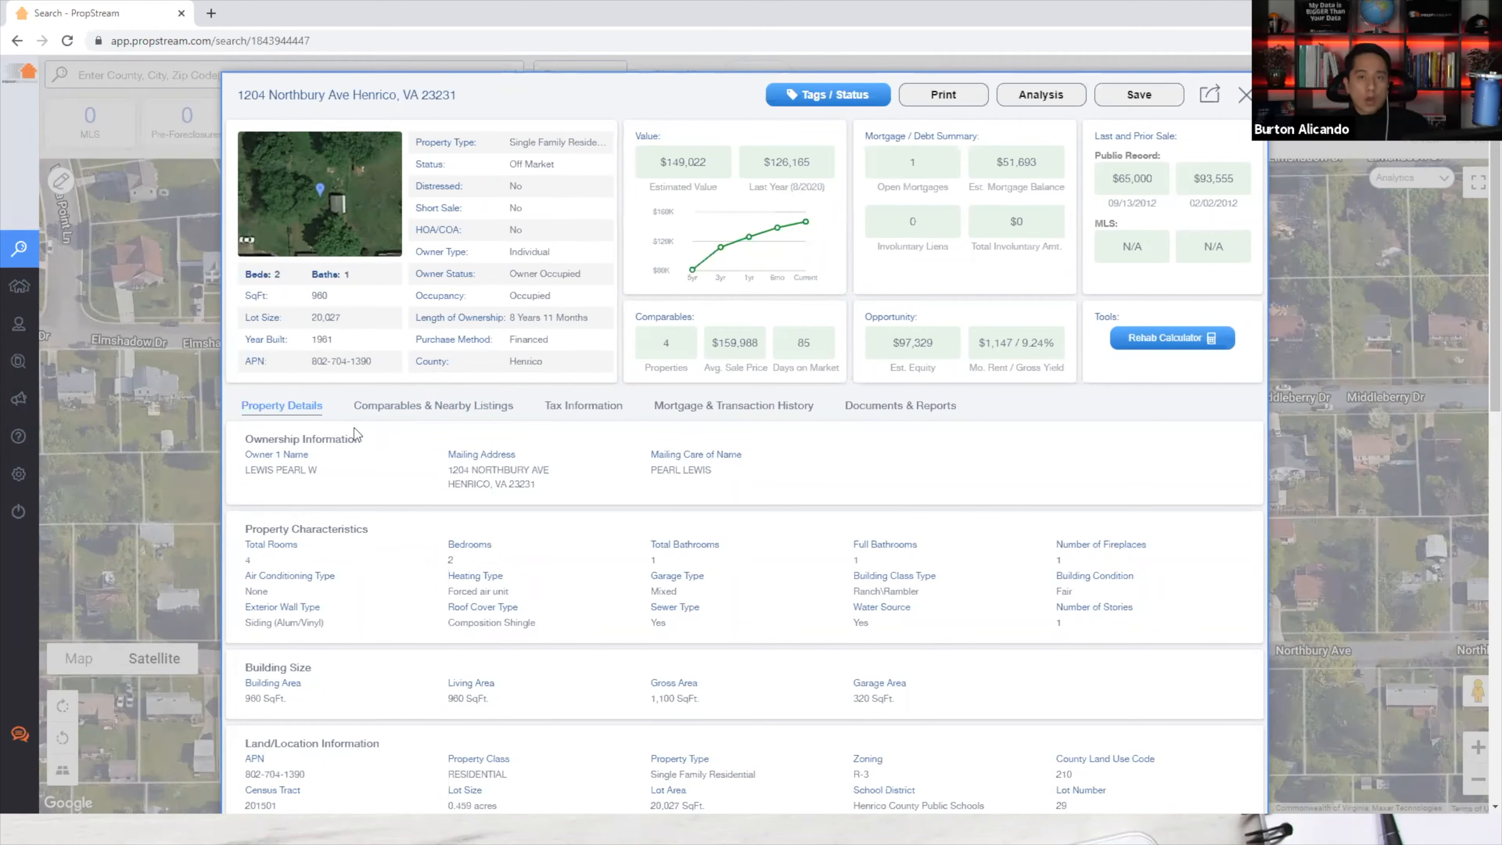
Browse the Property Details, Tax Information and Mortgage & Transaction History tabs, then reopen Comparables & Nearby Listings.
left_click(417, 407)
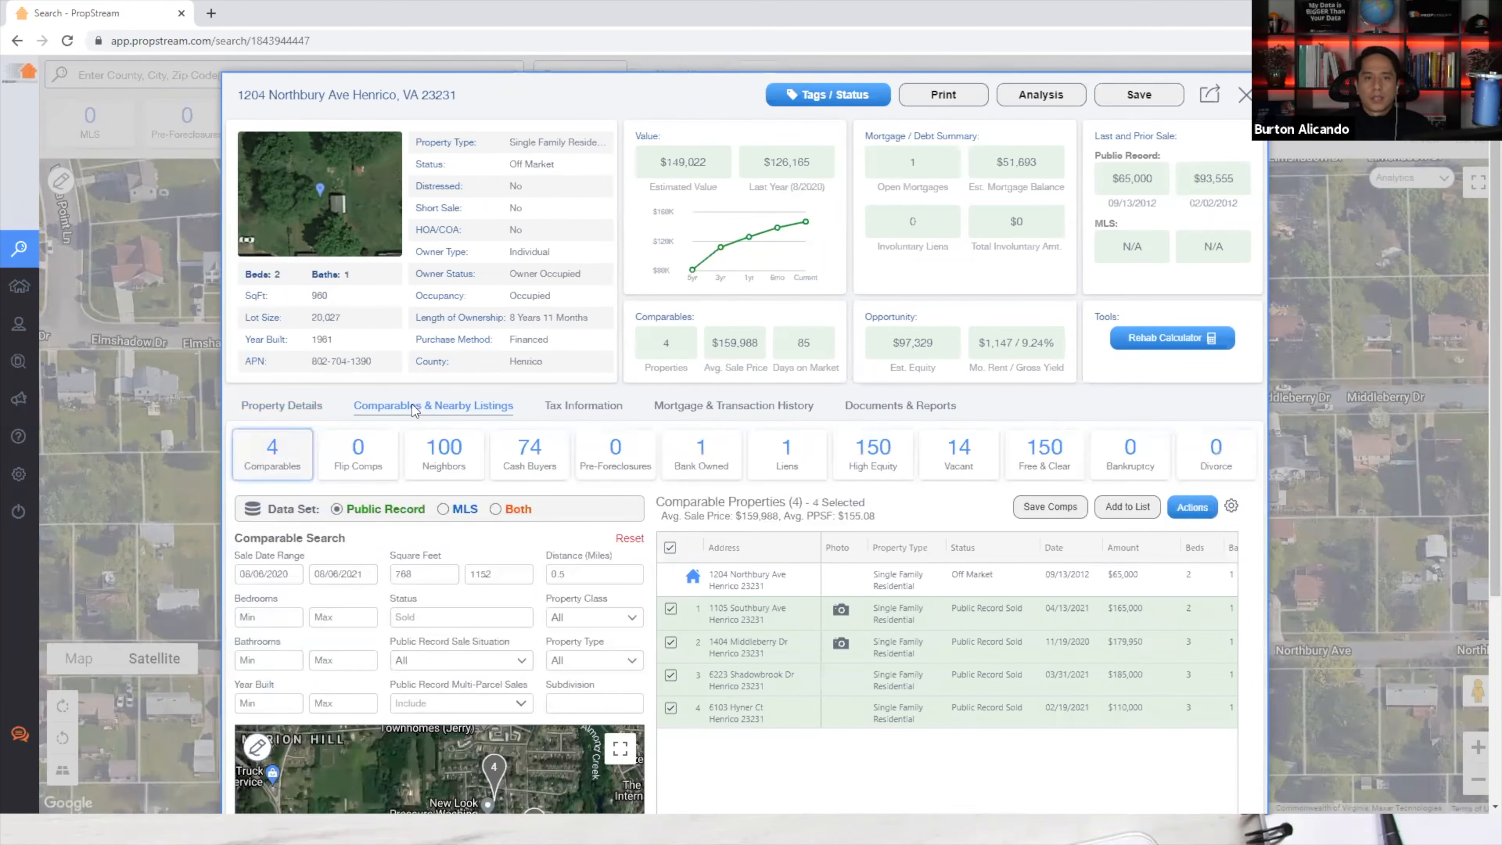
left_click(305, 405)
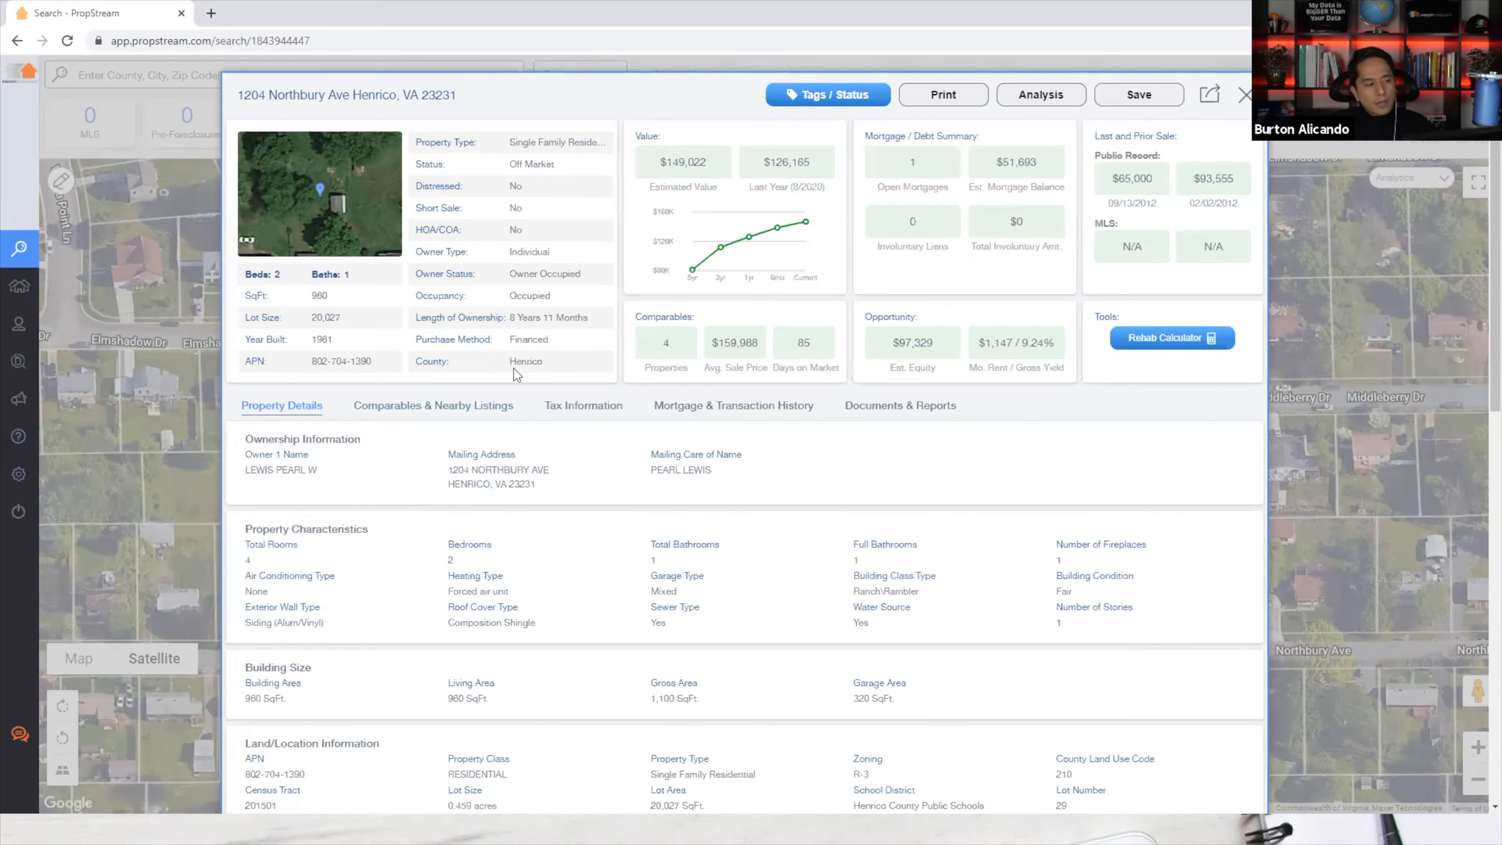
left_click(580, 414)
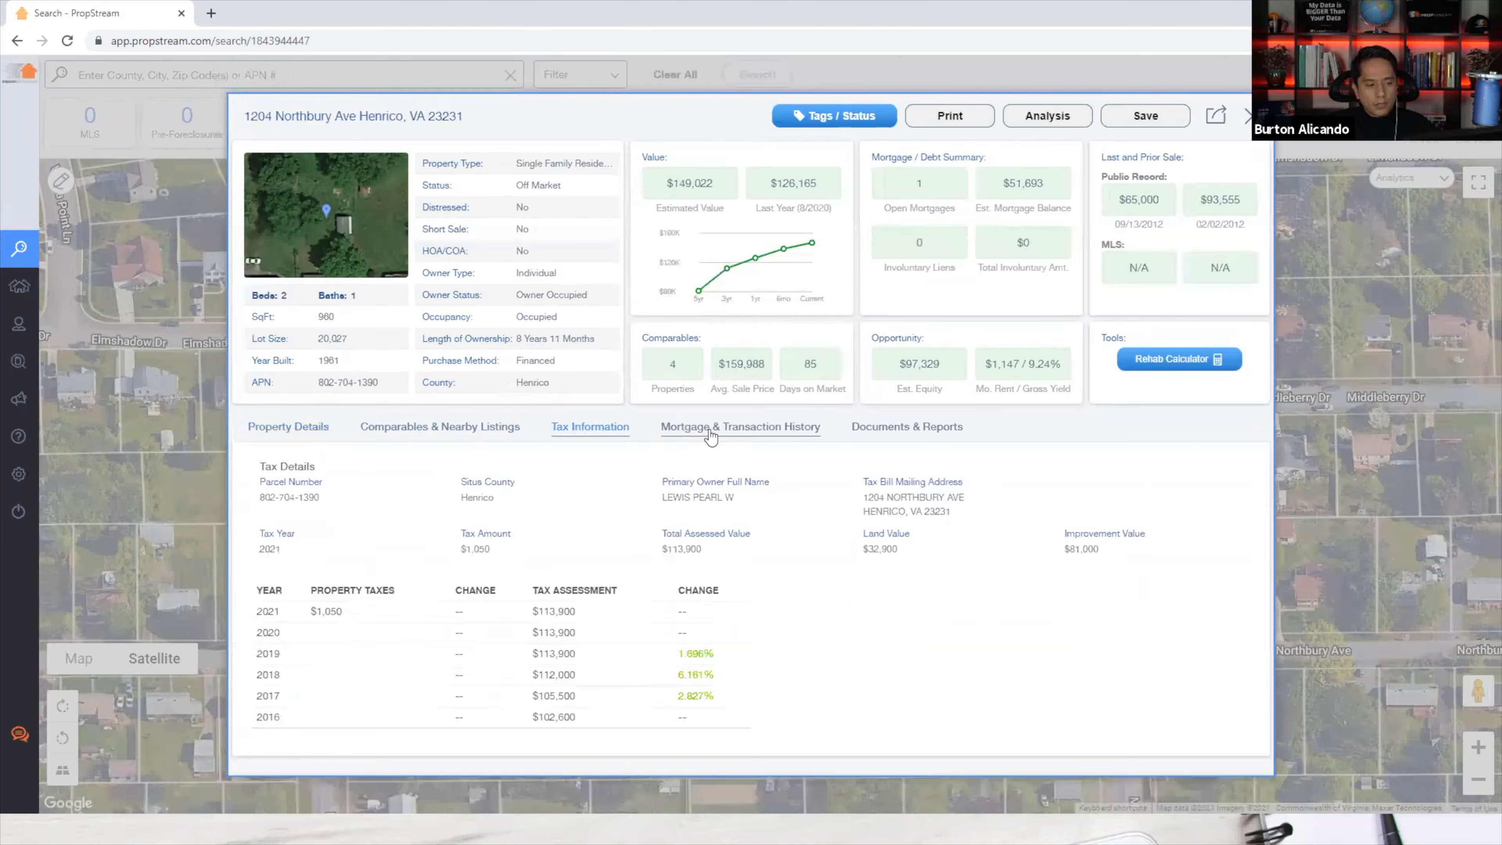
left_click(740, 425)
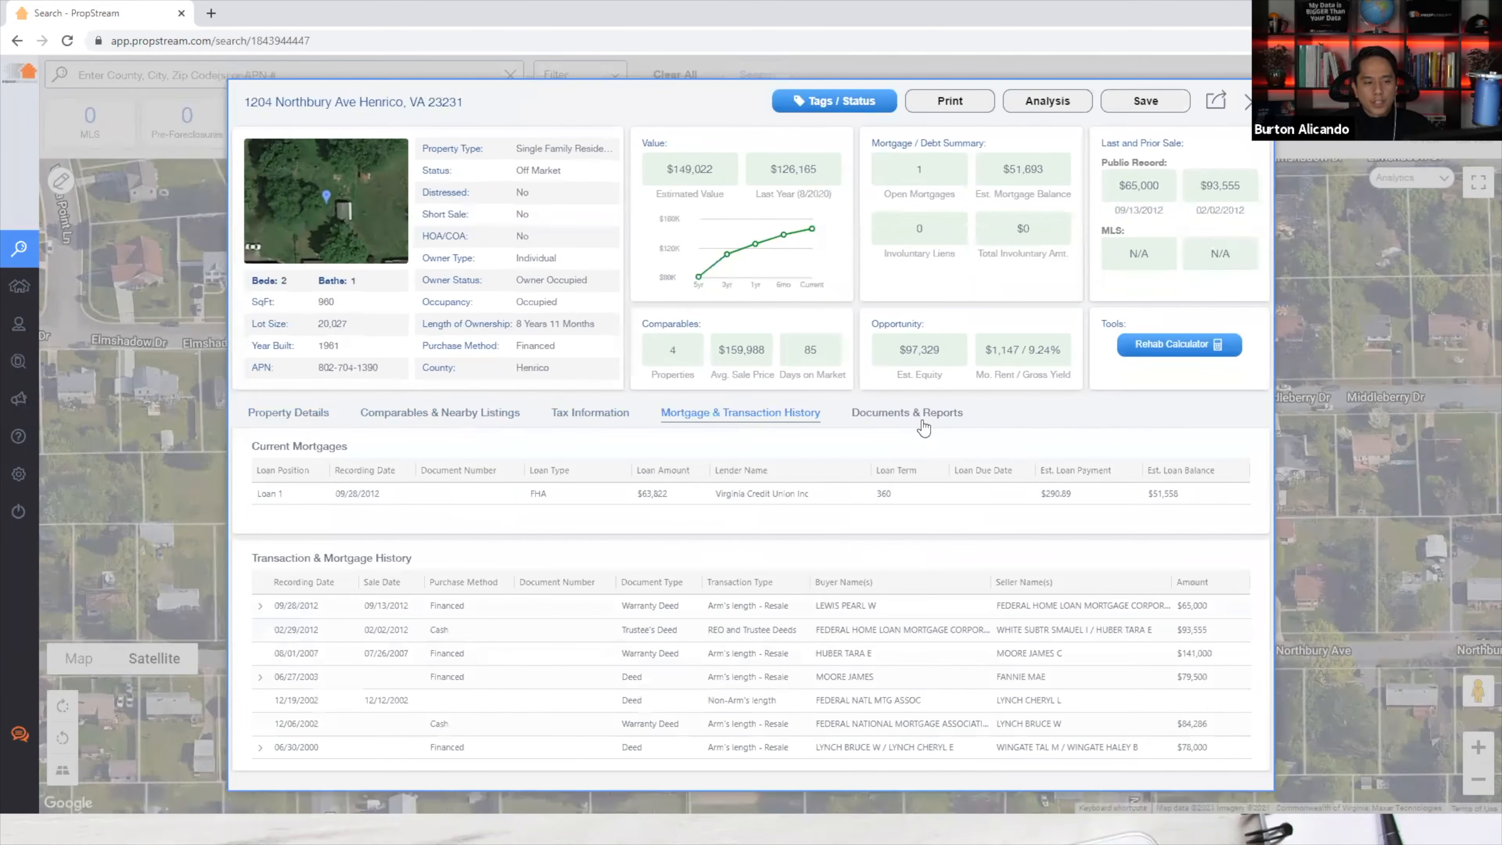
left_click(436, 422)
scroll(523, 411, "down", 3)
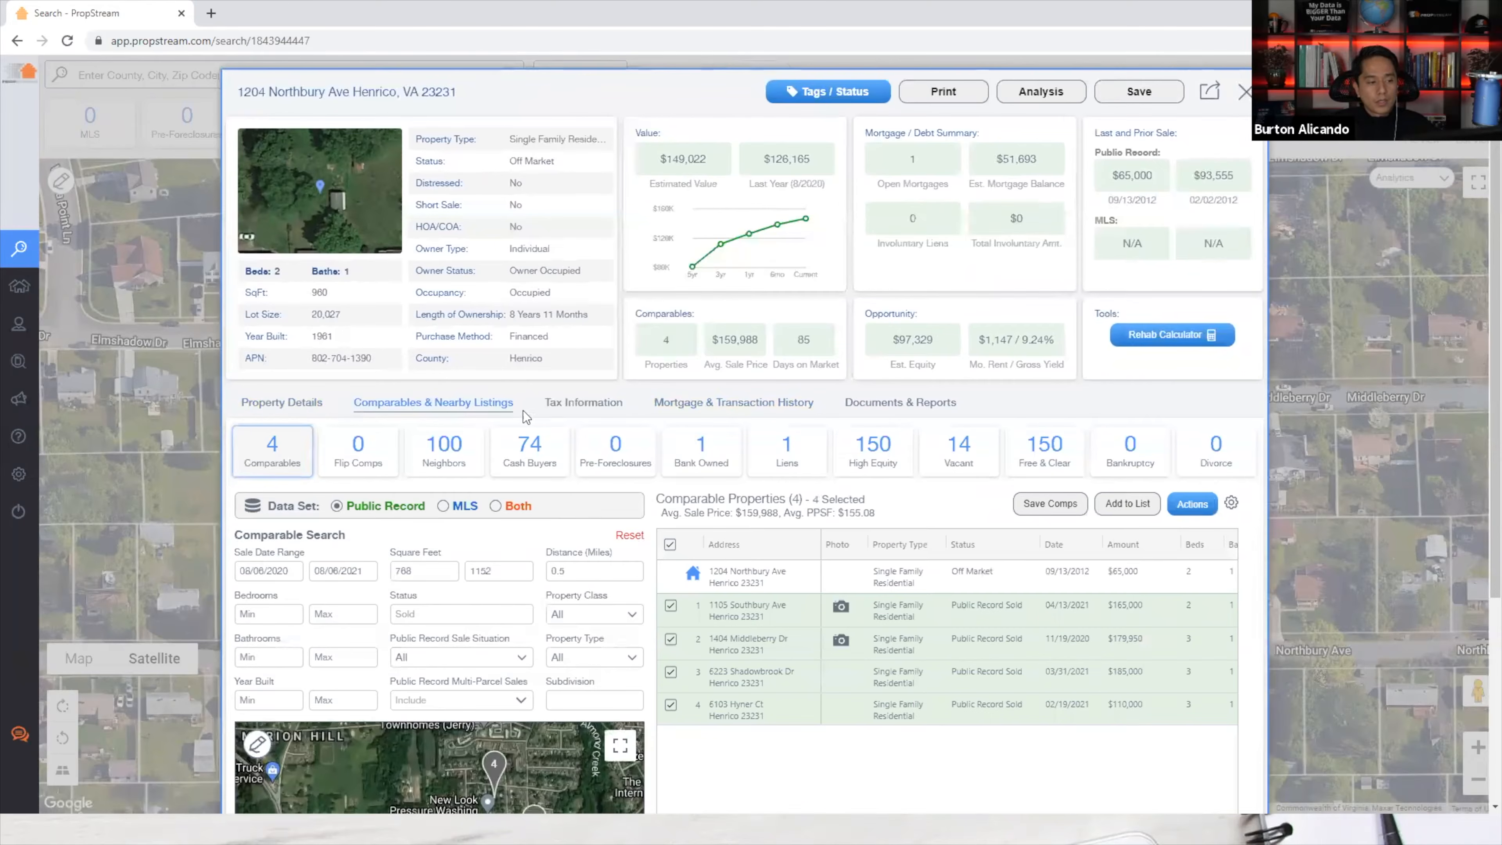
scroll(607, 448, "down", 2)
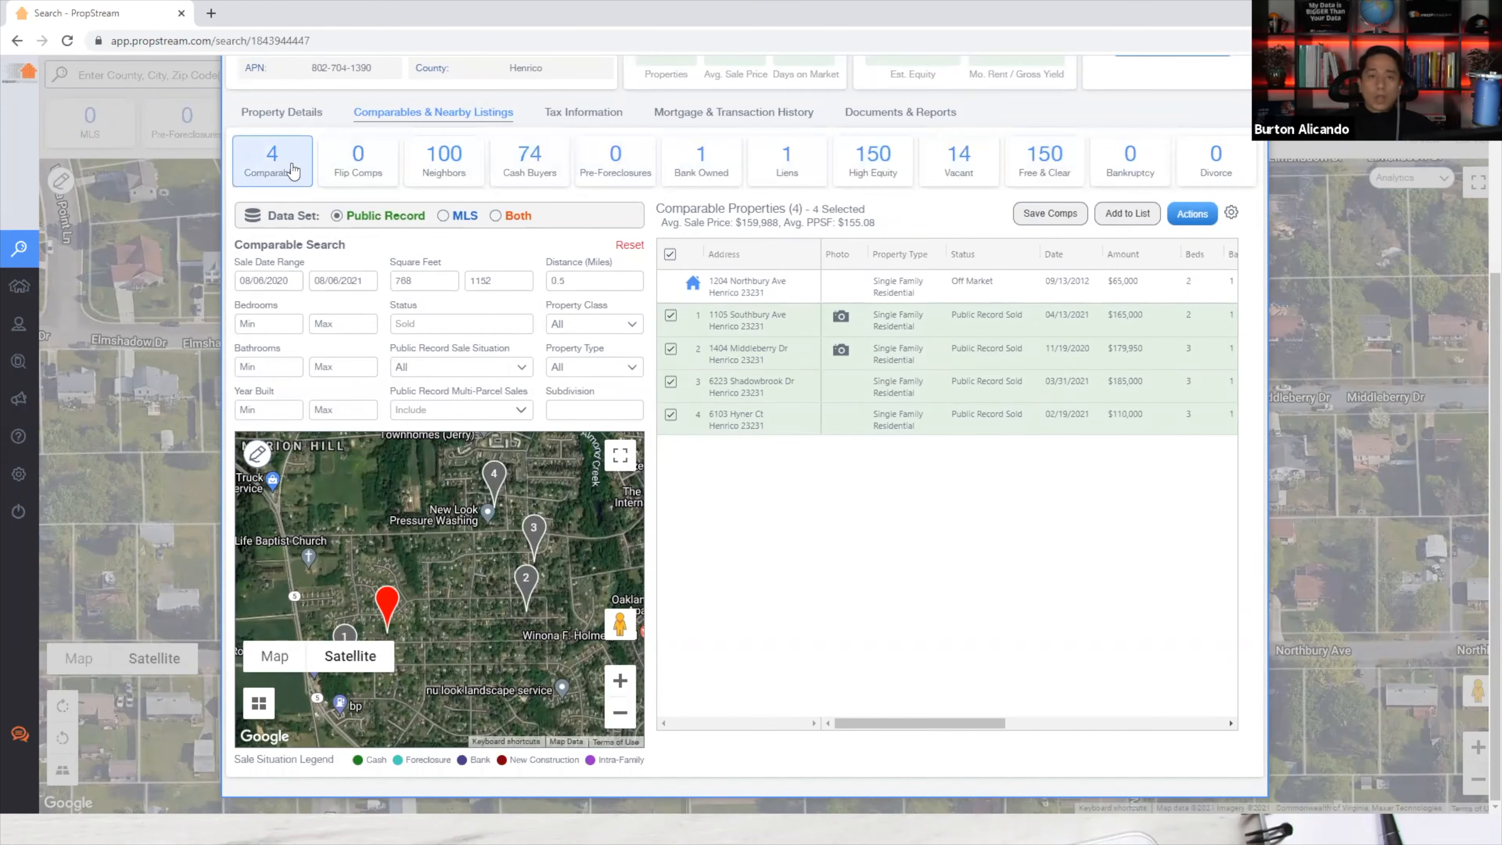
View Flip Comps, the 100 Neighbors and 74 Cash Buyers, then return to the 4 comparables' sale situation legend.
left_click(371, 178)
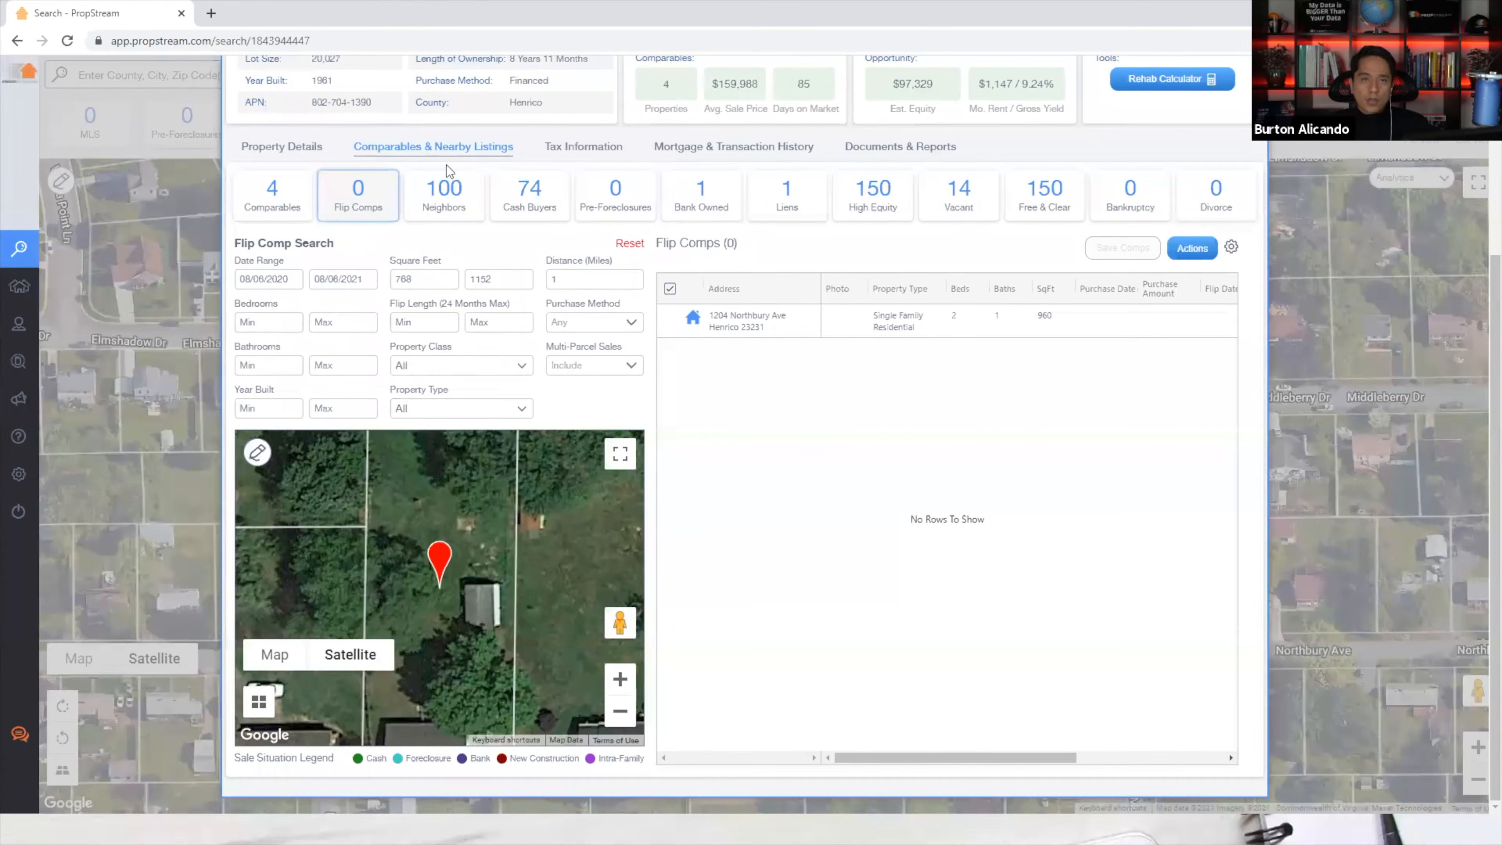
left_click(452, 208)
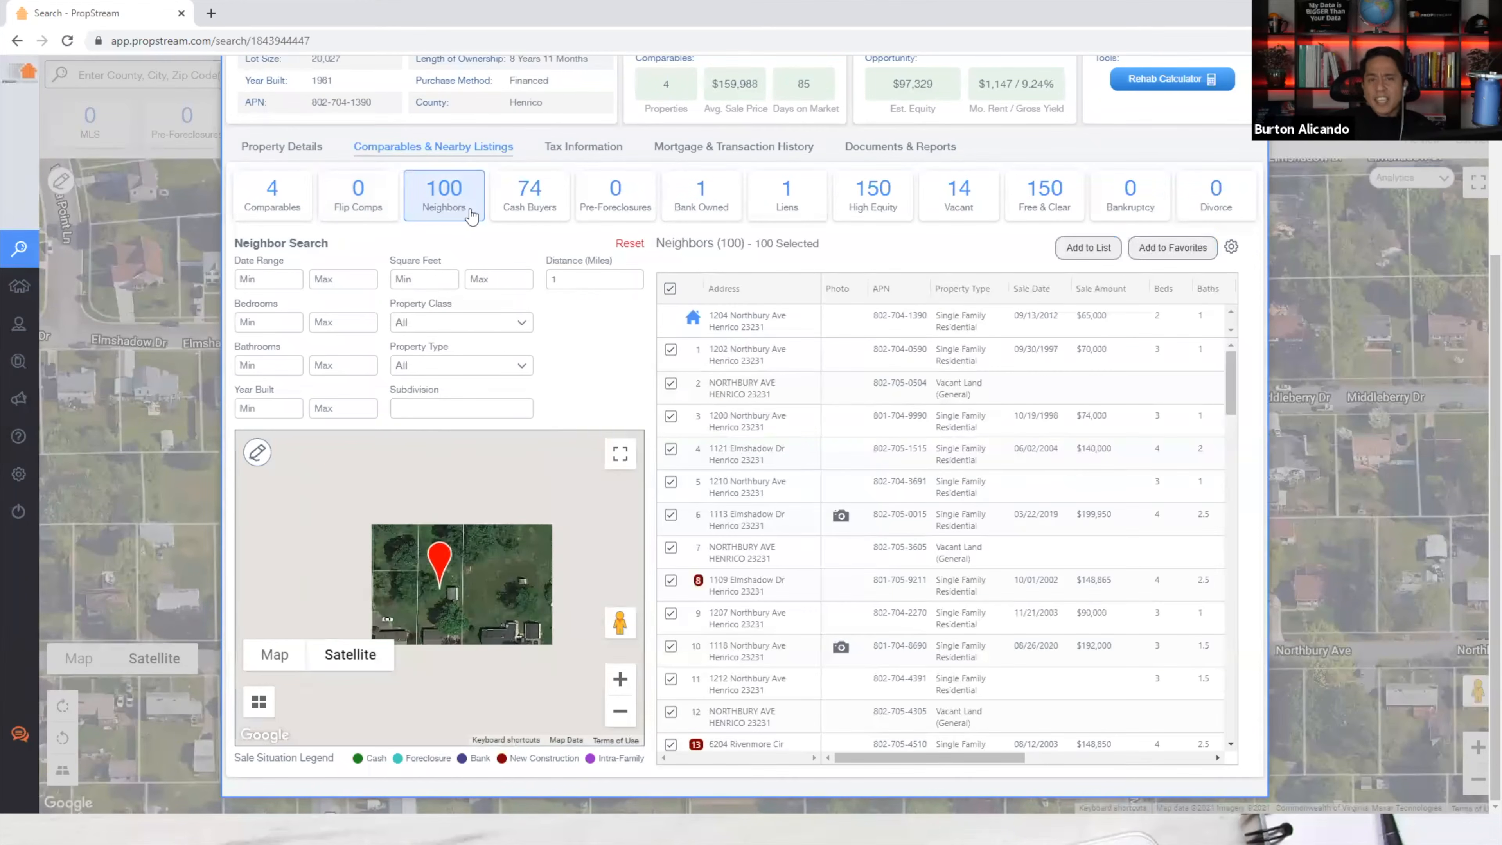
left_click(521, 214)
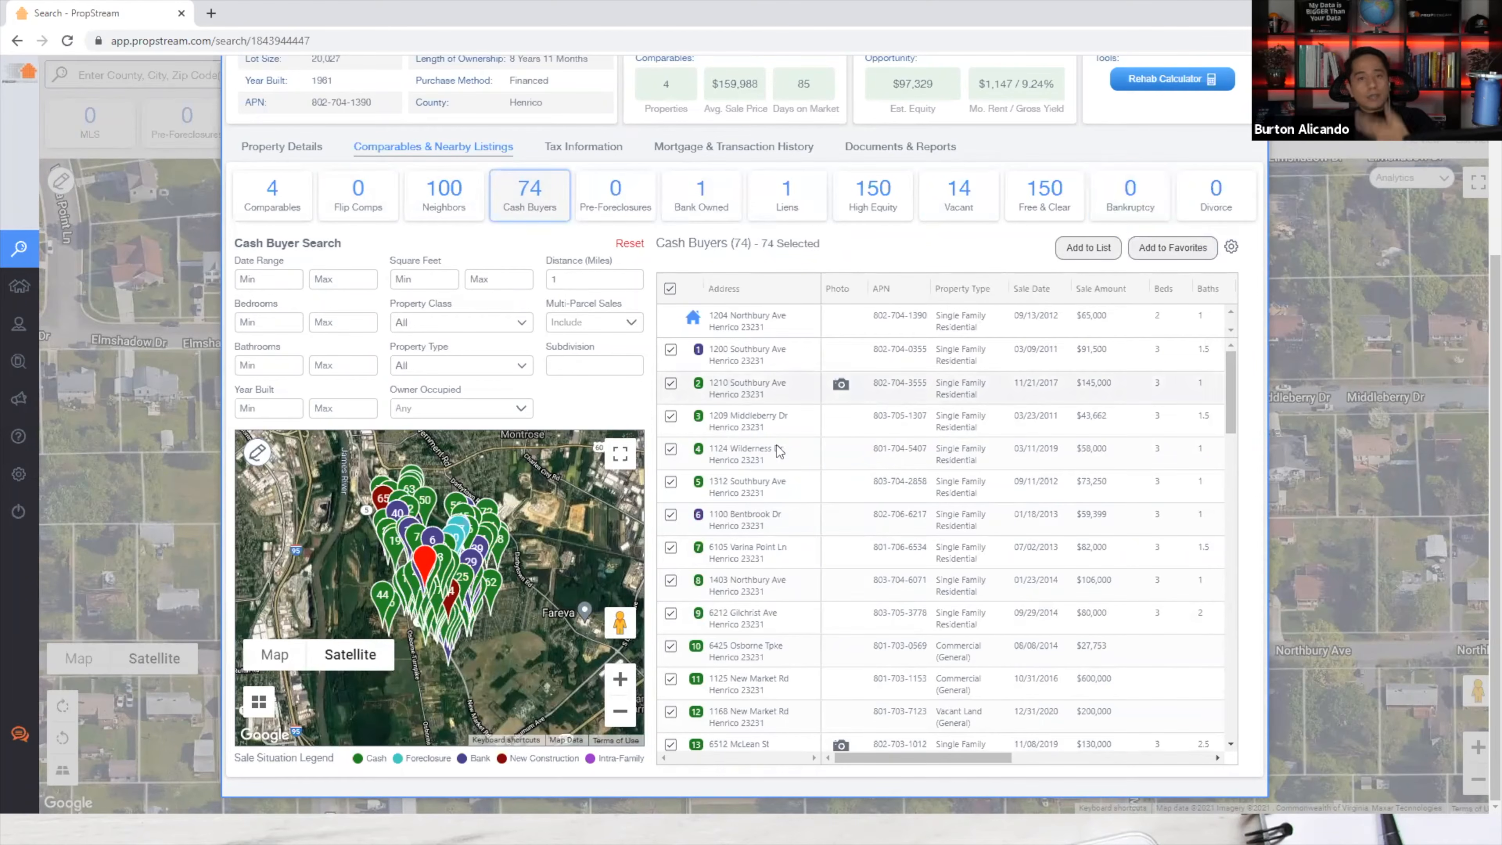
left_click(267, 213)
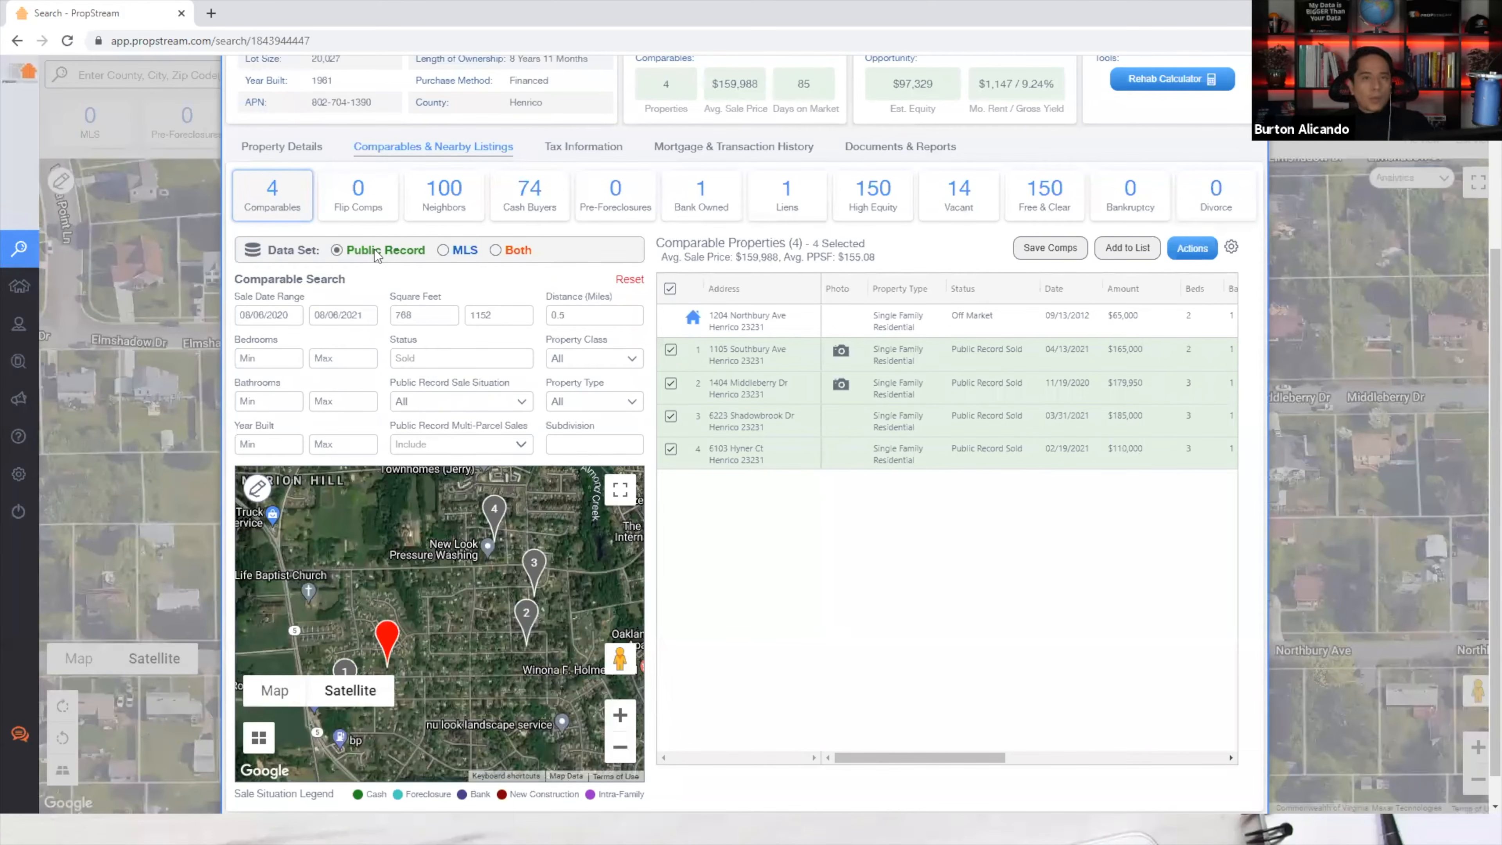
scroll(688, 478, "down", 1)
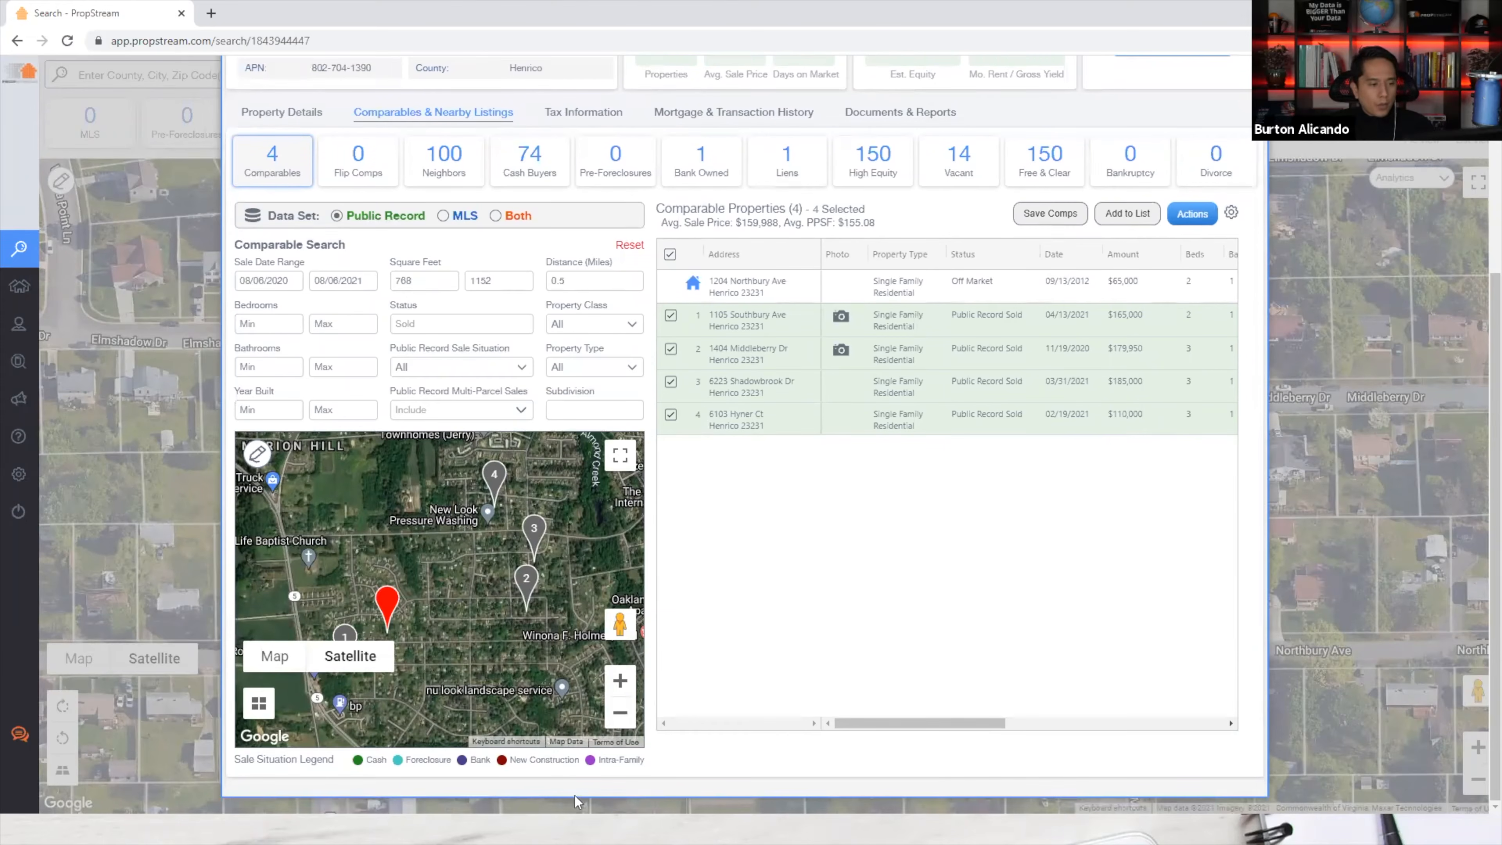
left_click_drag(341, 754, 625, 763)
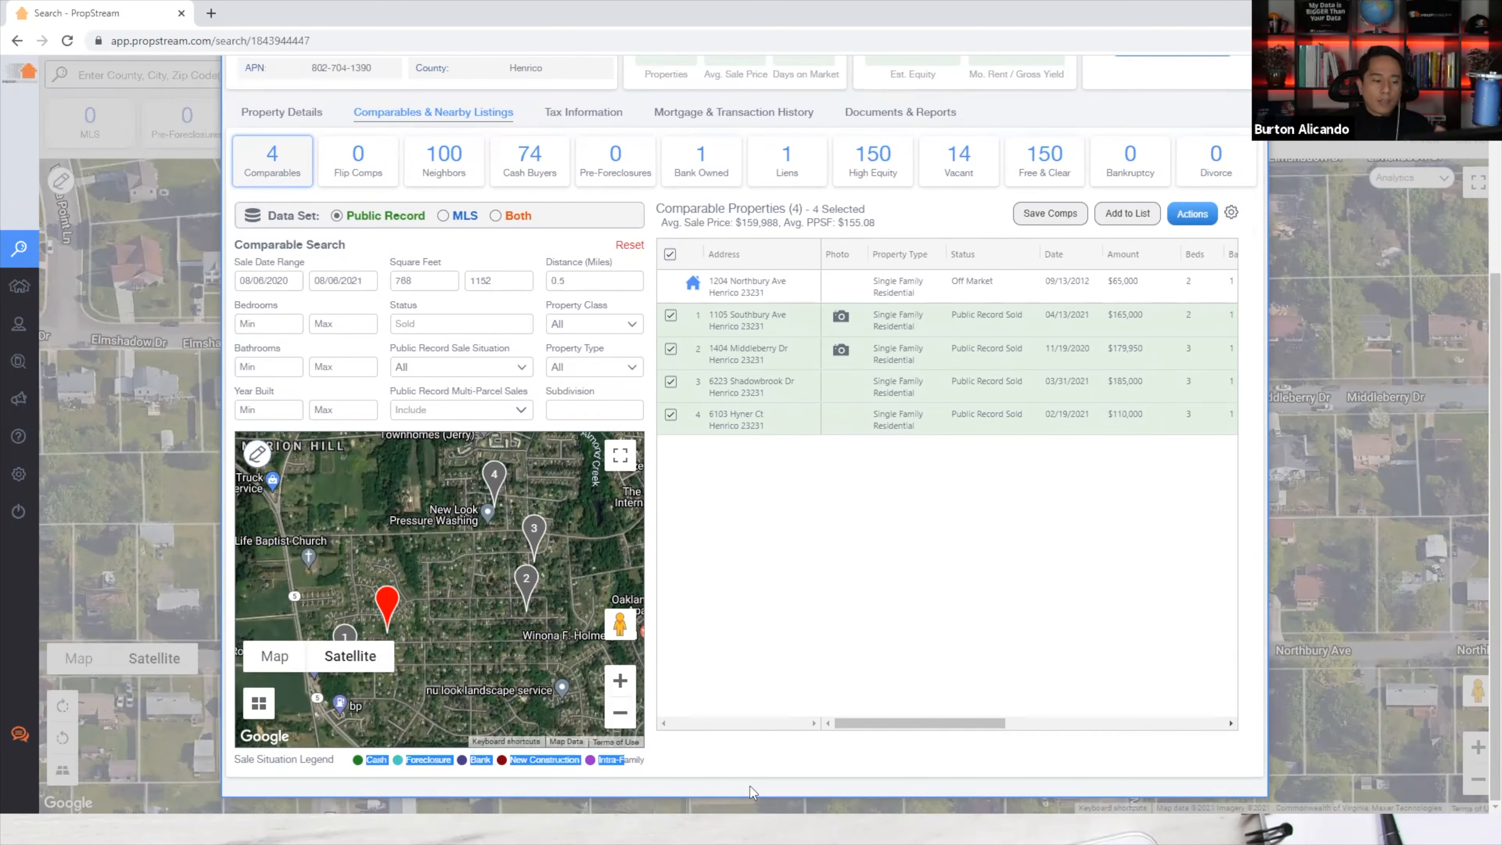
left_click(738, 773)
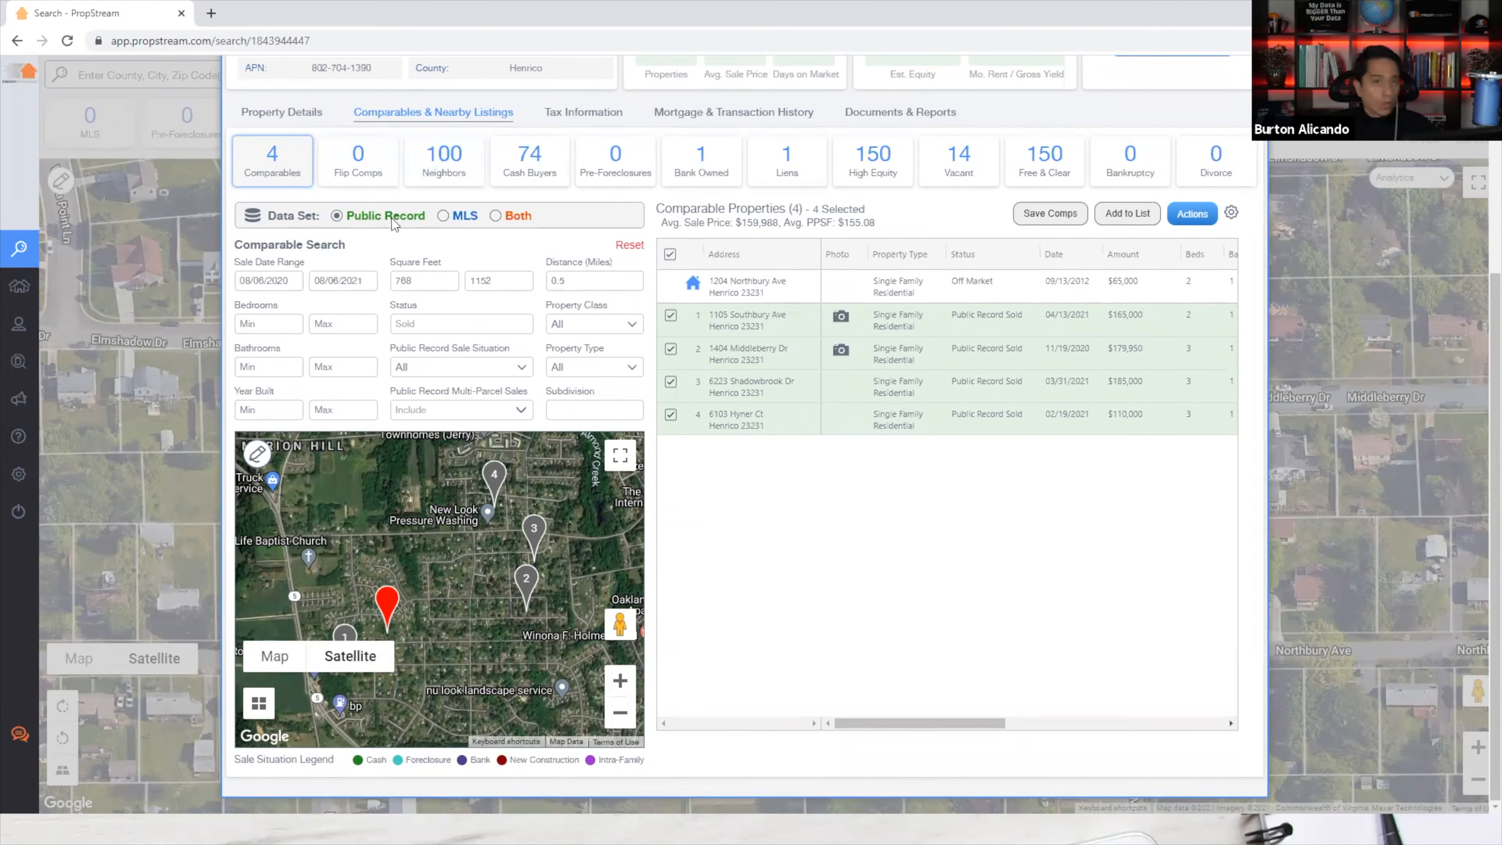
left_click(455, 219)
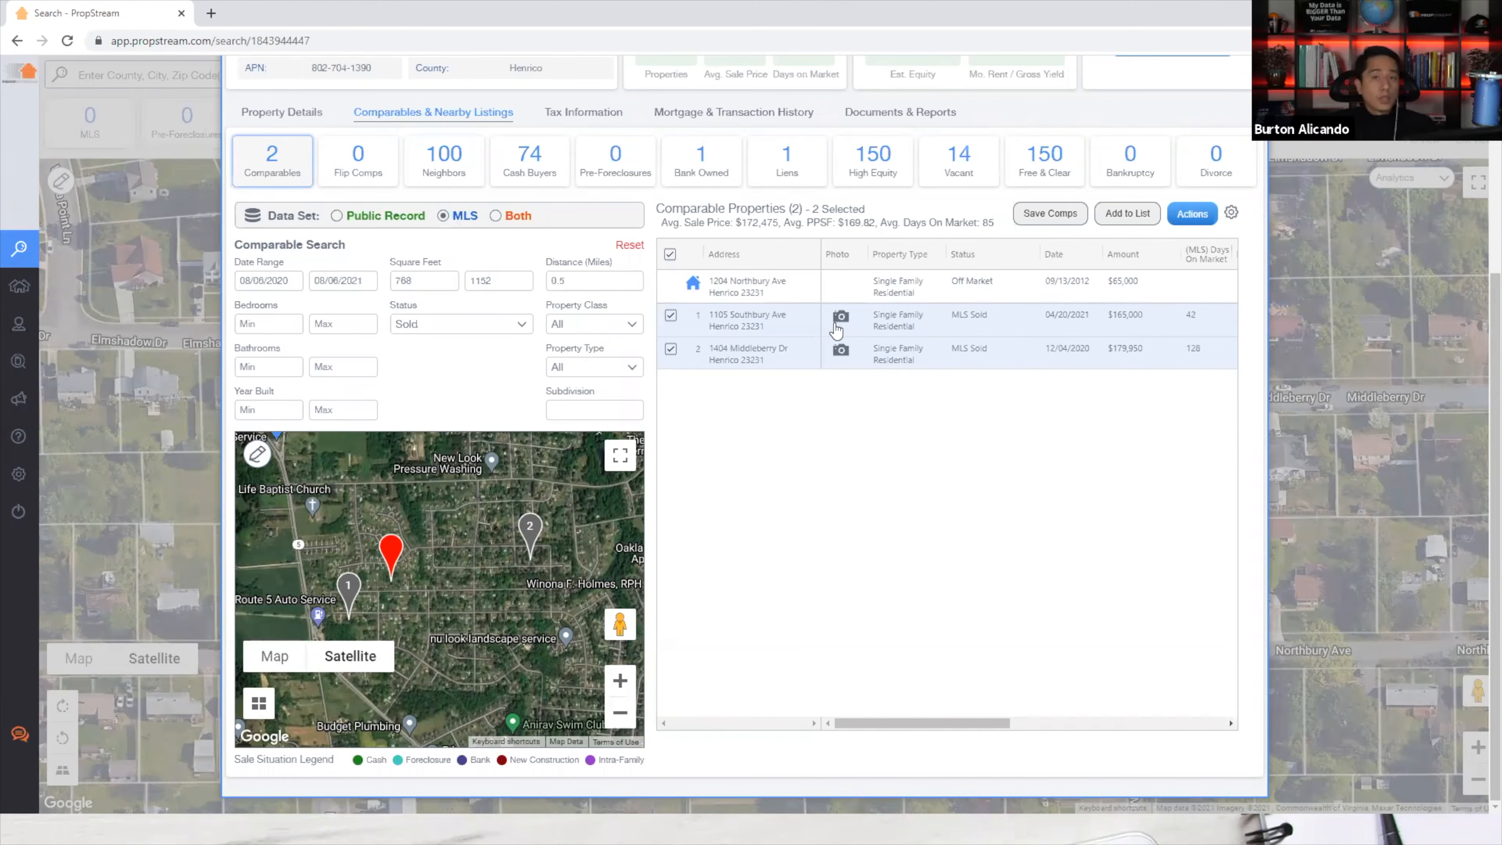
left_click(840, 351)
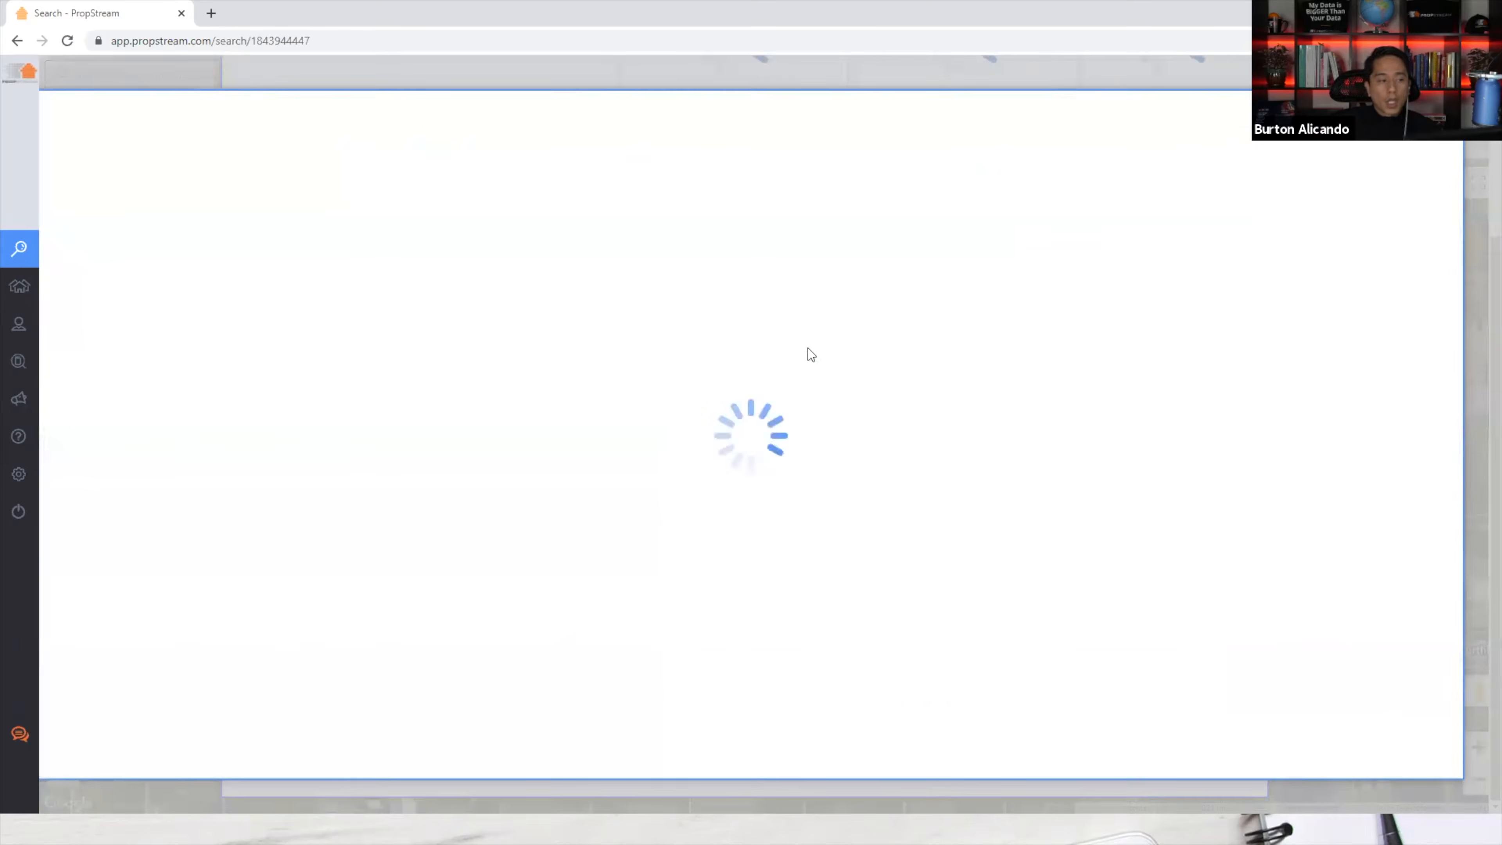
left_click(135, 329)
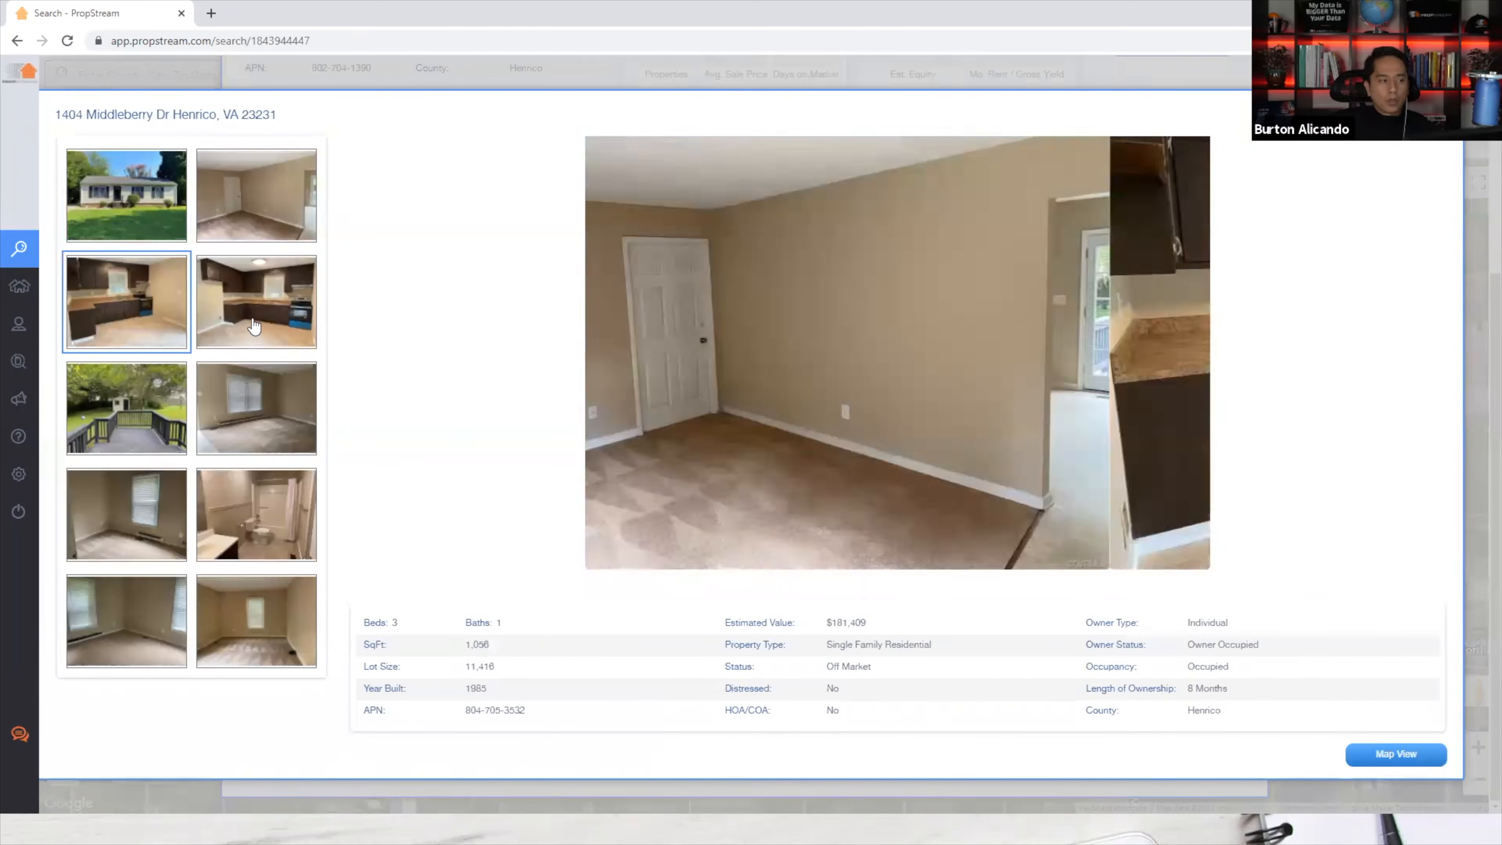
left_click(205, 335)
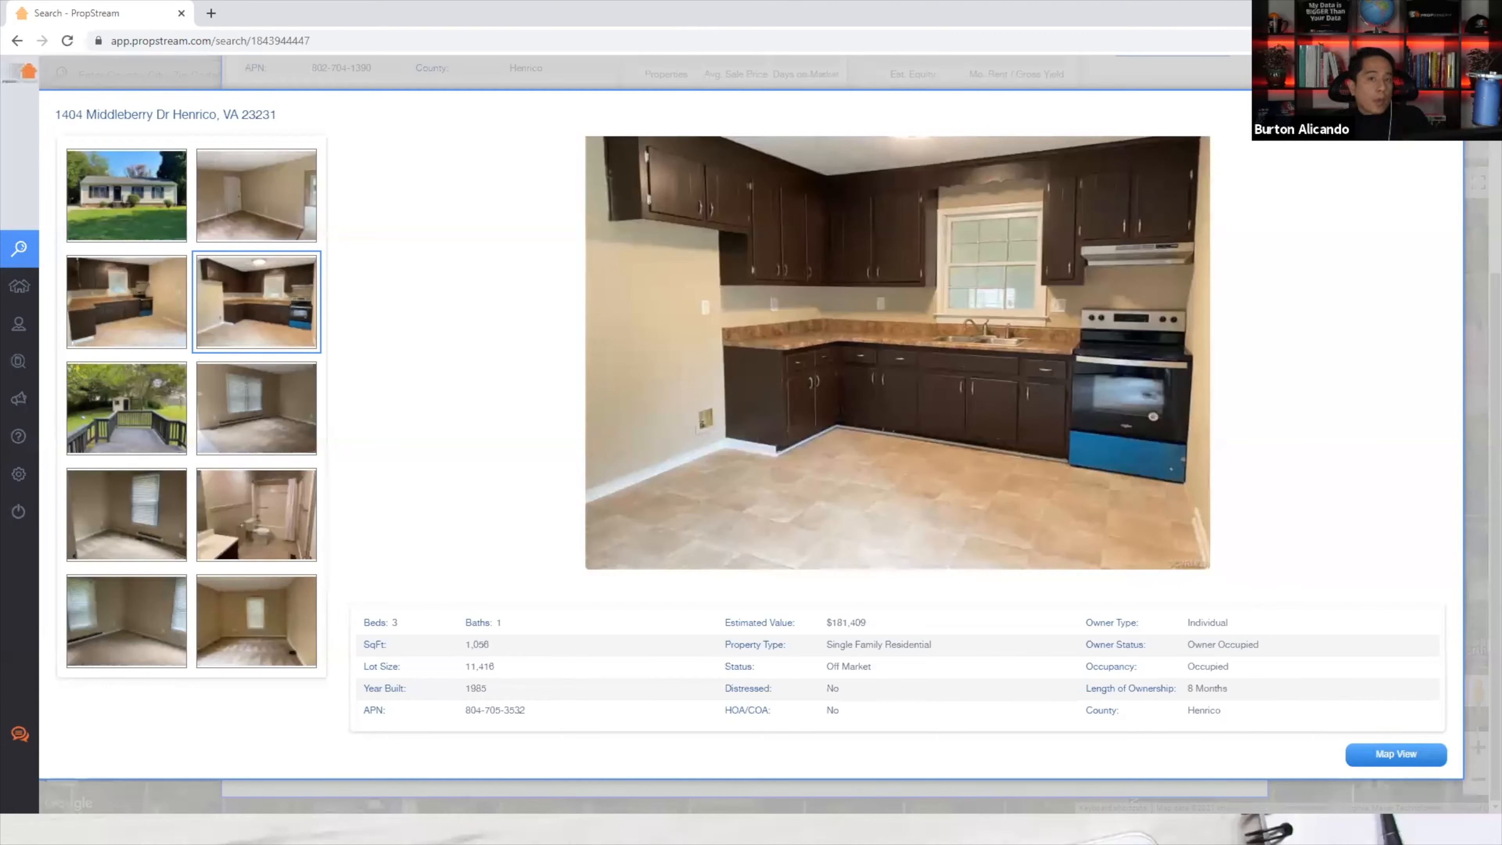
Browse the Middleberry bedroom and bathroom photos, back to the kitchen, then close the gallery.
left_click(261, 439)
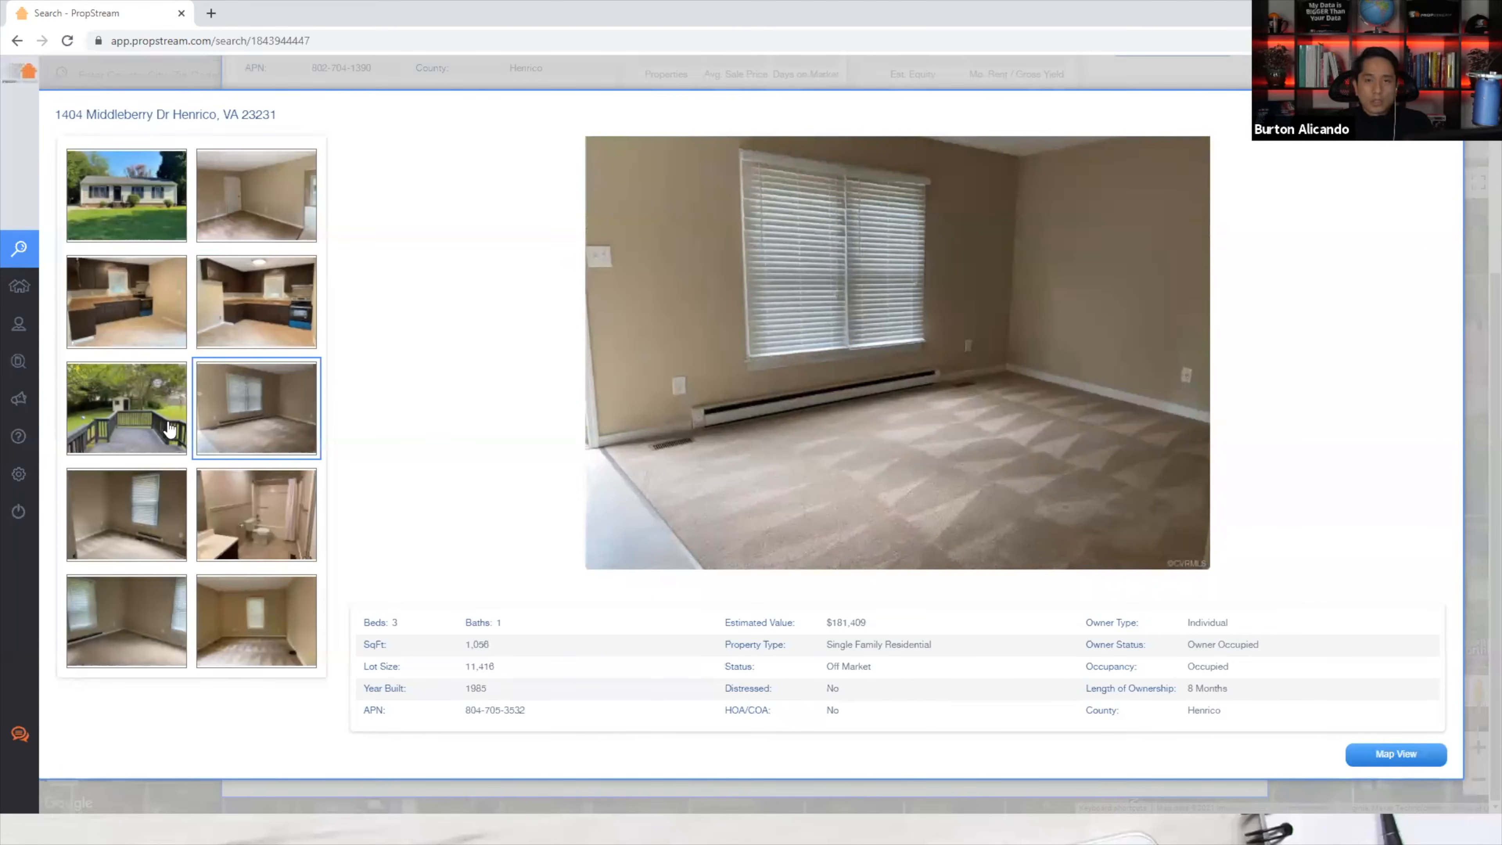
left_click(168, 484)
left_click(250, 513)
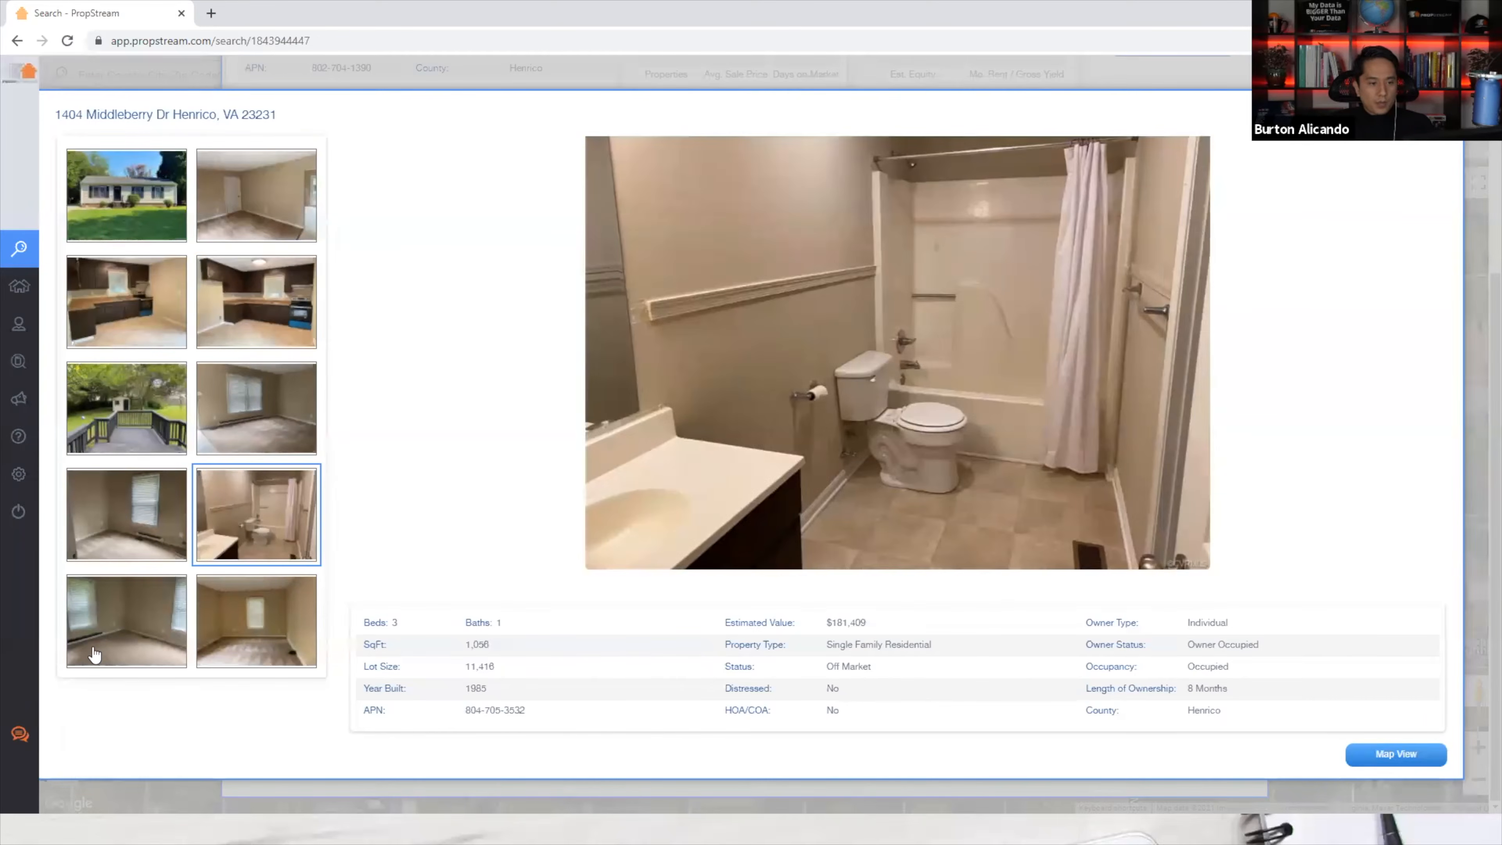
left_click(95, 653)
left_click(270, 646)
left_click(278, 298)
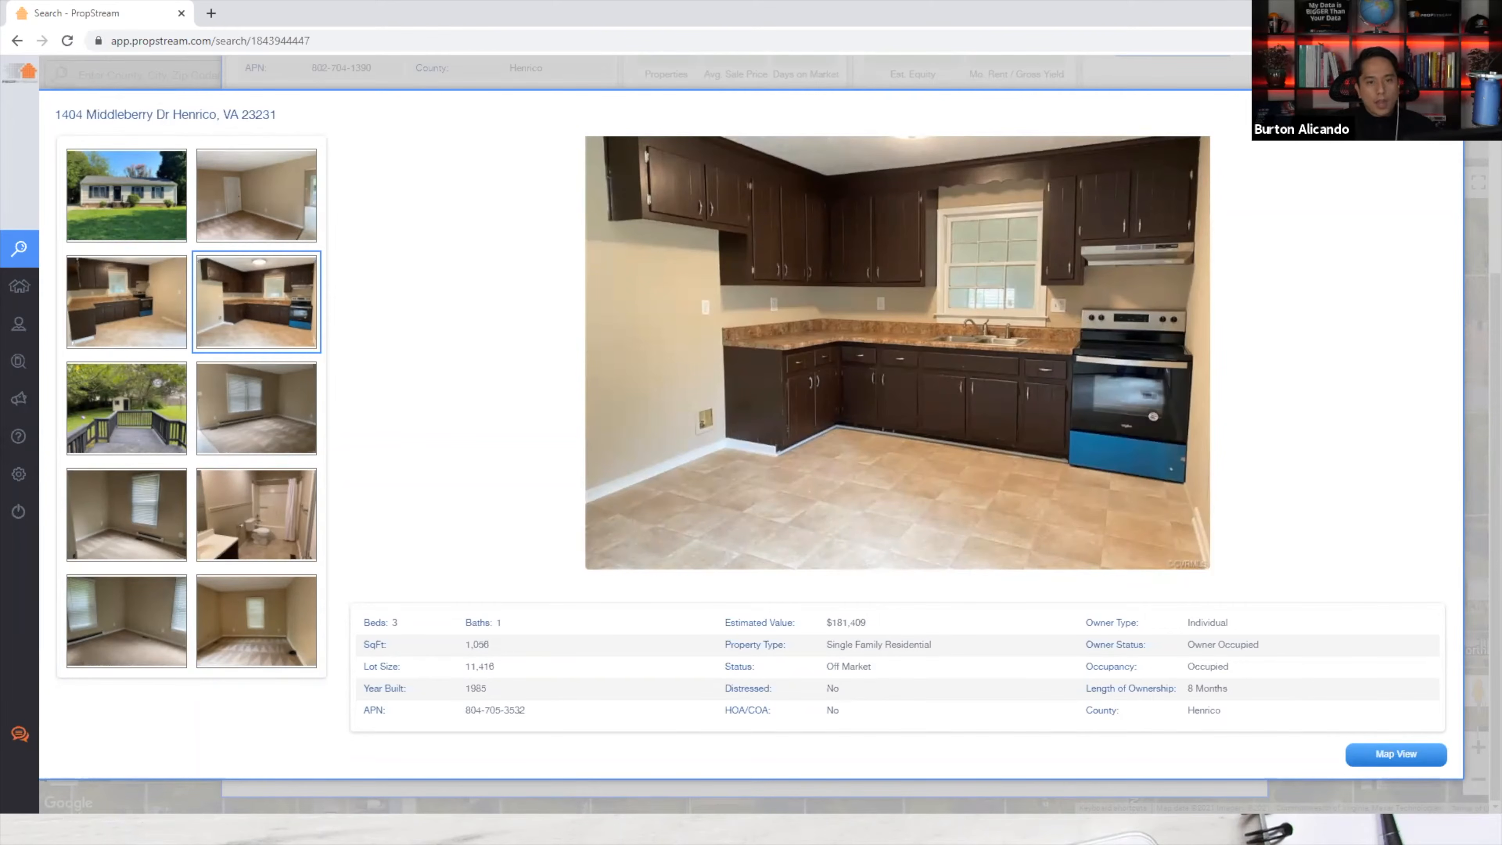
left_click(1444, 115)
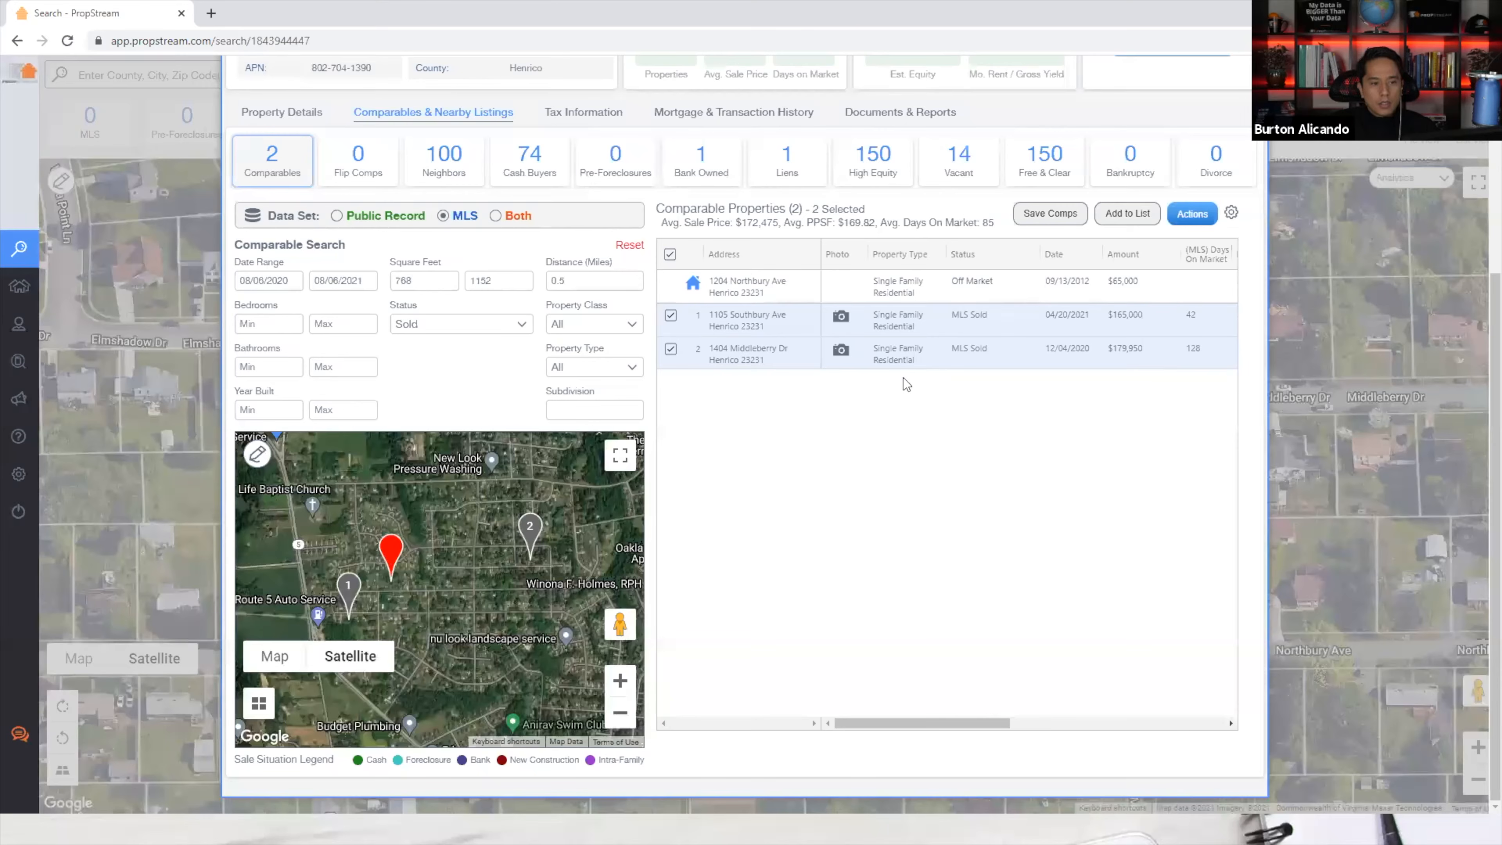
left_click(1114, 324)
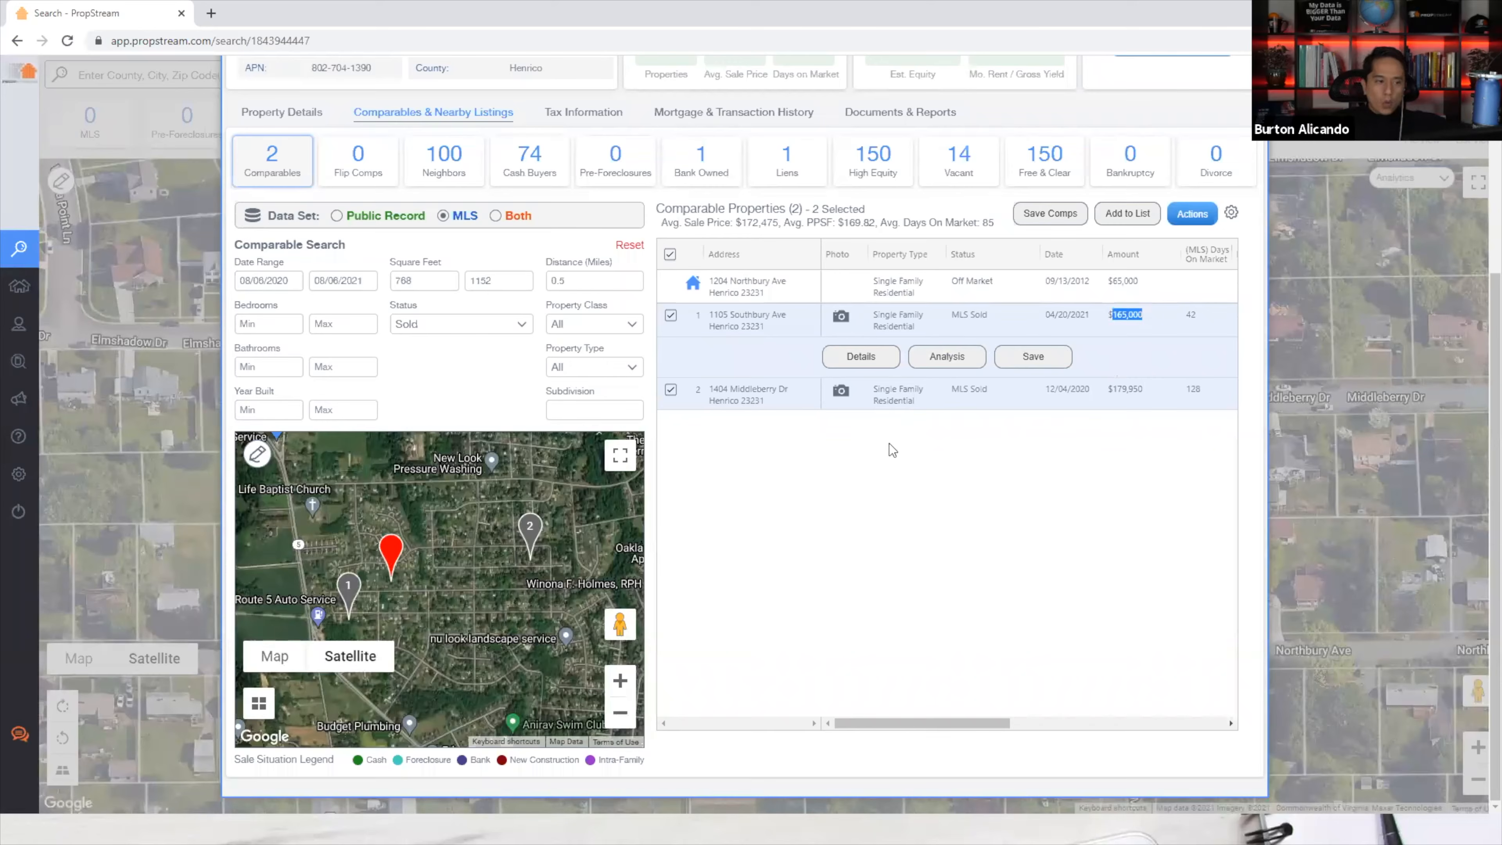
left_click(1134, 399)
left_click_drag(1116, 397, 1108, 396)
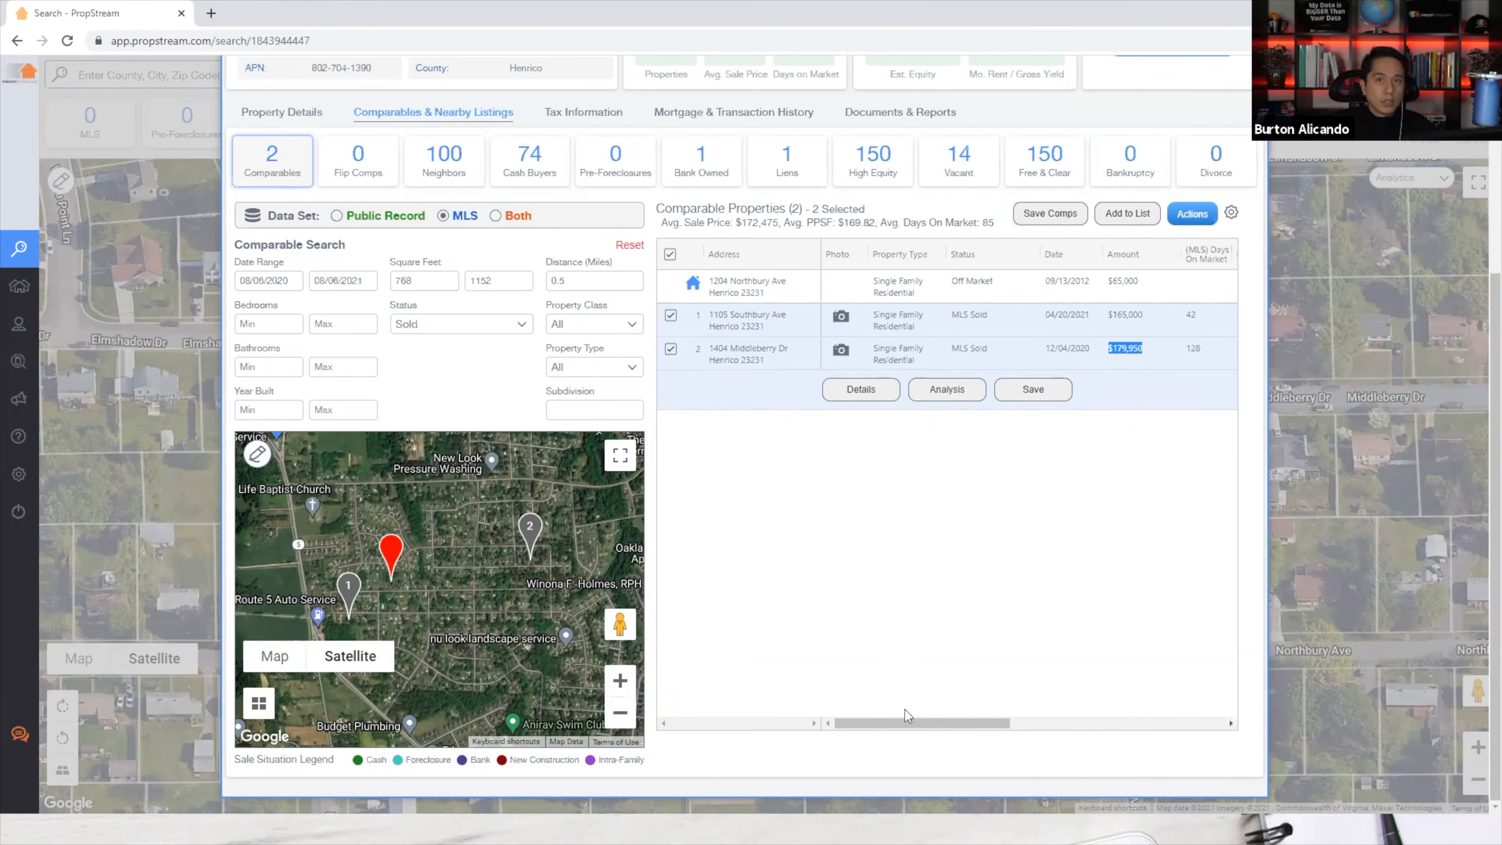
left_click_drag(949, 721, 1036, 713)
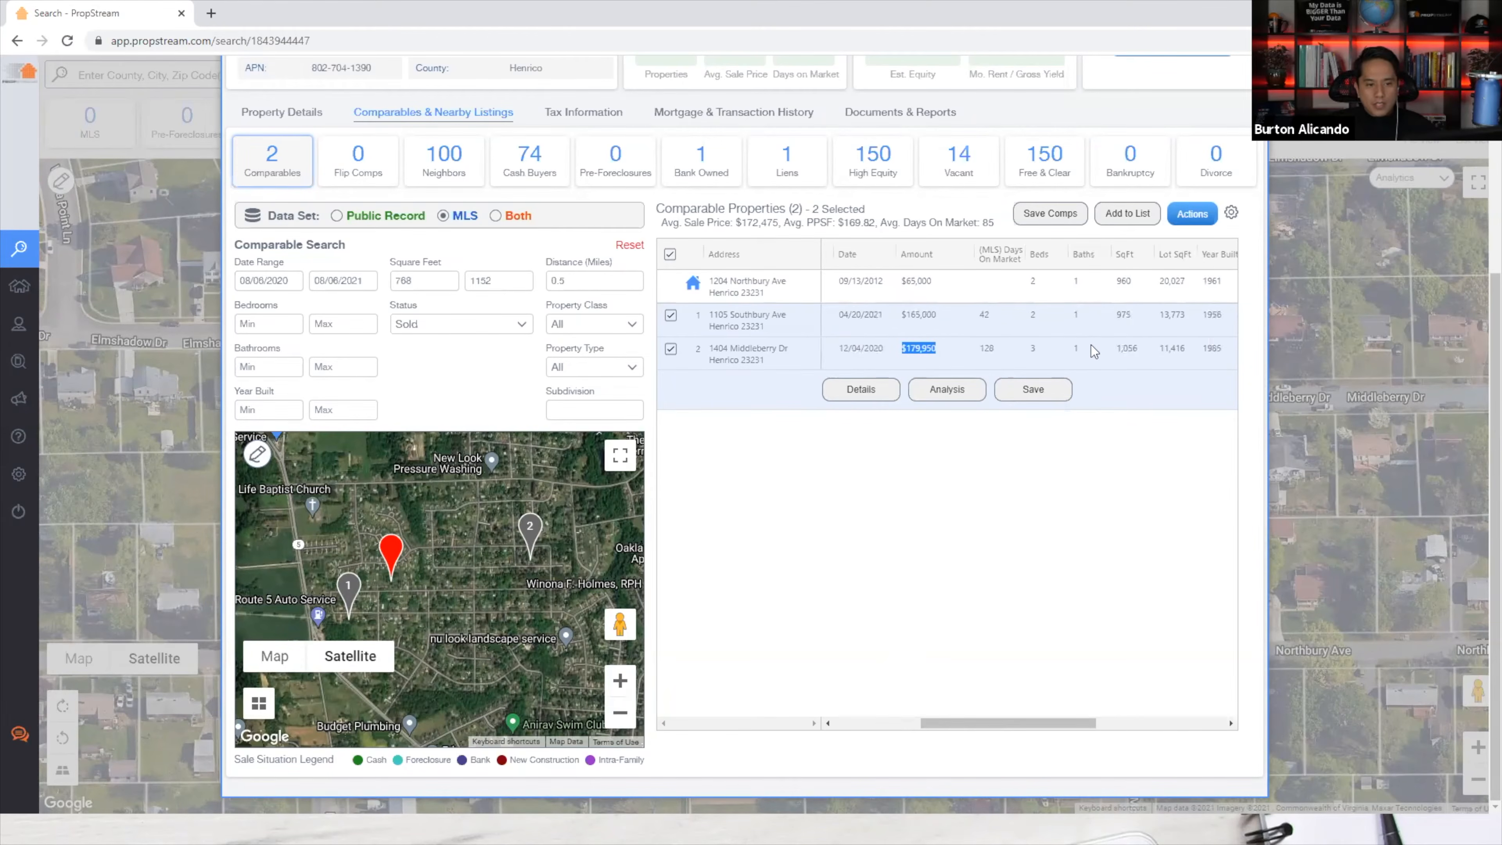
double_click(1076, 347)
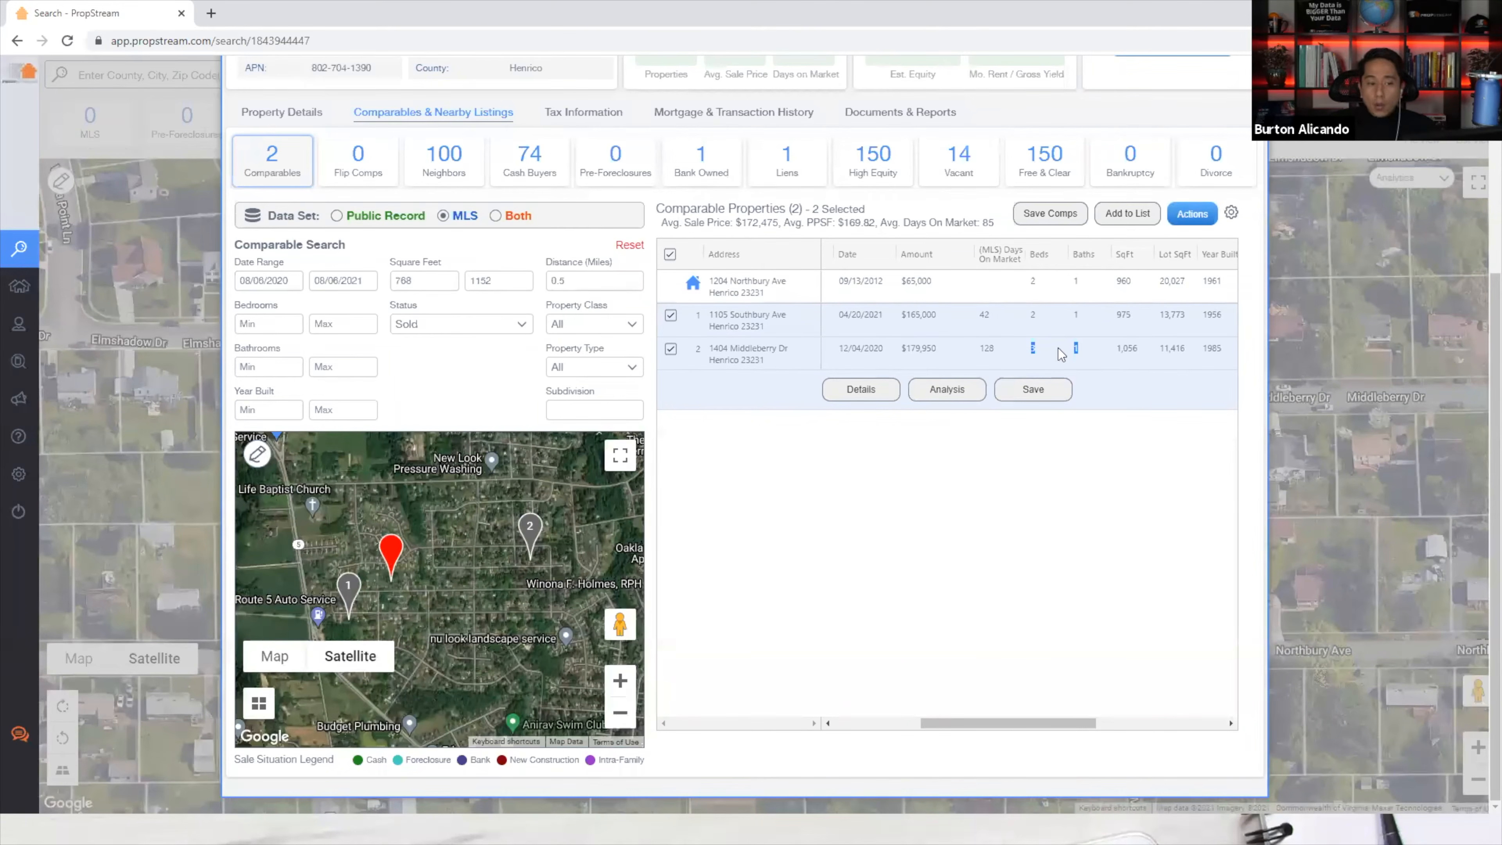
double_click(1076, 281)
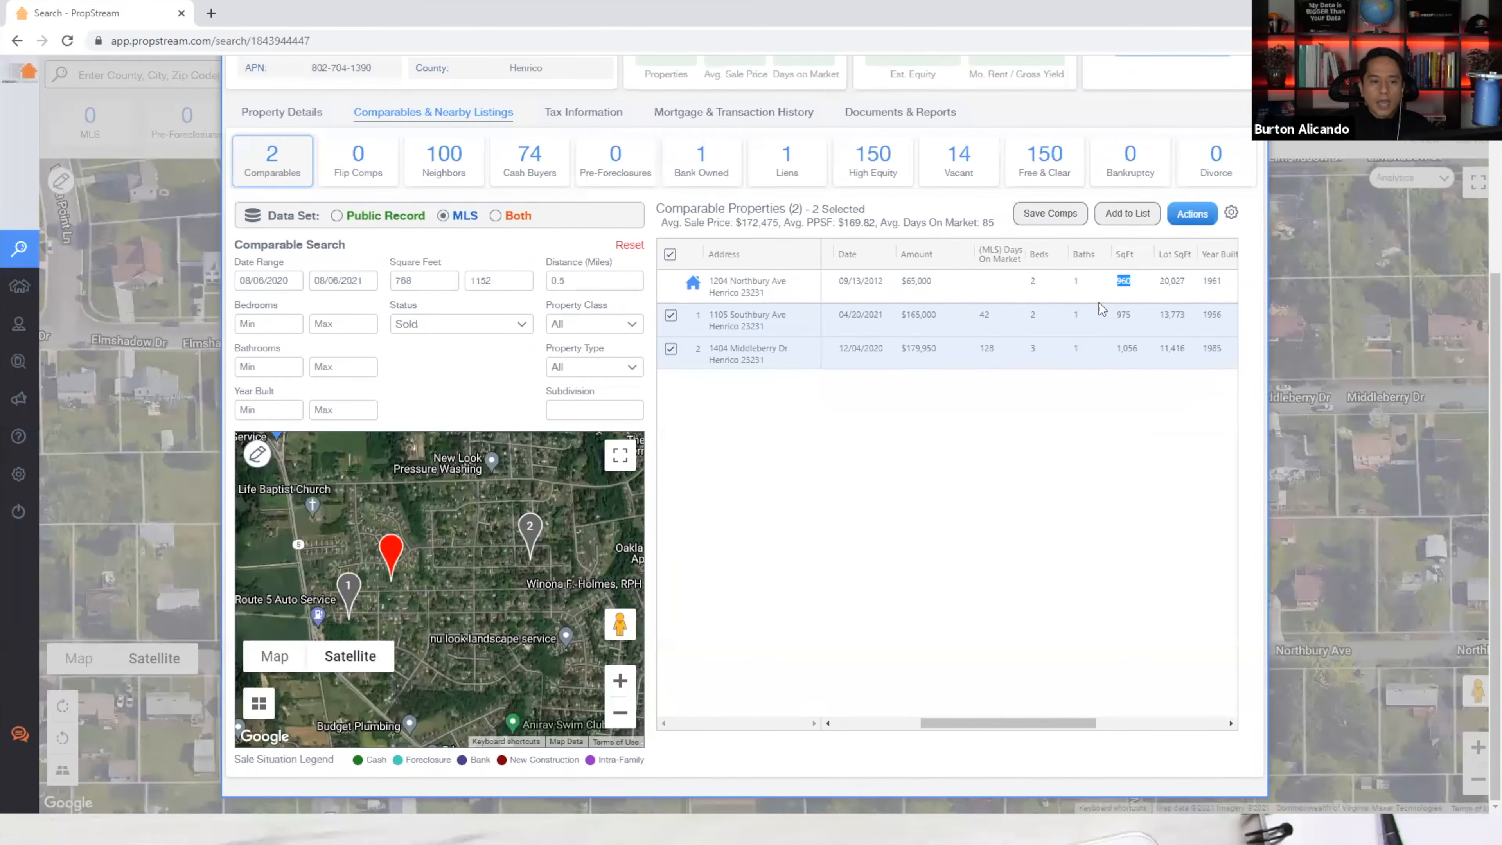
left_click(1024, 323, "shift")
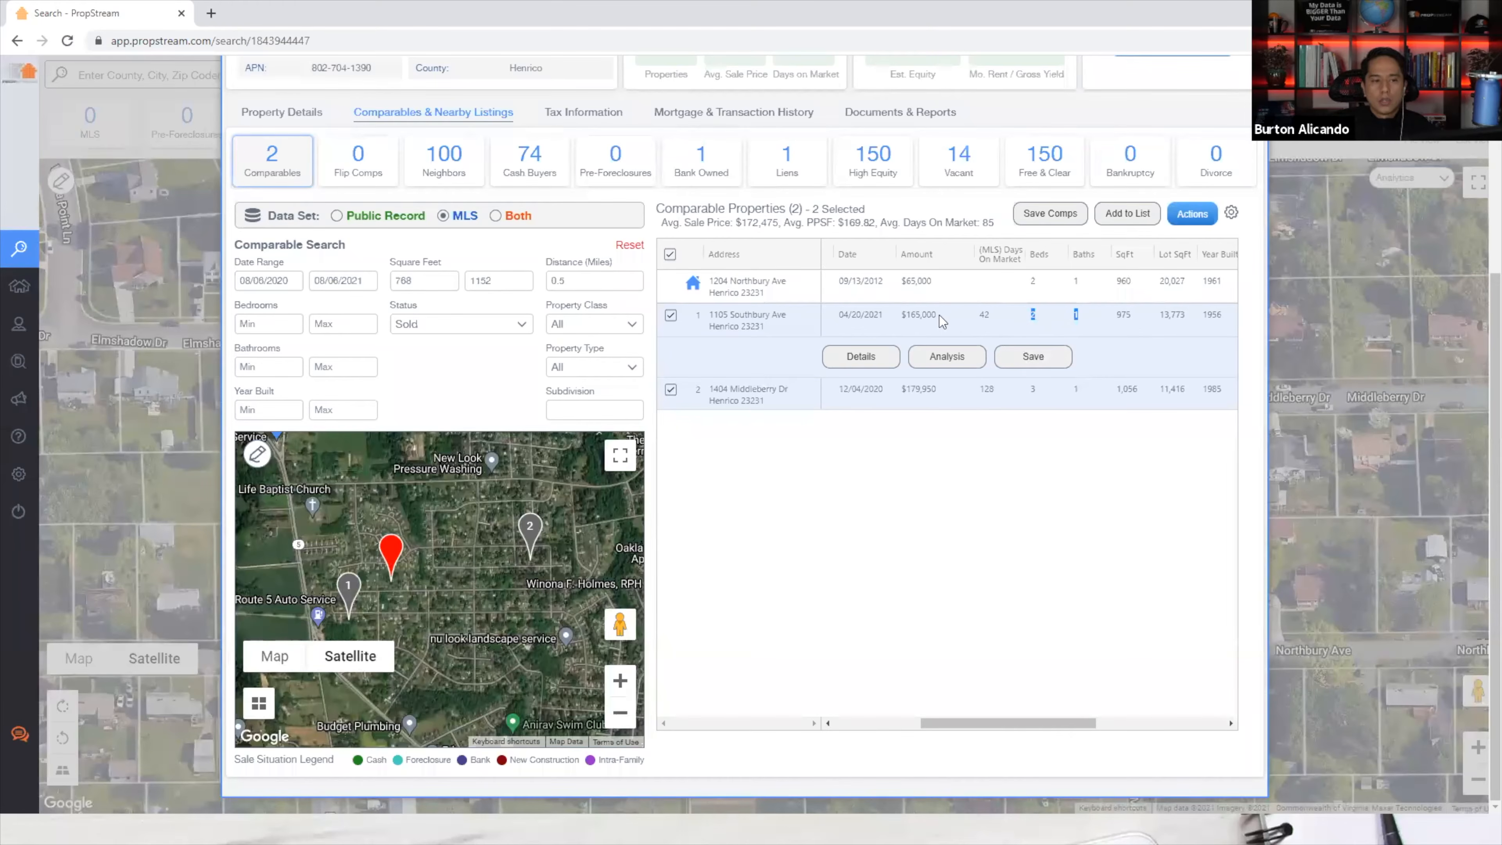
left_click_drag(939, 314, 905, 323)
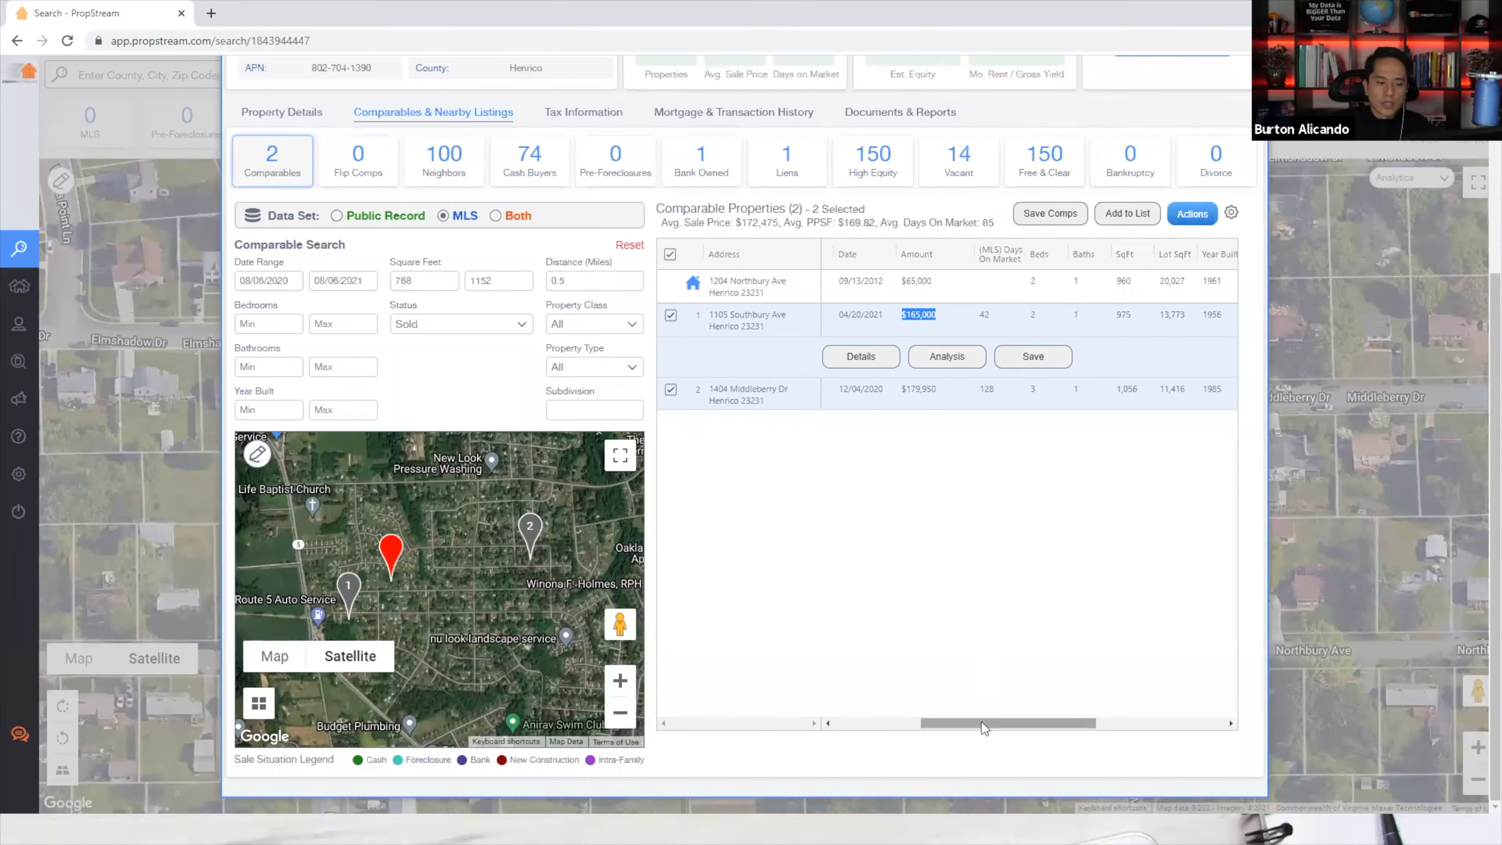
left_click_drag(981, 722, 810, 680)
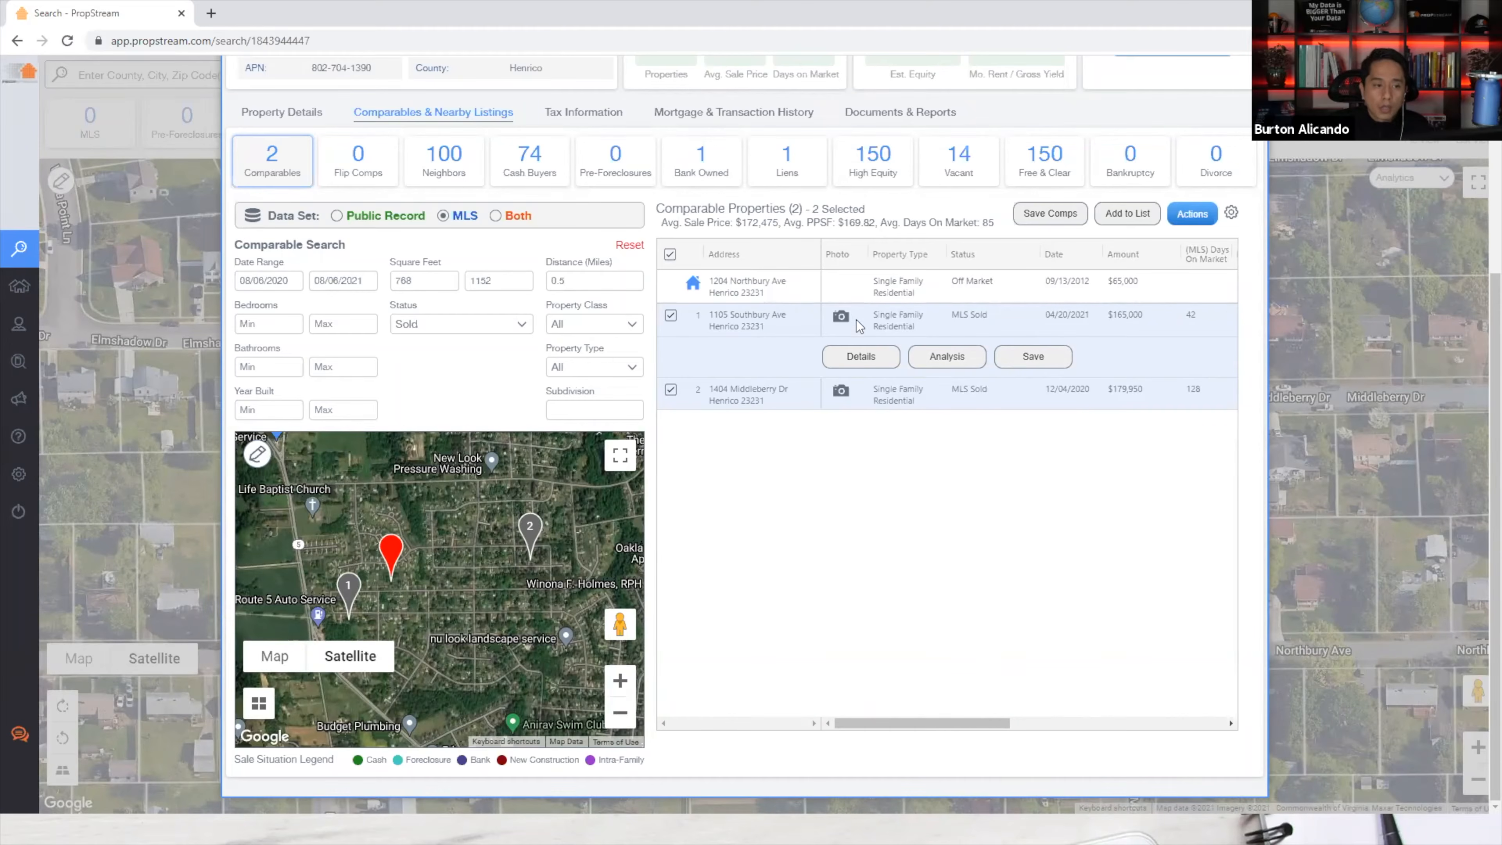
left_click(841, 318)
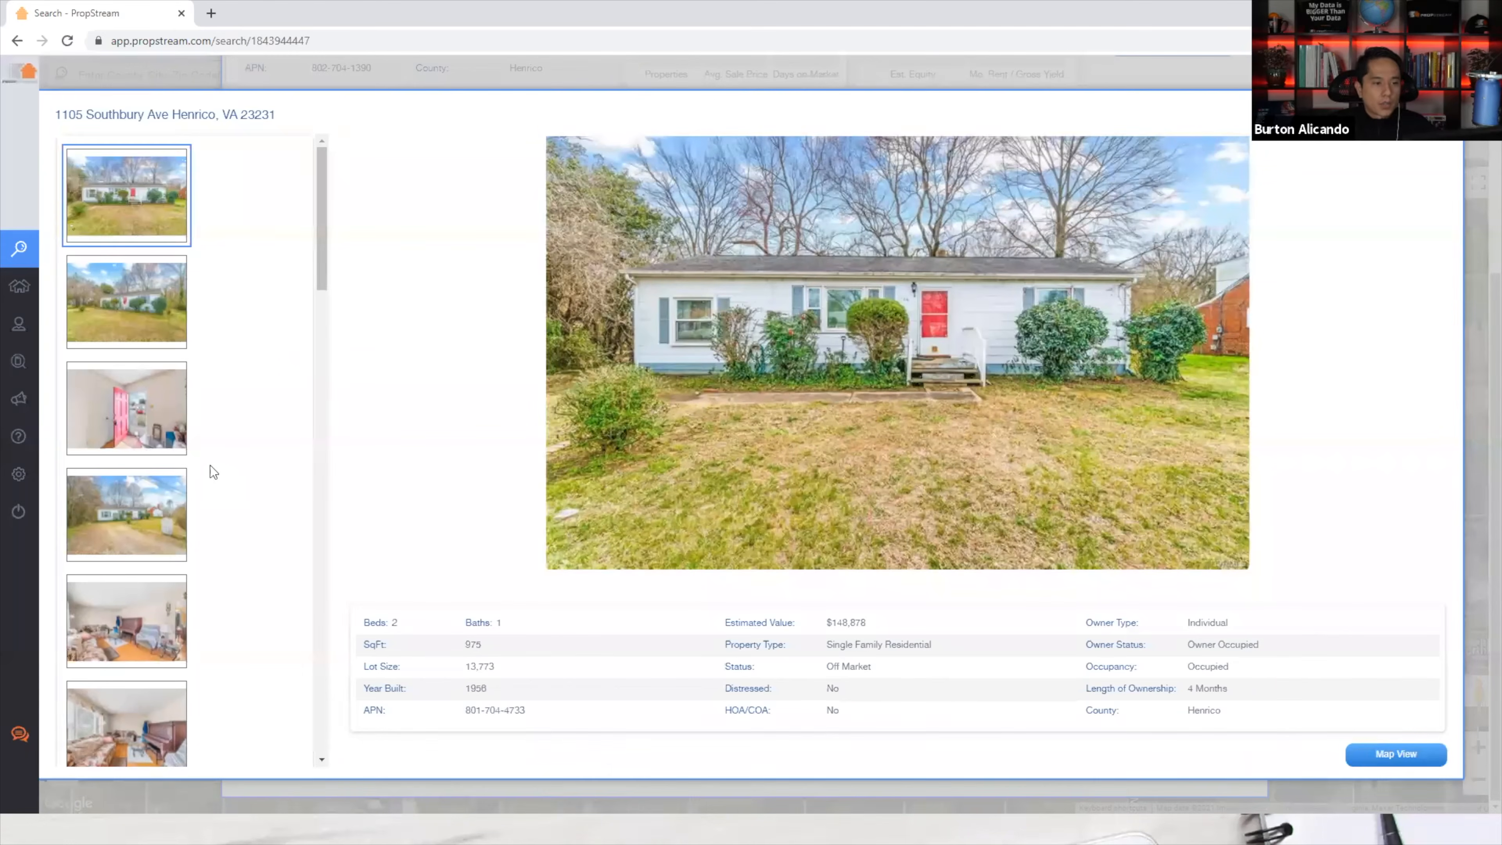
scroll(210, 465, "down", 1)
left_click(127, 438)
left_click(119, 555)
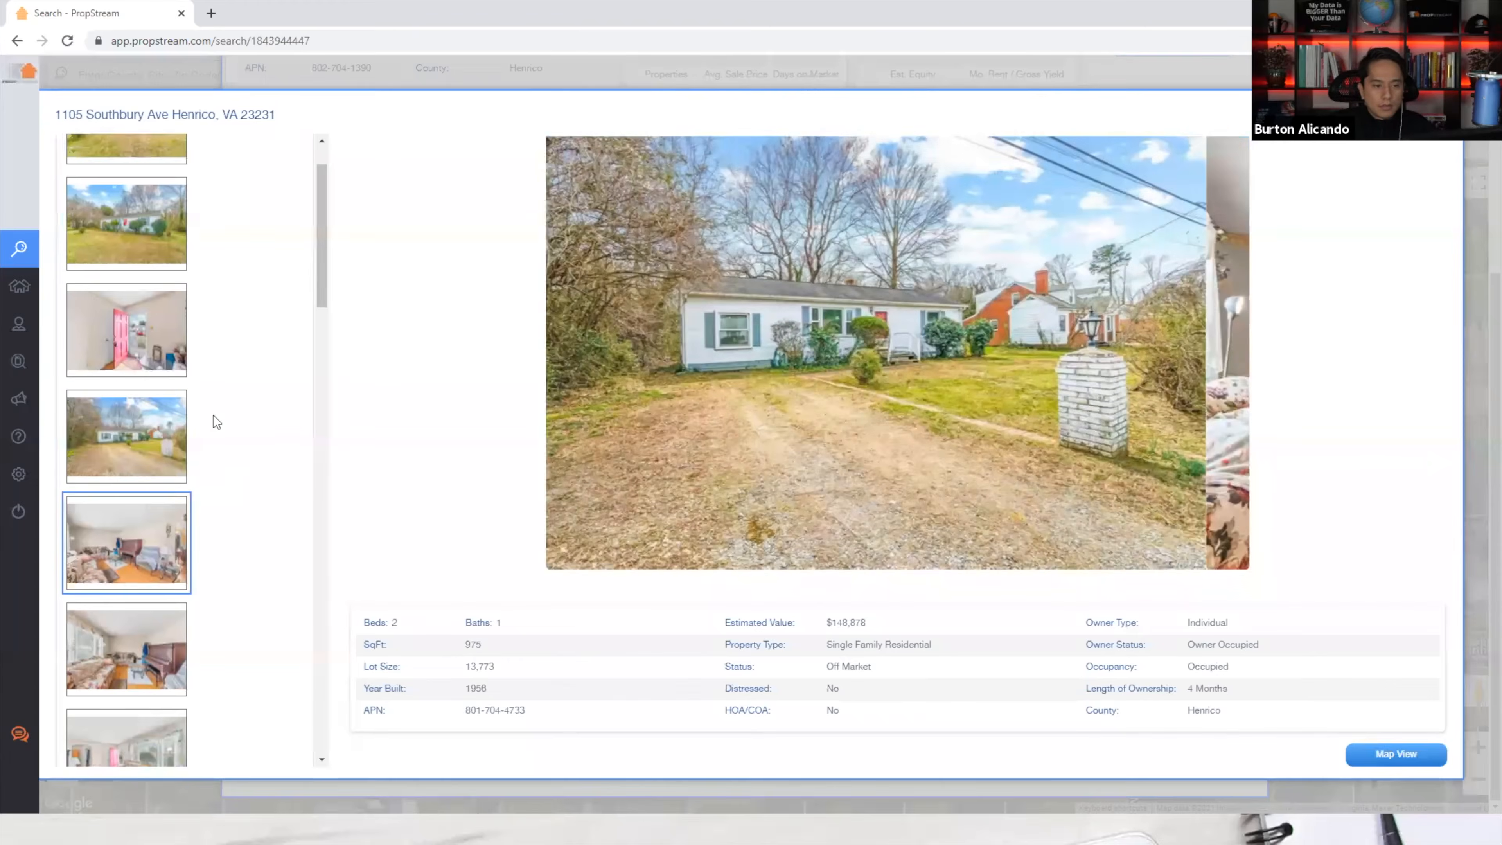
scroll(214, 415, "down", 2)
left_click(129, 496)
left_click(132, 591)
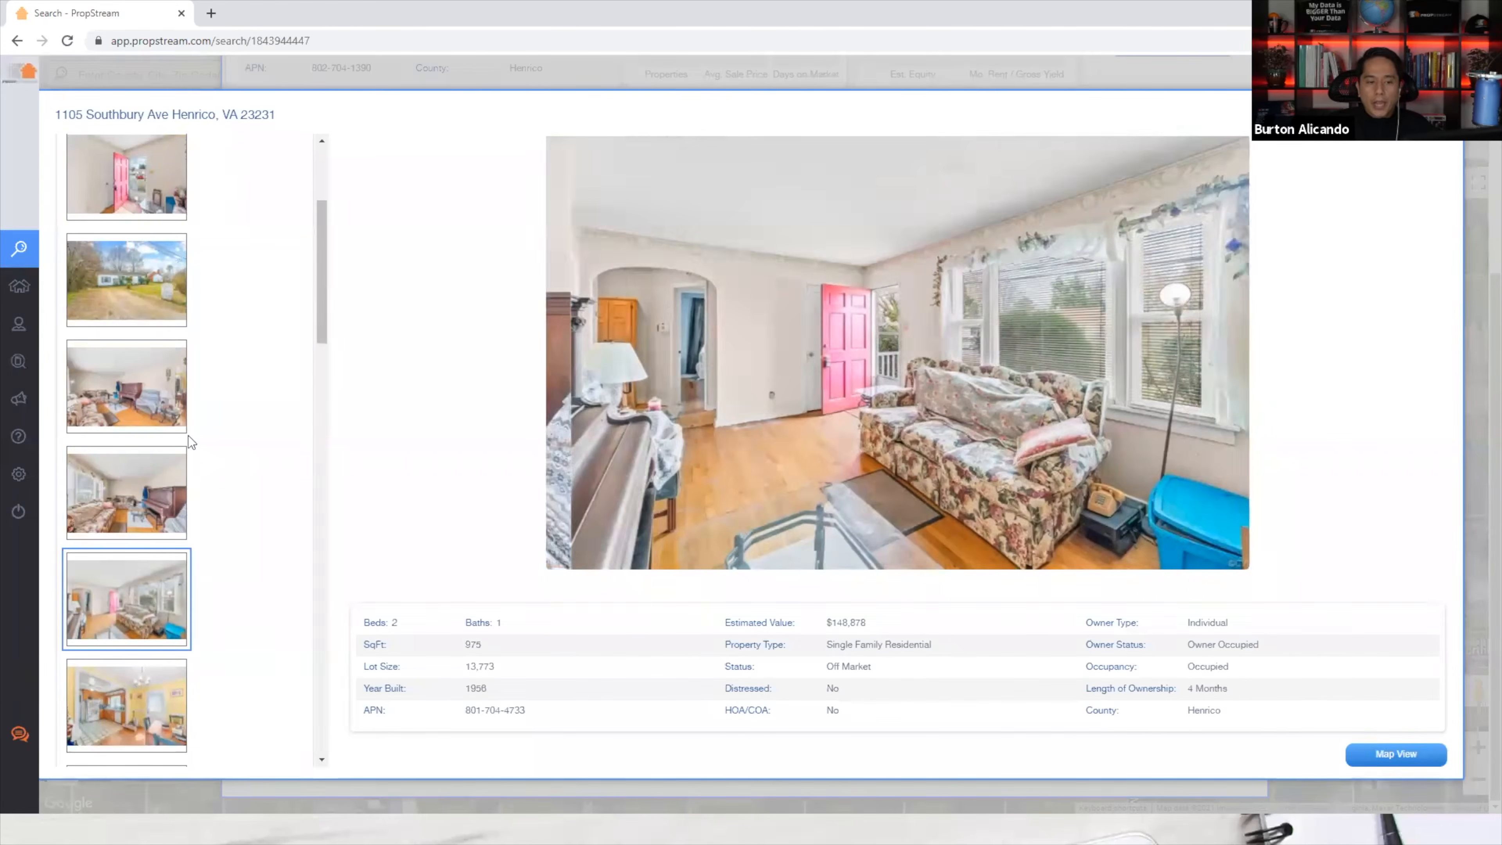
scroll(159, 592, "down", 2)
left_click(156, 586)
left_click(180, 674)
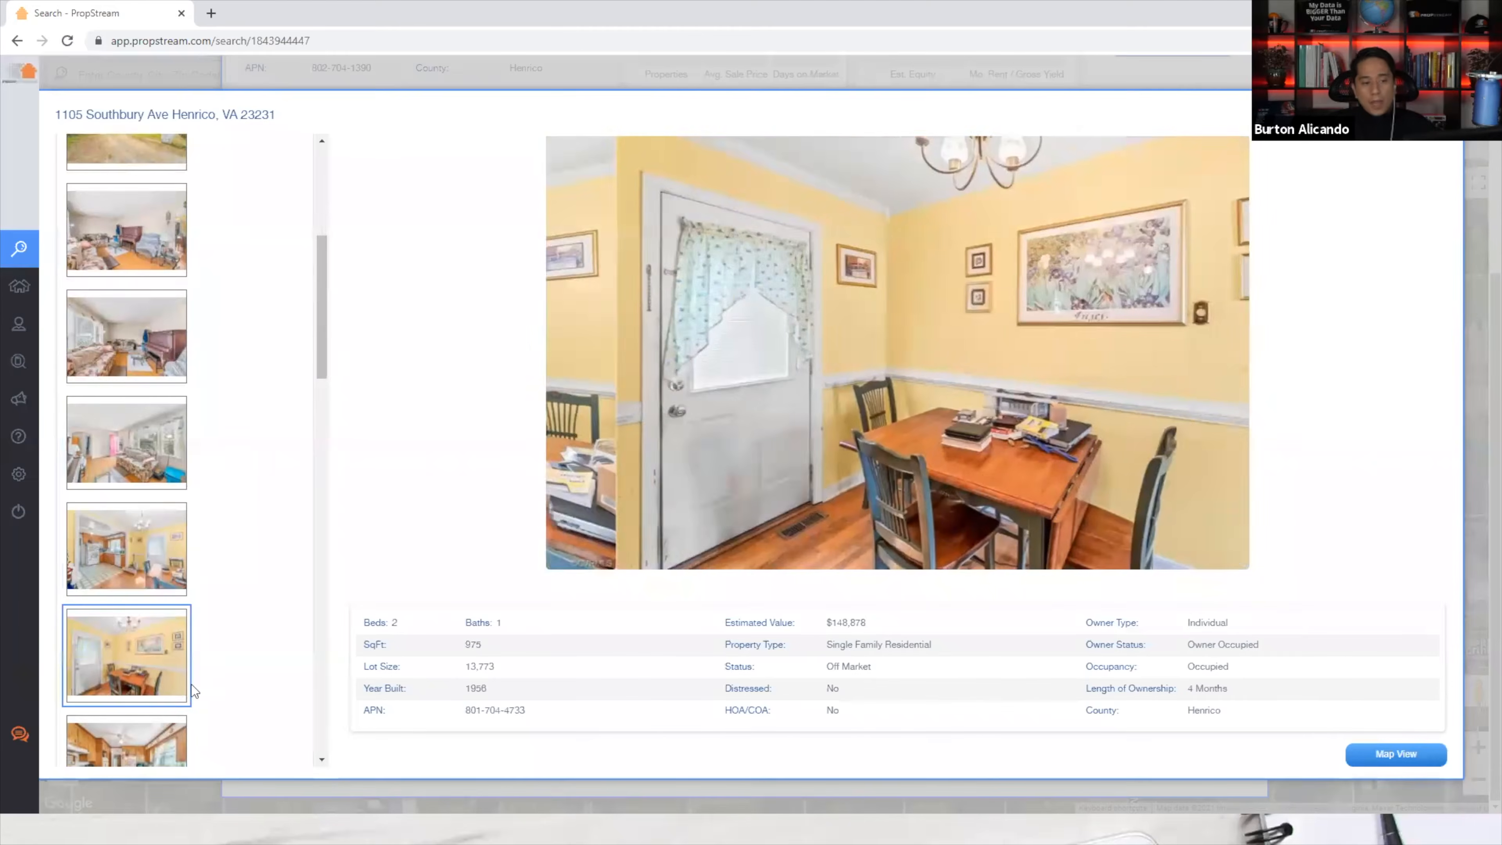
scroll(237, 613, "down", 3)
scroll(237, 613, "down", 3)
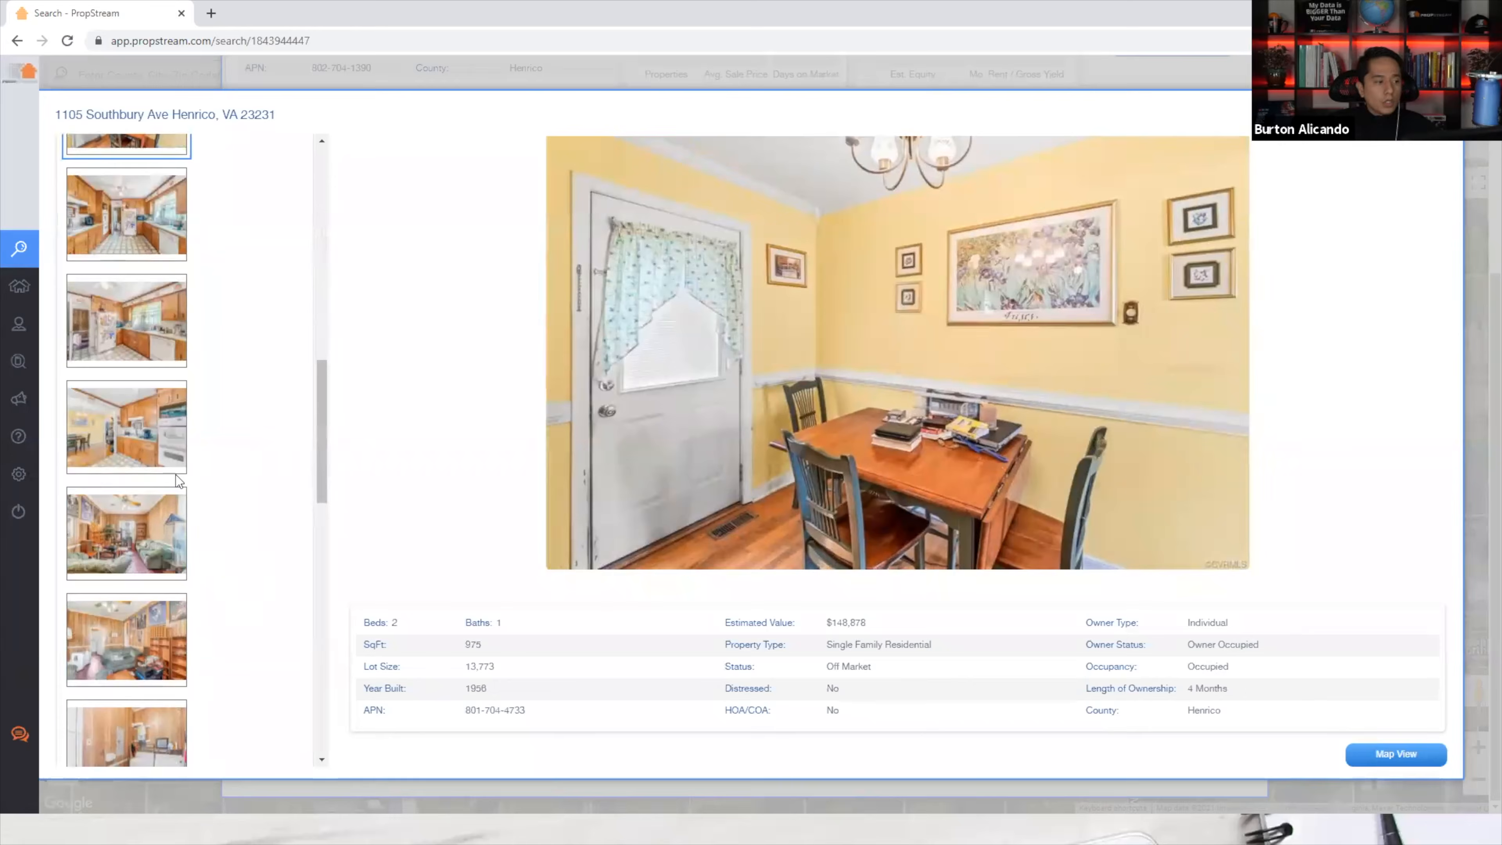
left_click(155, 469)
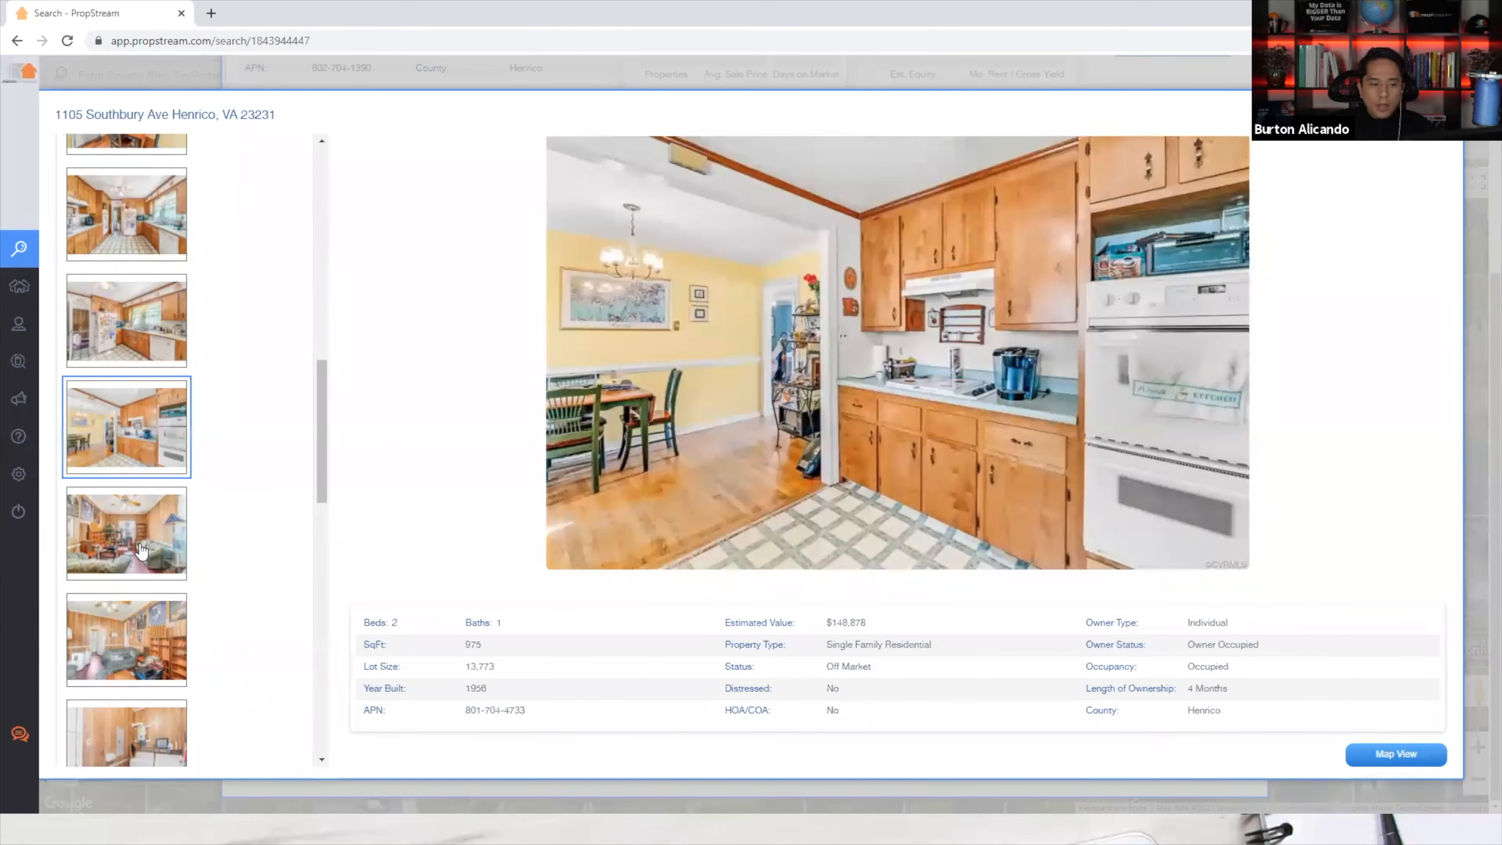
left_click(141, 550)
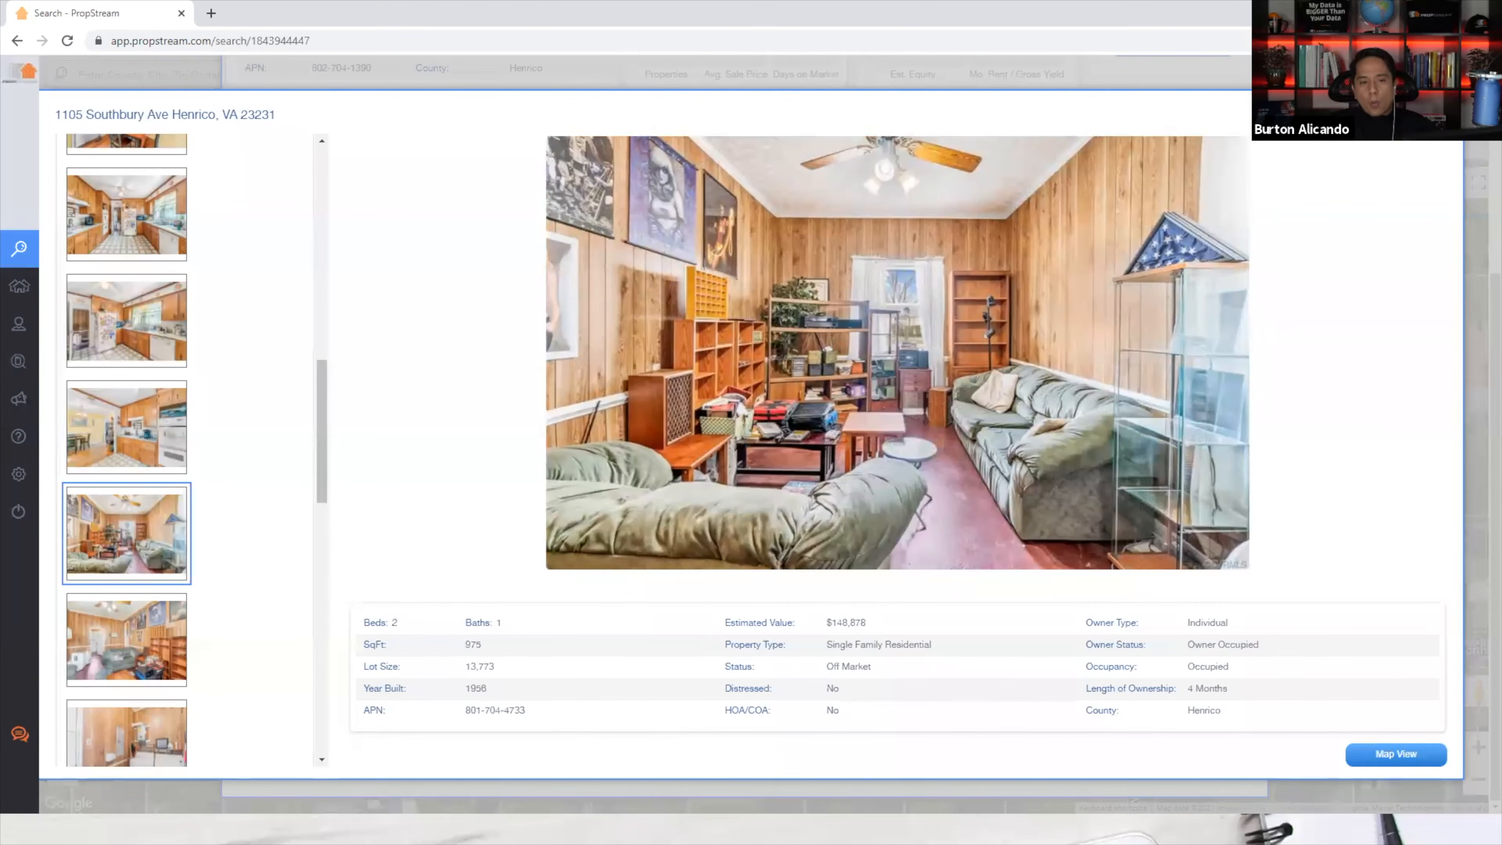
key("Escape")
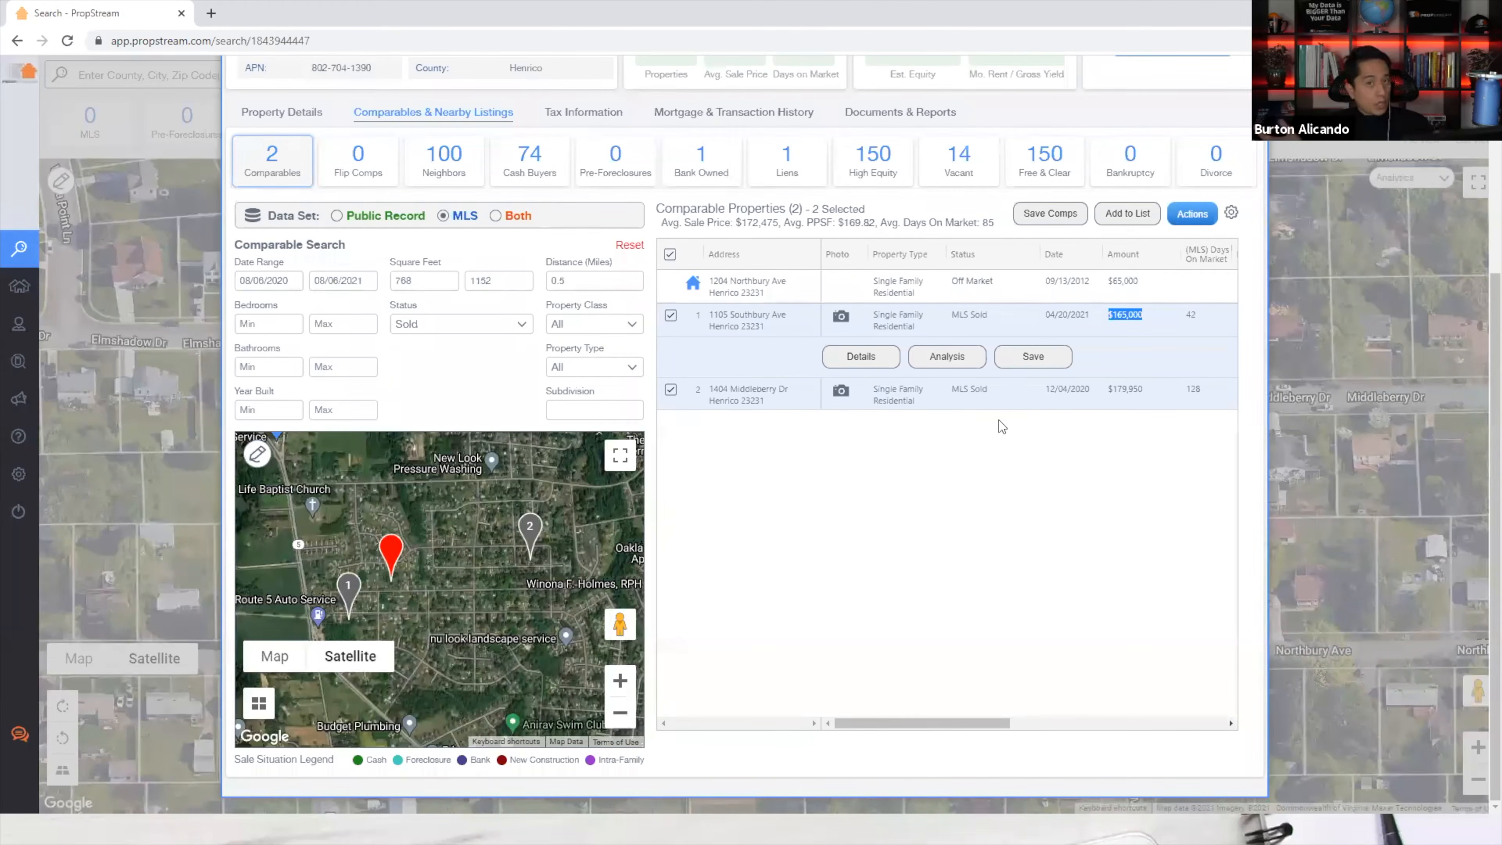
scroll(461, 305, "up", 5)
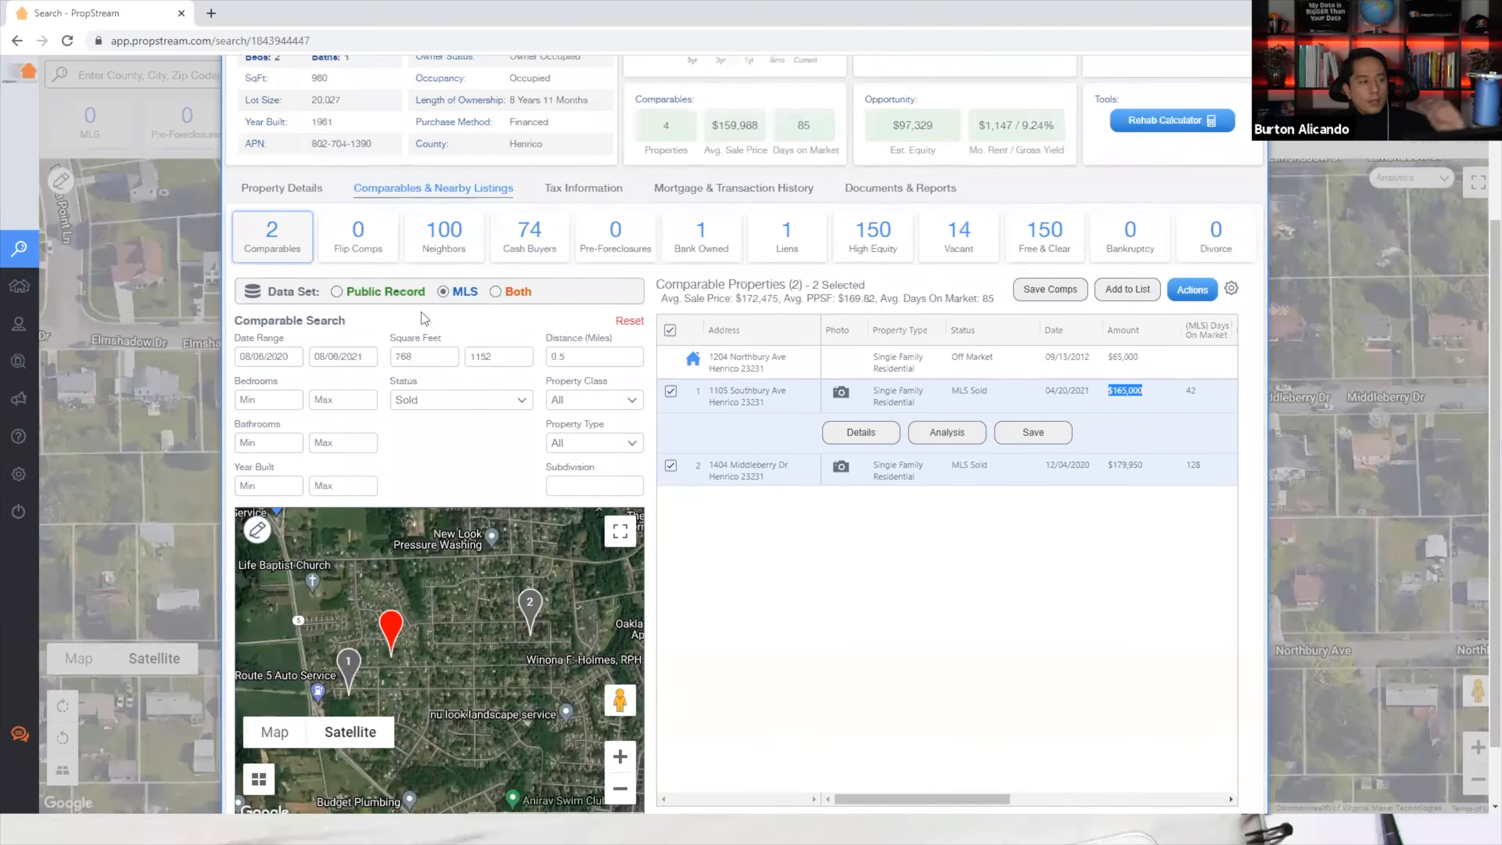
left_click(296, 405)
left_click_drag(331, 470, 252, 472)
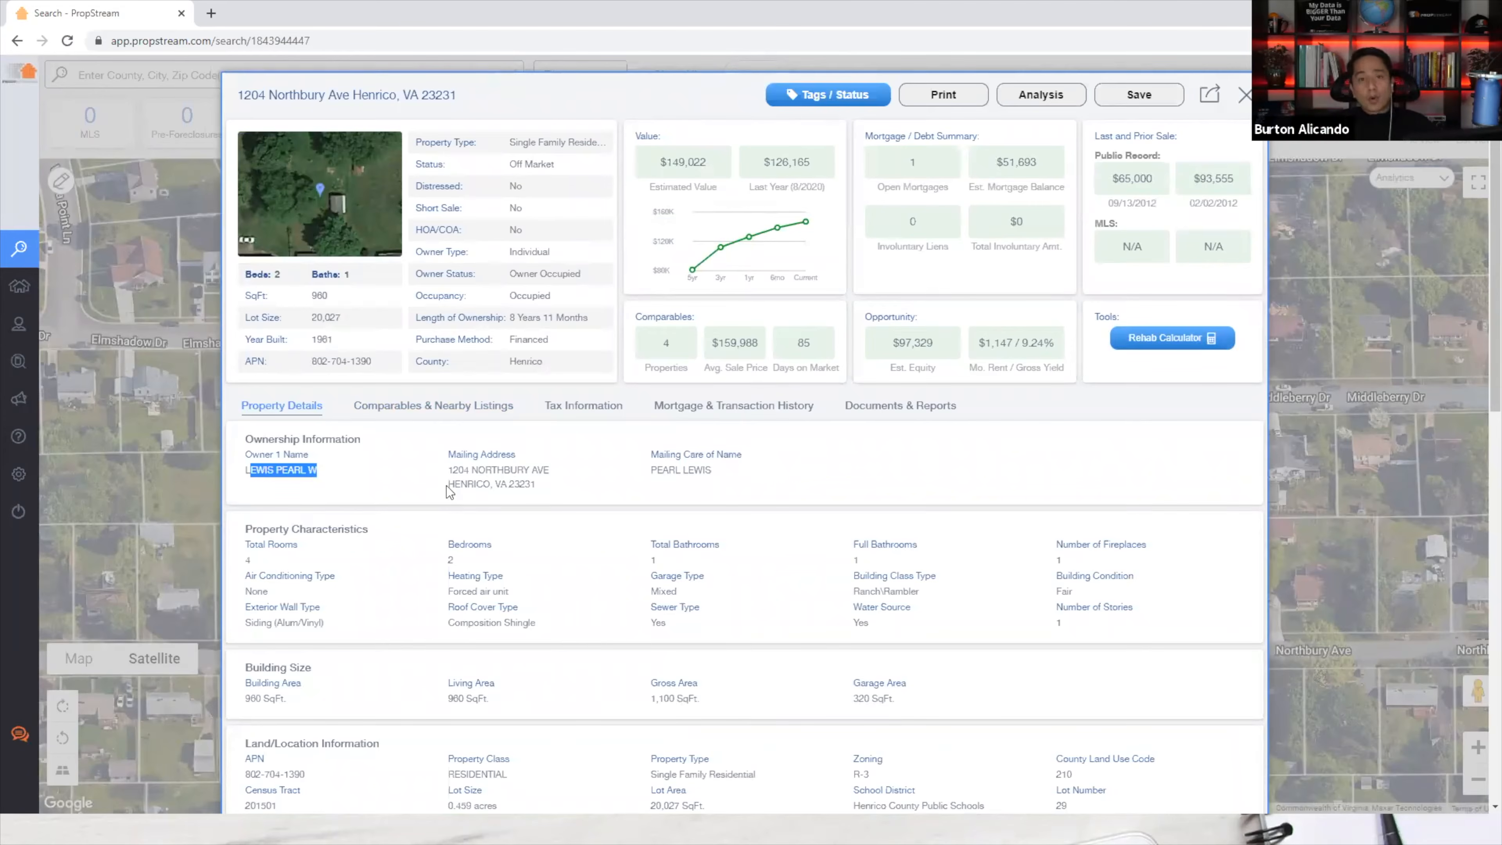
left_click(416, 403)
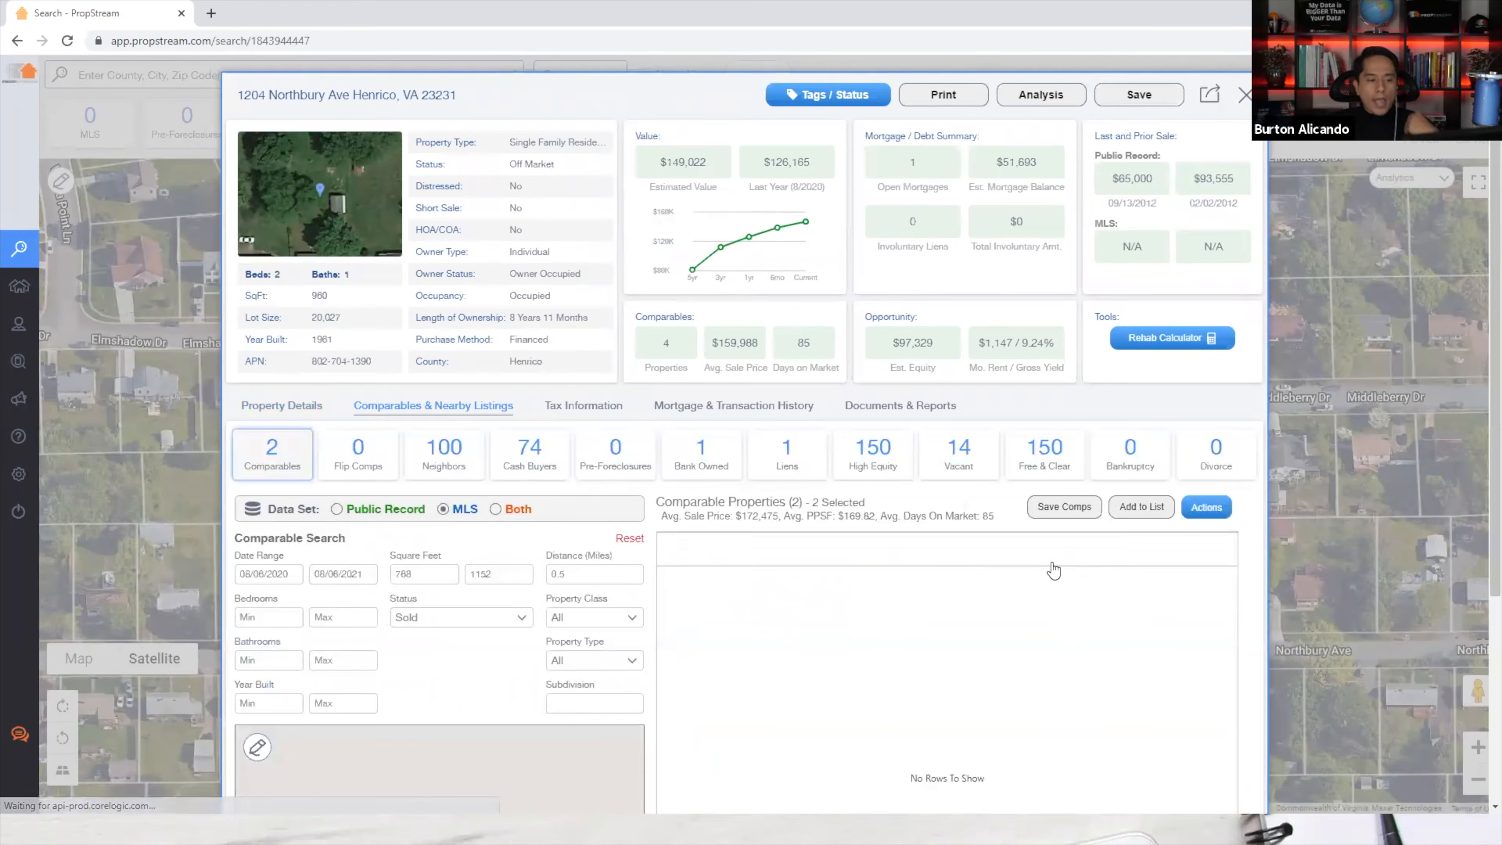
left_click_drag(1102, 613, 1108, 609)
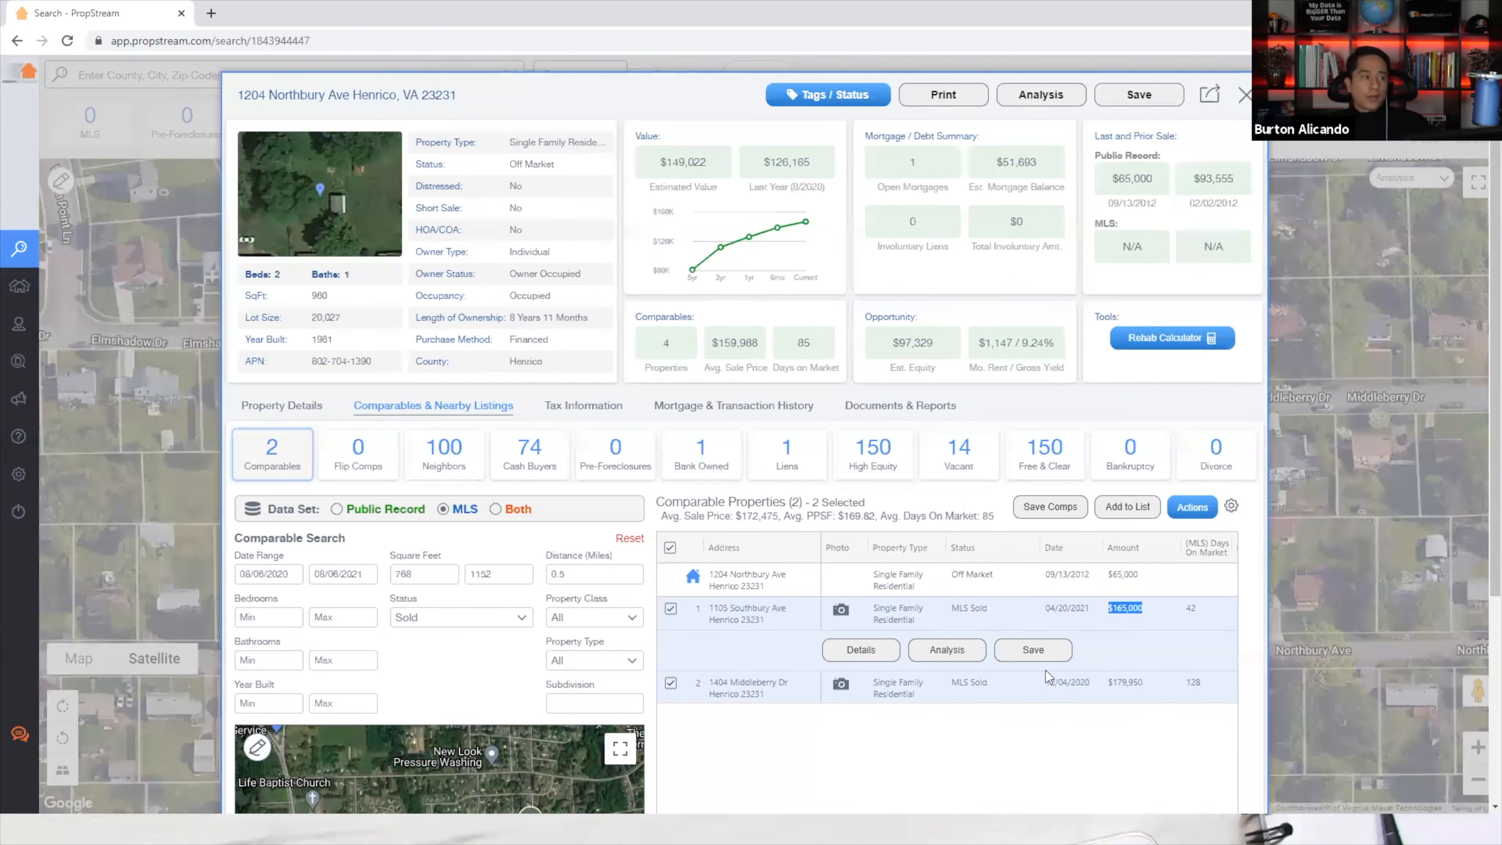
left_click(305, 407)
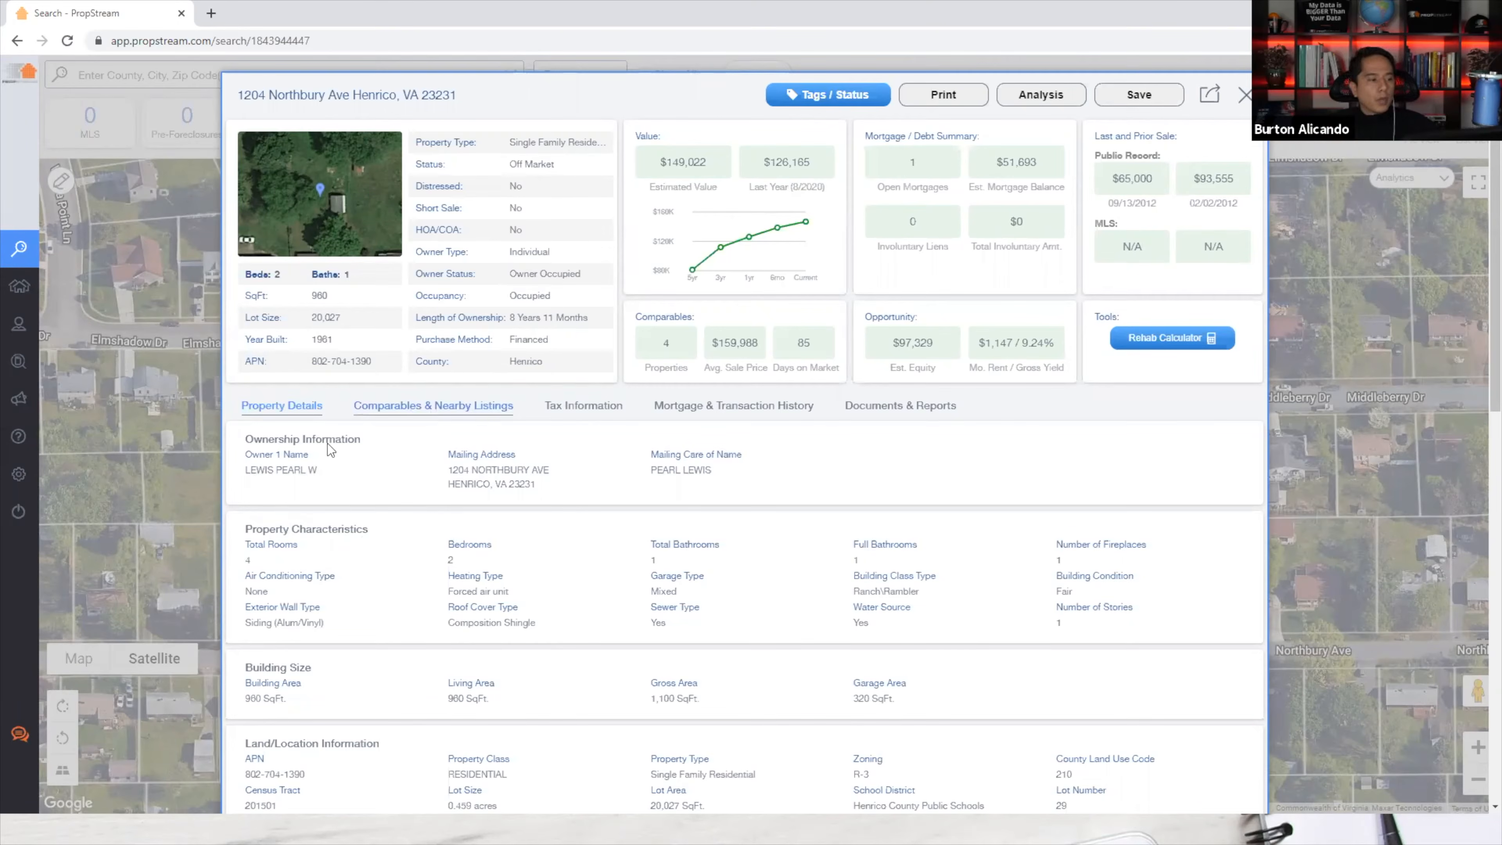
left_click_drag(309, 470, 283, 471)
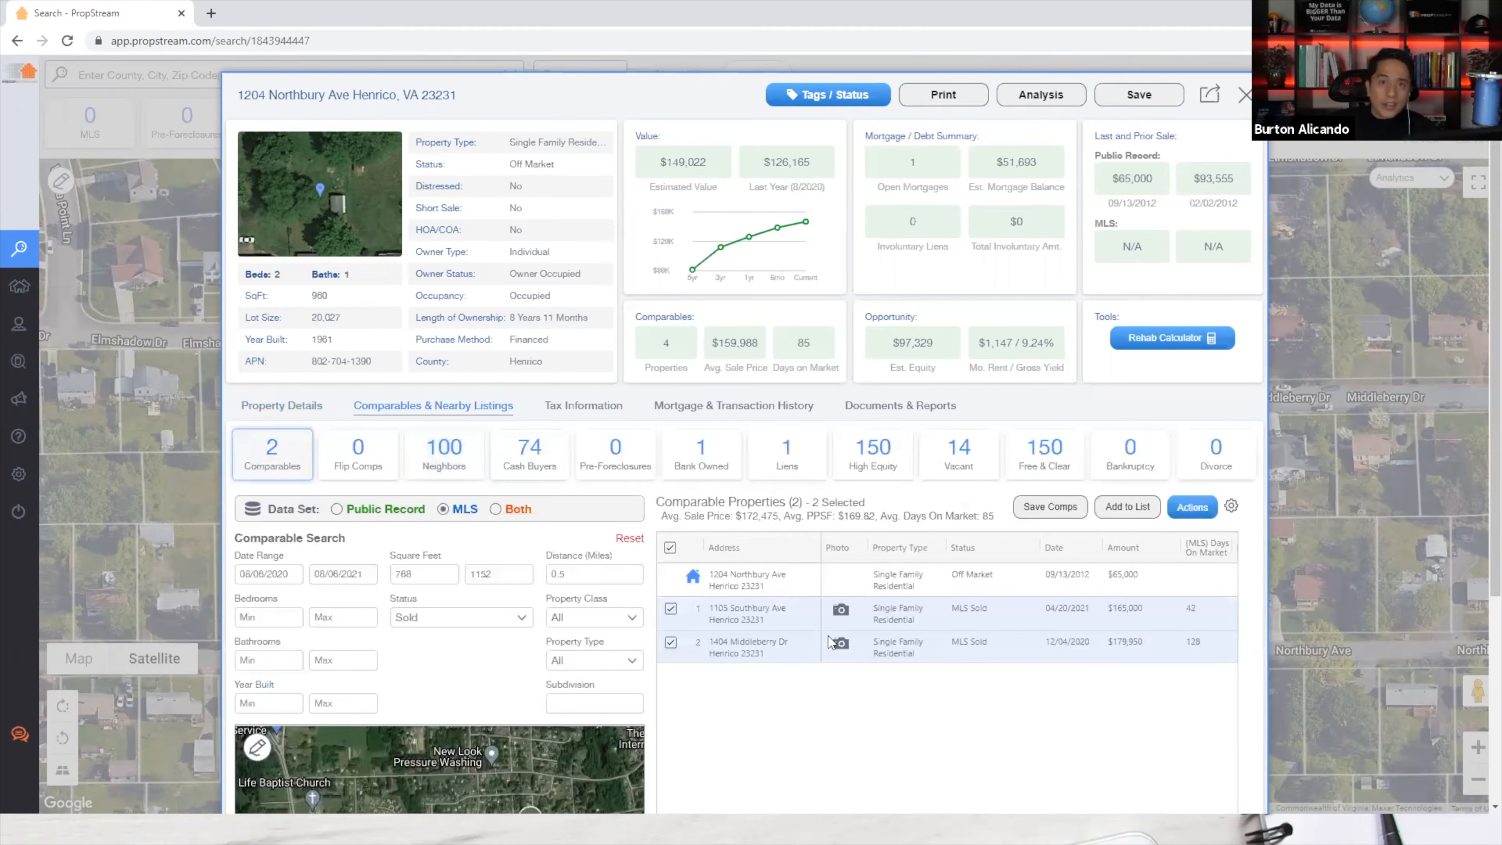
left_click_drag(1142, 609, 1107, 608)
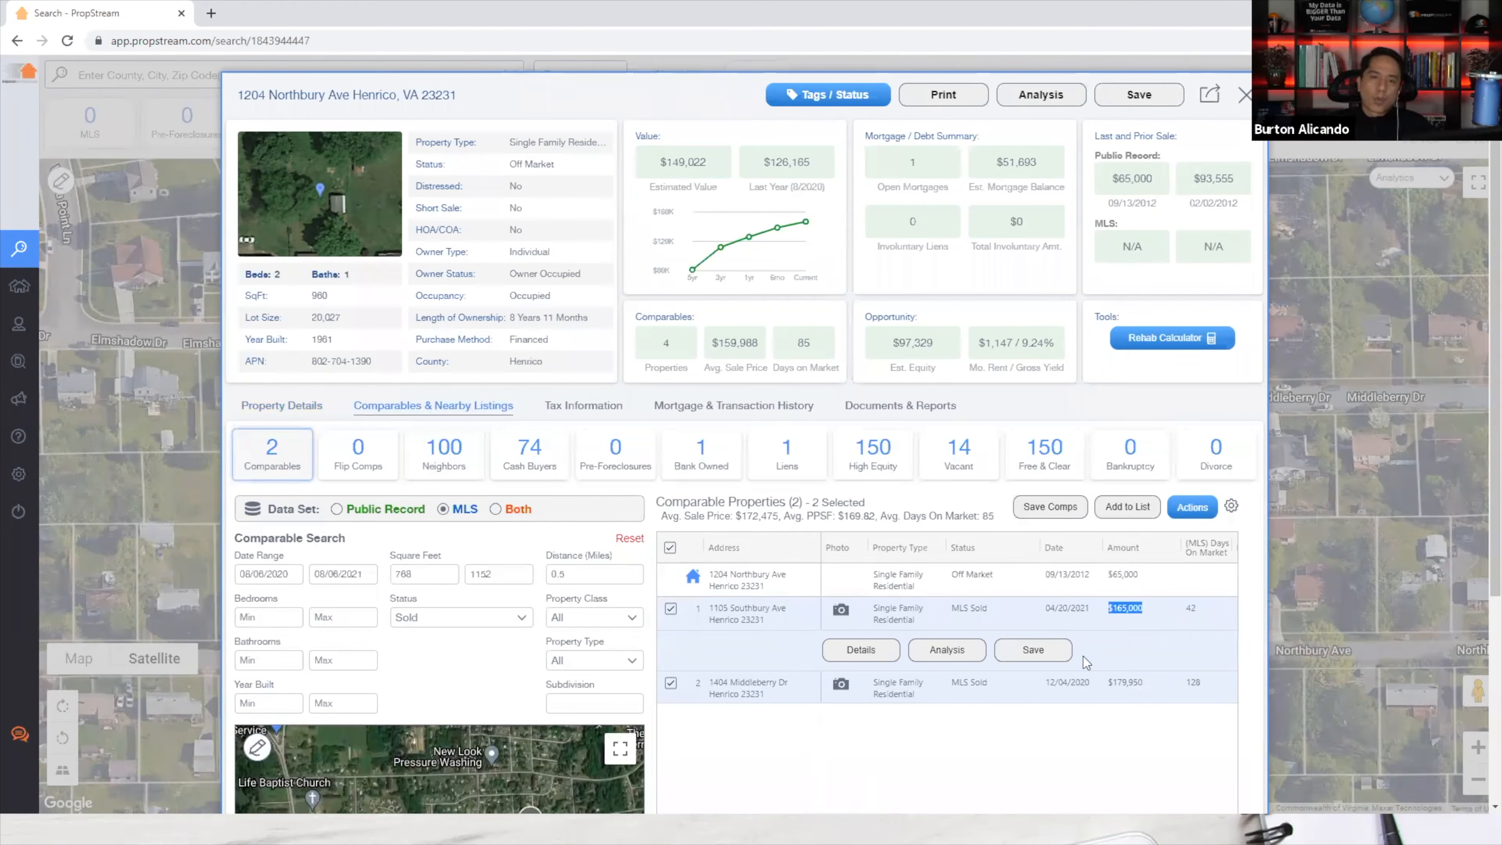
left_click(841, 612)
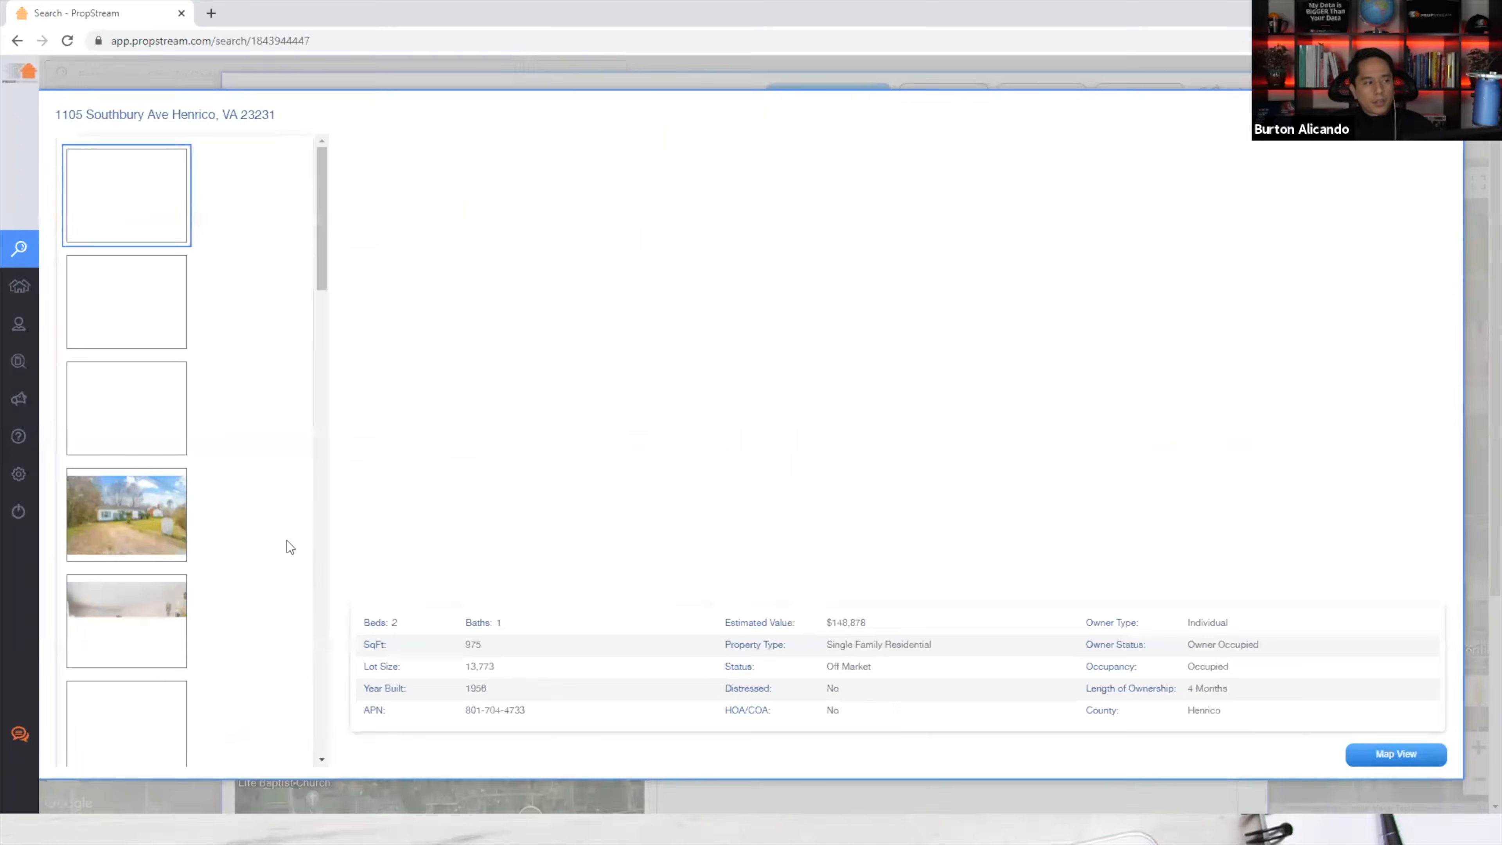
scroll(238, 524, "down", 4)
scroll(223, 525, "down", 1)
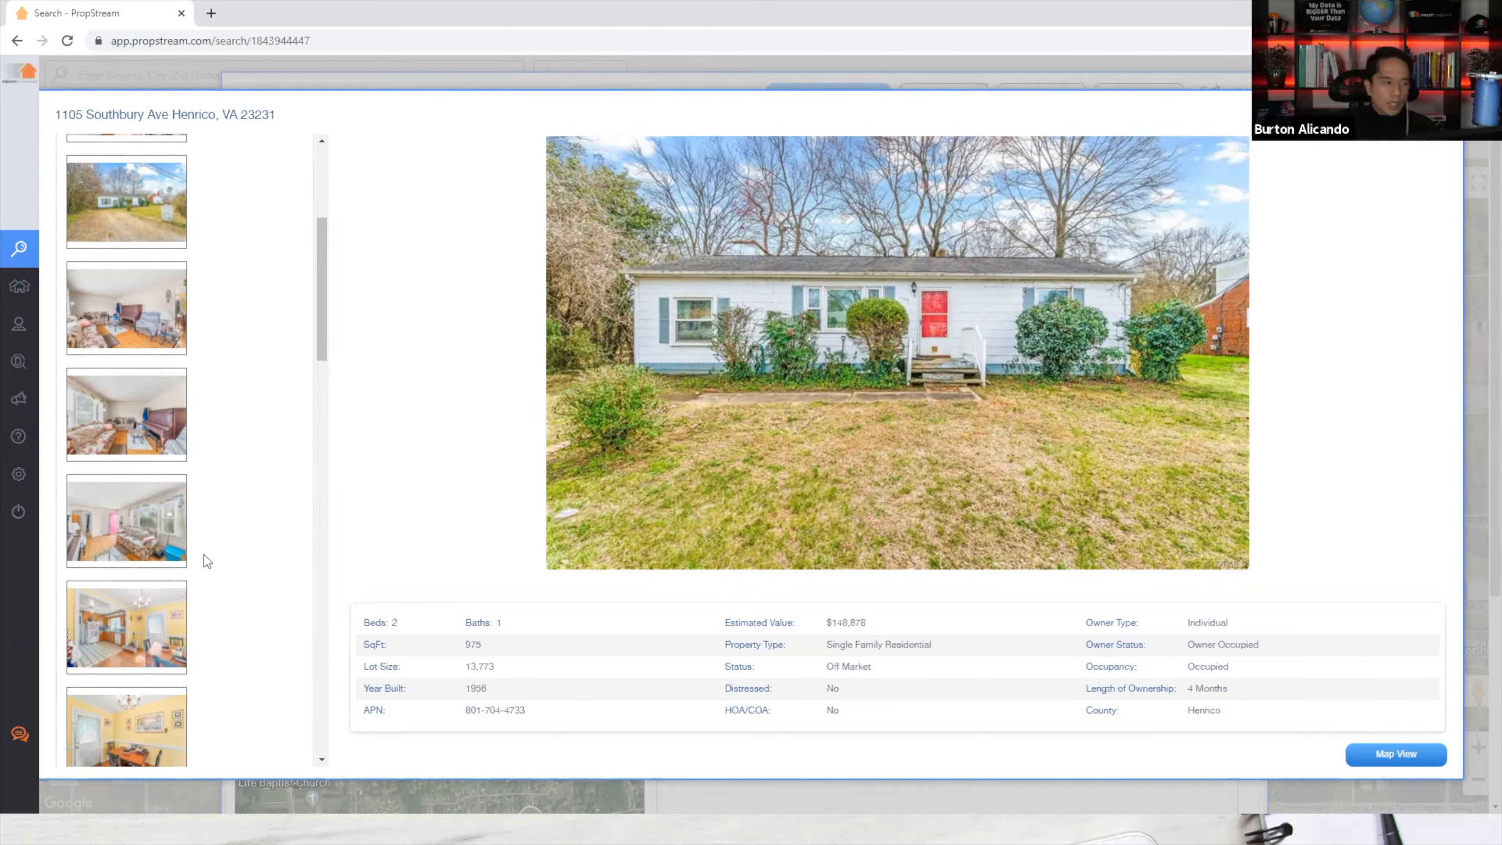
left_click(134, 631)
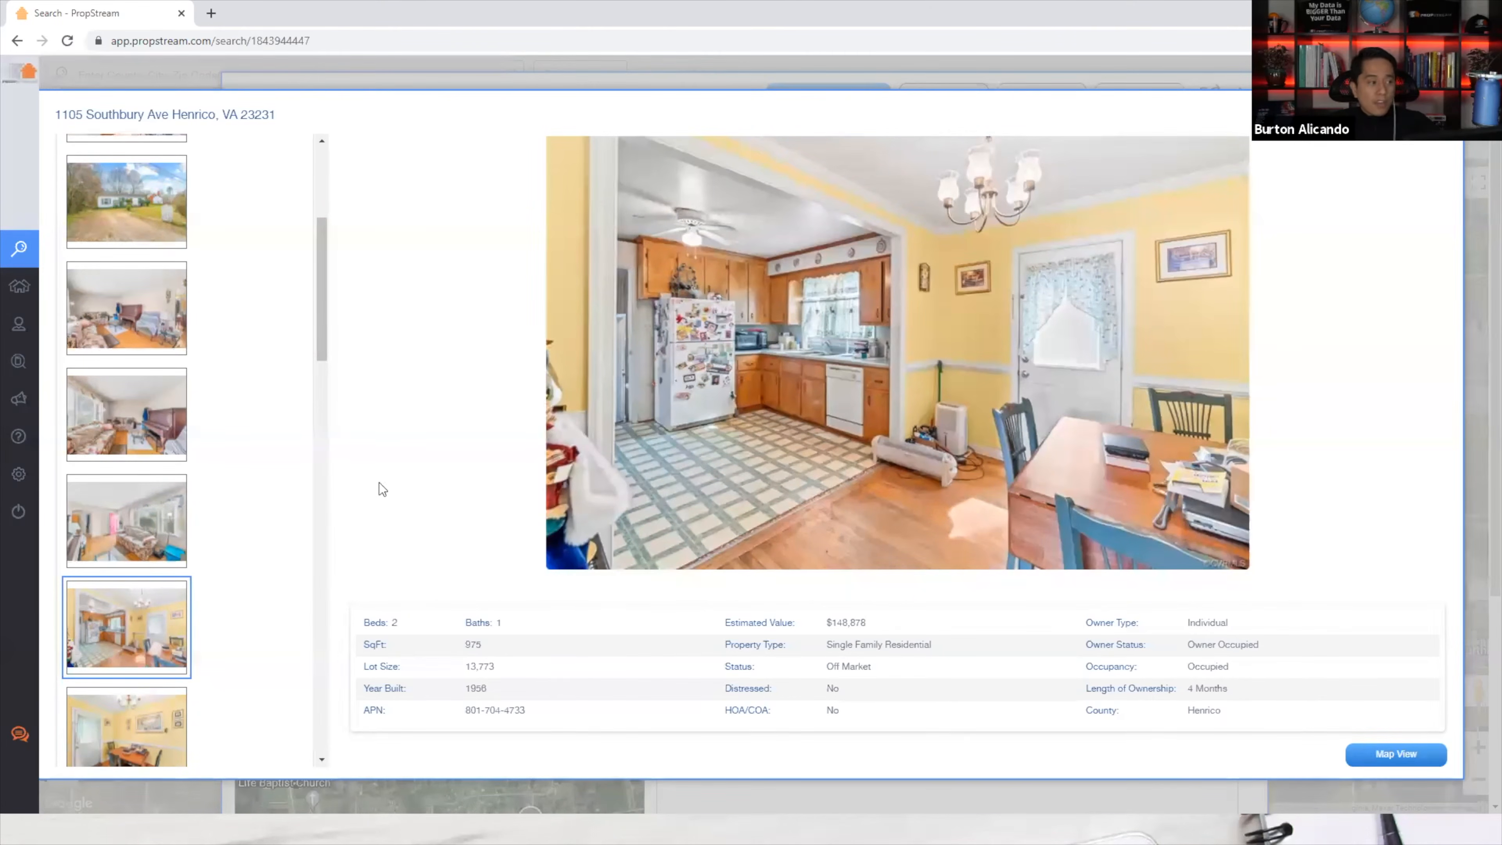
left_click(149, 332)
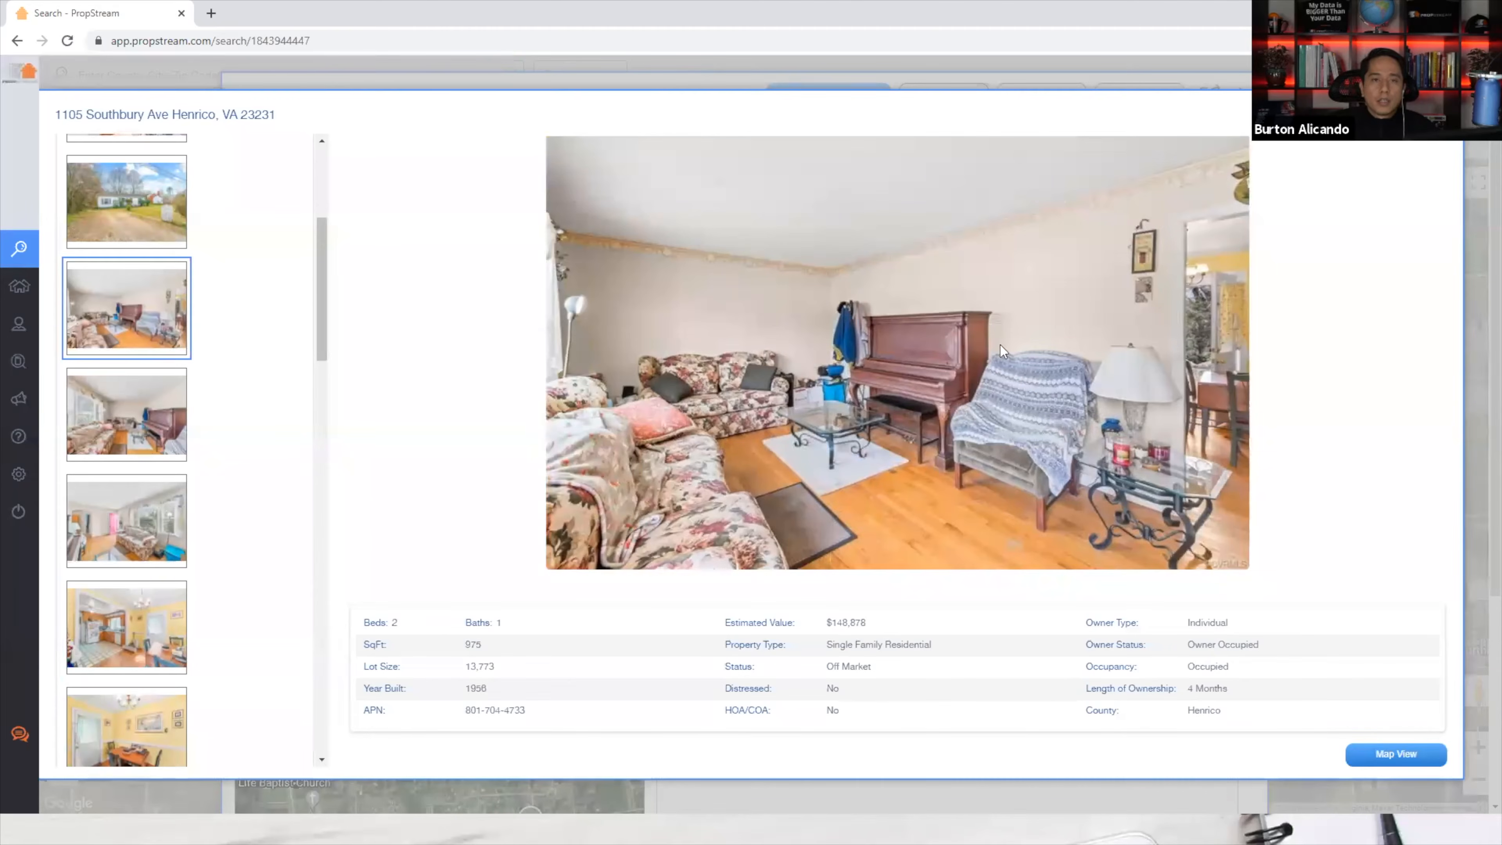
left_click(1441, 114)
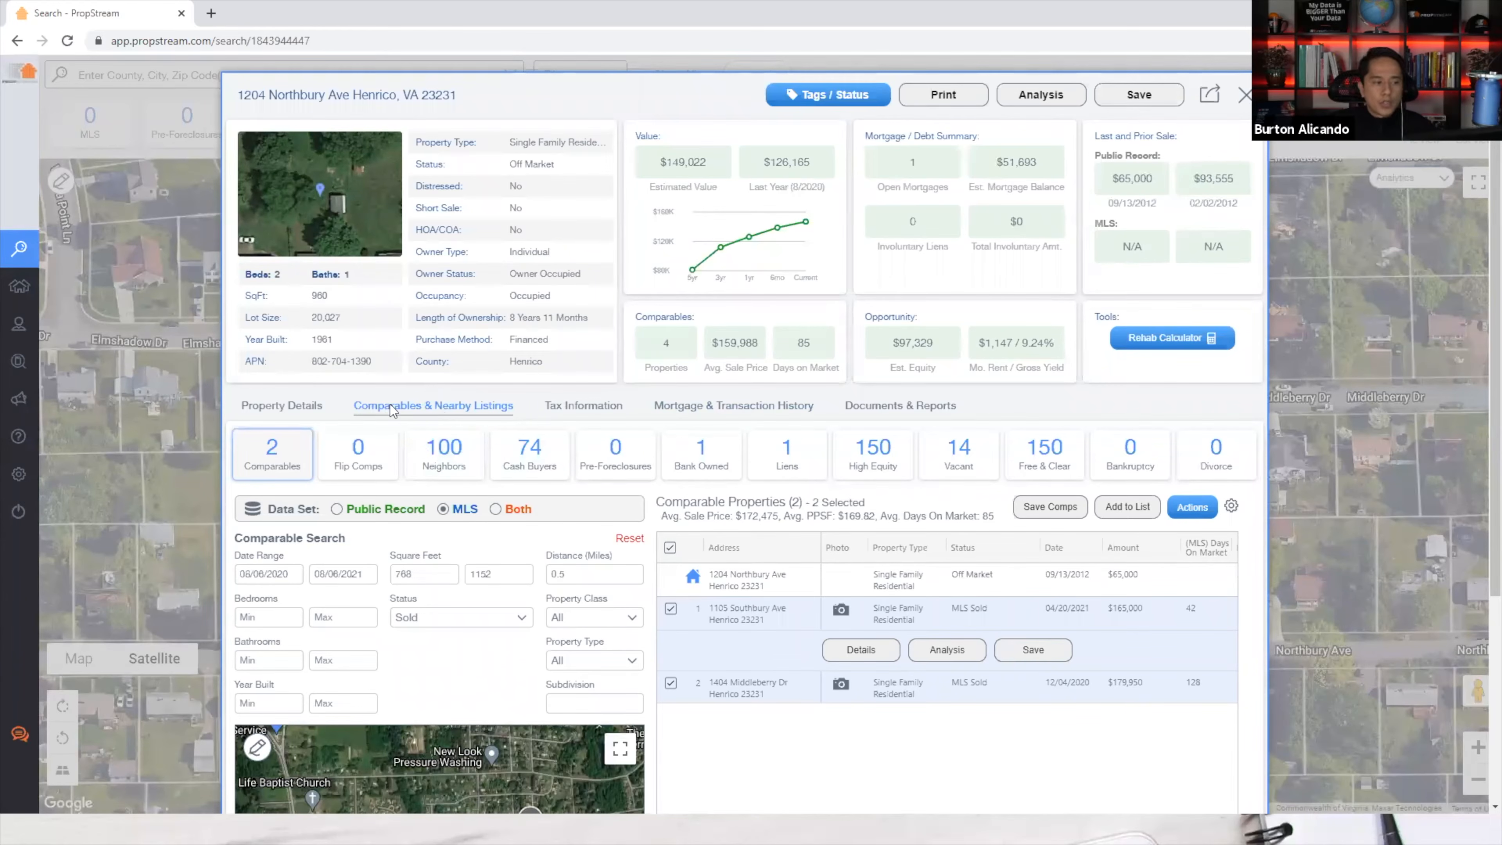
Use Both public record and MLS data sets and keep only Financed public record sales.
scroll(442, 417, "down", 5)
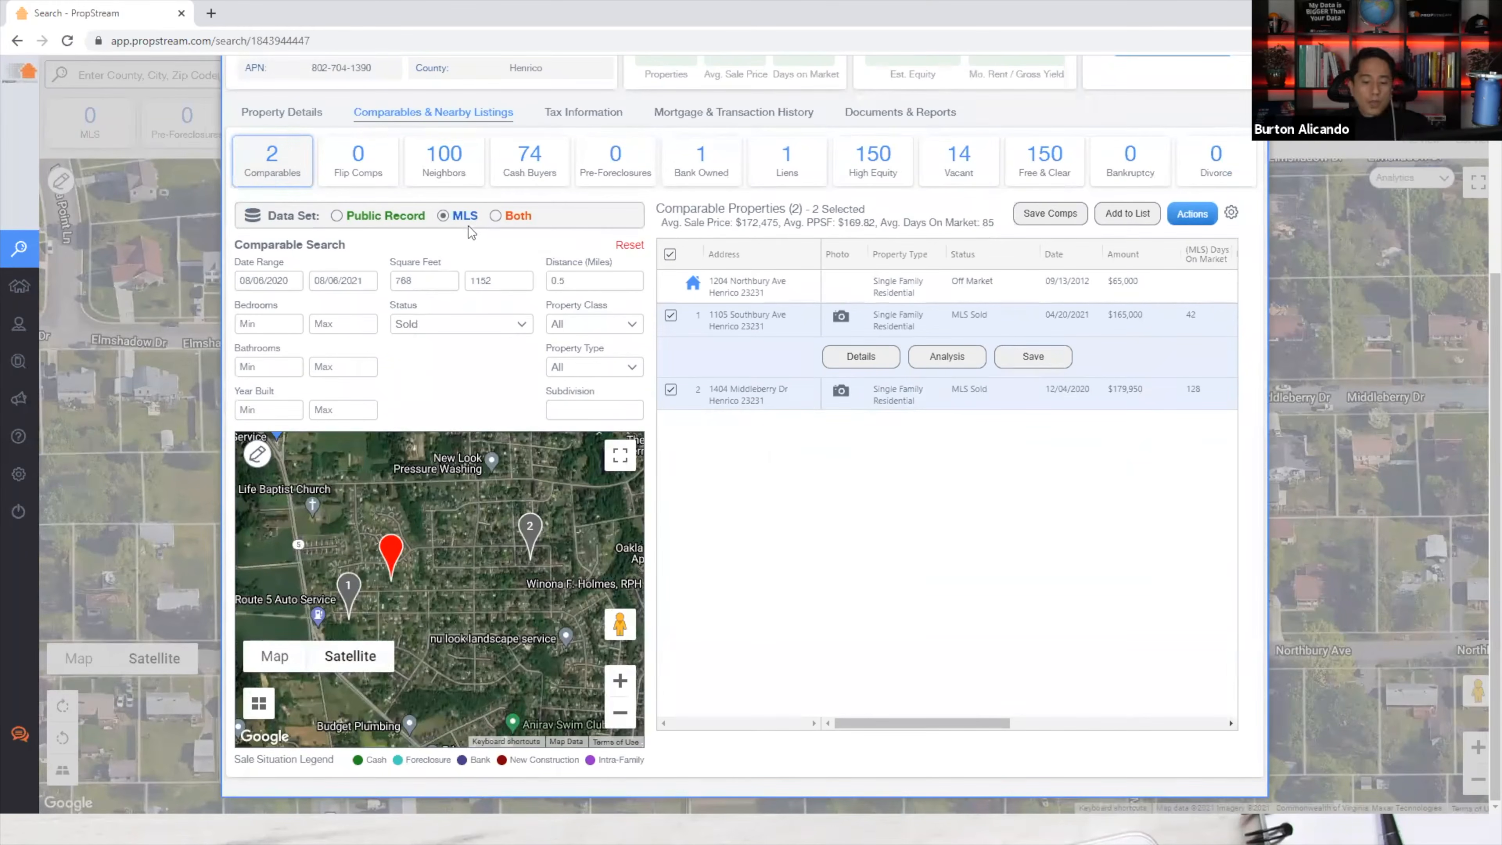
left_click(512, 218)
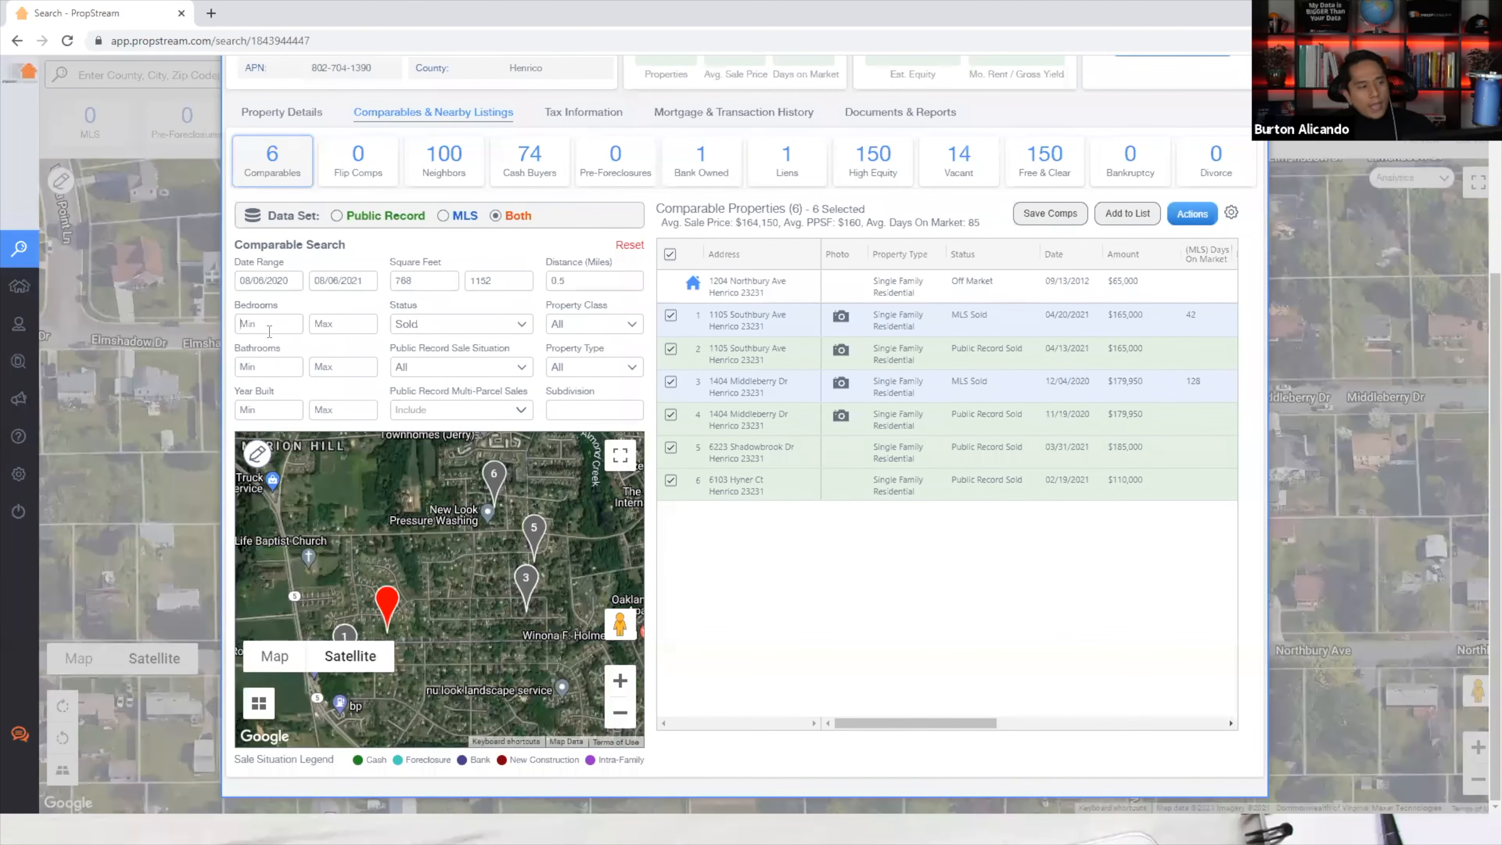
left_click(406, 328)
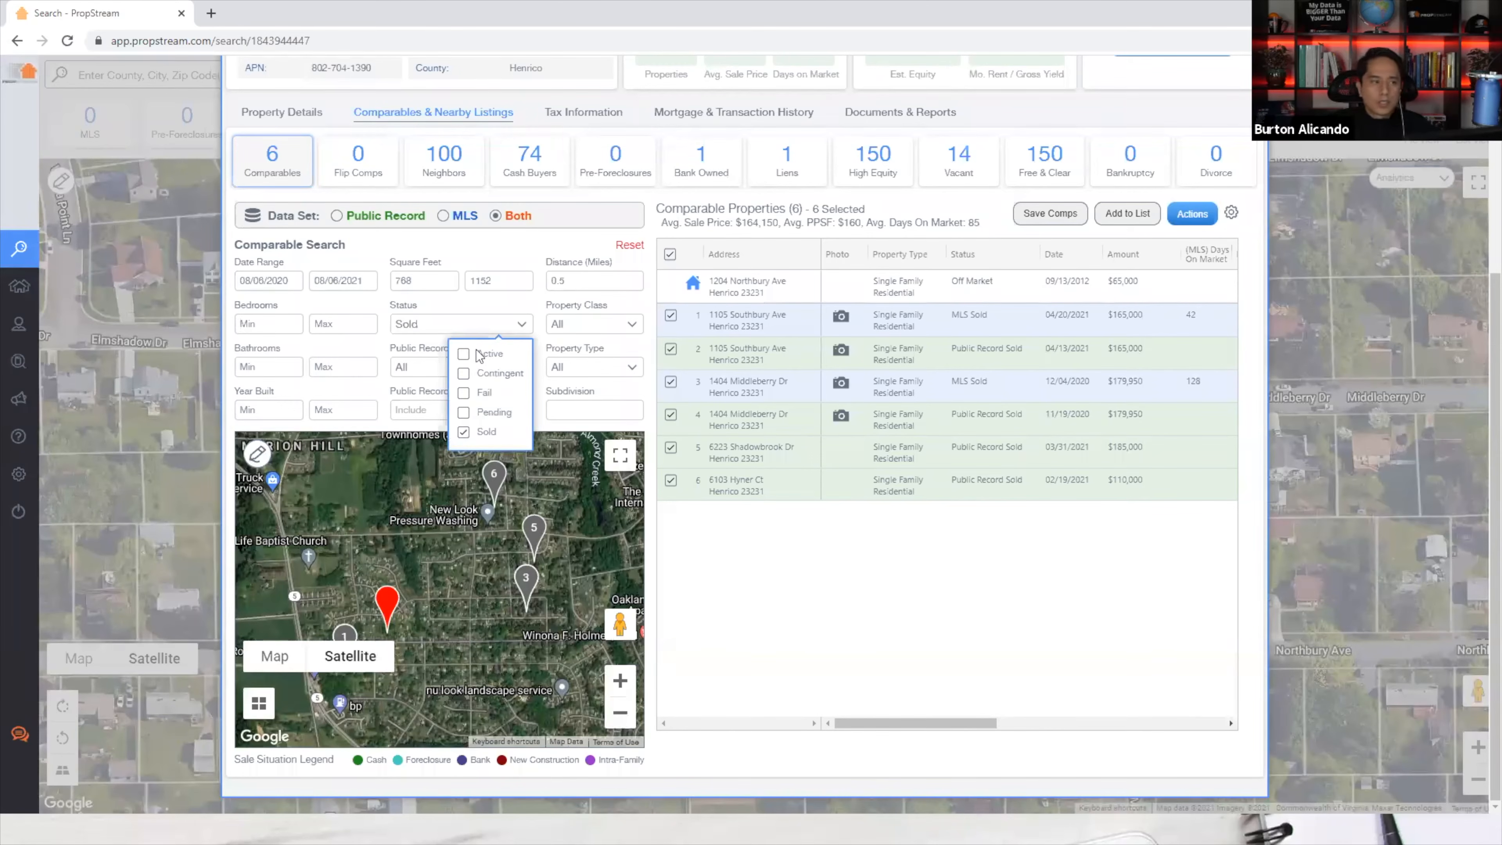
left_click_drag(396, 305, 417, 307)
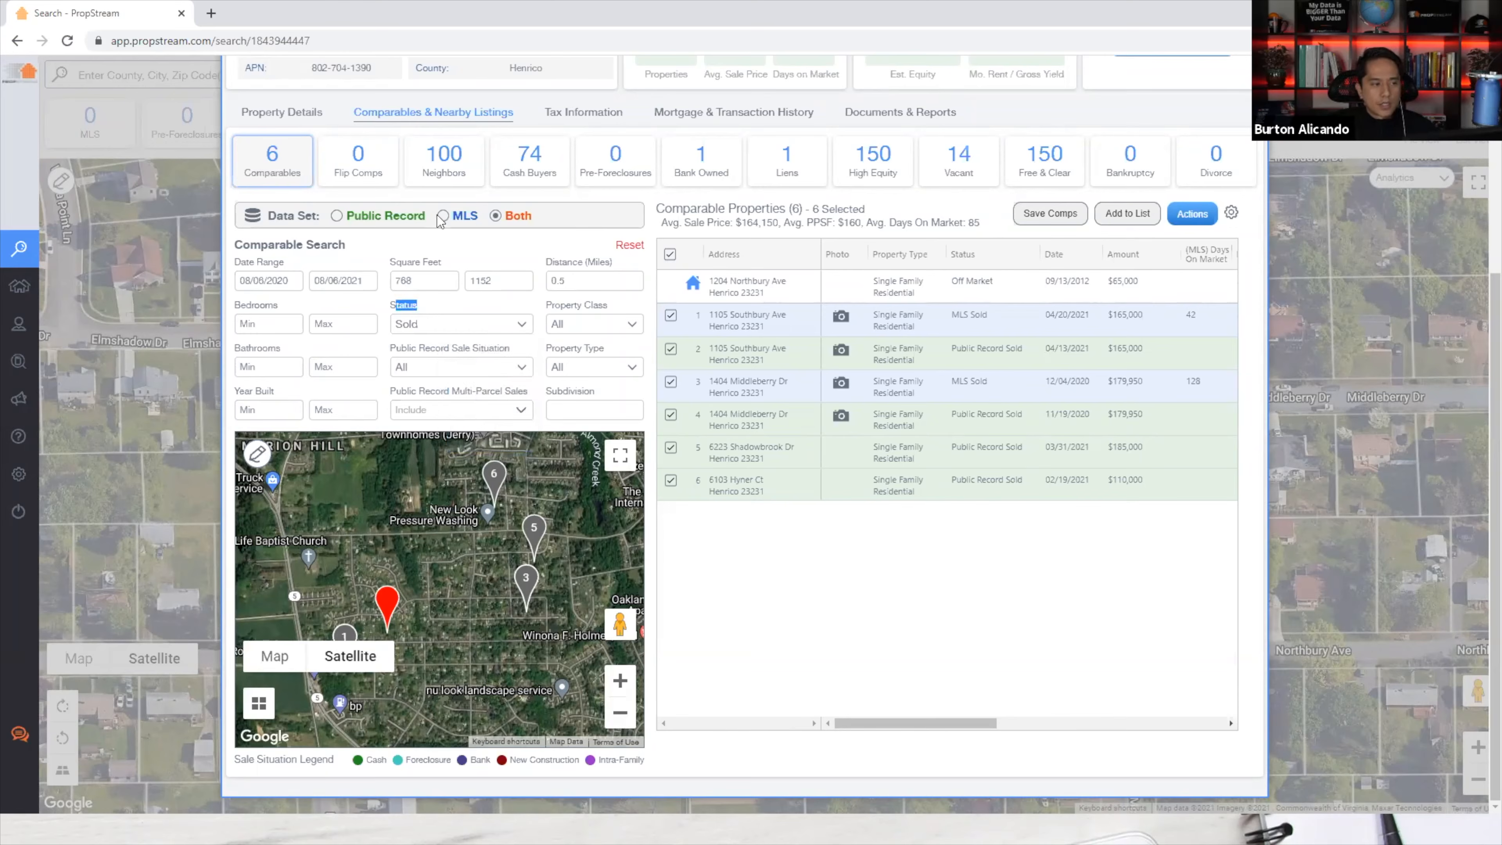
triple_click(427, 350)
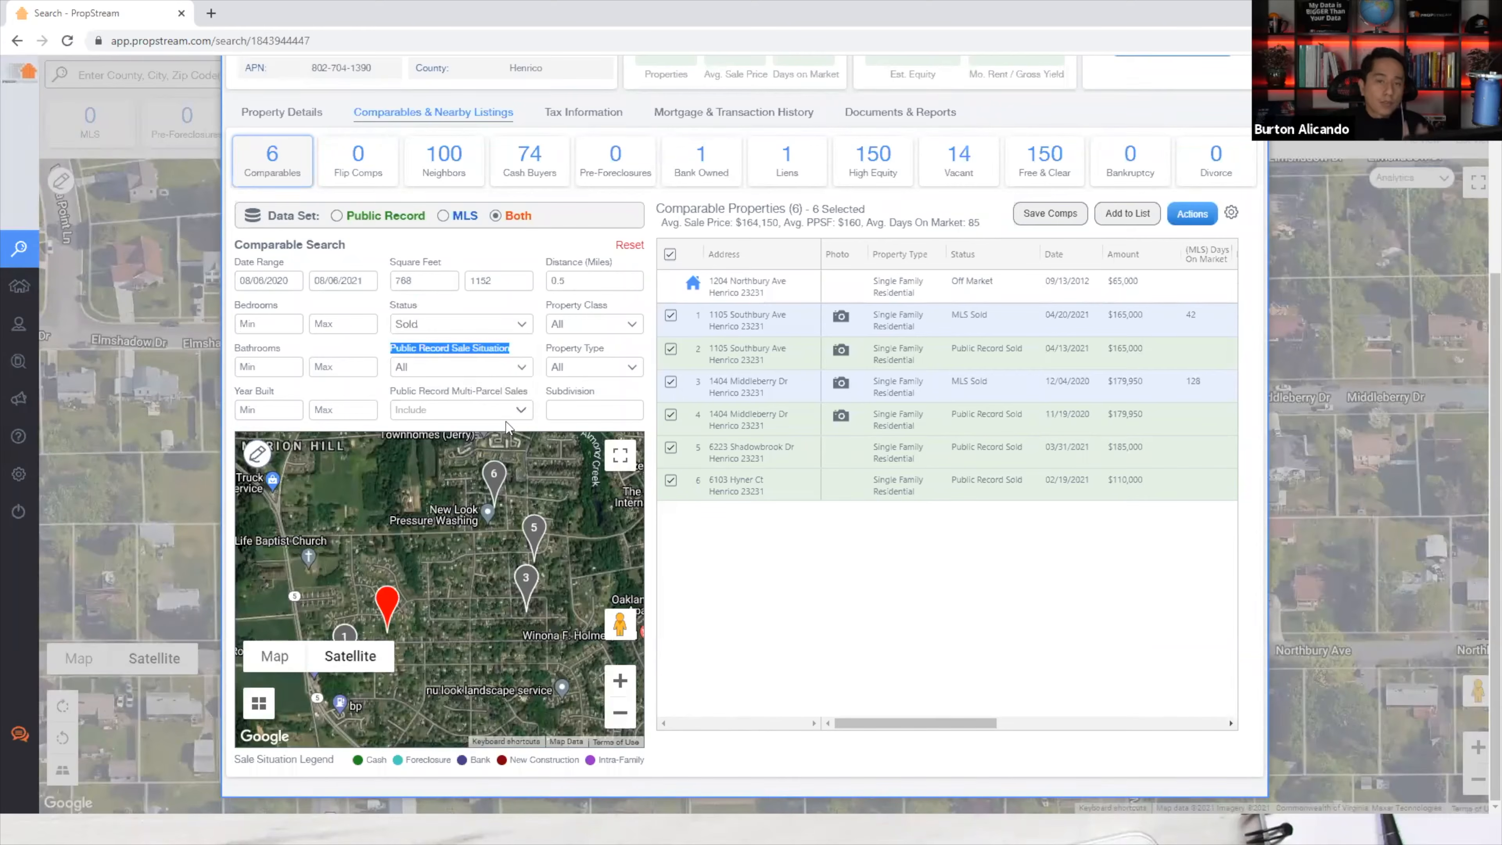
left_click(462, 370)
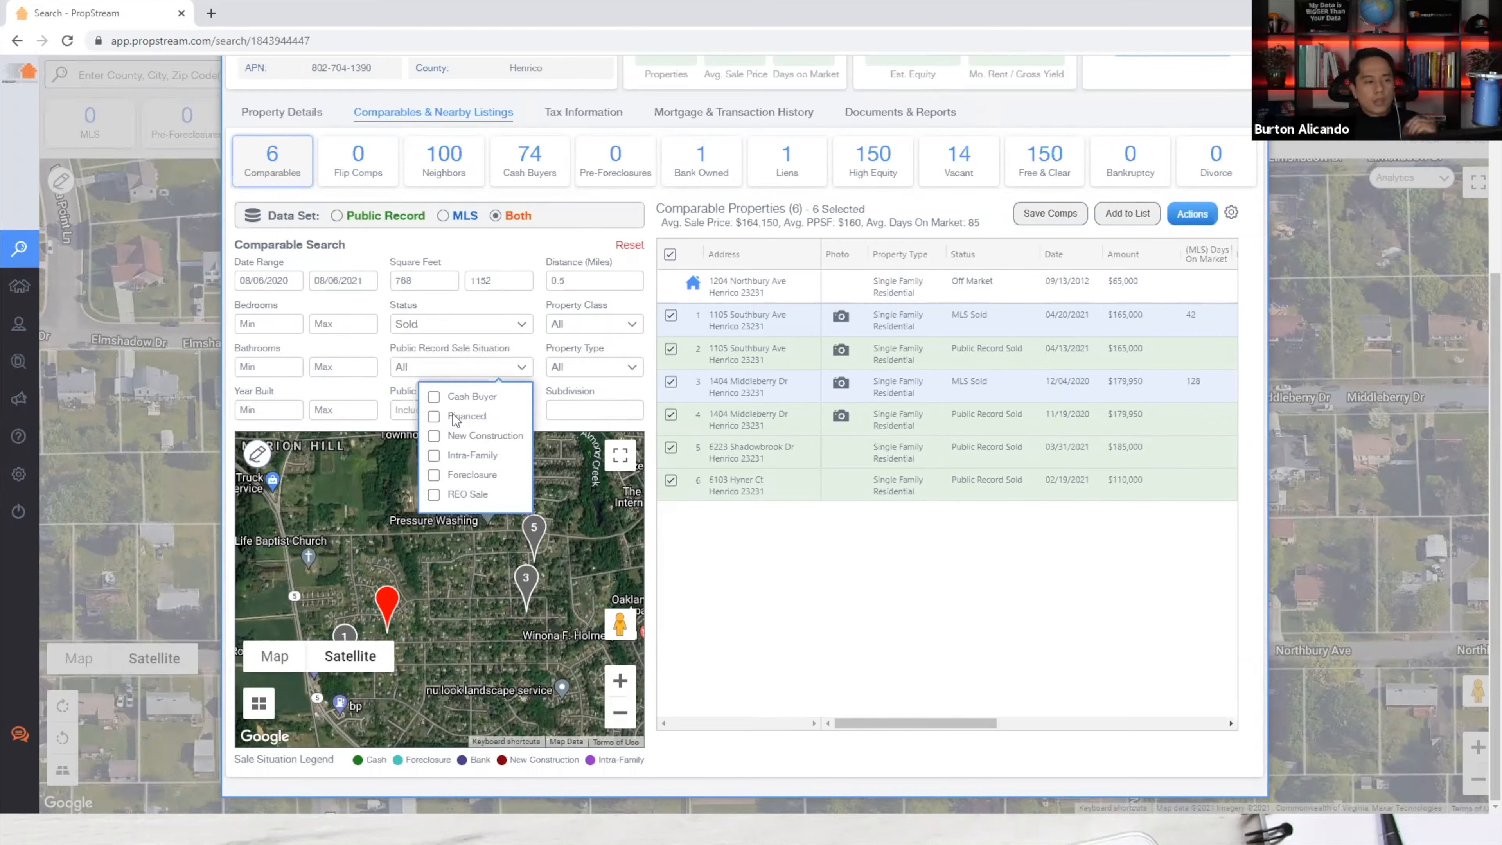
left_click(455, 419)
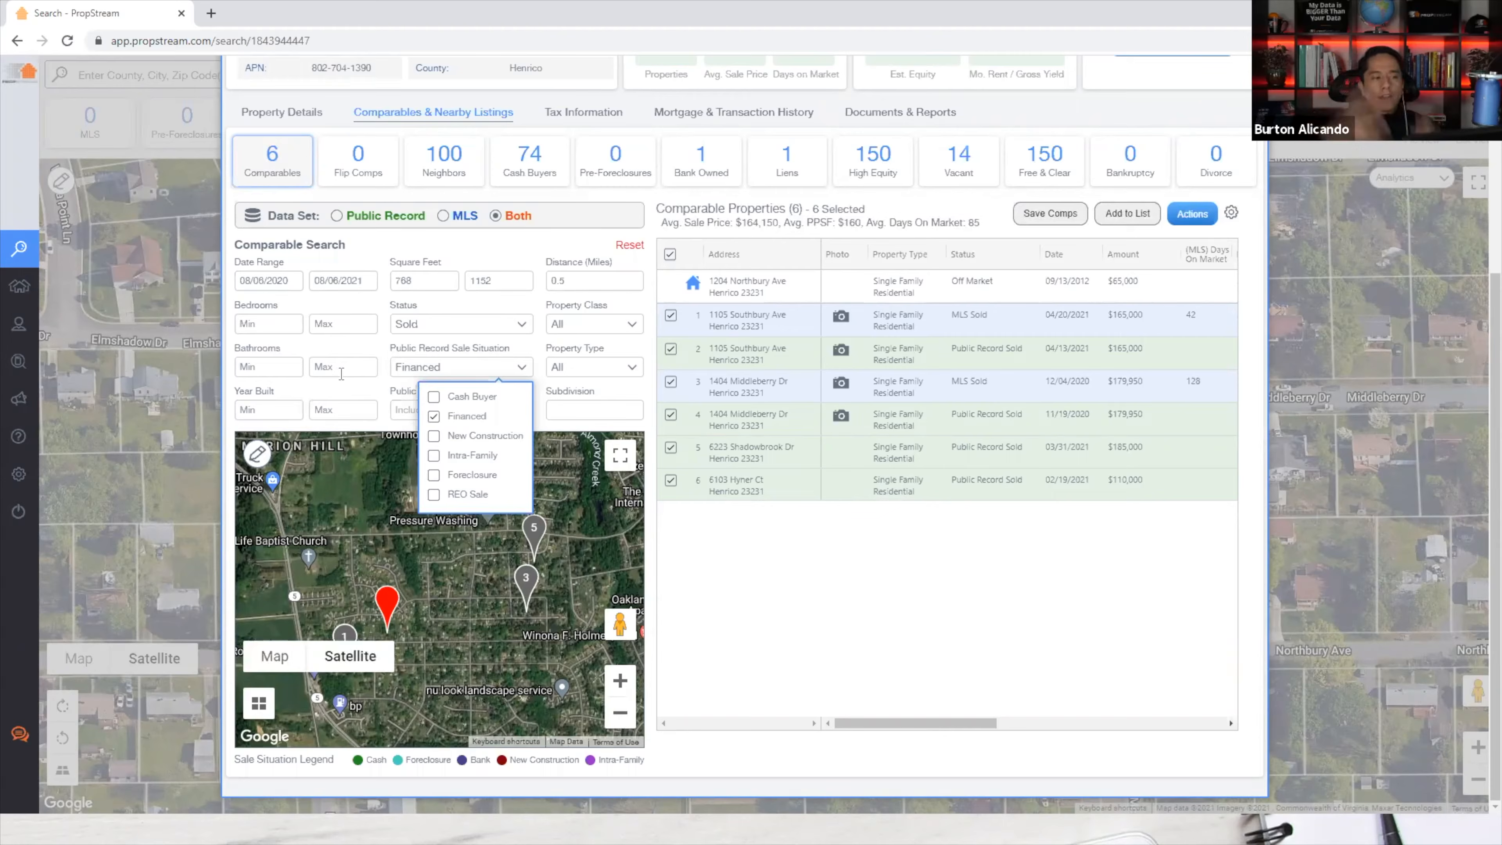
Require 2 bedrooms and at least 1 bathroom, and select the Distance (Miles) value to replace.
scroll(350, 319, "up", 2)
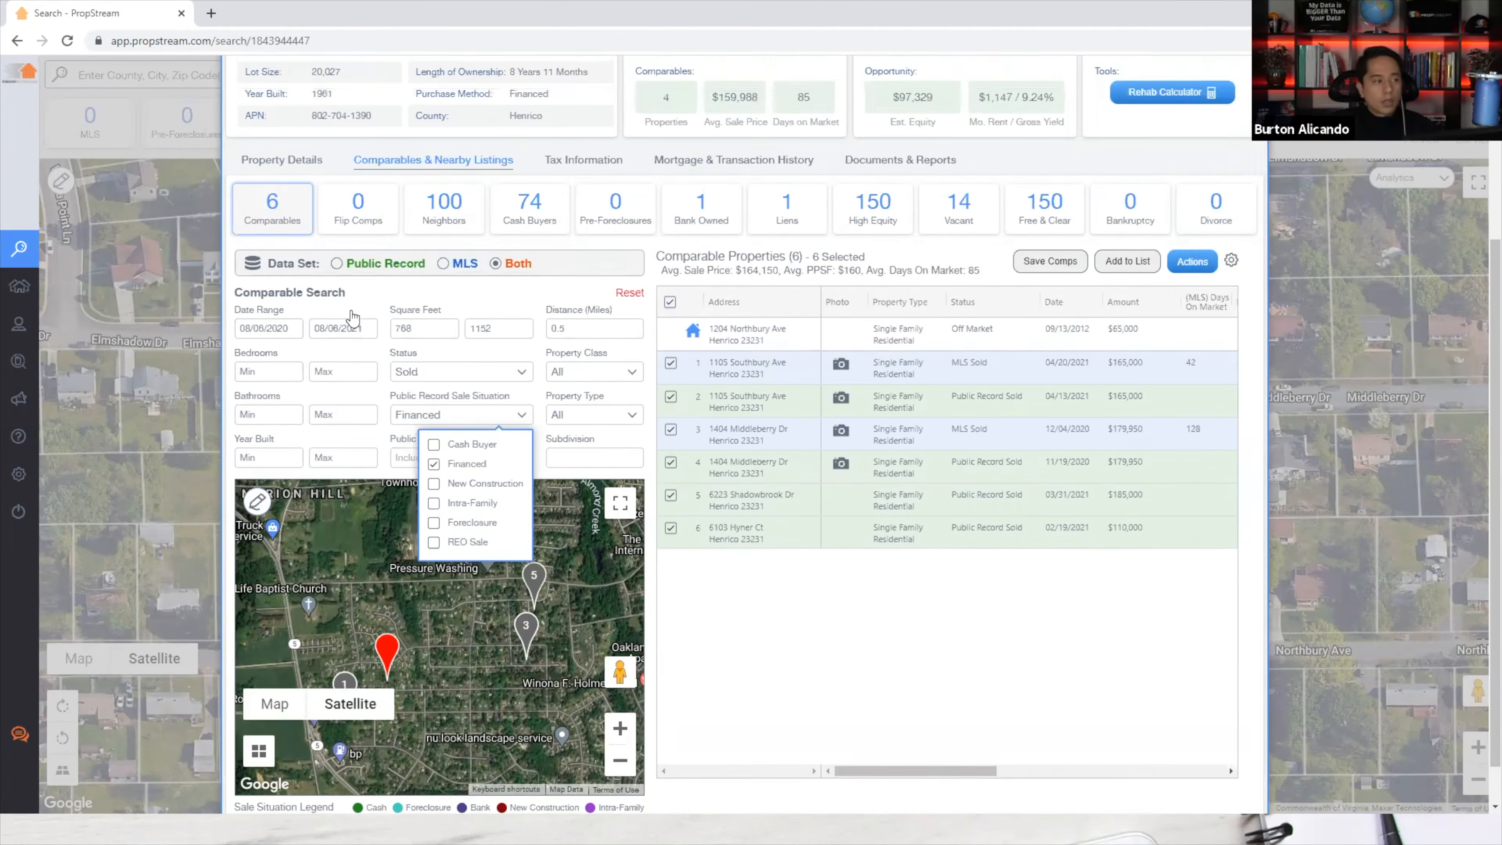
left_click_drag(379, 147, 313, 158)
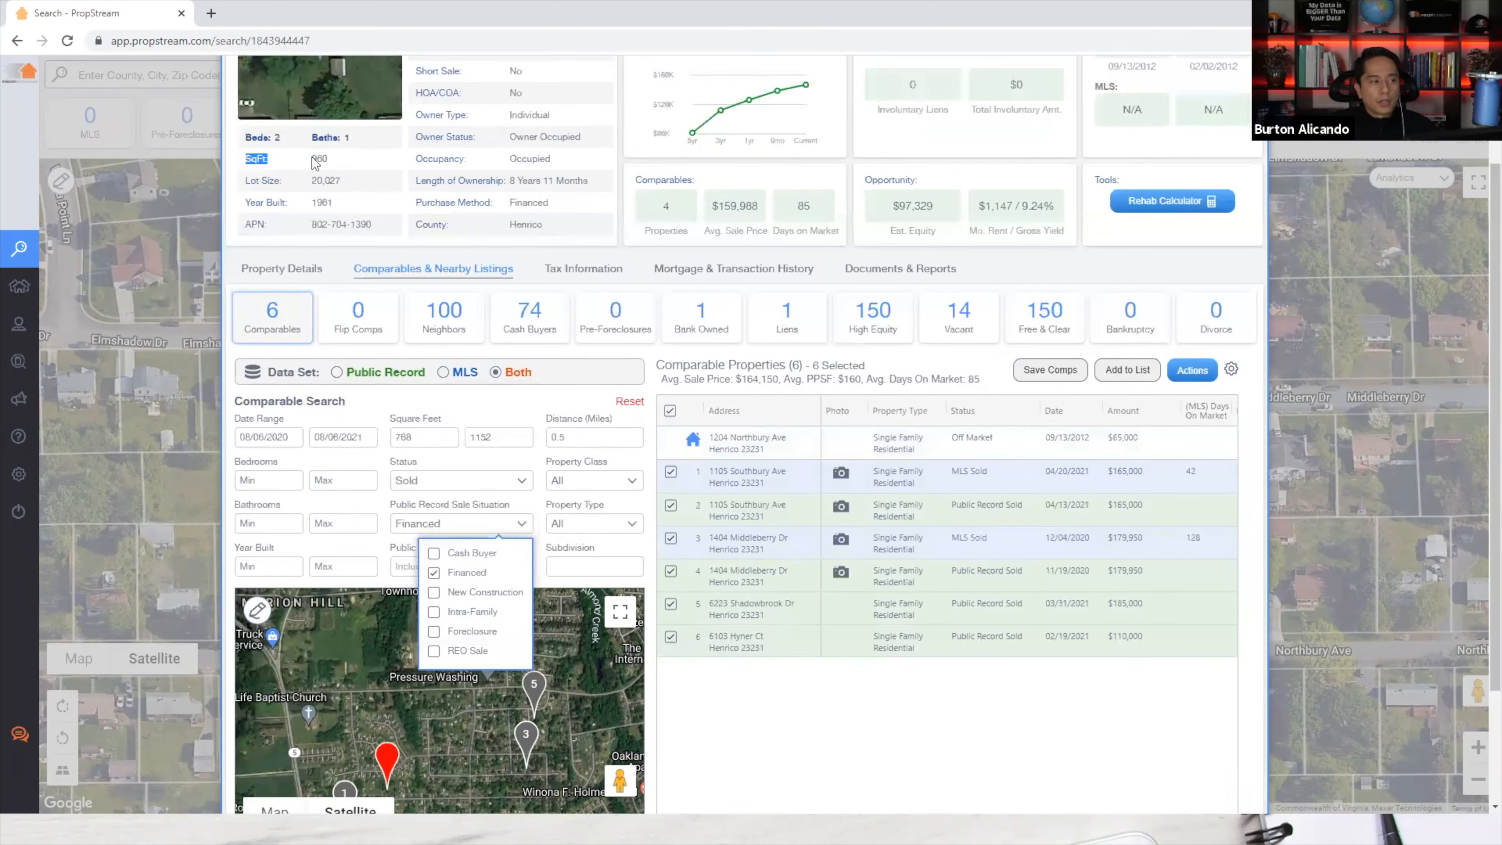
left_click(338, 158)
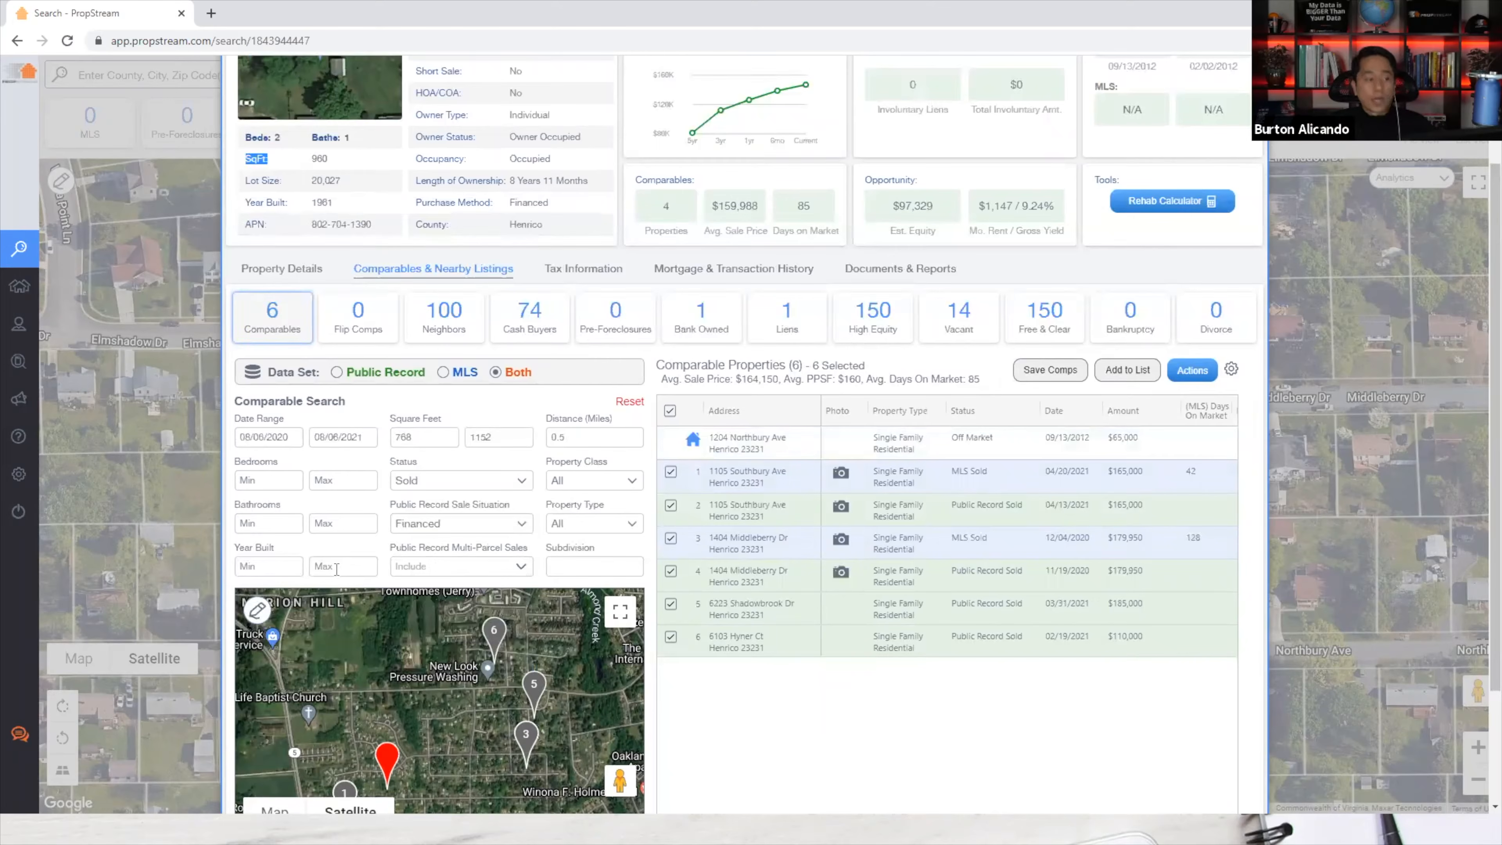
left_click(271, 487)
type("2")
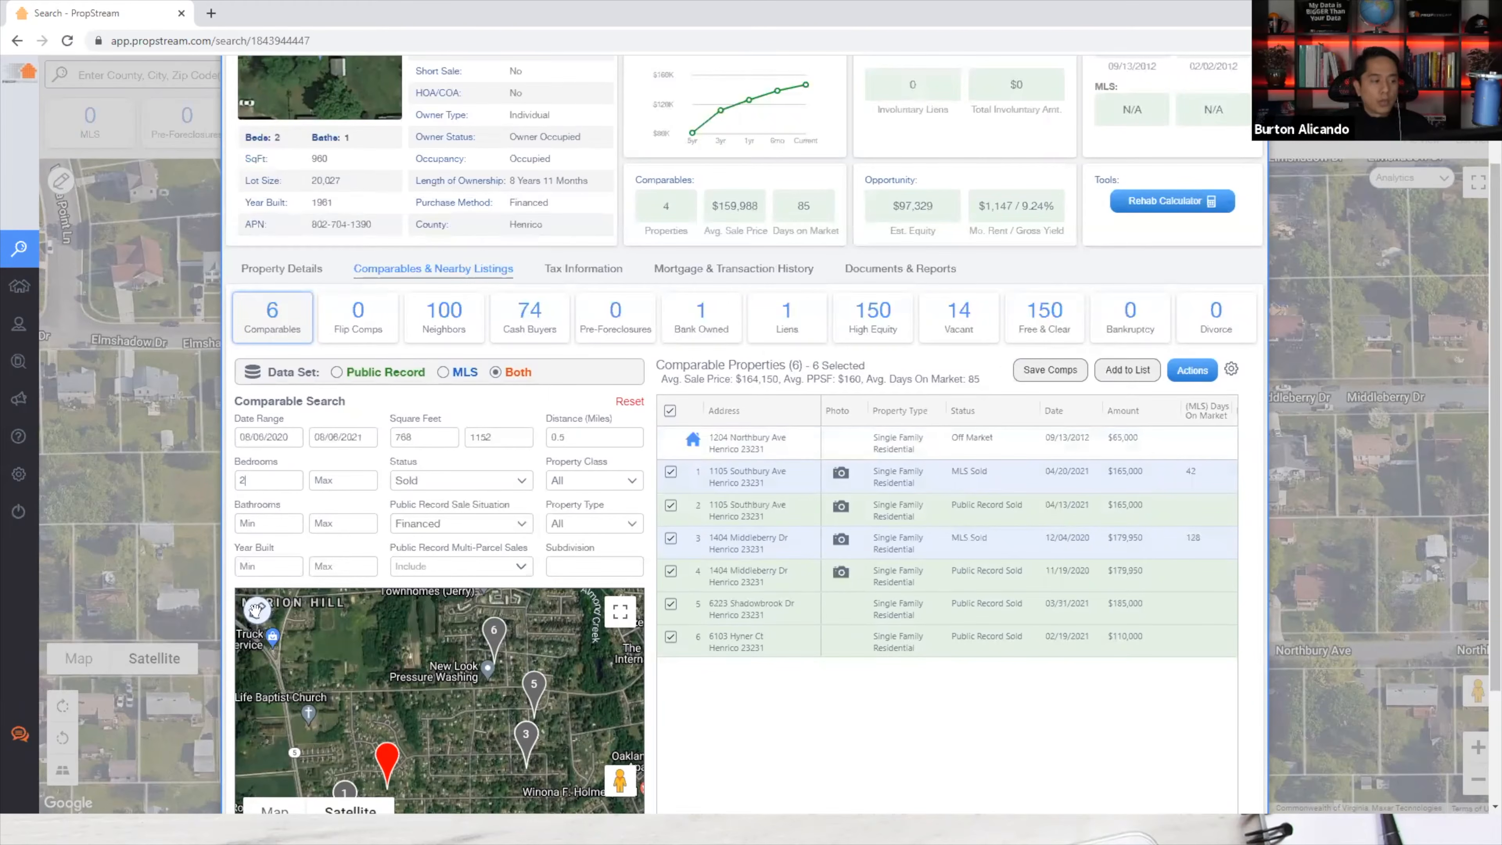
left_click(279, 524)
type("15")
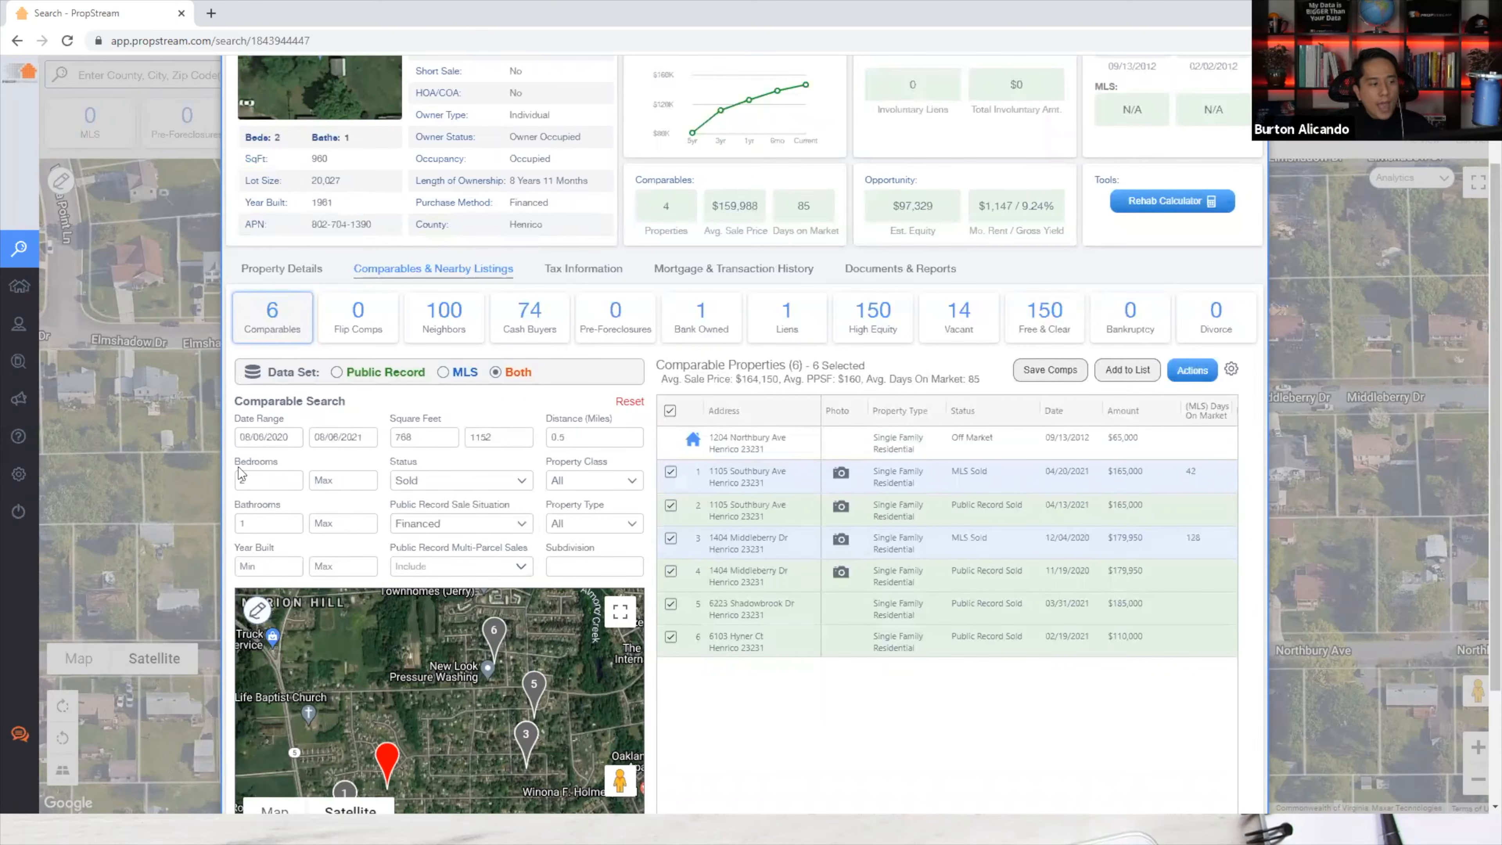
type("2")
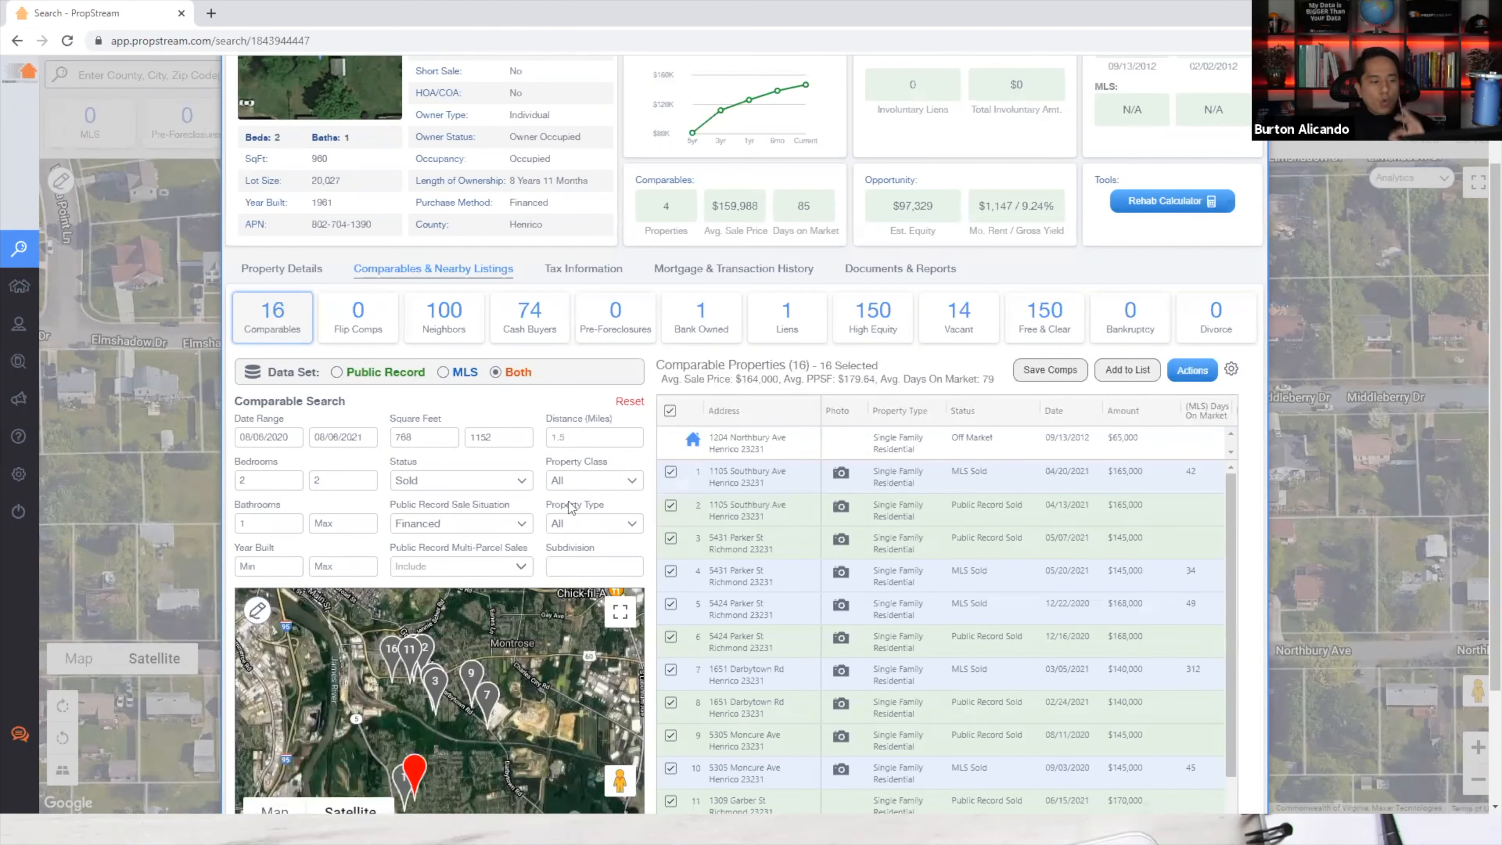
double_click(585, 439)
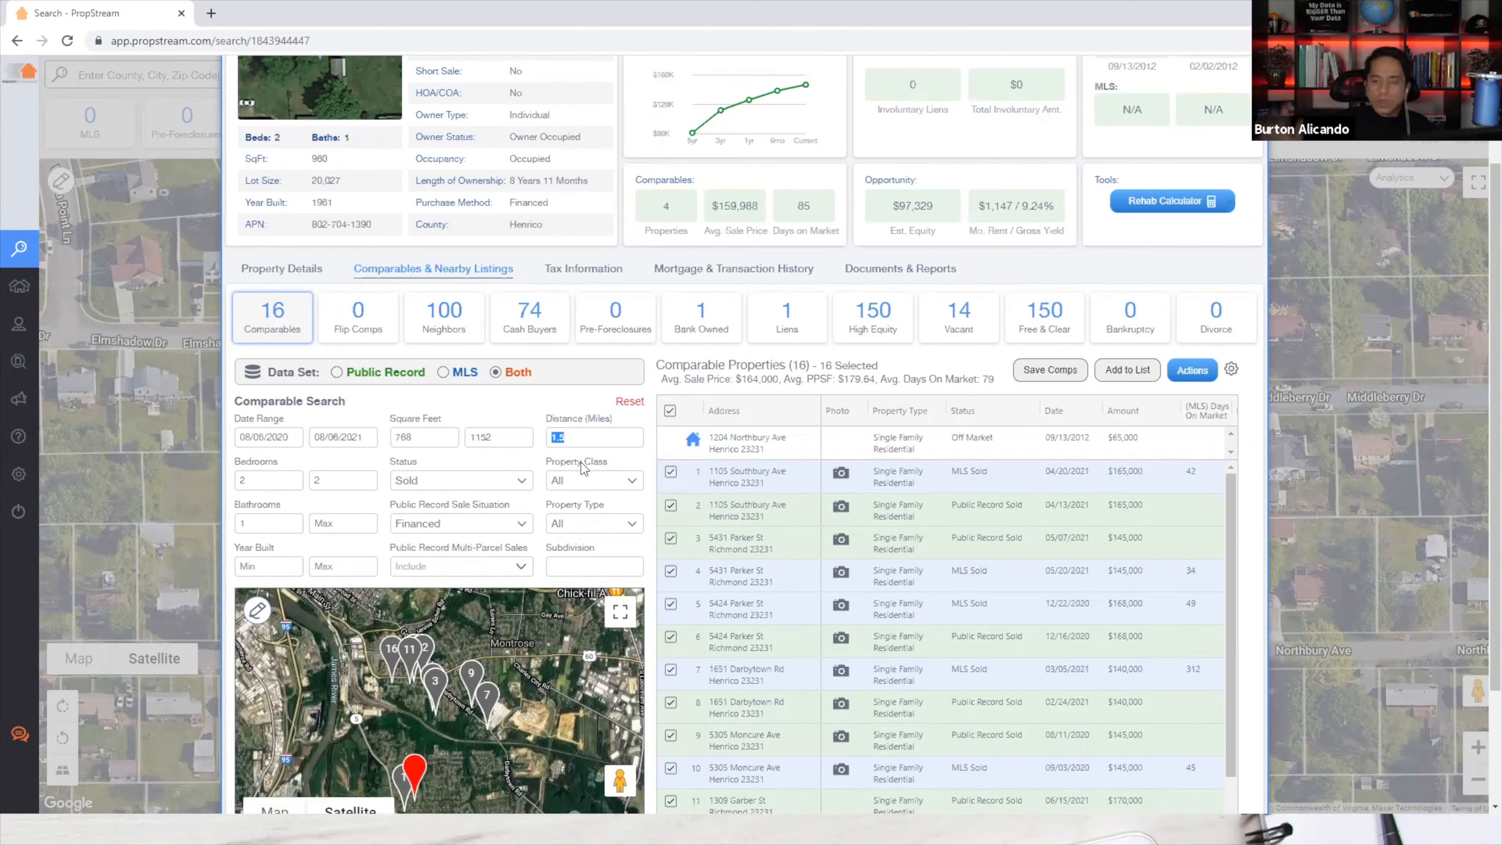
Enter 0.5 miles as the distance and set the date range start to 01/01/2020.
type("0.5")
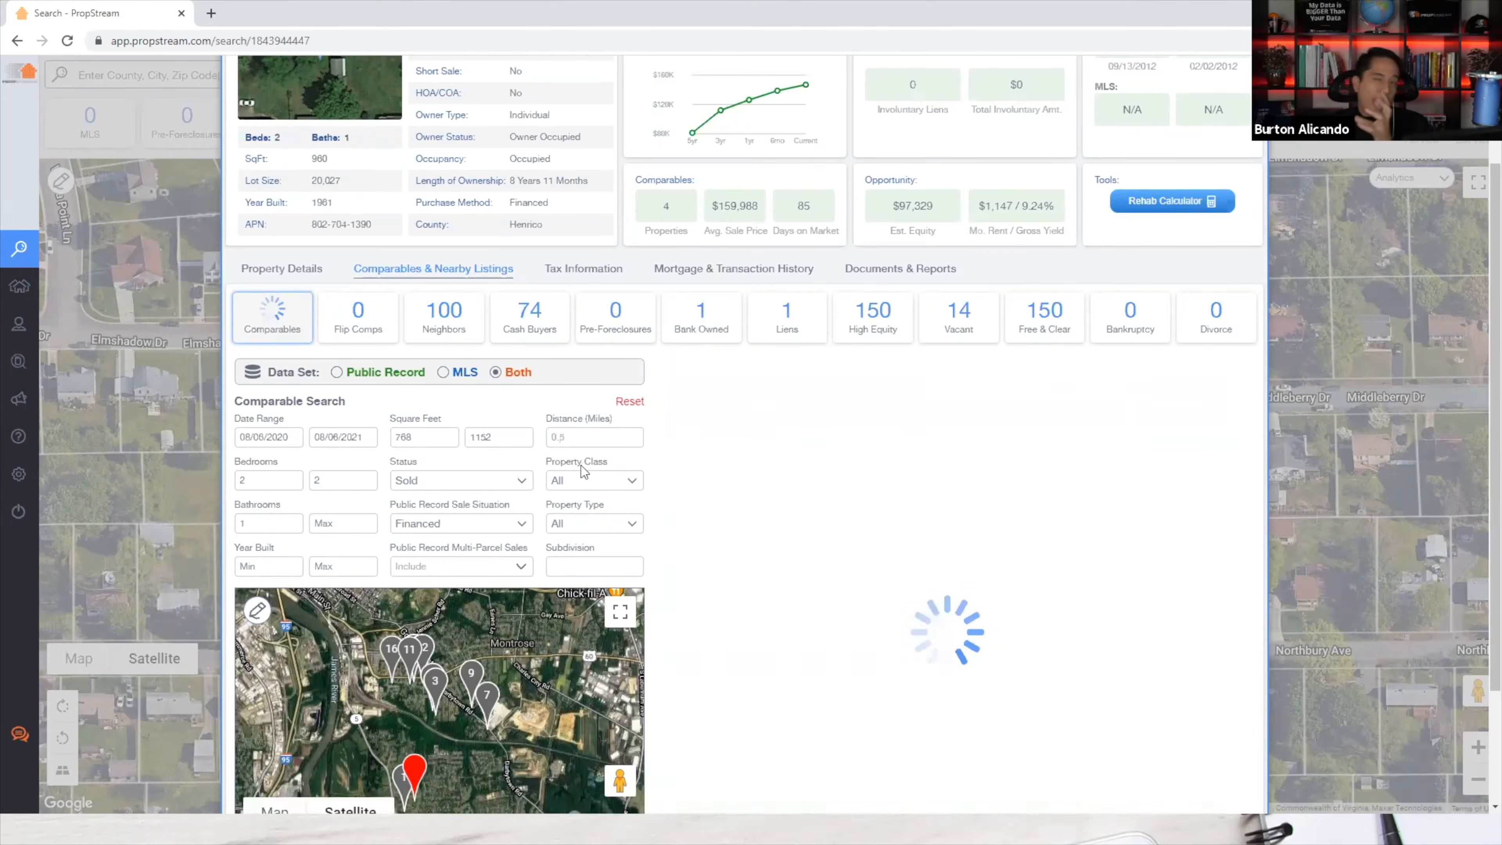
left_click_drag(597, 435, 550, 437)
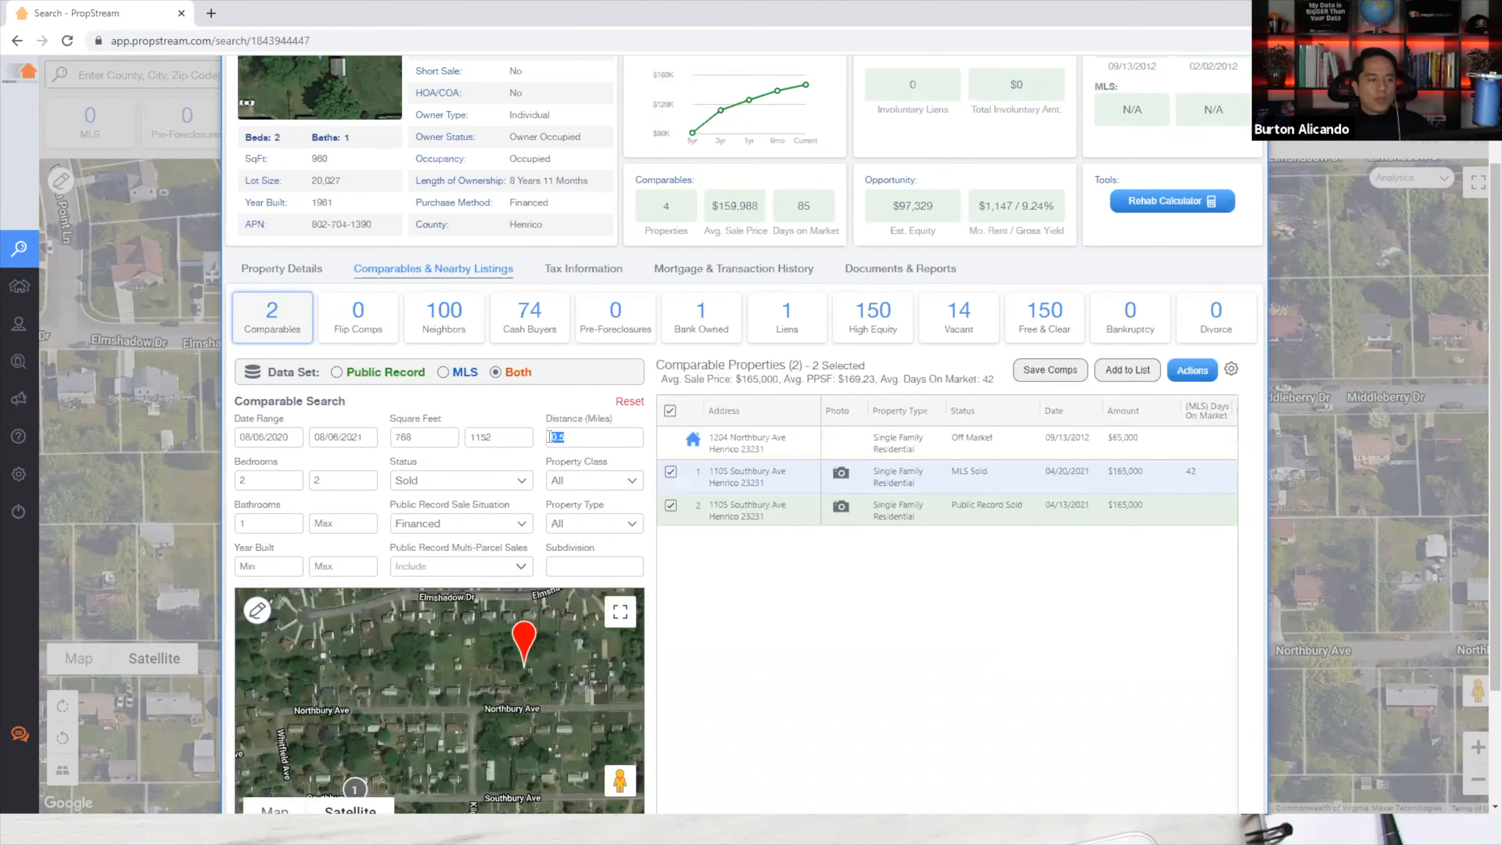
left_click(276, 436)
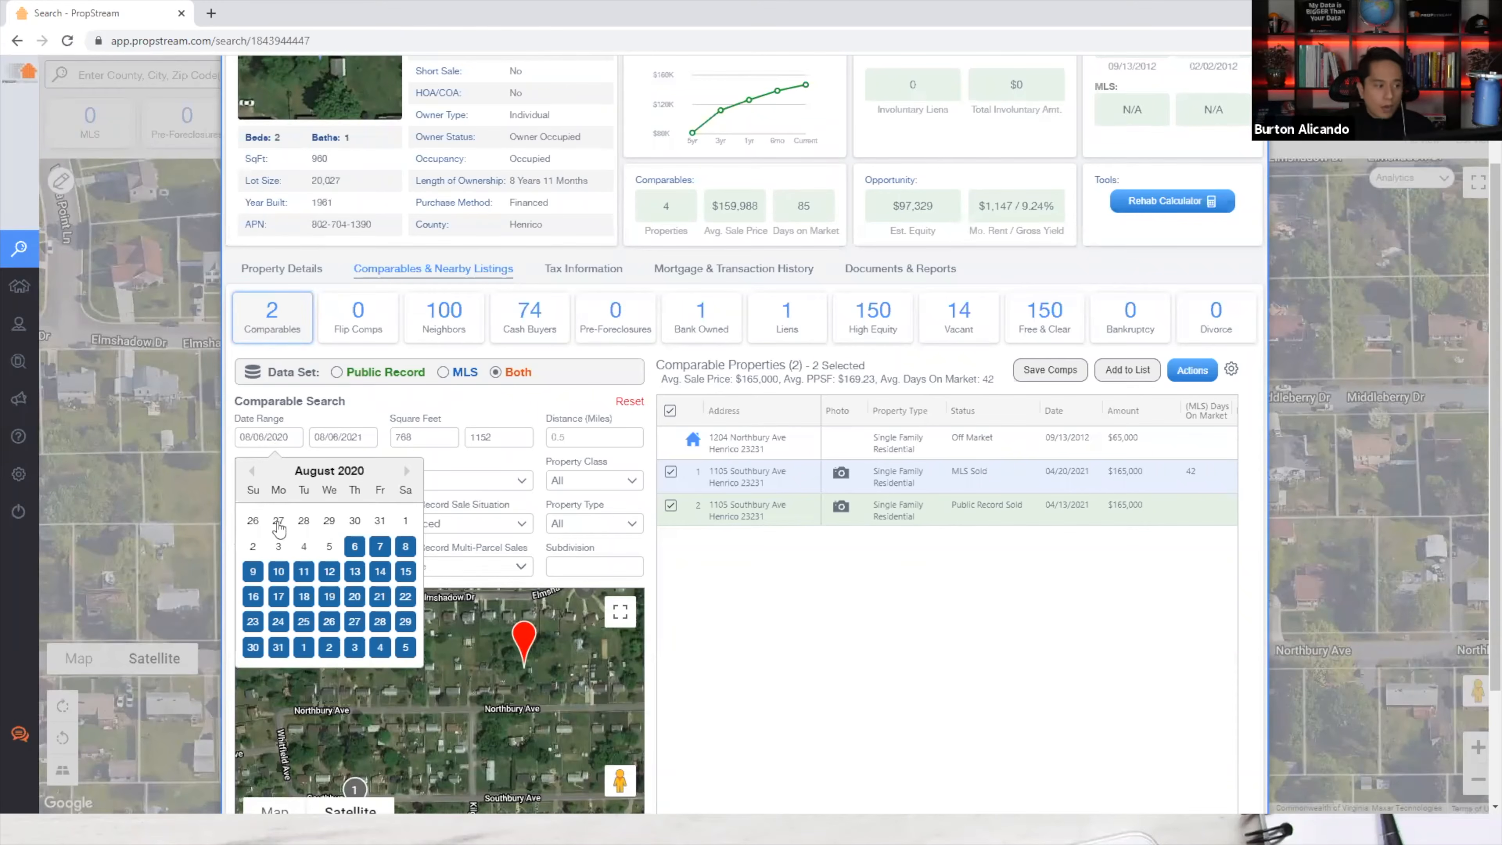
left_click(252, 471)
left_click(252, 471)
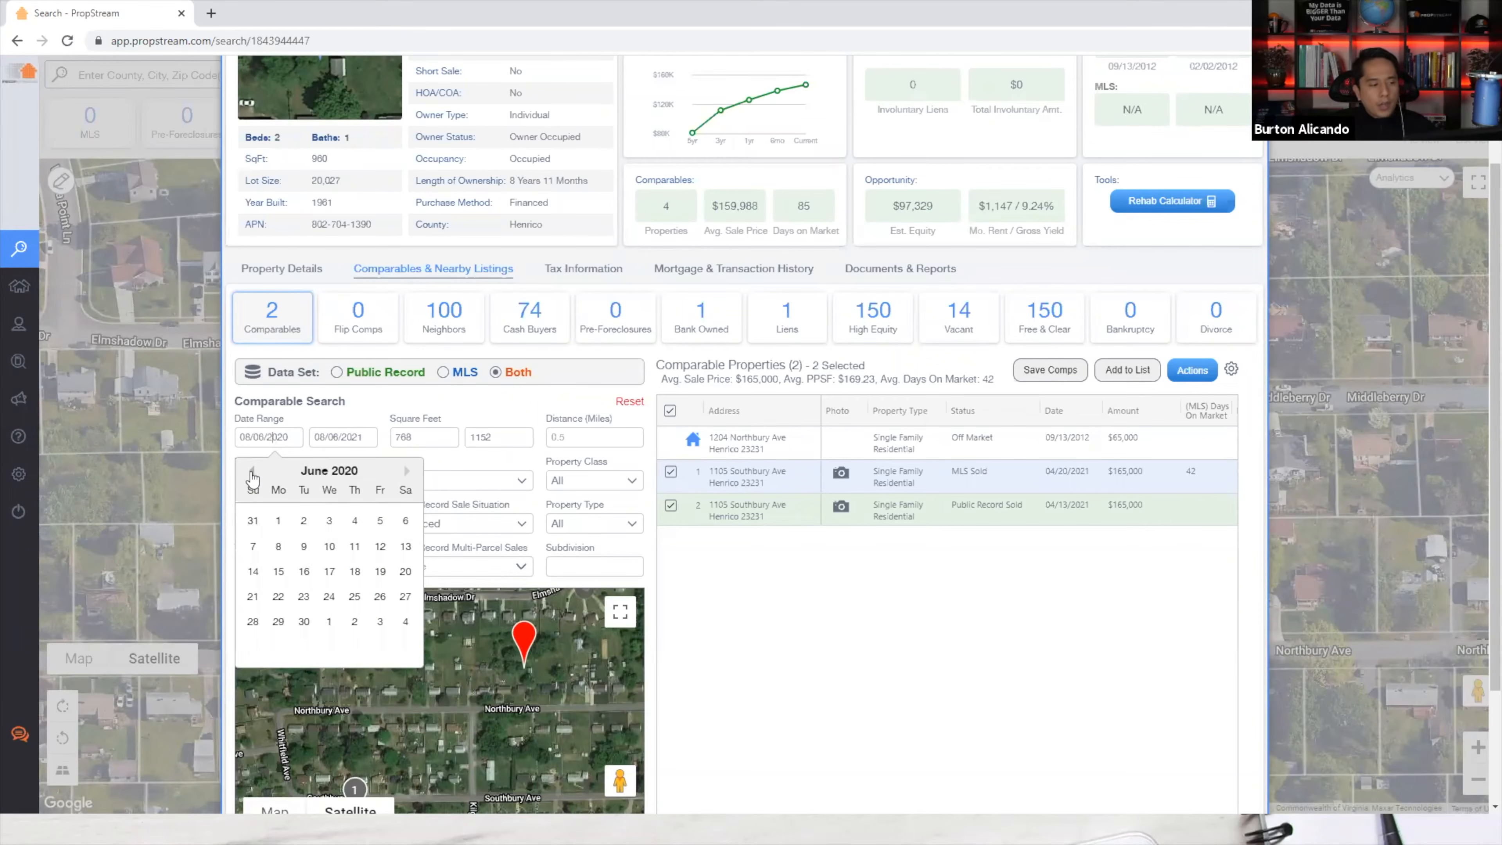
left_click(252, 471)
left_click(252, 471)
left_click(252, 471)
left_click(252, 471)
left_click(252, 471)
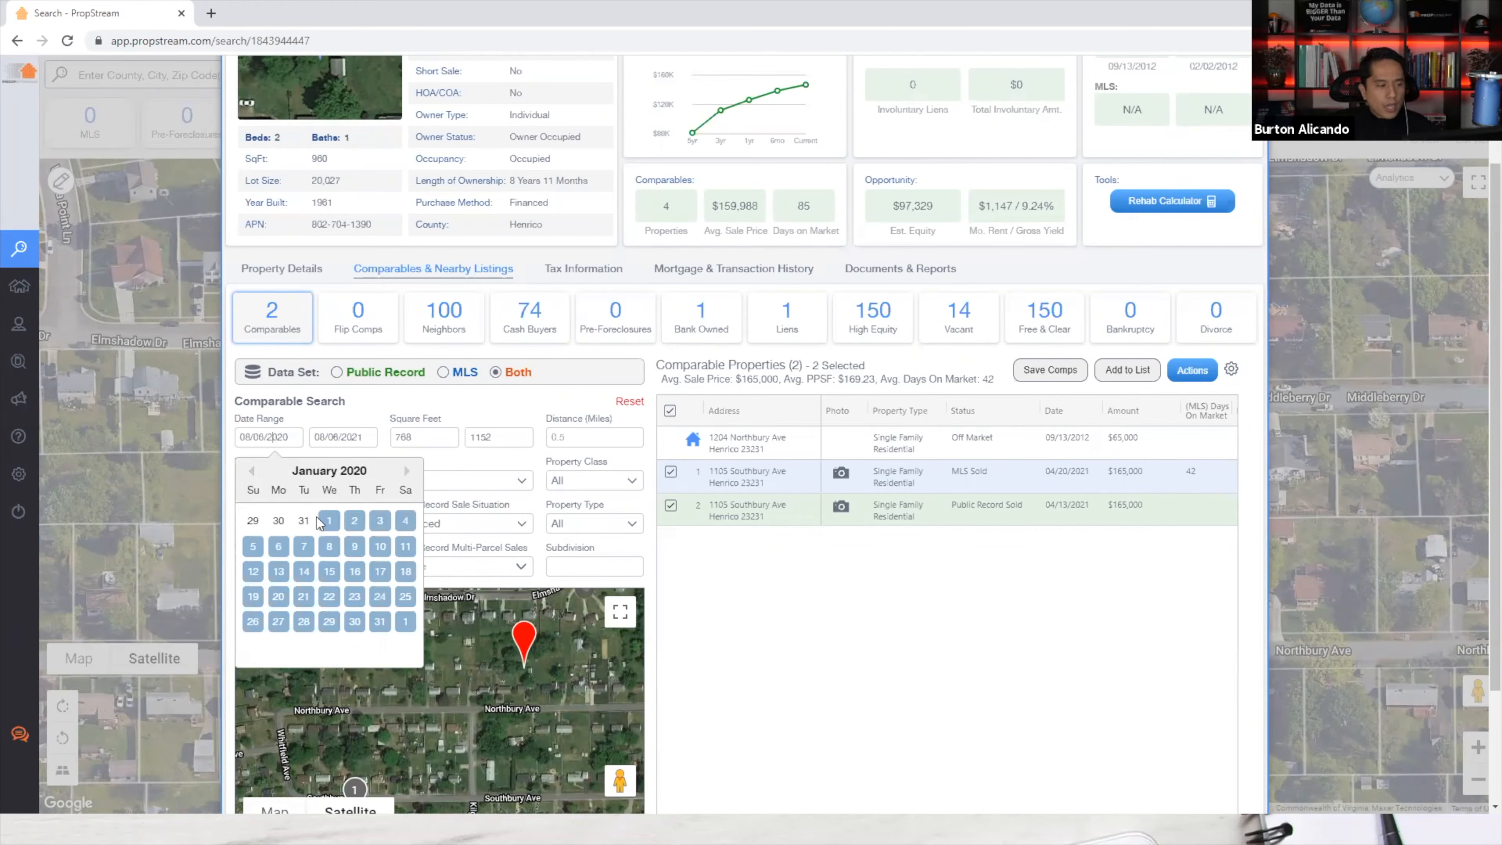
left_click(335, 518)
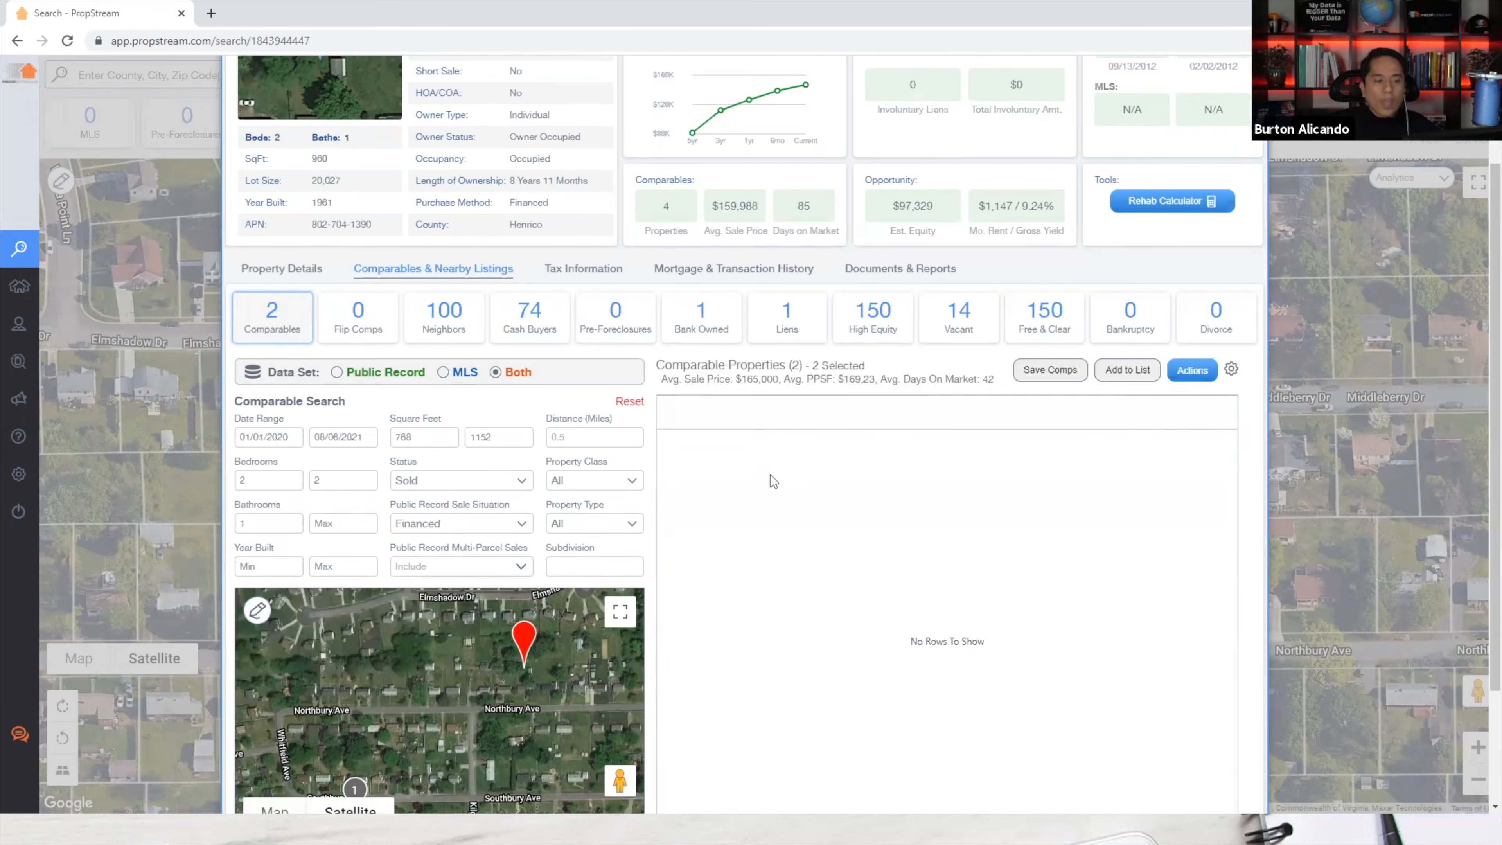
Change the search radius to 1 mile and shift the map to show more comps.
double_click(588, 442)
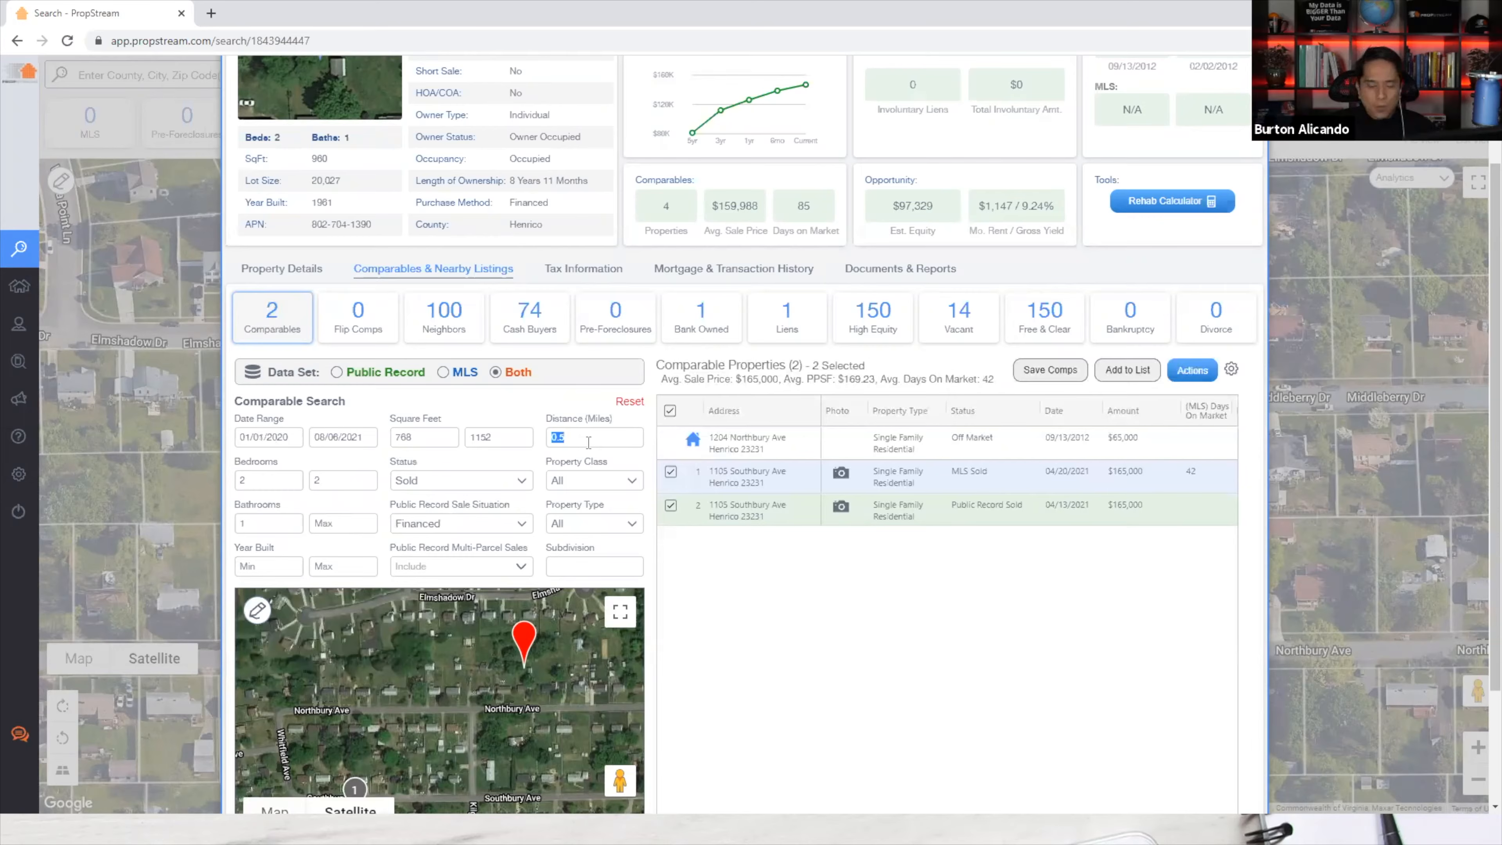
type("1")
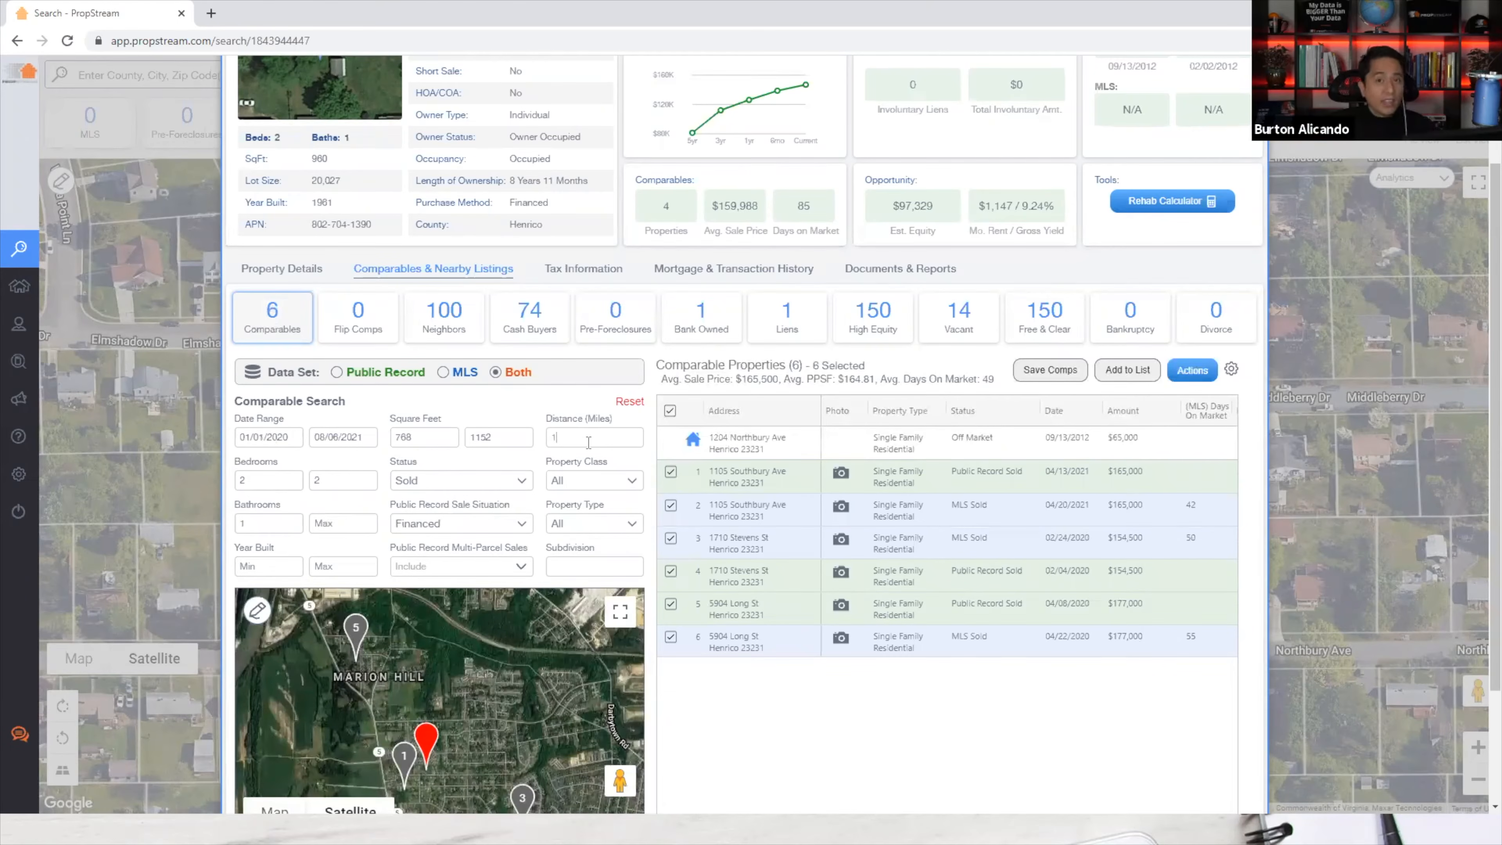
left_click_drag(462, 695, 492, 668)
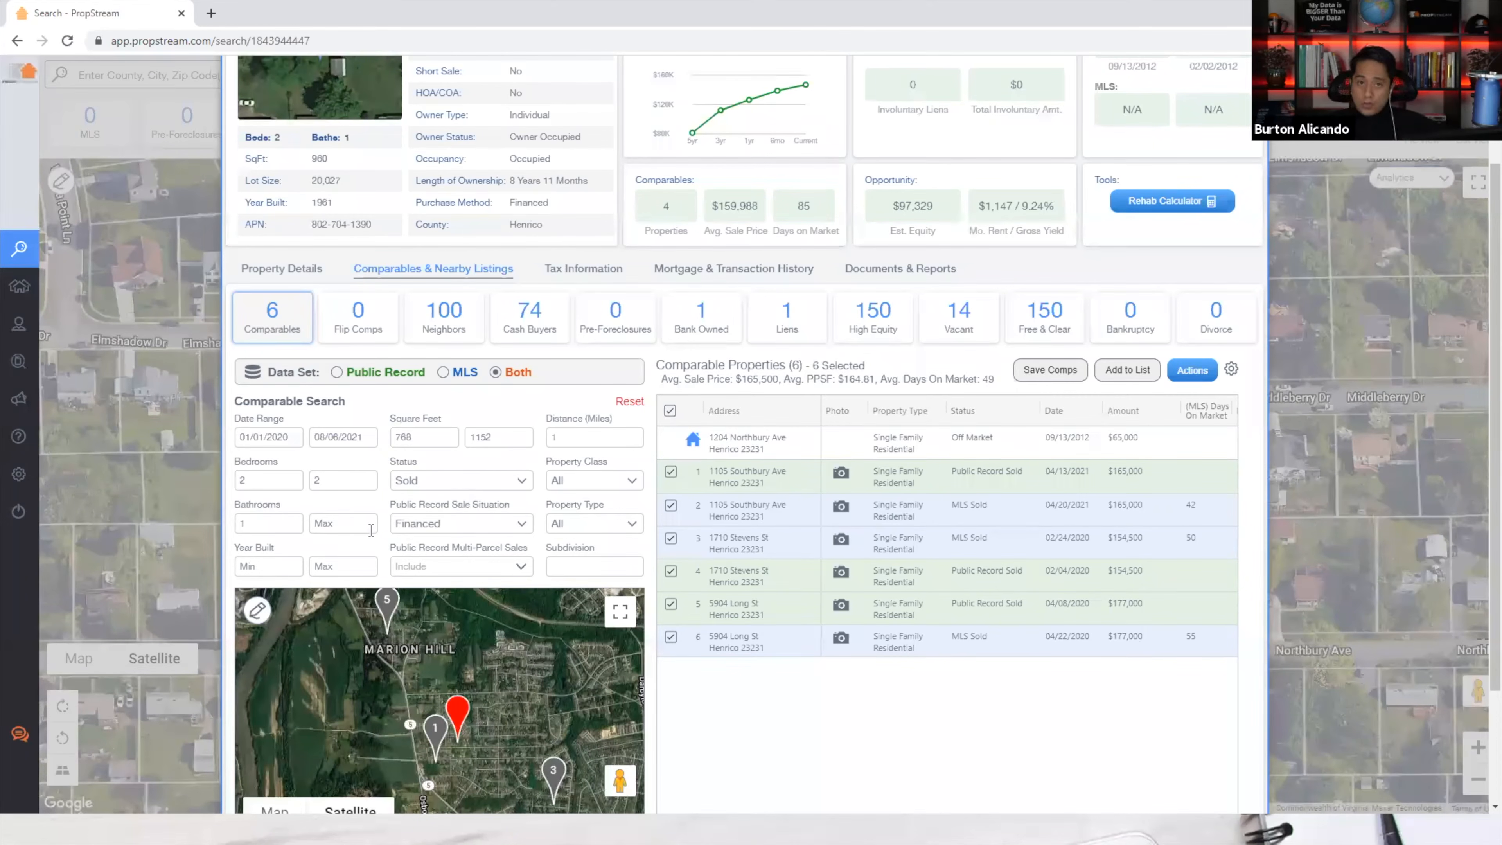
Filter comps to the Residential property class and Single Family type, then scan the table sideways.
left_click(559, 481)
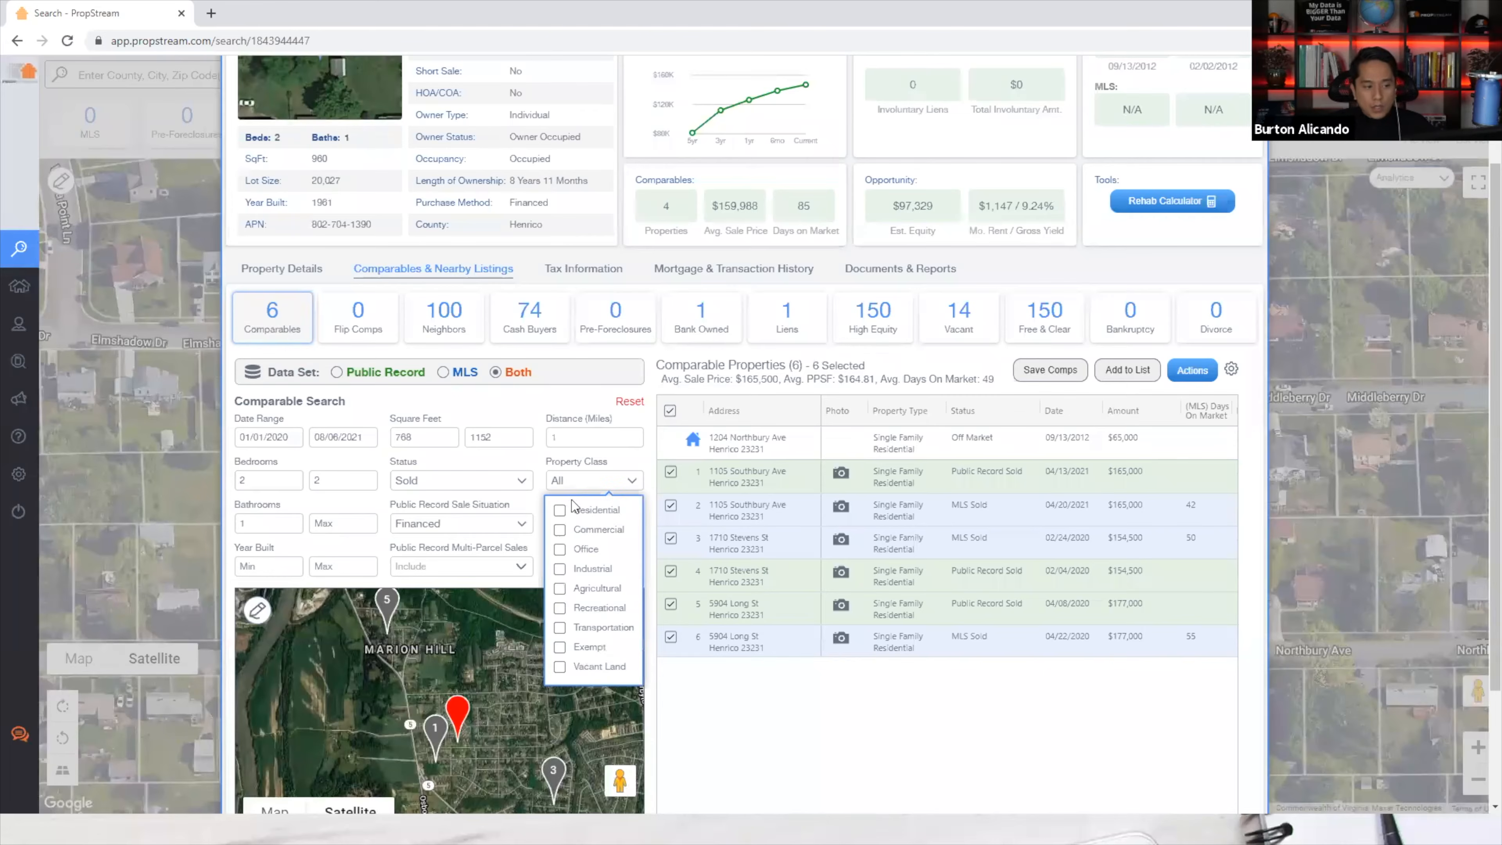
left_click(577, 511)
left_click(585, 524)
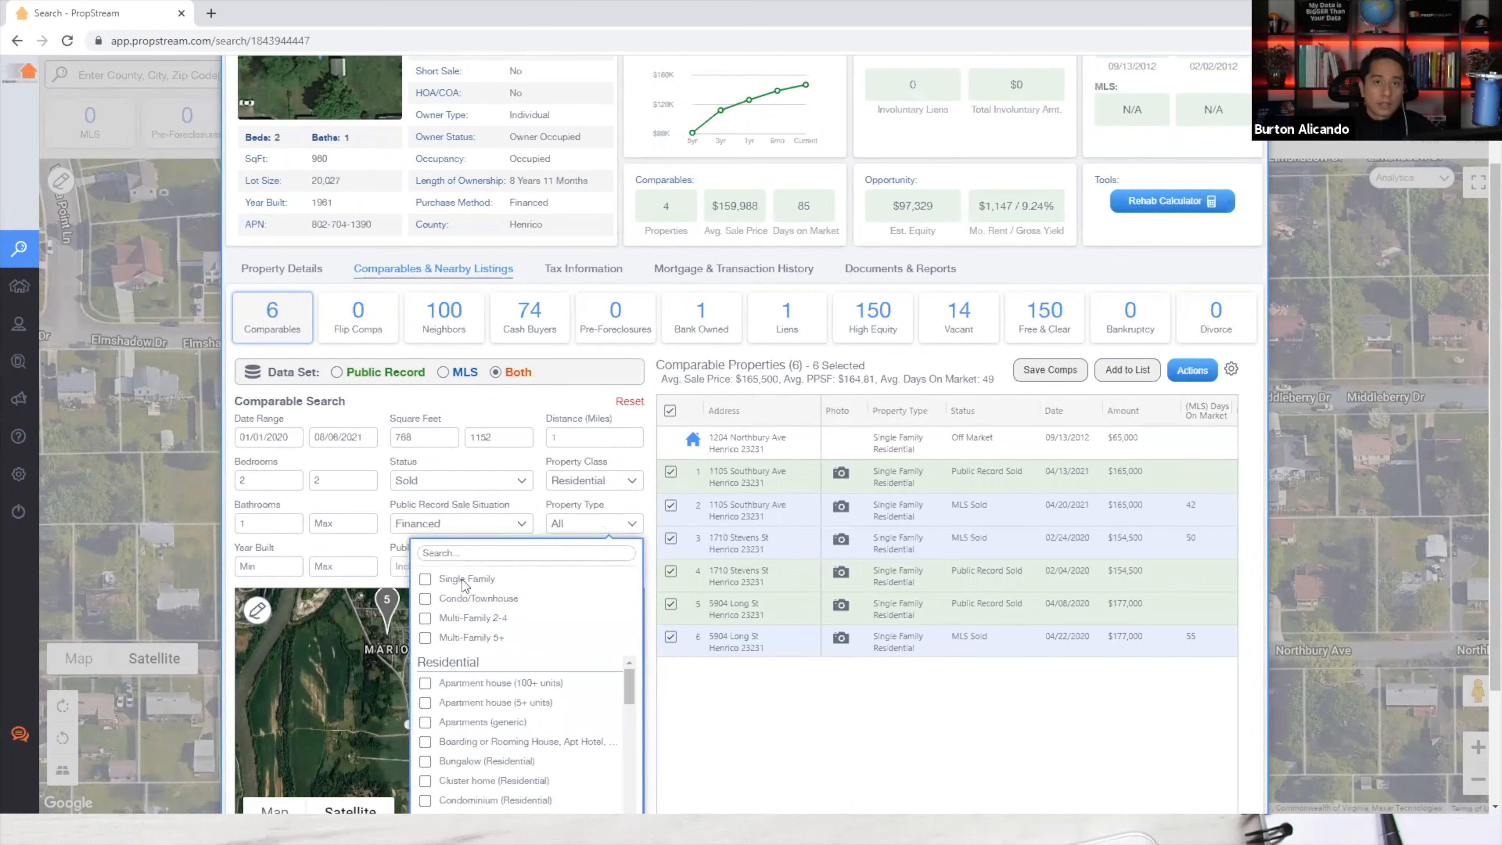
left_click(463, 578)
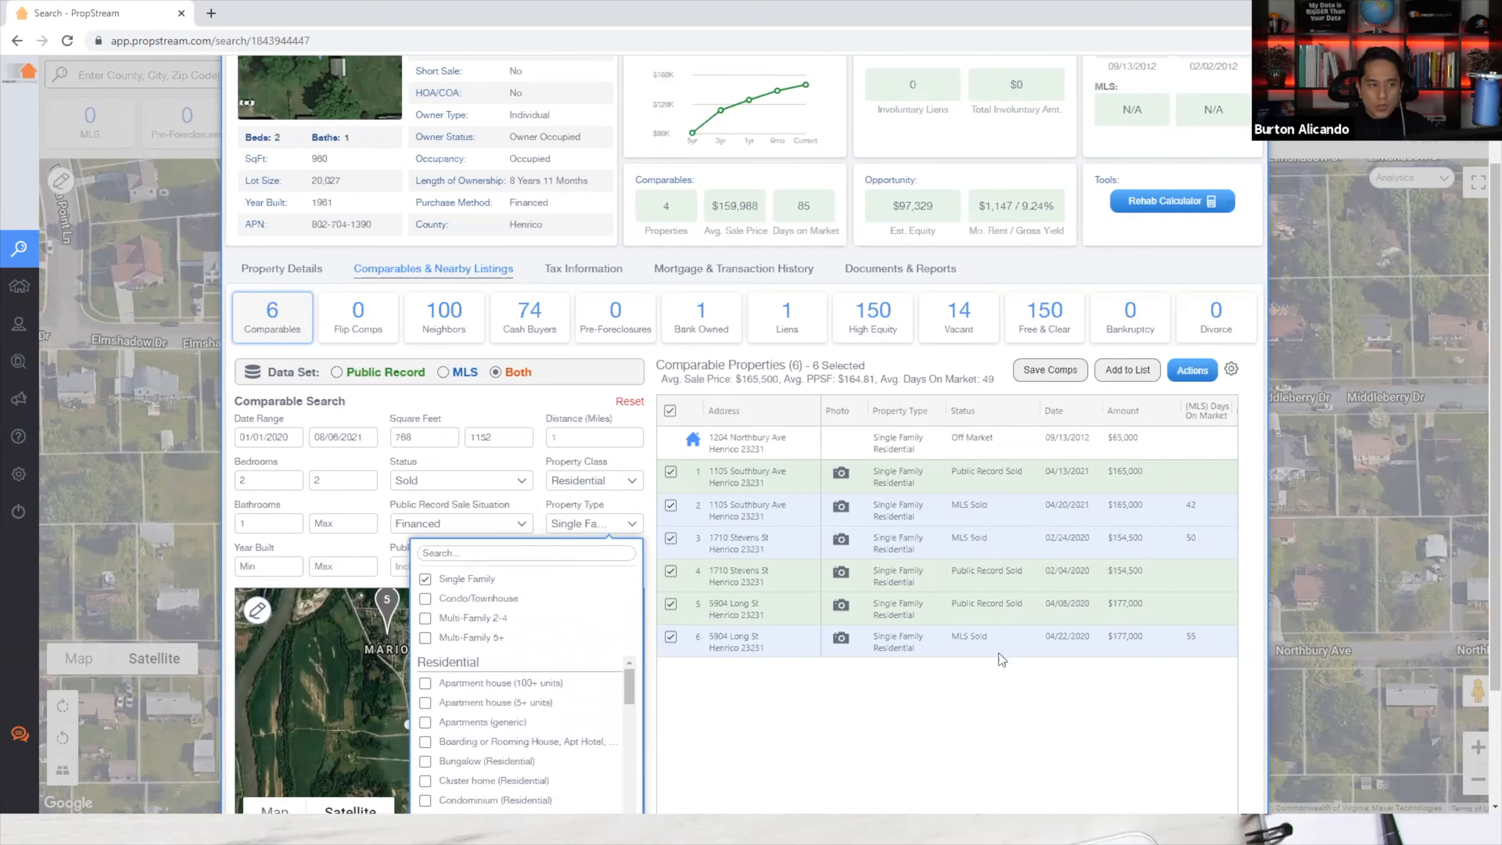
left_click(999, 657)
scroll(976, 710, "right", 3)
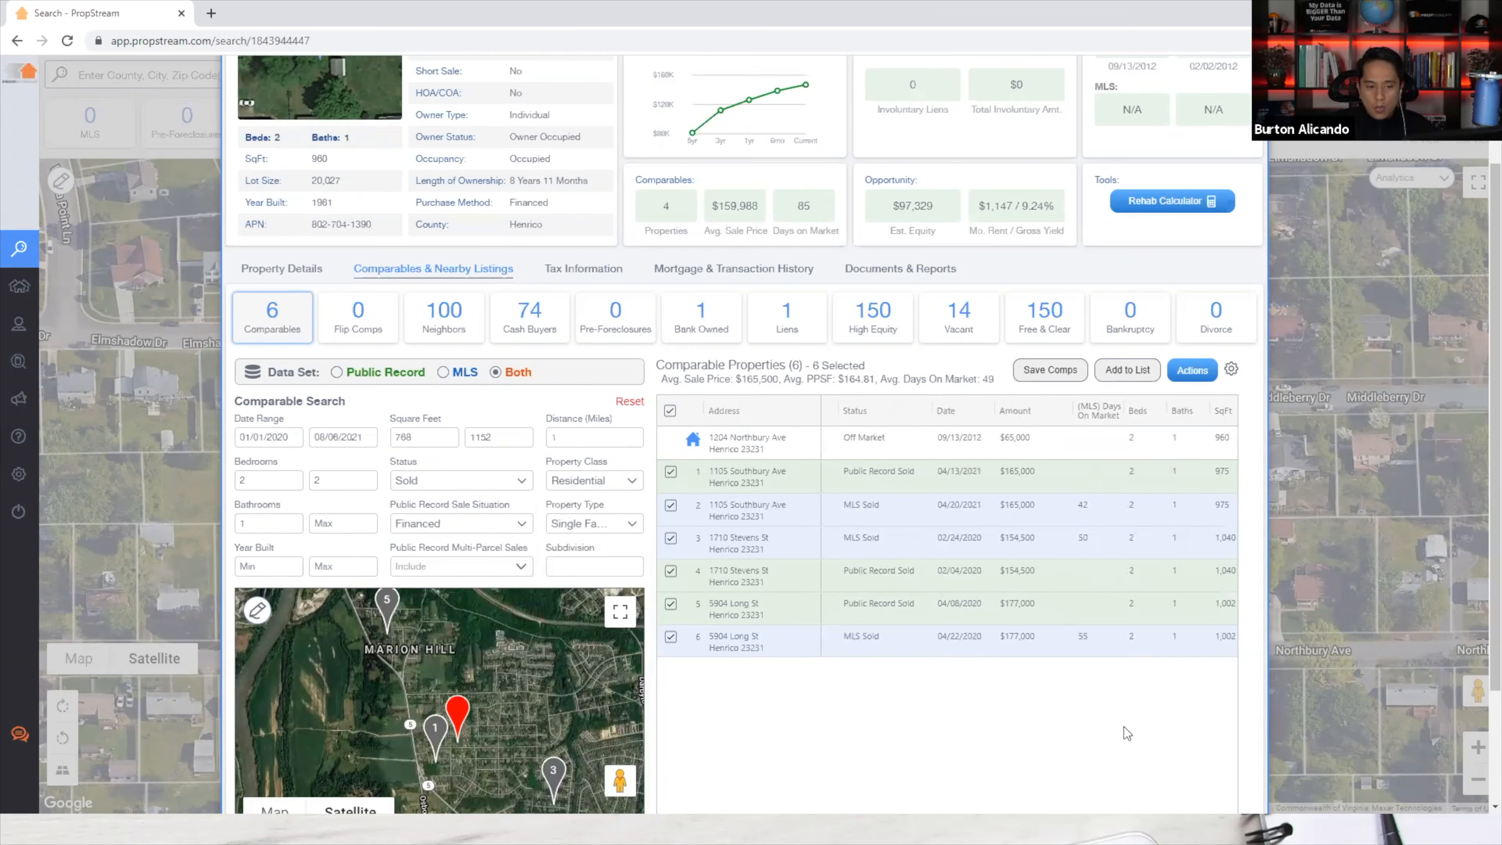
scroll(1126, 734, "right", 3)
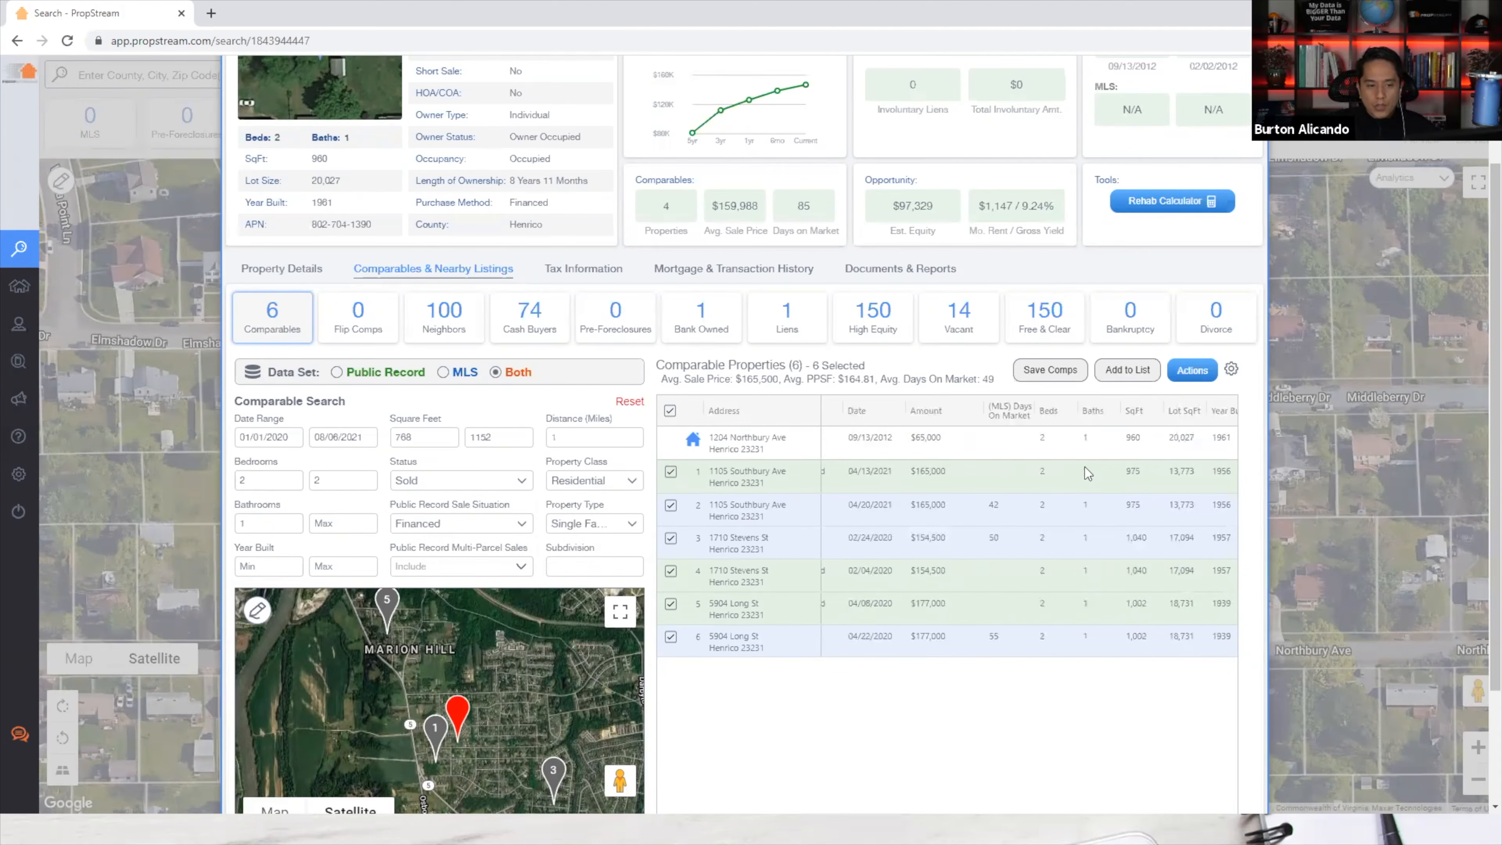
scroll(1124, 728, "left", 3)
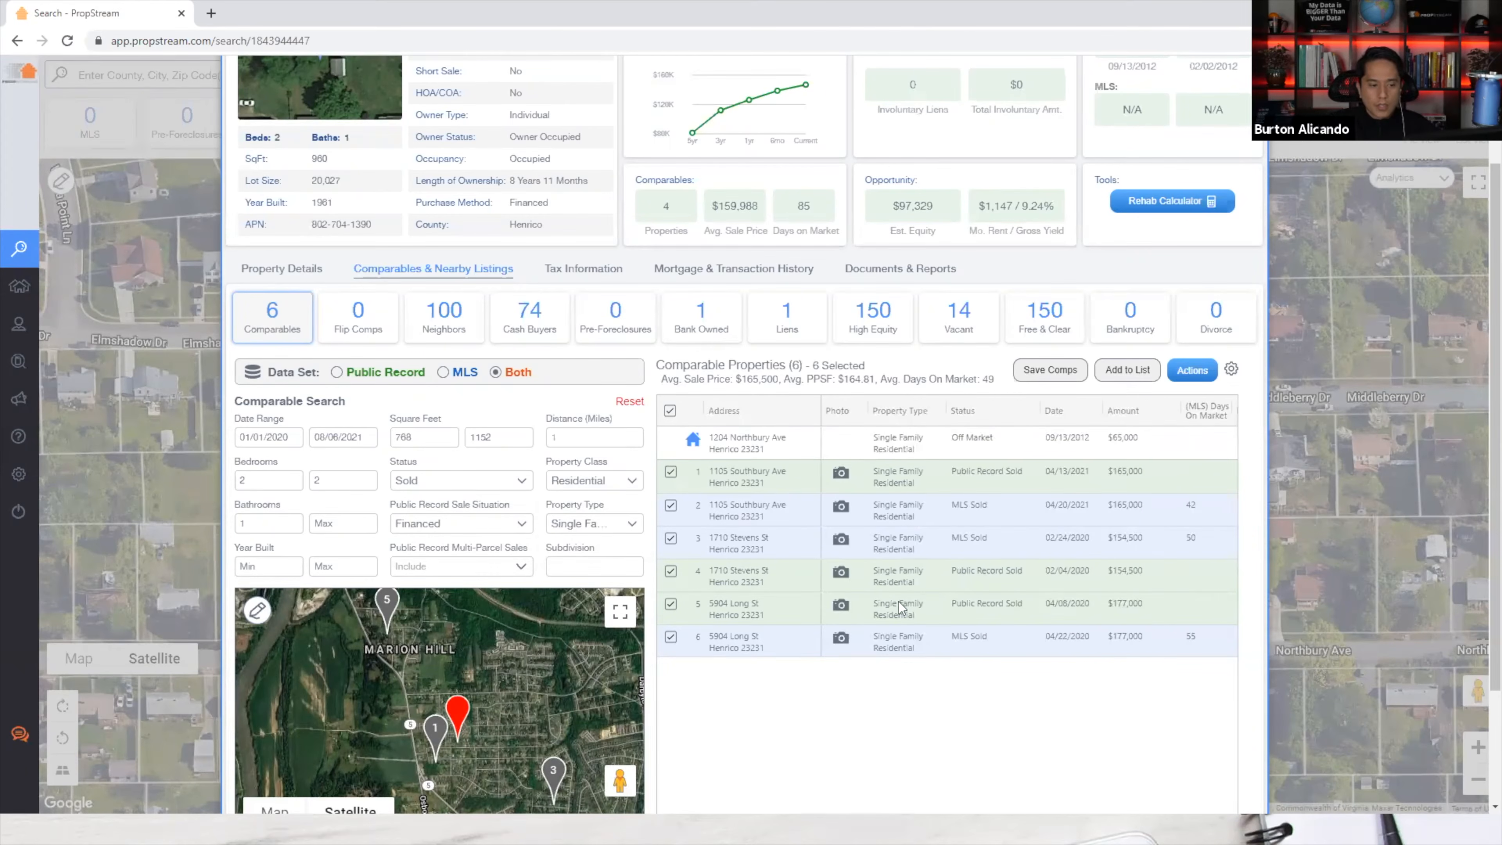
left_click(846, 510)
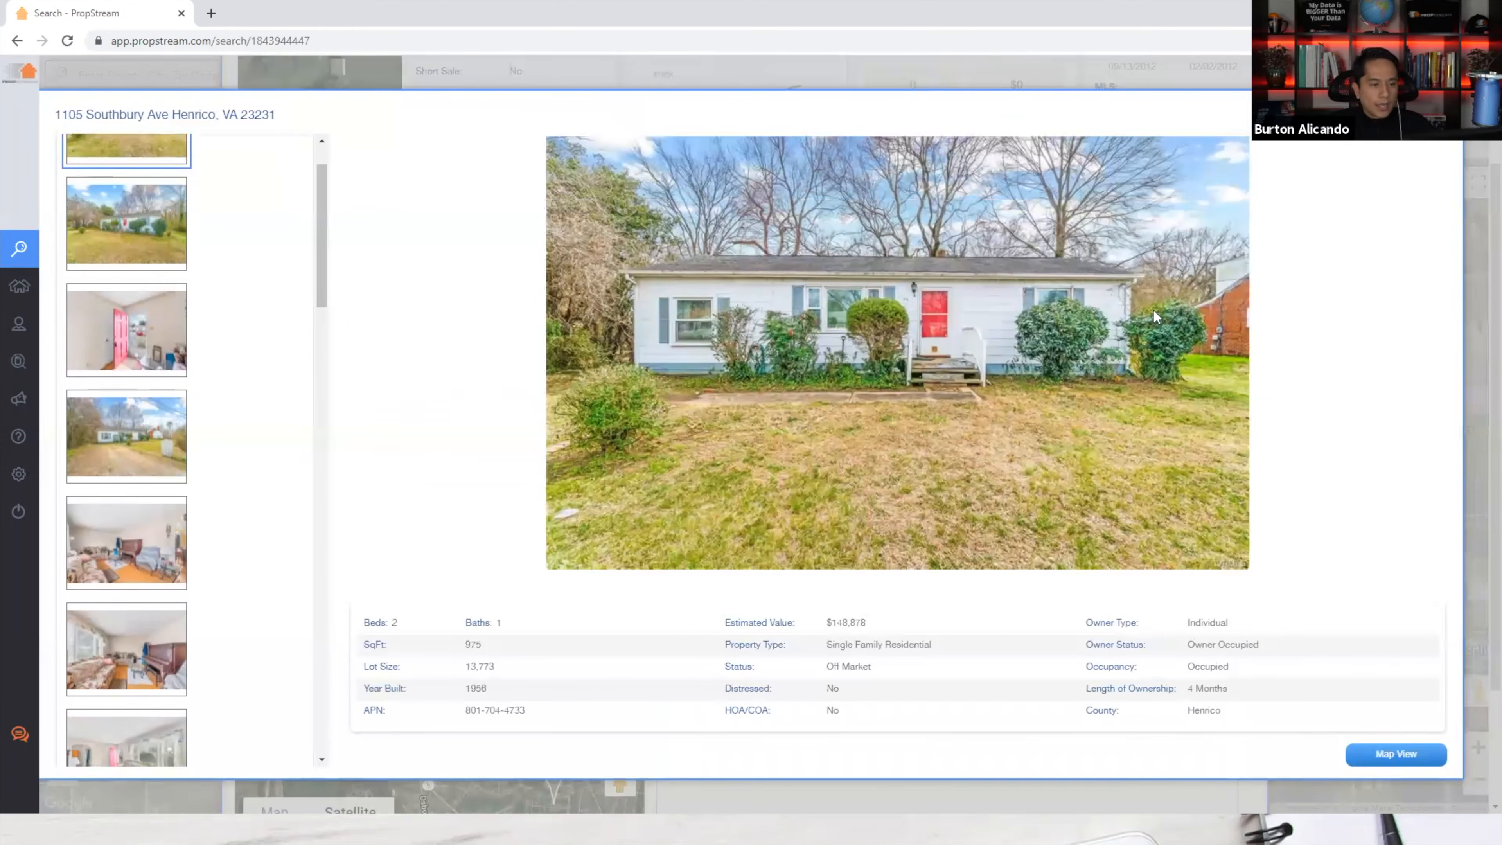
key("Escape")
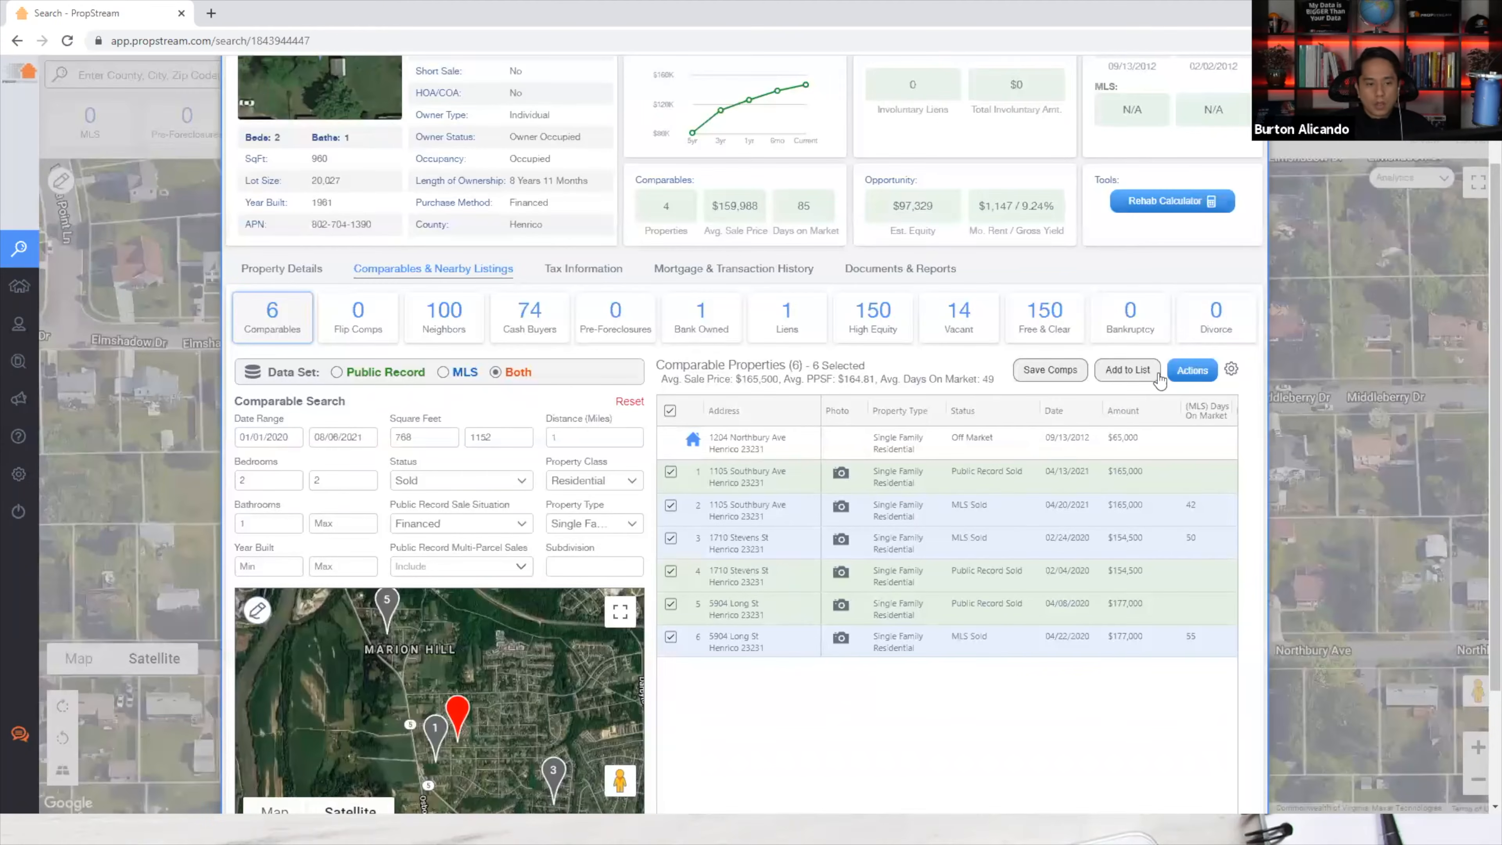
left_click(848, 602)
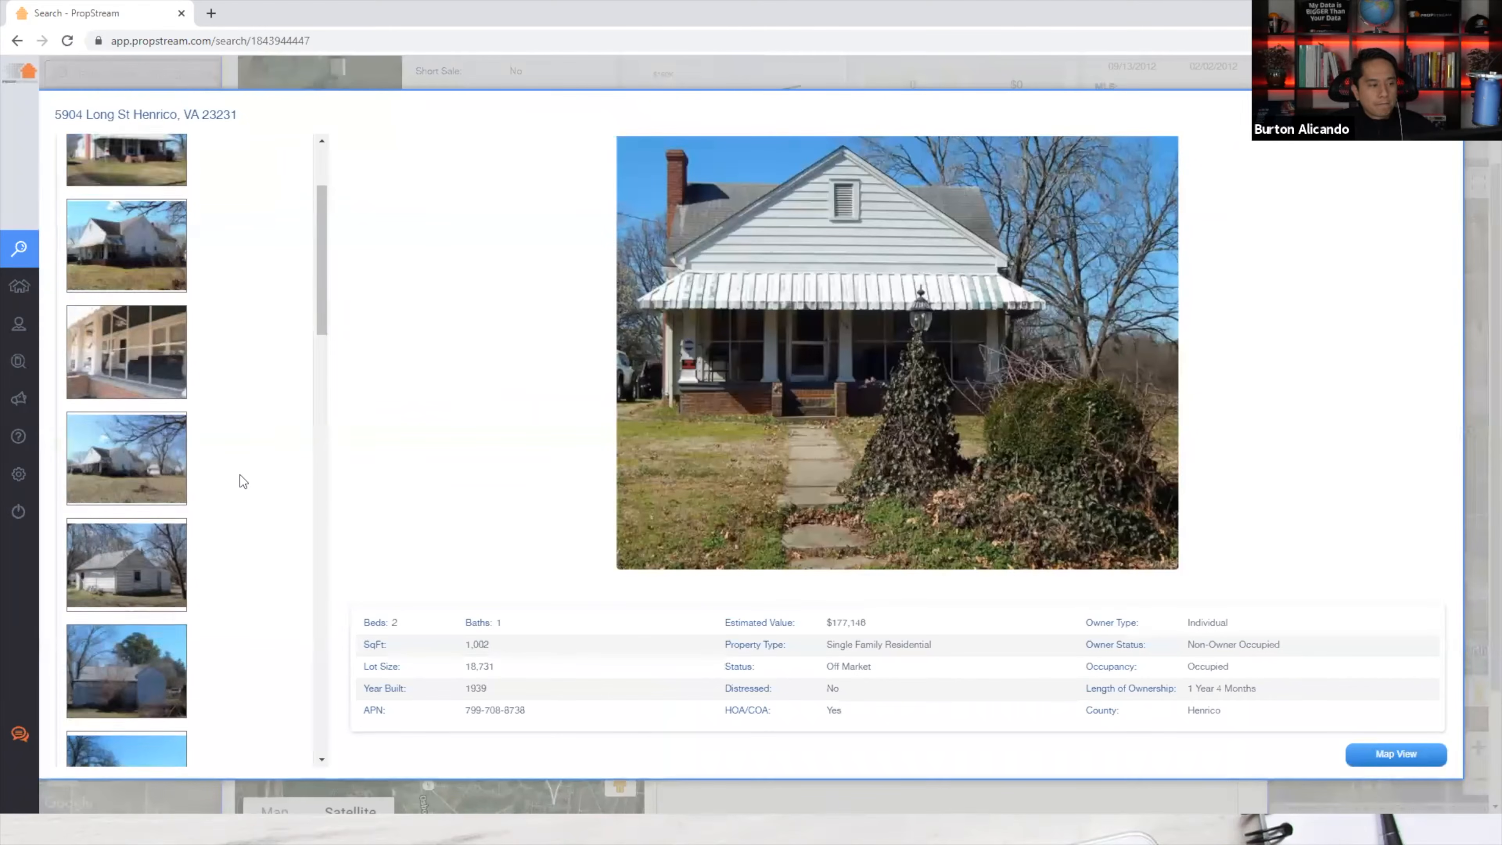
scroll(239, 482, "down", 1)
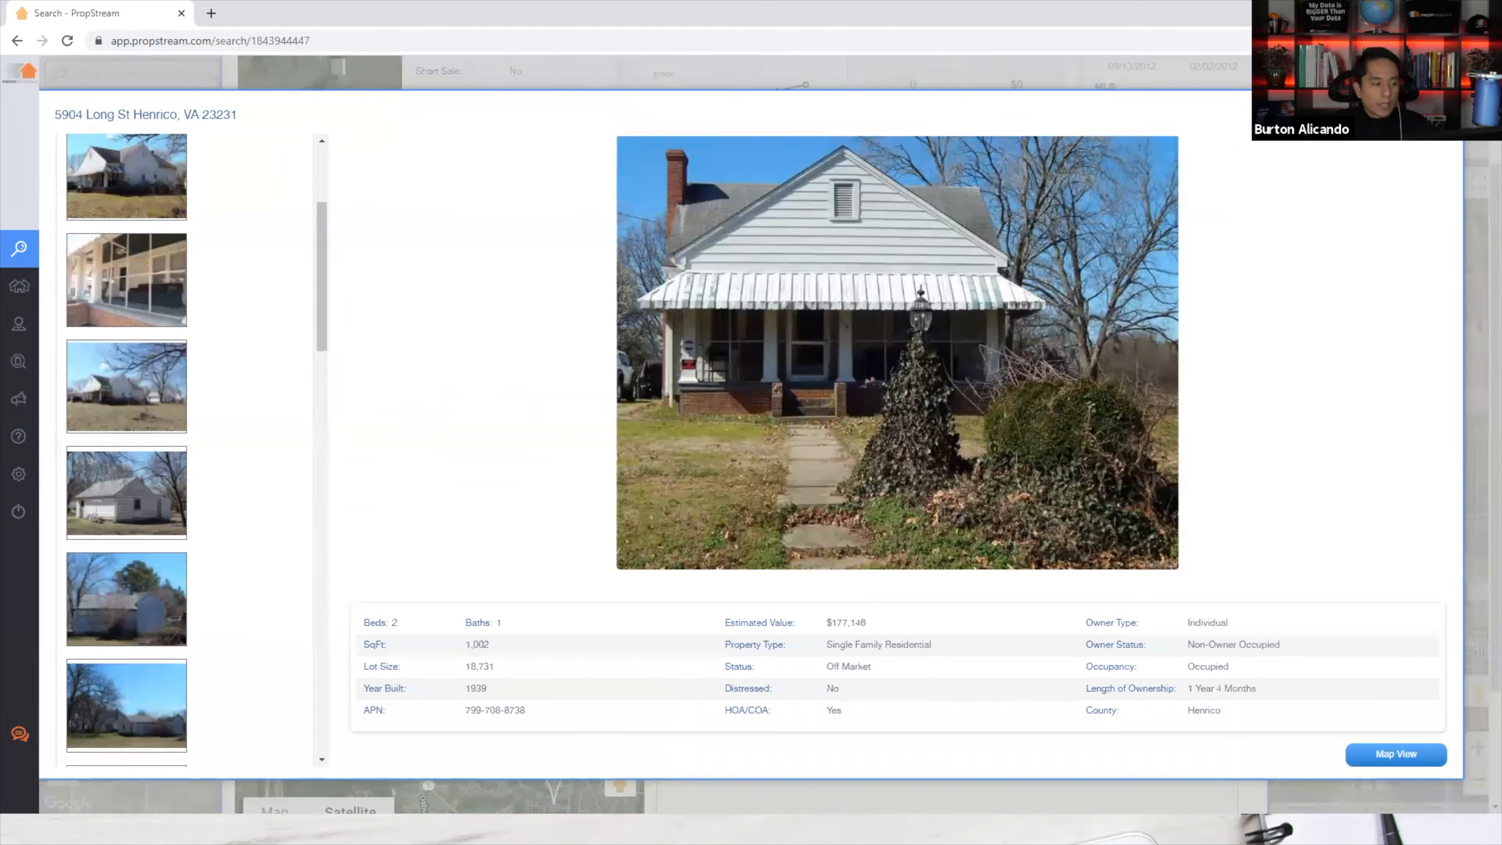
key("Escape")
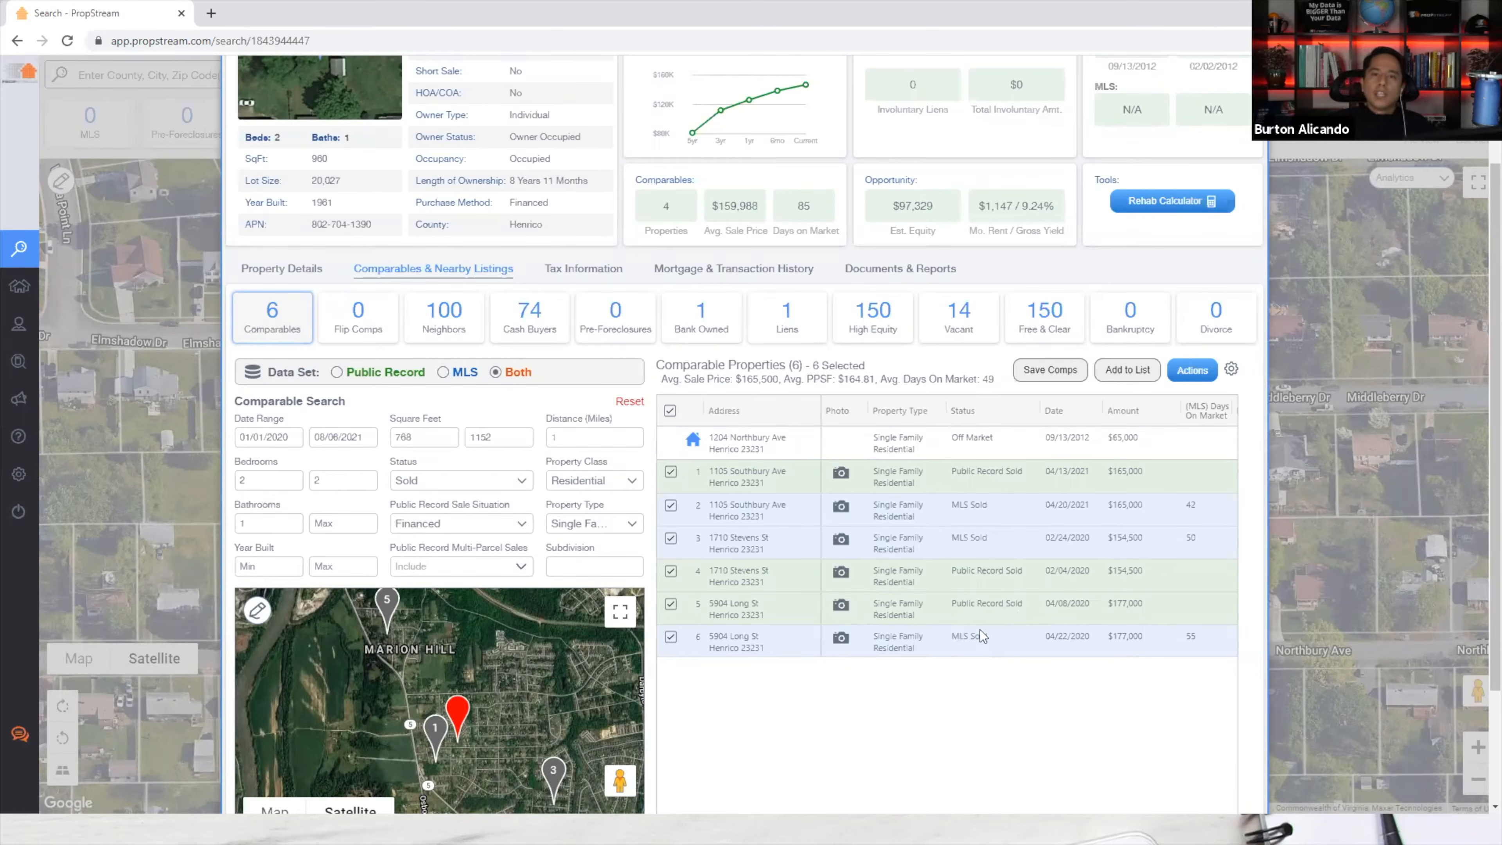
left_click(670, 410)
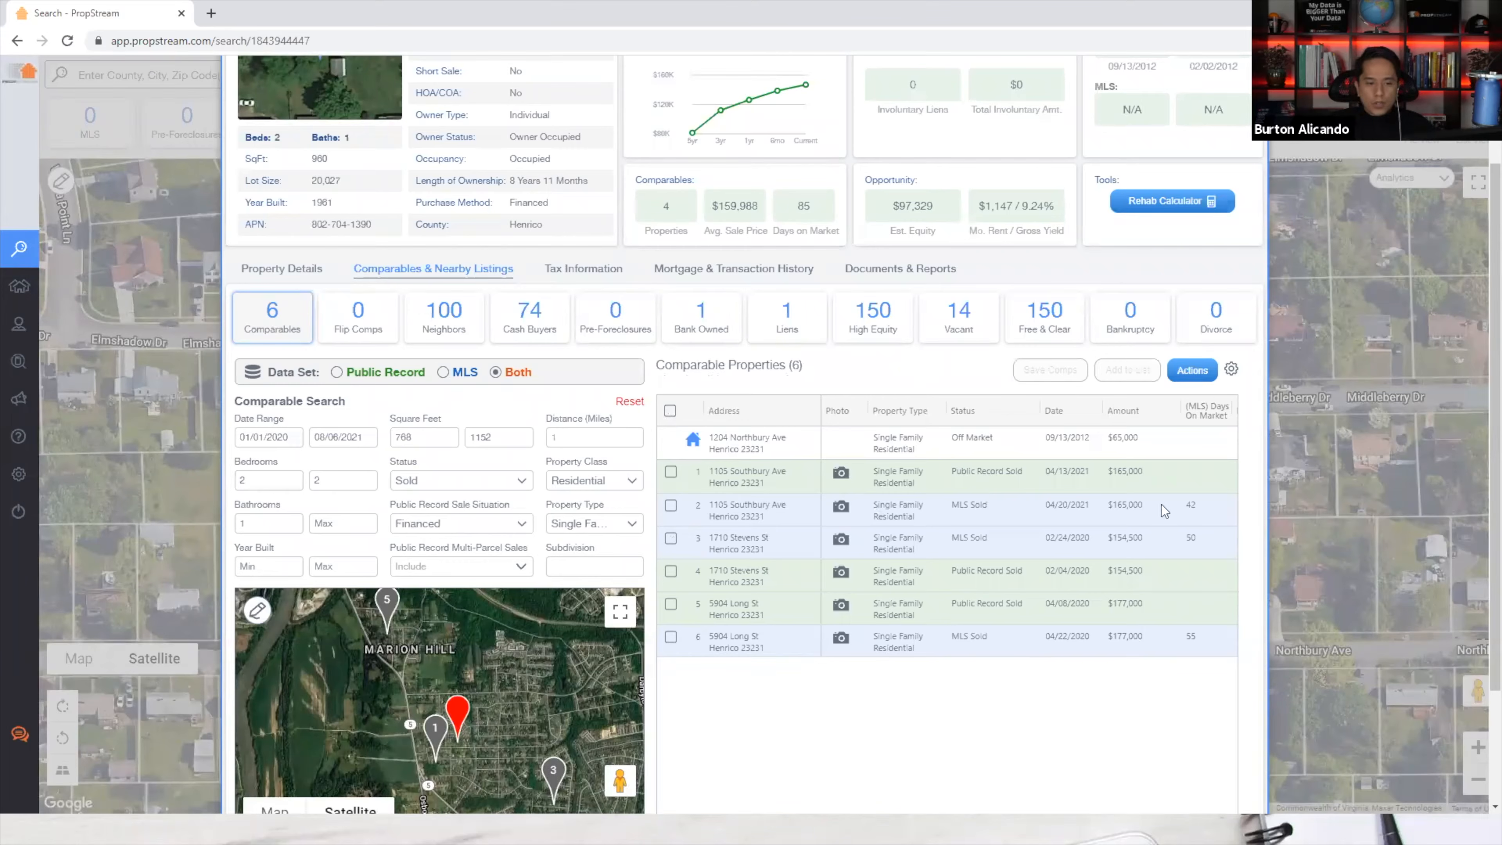
left_click(671, 506)
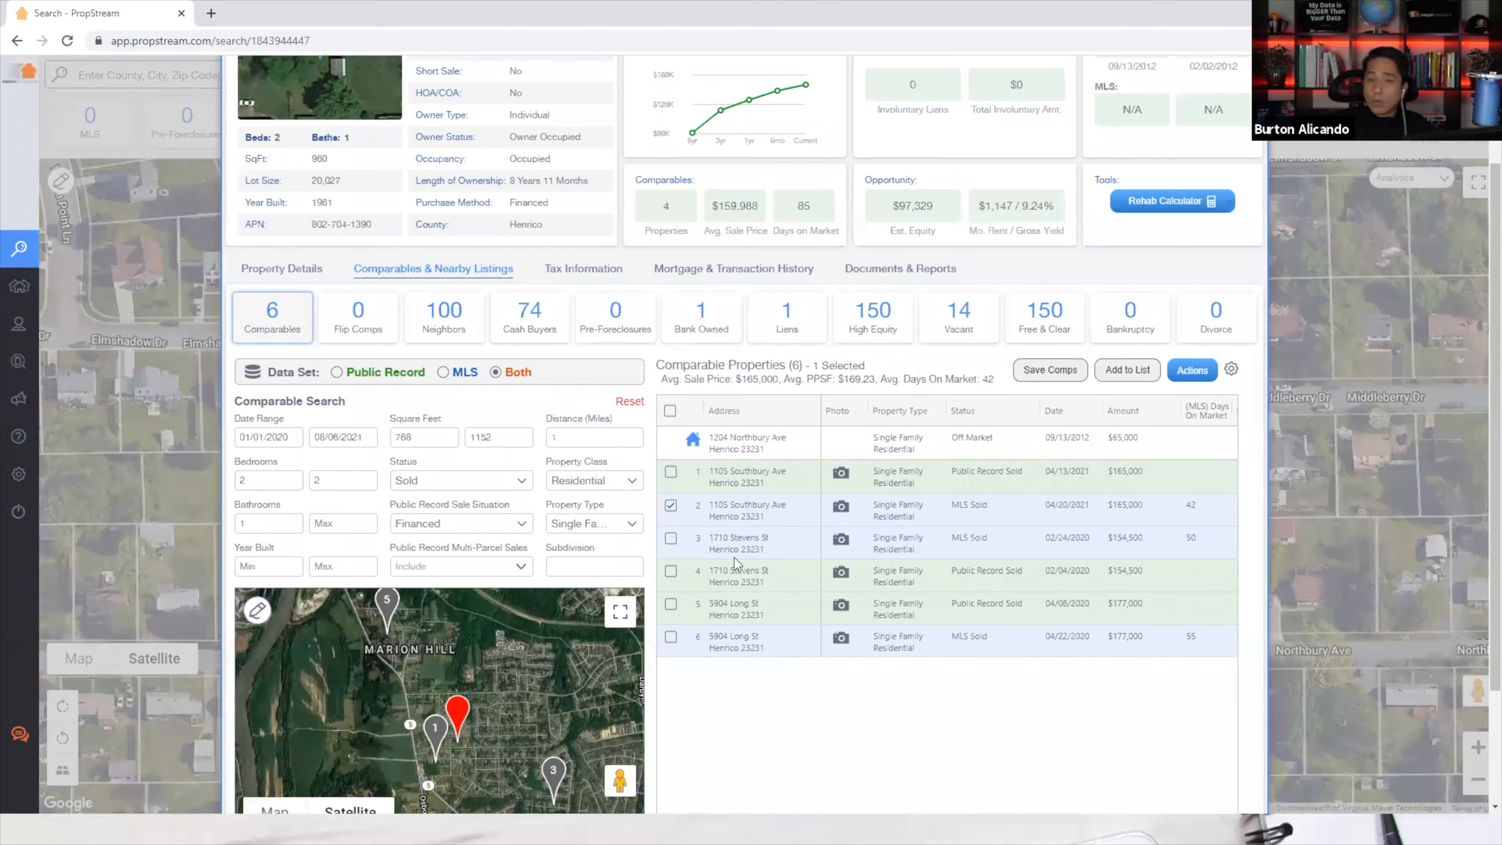
left_click(670, 571)
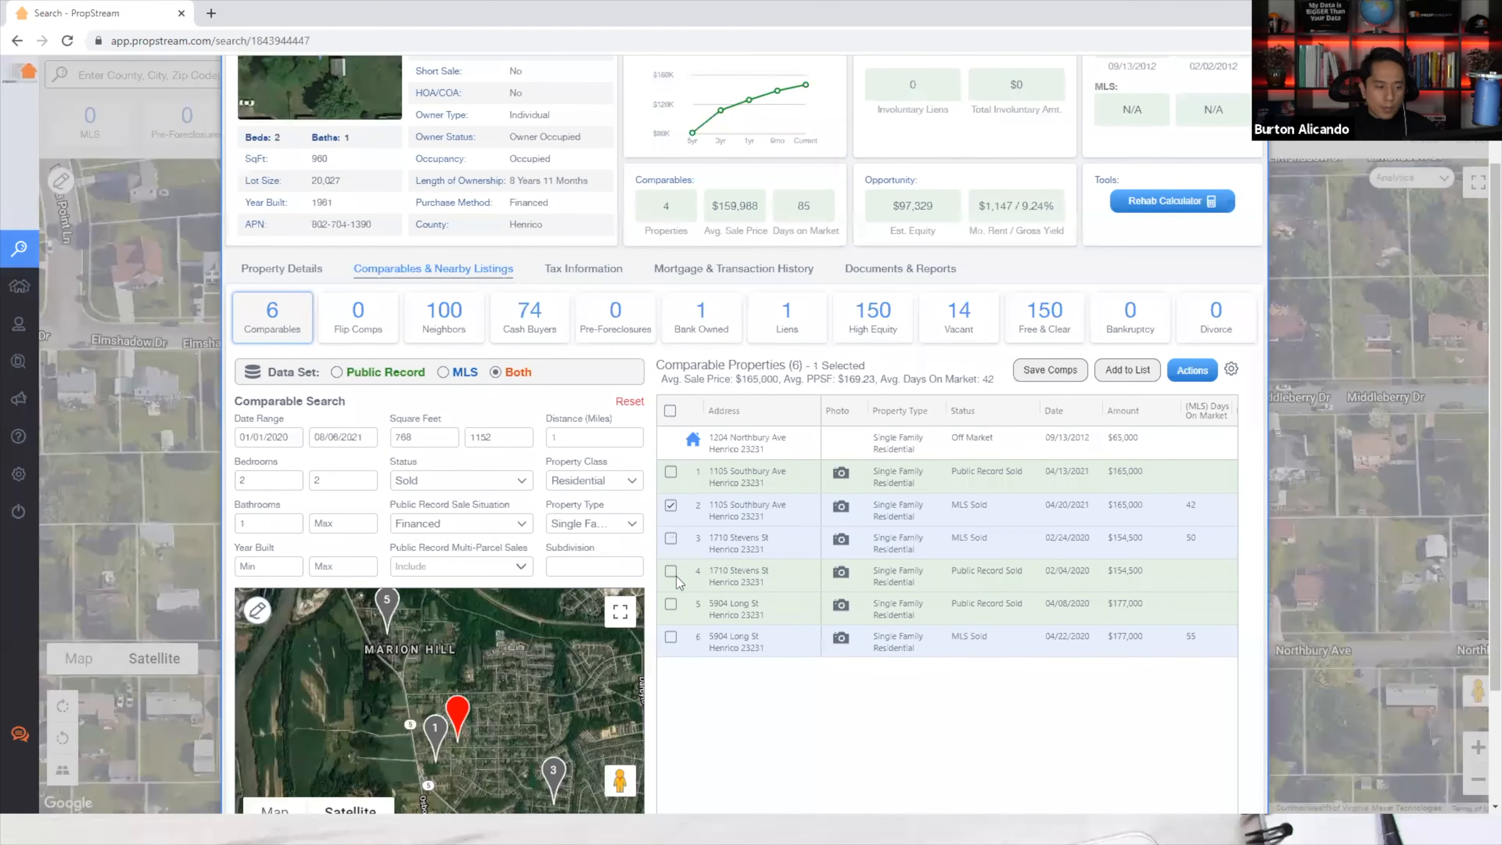
left_click(672, 638)
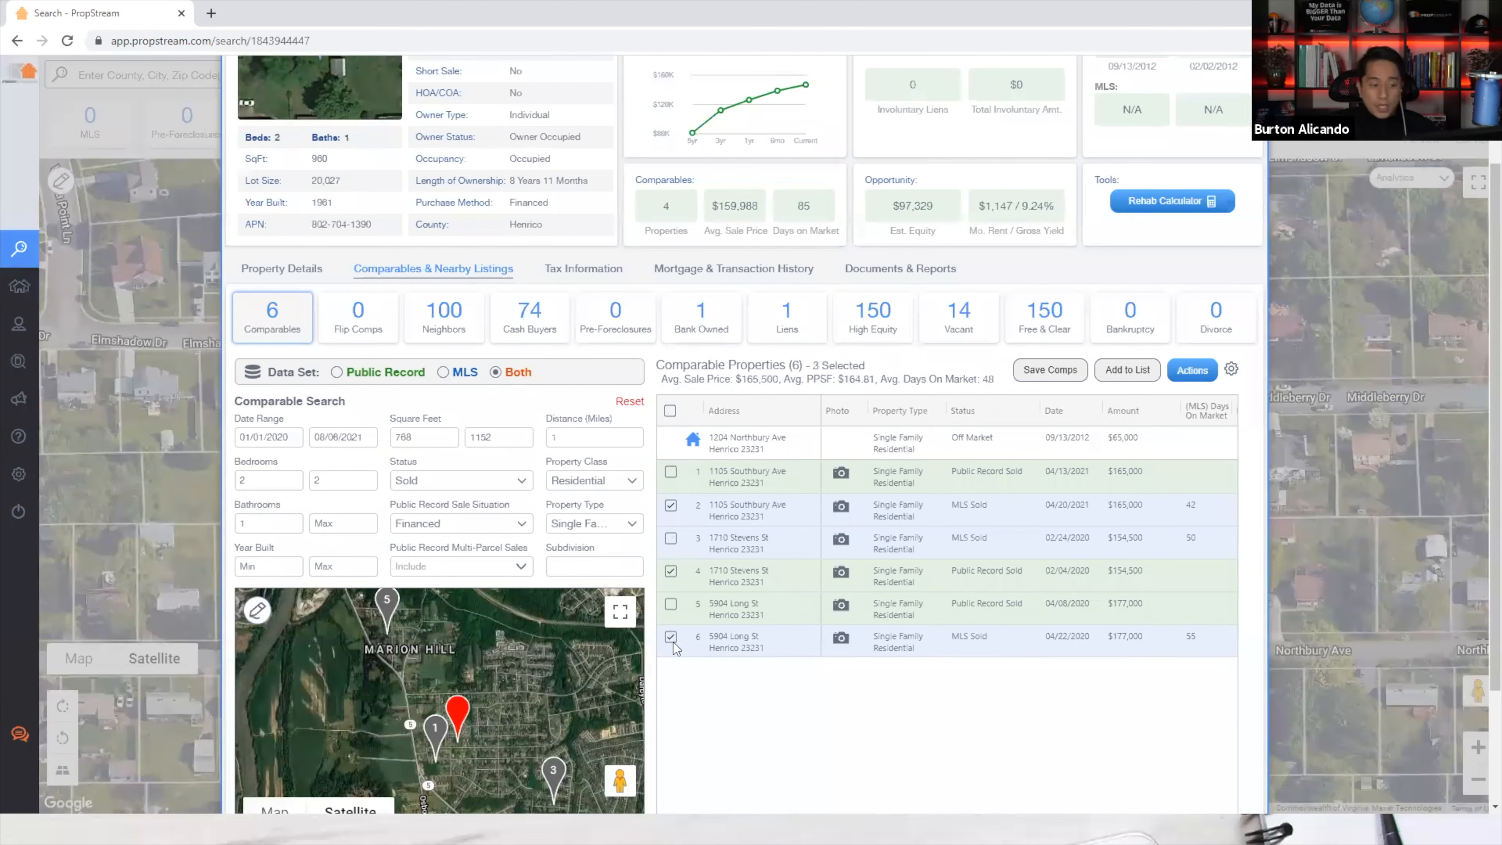
left_click(1194, 372)
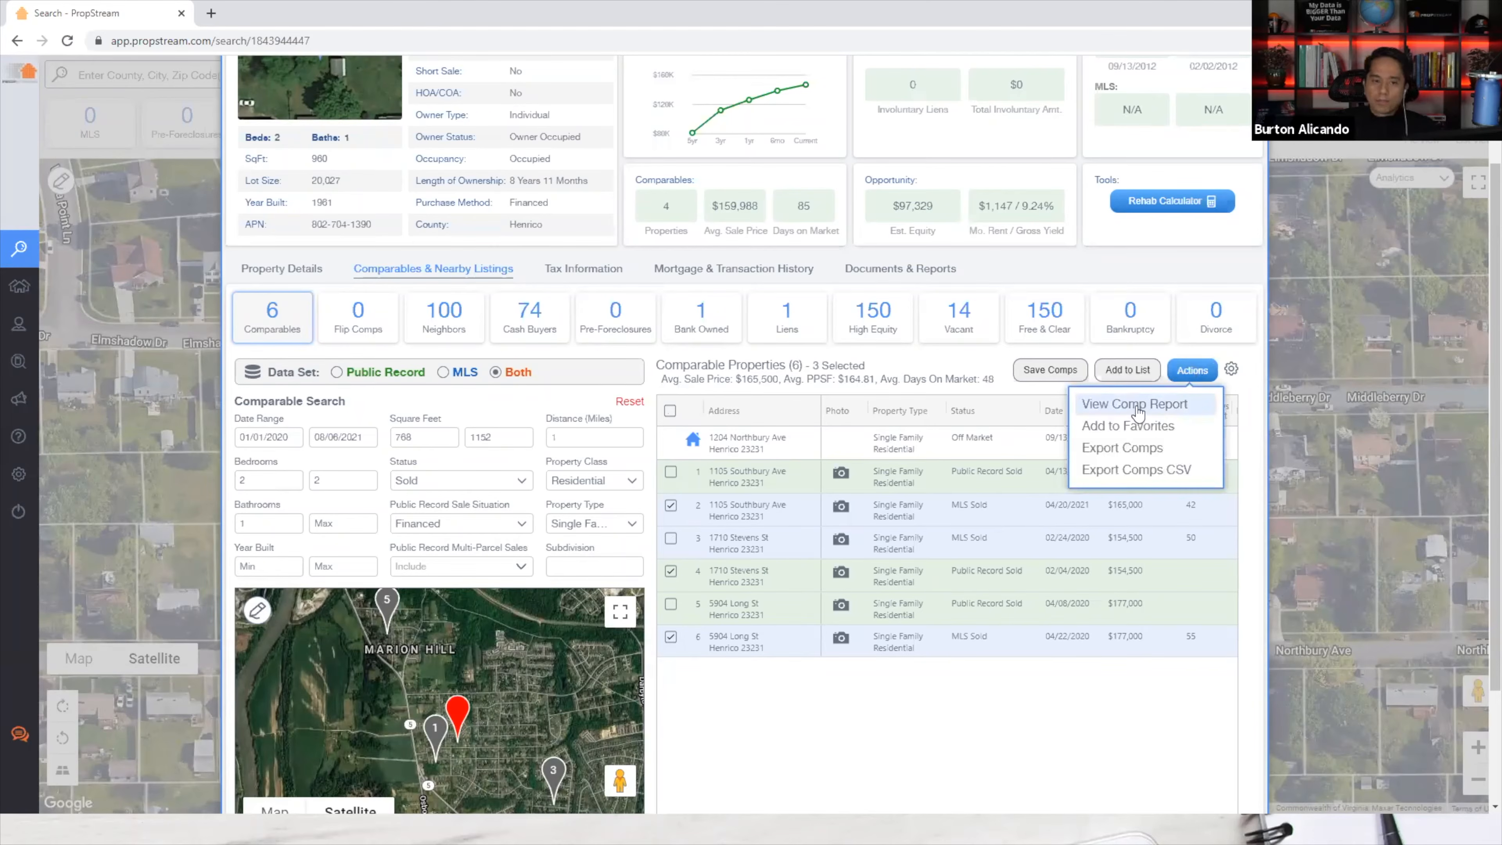
left_click(1137, 404)
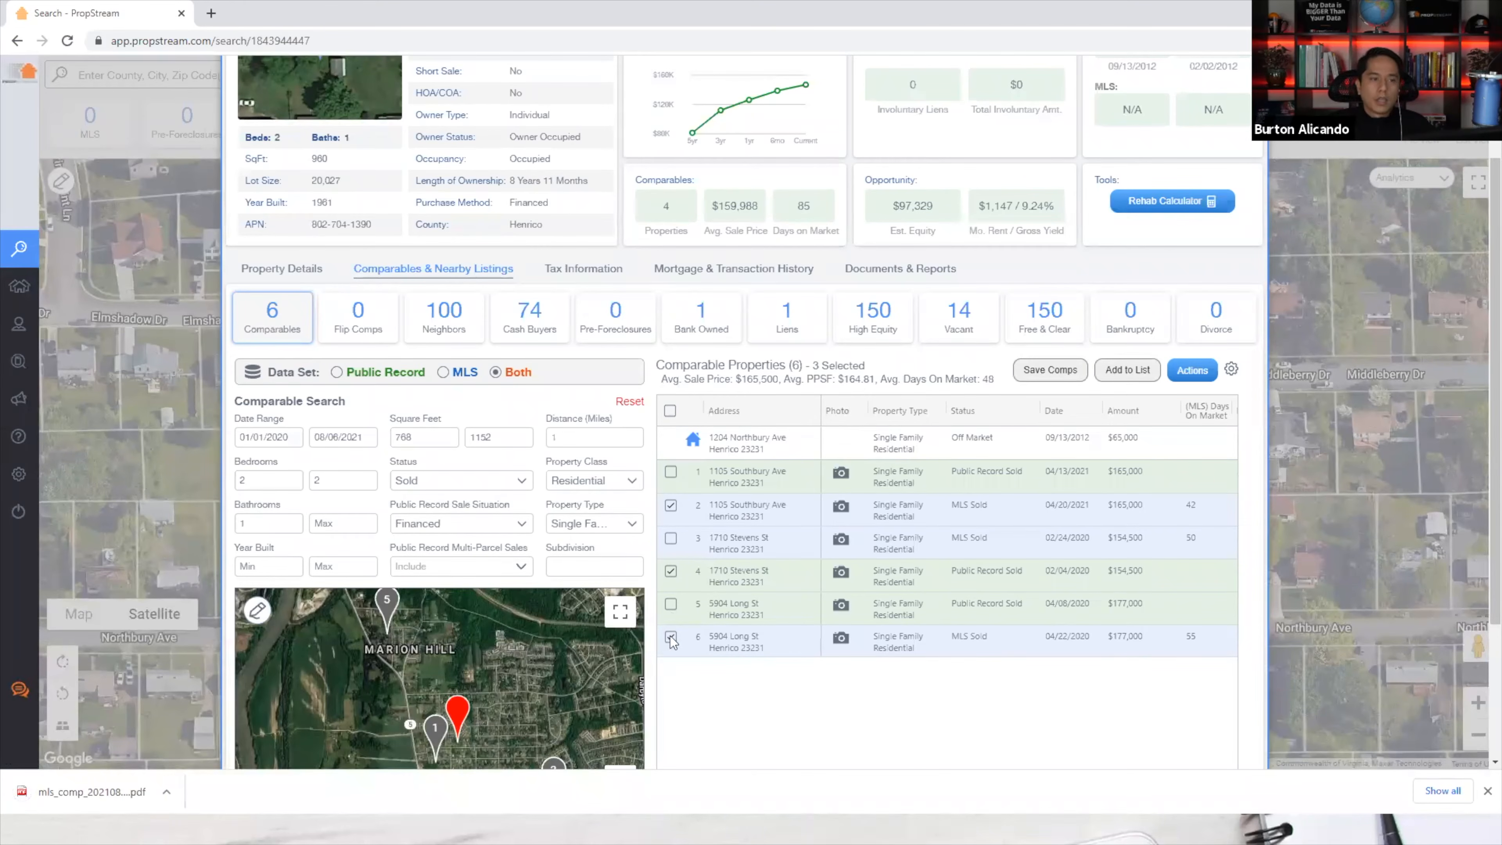
Note the 51,693 estimated mortgage balance, then open the downloaded comp report PDF.
scroll(659, 645, "up", 3)
left_click_drag(1038, 166, 984, 190)
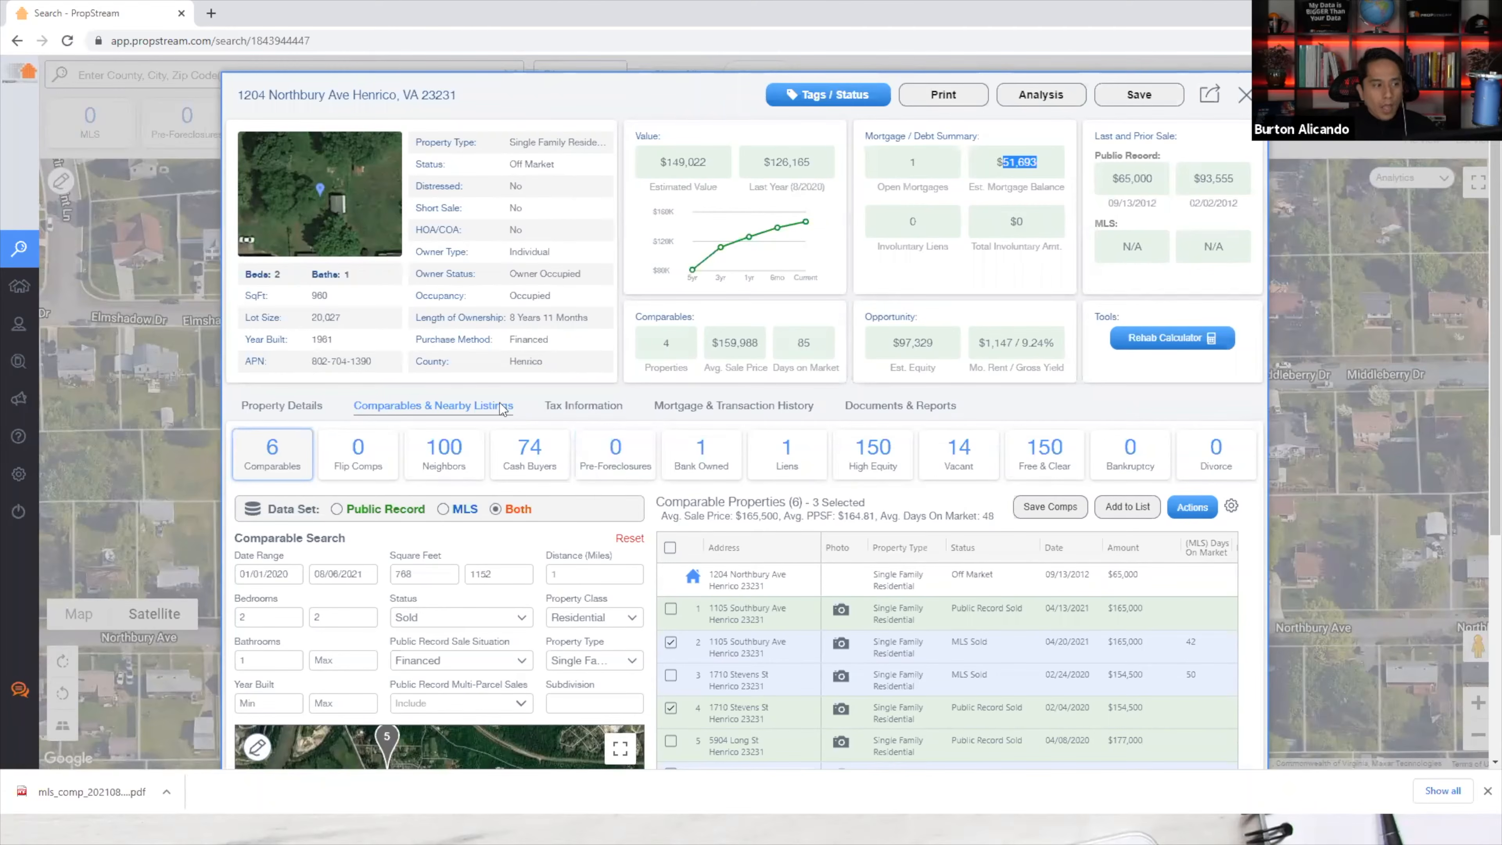
scroll(928, 608, "down", 4)
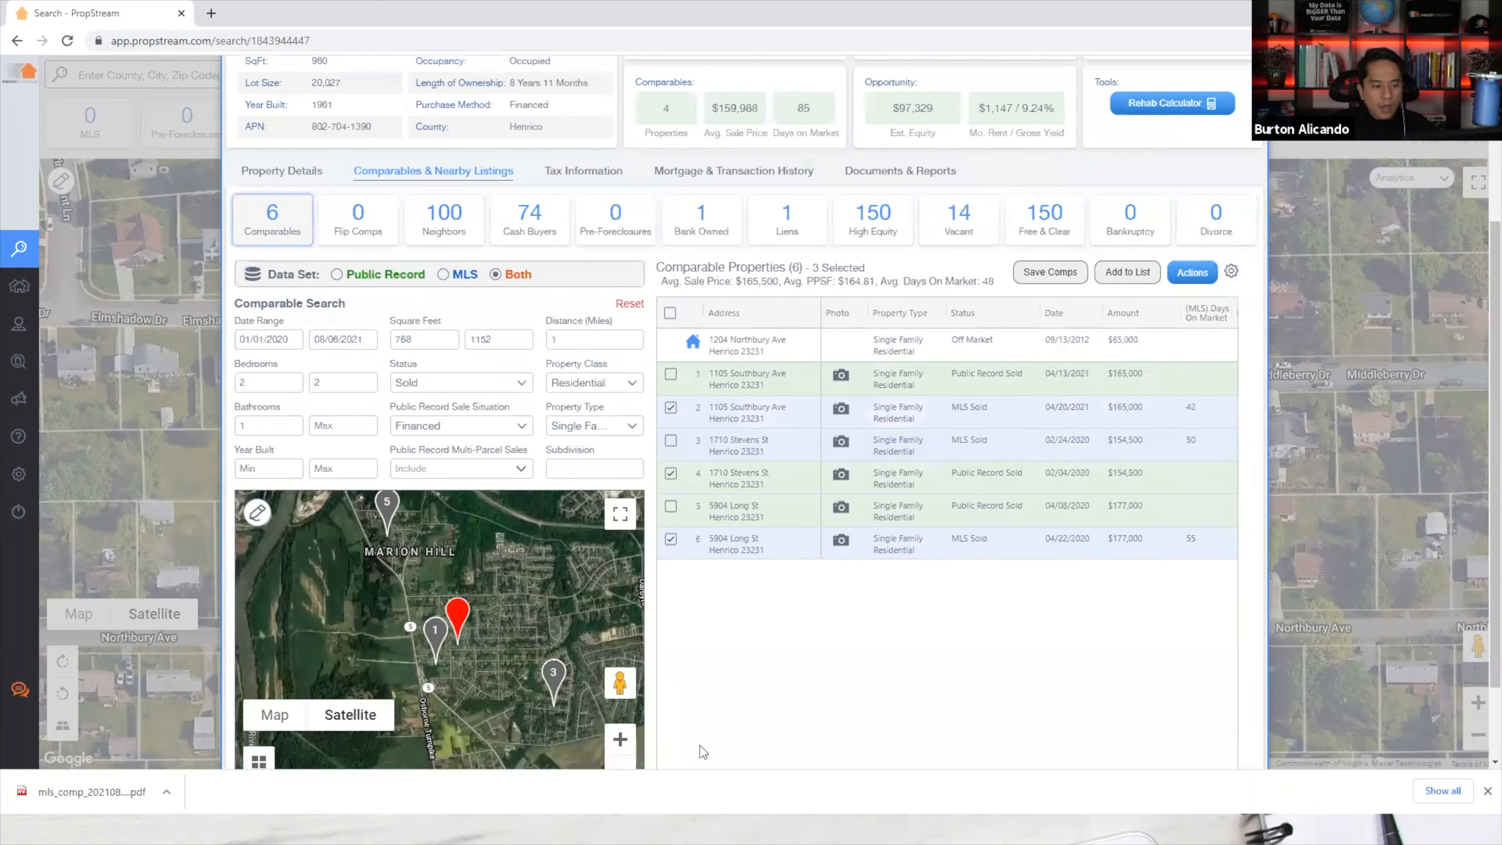
left_click(69, 807)
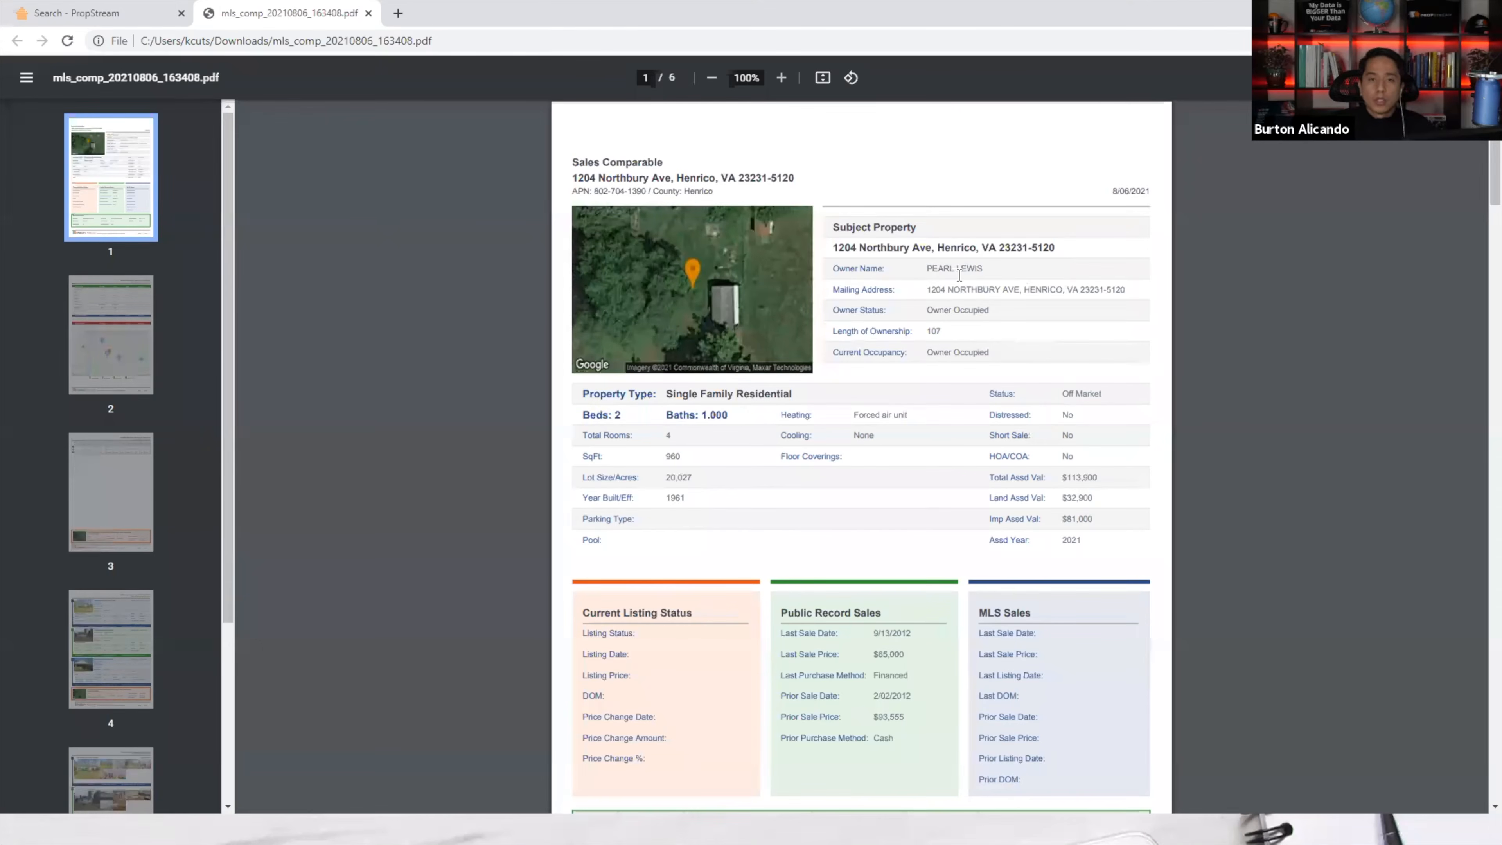
Review the owner, beds/baths and search criteria (Public Record & MLS, 1 mile, 2 beds, sold SFR).
left_click_drag(939, 269, 1011, 272)
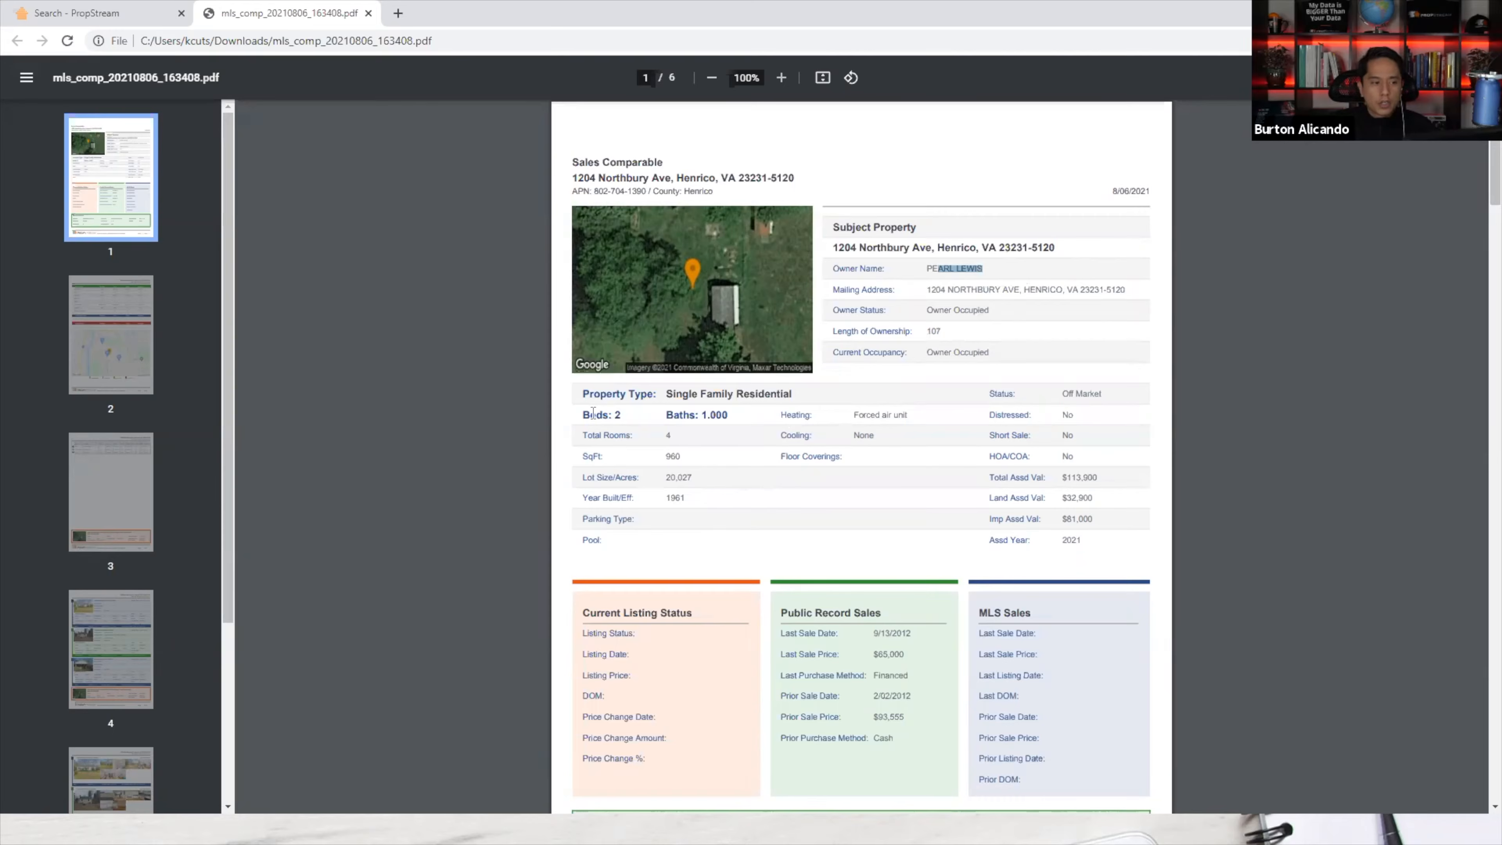
left_click_drag(582, 415, 694, 415)
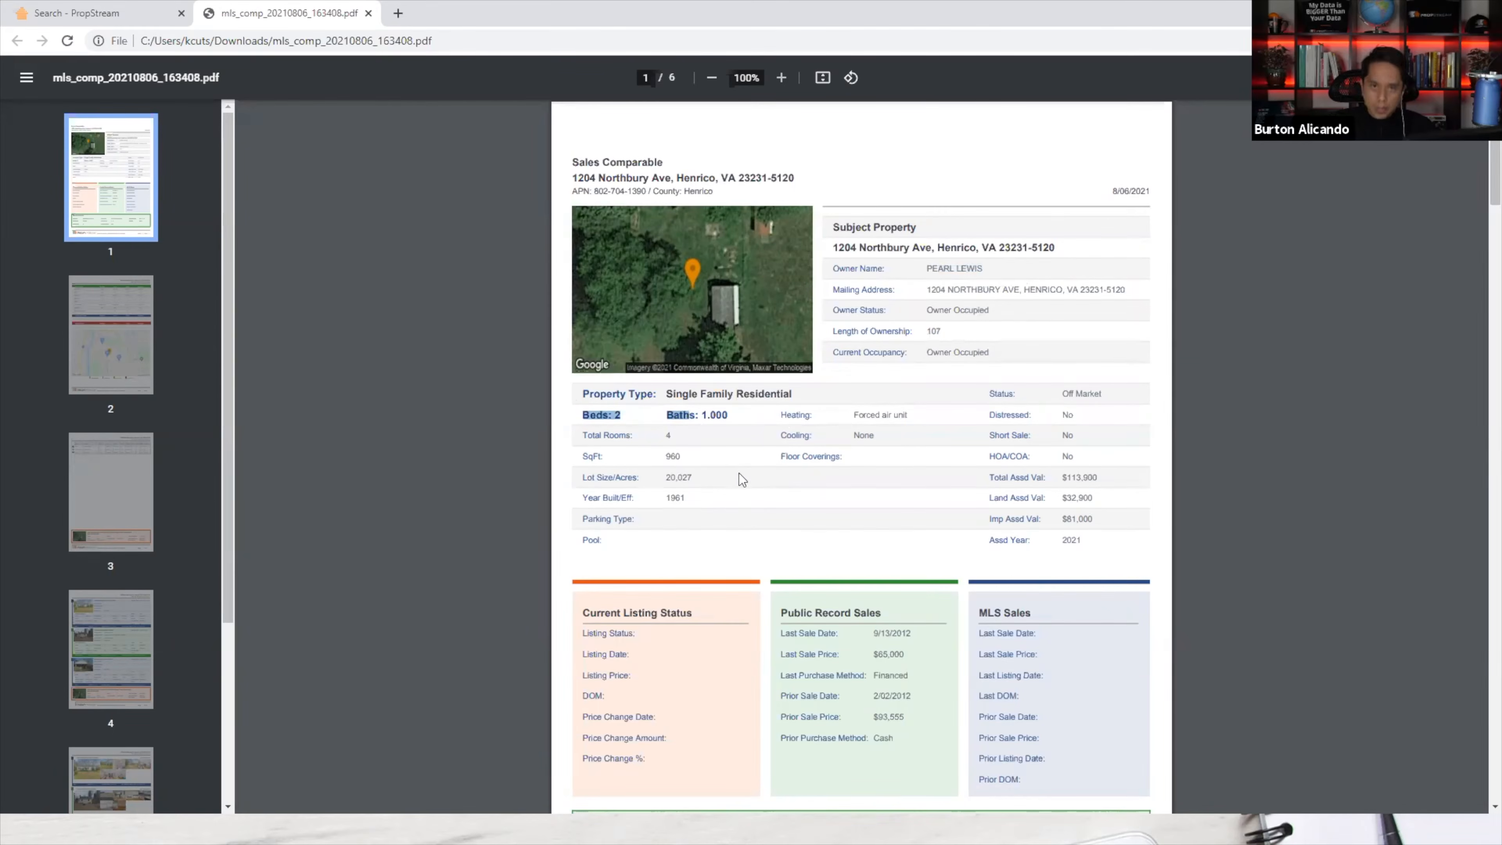
scroll(739, 509, "down", 5)
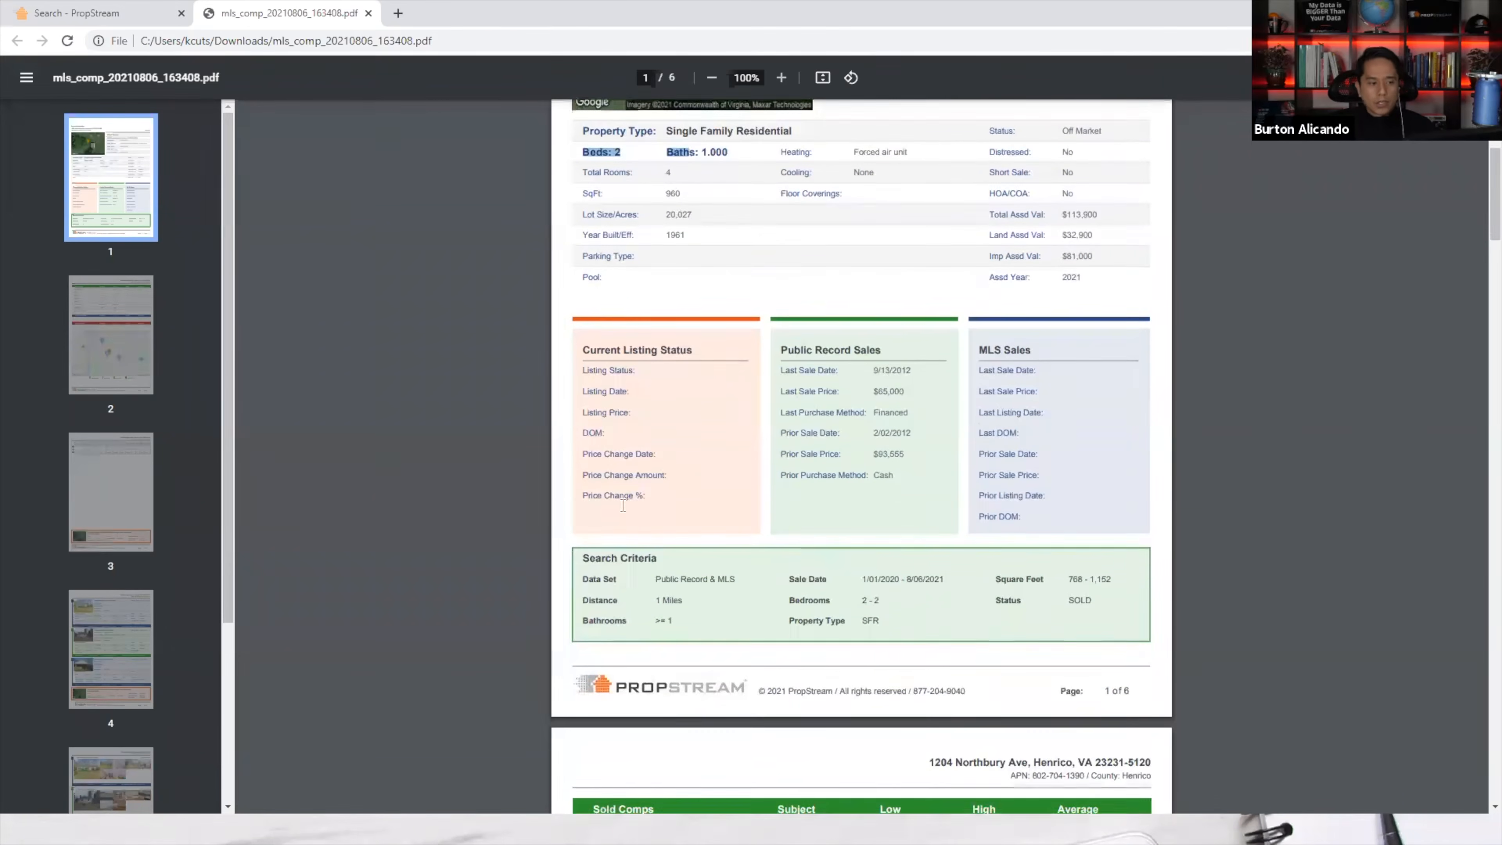
left_click_drag(582, 454, 895, 503)
left_click(894, 503)
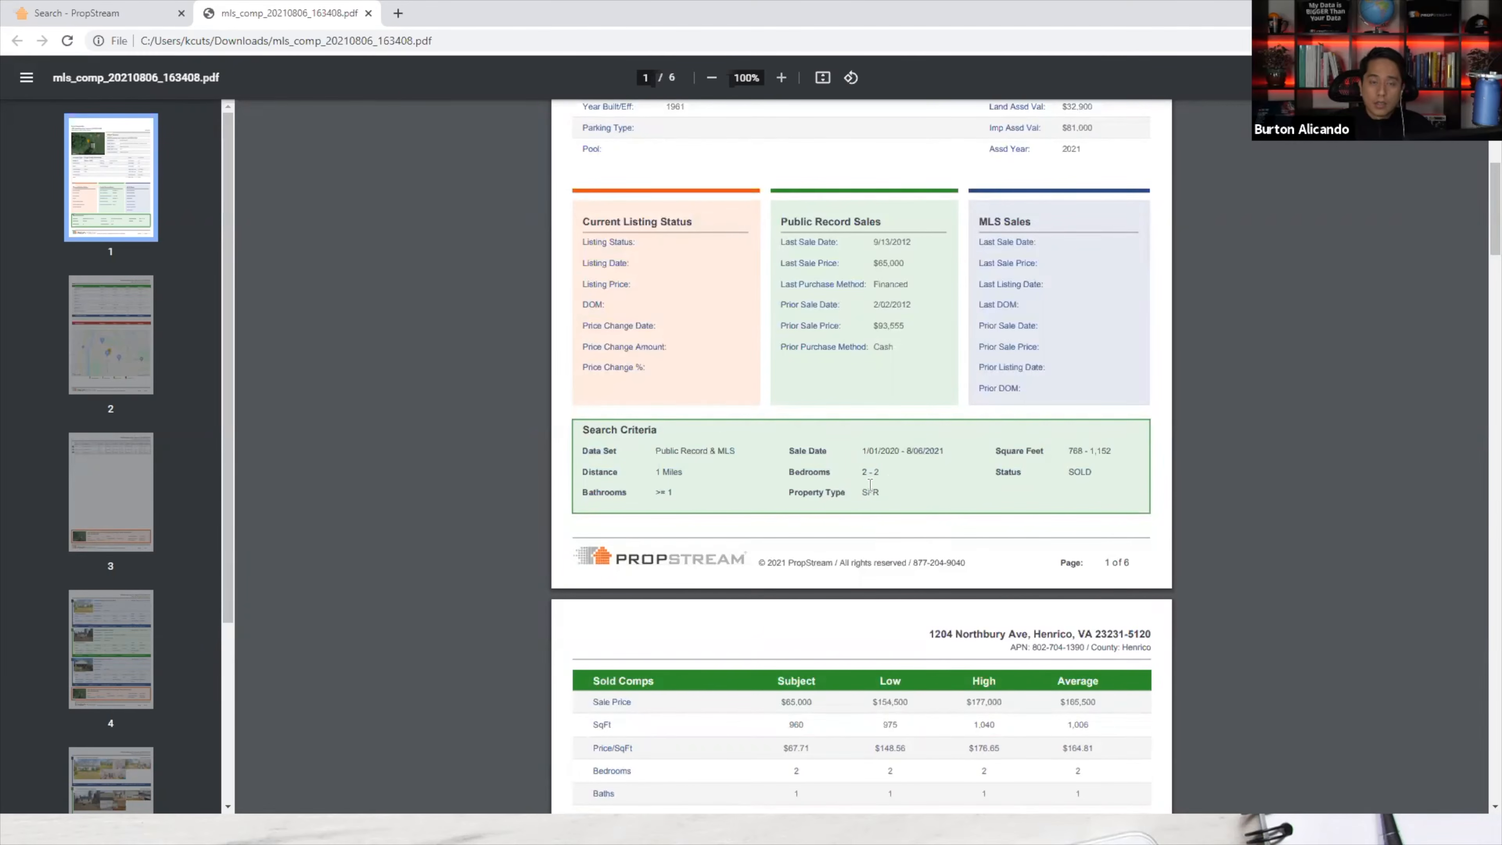
Highlight the $154,500 low, $165,500 average and $177,000 high sale prices, then continue to the page 3 comps list.
scroll(882, 484, "down", 5)
left_click_drag(916, 391, 871, 391)
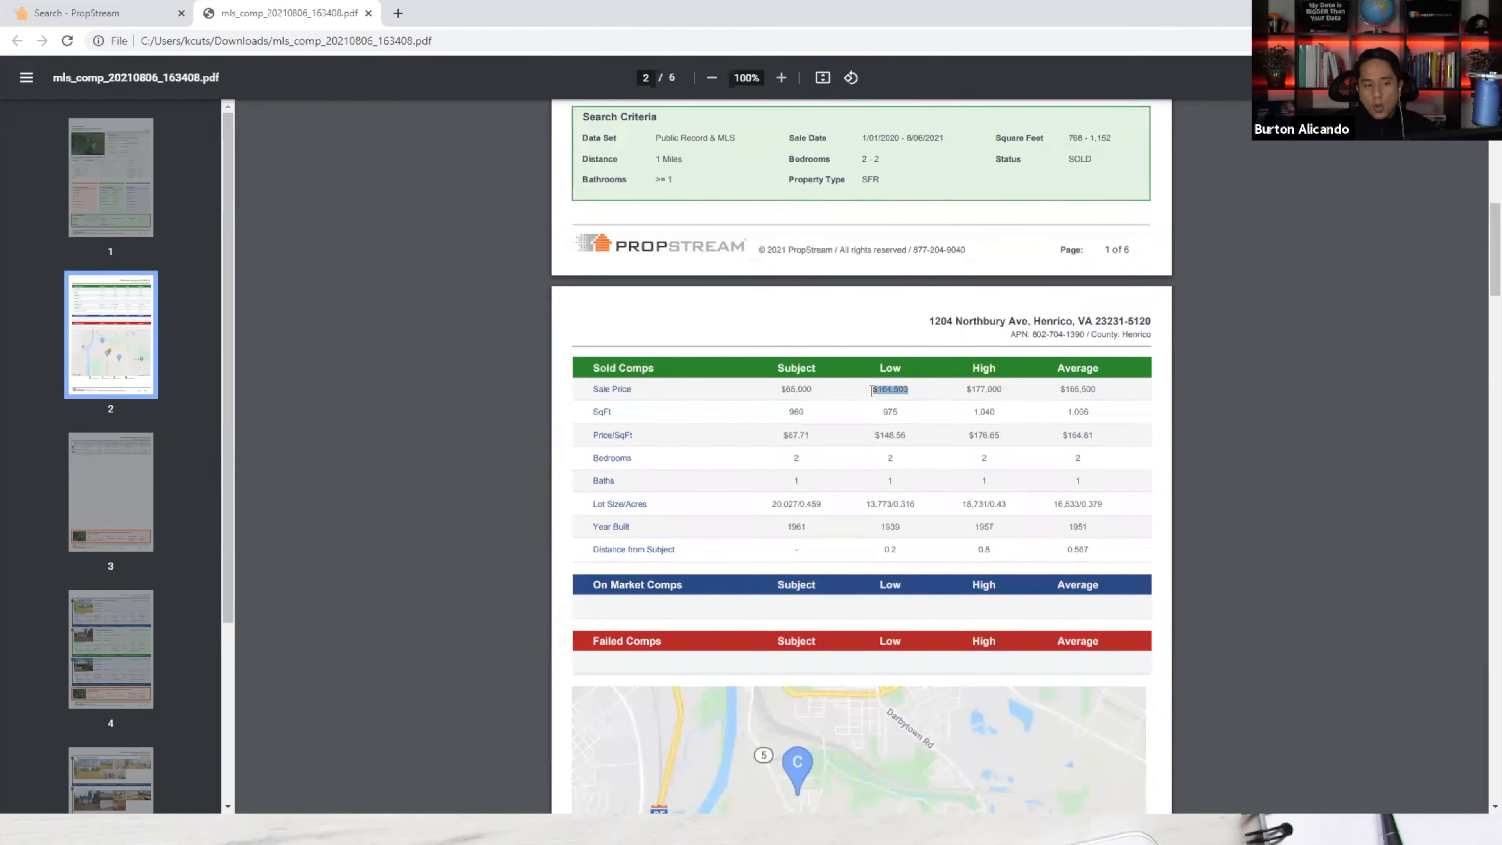
left_click_drag(967, 390, 1102, 381)
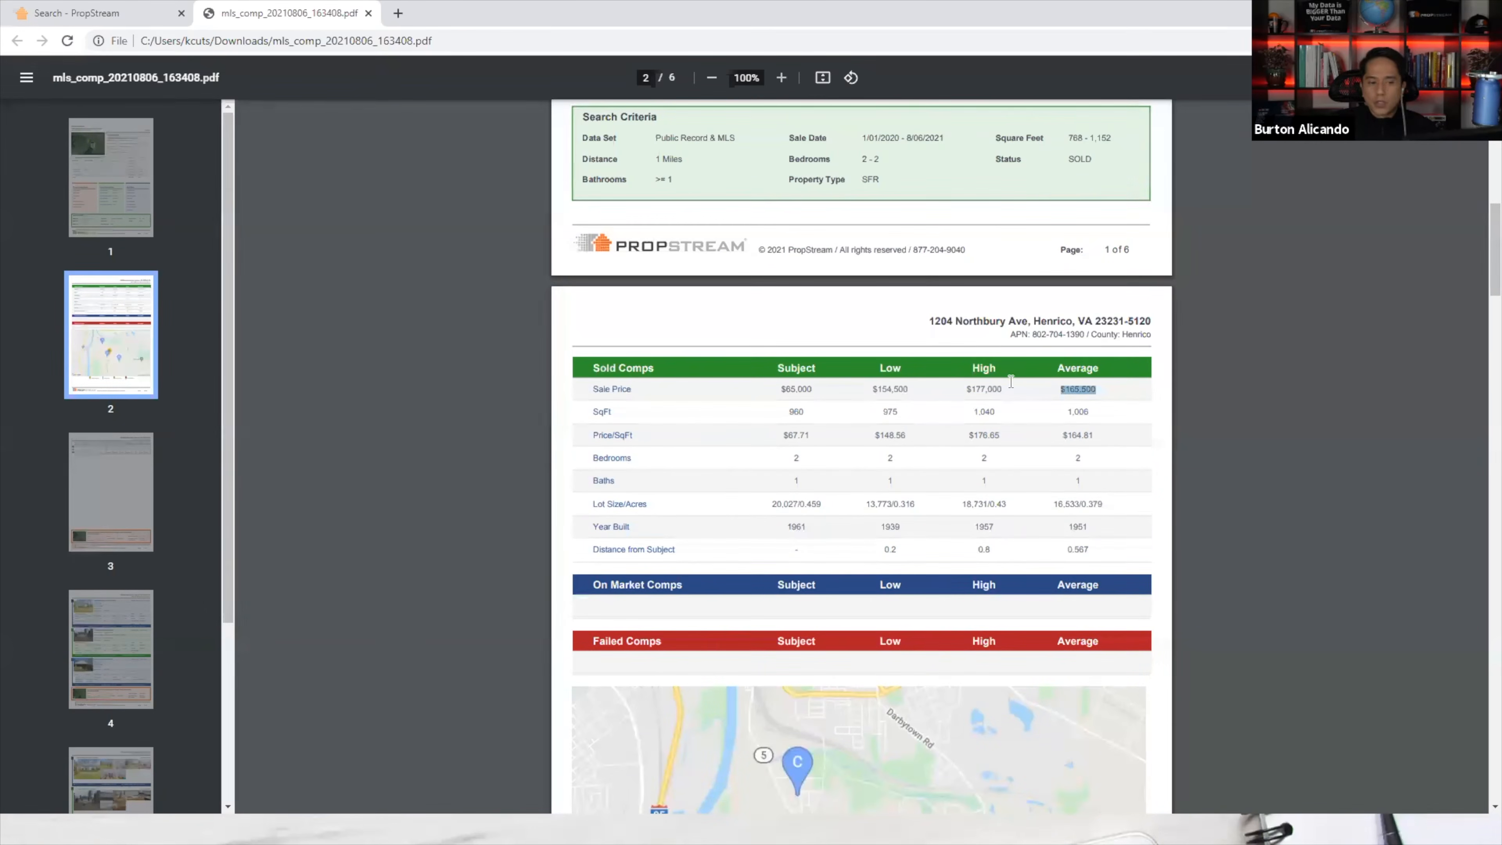
left_click_drag(1008, 389, 963, 388)
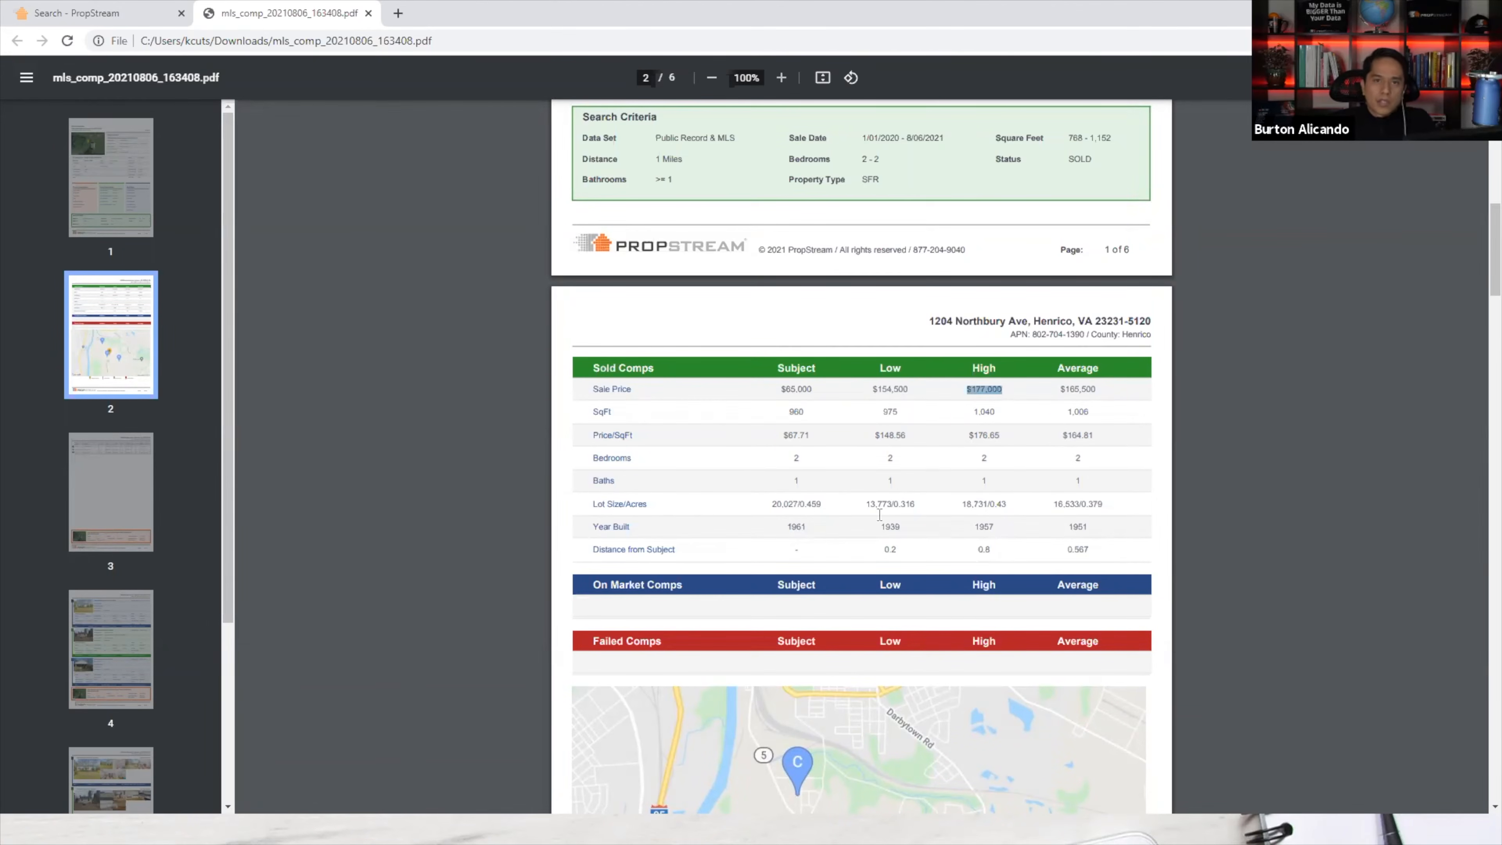
scroll(839, 530, "down", 4)
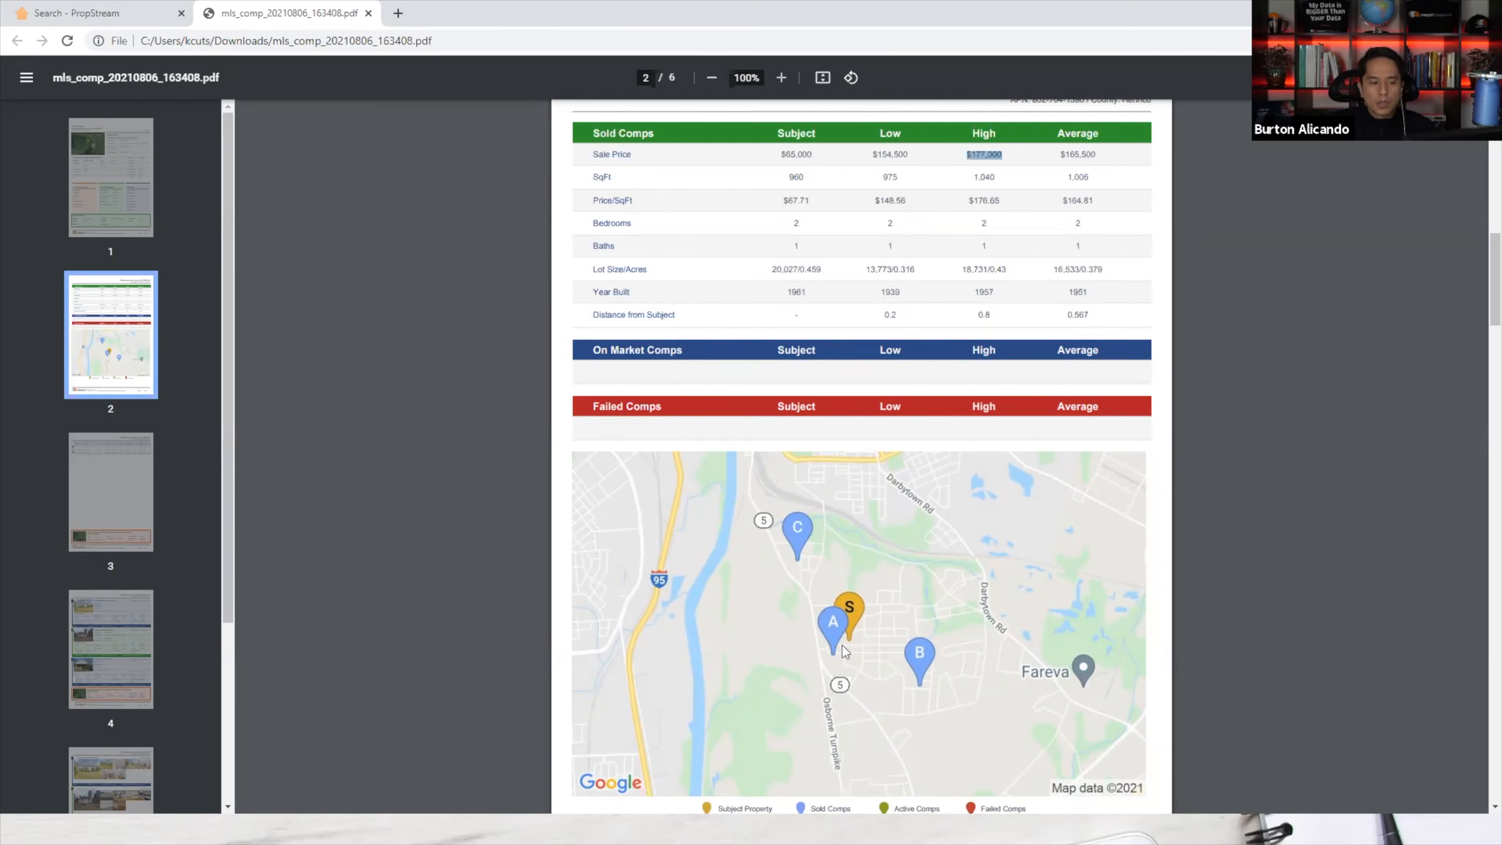
scroll(828, 621, "down", 10)
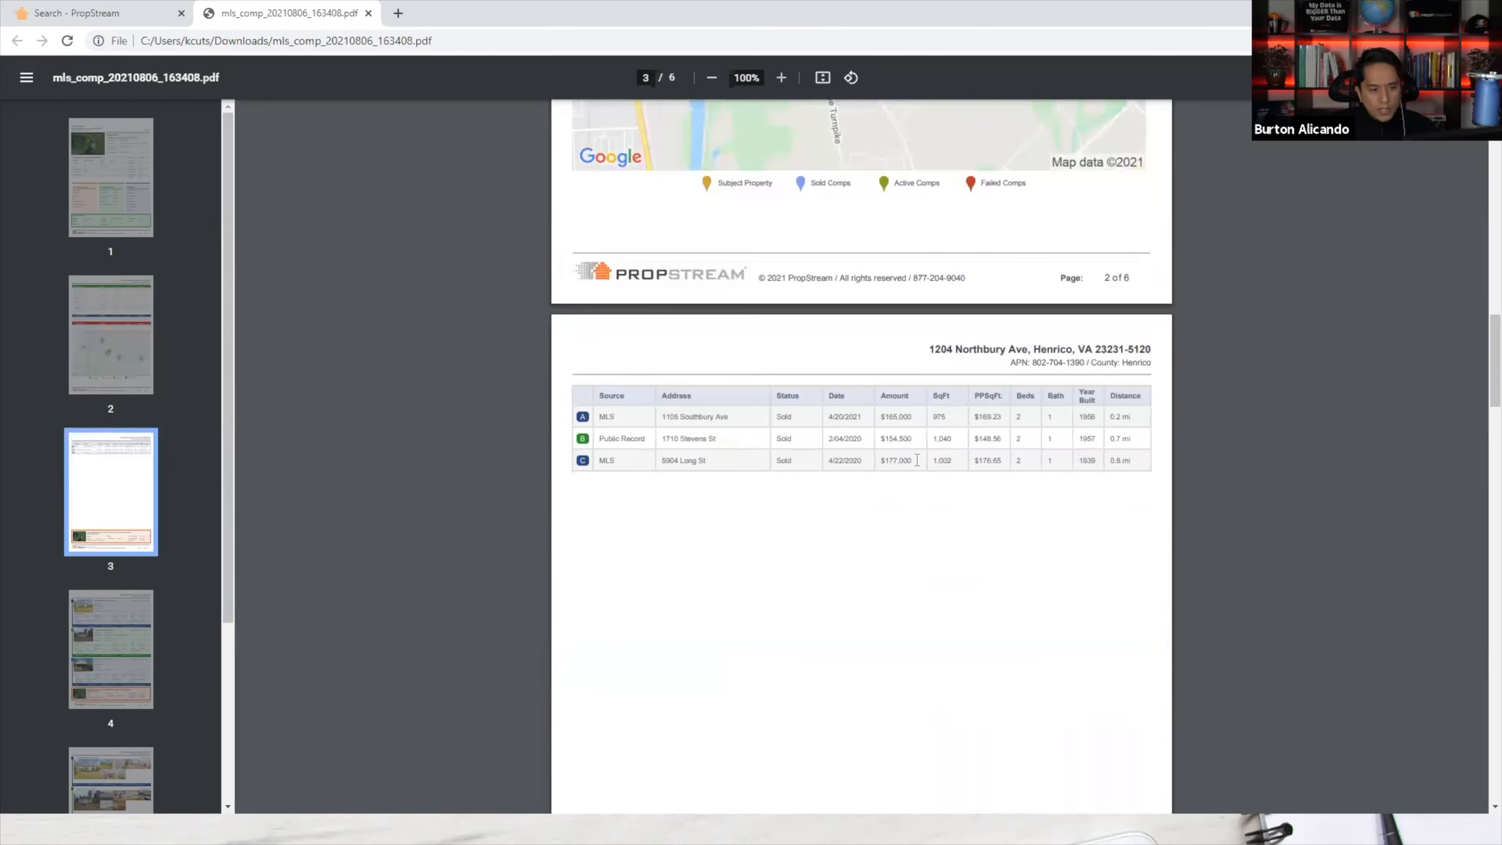
Select a sale amount in the comps table and scroll back and forth around the comps map.
left_click_drag(917, 459, 879, 460)
scroll(855, 399, "up", 5)
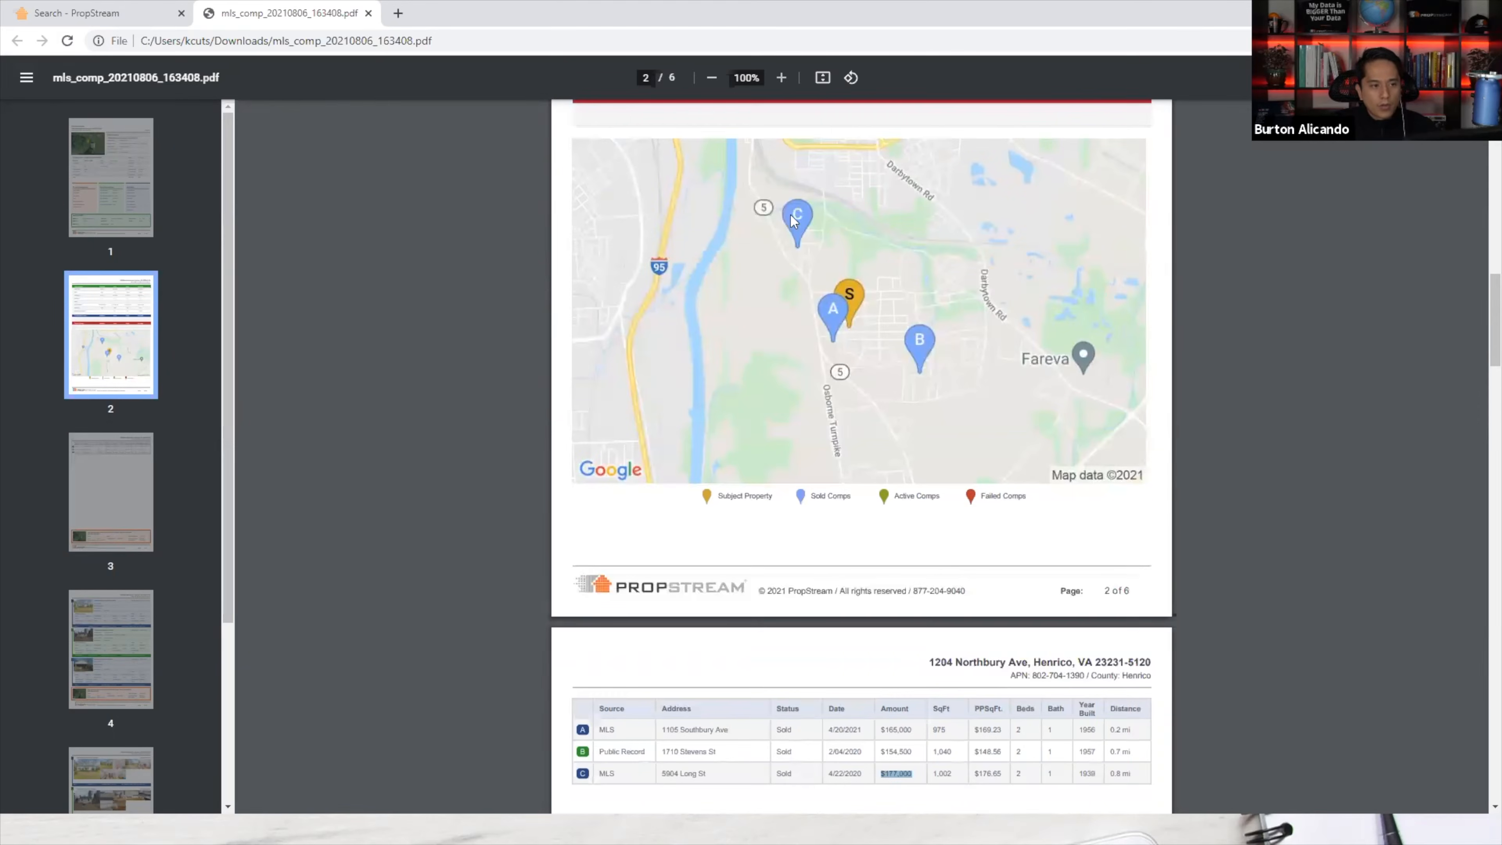
scroll(868, 543, "down", 15)
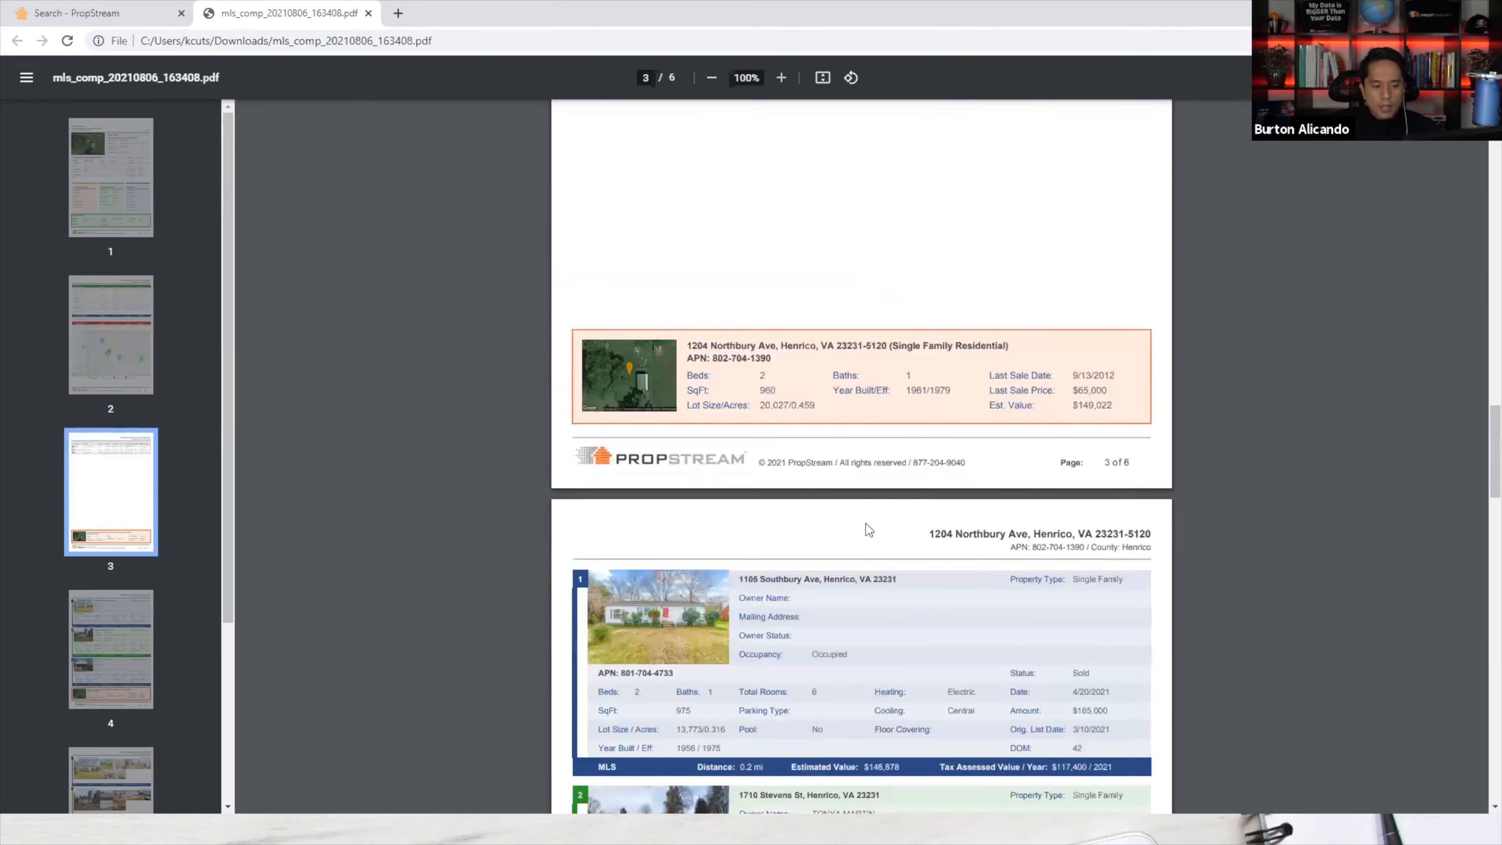
scroll(868, 530, "down", 9)
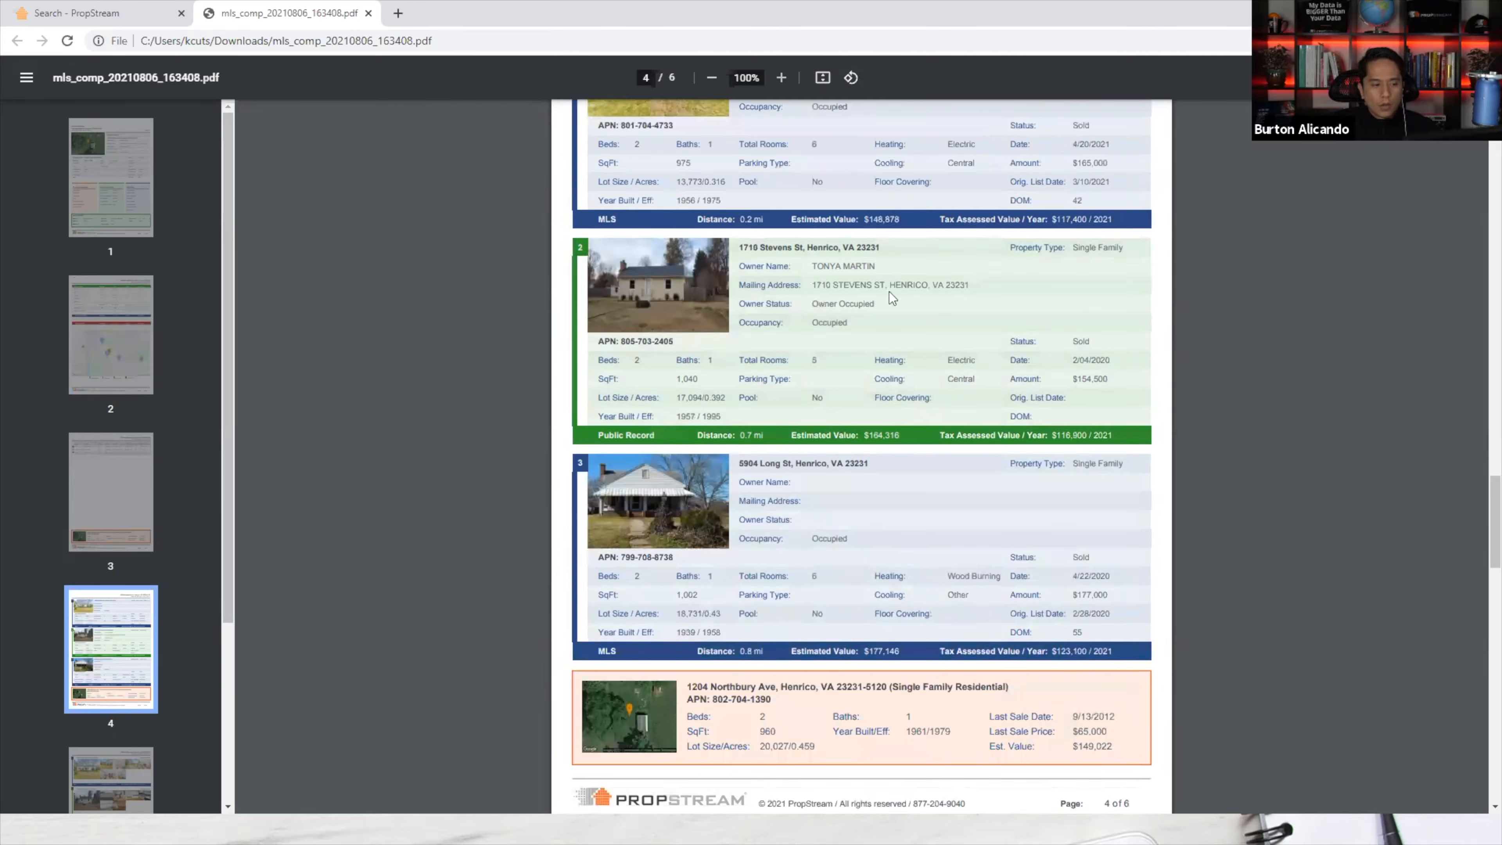
scroll(891, 297, "down", 13)
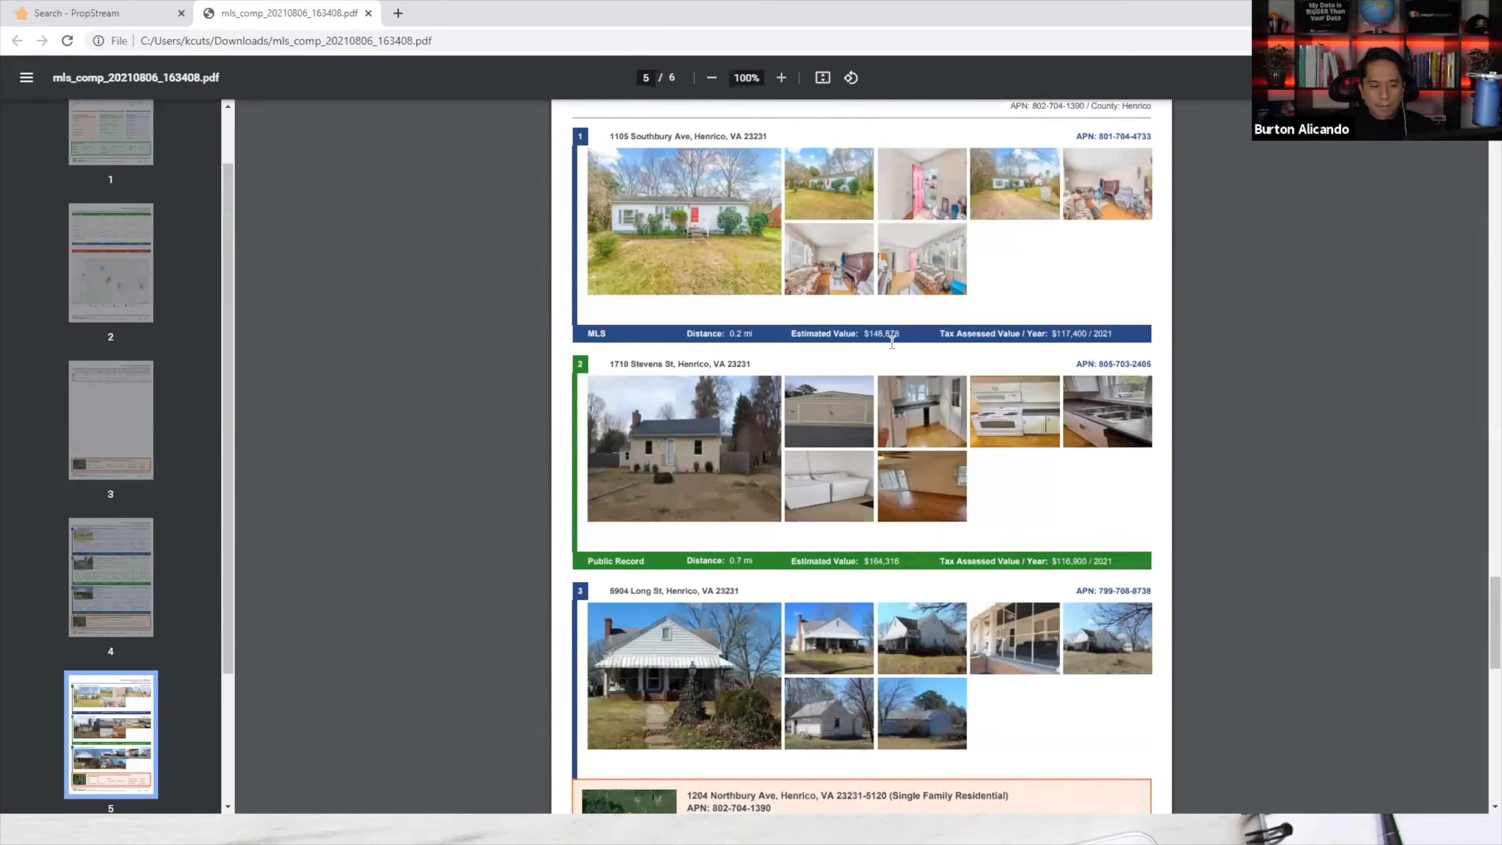
scroll(893, 355, "up", 5)
scroll(900, 401, "up", 6)
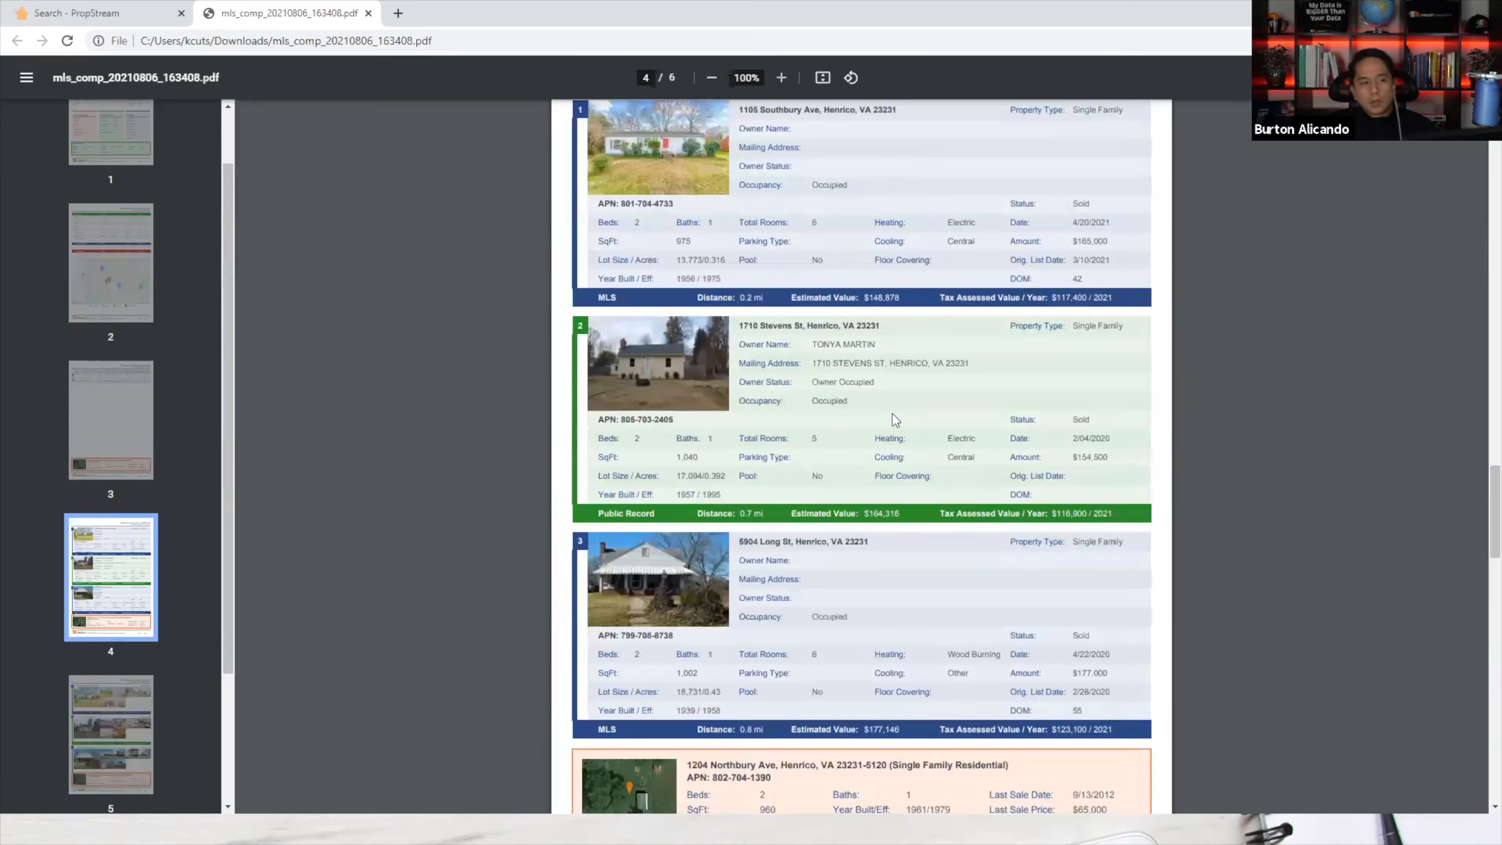
scroll(892, 413, "up", 20)
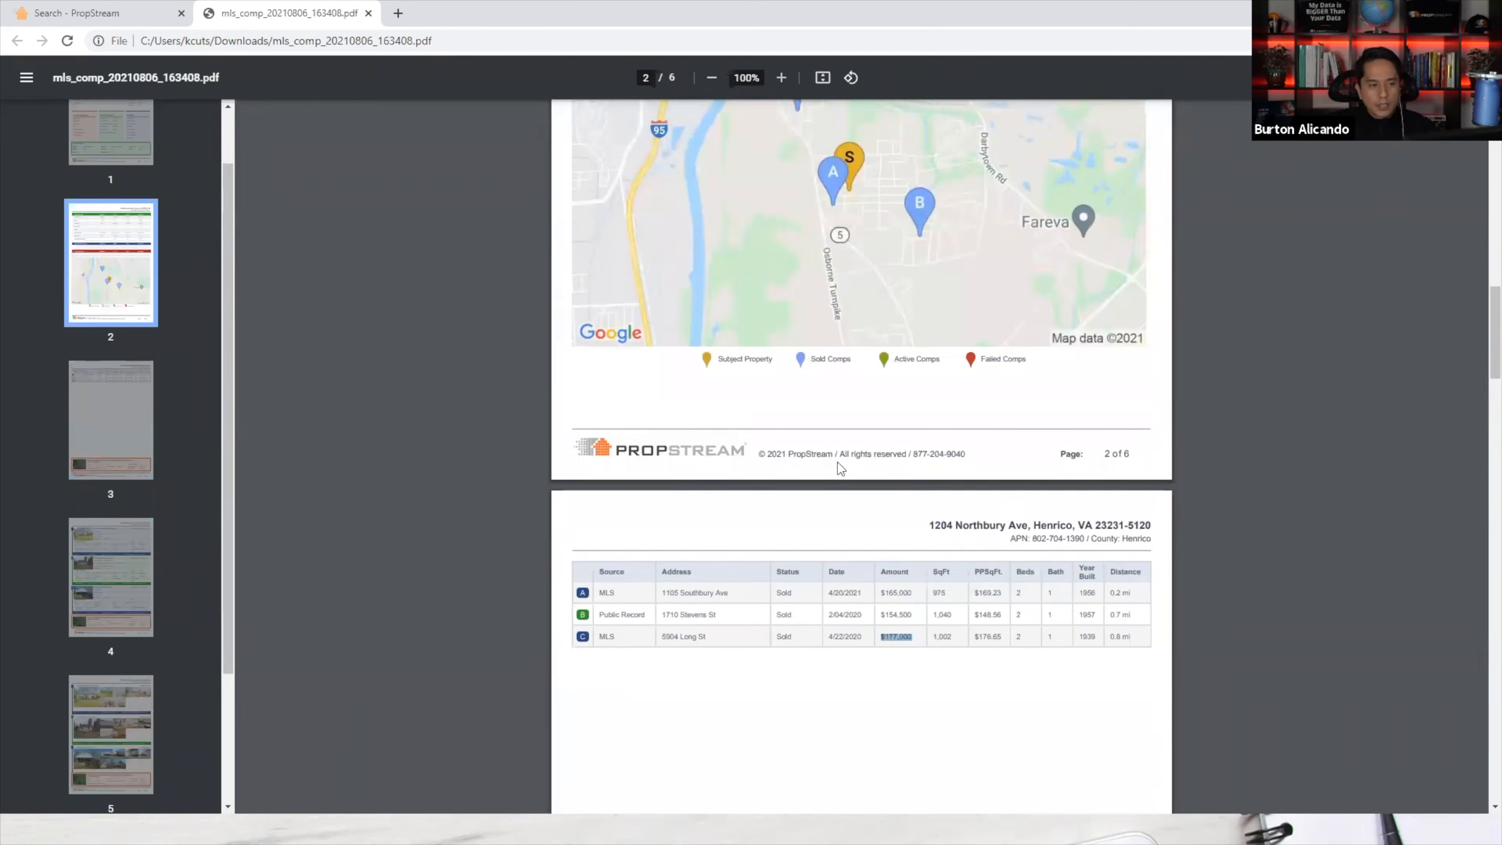
scroll(838, 463, "up", 2)
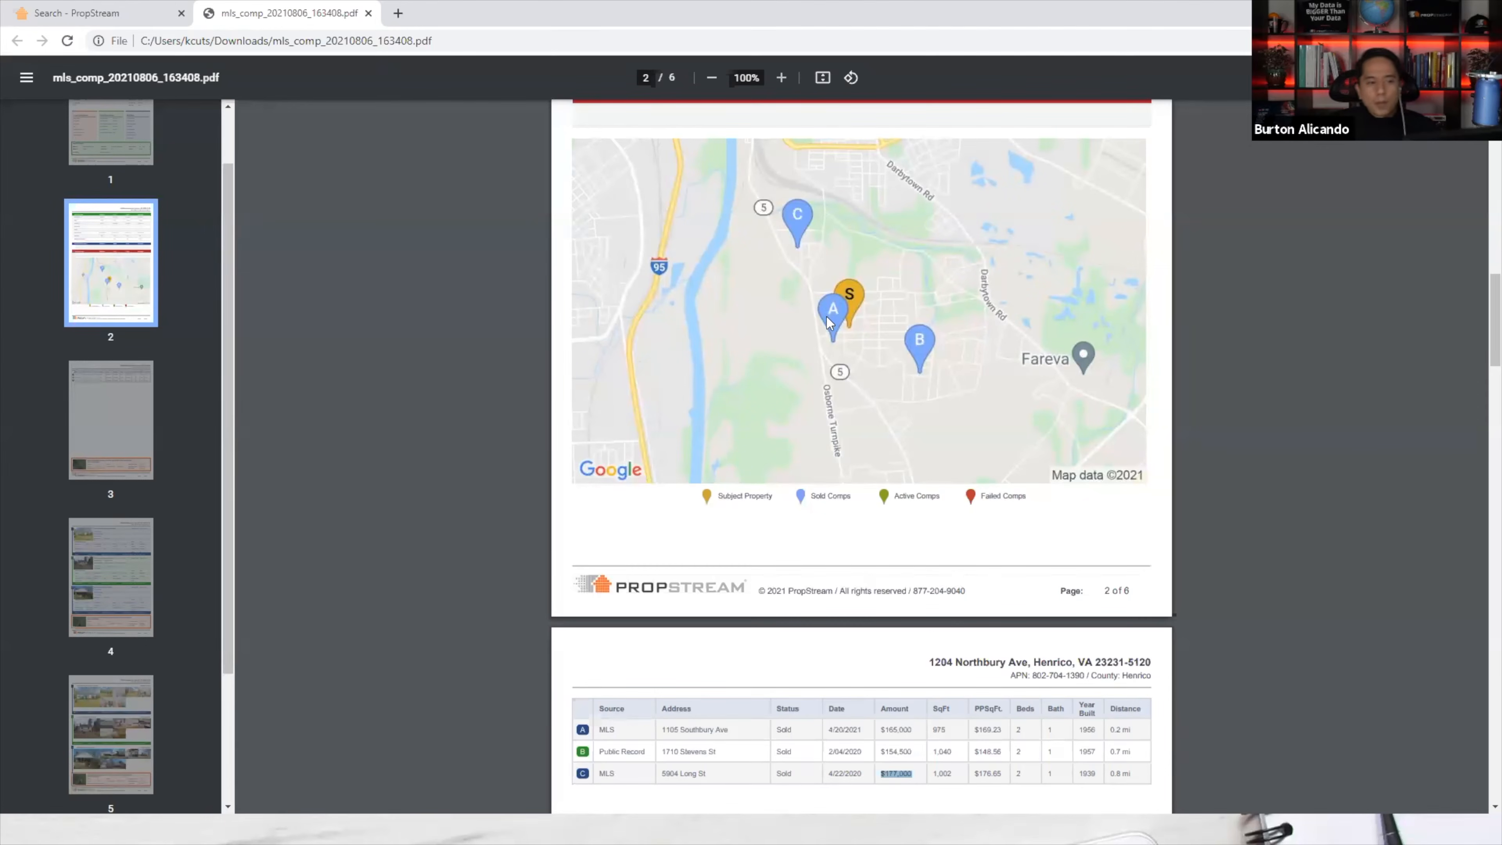
Highlight the comps' sale amounts, including comp A's $165,000, and move on to page 4.
scroll(967, 760, "down", 2)
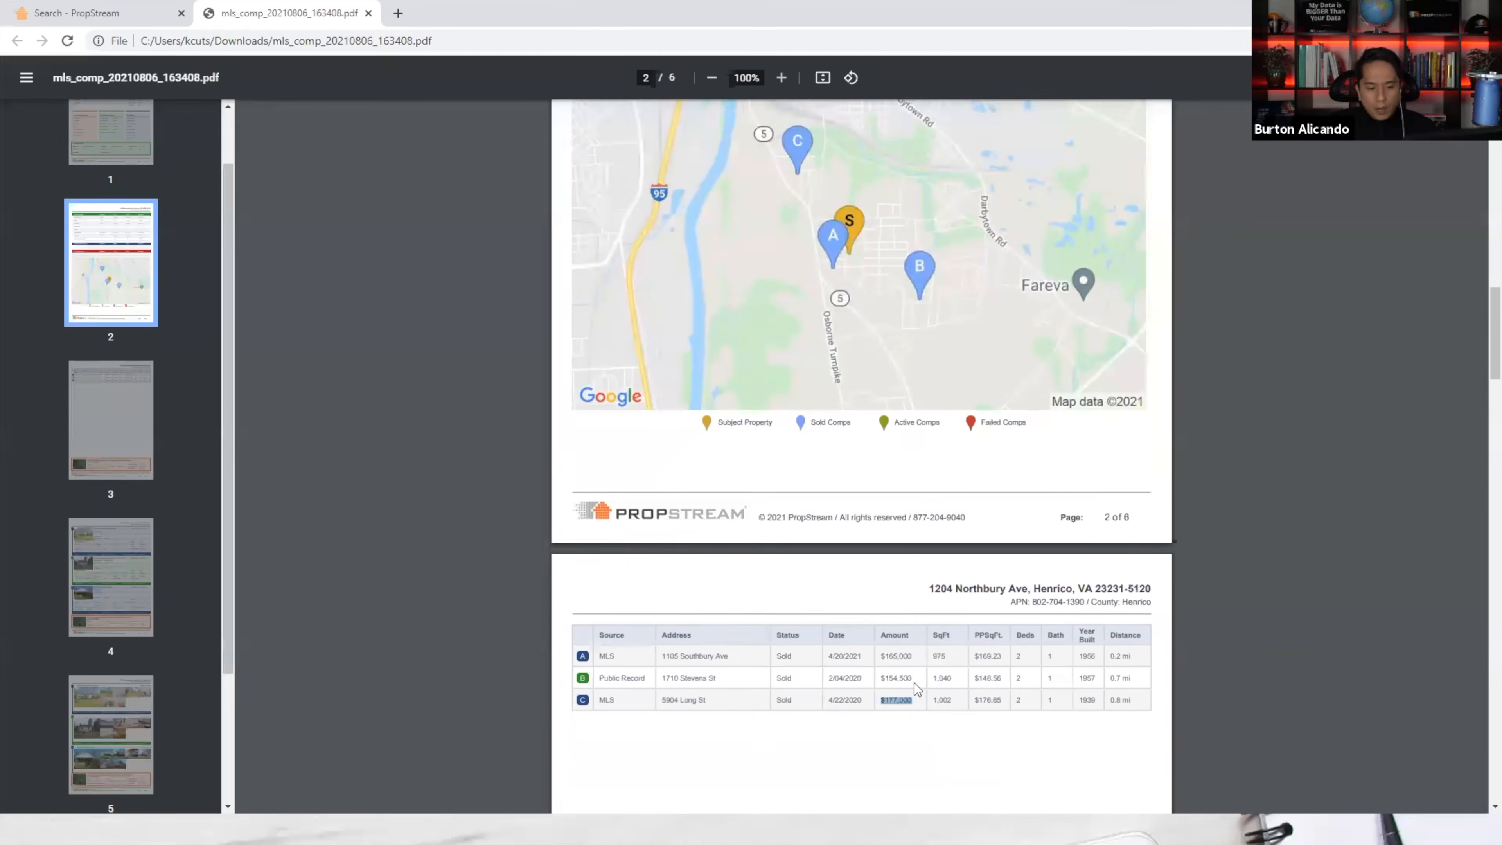
left_click_drag(914, 595, 882, 573)
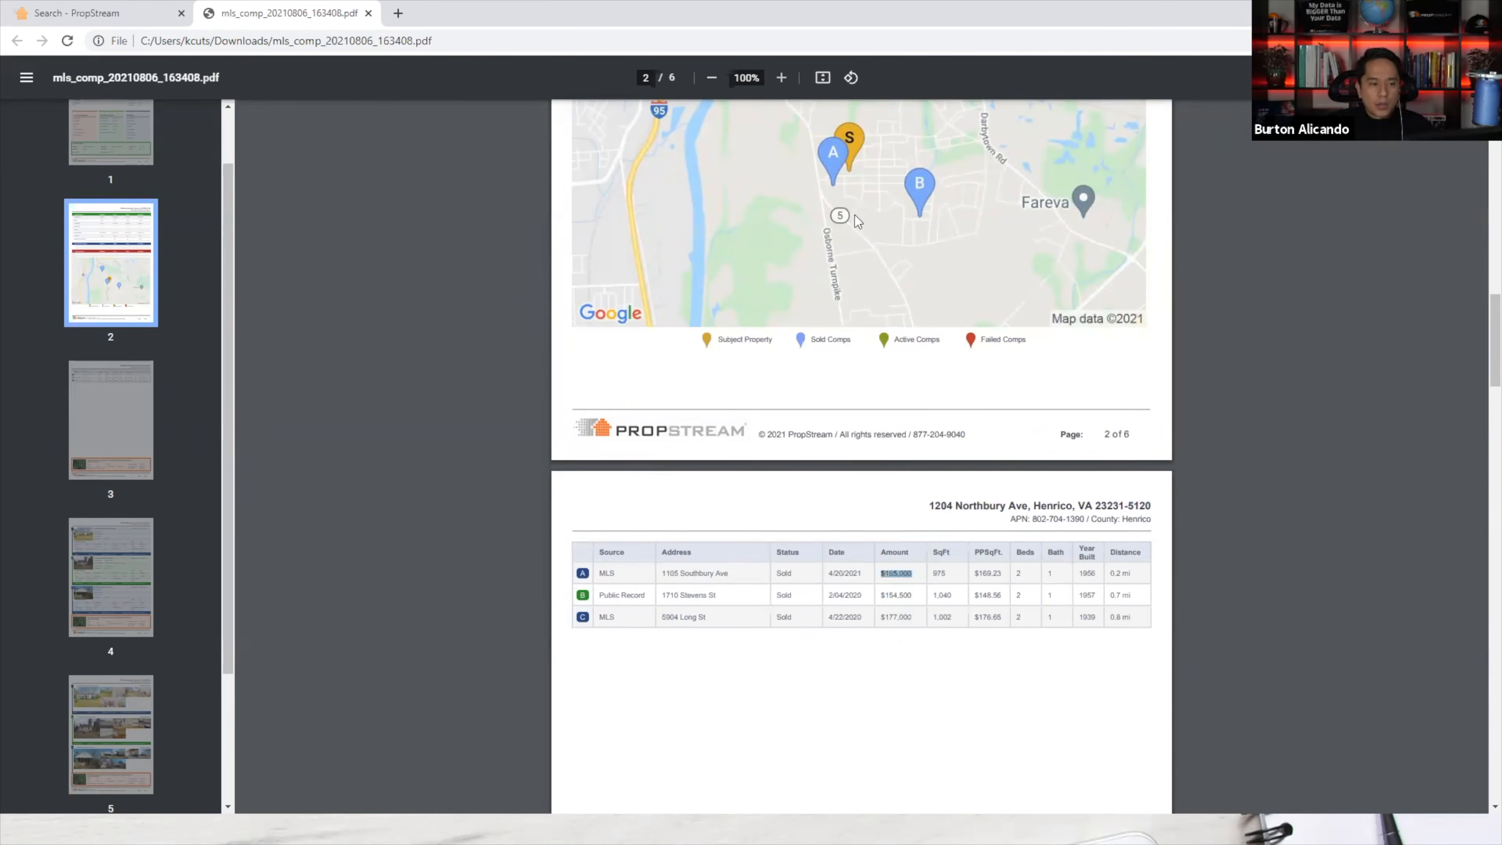
scroll(863, 269, "up", 2)
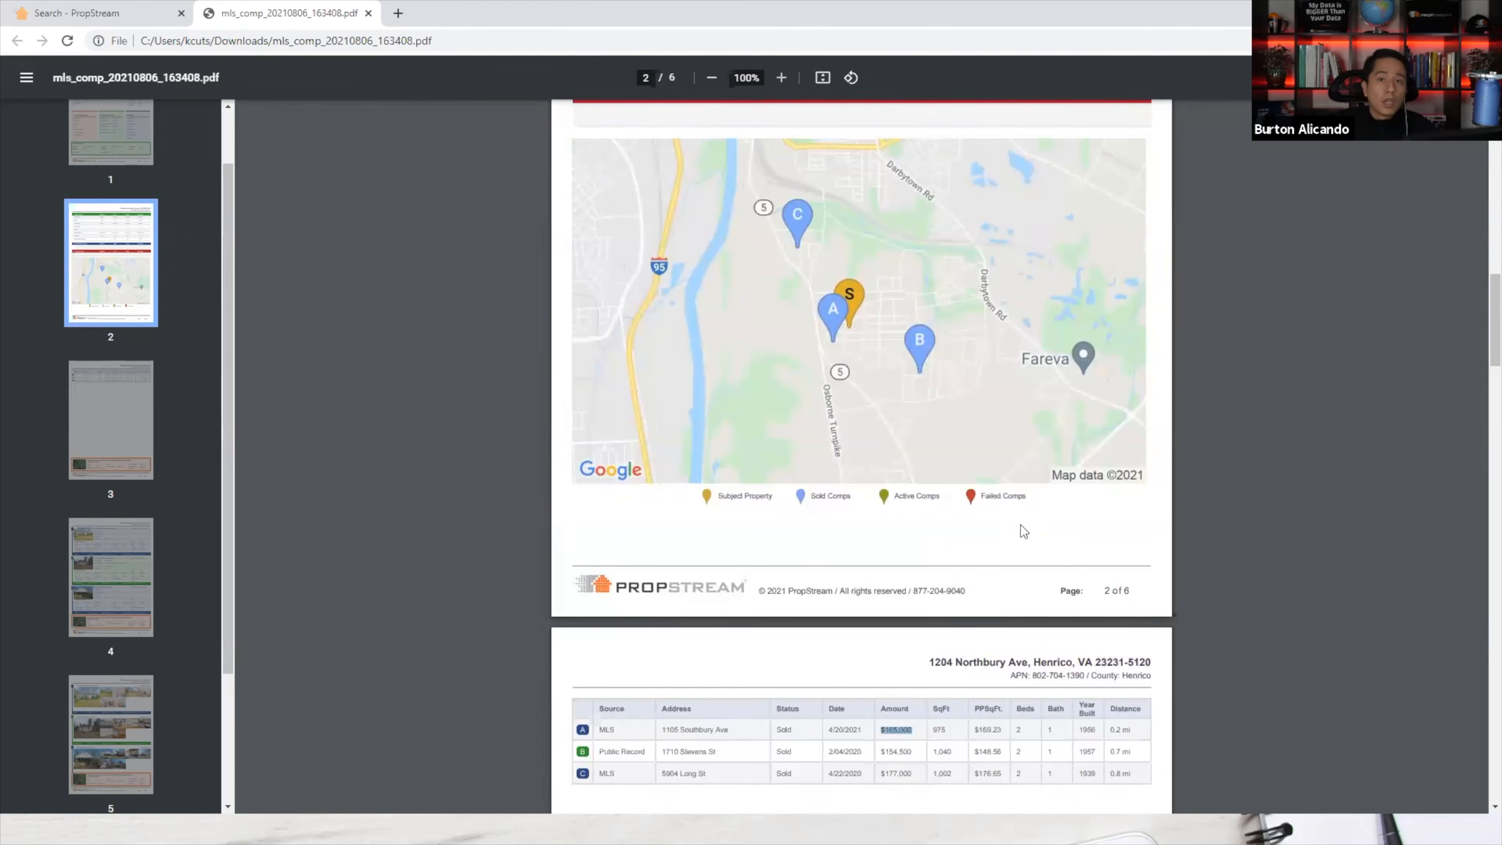
scroll(904, 750, "down", 1)
scroll(905, 750, "down", 1)
left_click_drag(914, 617, 882, 618)
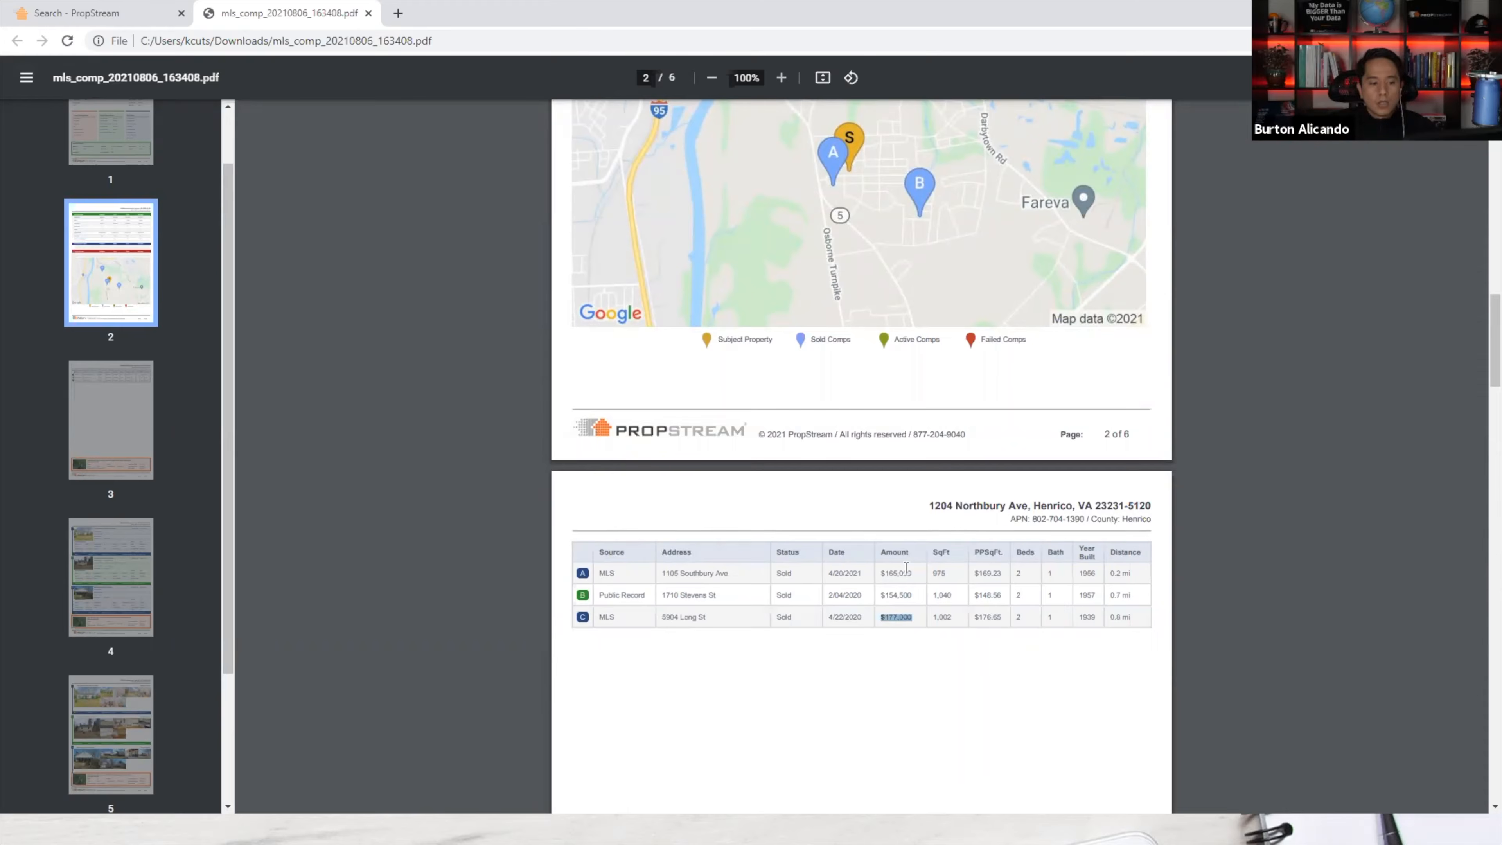
left_click_drag(914, 573, 890, 577)
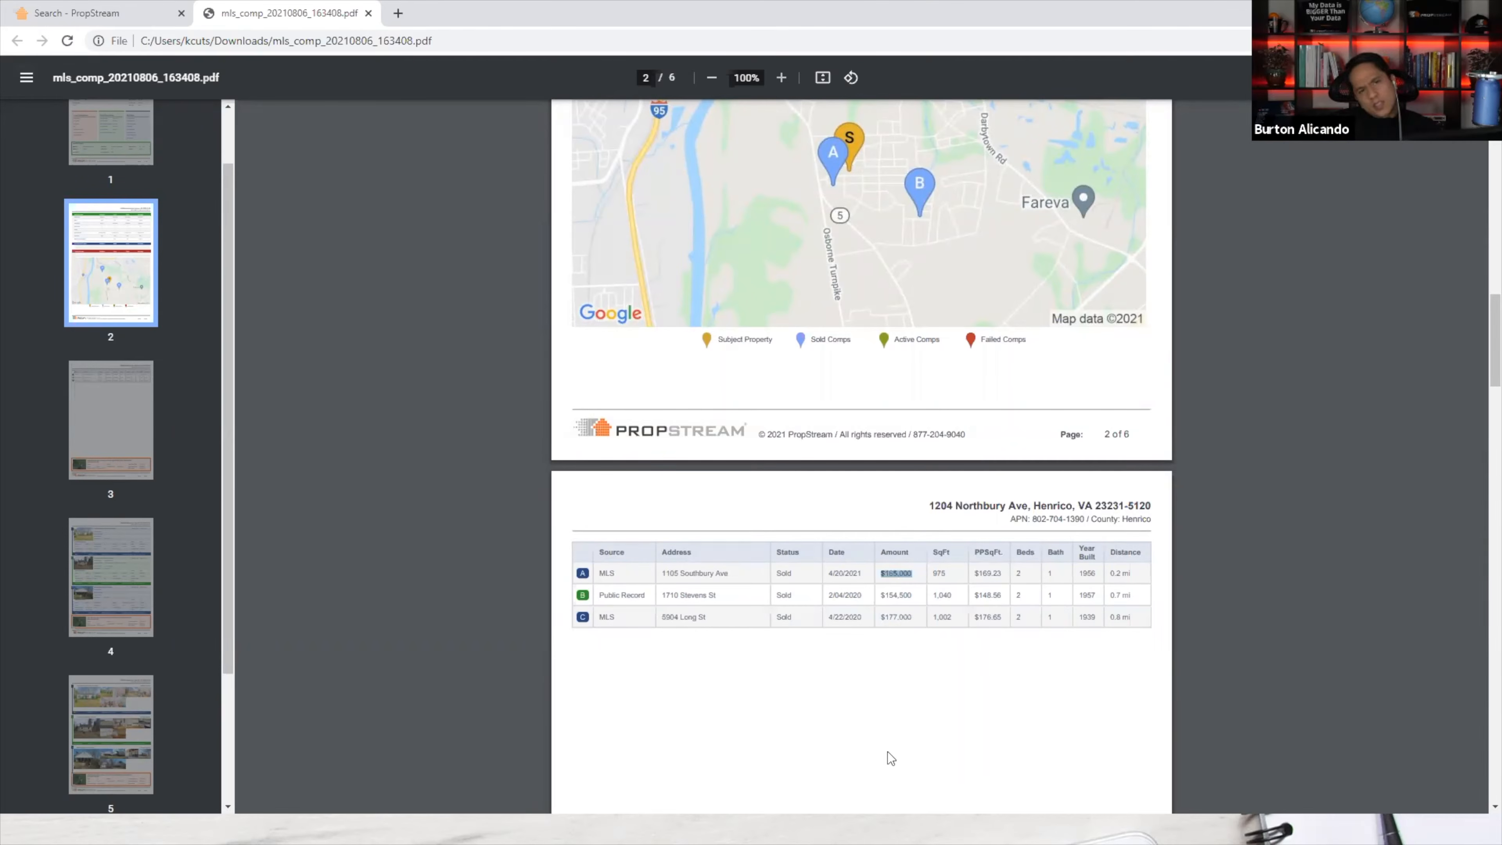
scroll(887, 731, "down", 12)
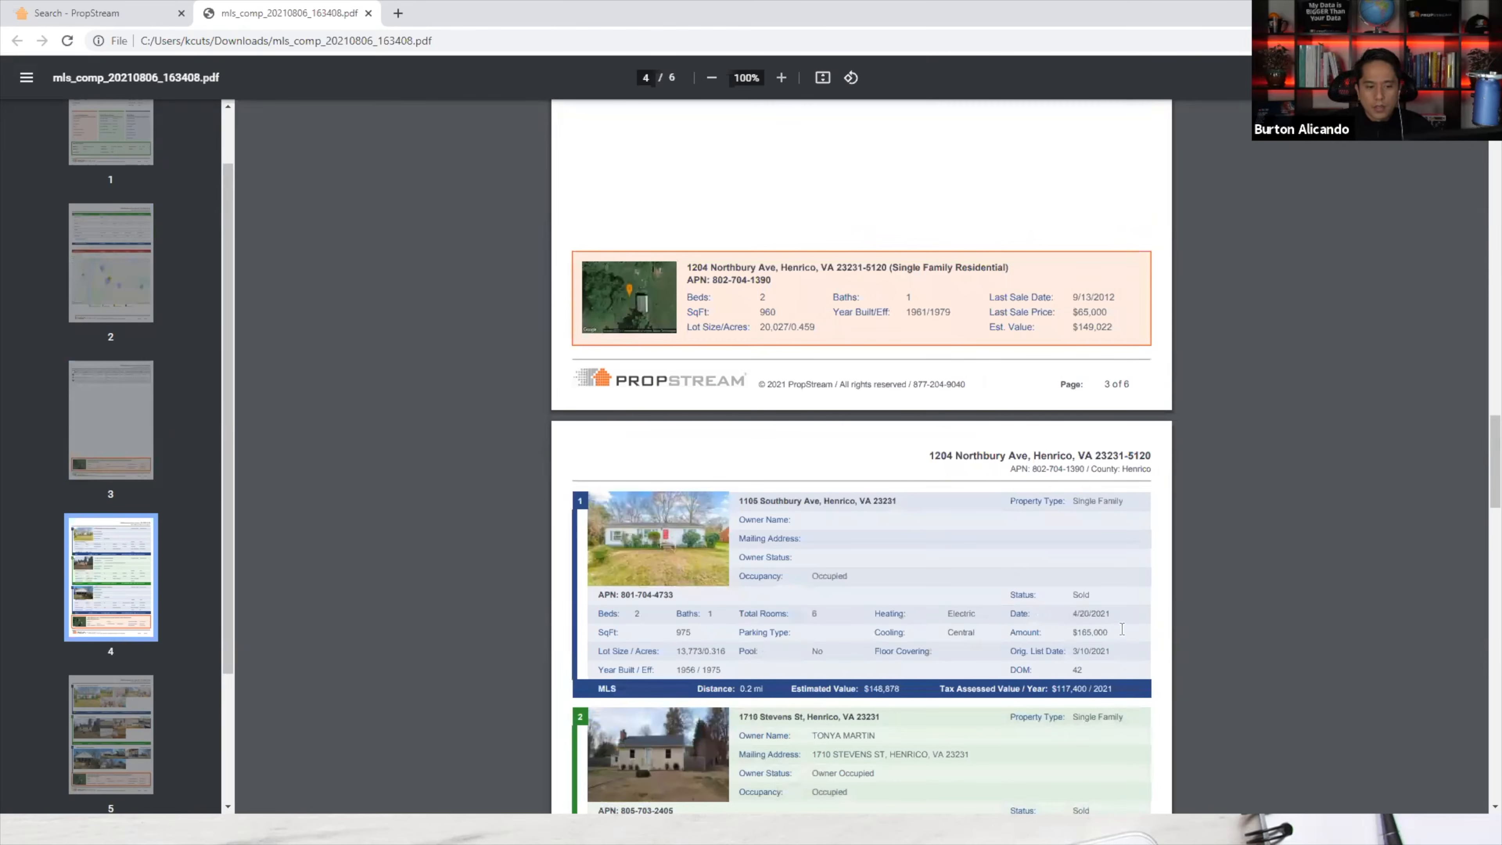
scroll(1100, 639, "down", 12)
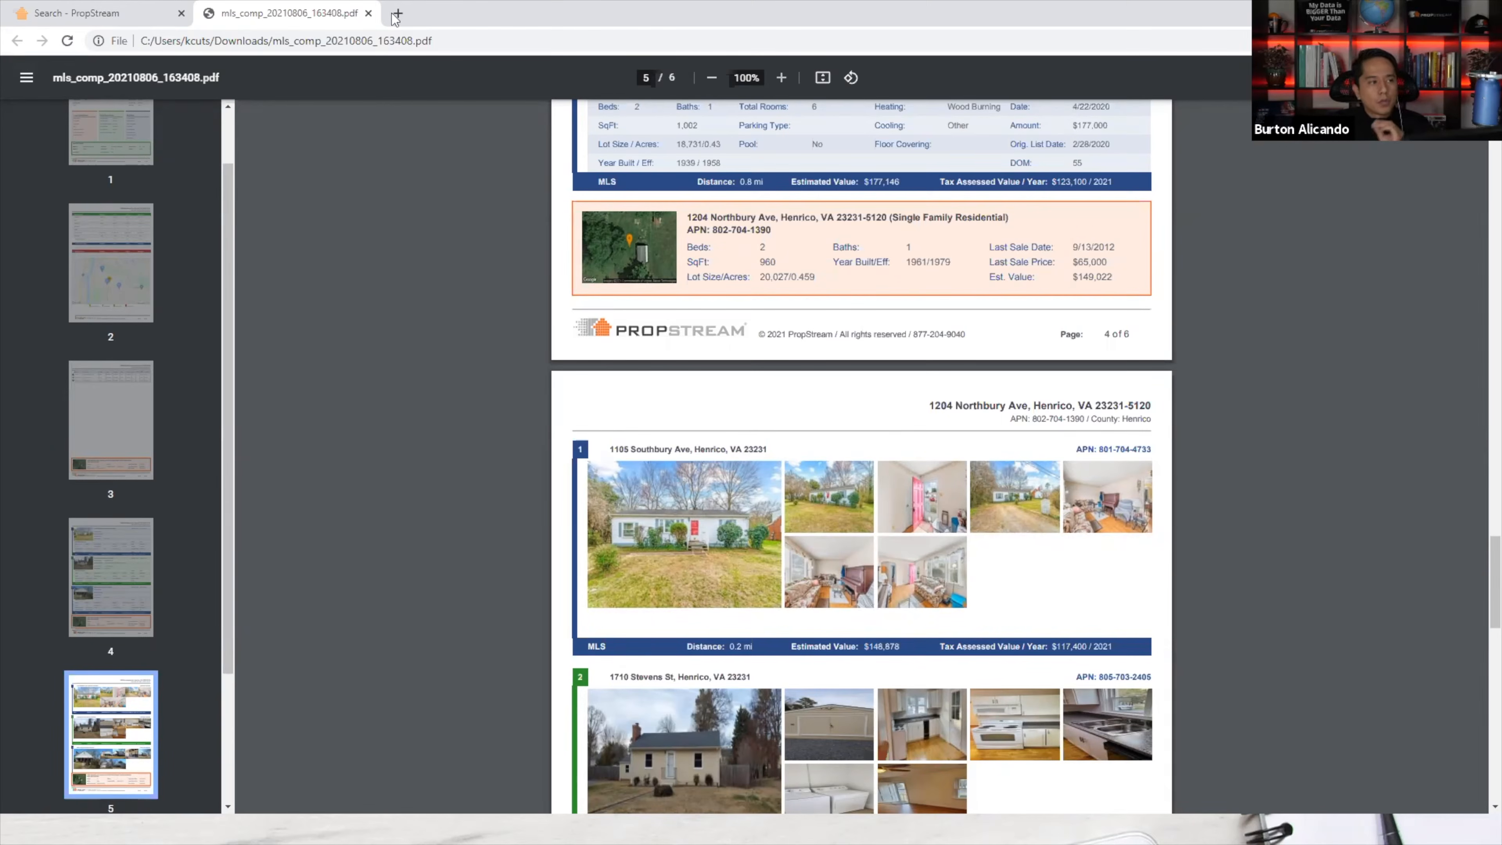
Close the comp report PDF and the property details, then switch to the Data Sources image.
left_click(368, 13)
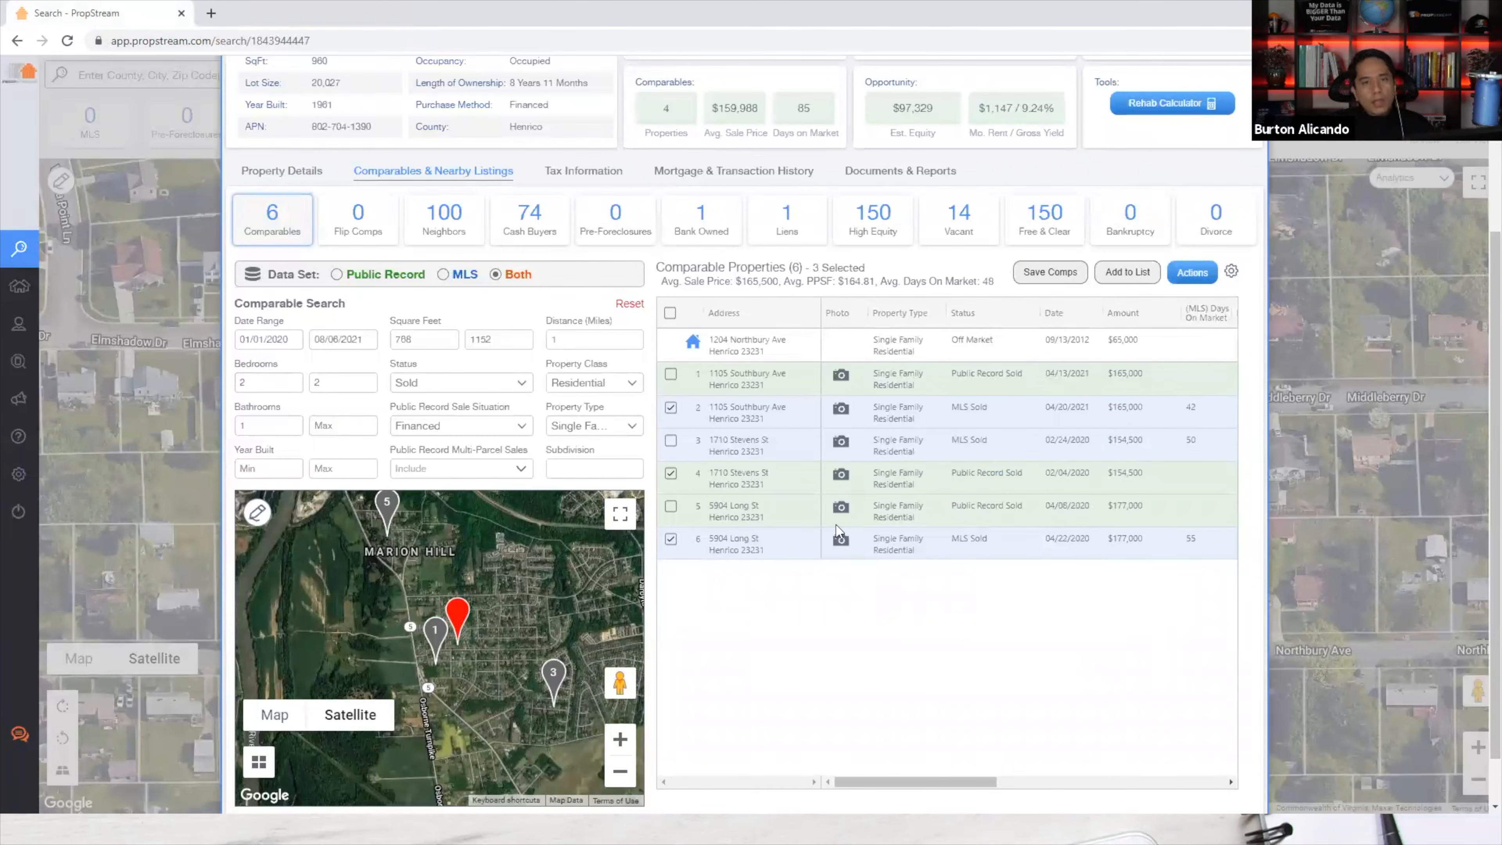
scroll(835, 525, "up", 4)
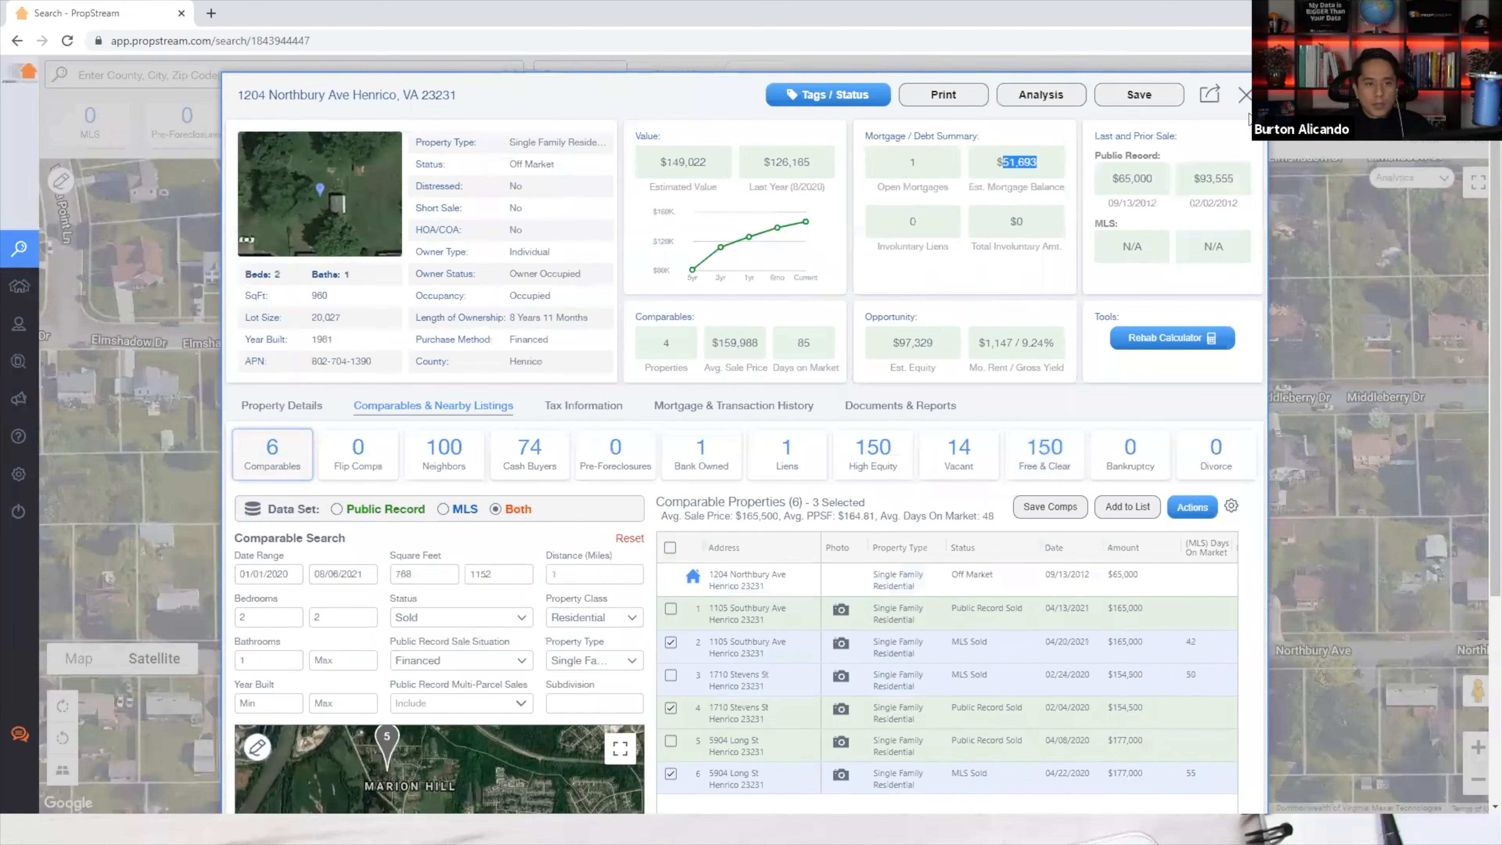
left_click(1244, 96)
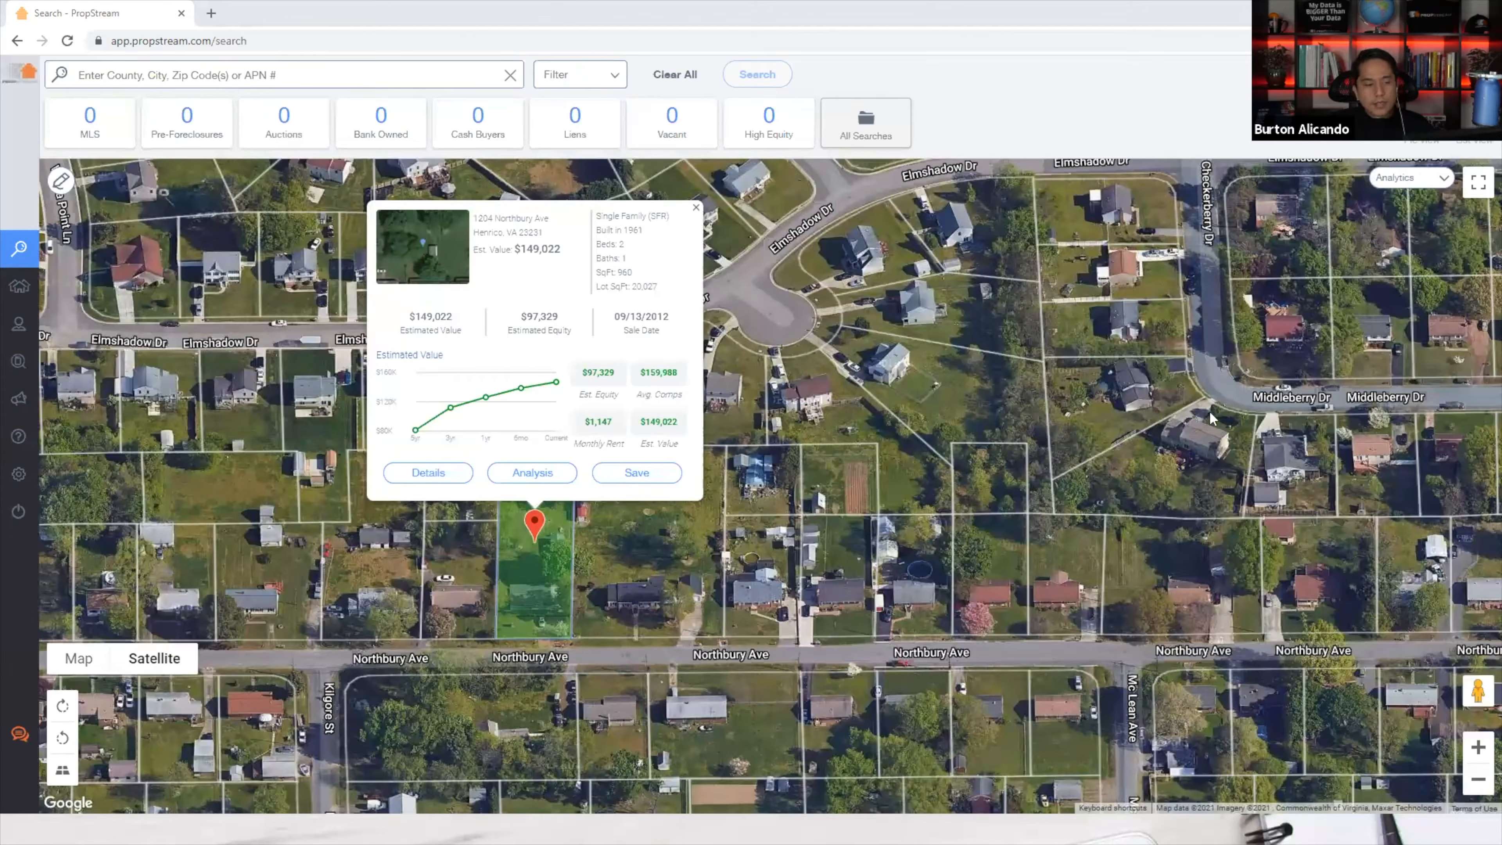
key("alt+Tab")
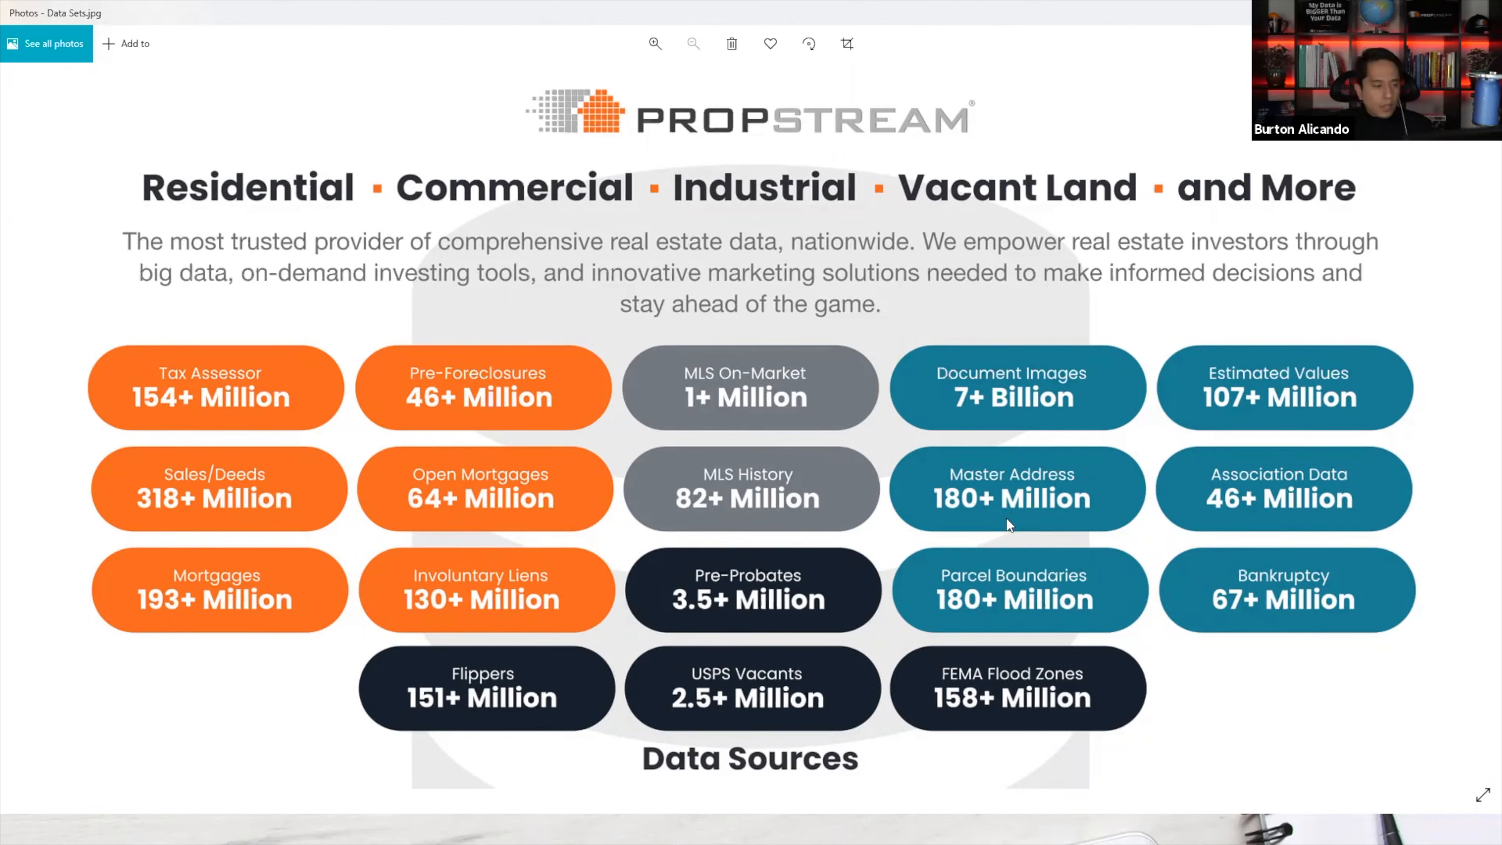
key("alt+Tab")
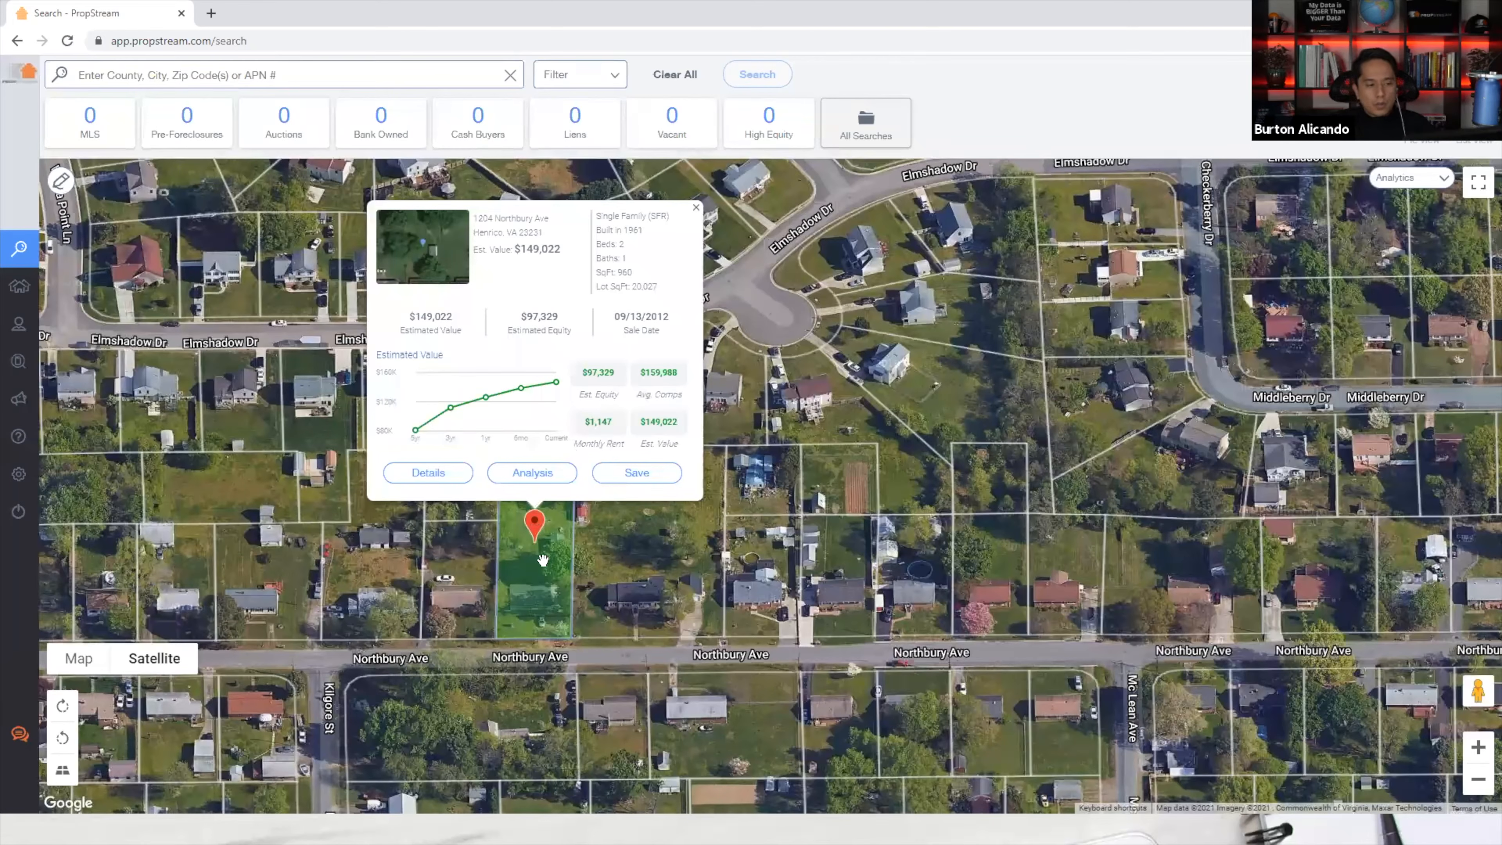
left_click(429, 472)
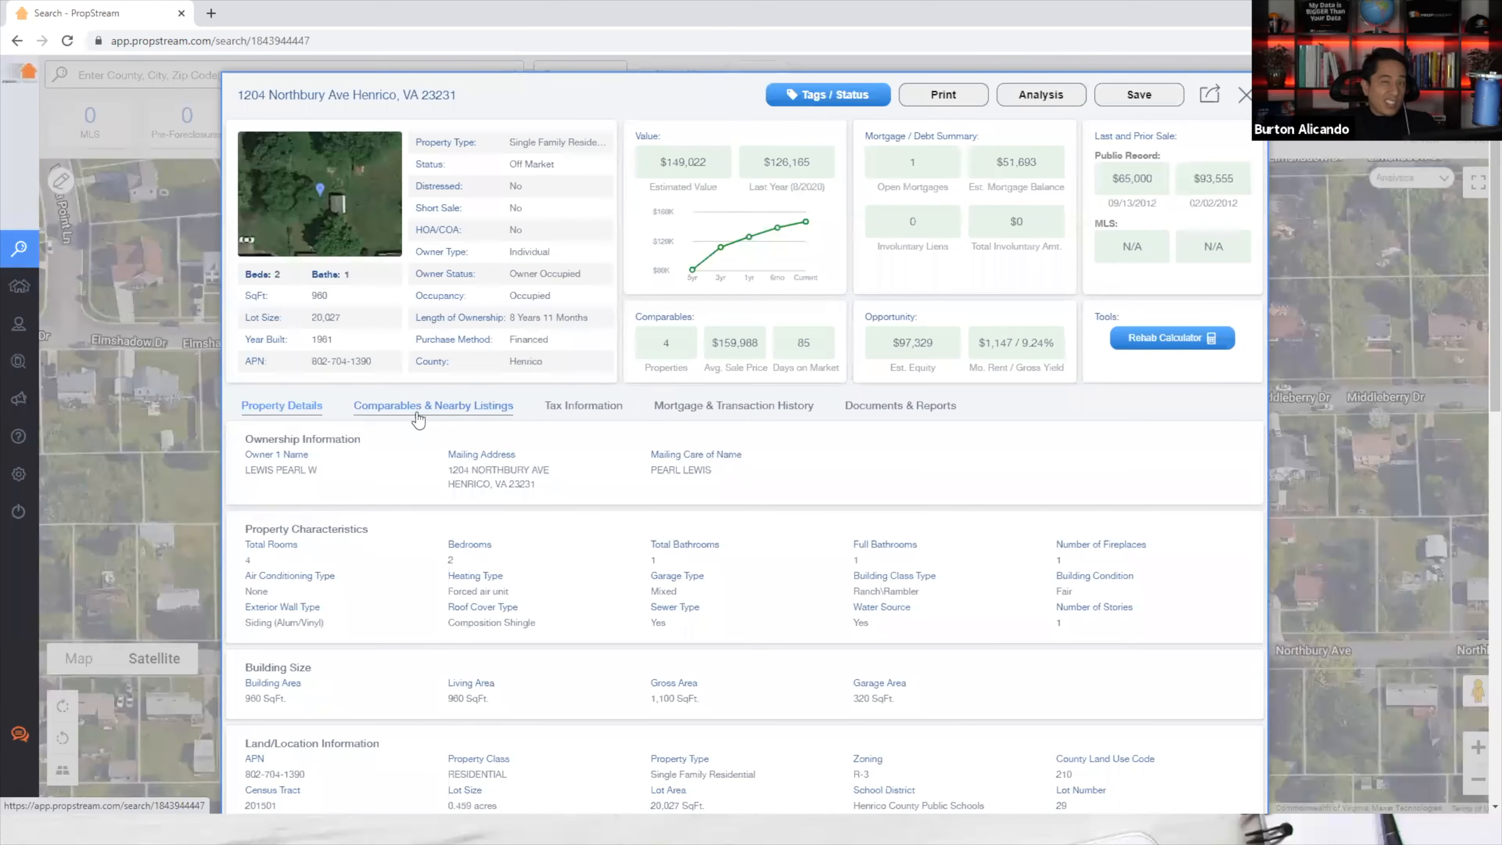
left_click(125, 210)
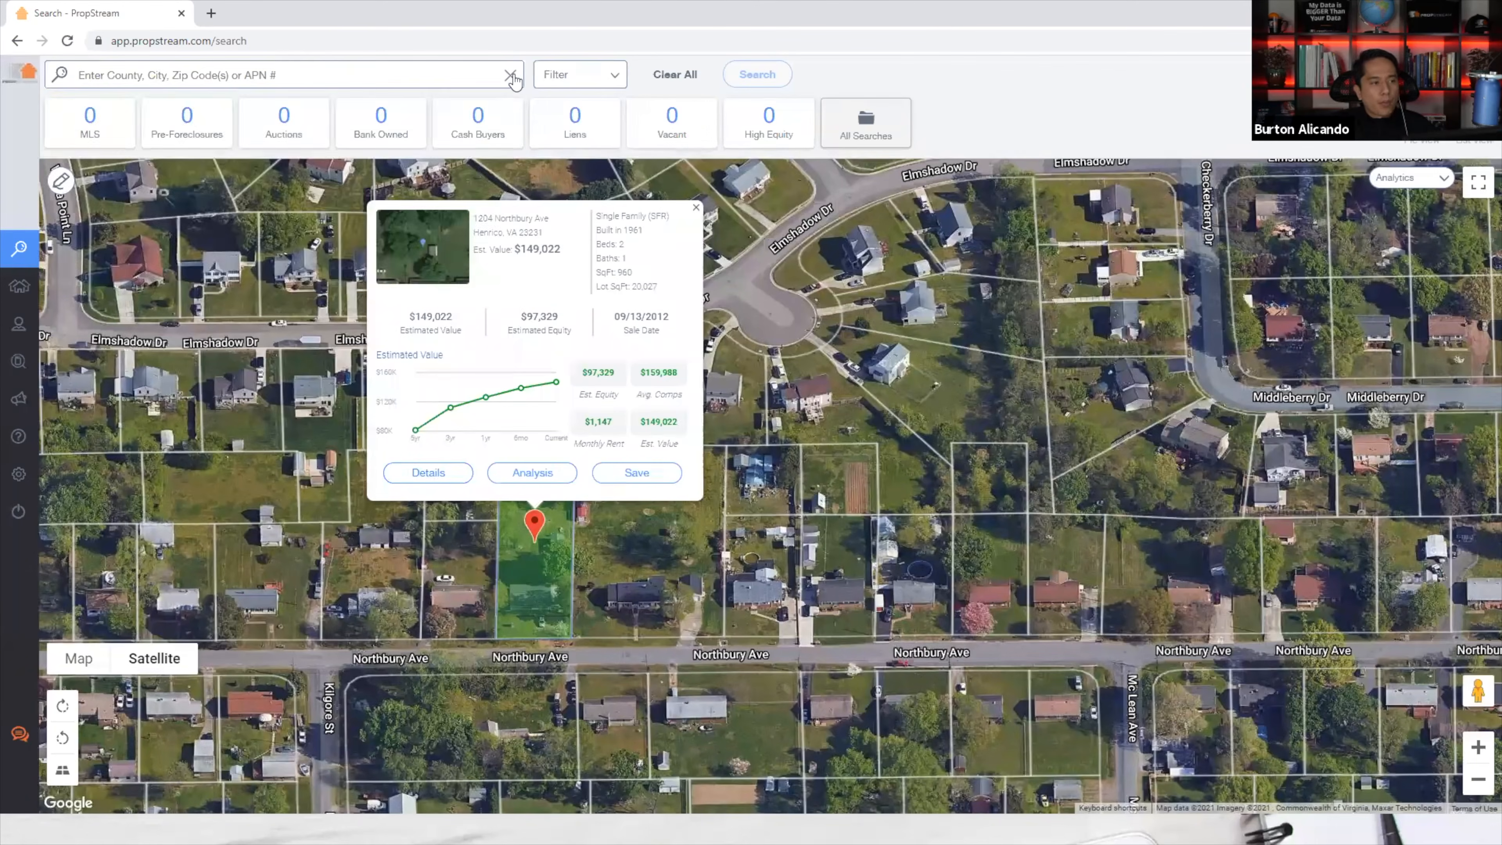
left_click(507, 76)
left_click(696, 209)
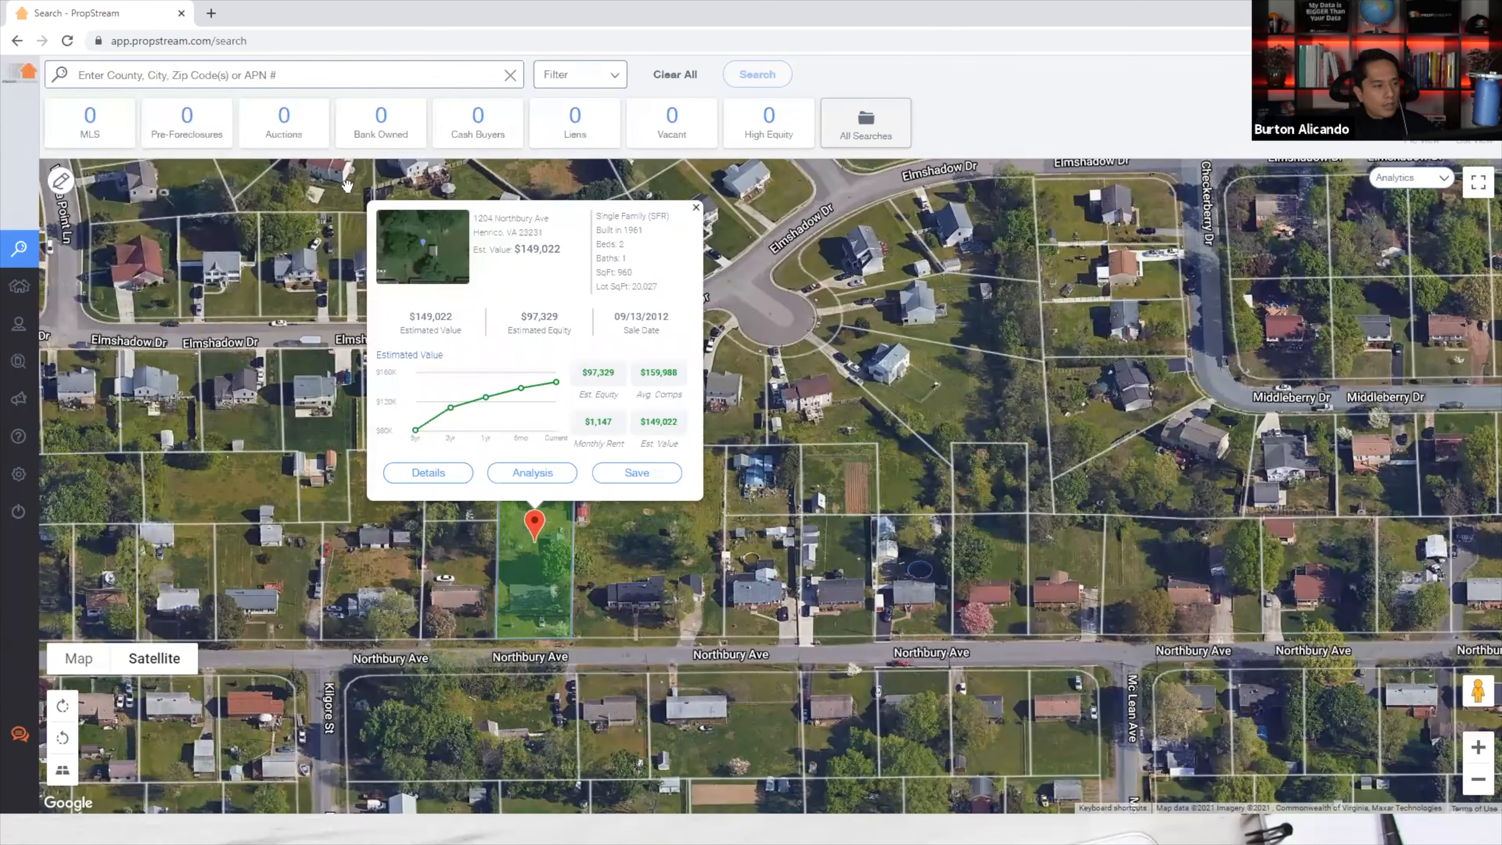
left_click(346, 76)
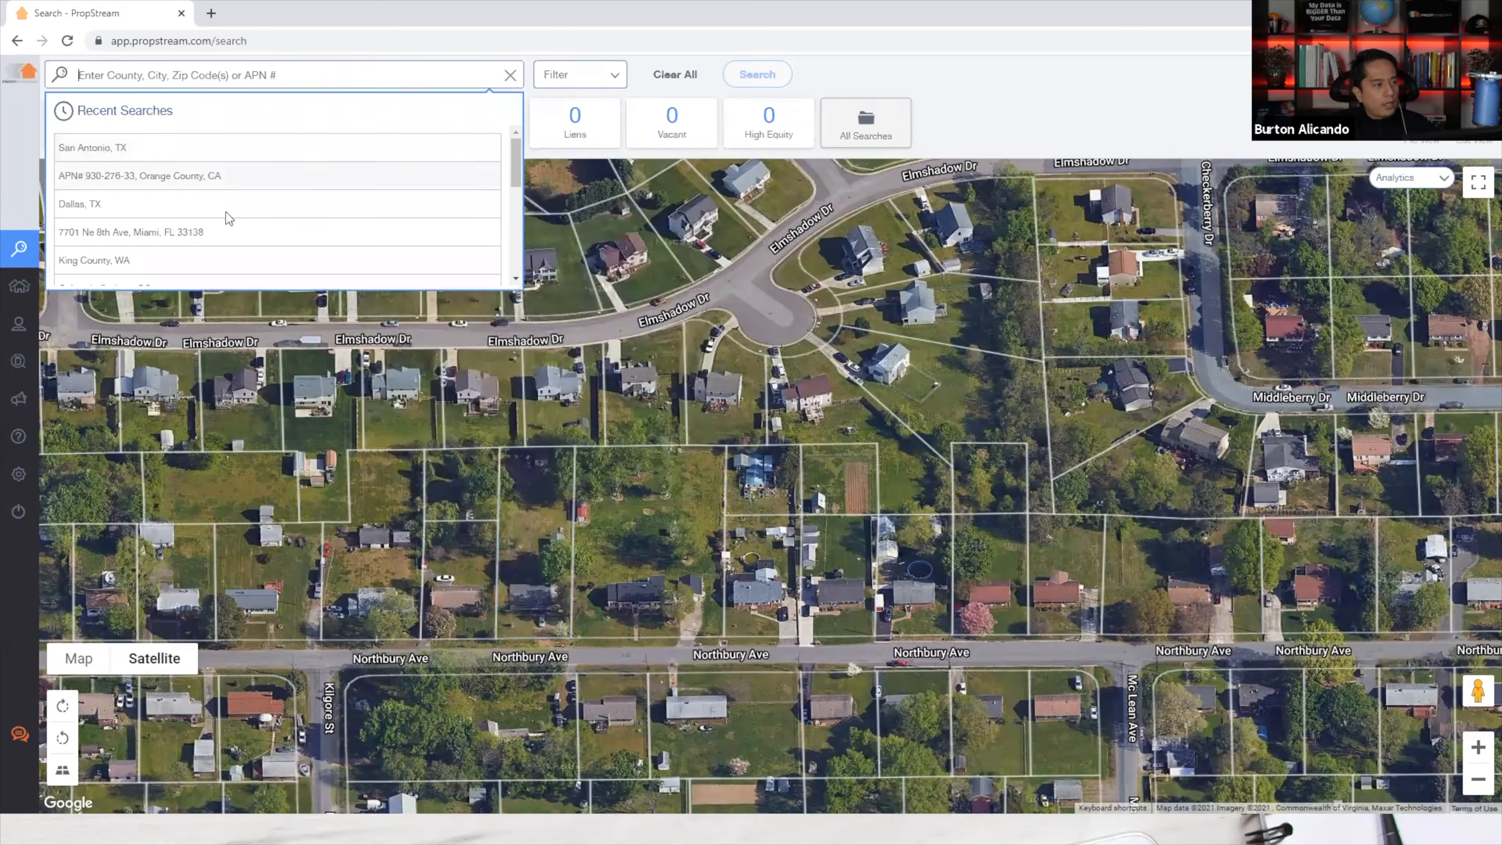
left_click(164, 231)
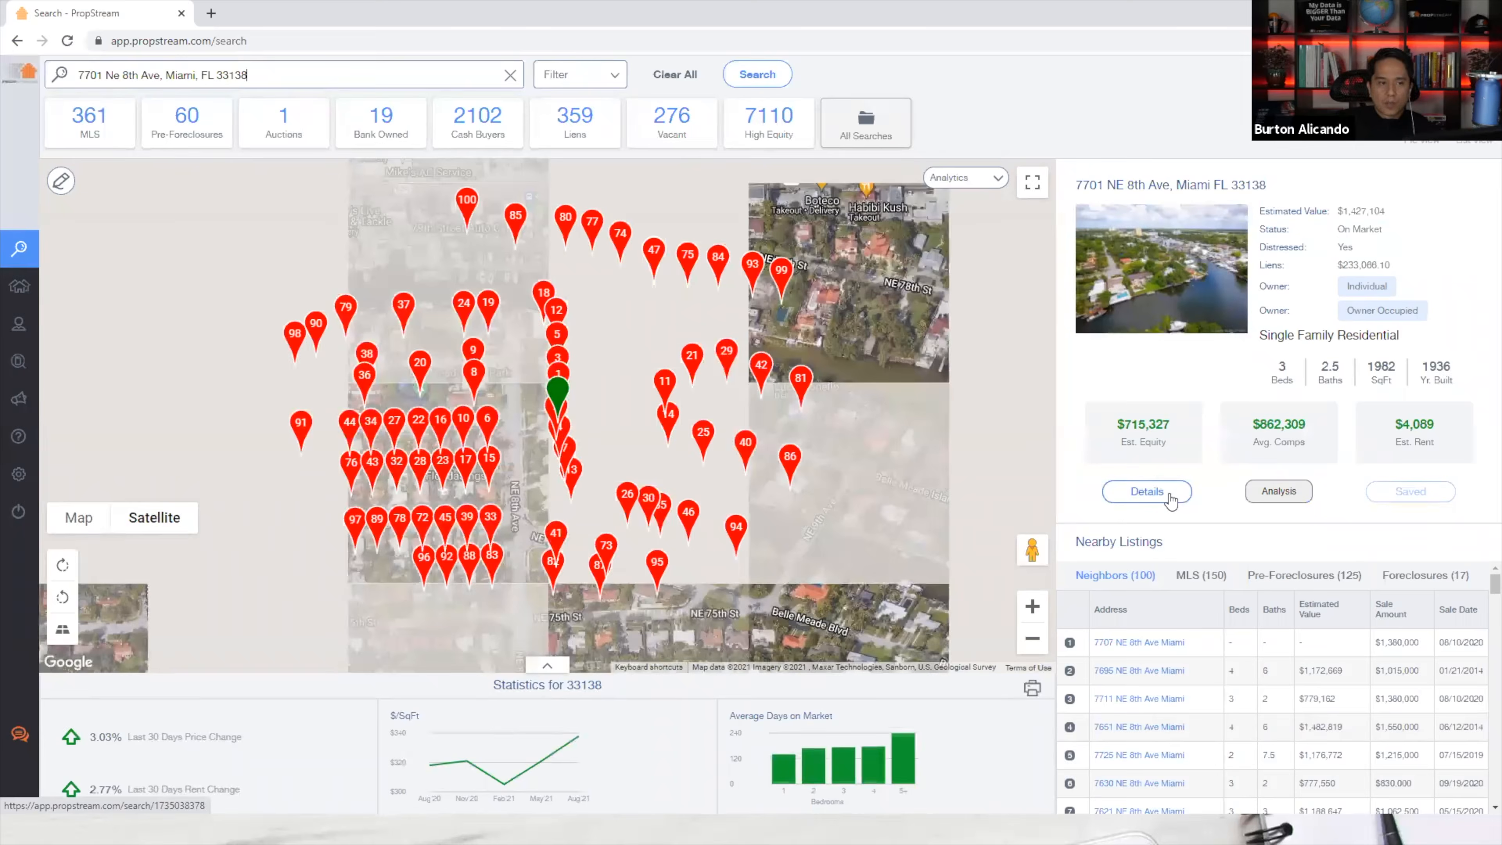
left_click(1168, 496)
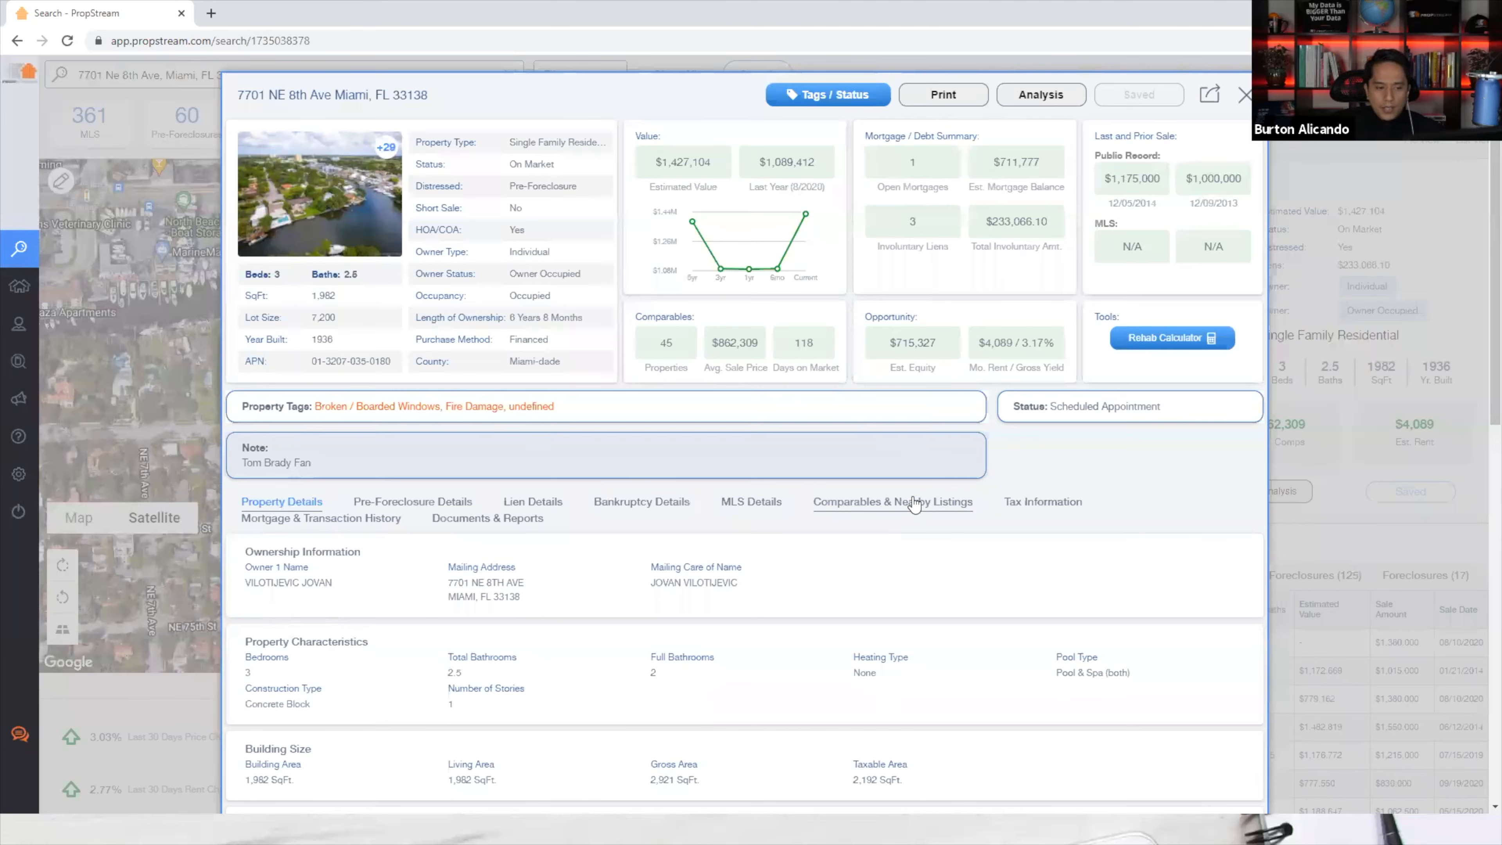
left_click(401, 504)
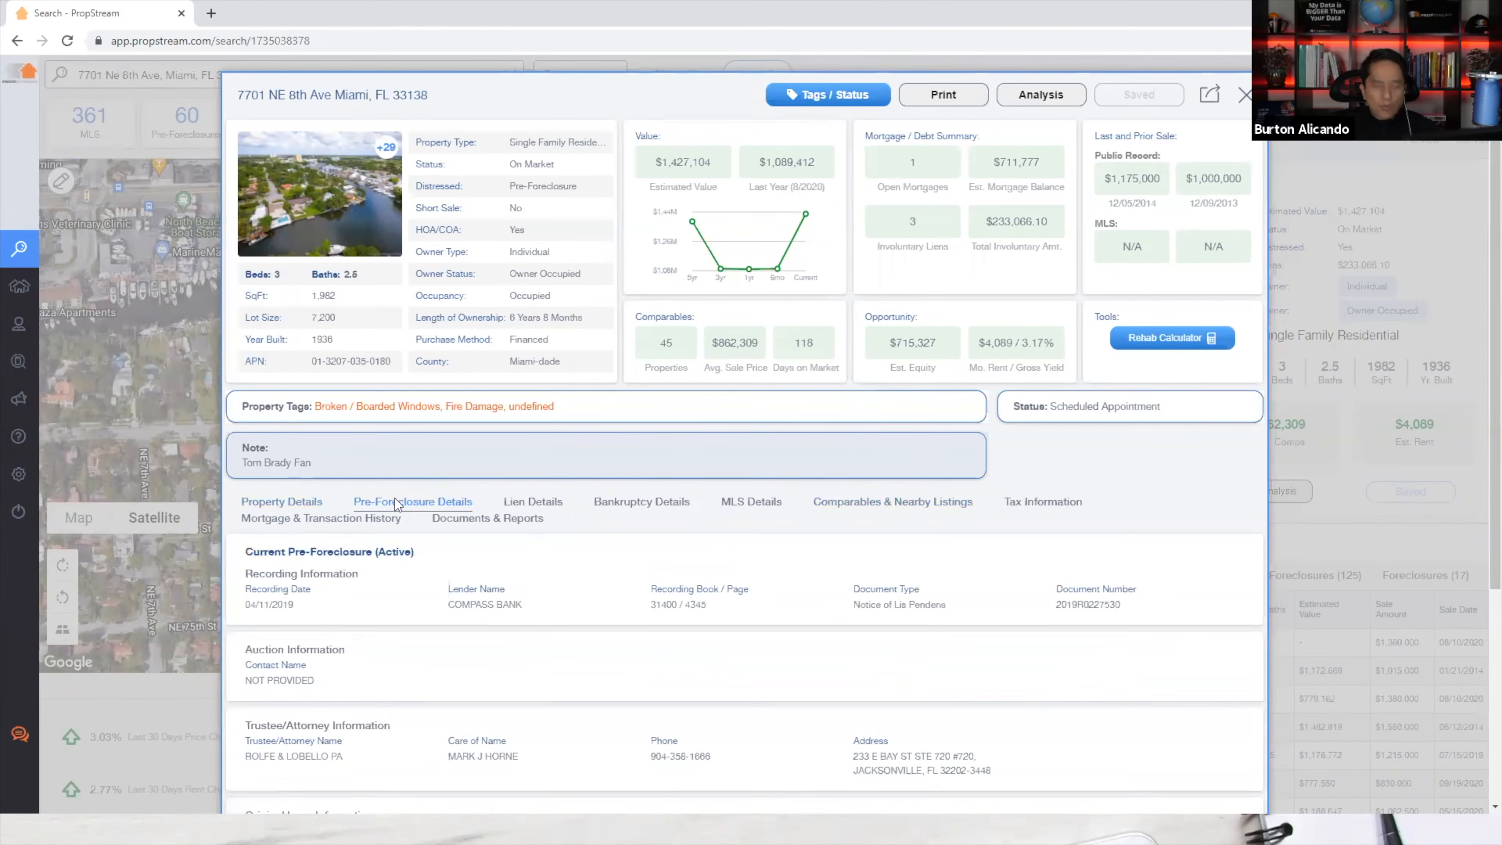
left_click(533, 501)
Review the property's bankruptcy and MLS listing details, then close the details view.
scroll(573, 642, "down", 3)
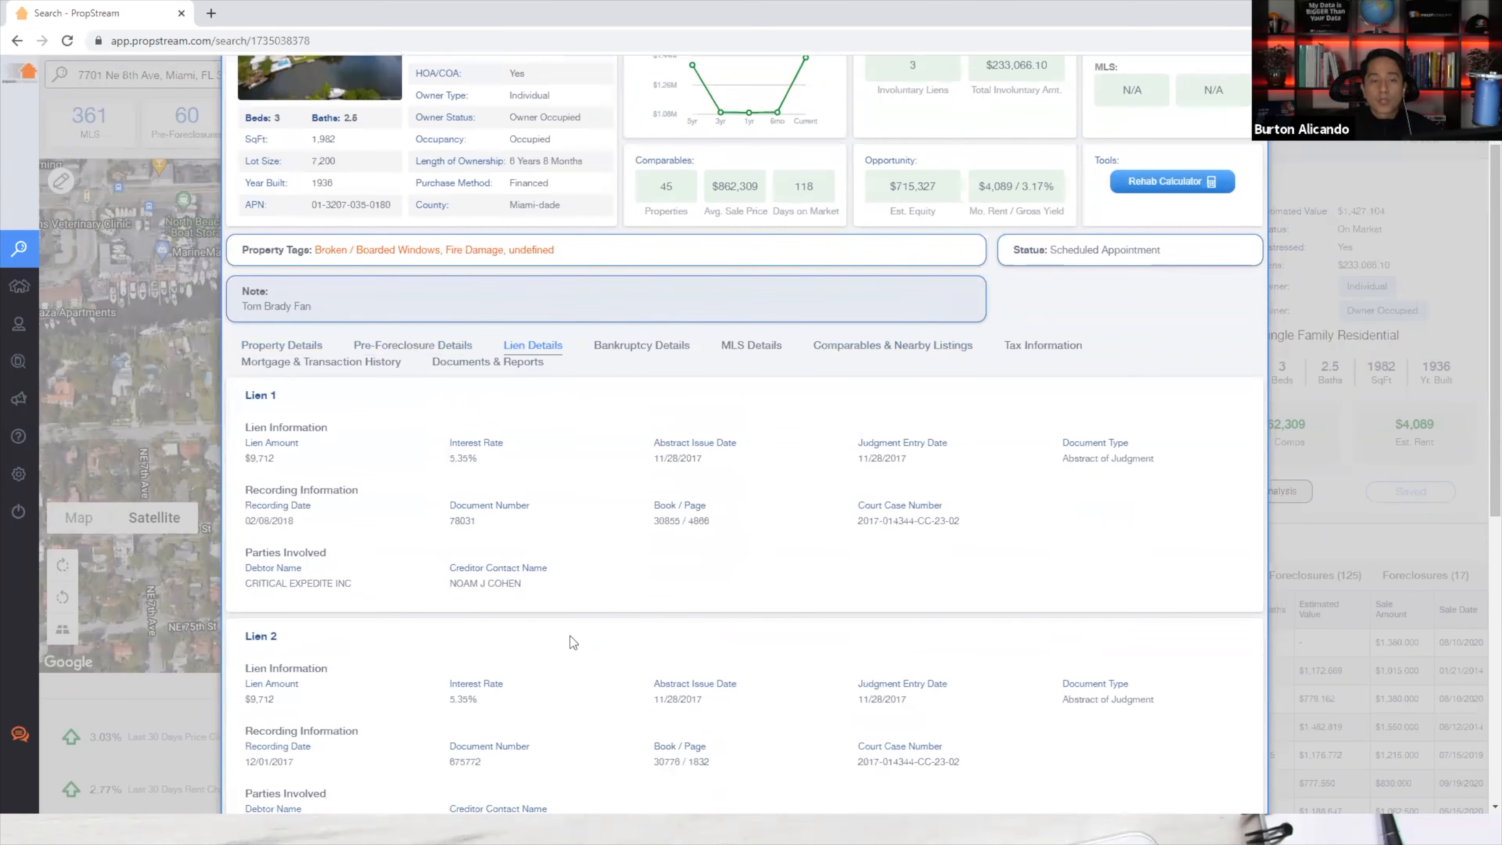
left_click(637, 349)
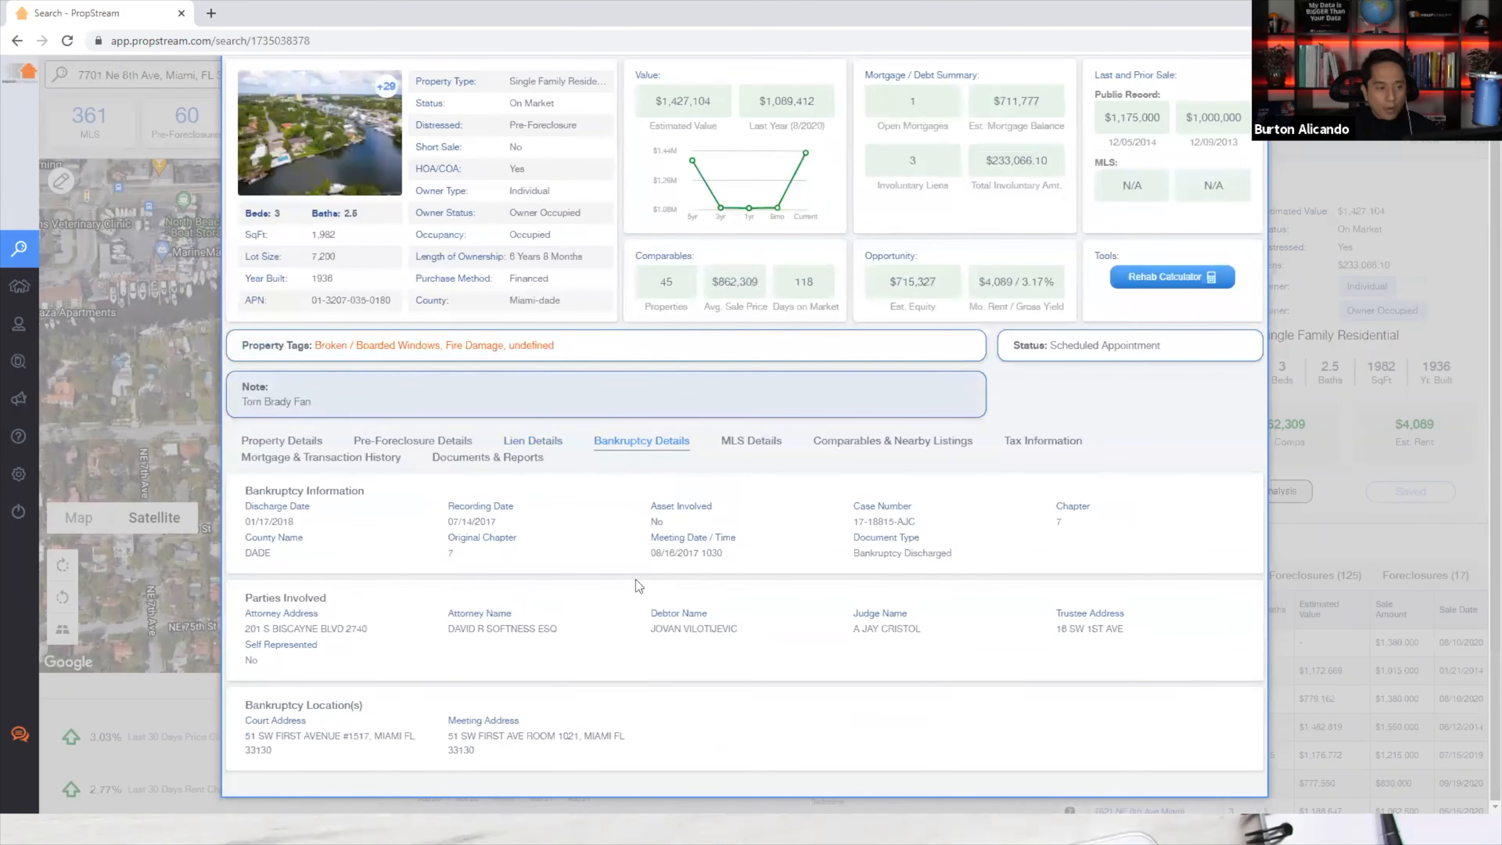
left_click(749, 439)
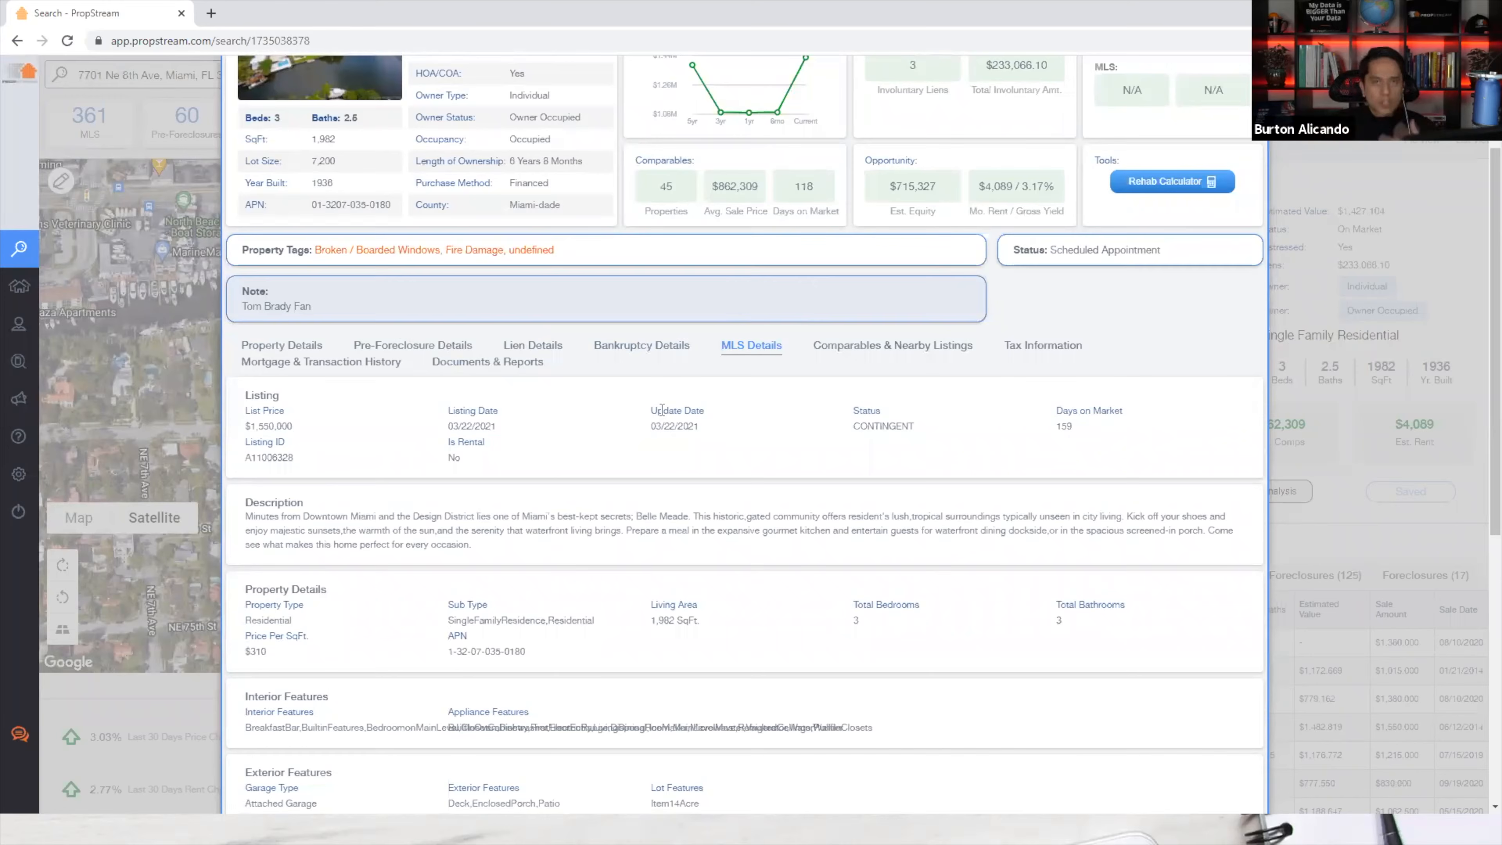
scroll(761, 505, "up", 3)
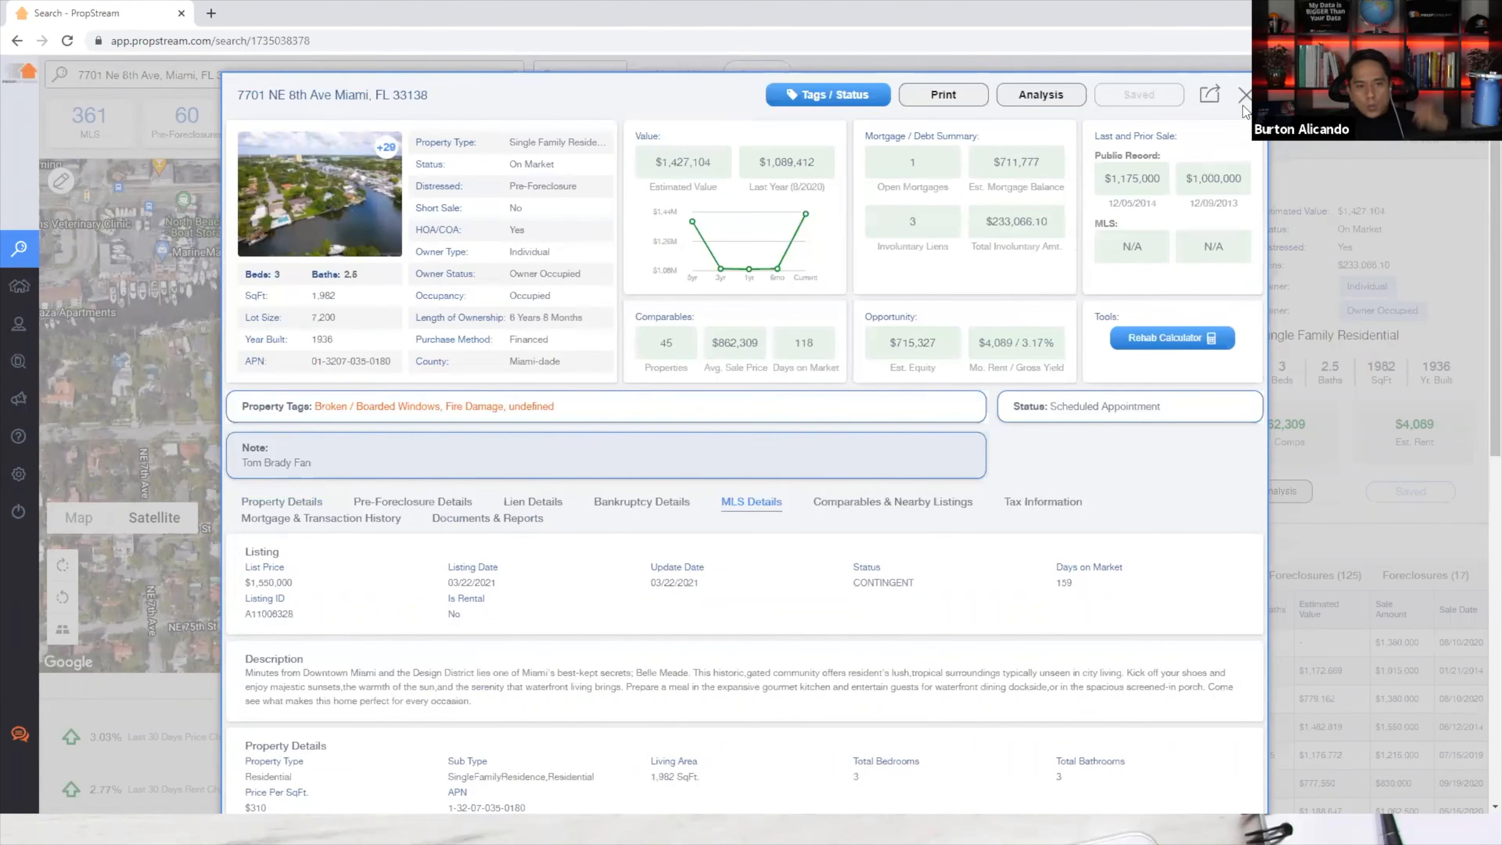
left_click(1243, 102)
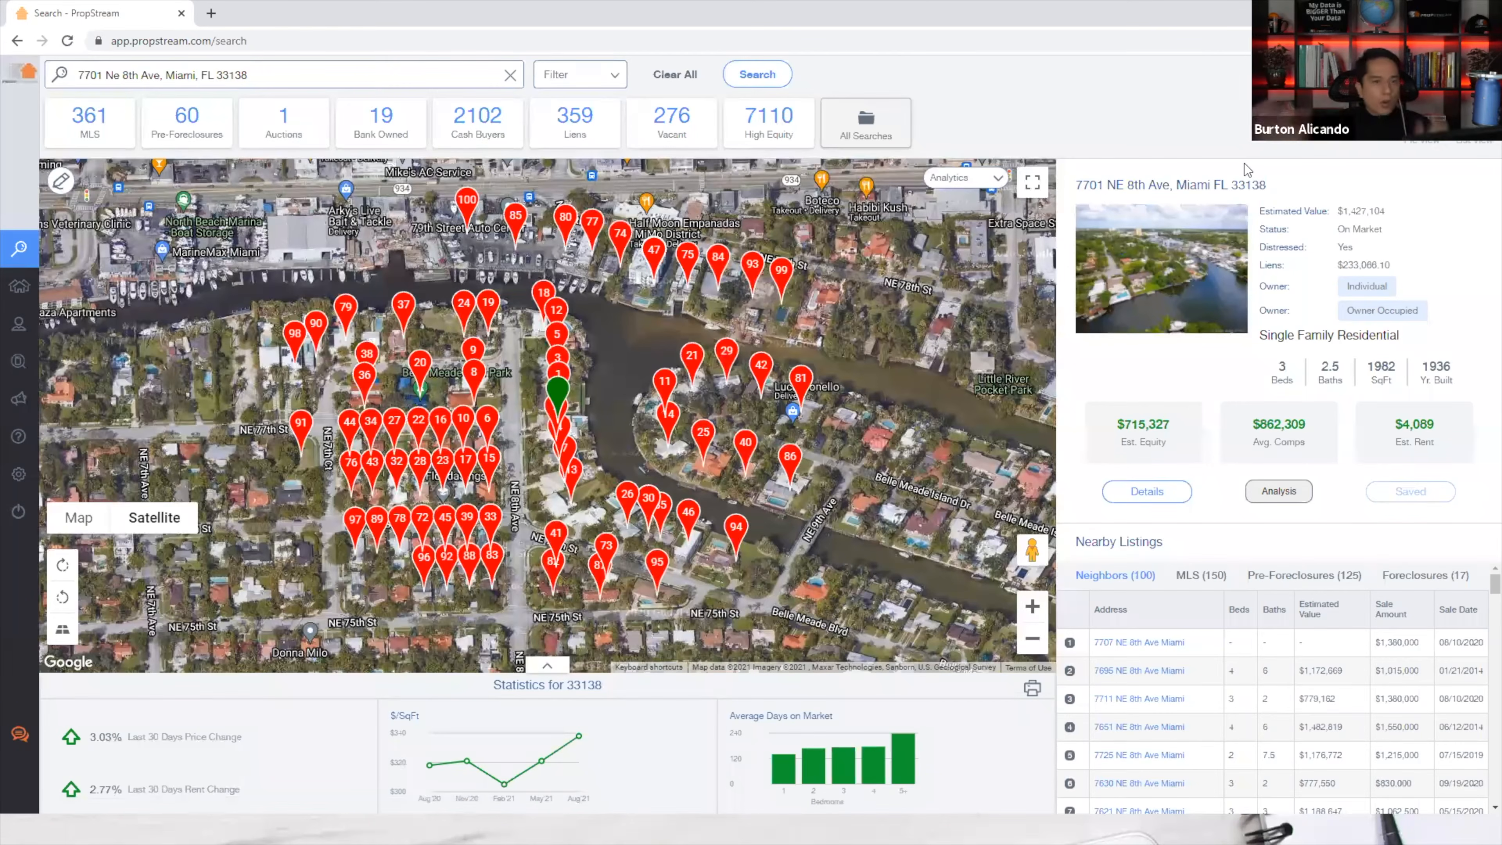
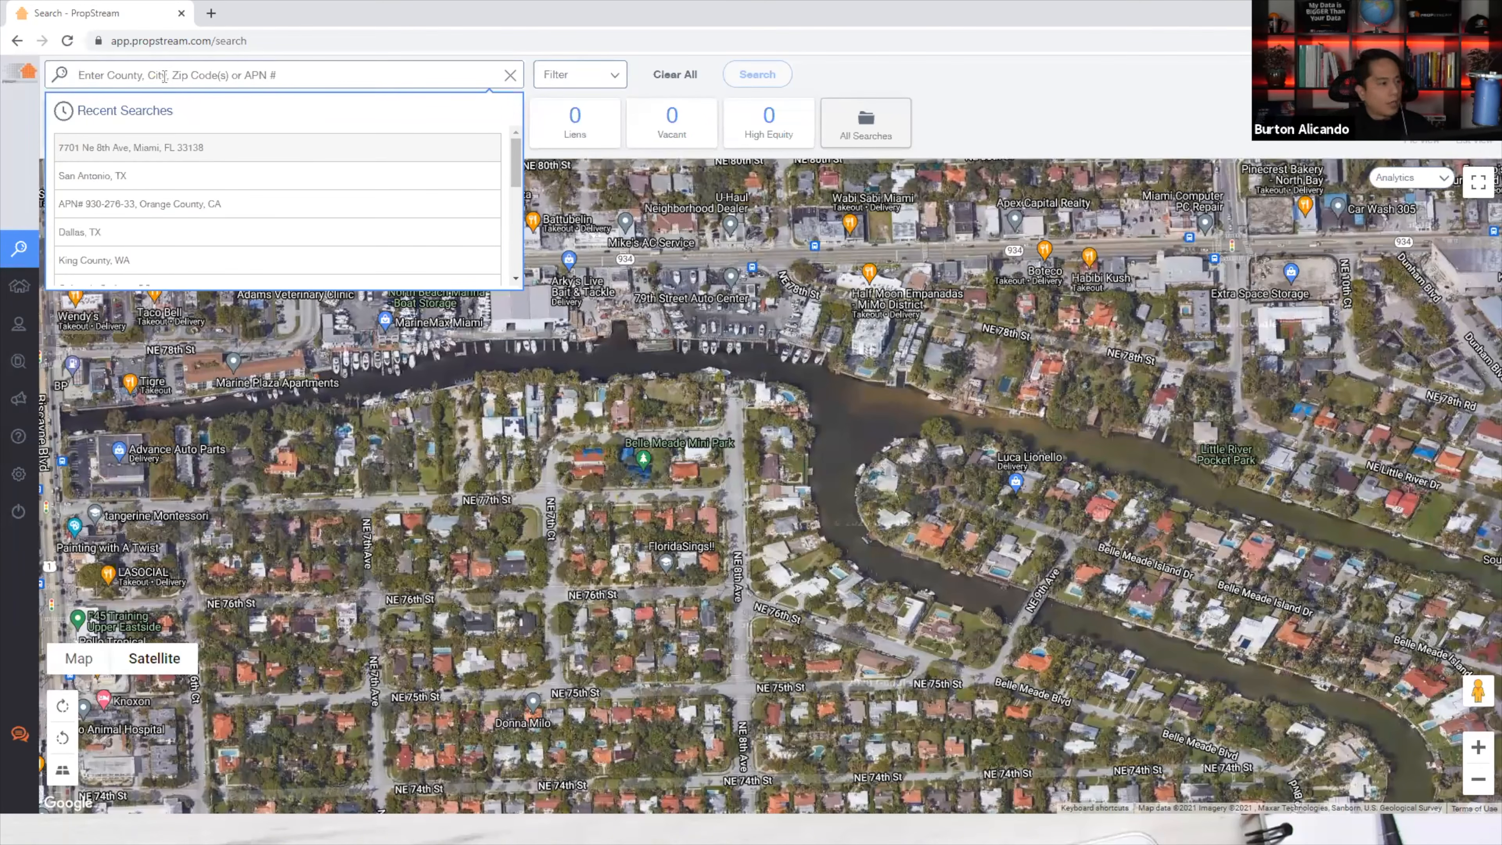
Search all properties in Suffolk County, NY, highlighting the 586,364 result count.
type("Suffolk County")
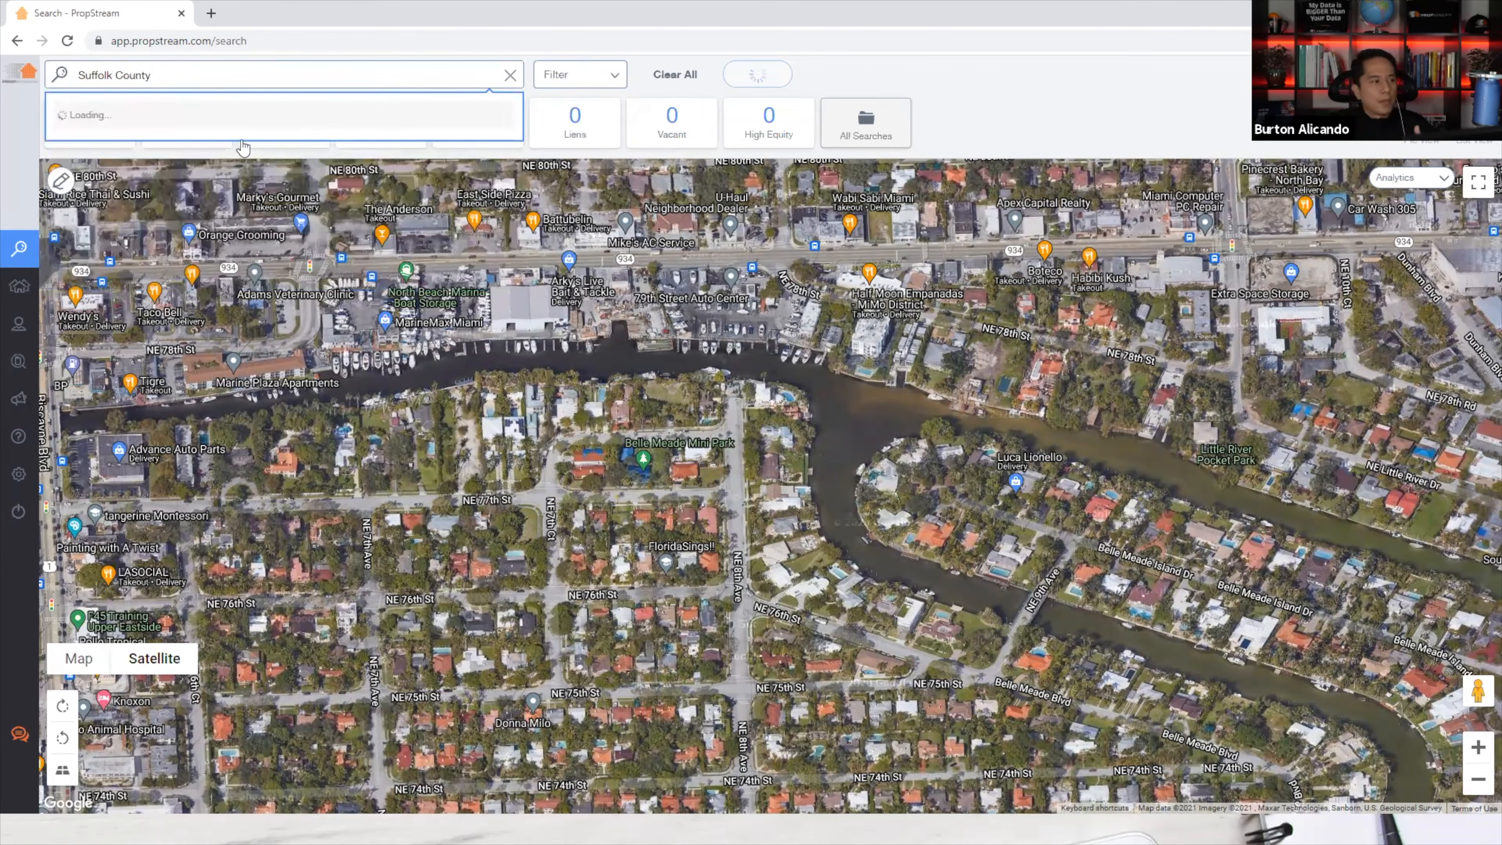
left_click(142, 121)
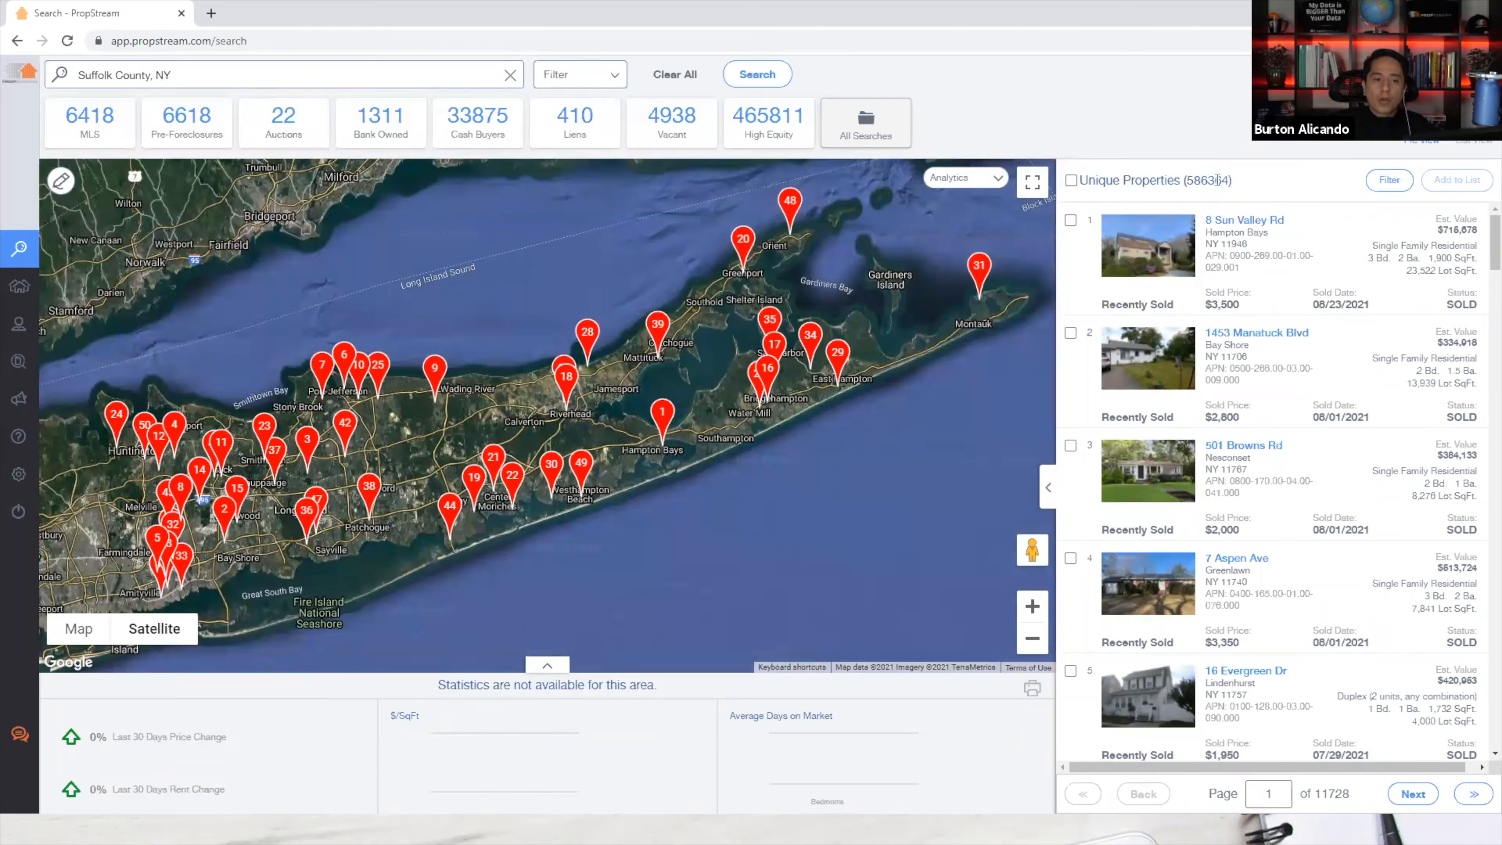
left_click_drag(1183, 180, 1229, 182)
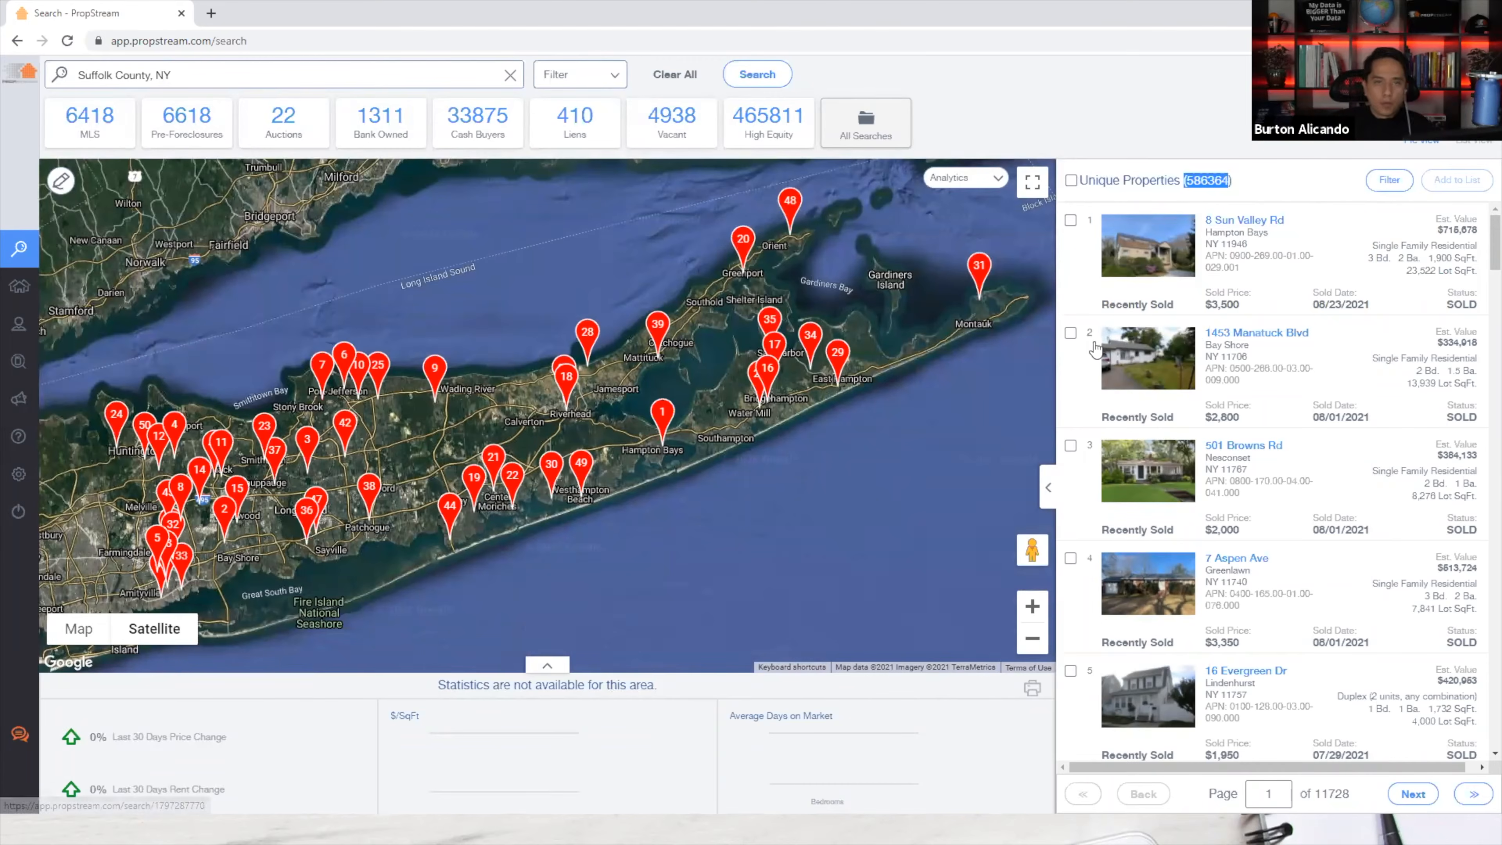
scroll(1155, 350, "down", 2)
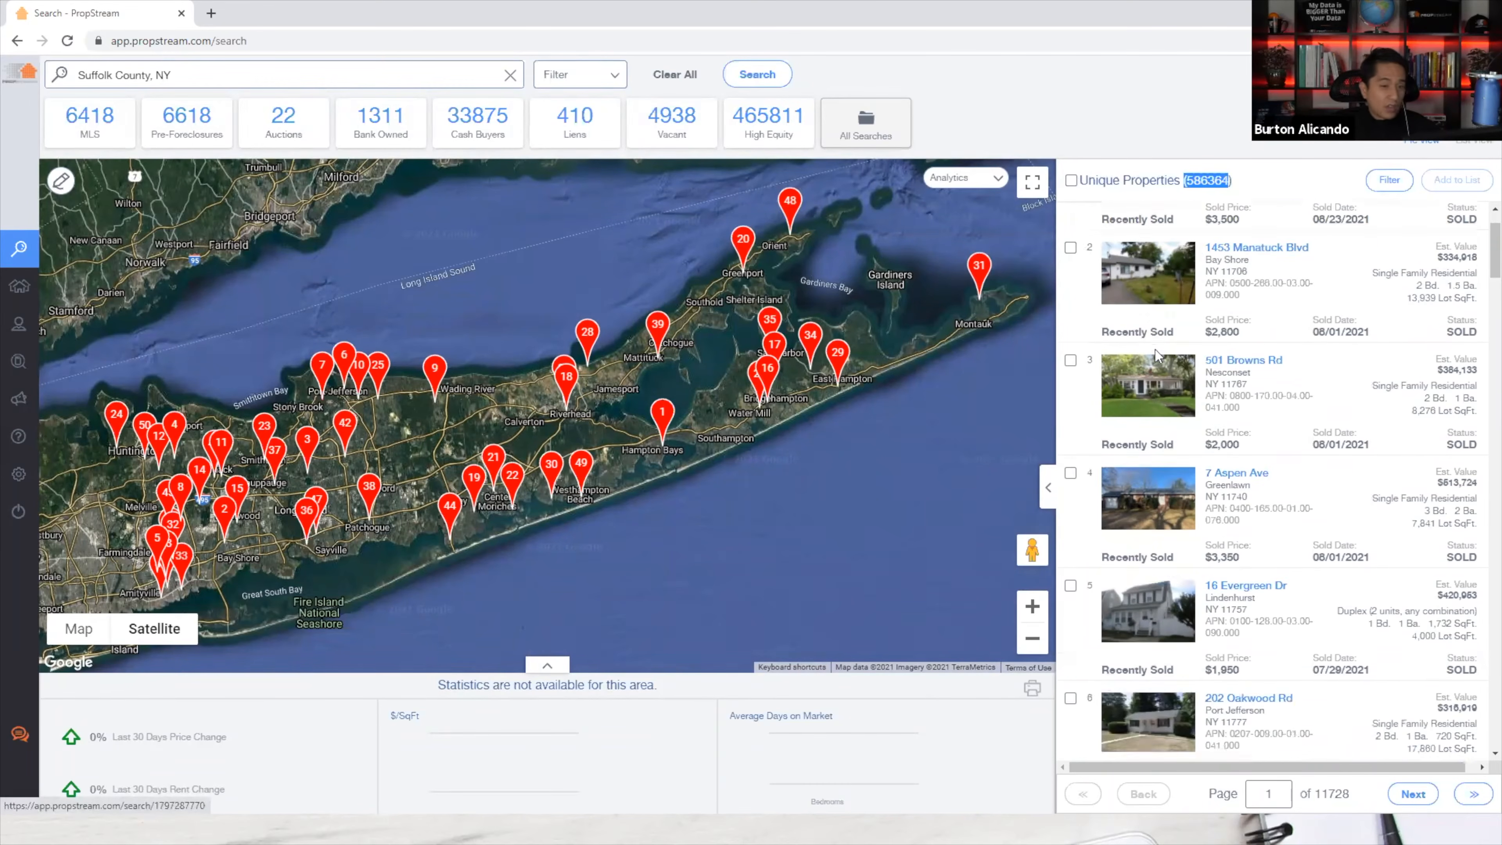
scroll(1155, 350, "down", 5)
scroll(1146, 359, "up", 7)
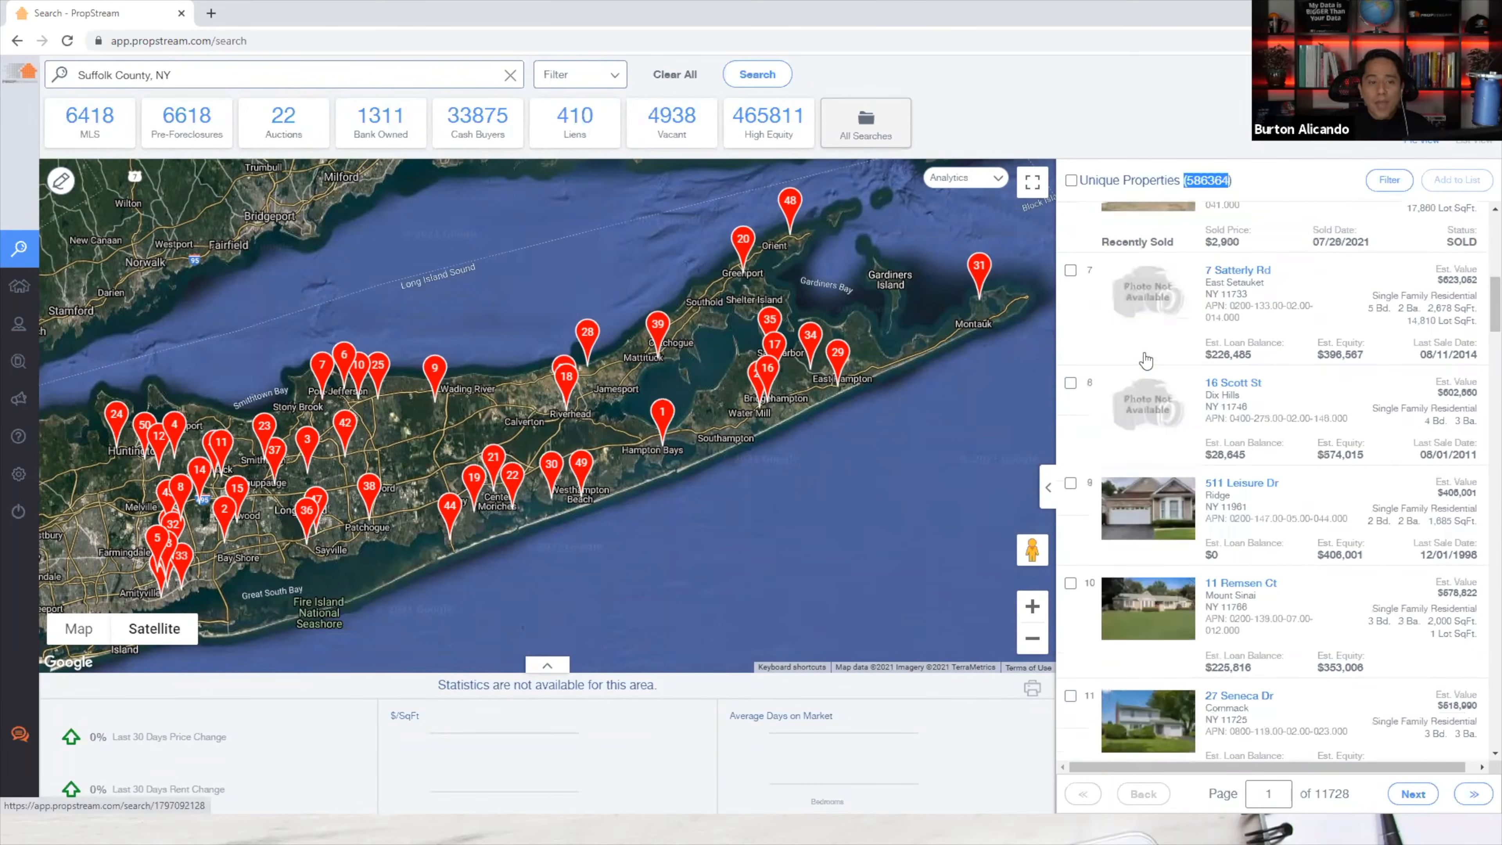
left_click(1142, 249)
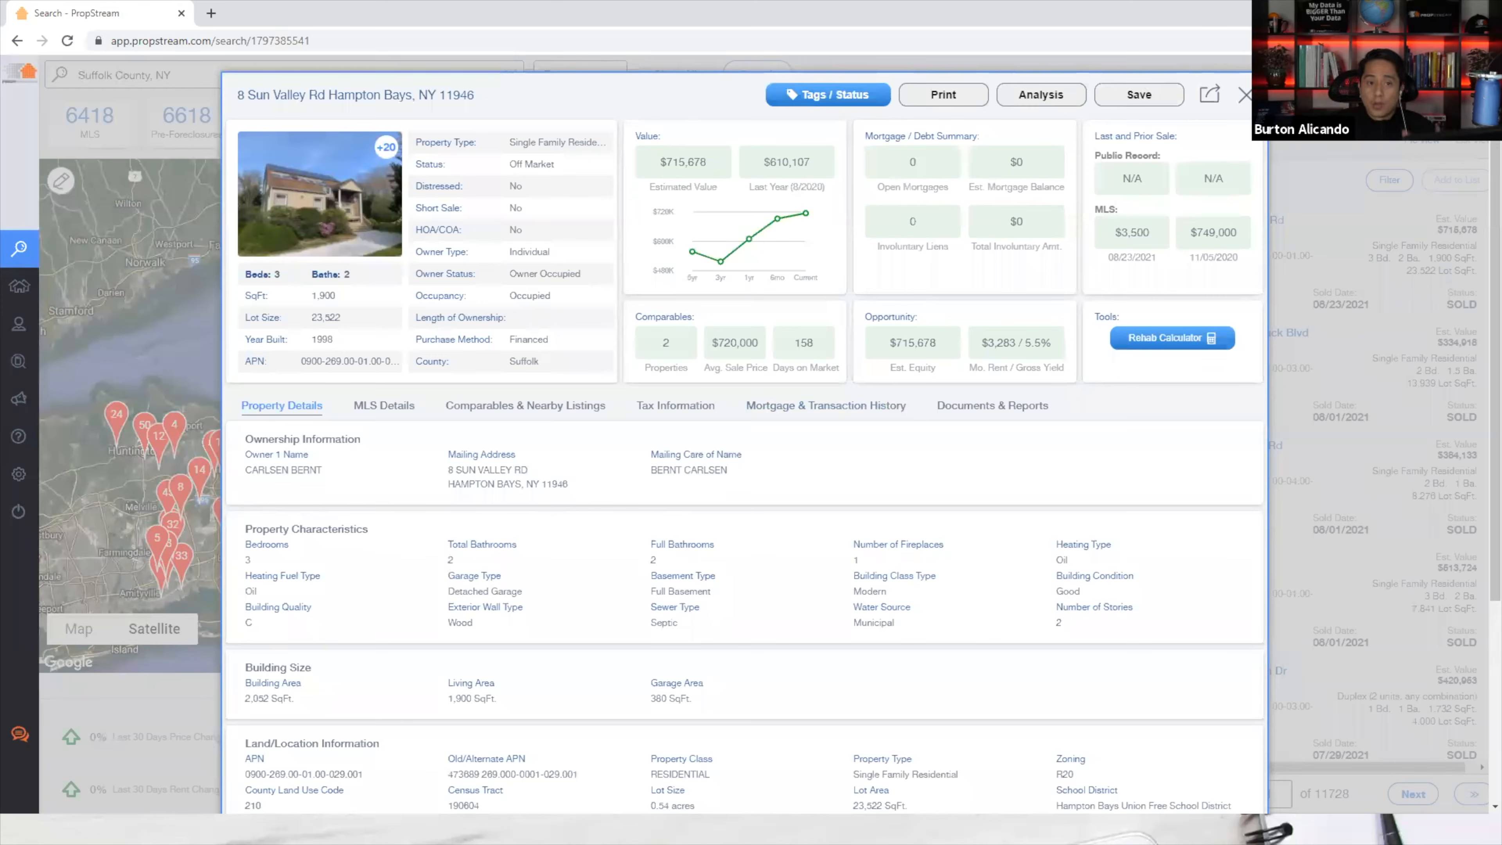
left_click(1245, 94)
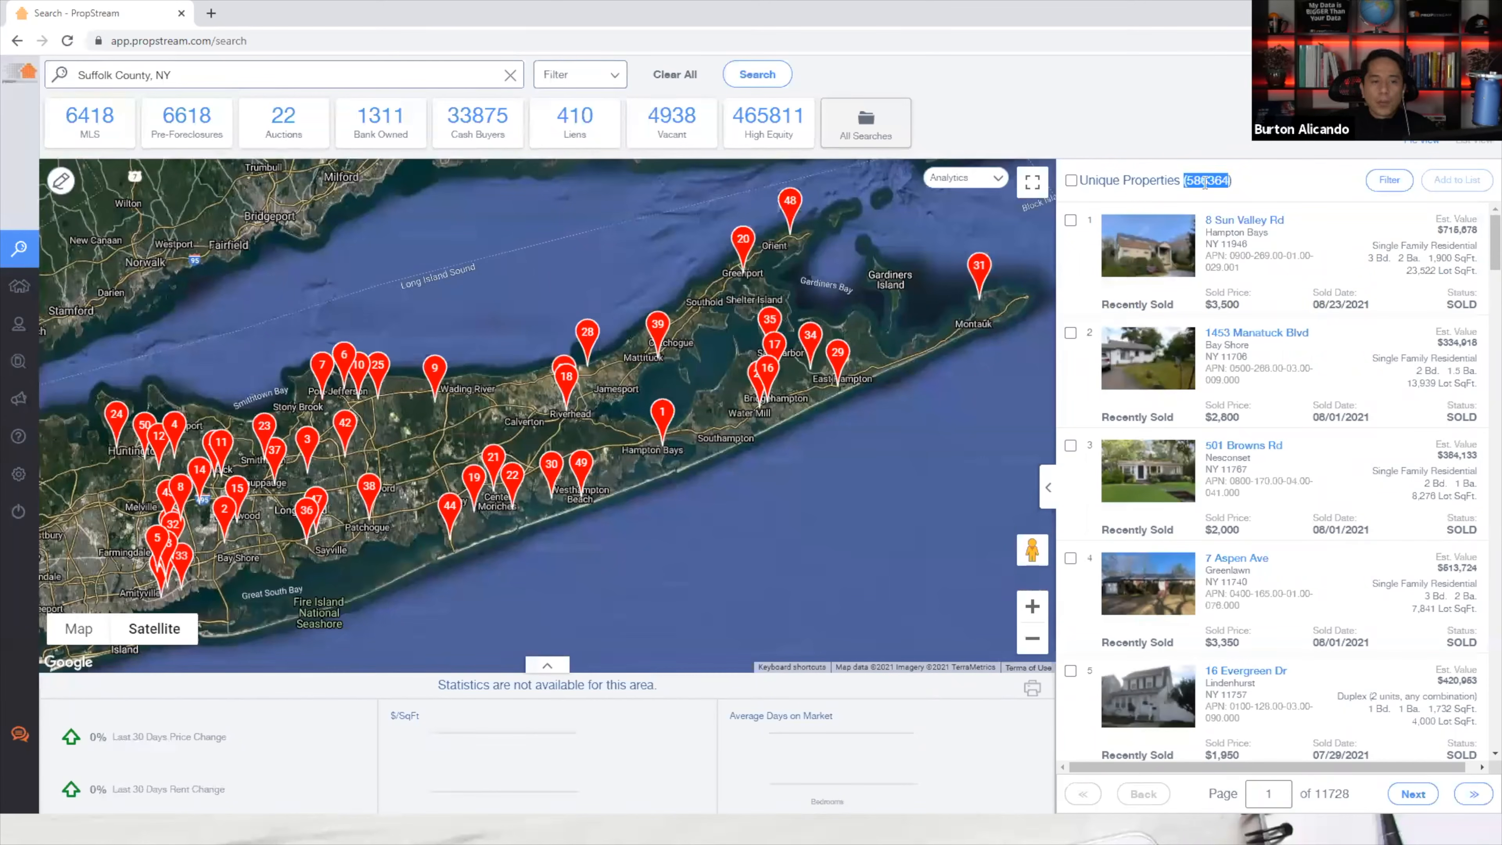
left_click_drag(1184, 180, 1238, 189)
left_click(1226, 180)
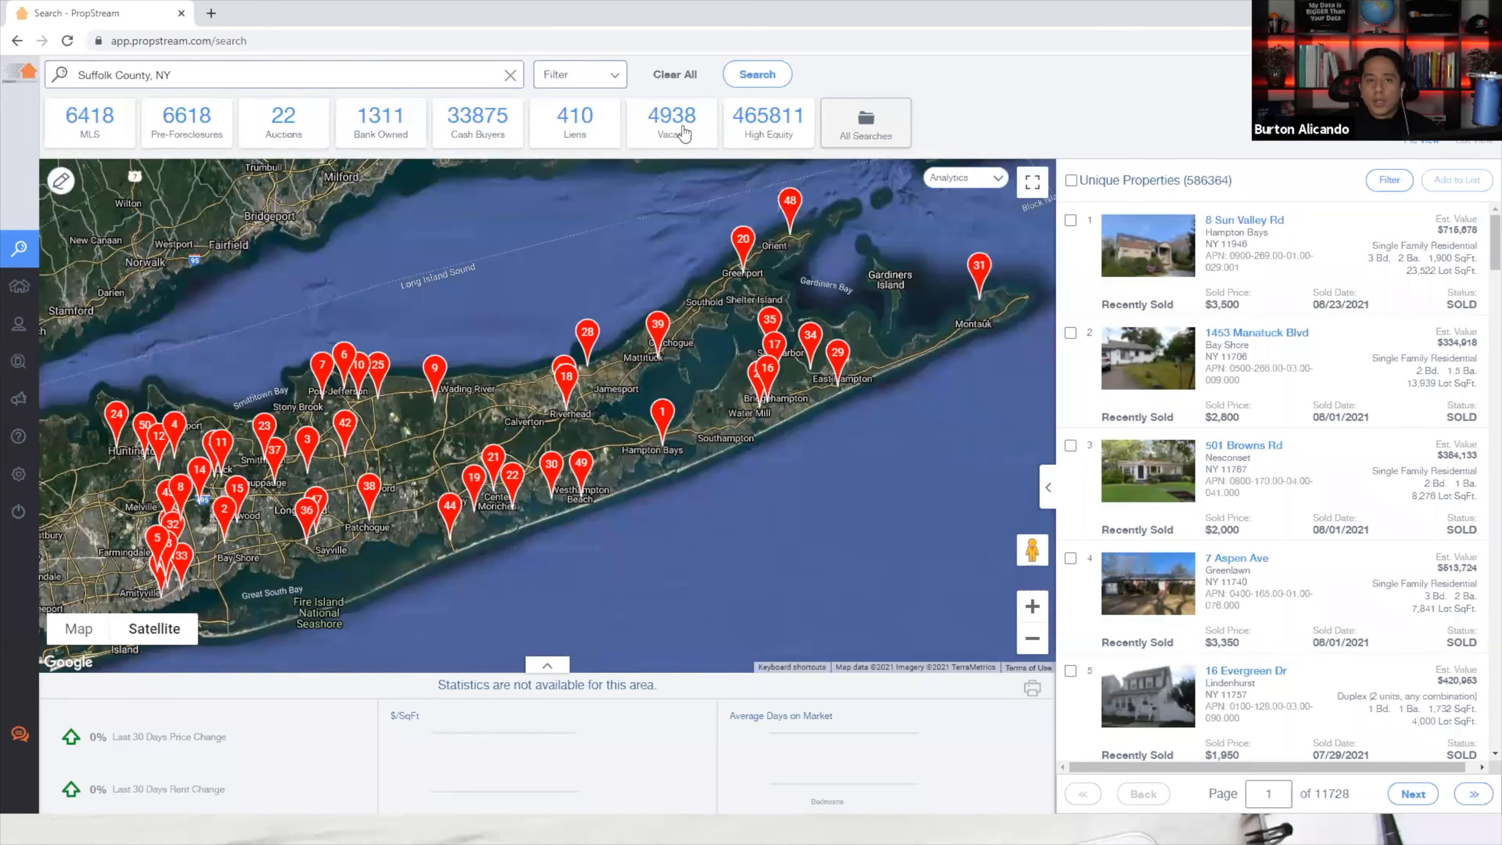
left_click(497, 78)
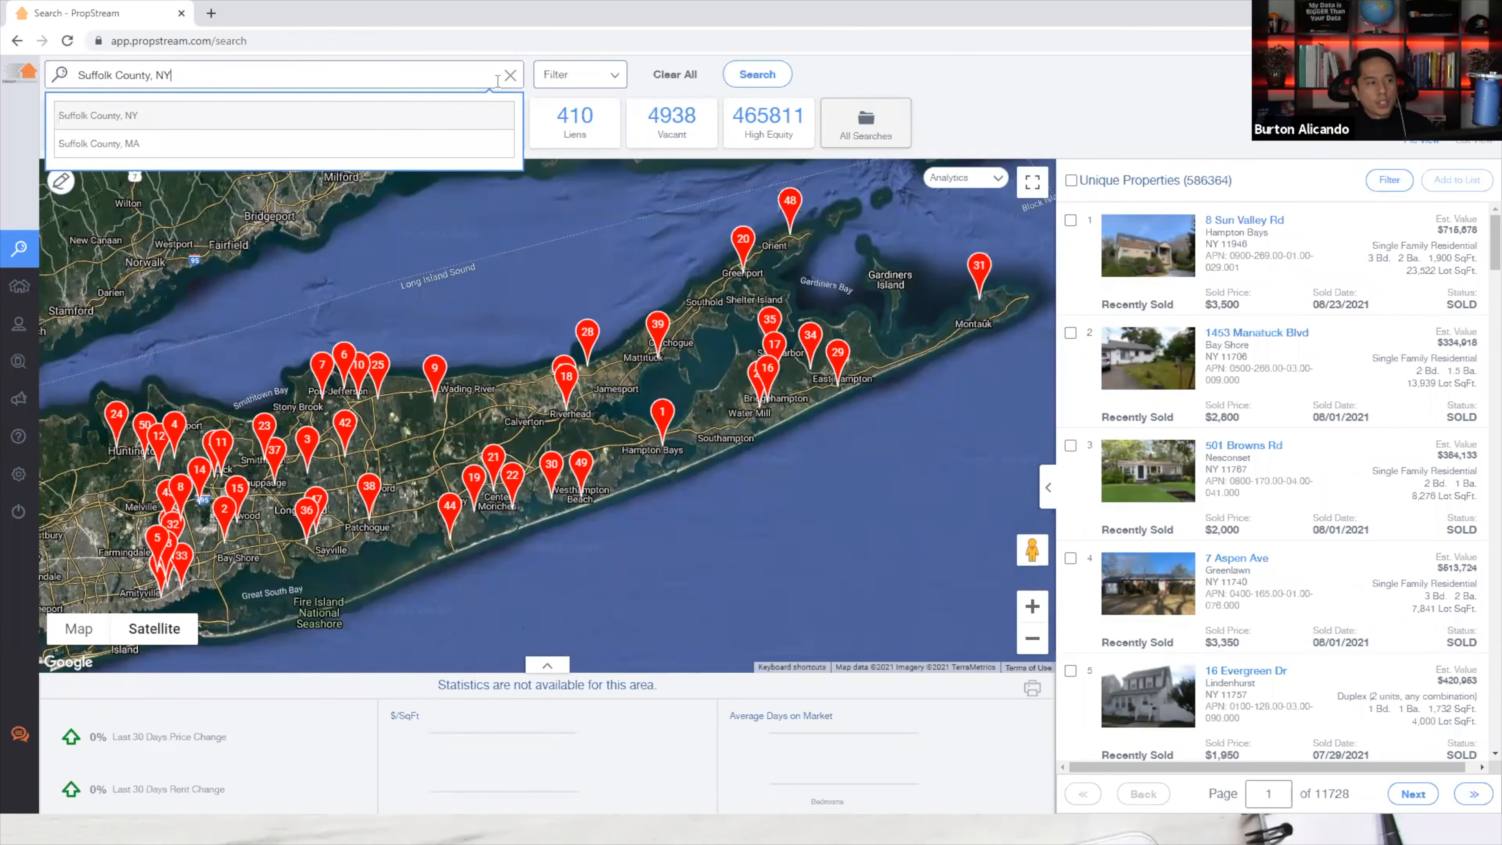
left_click(579, 82)
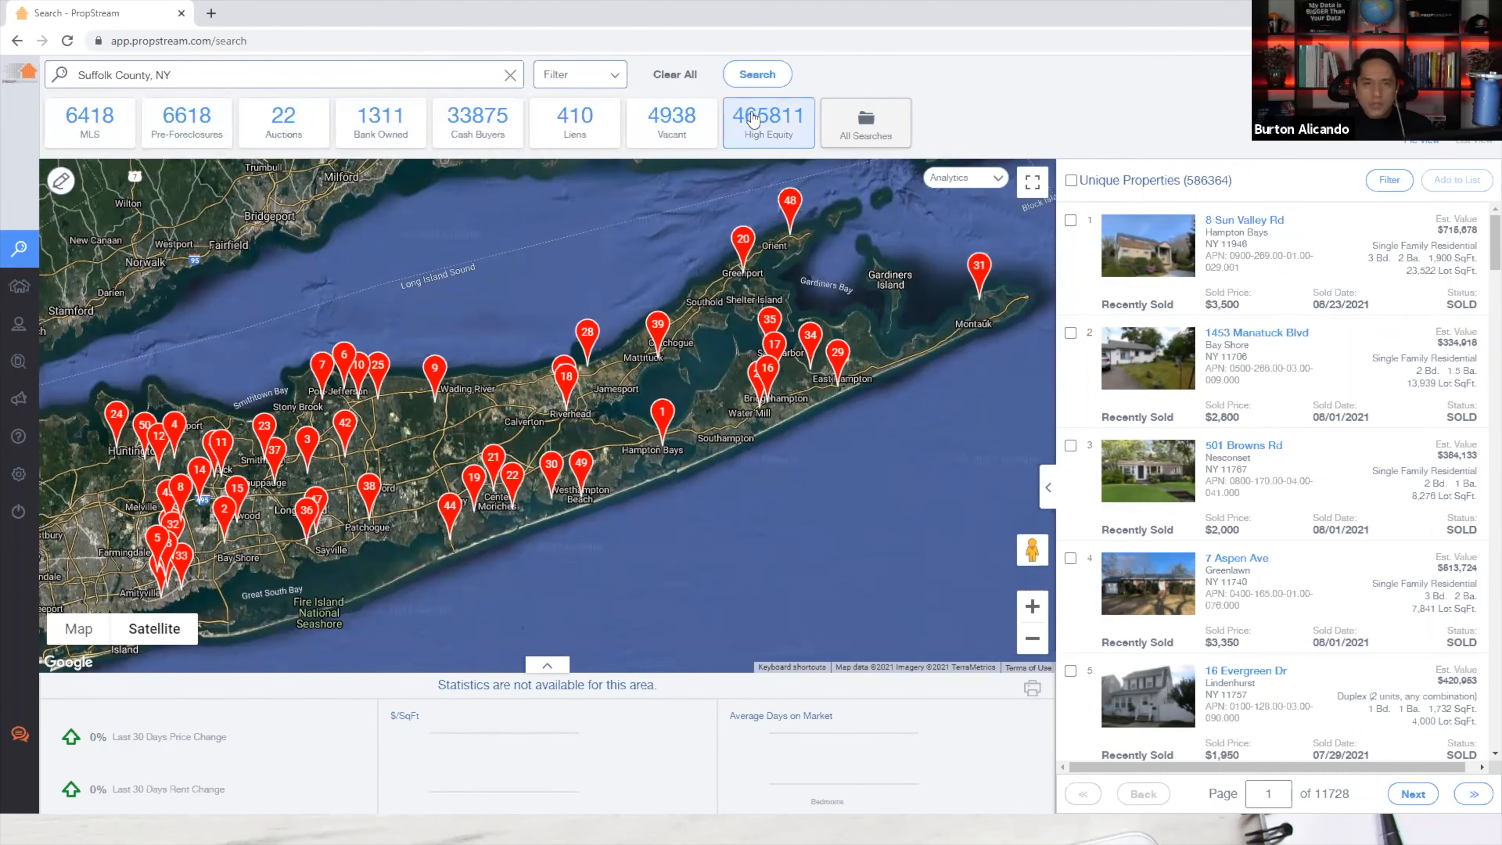
left_click_drag(1185, 180, 1231, 179)
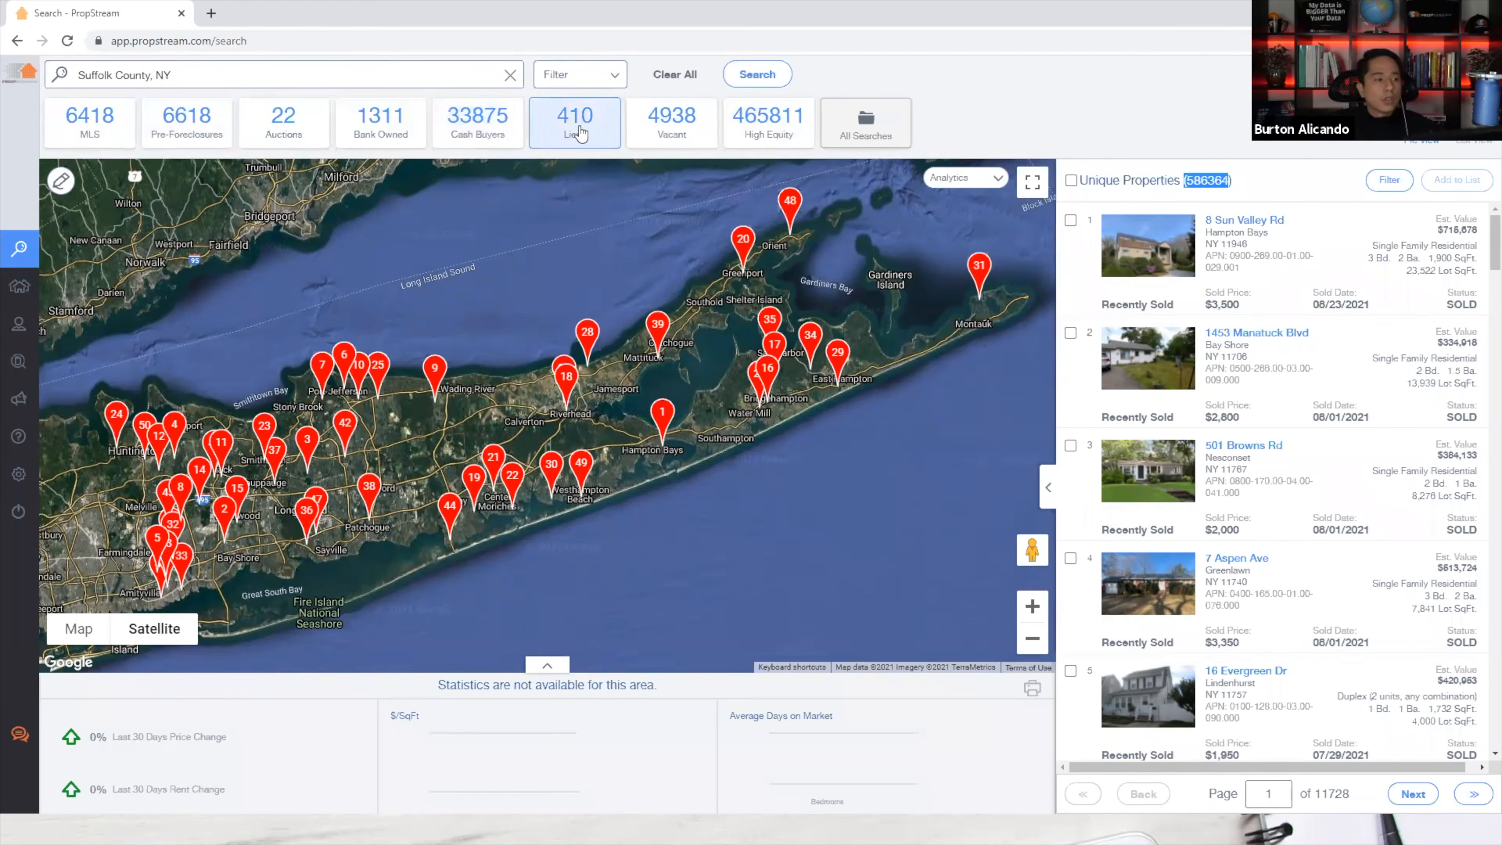
left_click(586, 89)
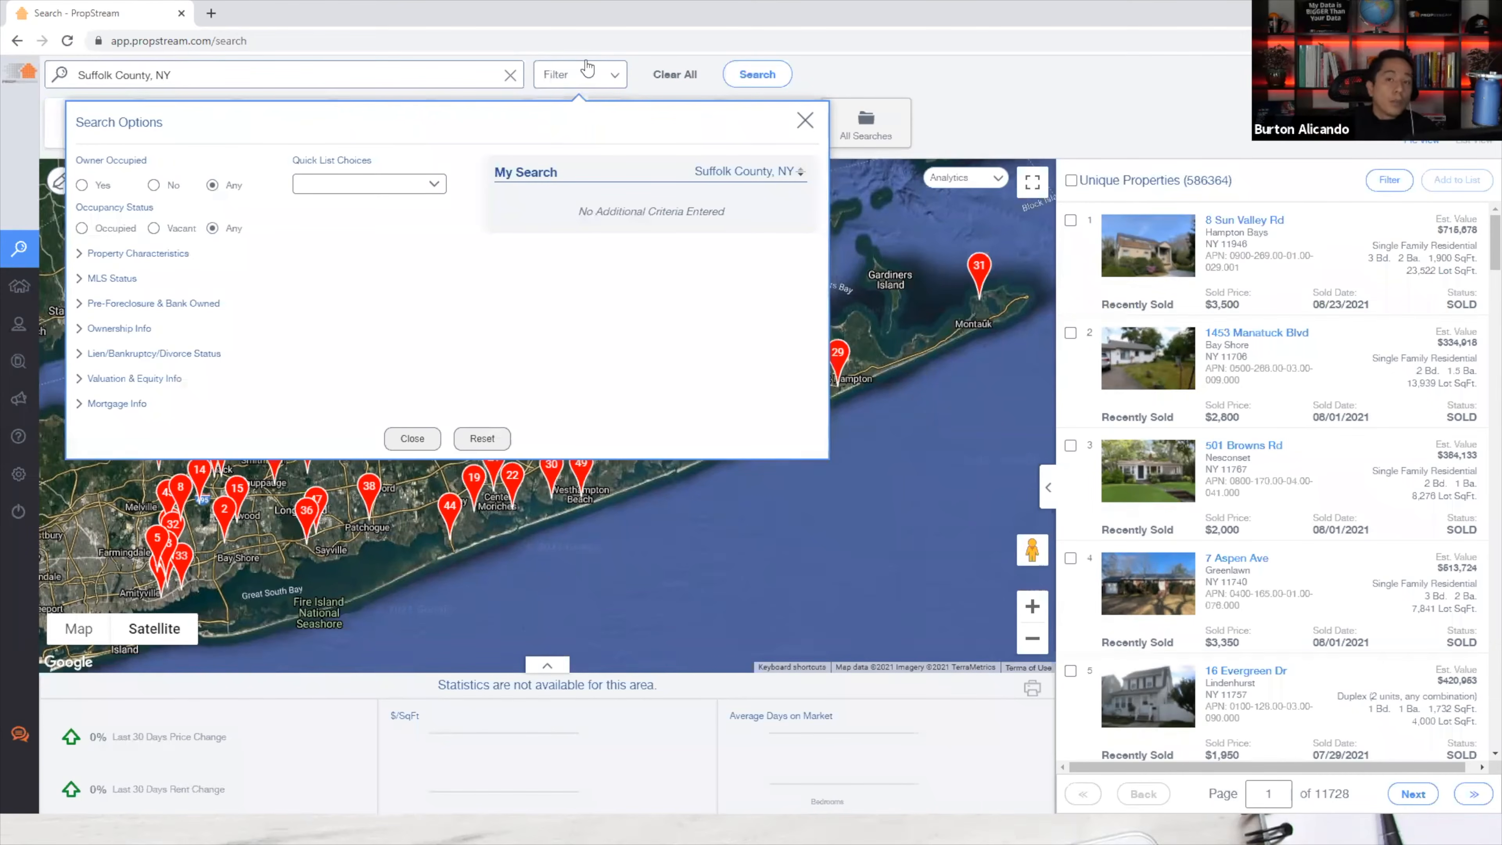
Apply the Senior Owners quick list, narrowing results to 132,633 unique properties.
left_click(311, 188)
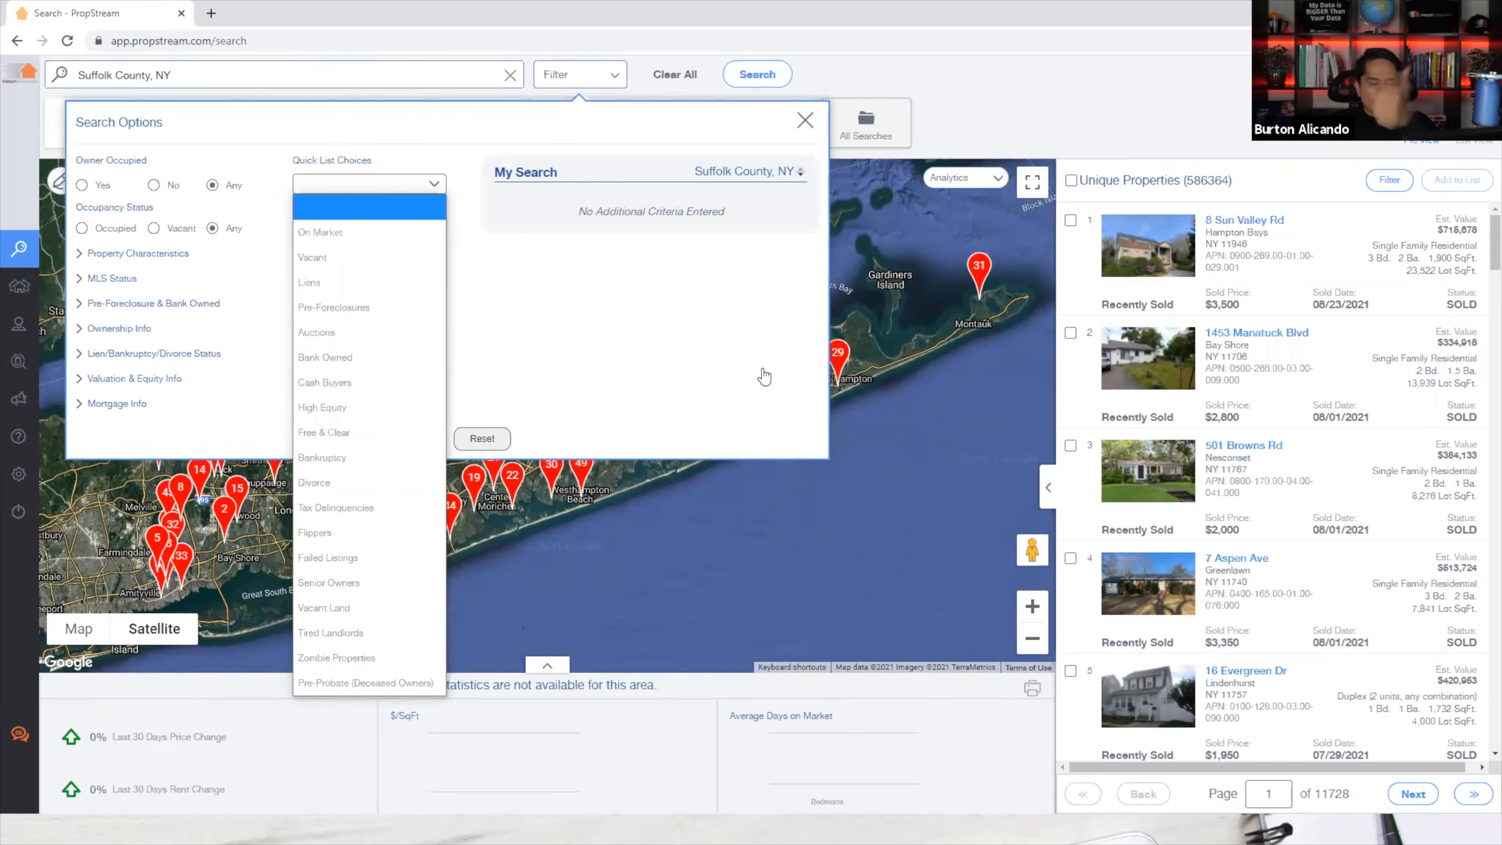
left_click(303, 76)
left_click(577, 75)
left_click(579, 77)
left_click(578, 77)
left_click(369, 183)
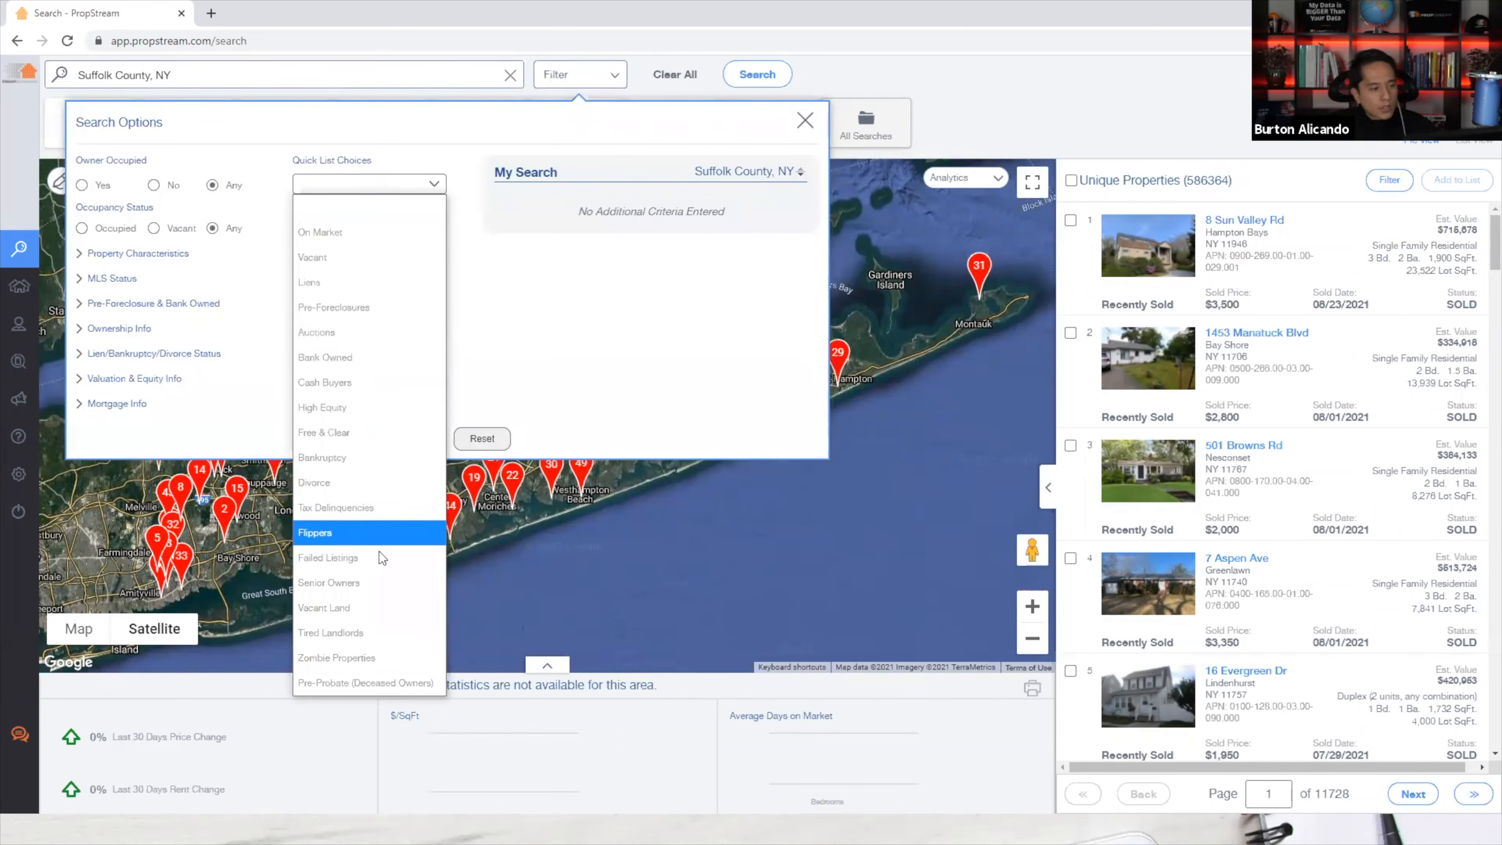
left_click(379, 582)
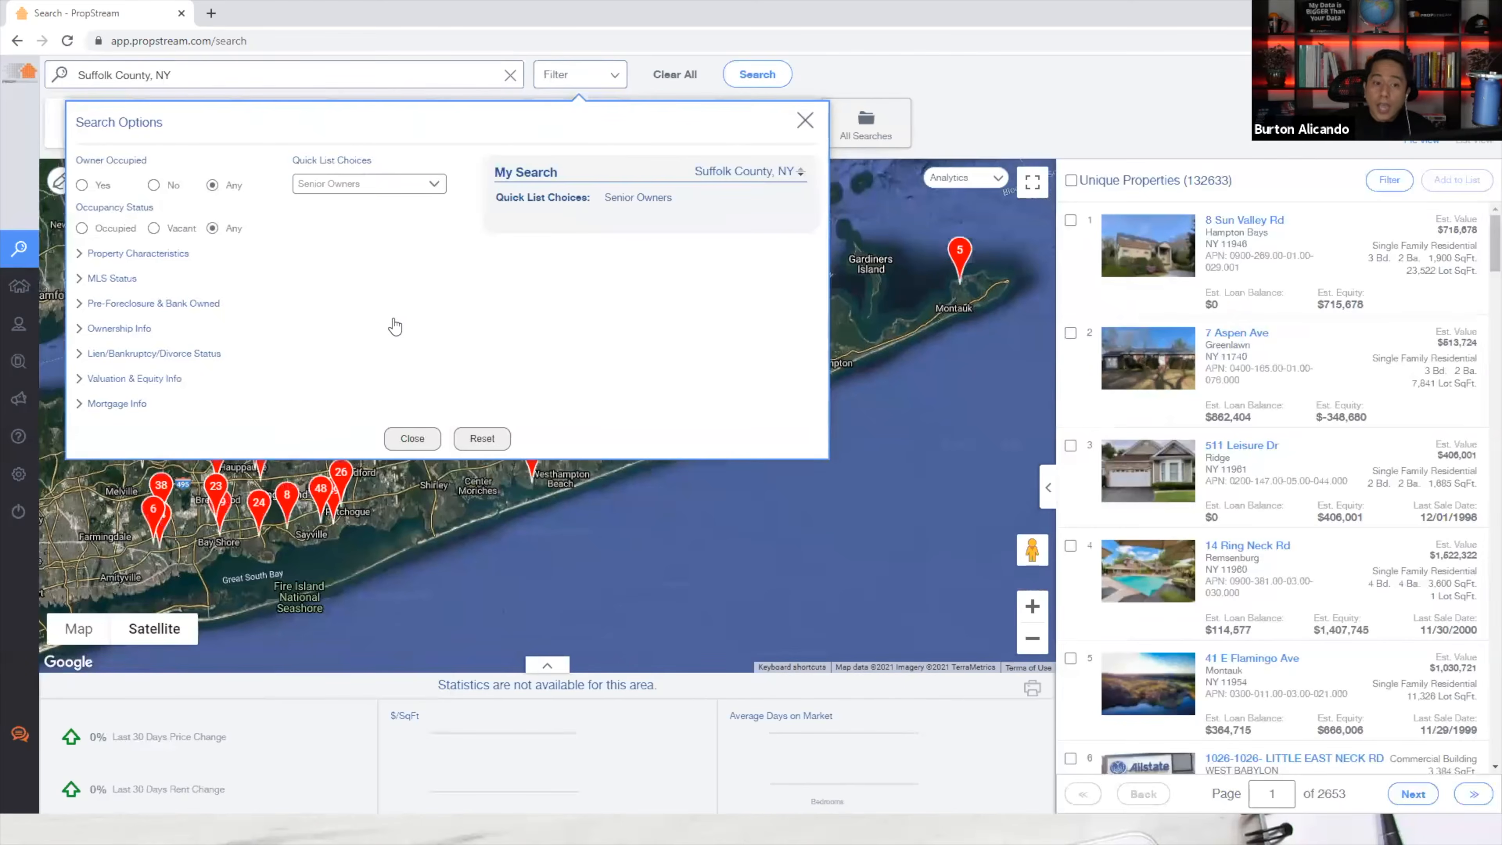
triple_click(1218, 191)
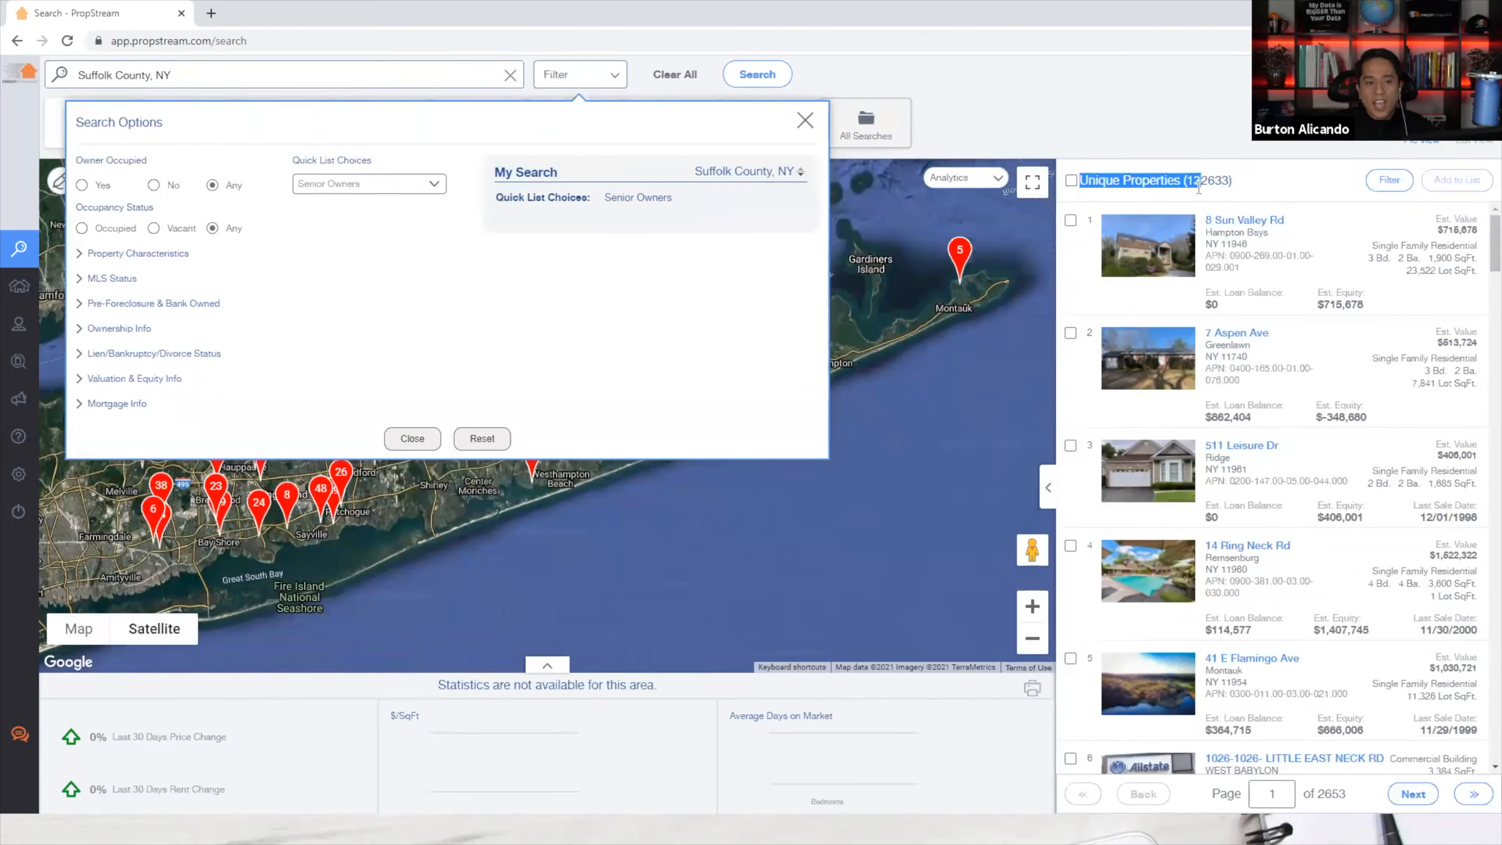
left_click_drag(1223, 195, 1220, 191)
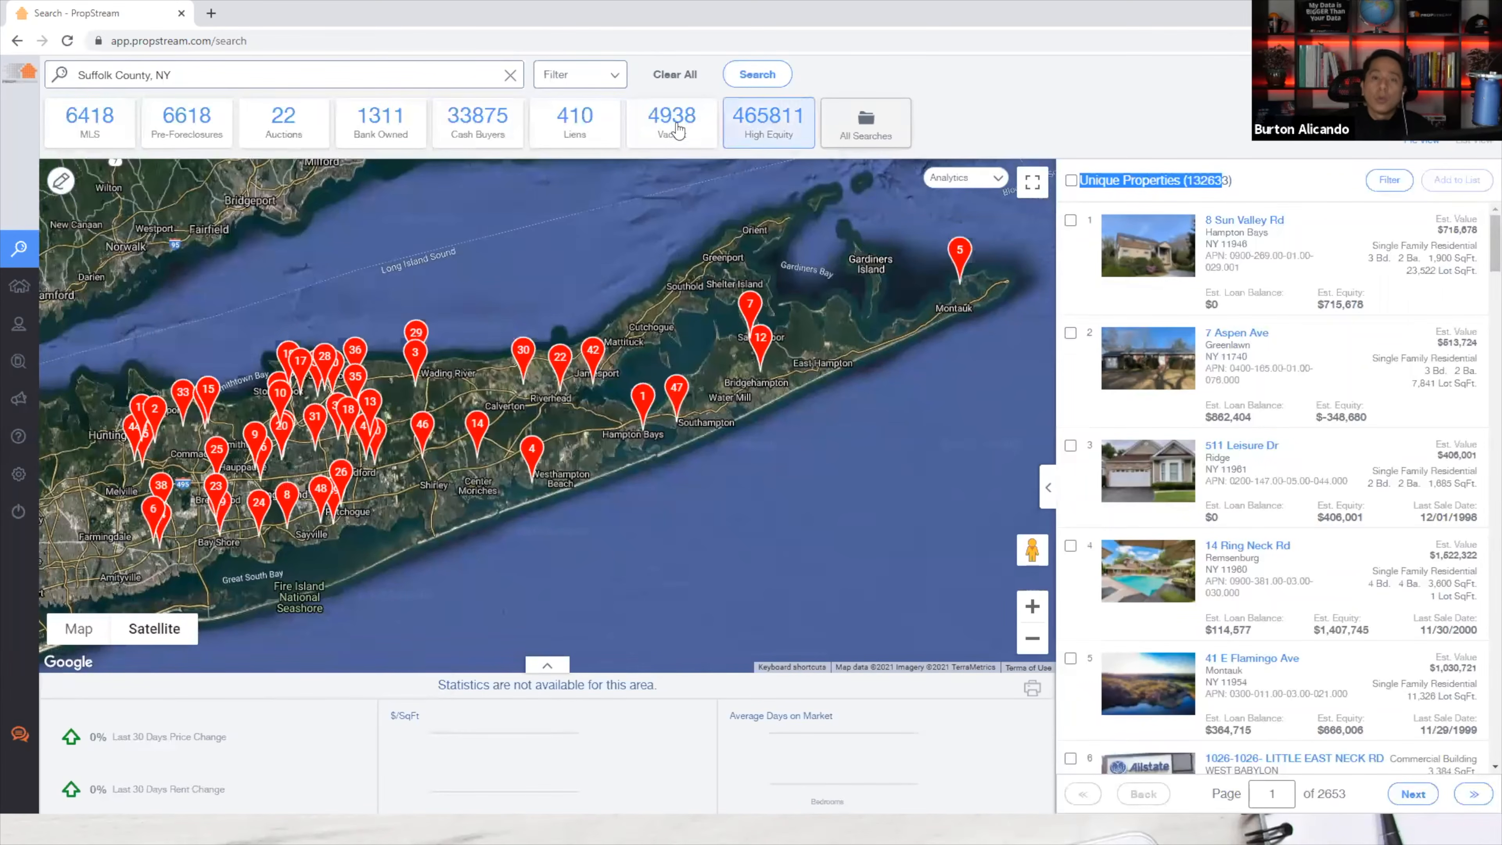
left_click(597, 77)
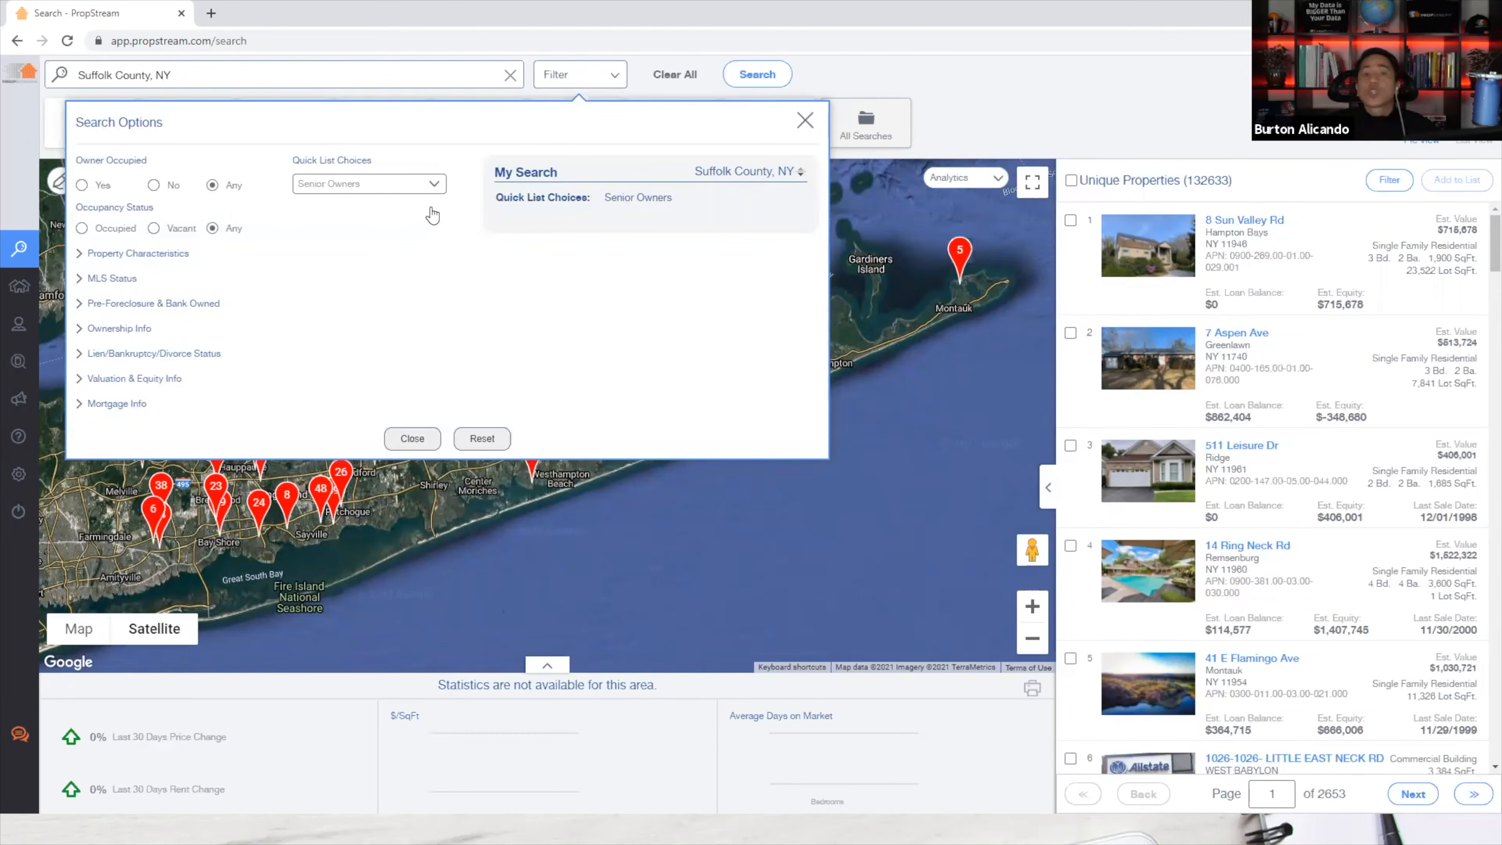
Set MLS Status On Market to No, leaving 131,200 properties.
left_click(113, 279)
double_click(269, 300)
left_click_drag(302, 304, 309, 306)
left_click(328, 321)
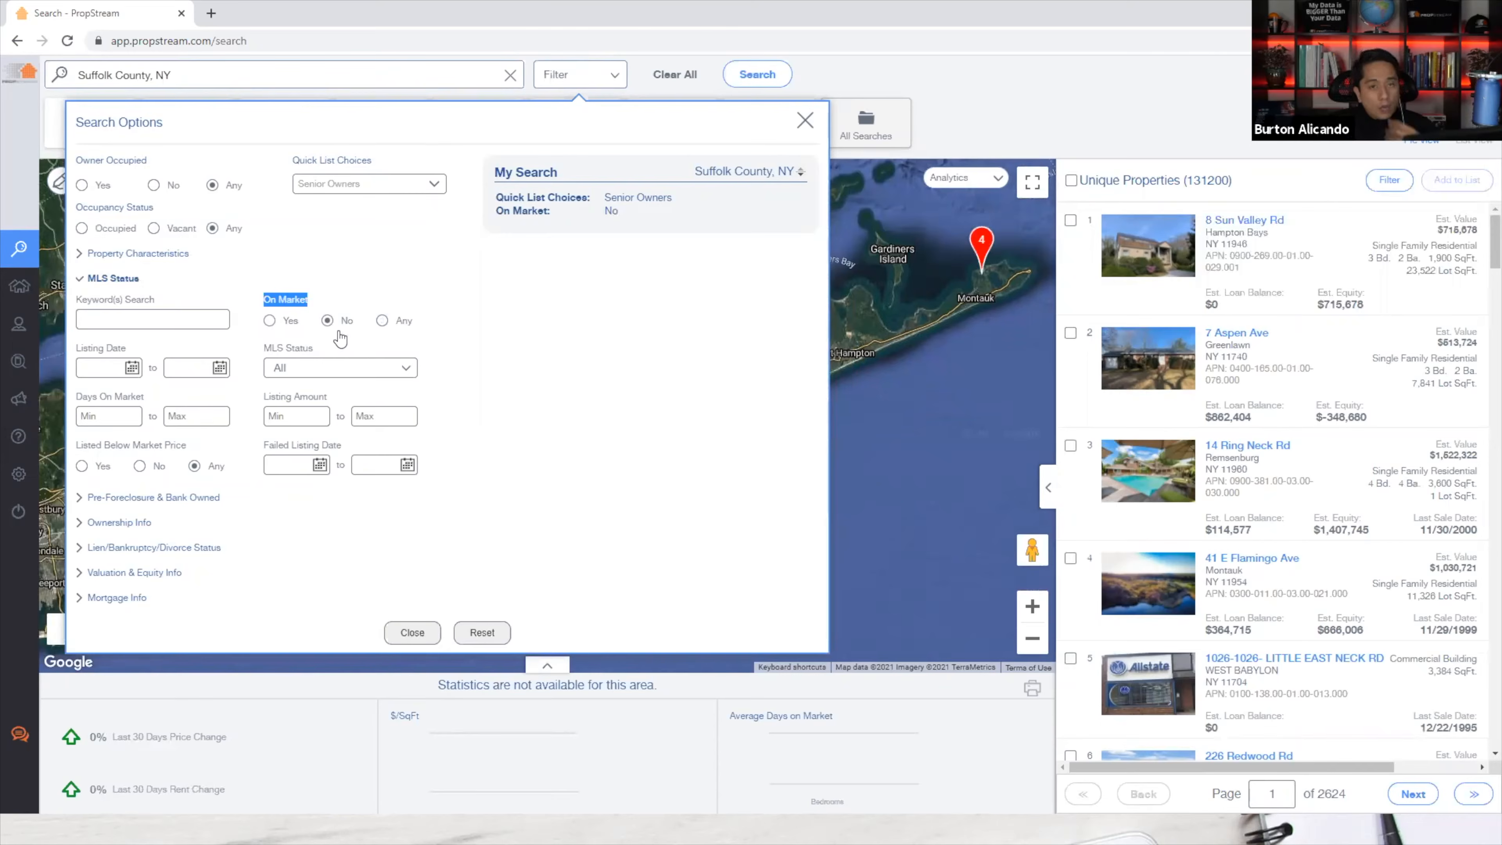
left_click(337, 295)
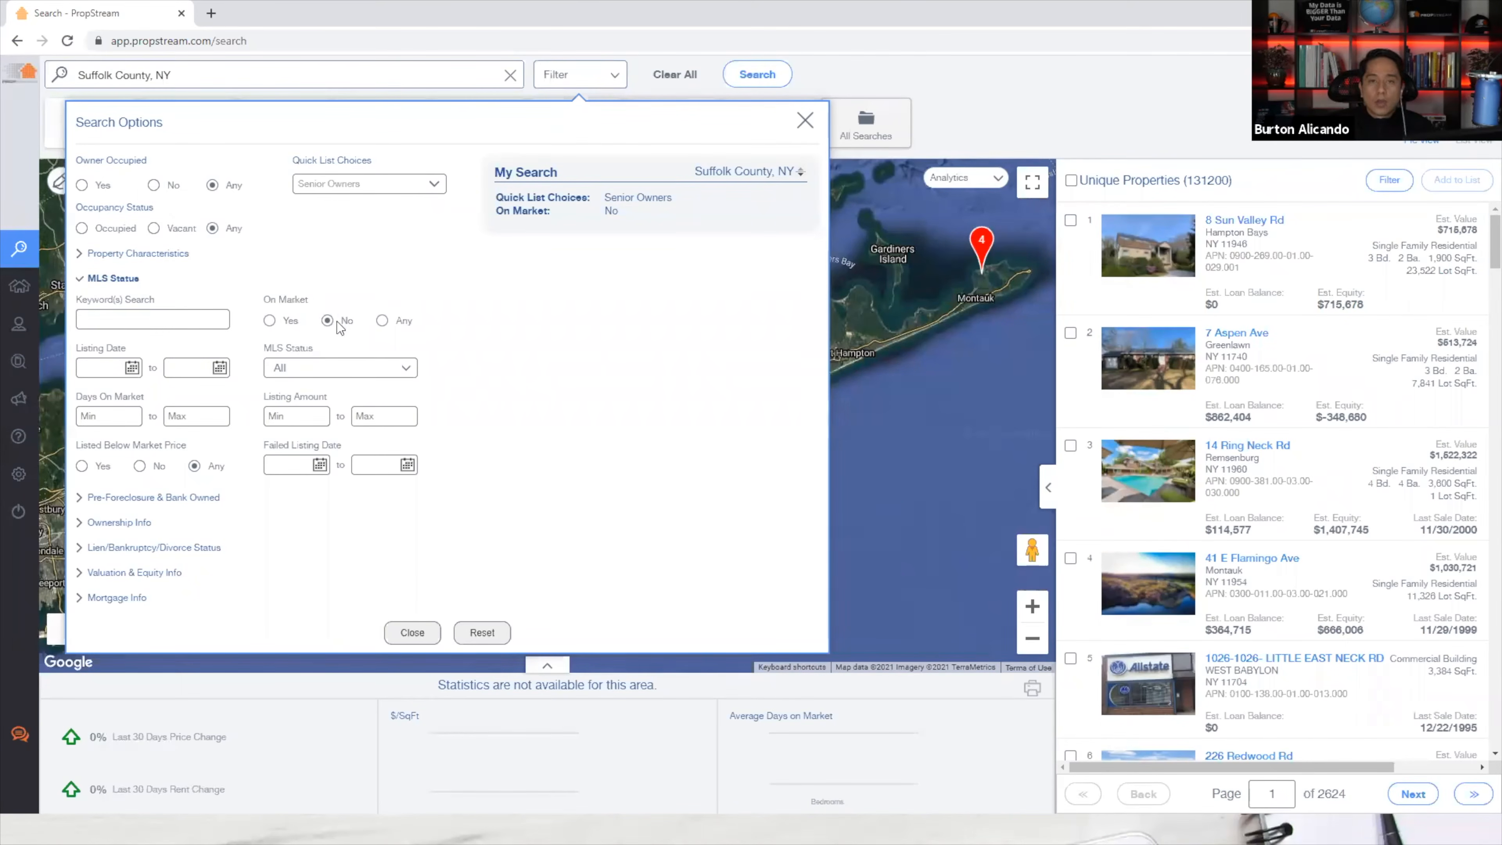
left_click(132, 282)
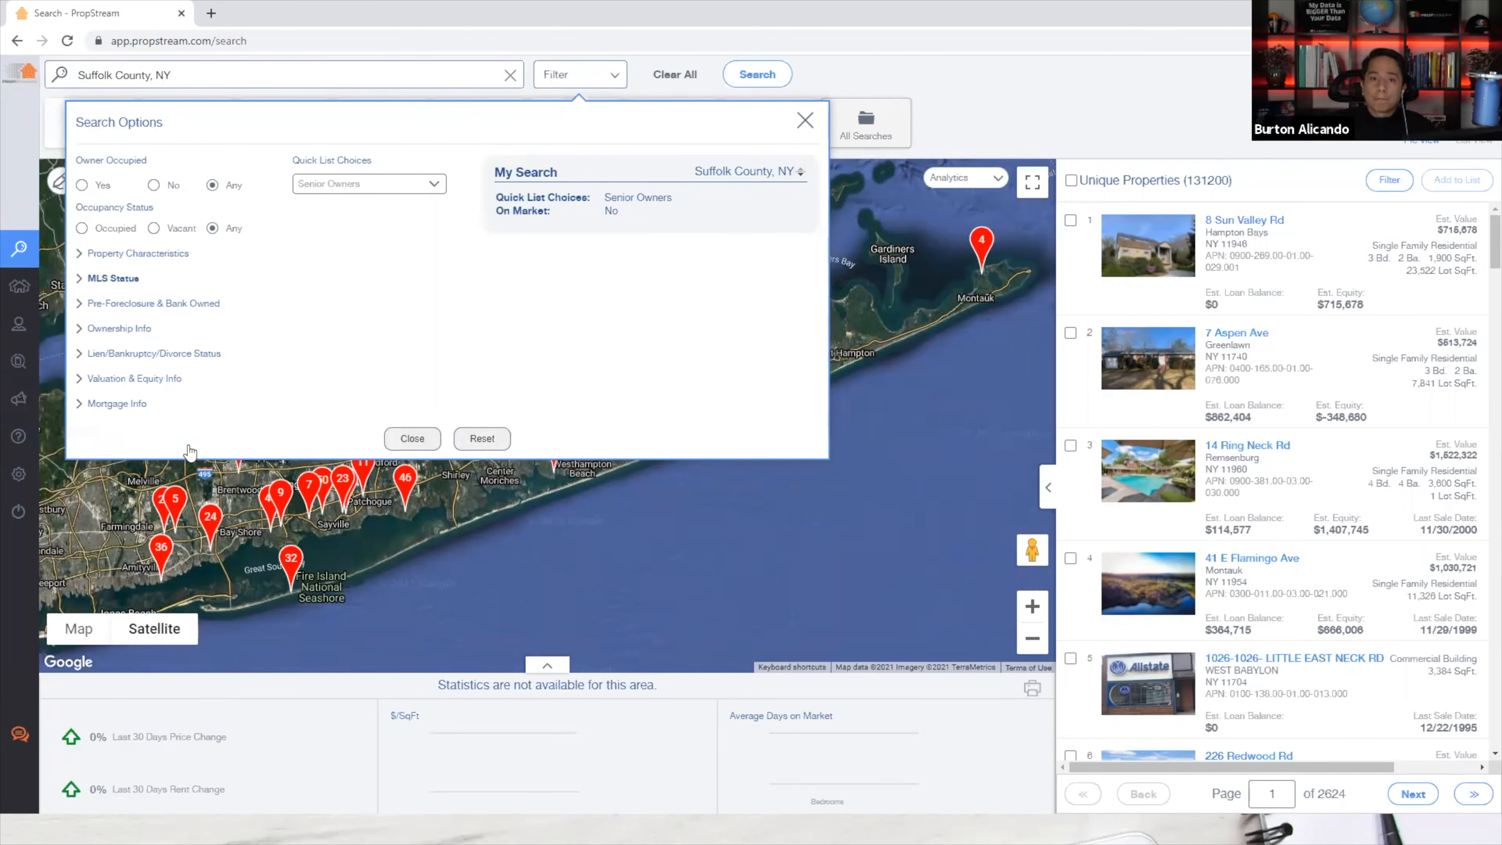
Set the Estimated Equity % minimum to 30, cutting results to 124,012 properties.
left_click(135, 380)
left_click_drag(263, 545, 344, 552)
left_click(345, 552)
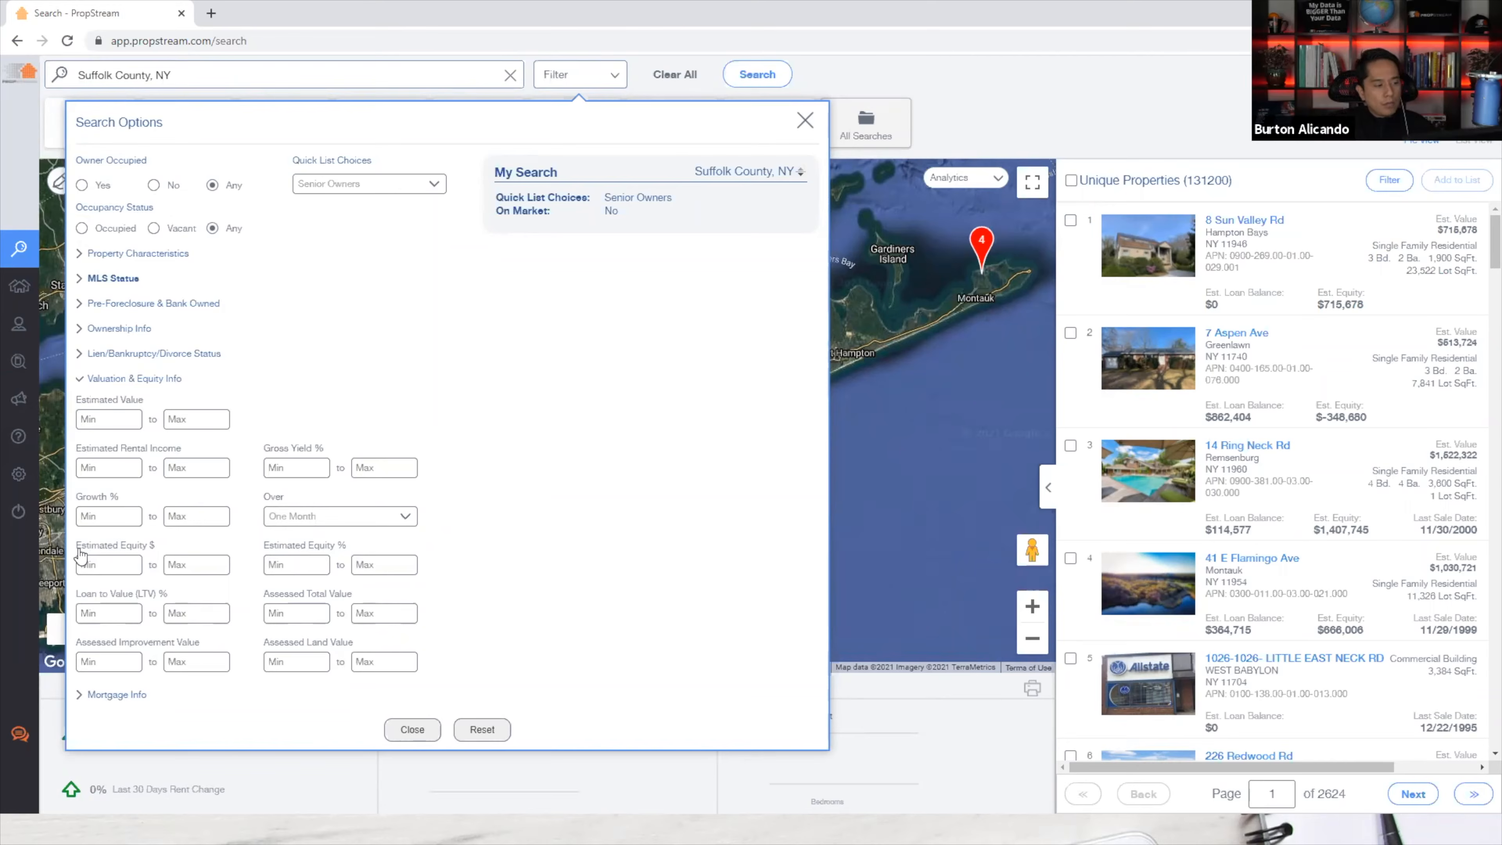
left_click_drag(80, 550, 159, 553)
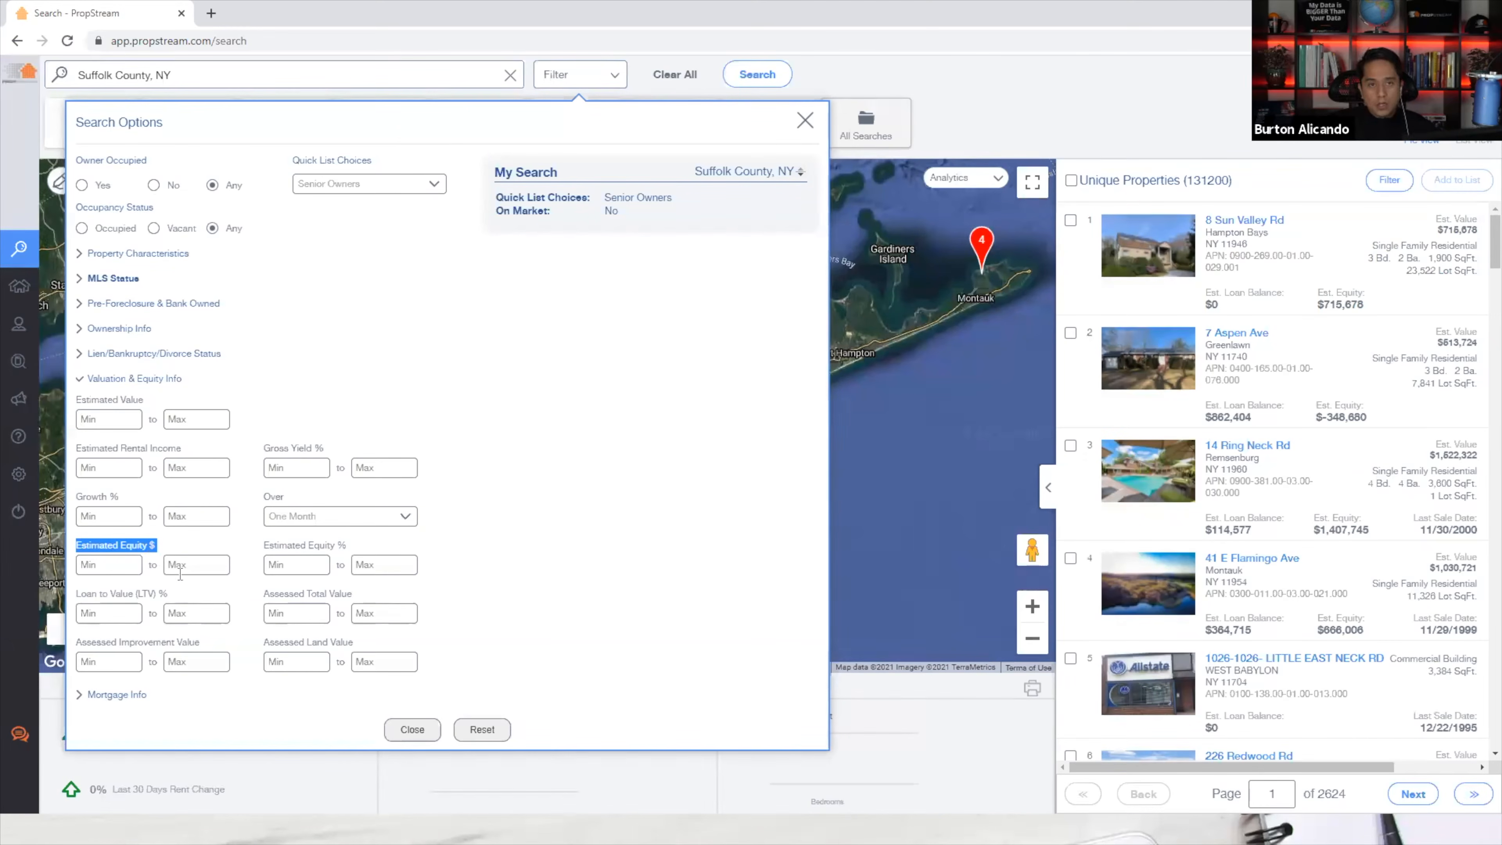
left_click(289, 569)
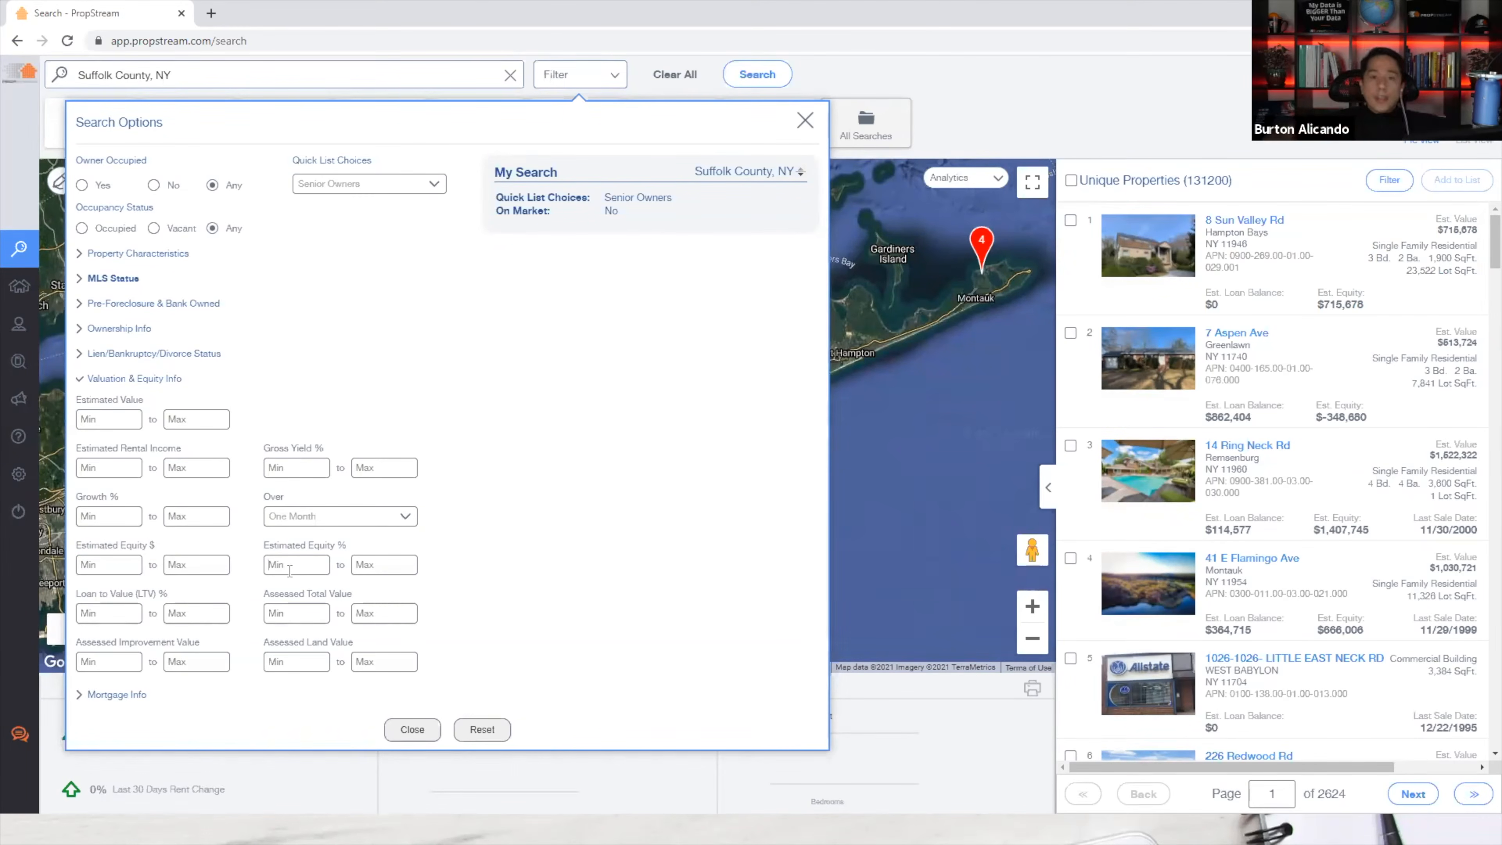
left_click(399, 572)
type("10")
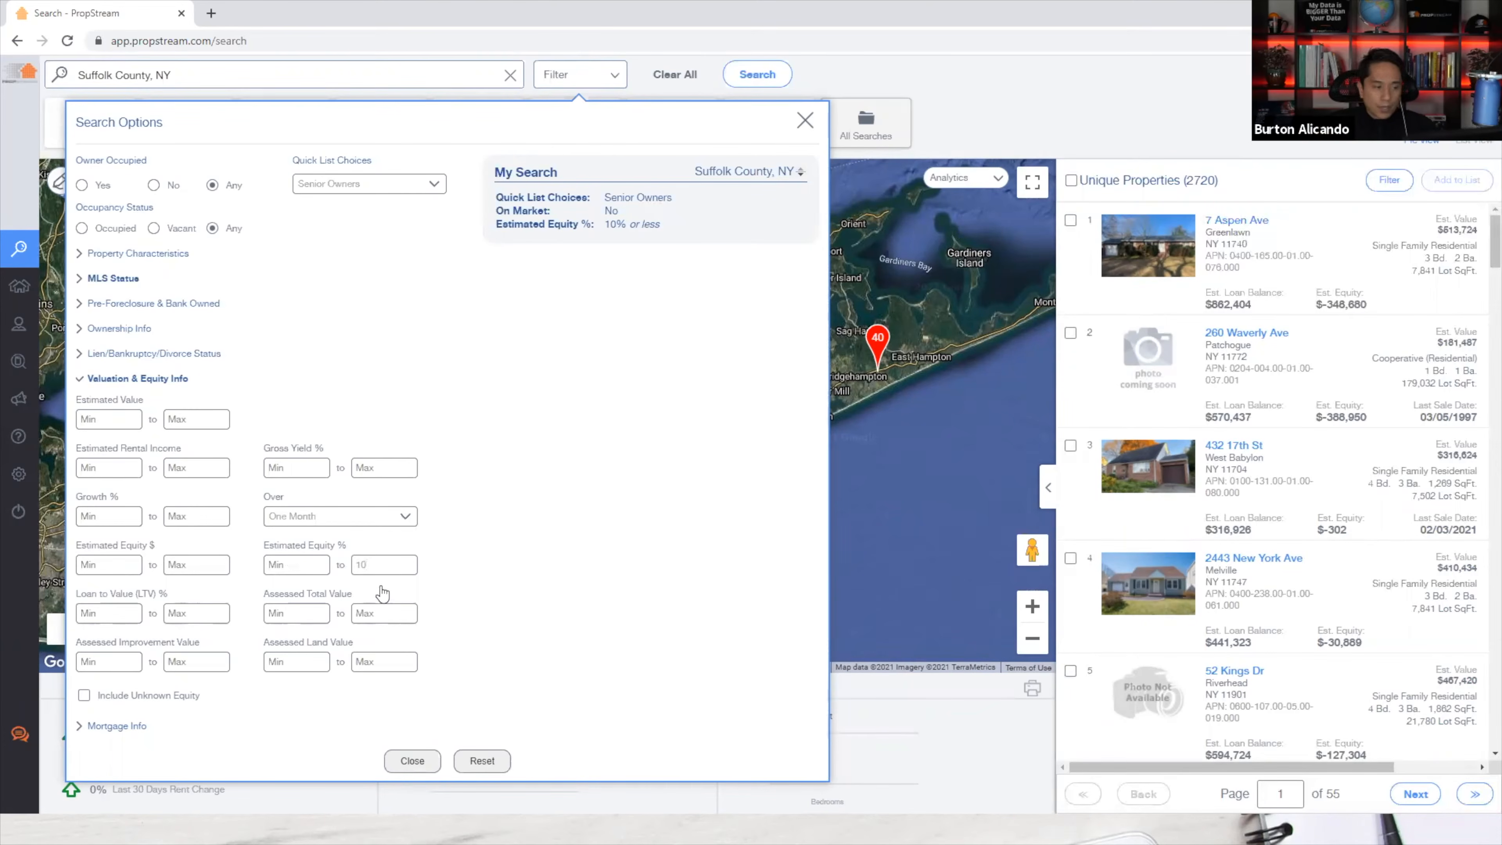
key("BackSpace")
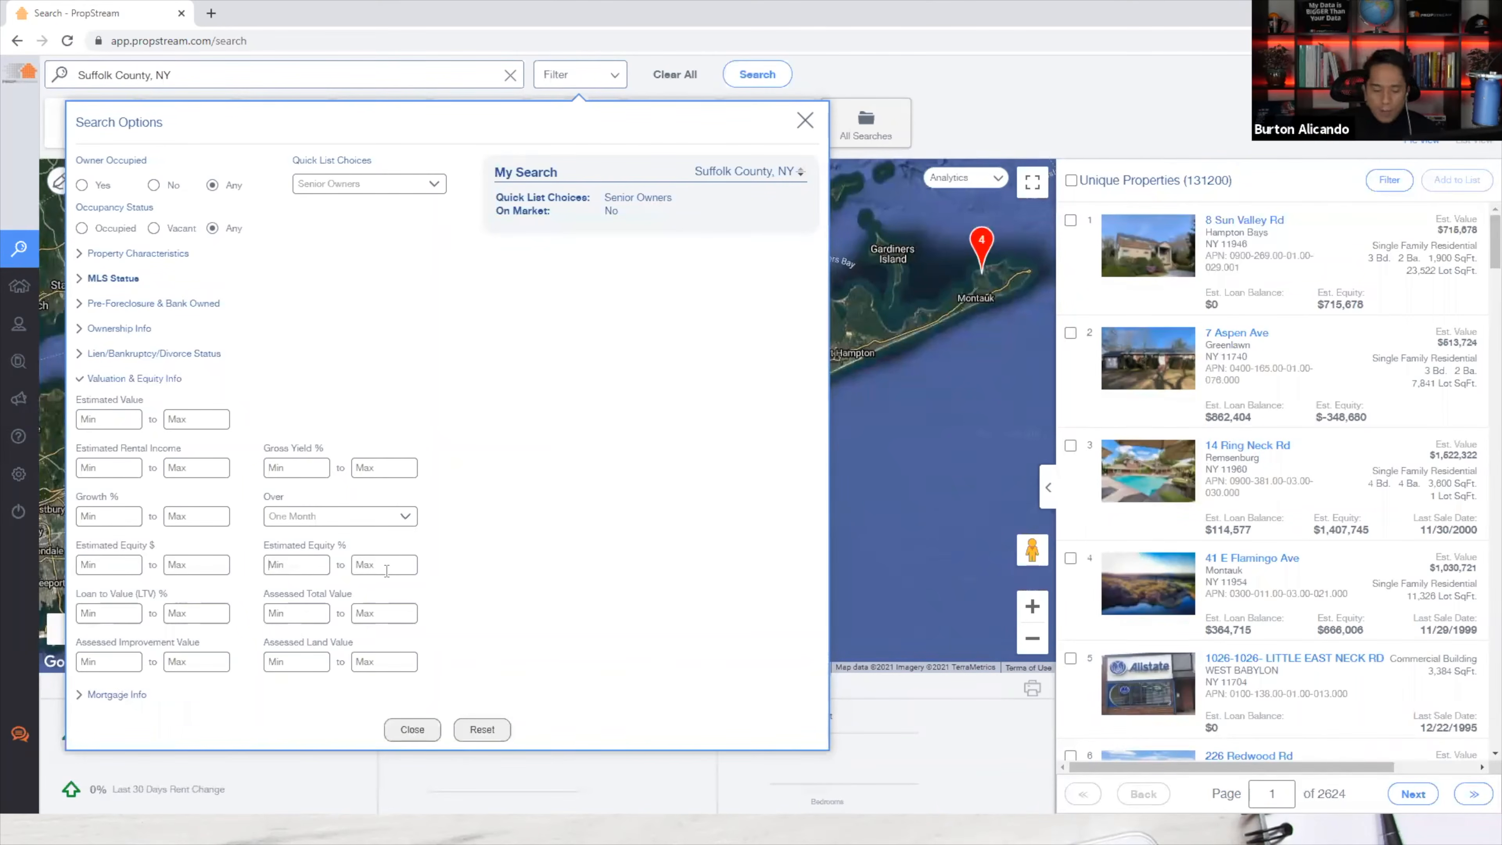
type("30")
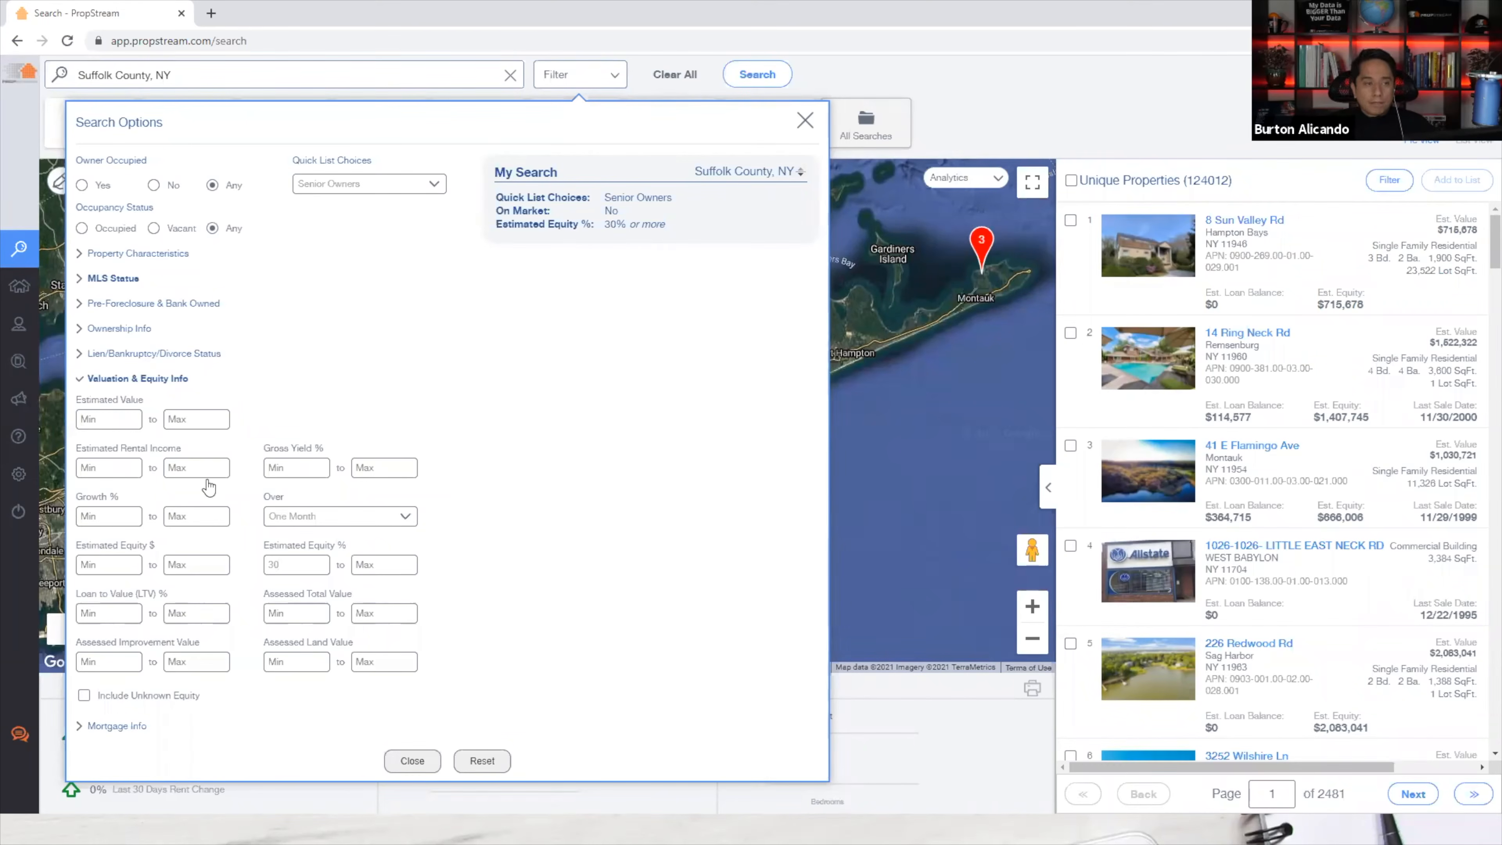
left_click(175, 380)
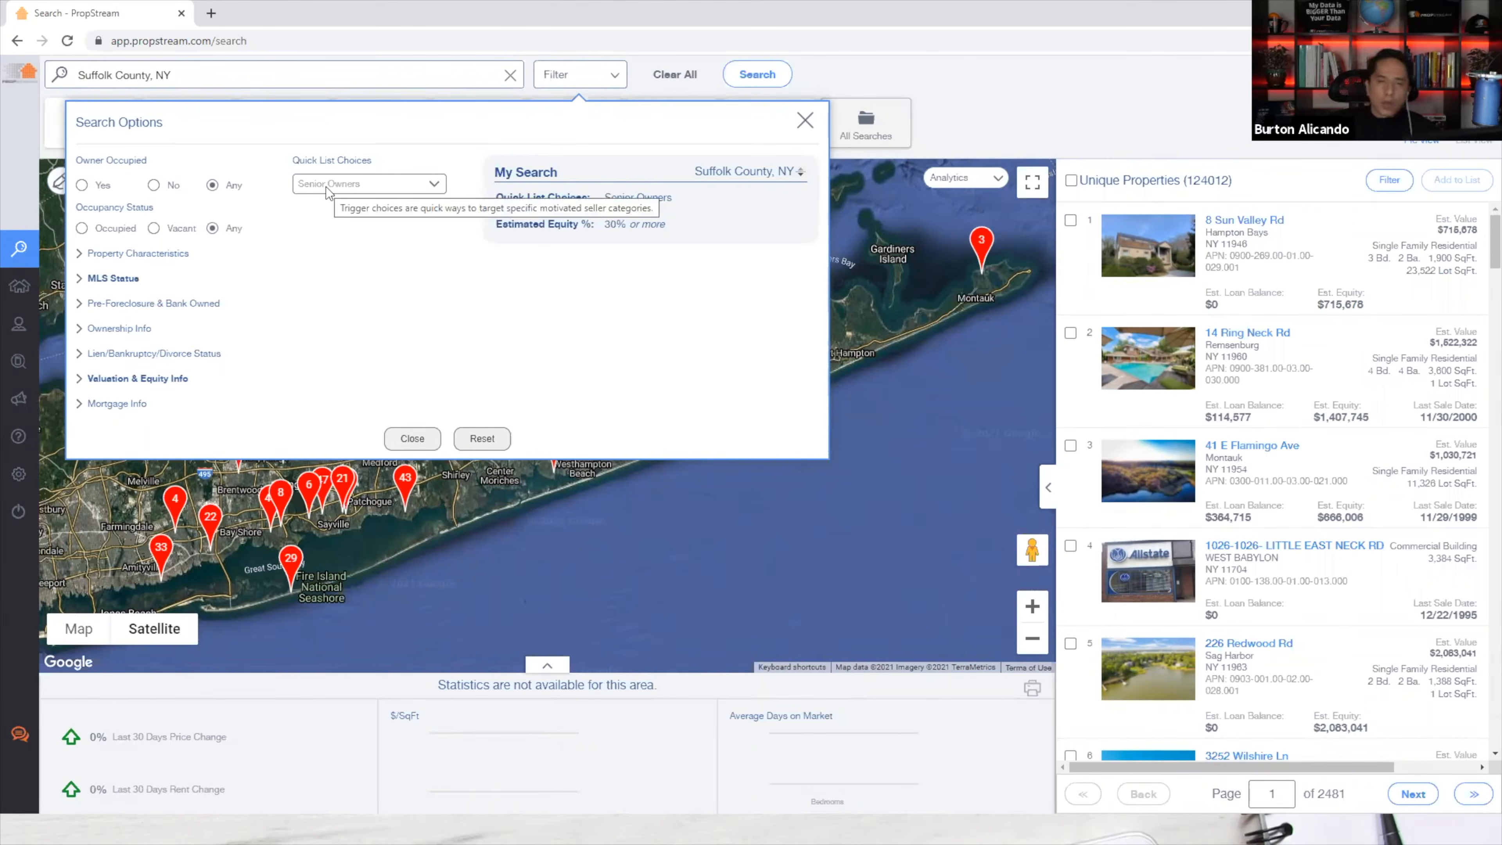
Set Owner Occupied to No.
left_click(103, 188)
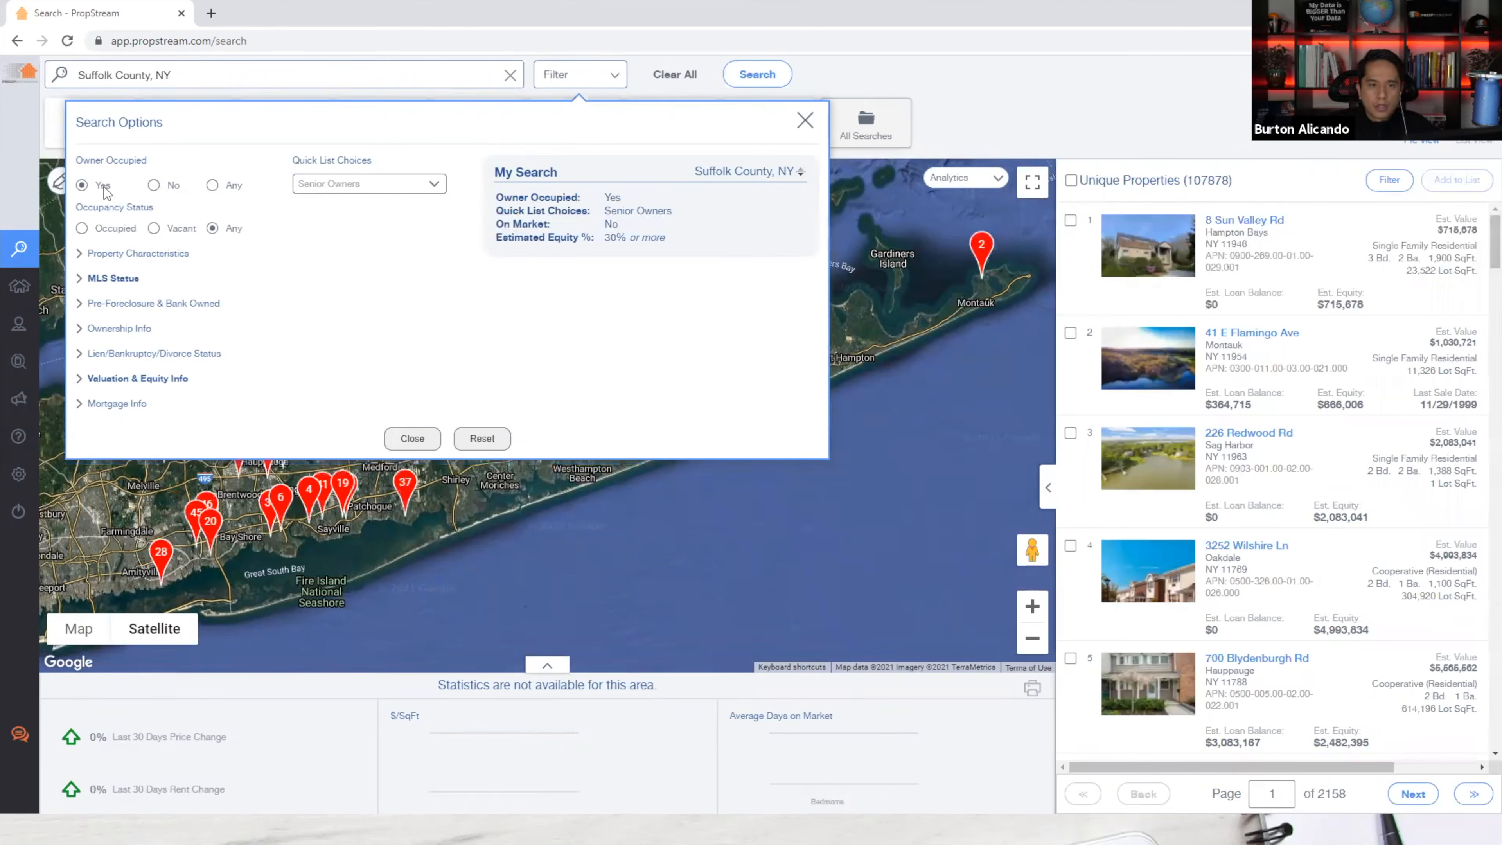
left_click(156, 185)
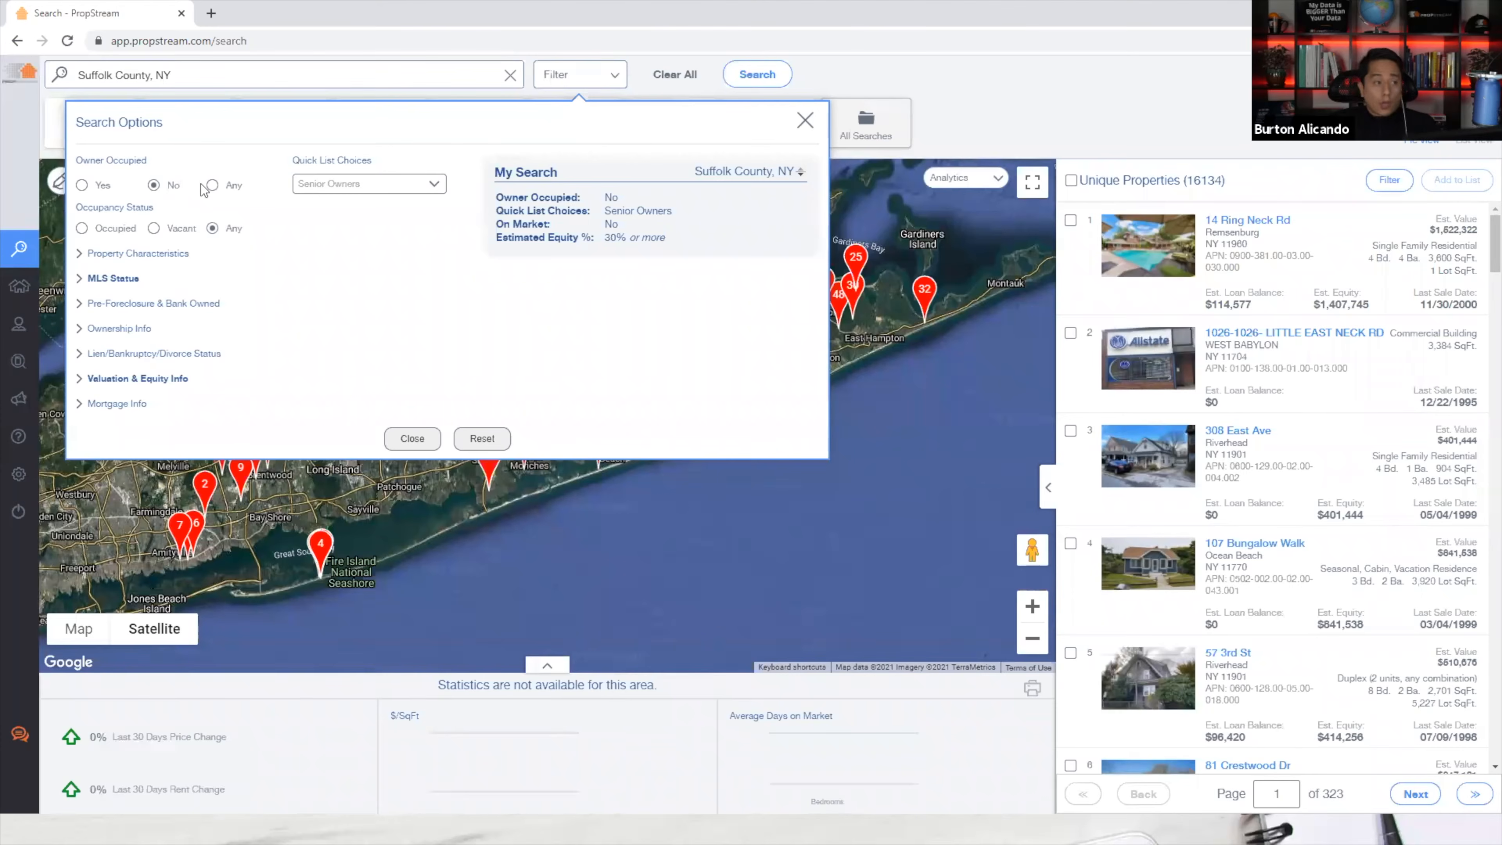
left_click(213, 185)
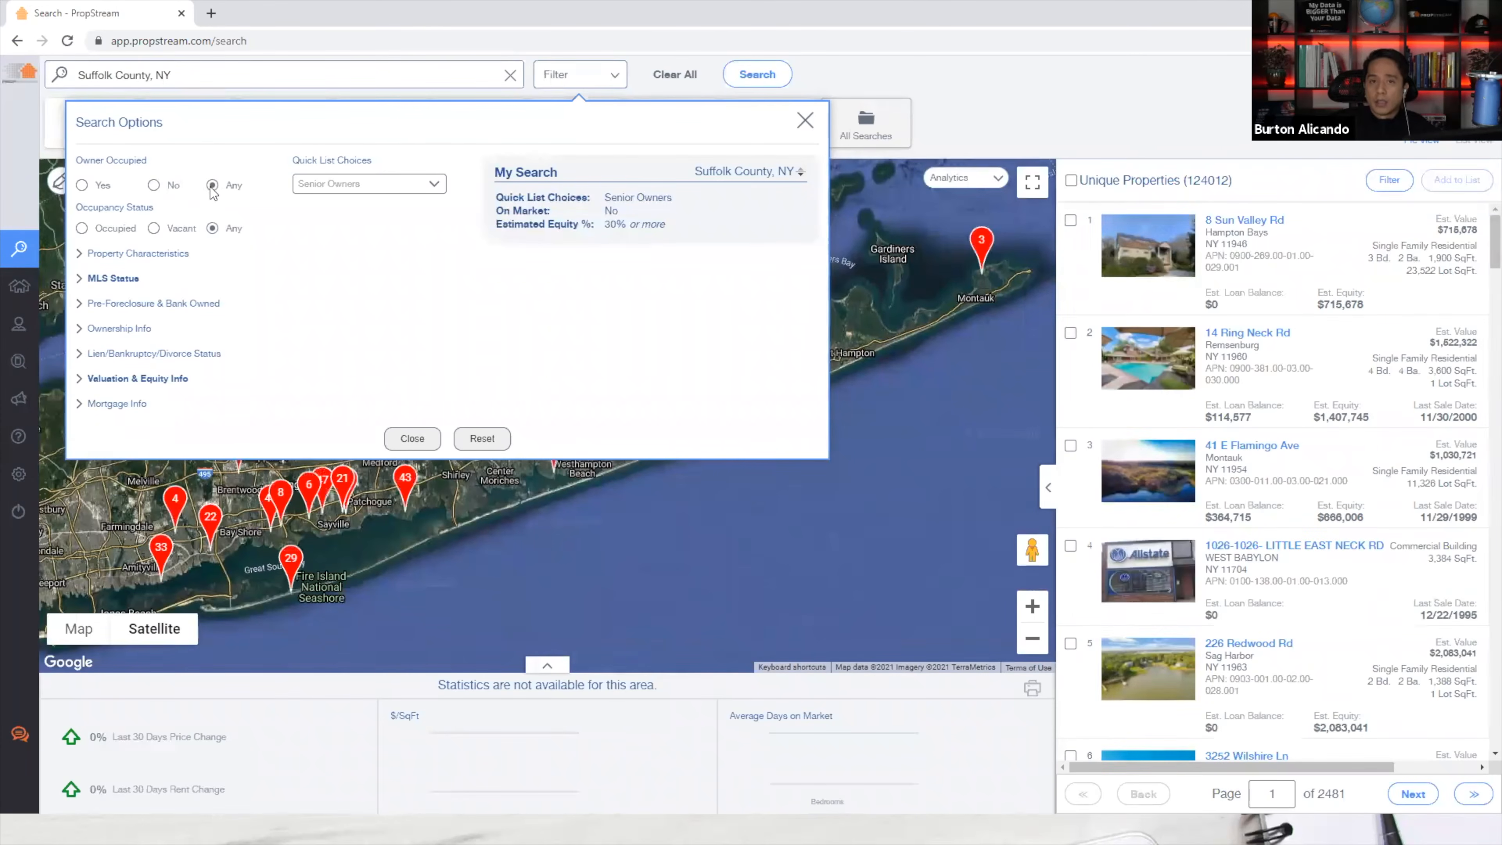
left_click(154, 186)
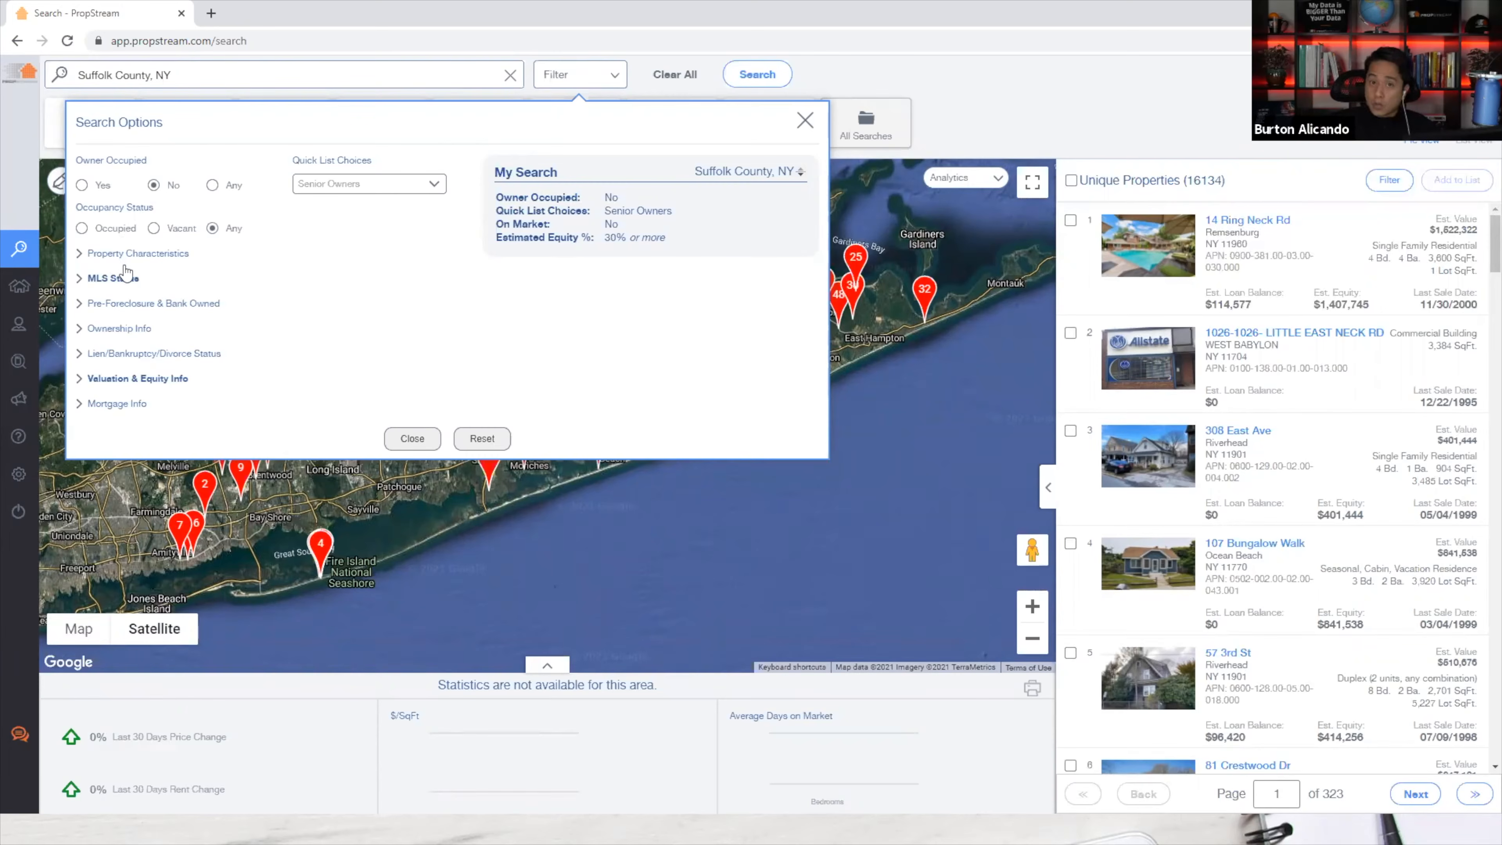
Set Occupancy Status to Vacant, leaving 171 properties, and glance at the data sources image.
left_click_drag(82, 212, 153, 216)
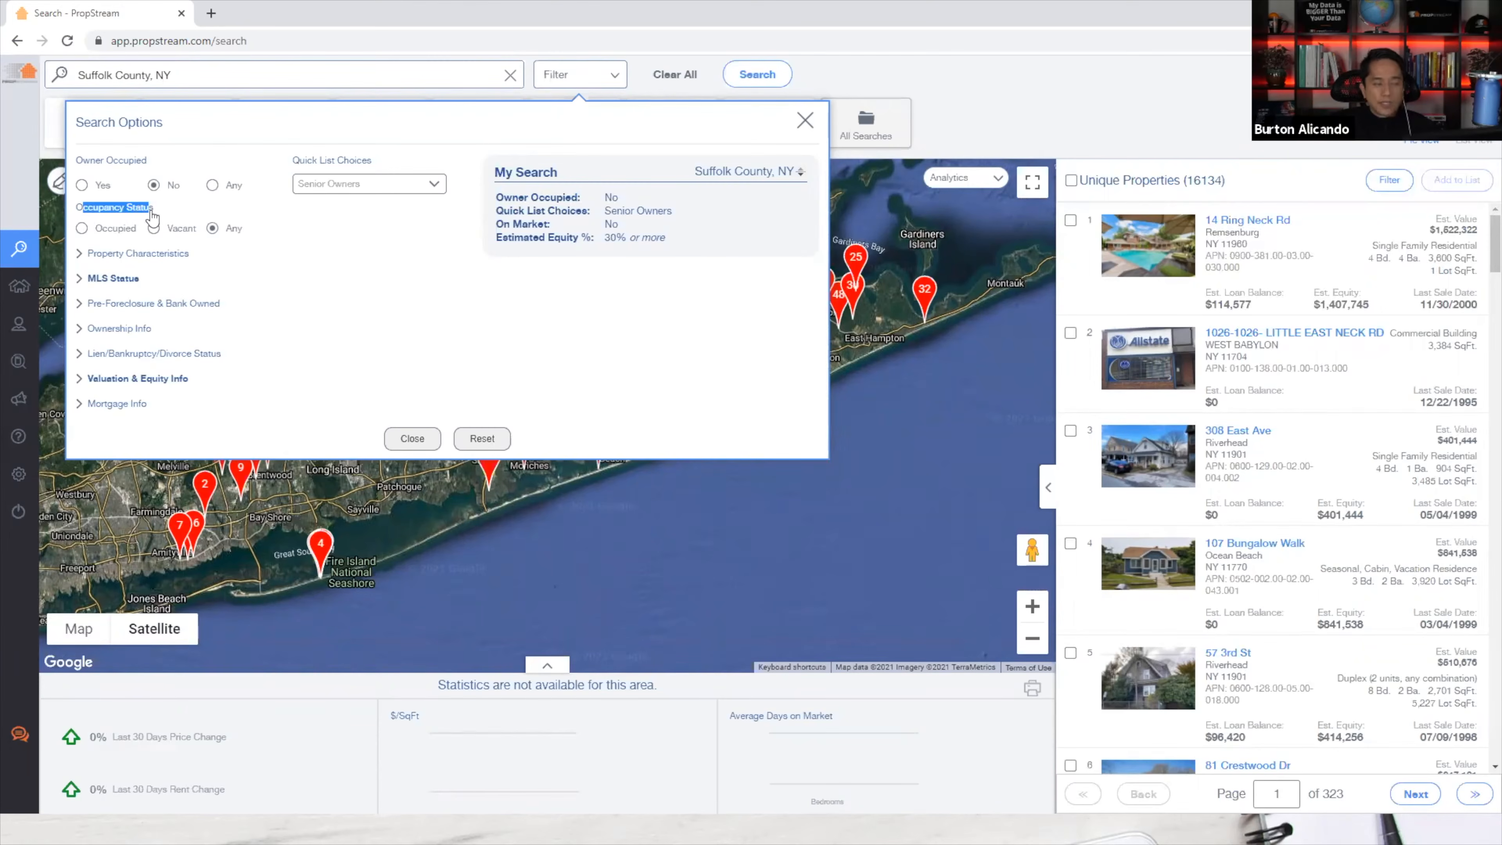
left_click(111, 229)
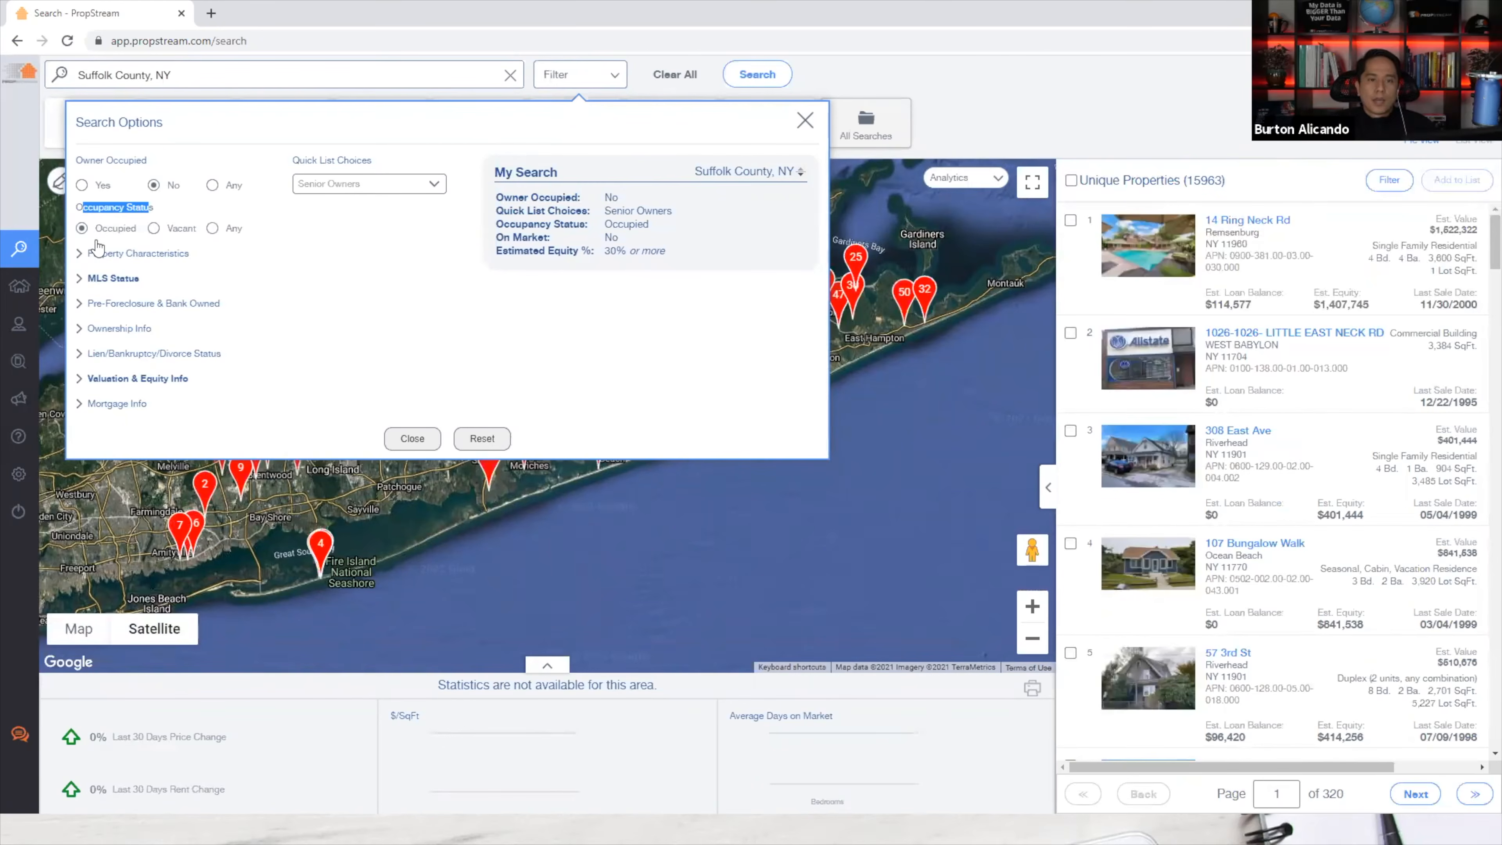
left_click(155, 229)
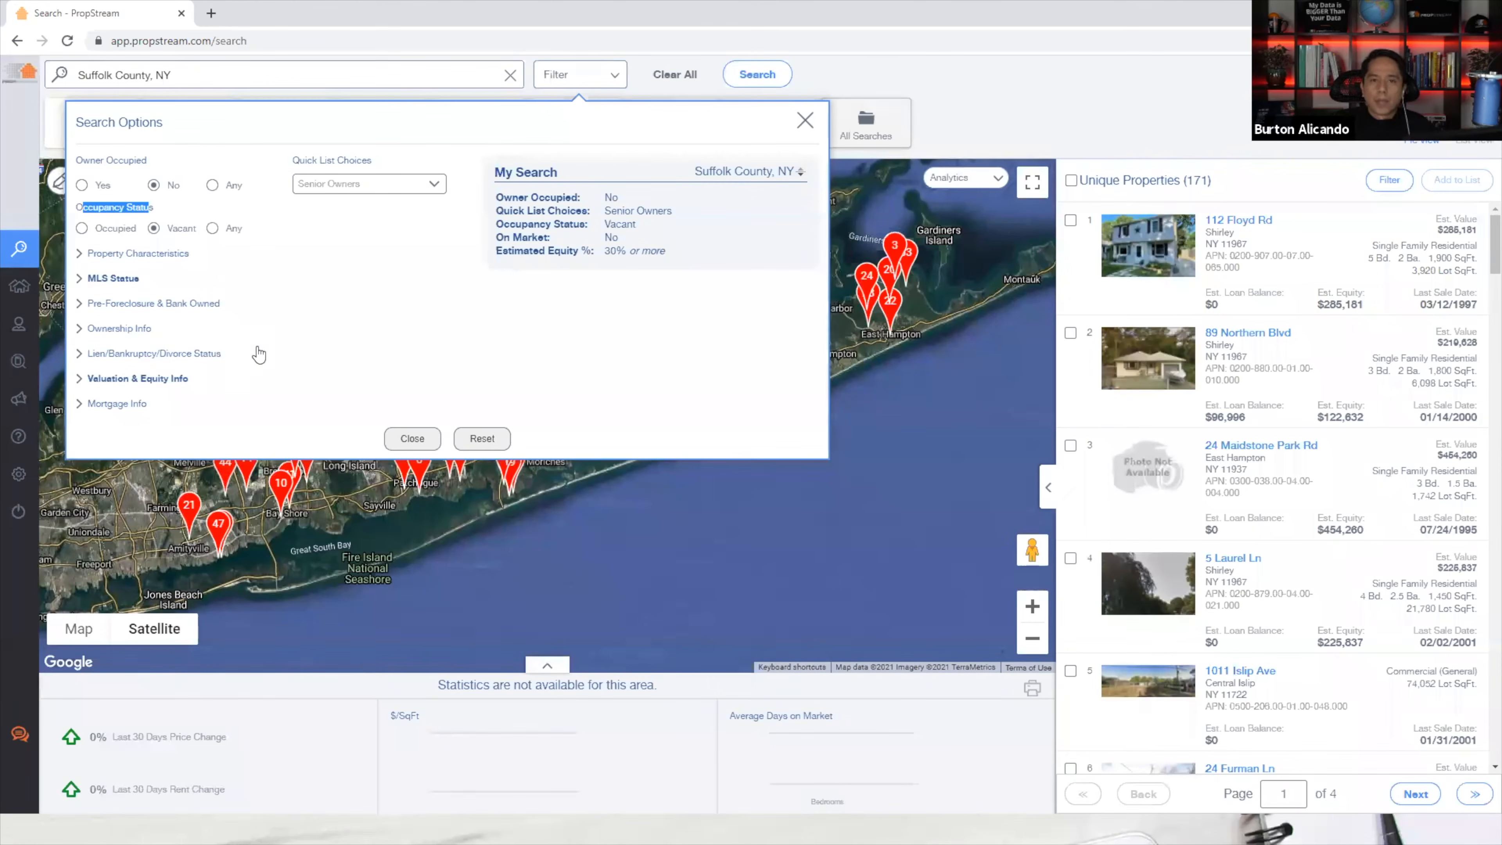
left_click(311, 268)
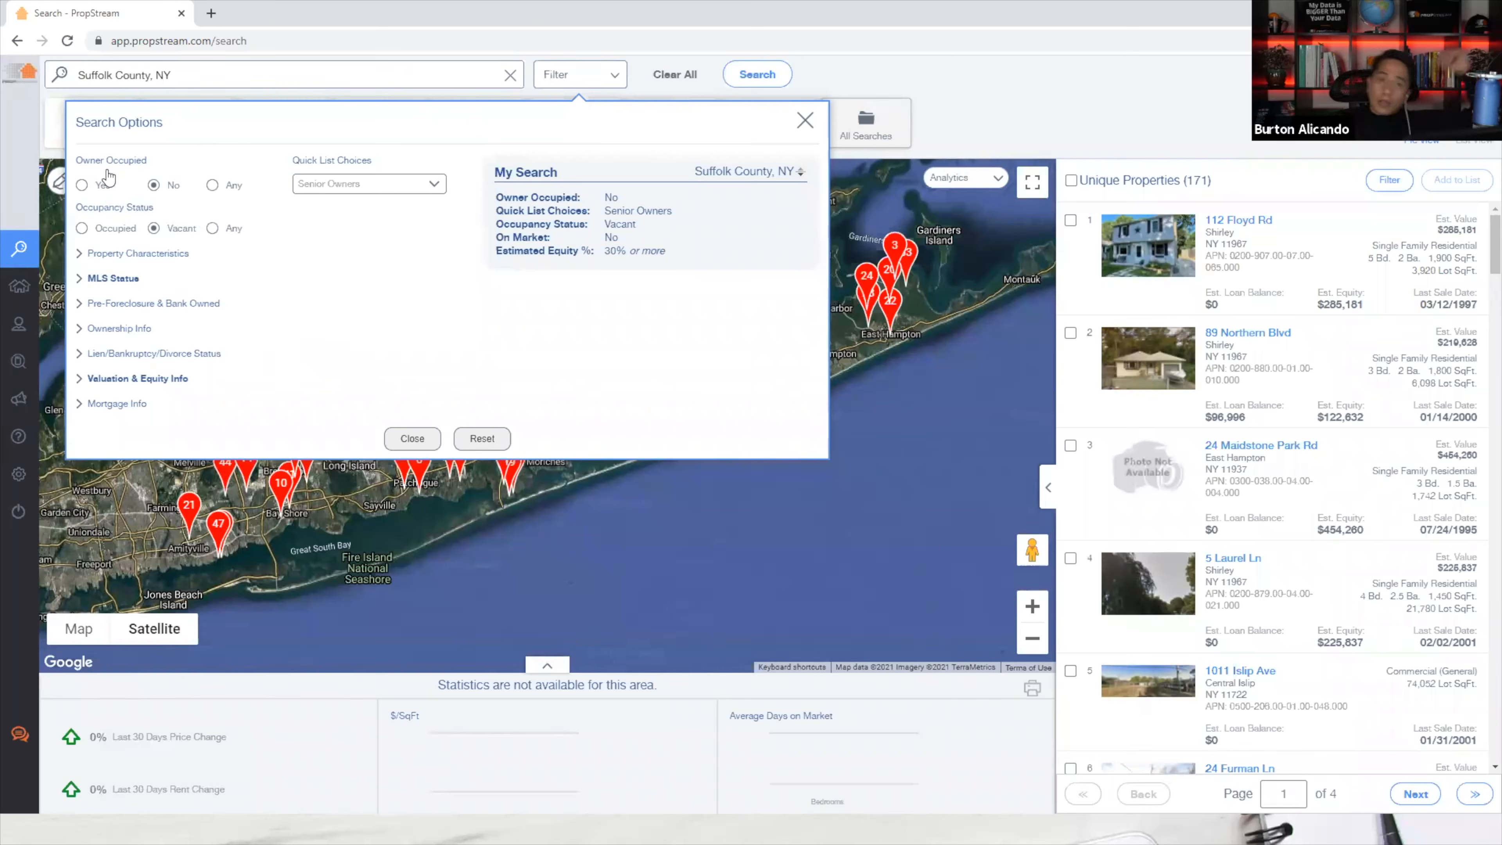
left_click_drag(84, 206, 124, 208)
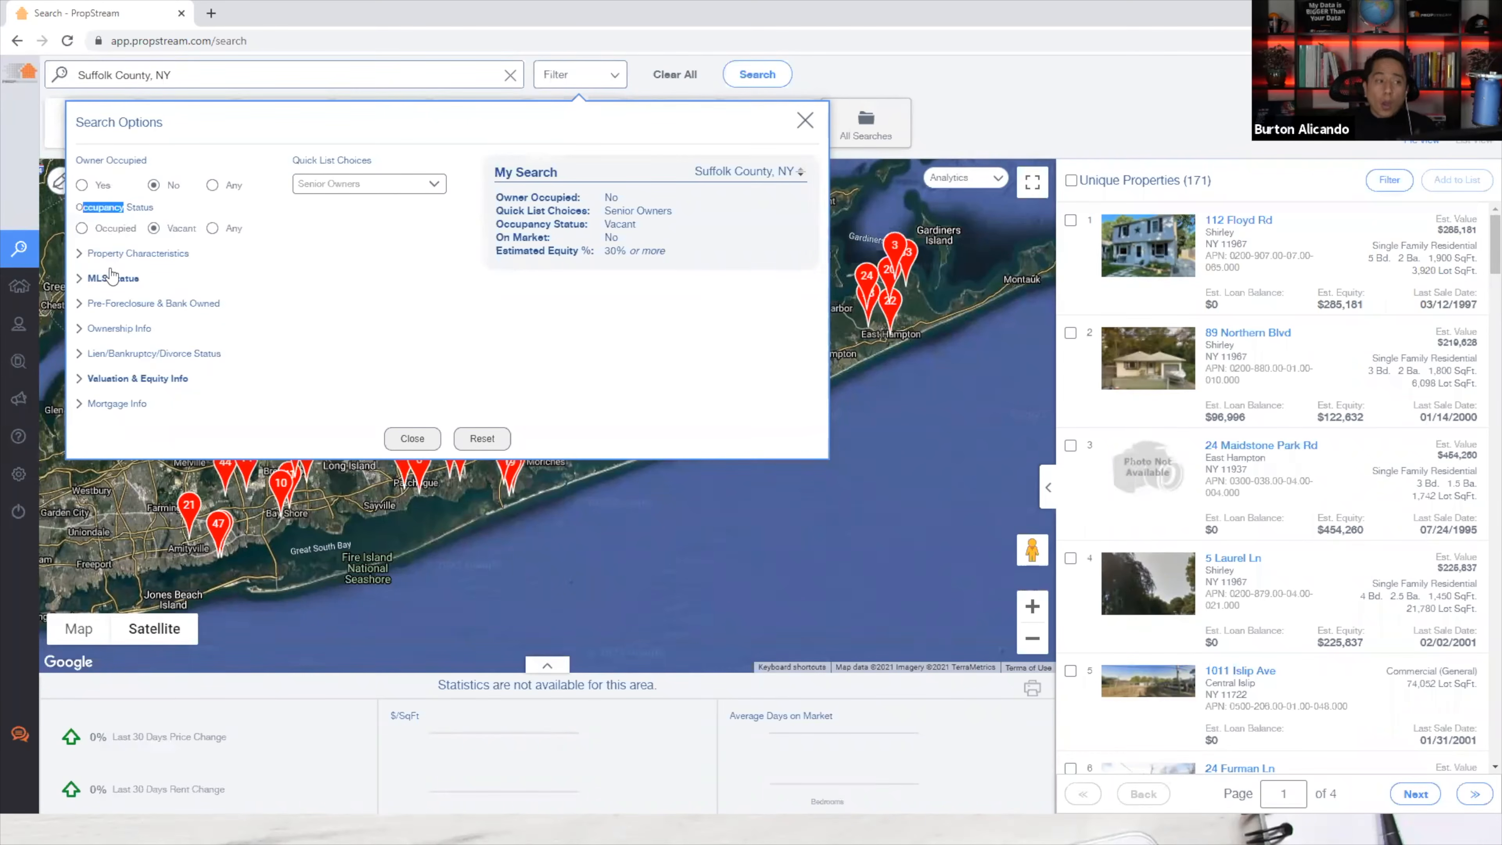
key("alt+Tab")
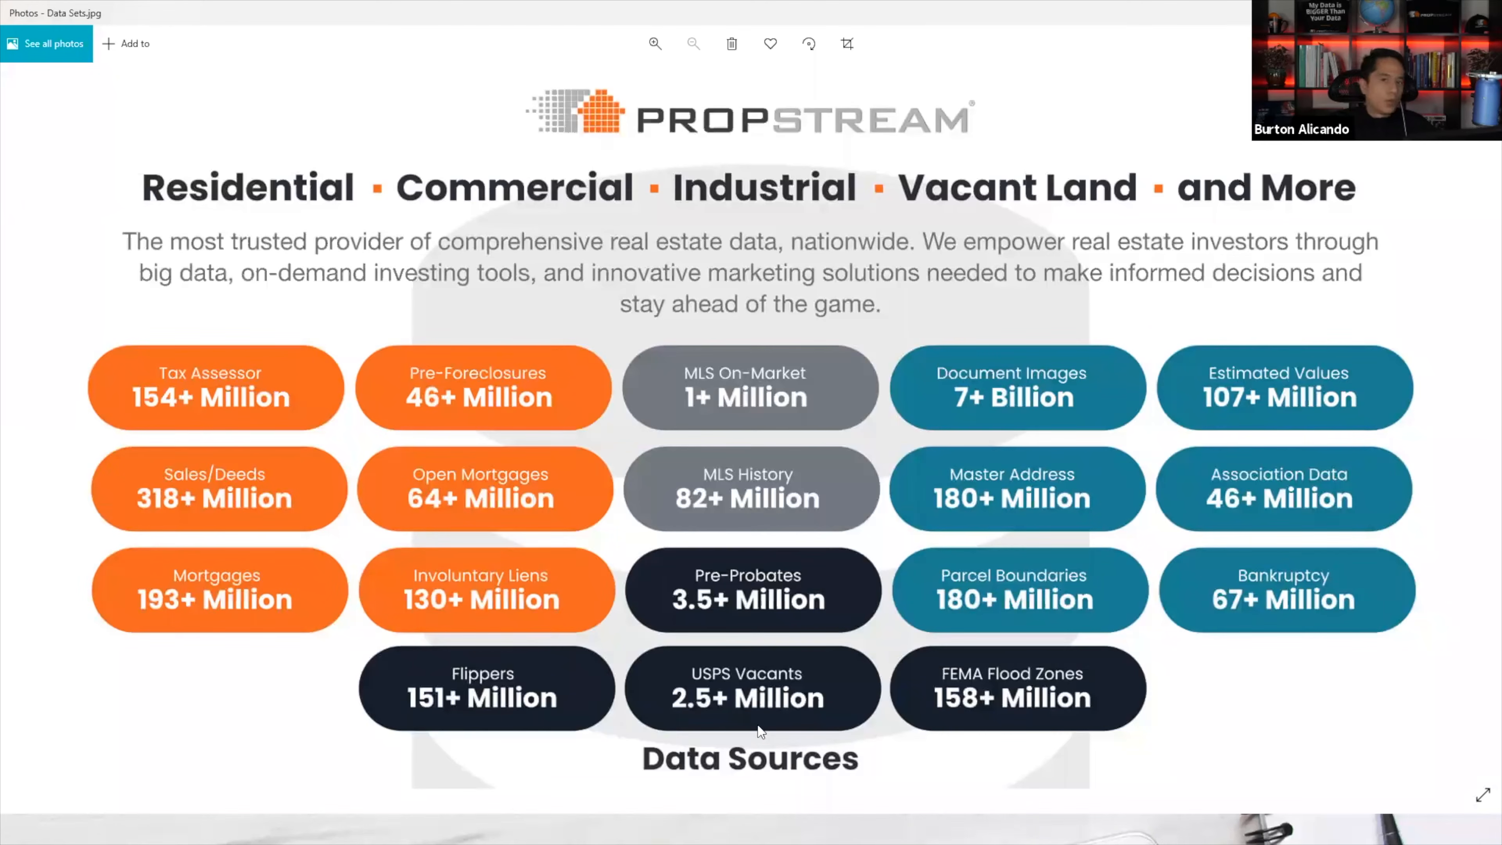
key("alt+Tab")
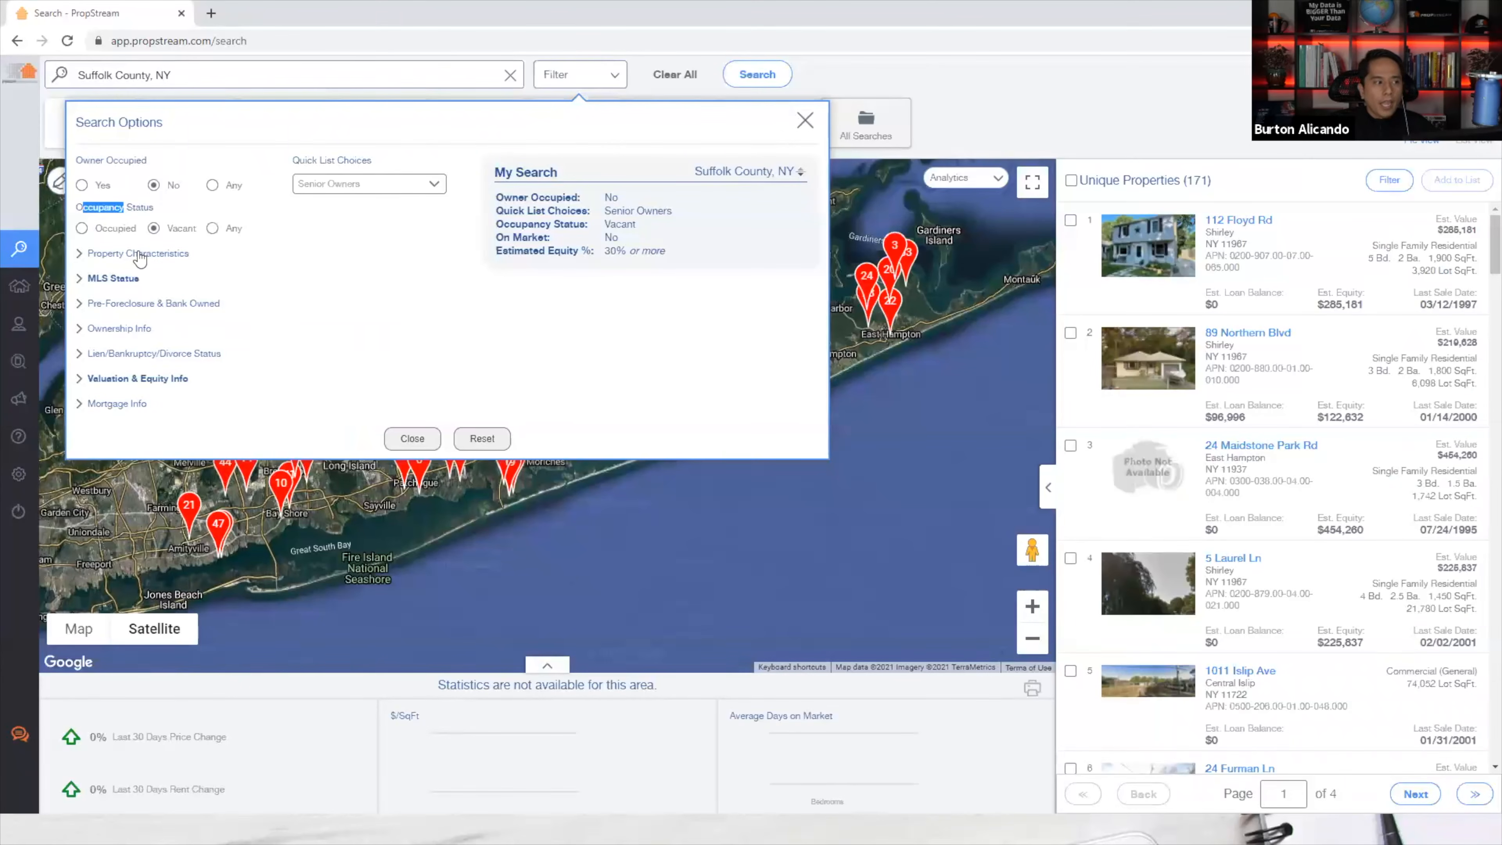
Limit Property Characteristics to Residential classification and Single Family property type.
left_click(139, 256)
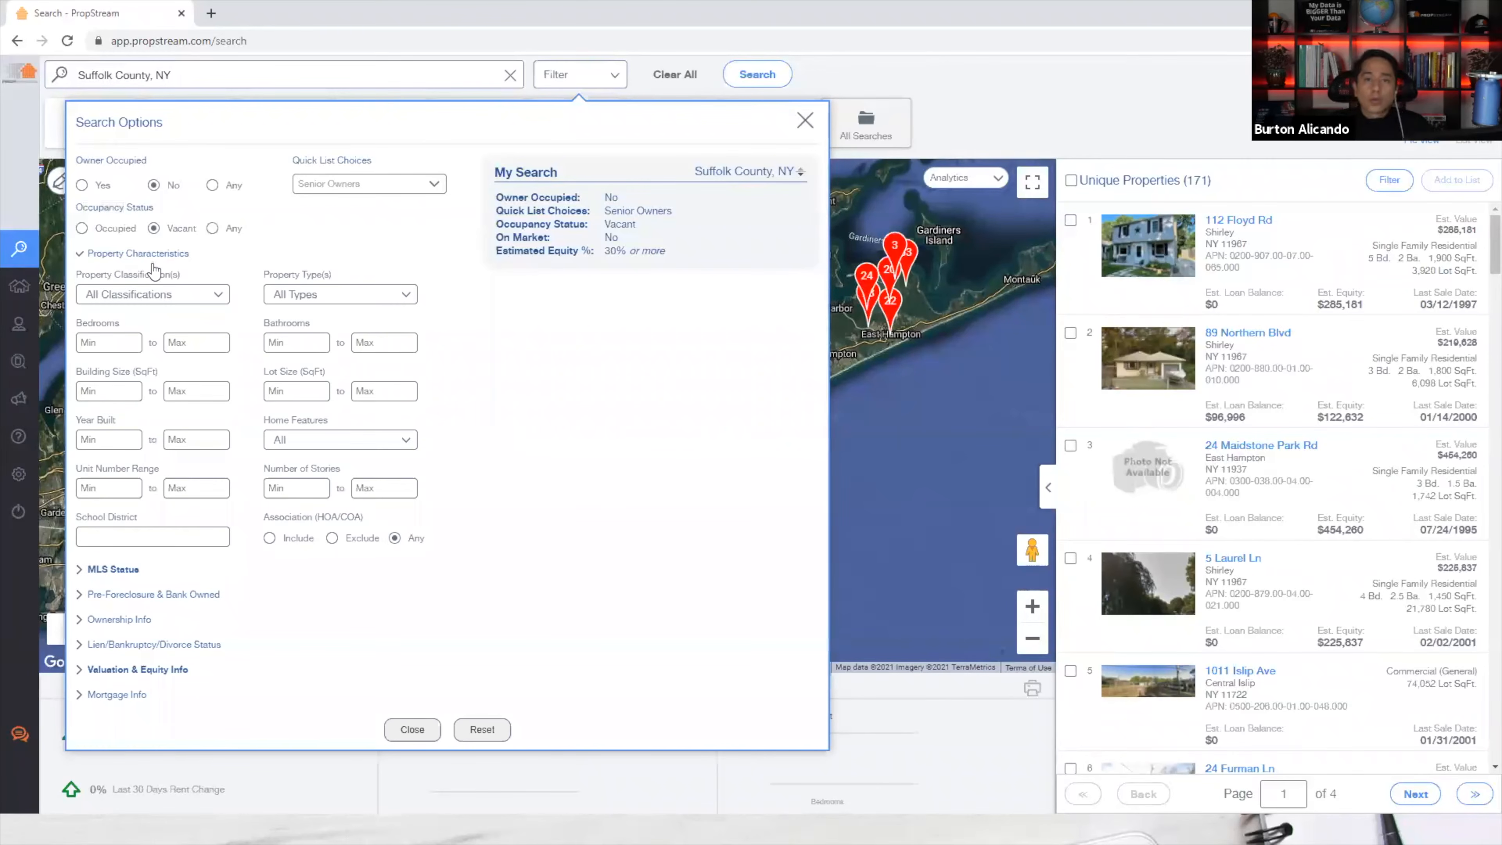
left_click(128, 294)
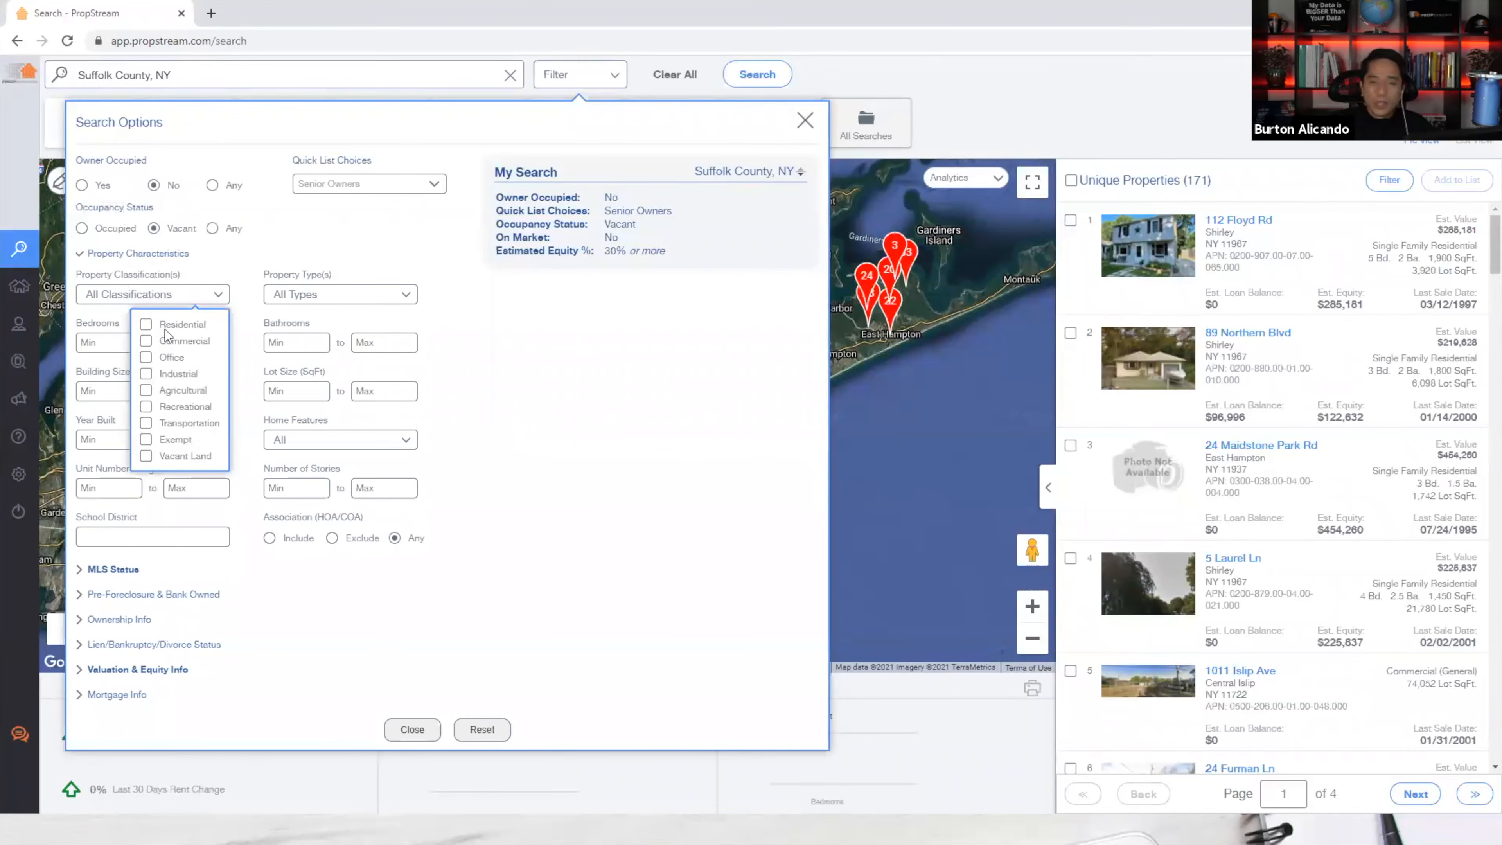
left_click(164, 326)
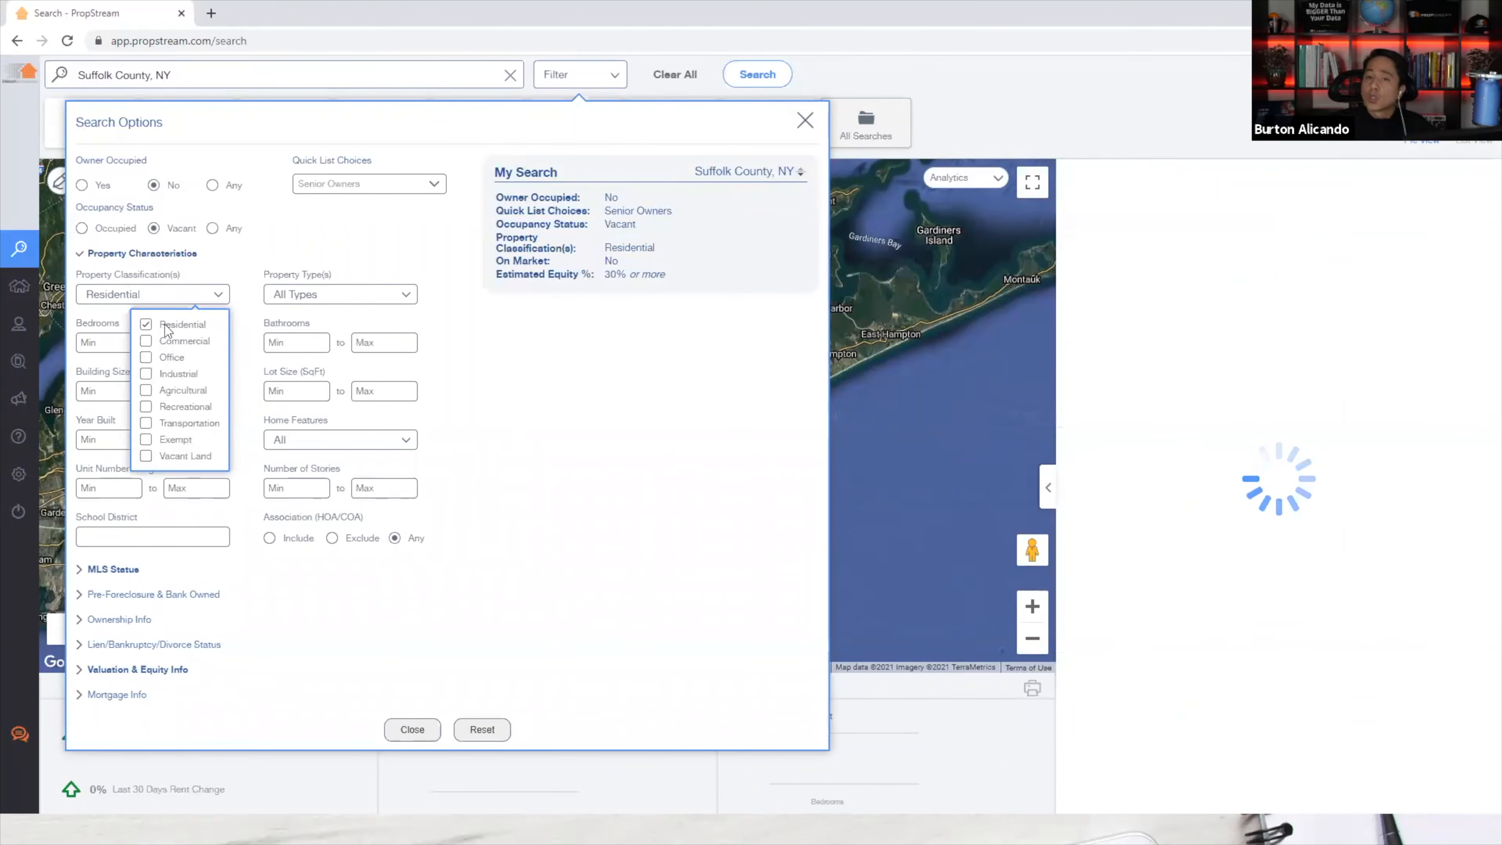
left_click(304, 294)
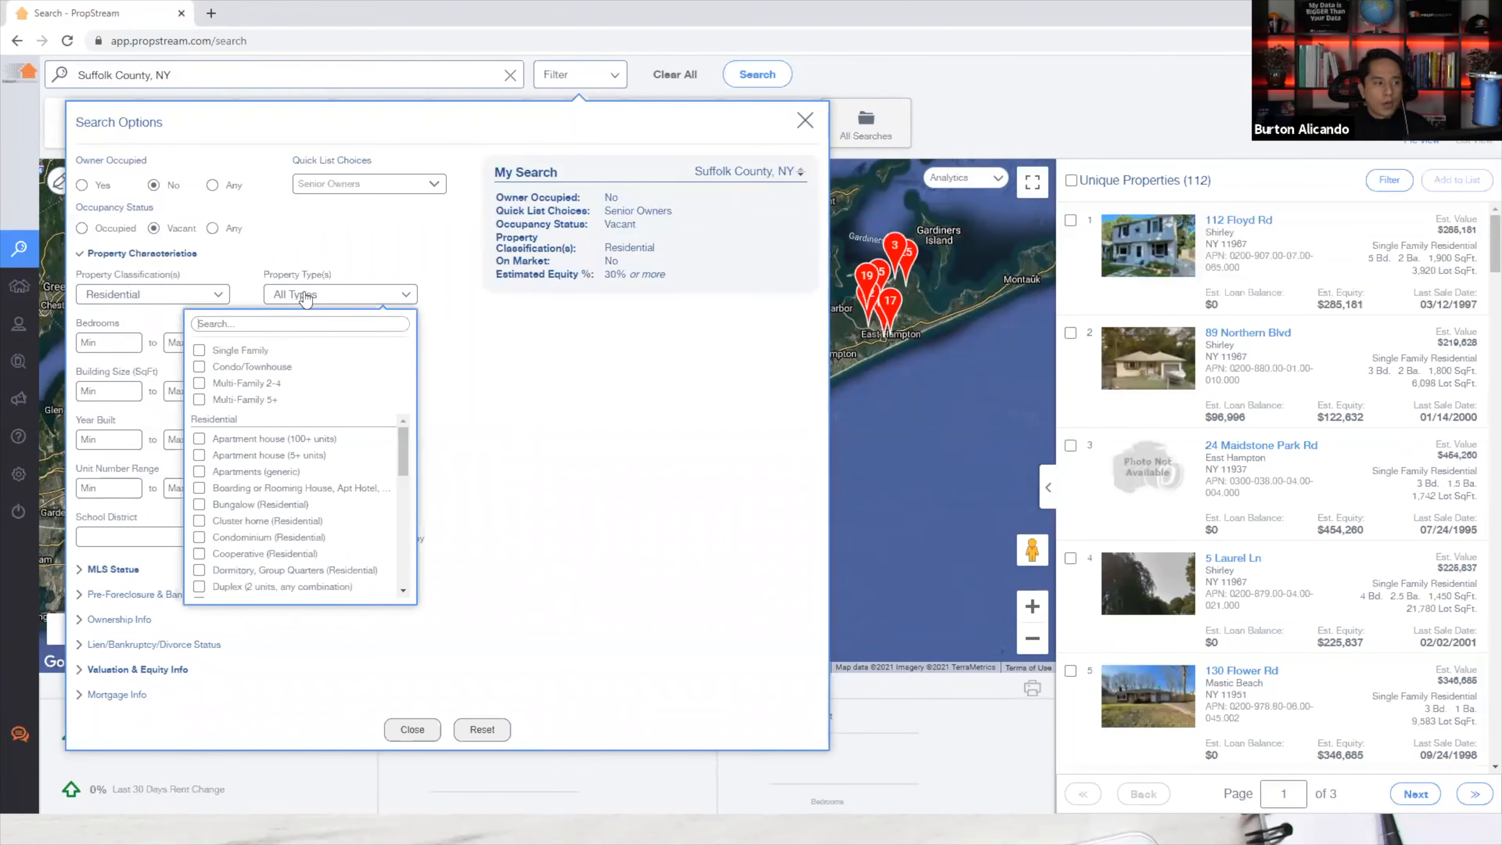
left_click_drag(284, 274, 289, 296)
left_click(289, 296)
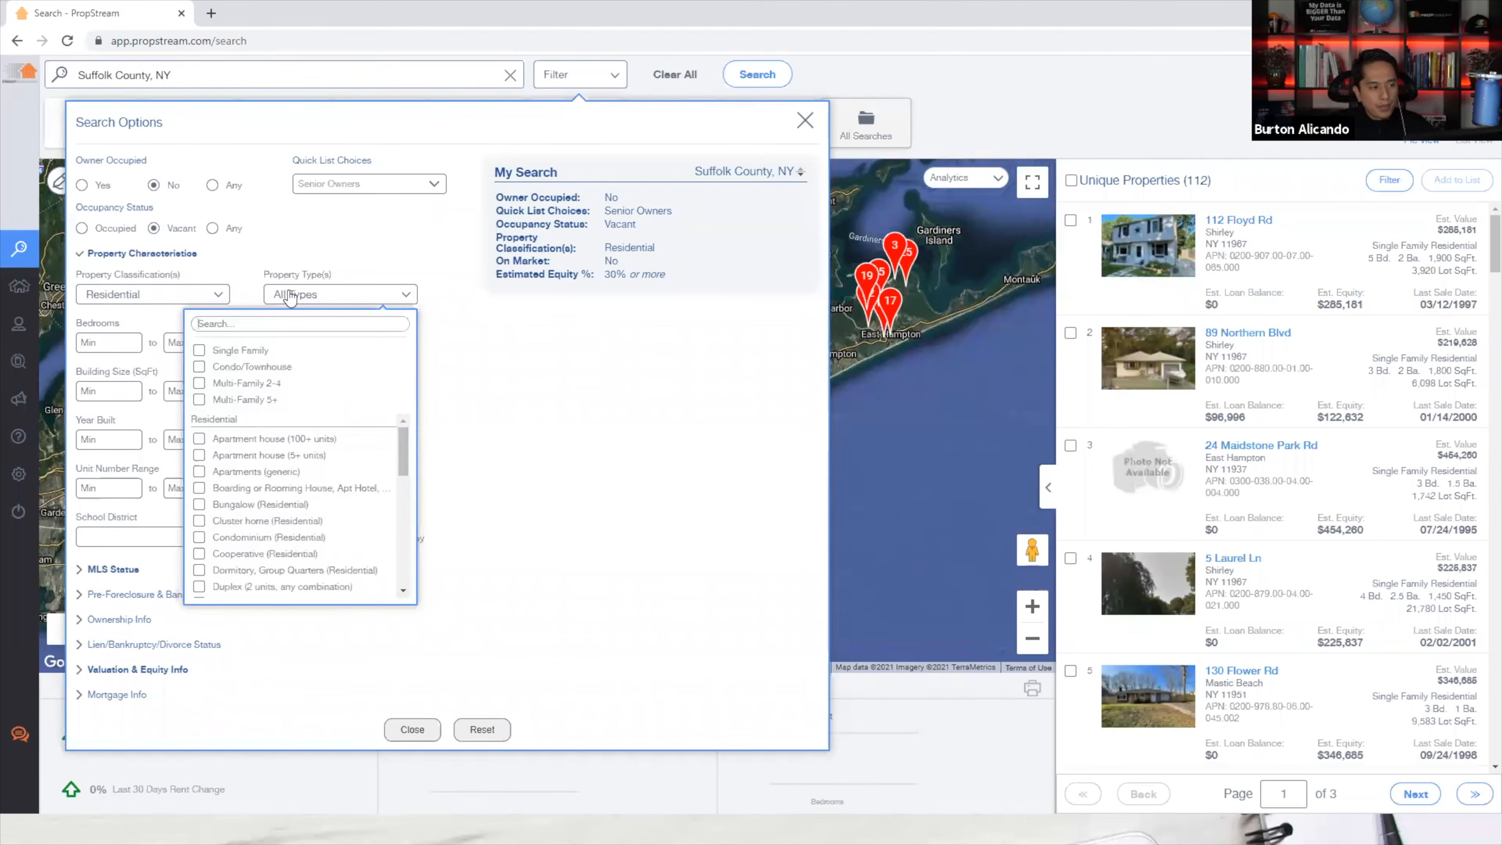
left_click(242, 352)
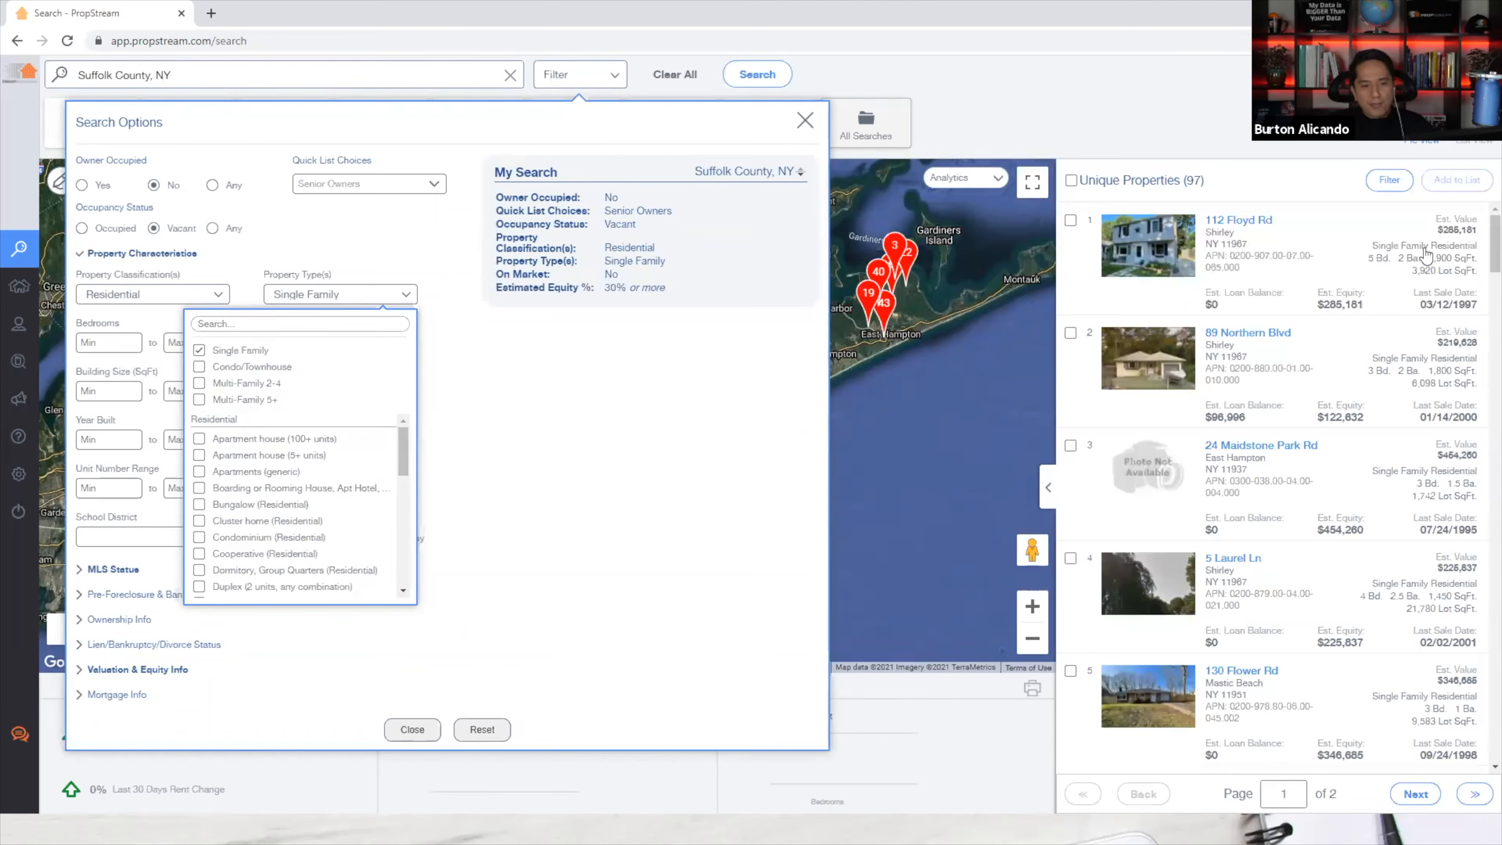
left_click(604, 458)
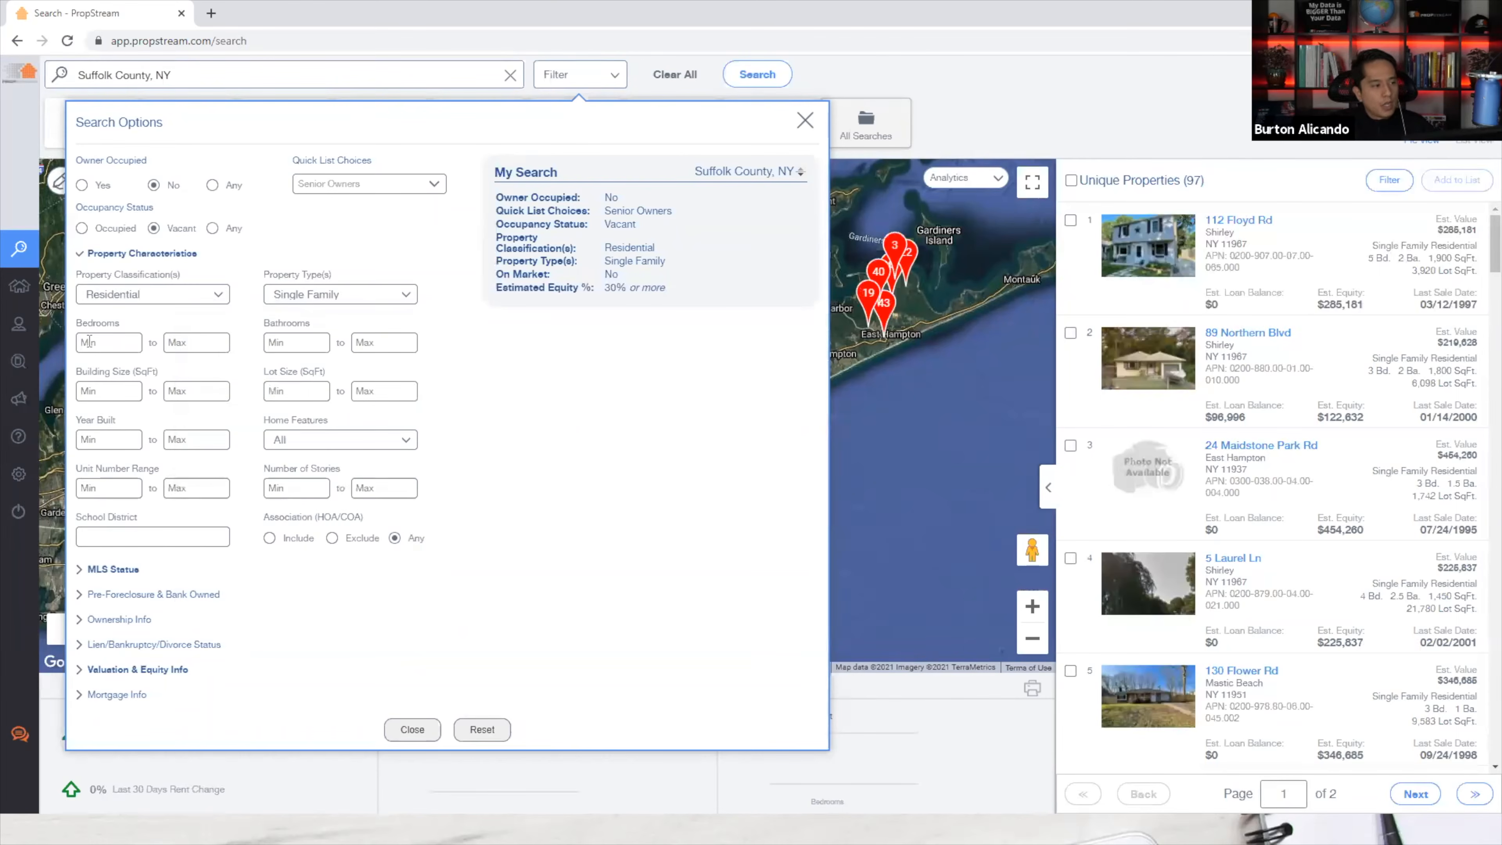
Set Bedrooms from 2 to 4, leaving 47 properties.
left_click(128, 334)
type("2")
key("Tab")
type("4")
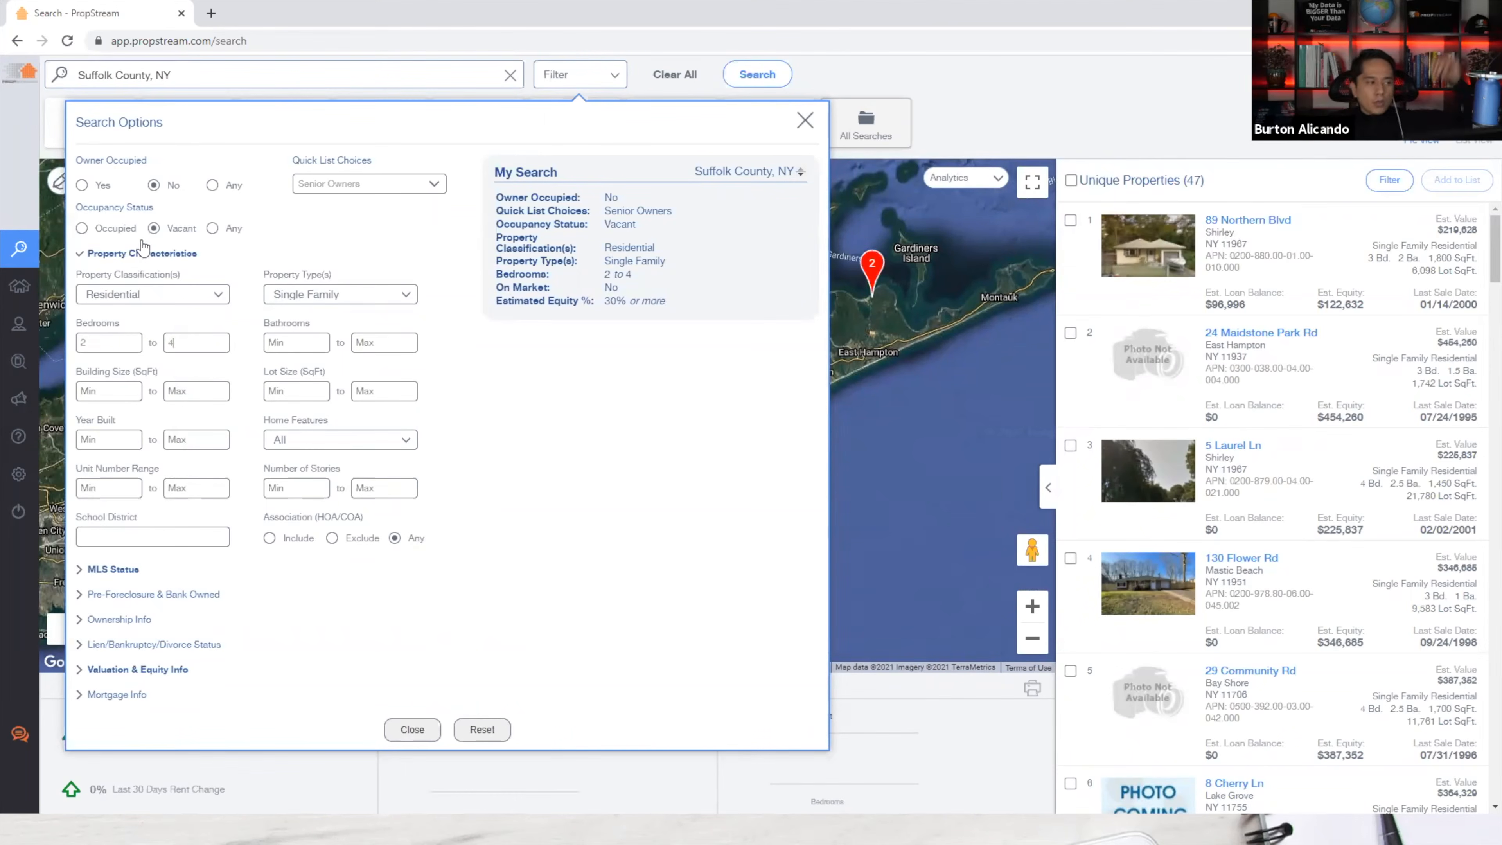
left_click(160, 259)
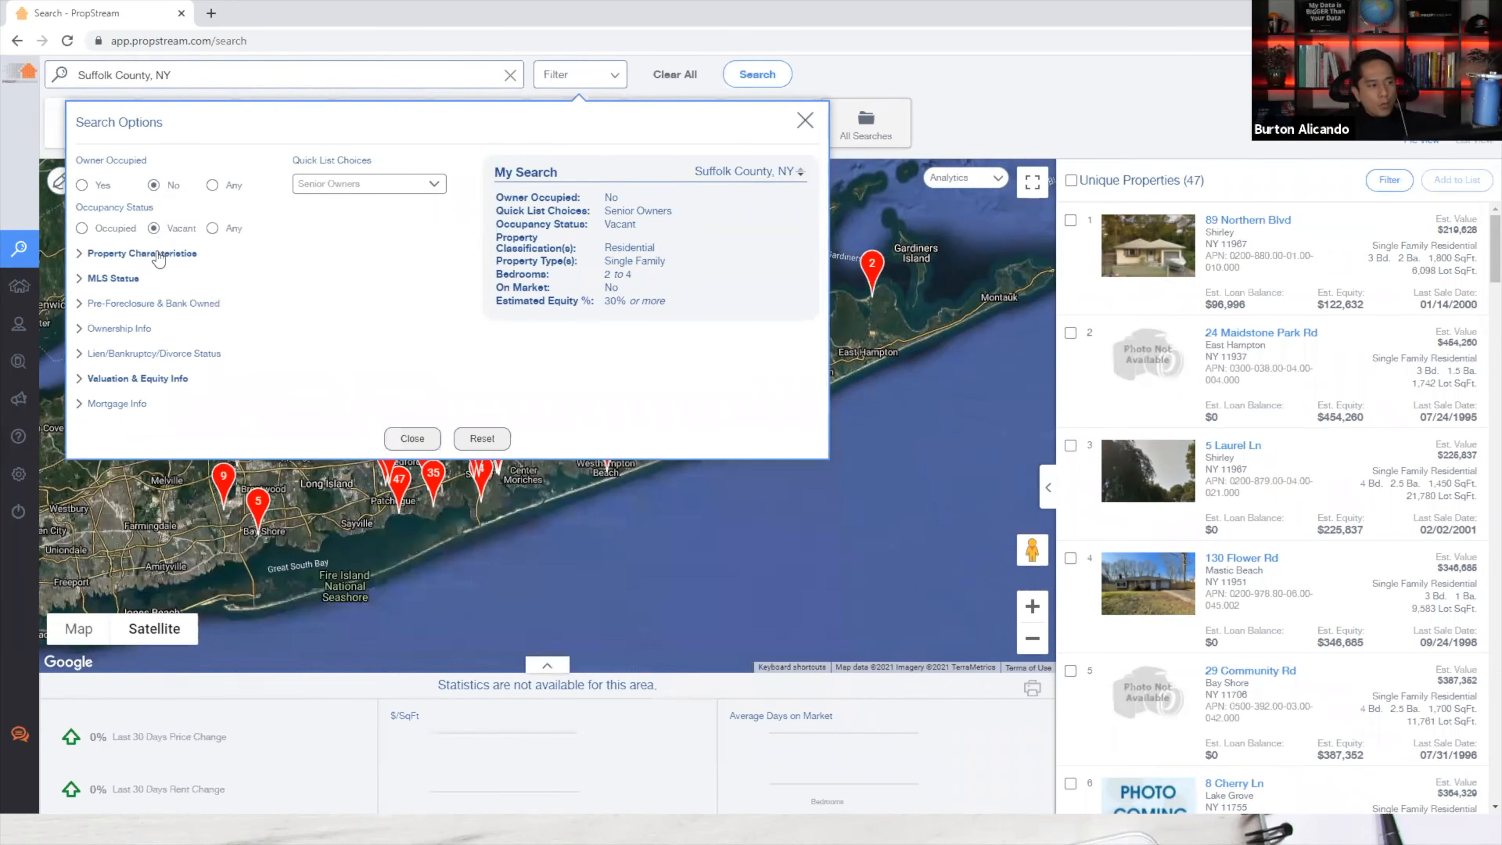
Try the Notice of Default / Lis Pendens foreclosure filter, then leave Pre-Foreclosure status at All.
left_click(123, 305)
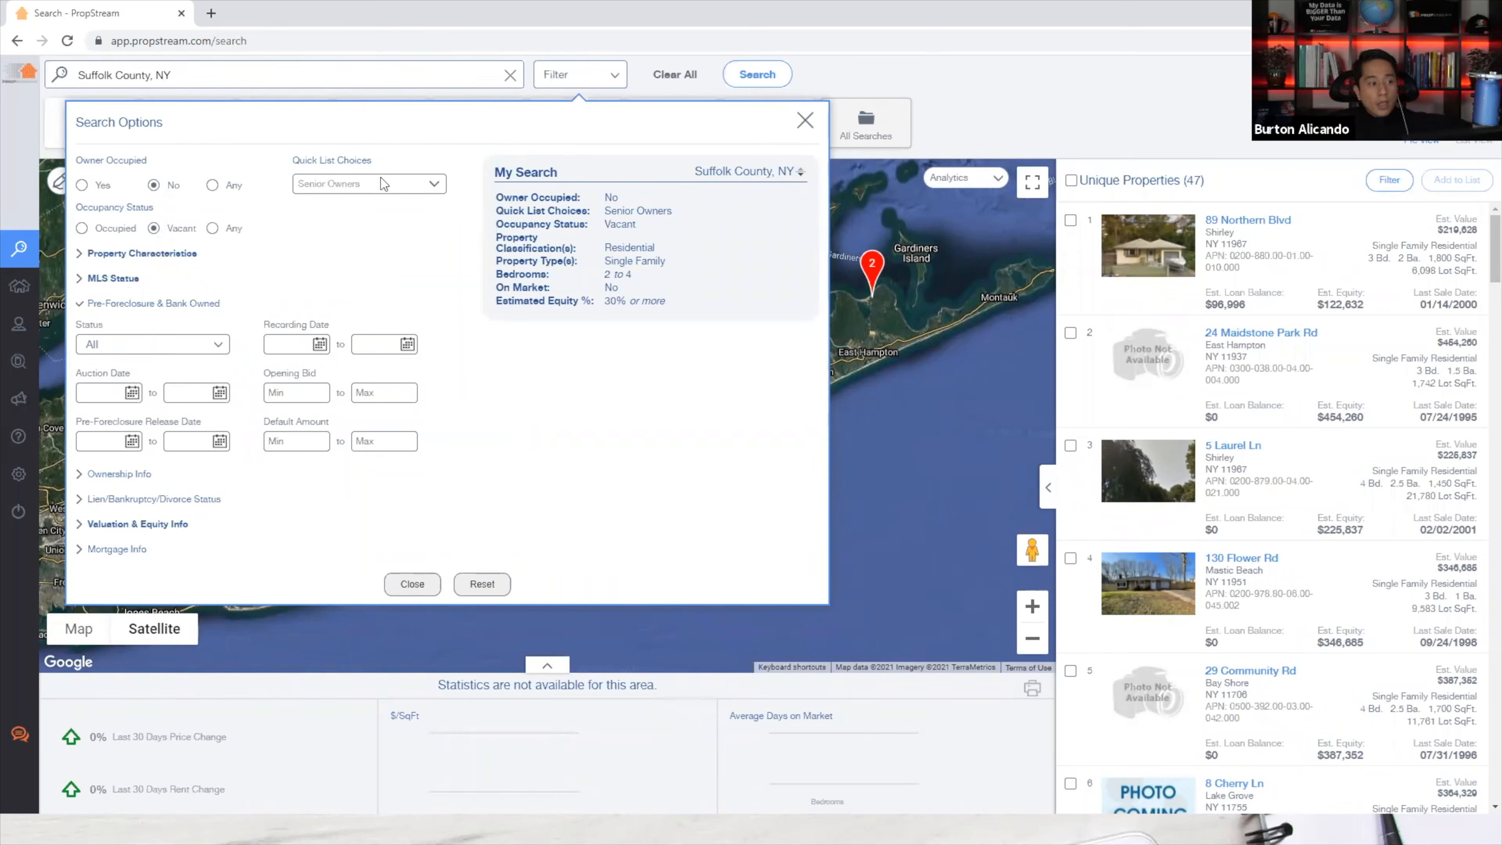
left_click(151, 349)
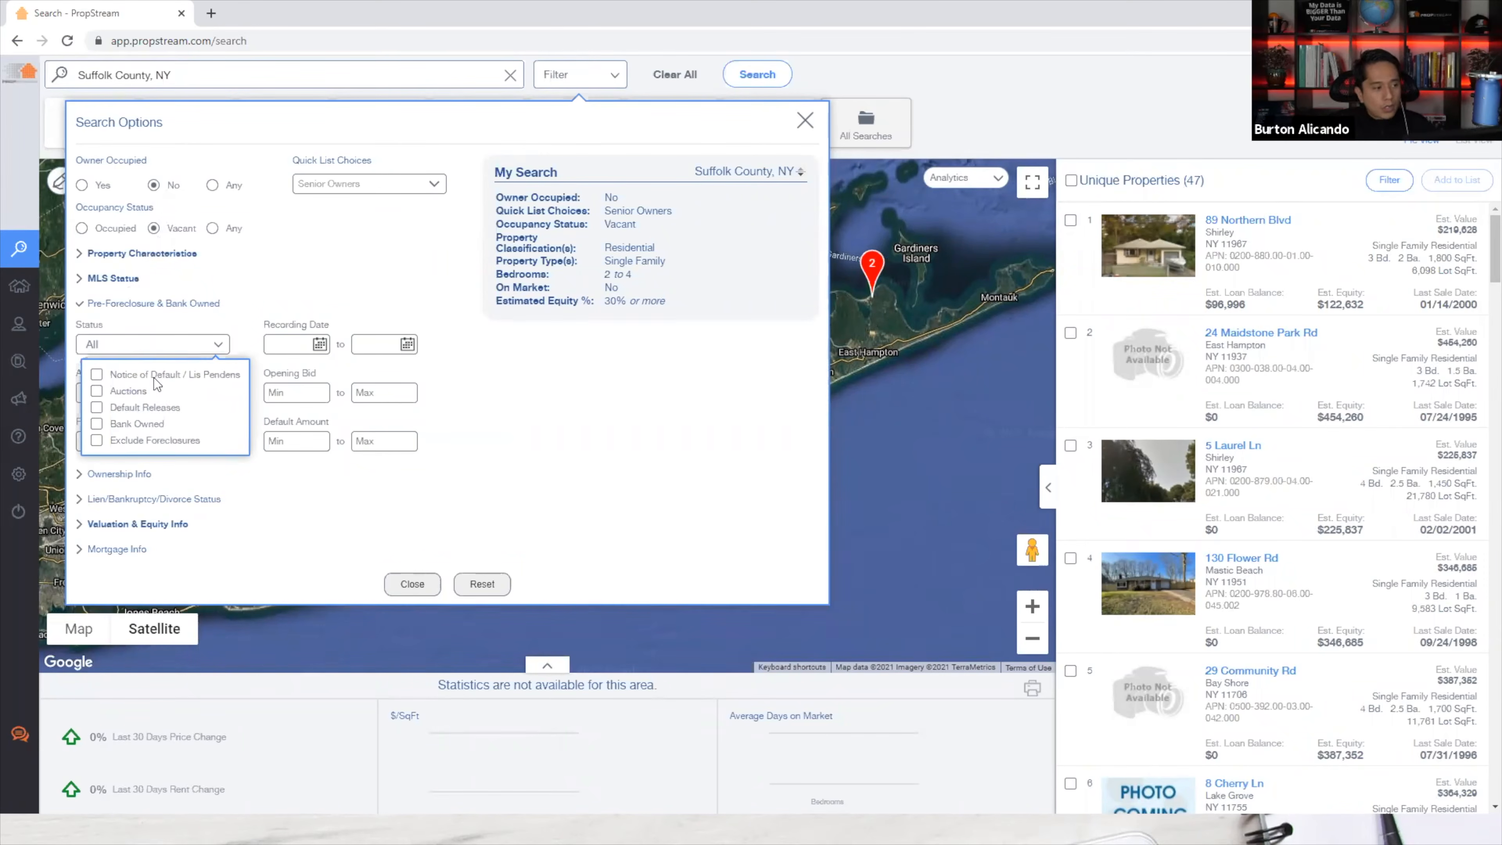
left_click(154, 375)
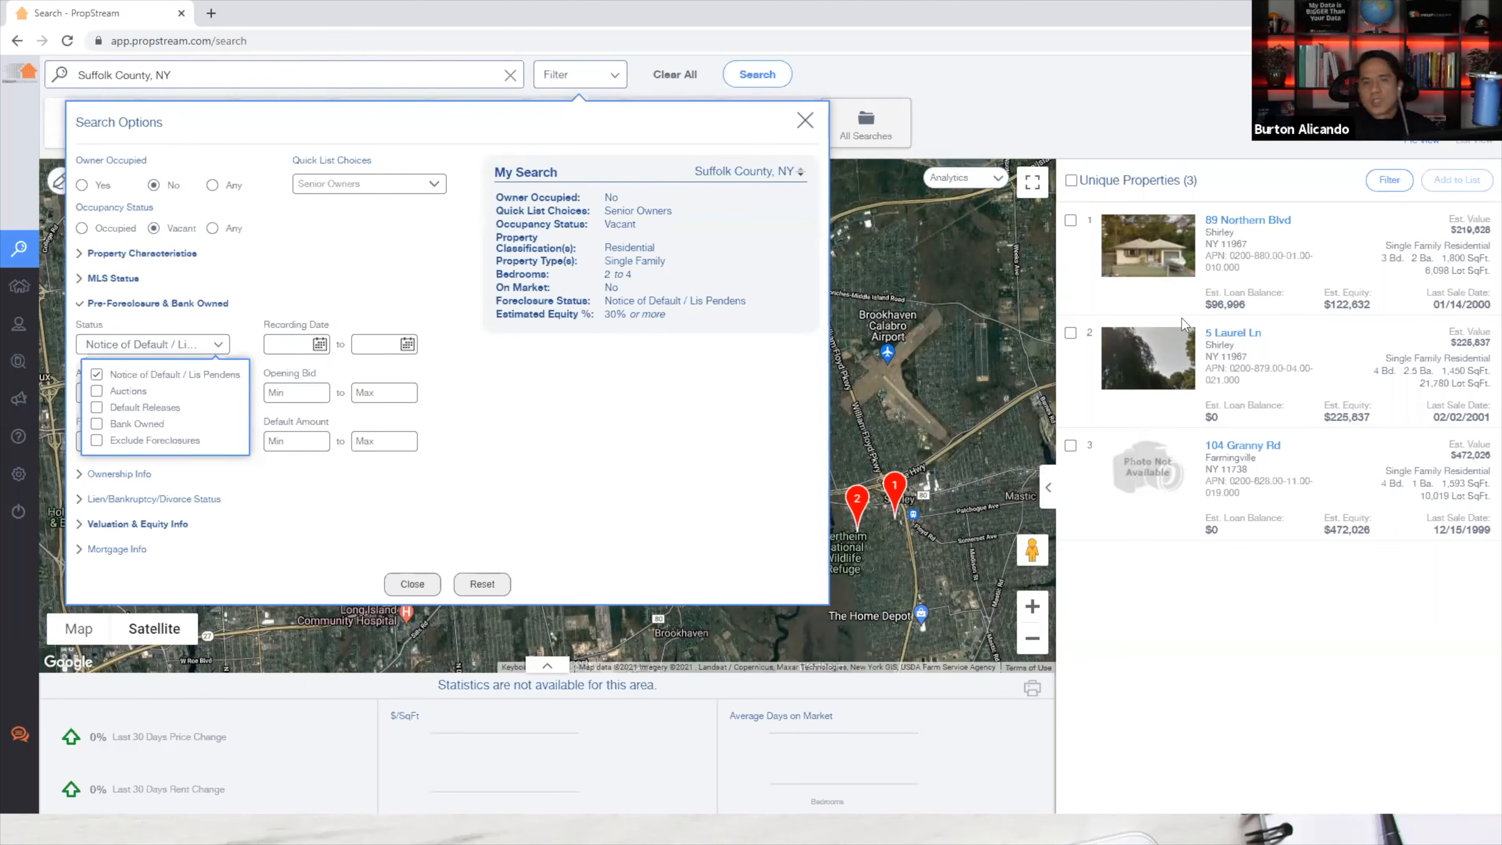
left_click(211, 382)
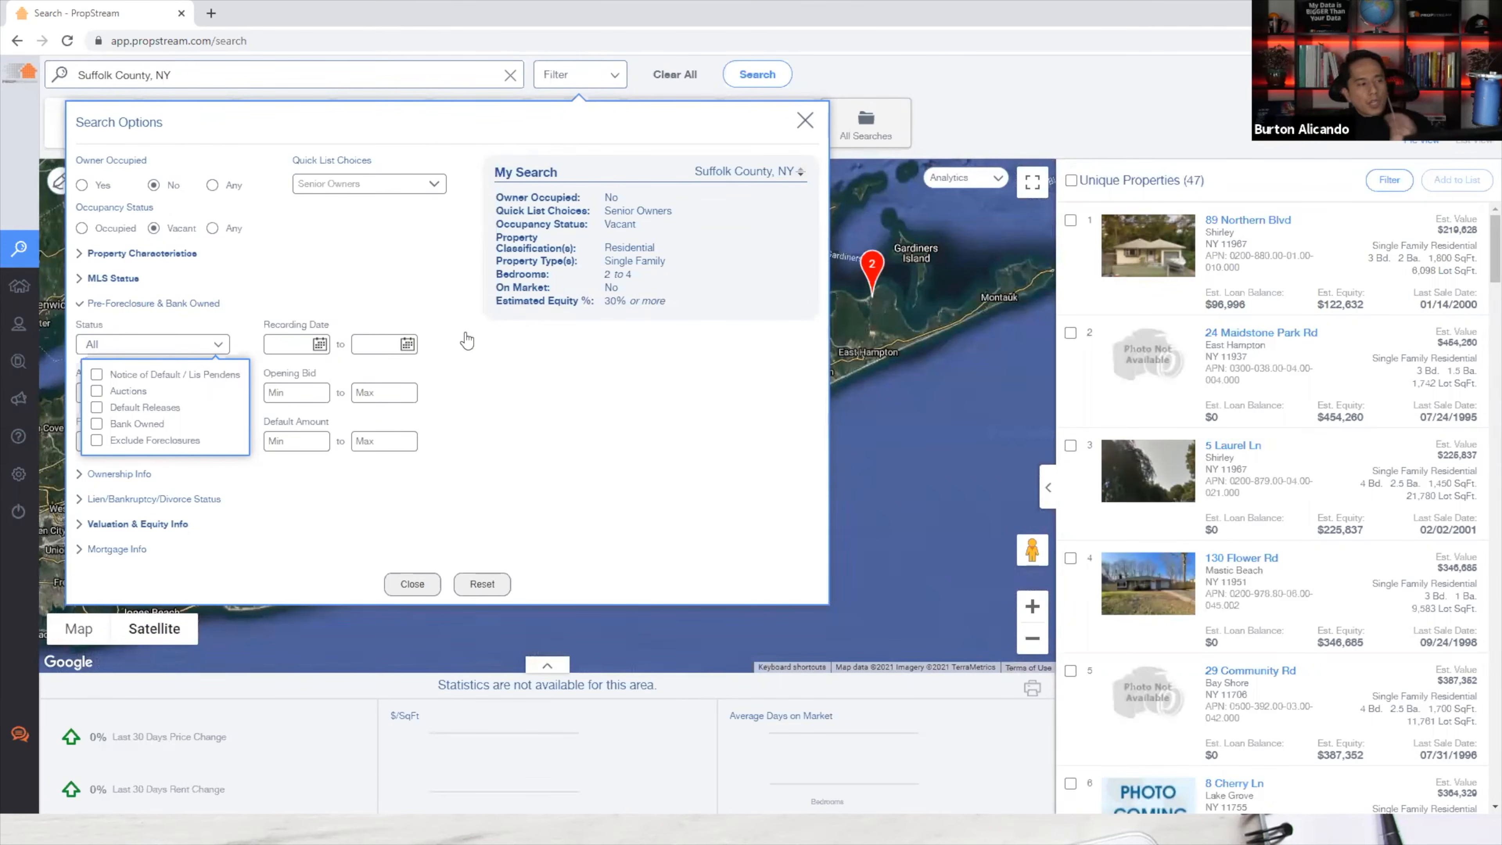
left_click(214, 378)
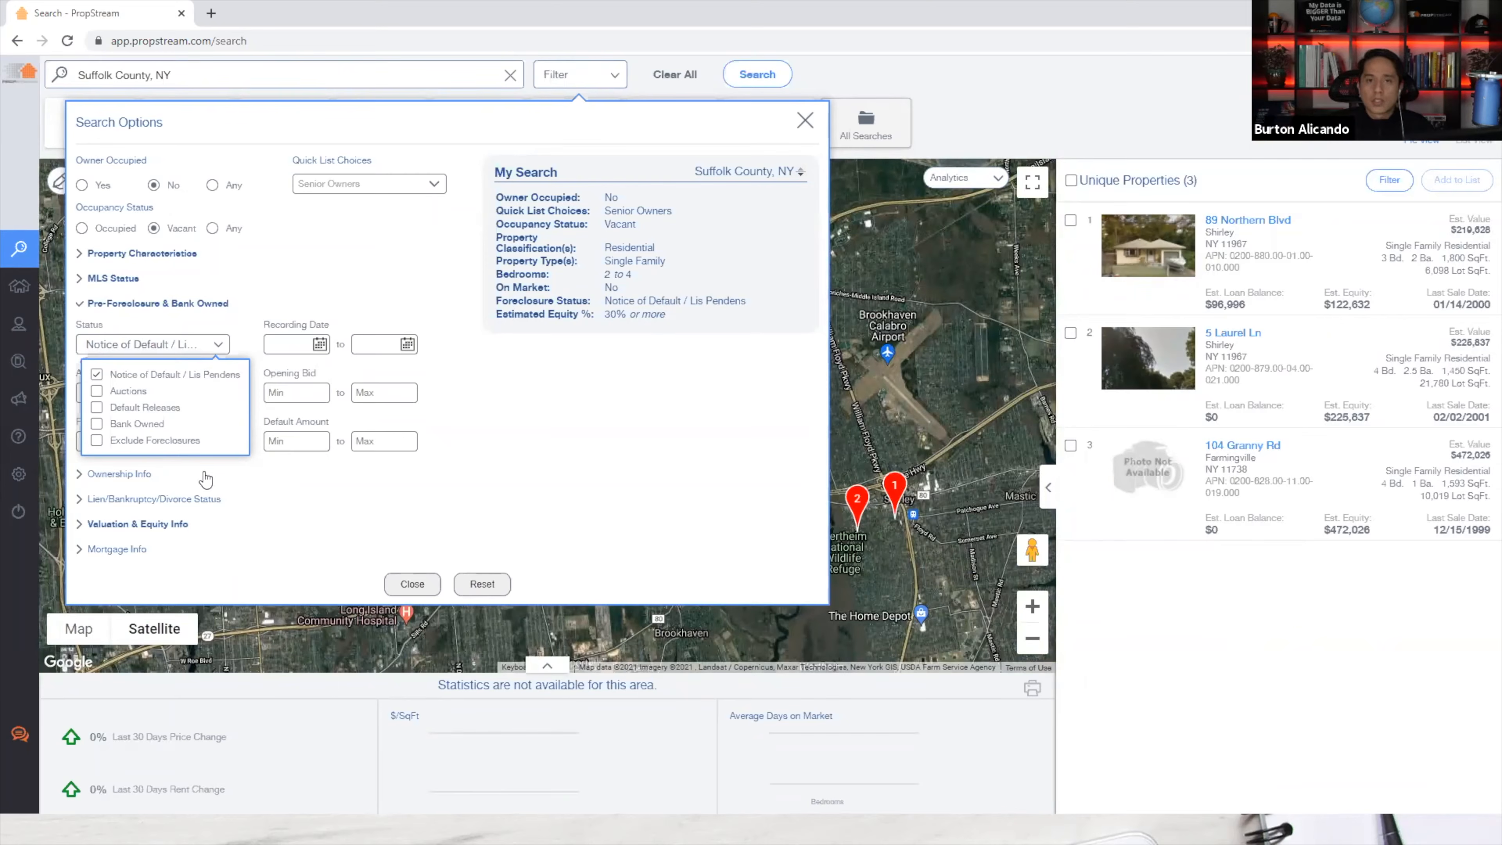
left_click(197, 373)
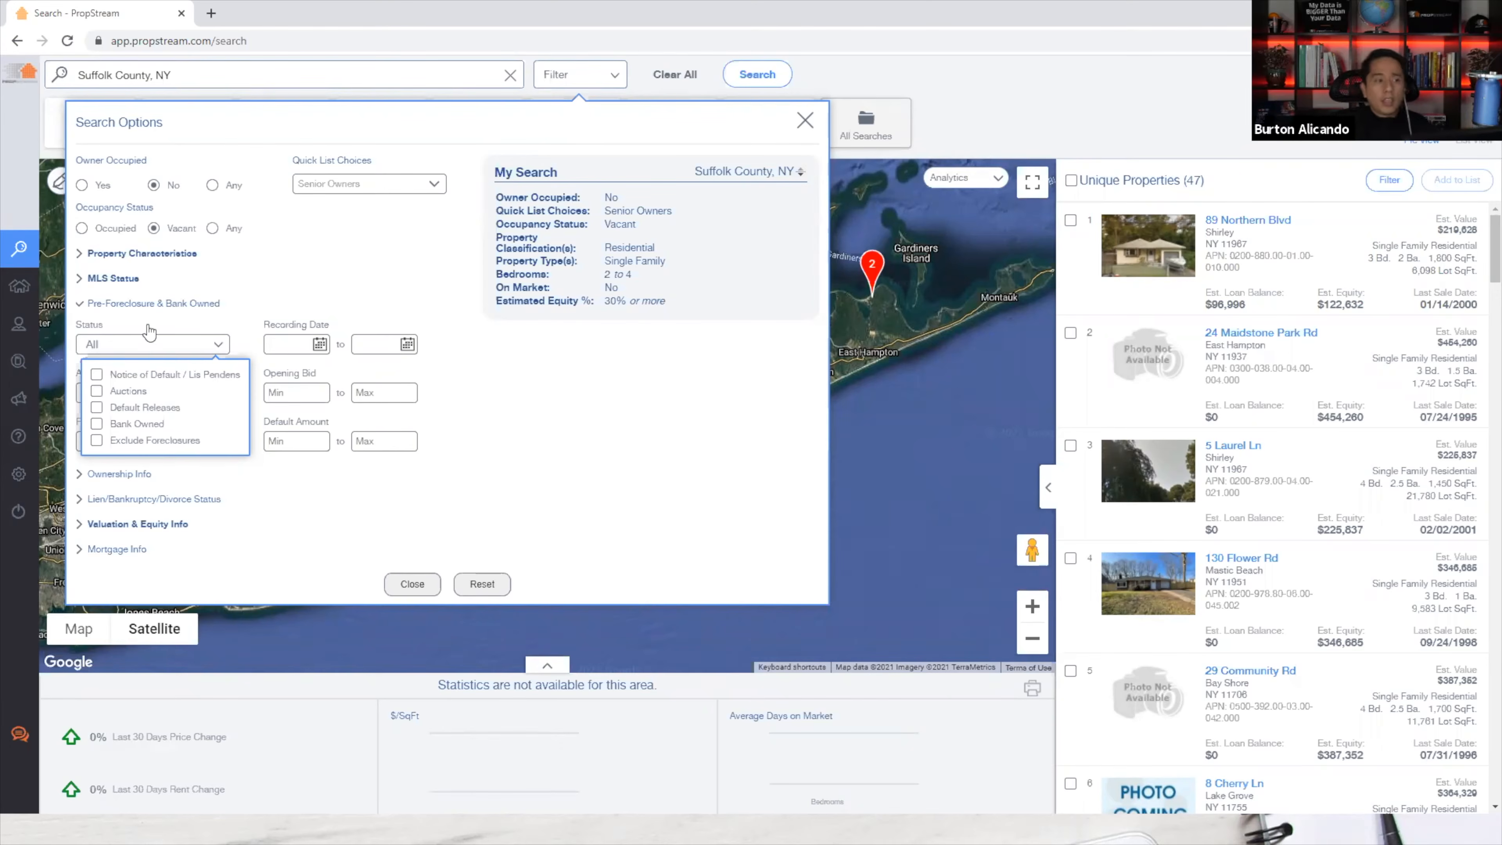
left_click(616, 473)
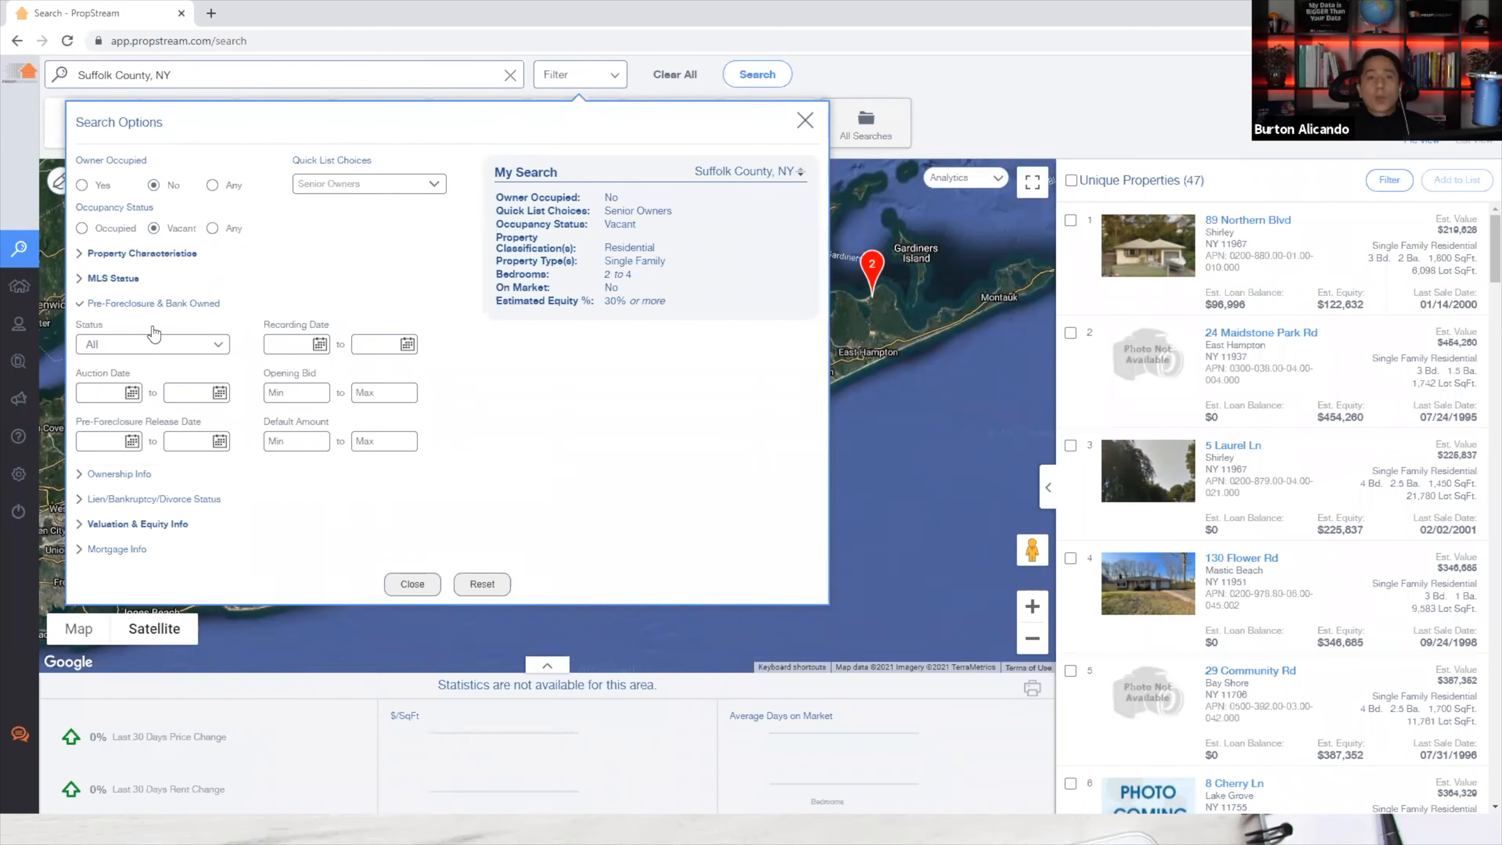
left_click(172, 312)
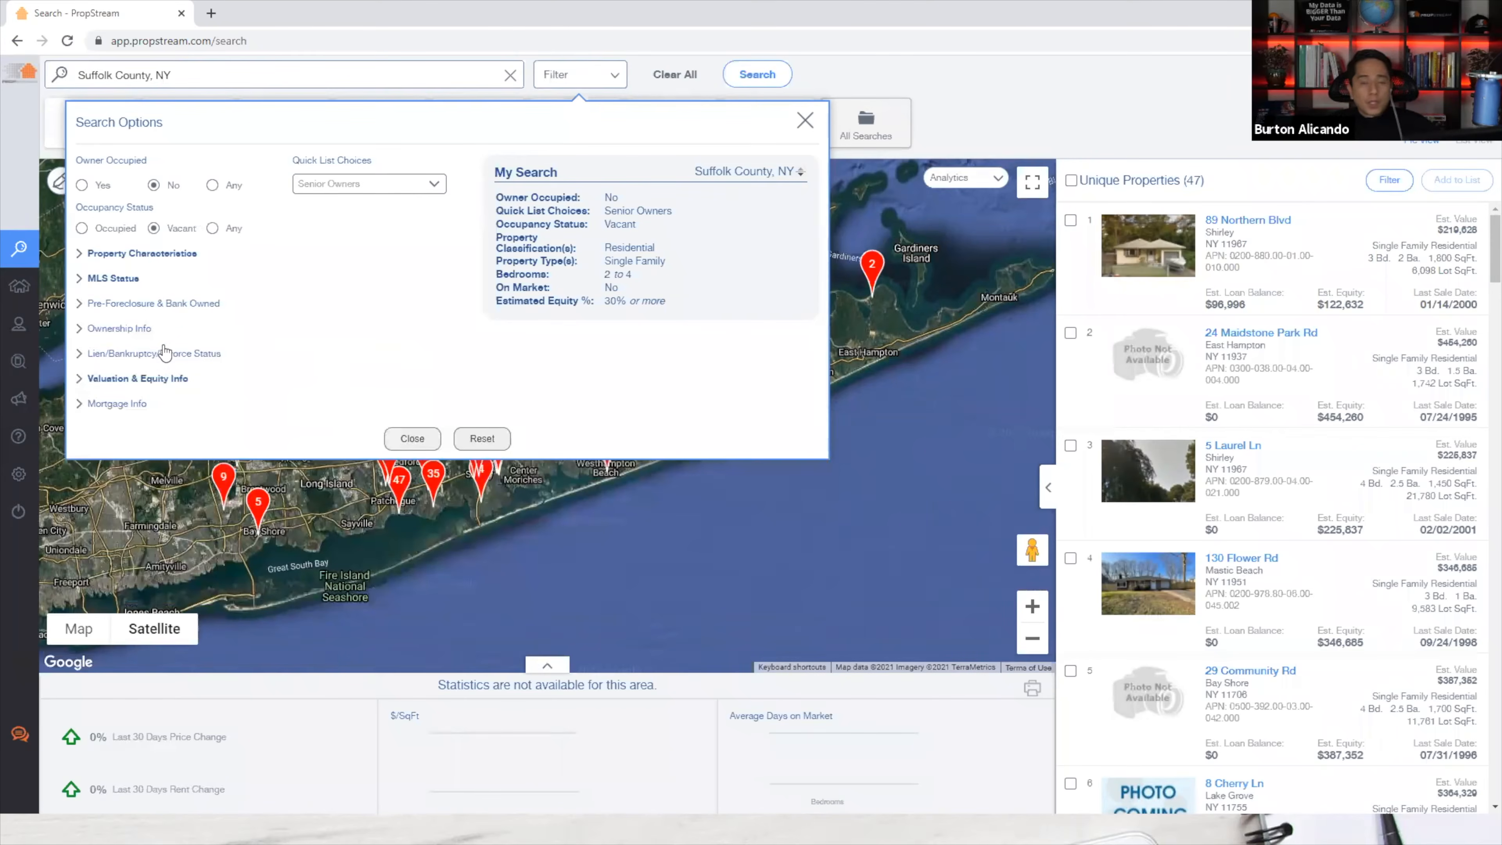
Set Ownership Info Owner Type to Individual.
left_click(99, 332)
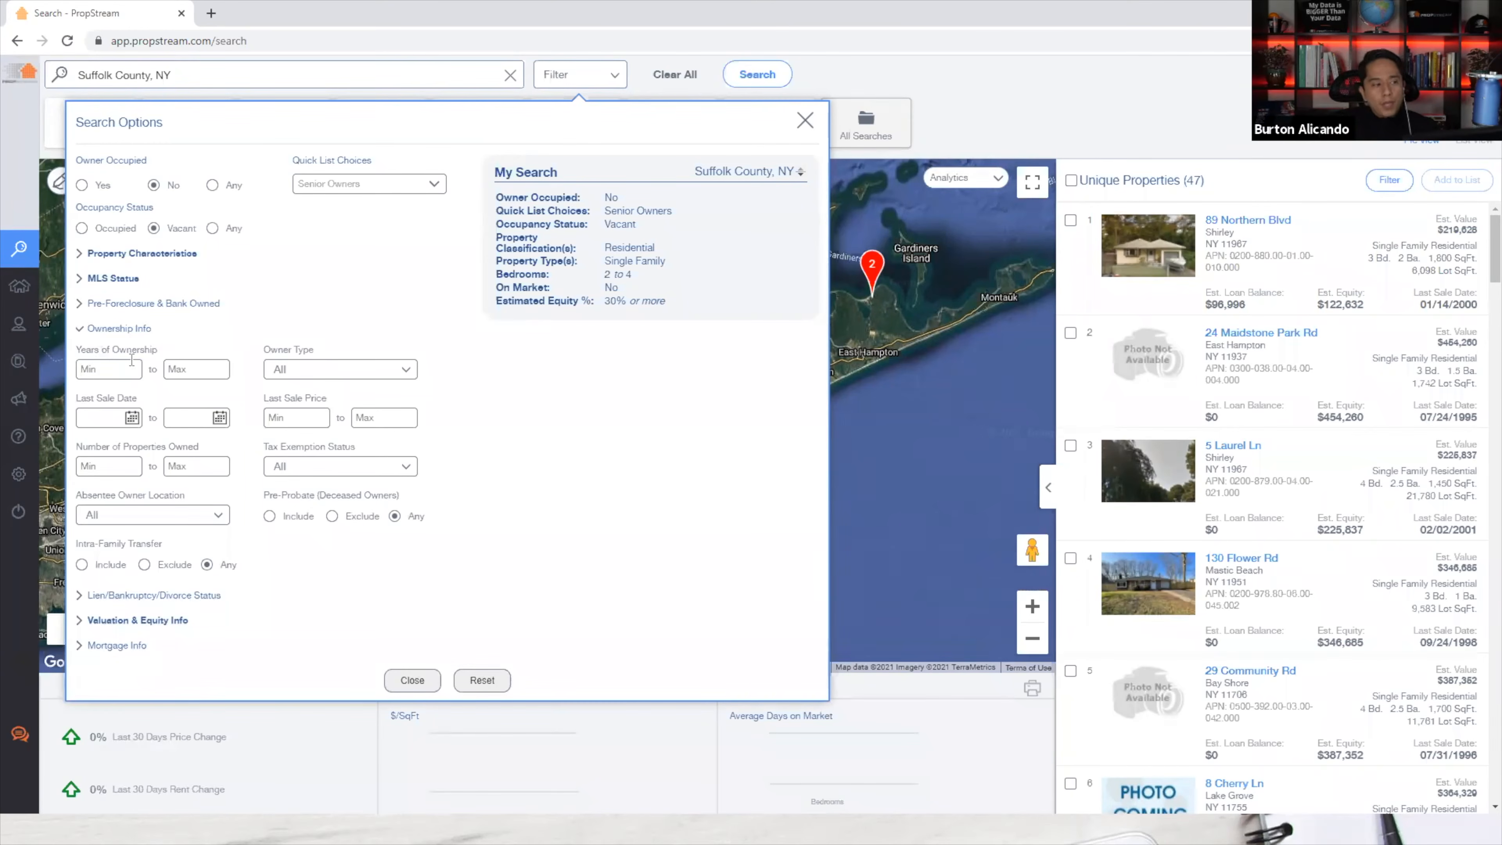
left_click(293, 372)
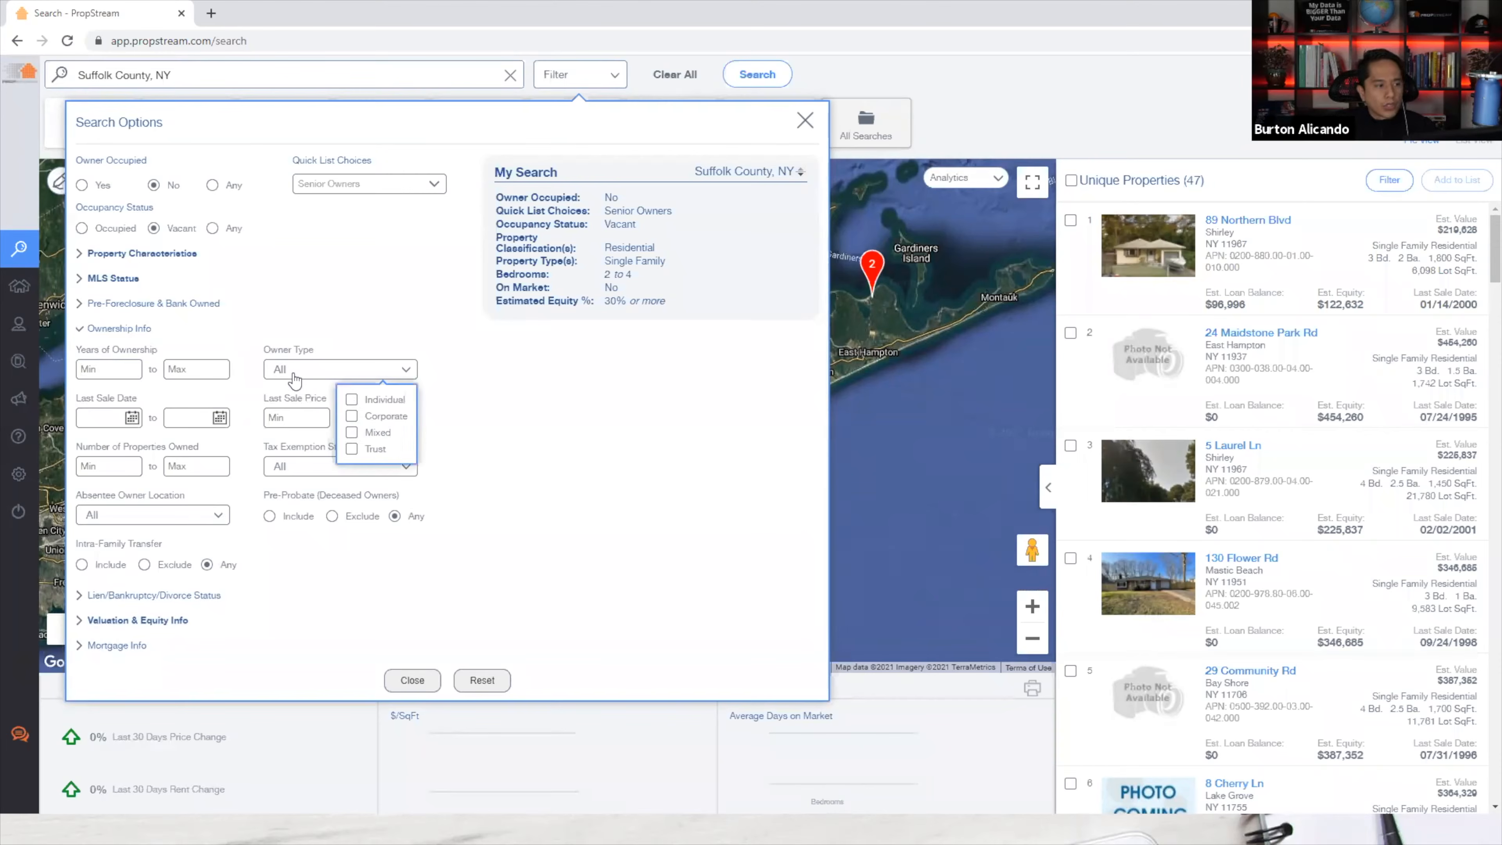
left_click(365, 402)
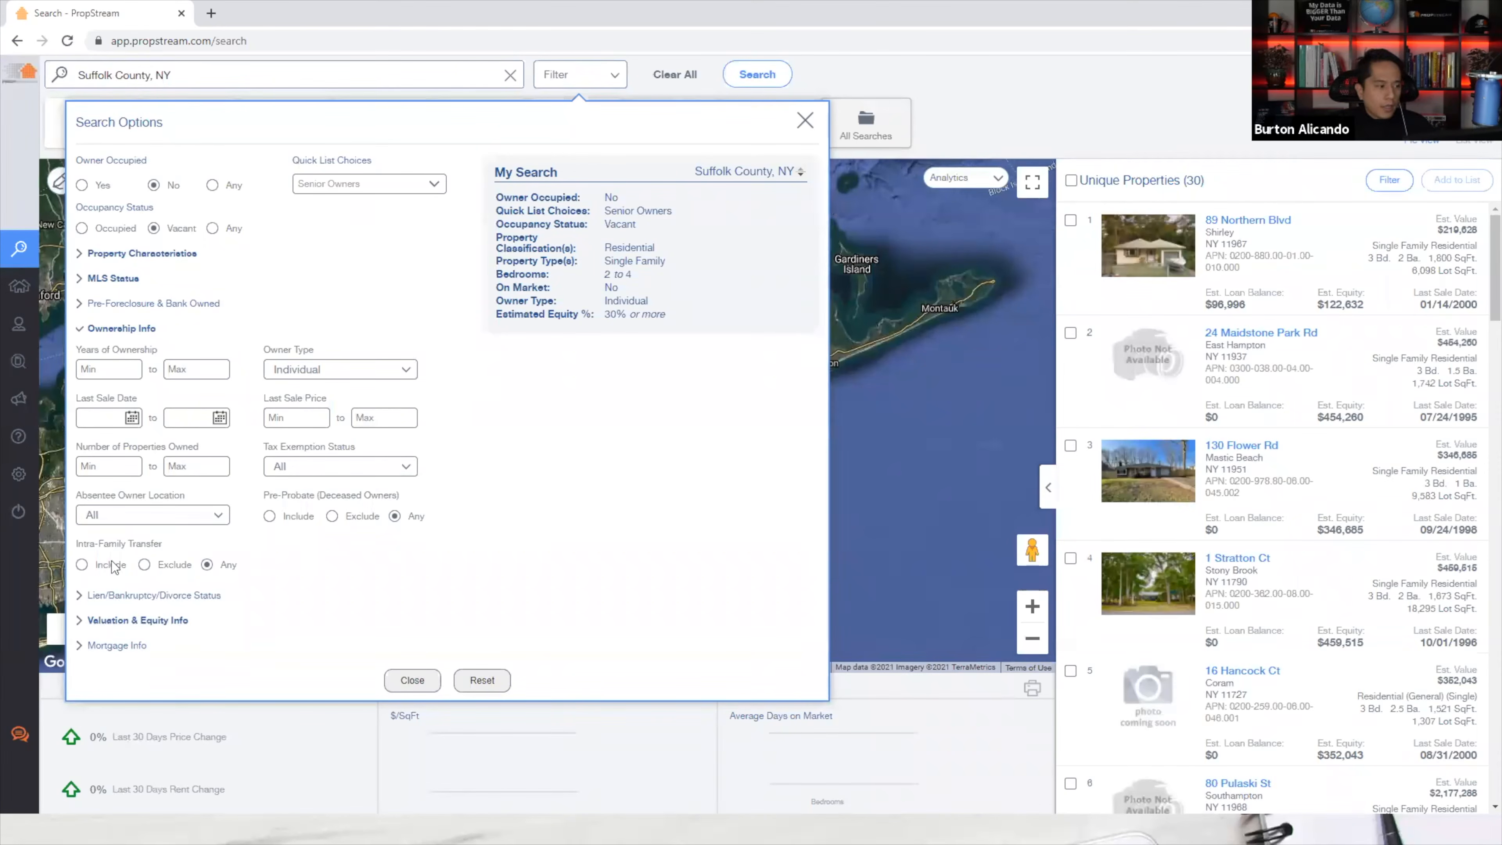
Try Absentee Owner Location Out of State, then revert it to All, keeping 30 results.
triple_click(83, 497)
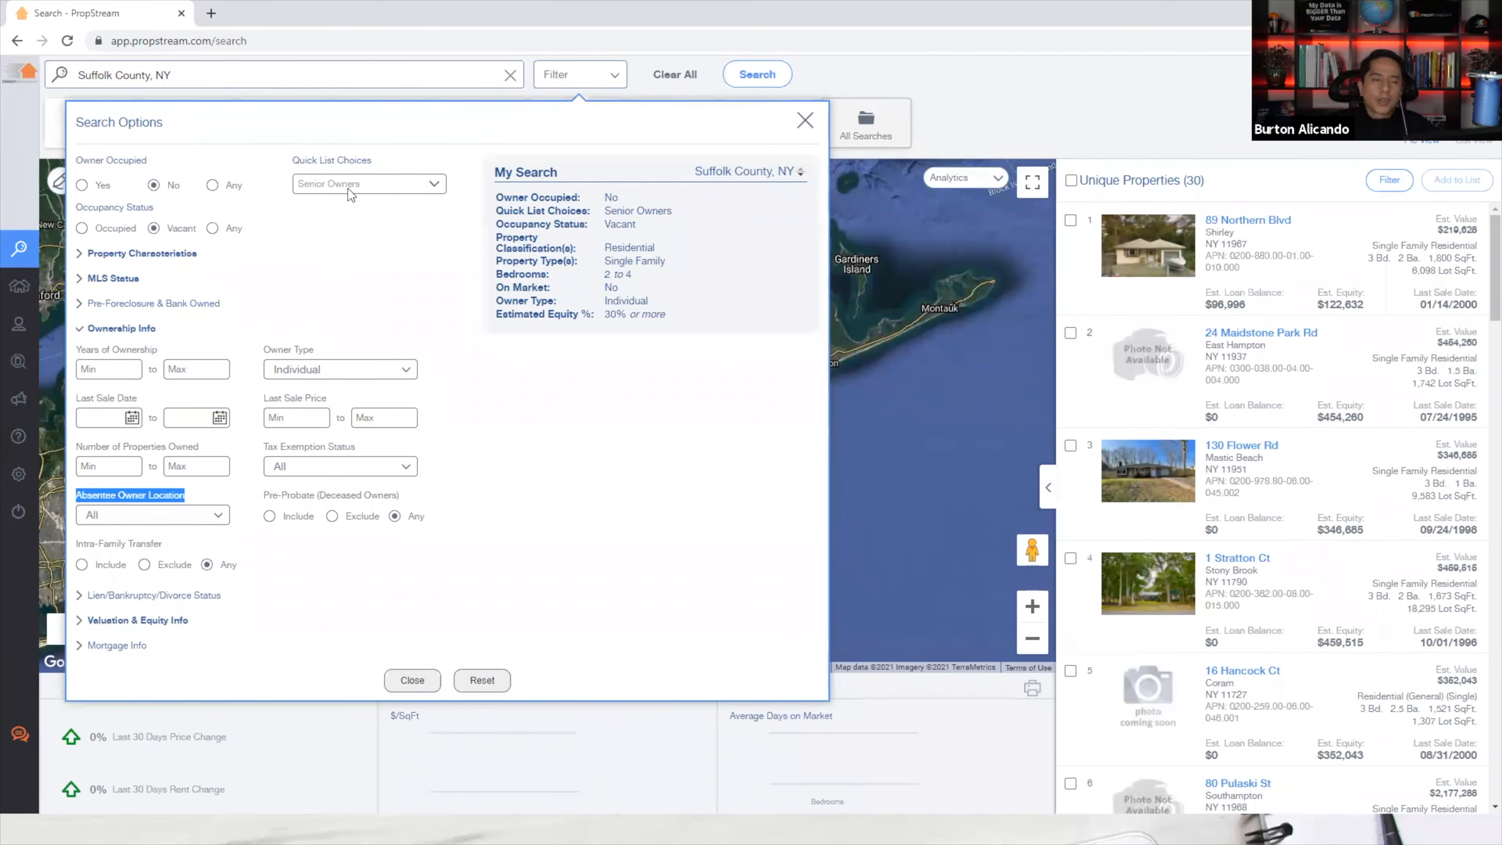
left_click(154, 518)
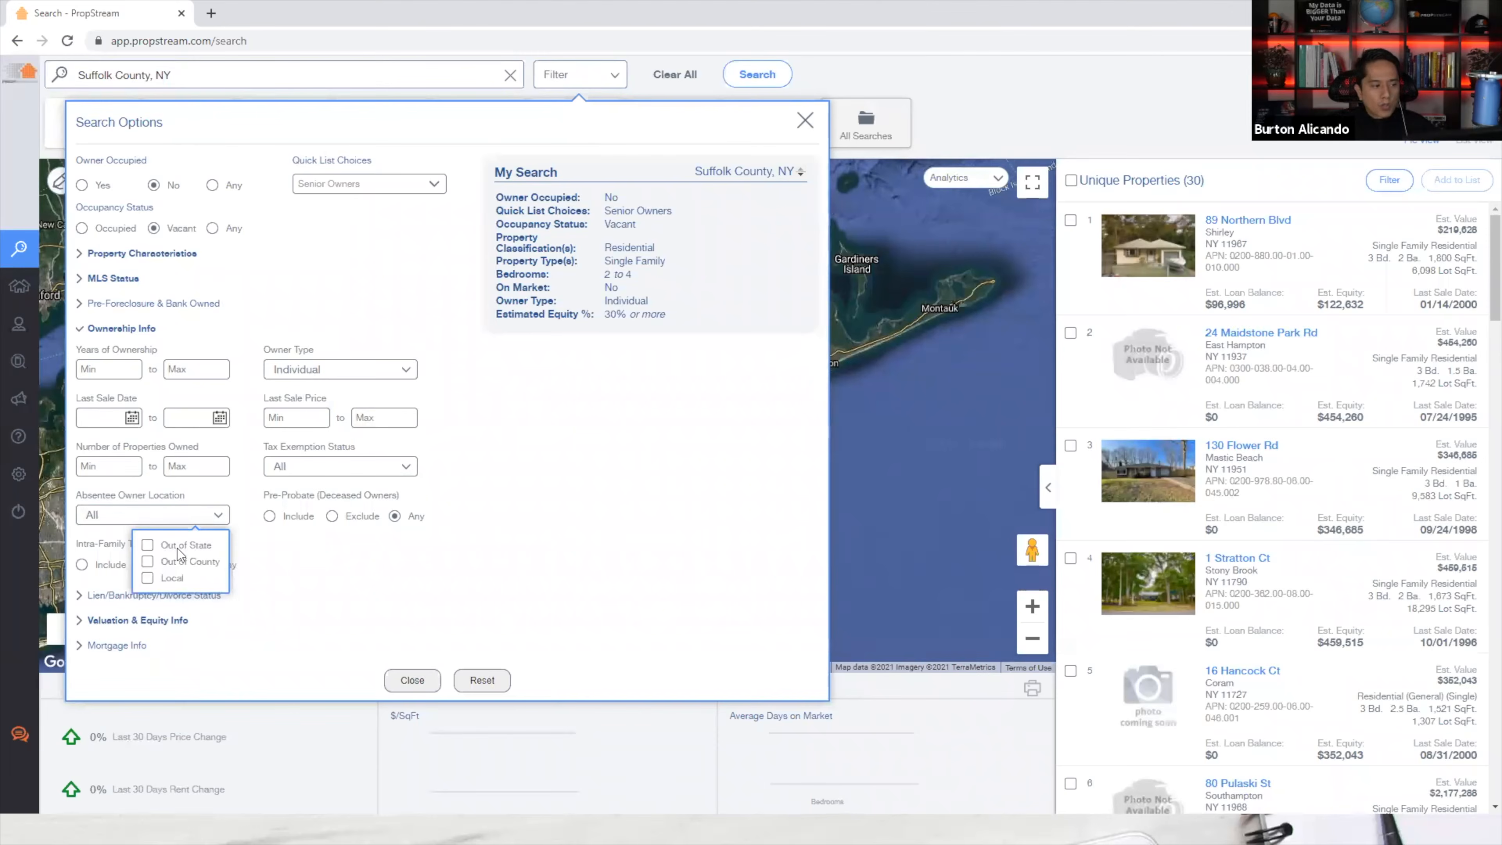
left_click(179, 547)
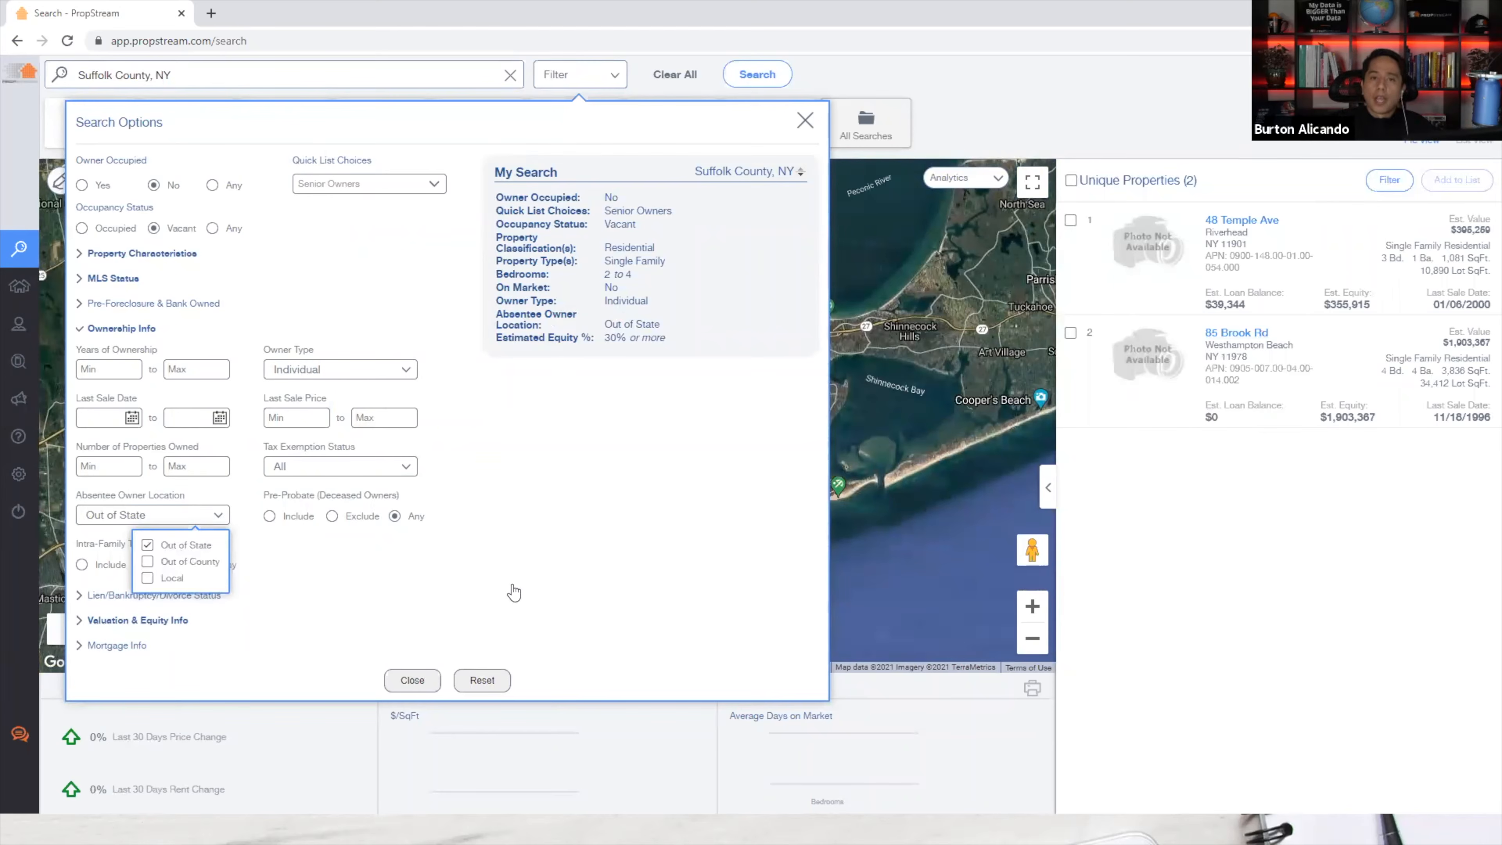
left_click(179, 546)
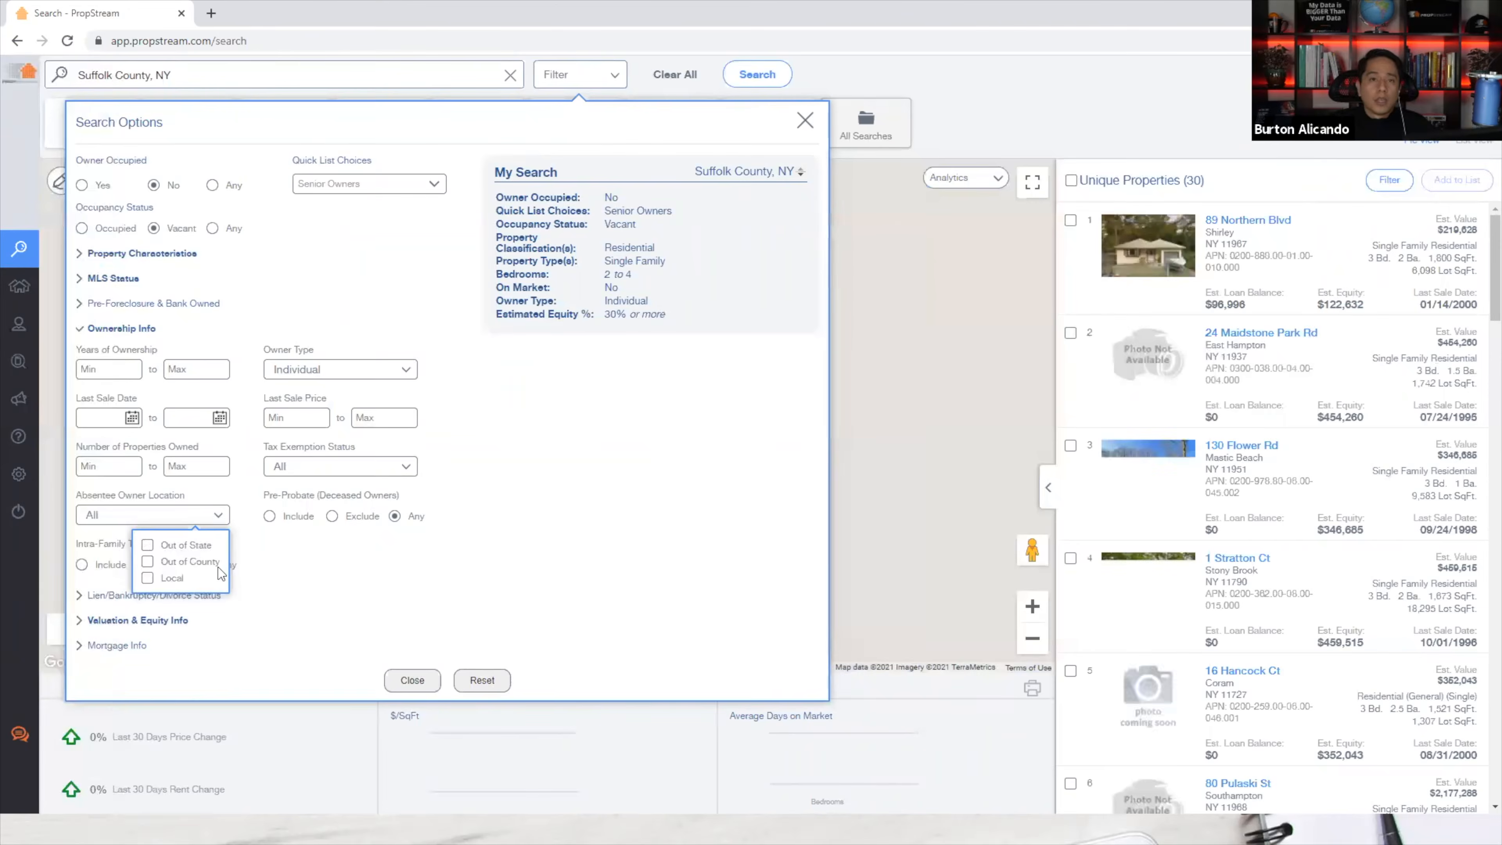
left_click(519, 509)
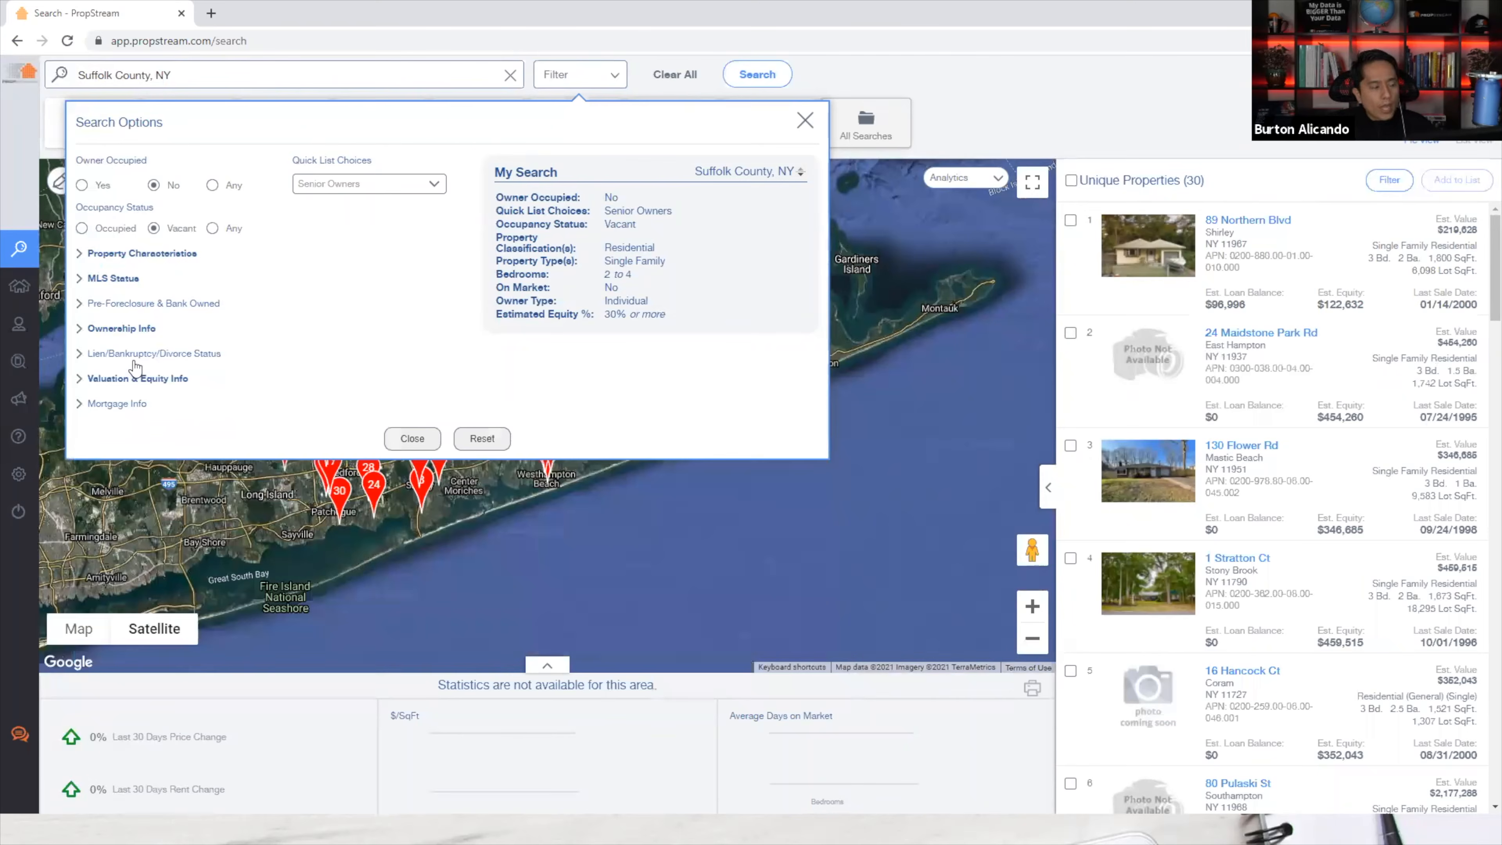
left_click(135, 355)
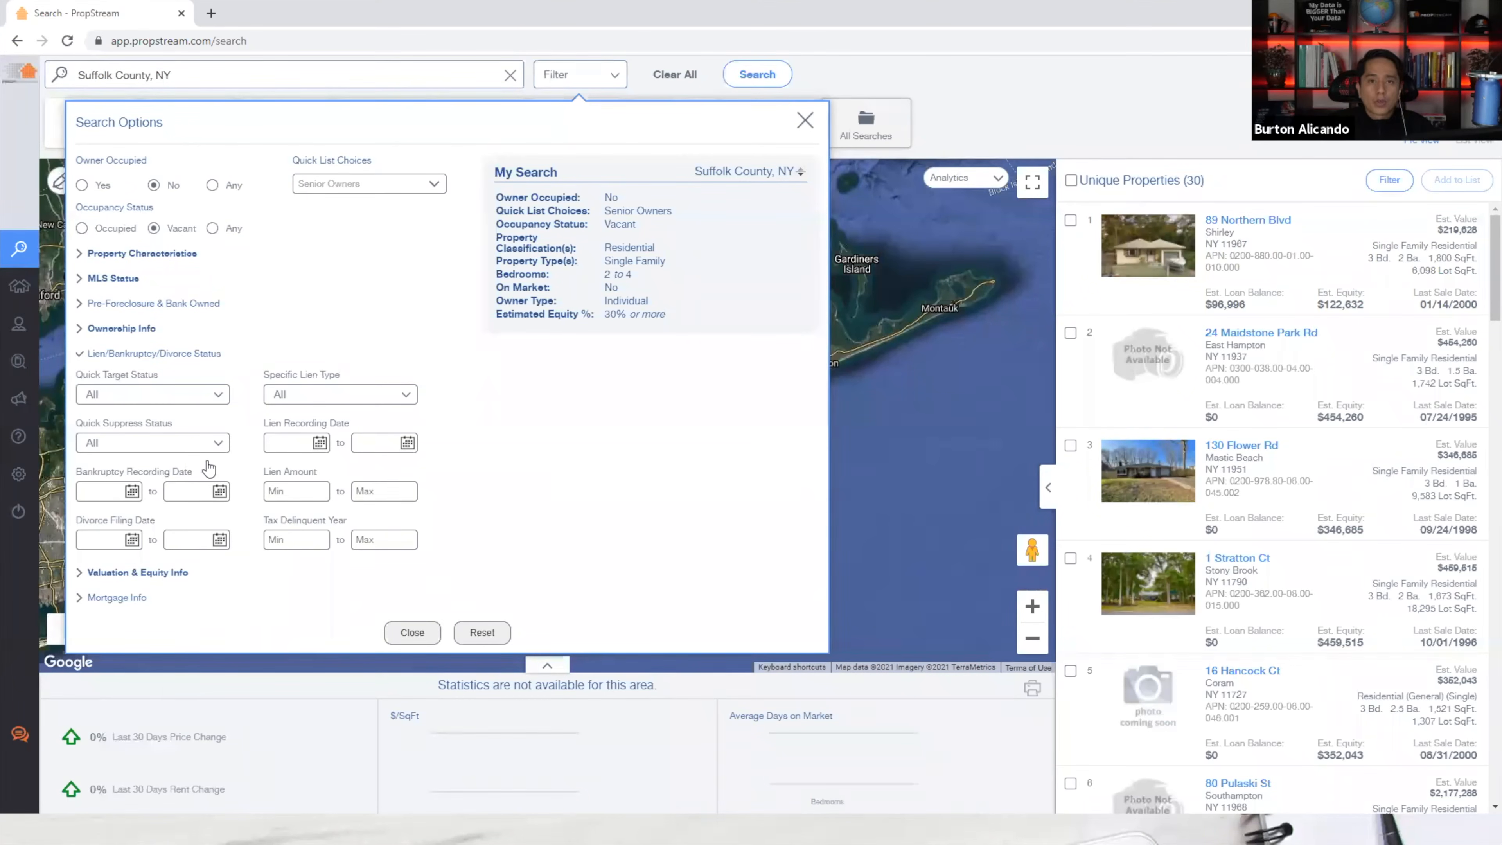
left_click(166, 354)
left_click(99, 405)
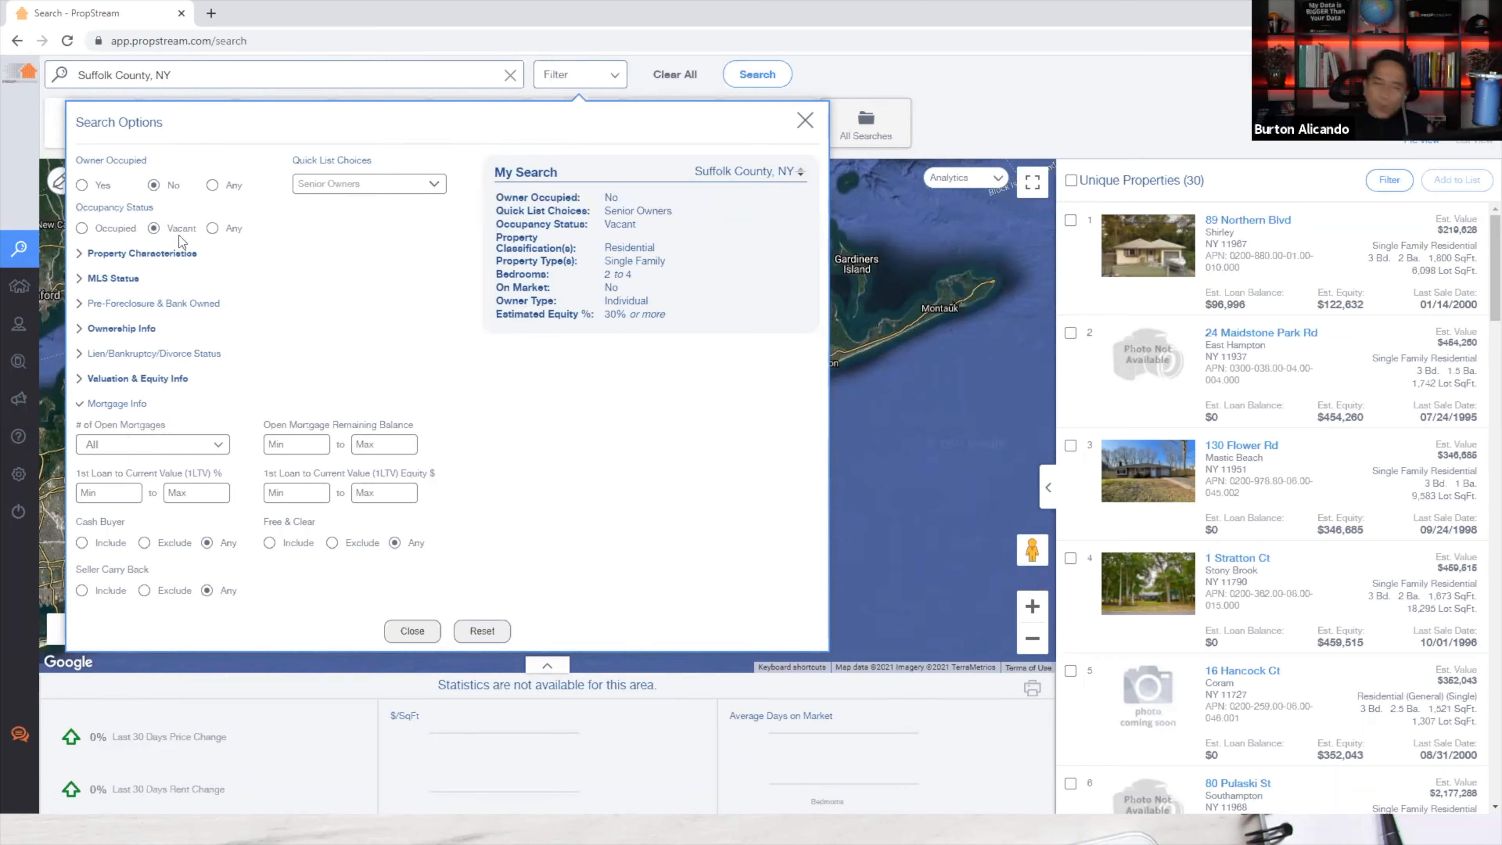
left_click(168, 447)
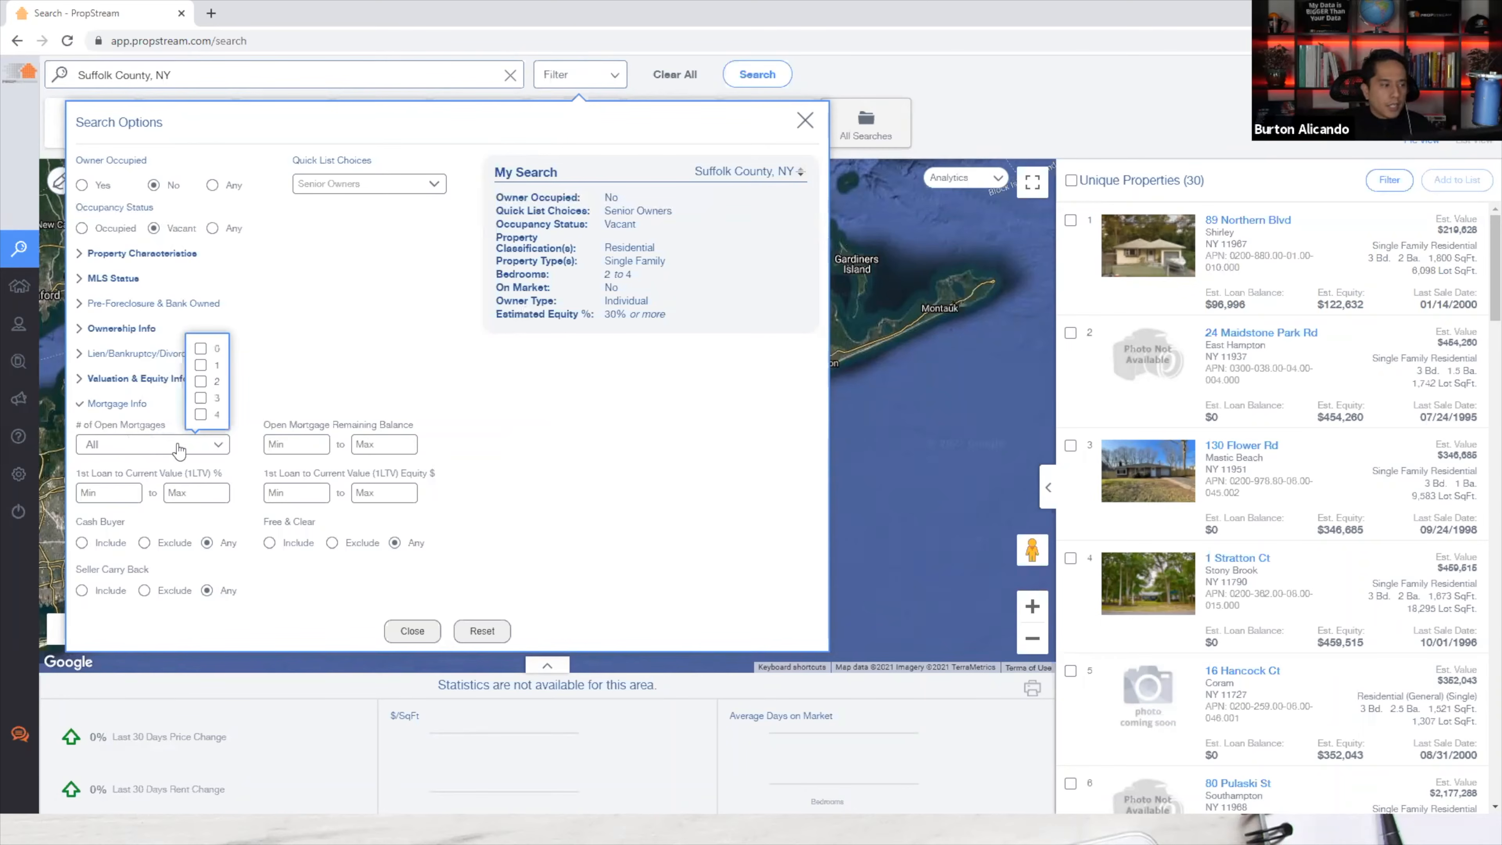
left_click(201, 365)
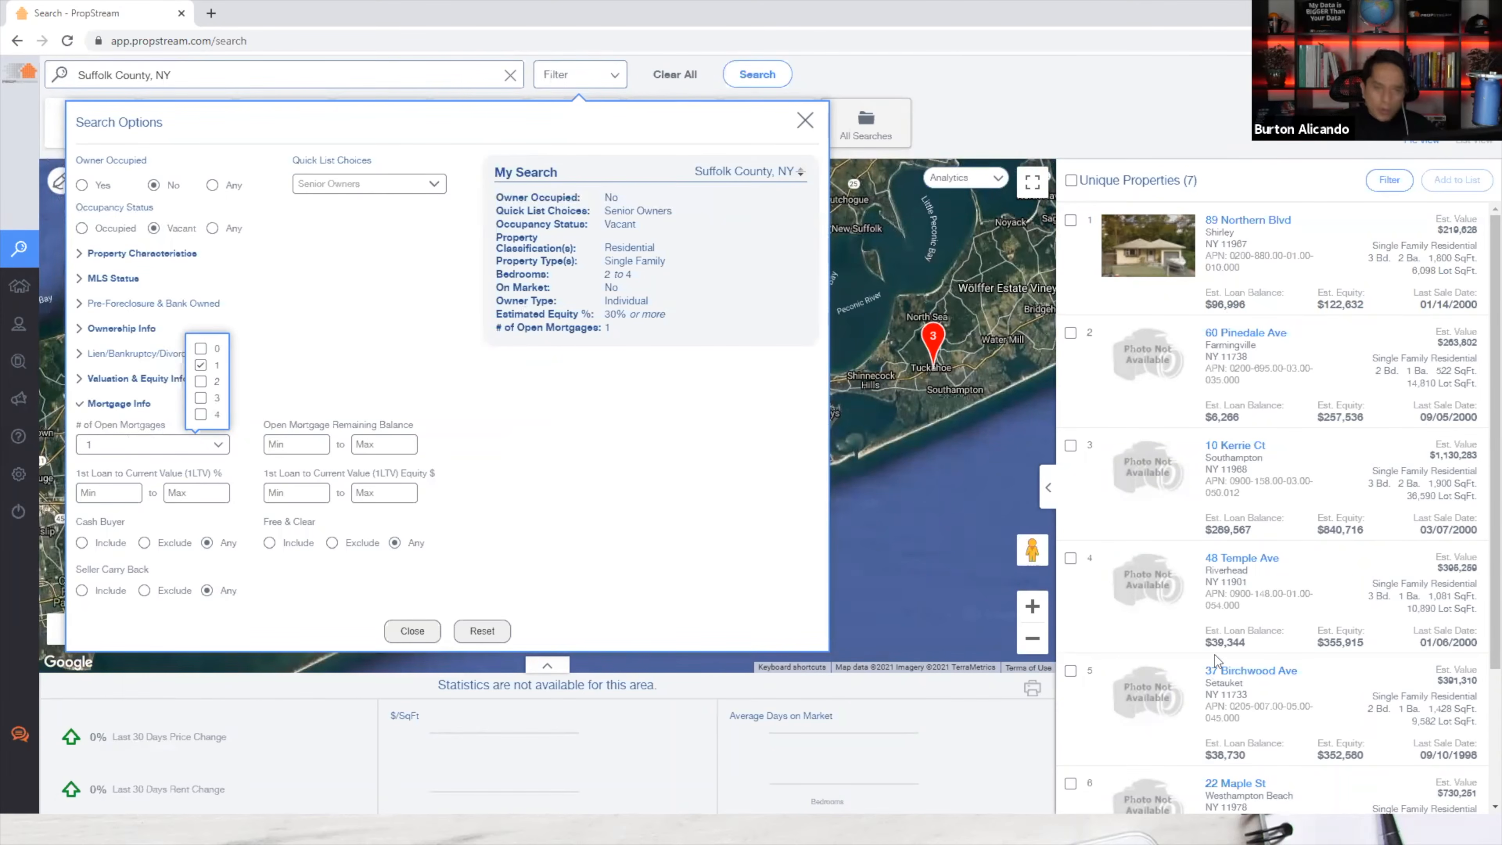
left_click(201, 366)
left_click(127, 403)
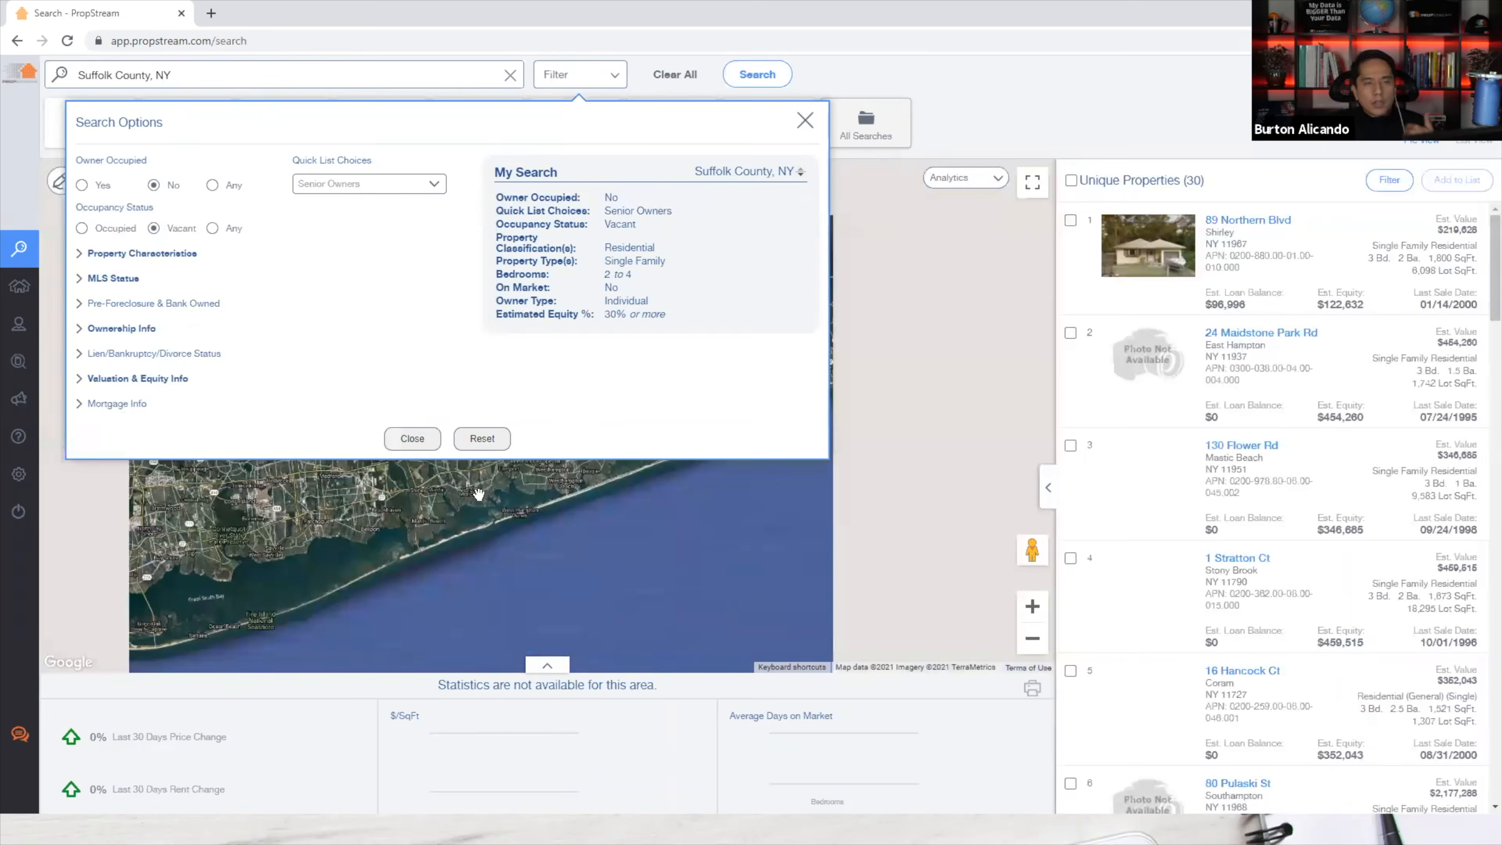
key("alt+Tab")
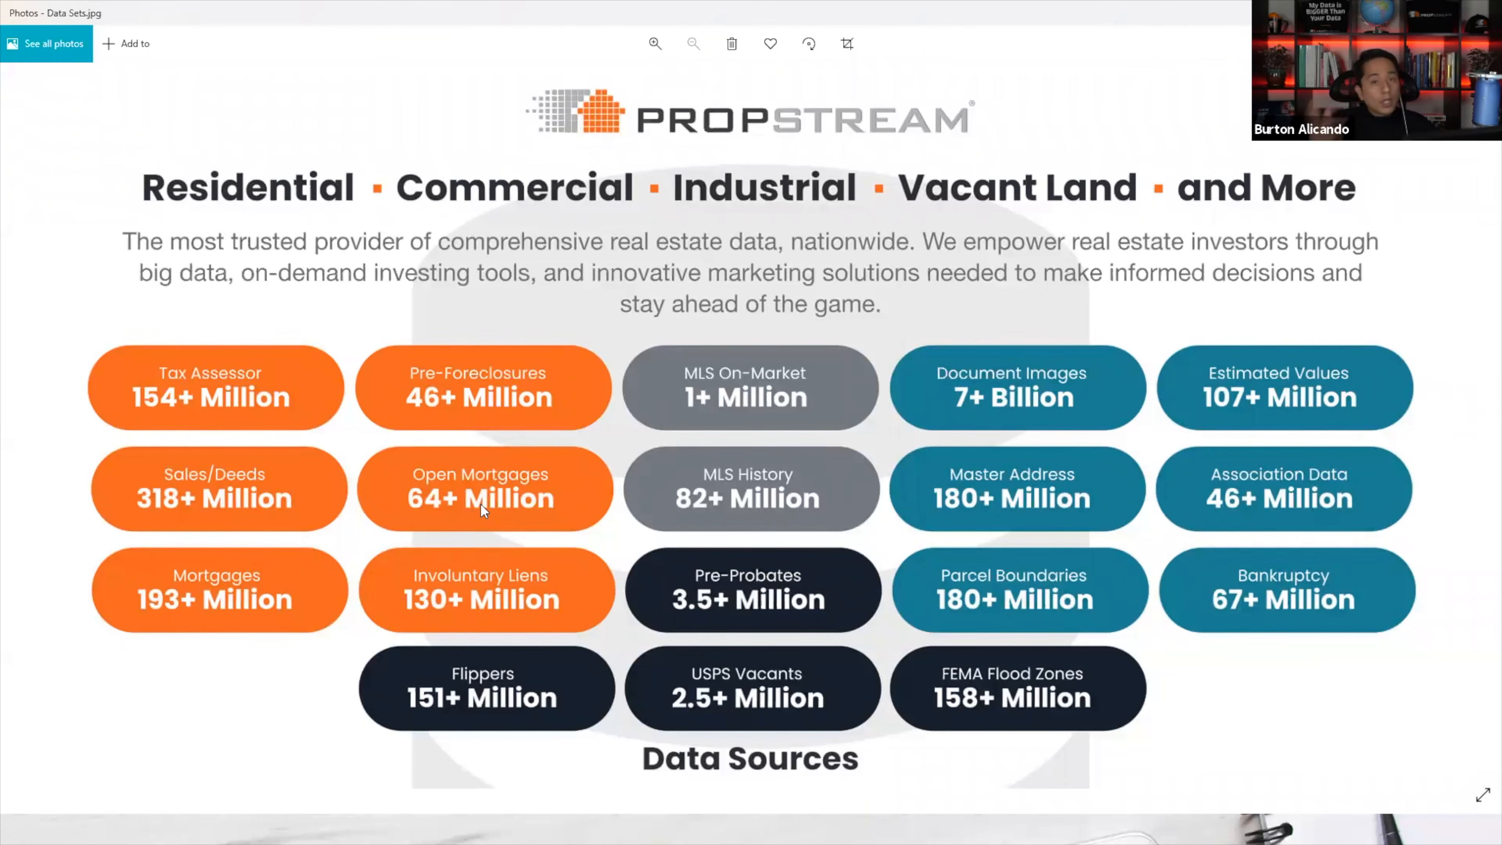
key("alt+Tab")
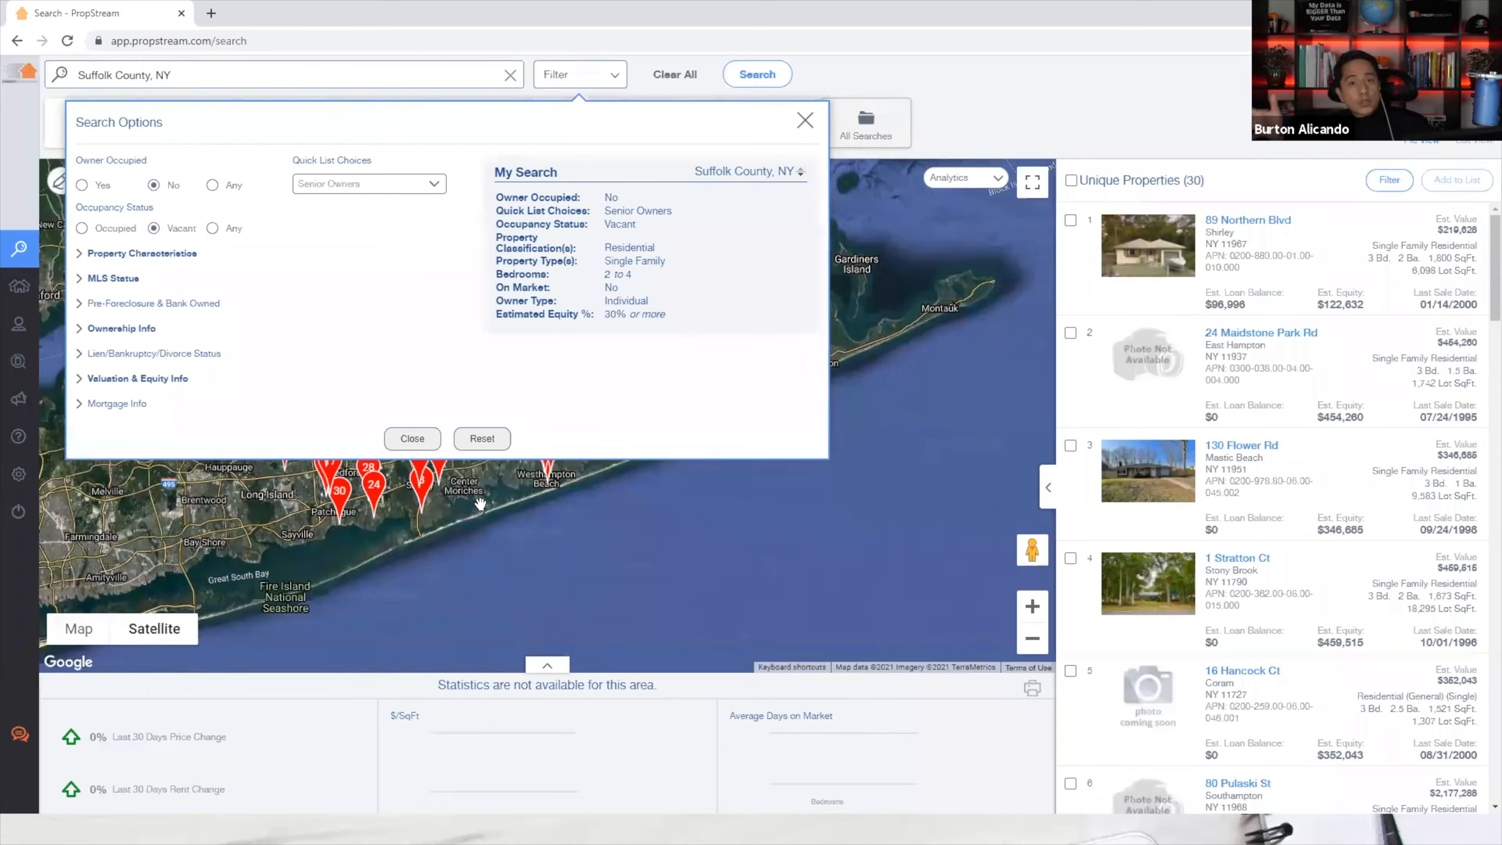
left_click(1156, 269)
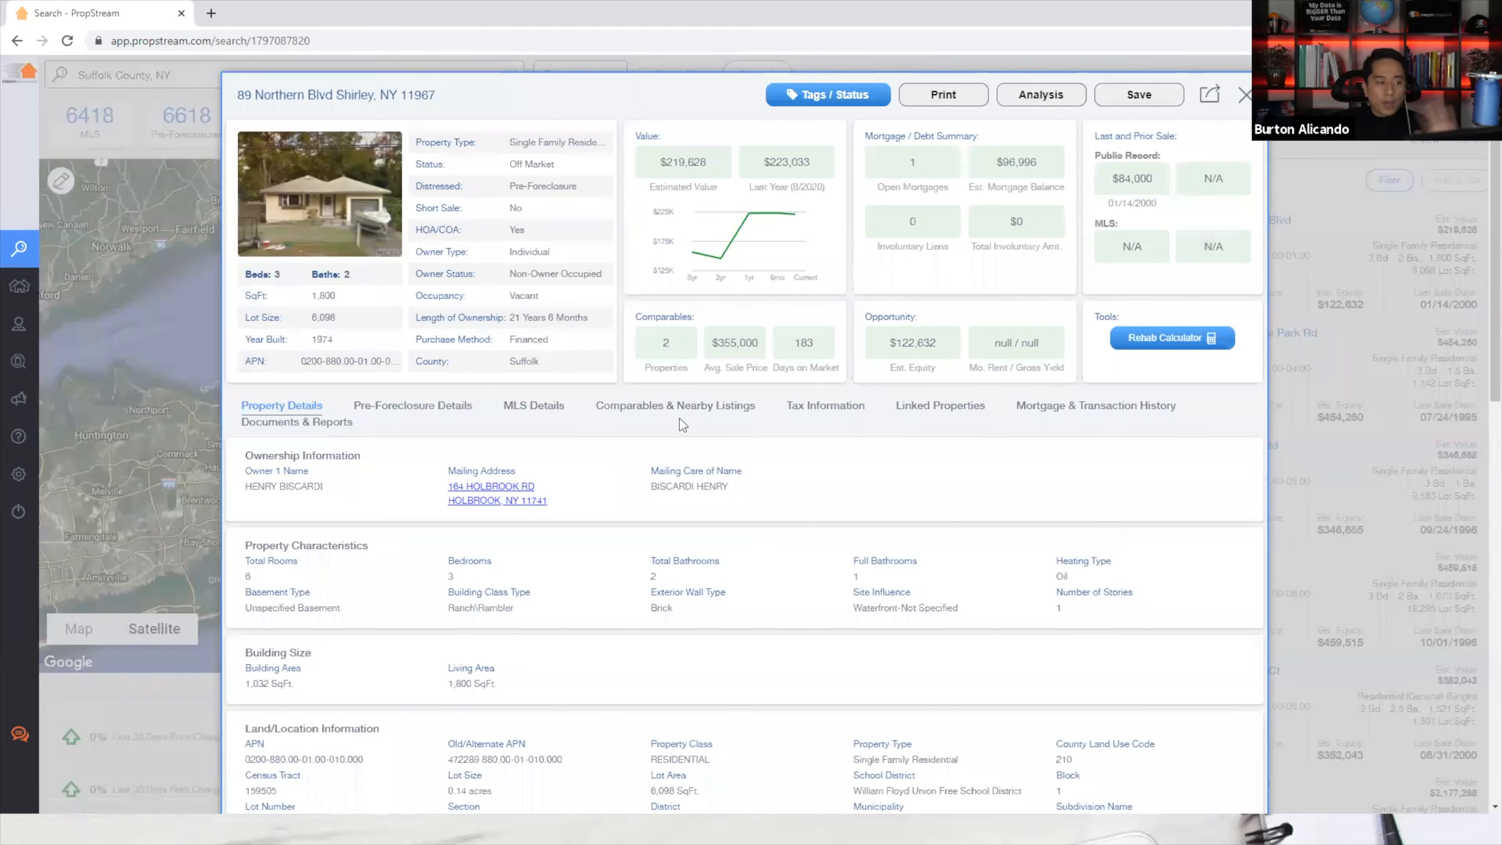
left_click(1247, 96)
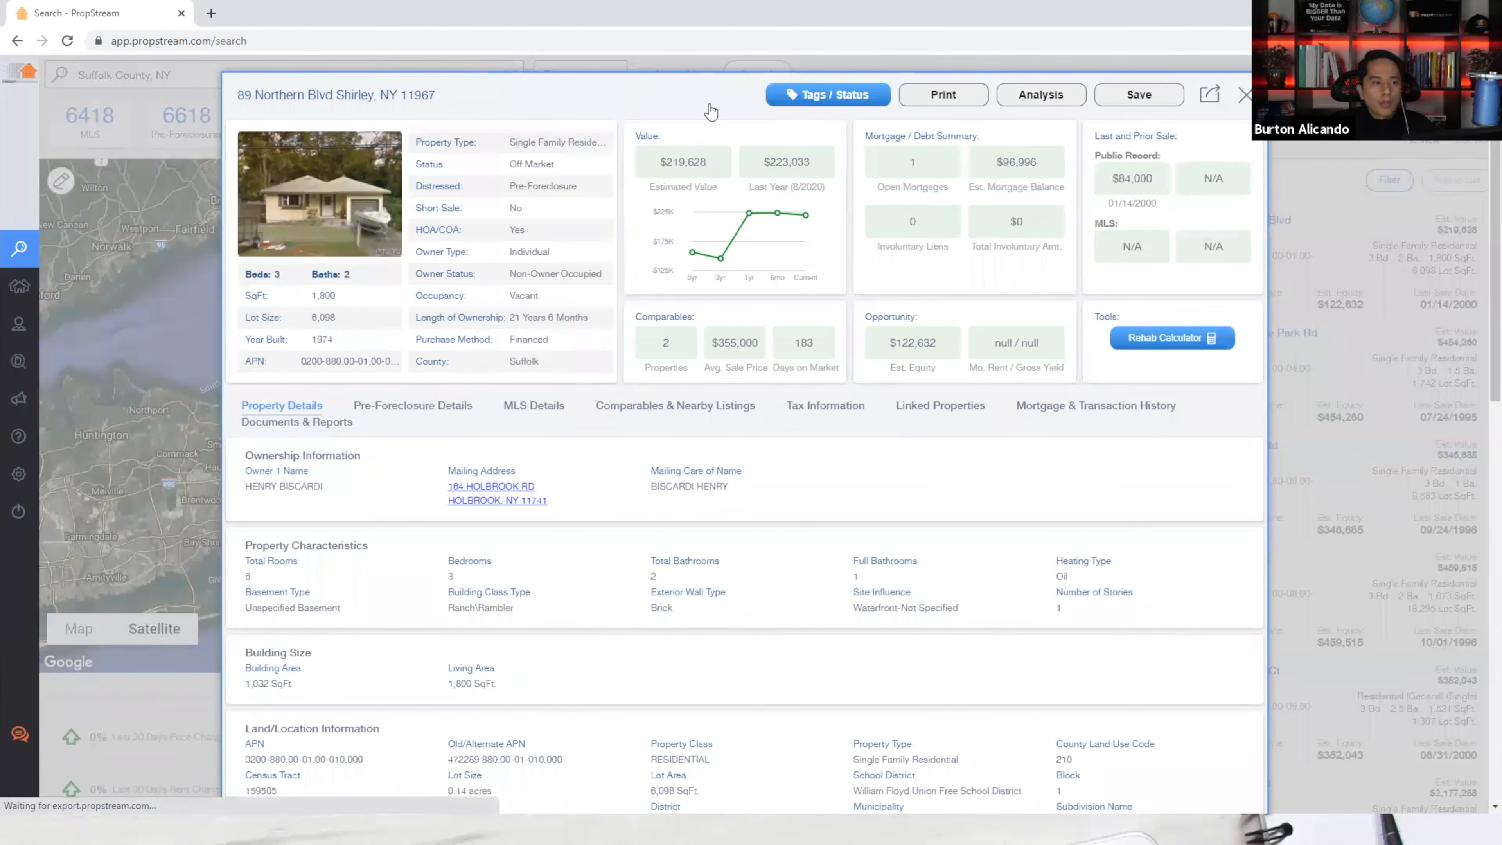
left_click(592, 78)
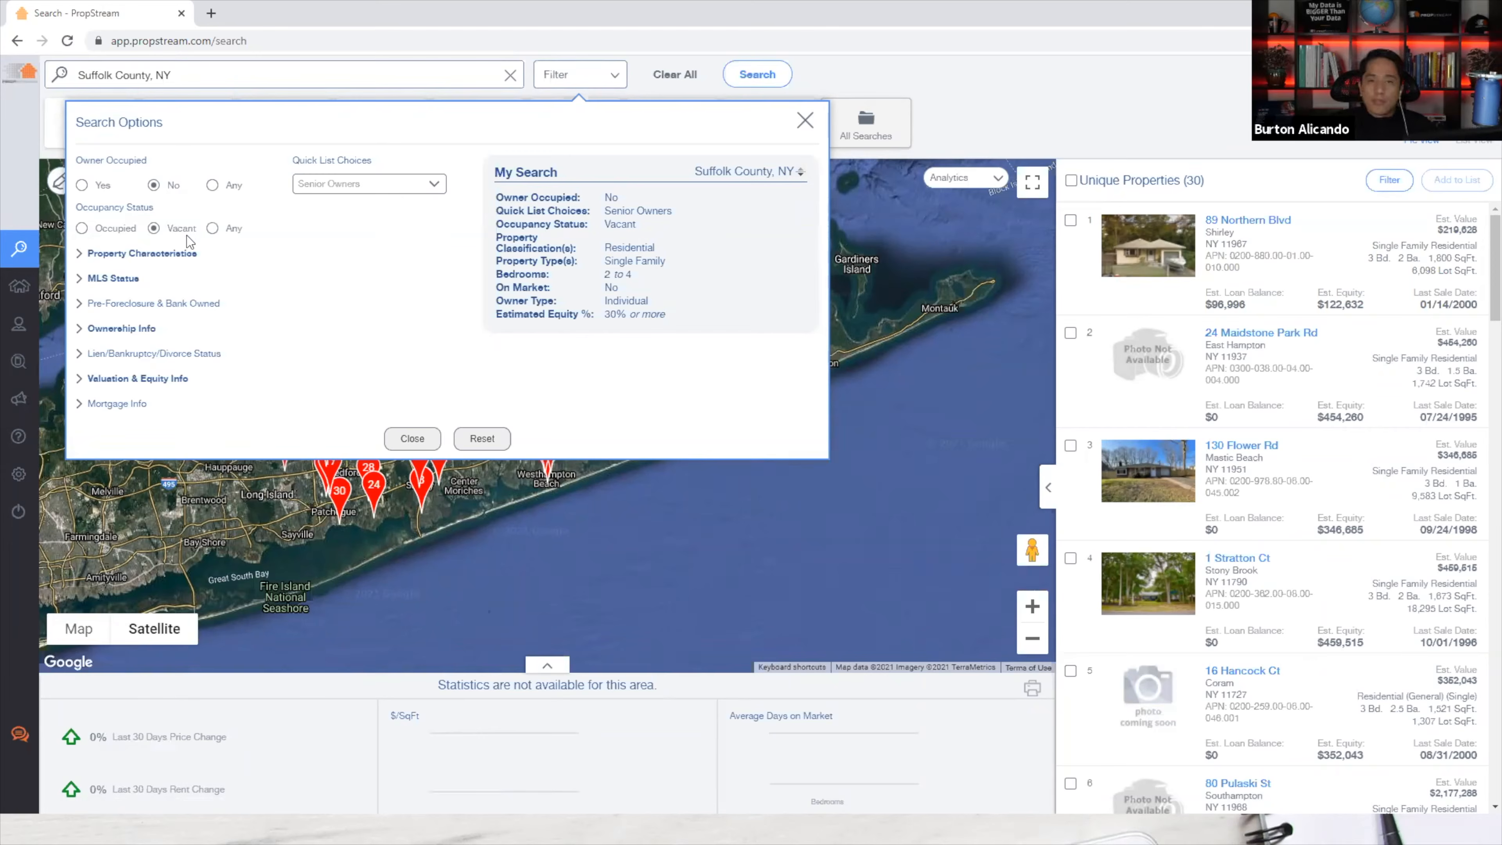
left_click(414, 444)
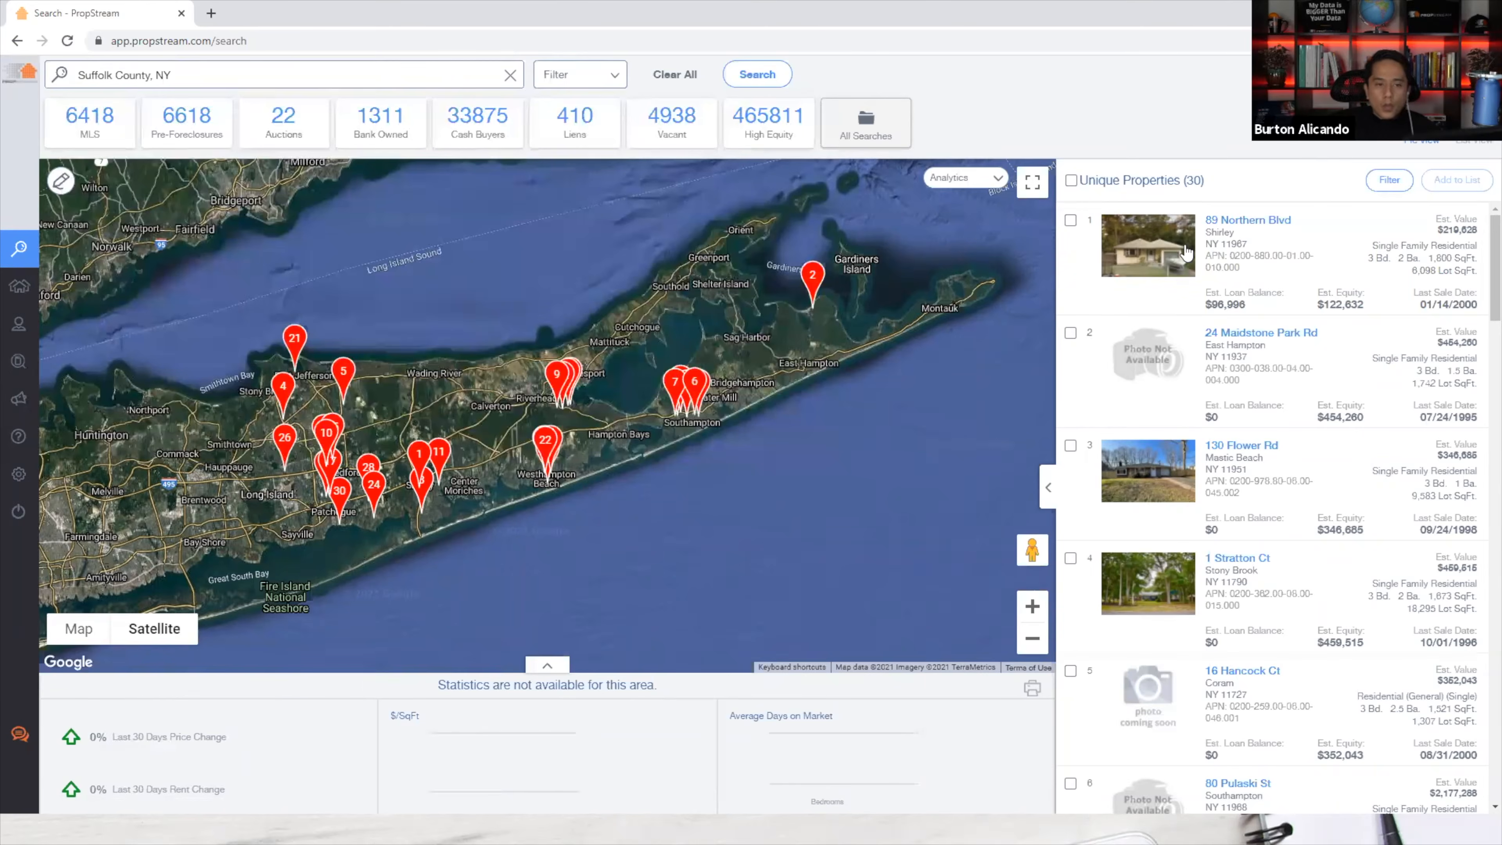
left_click(1186, 253)
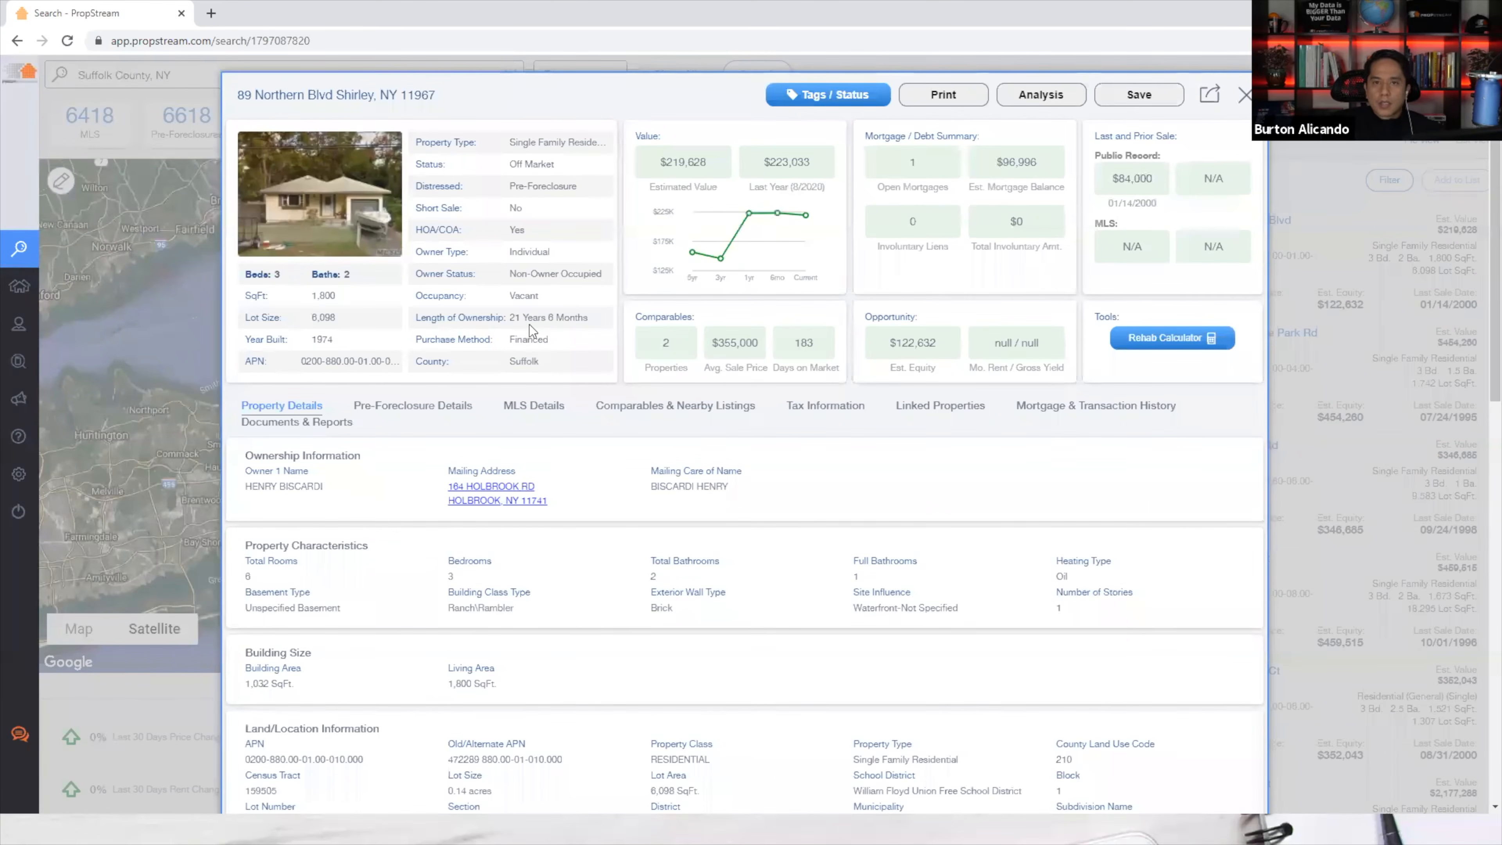
mouse_move(572, 317)
left_mouse_down()
mouse_move(552, 274)
mouse_move(568, 275)
mouse_move(558, 307)
left_mouse_up()
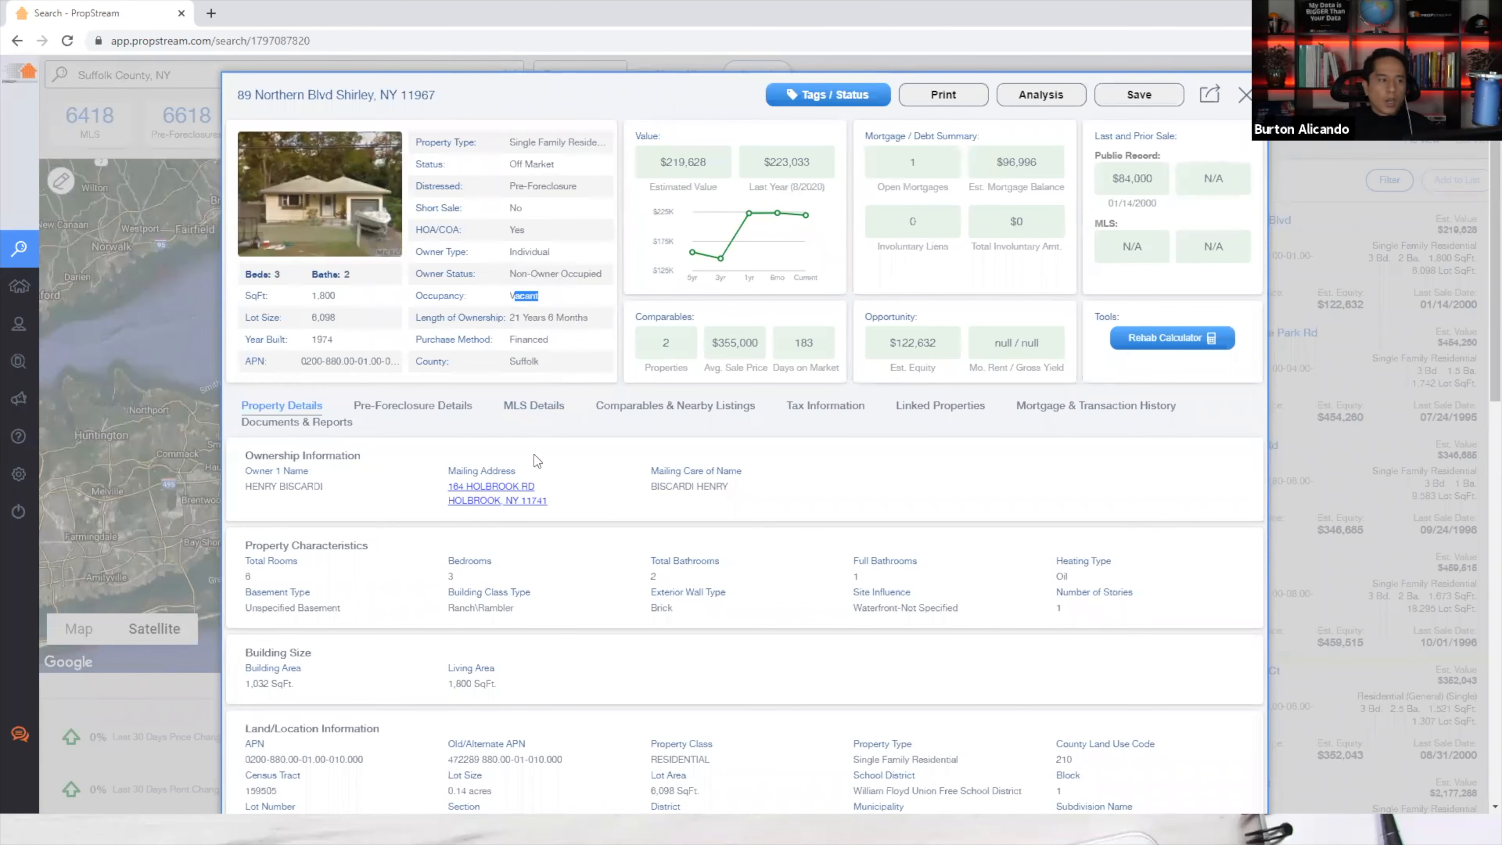
left_click(1242, 94)
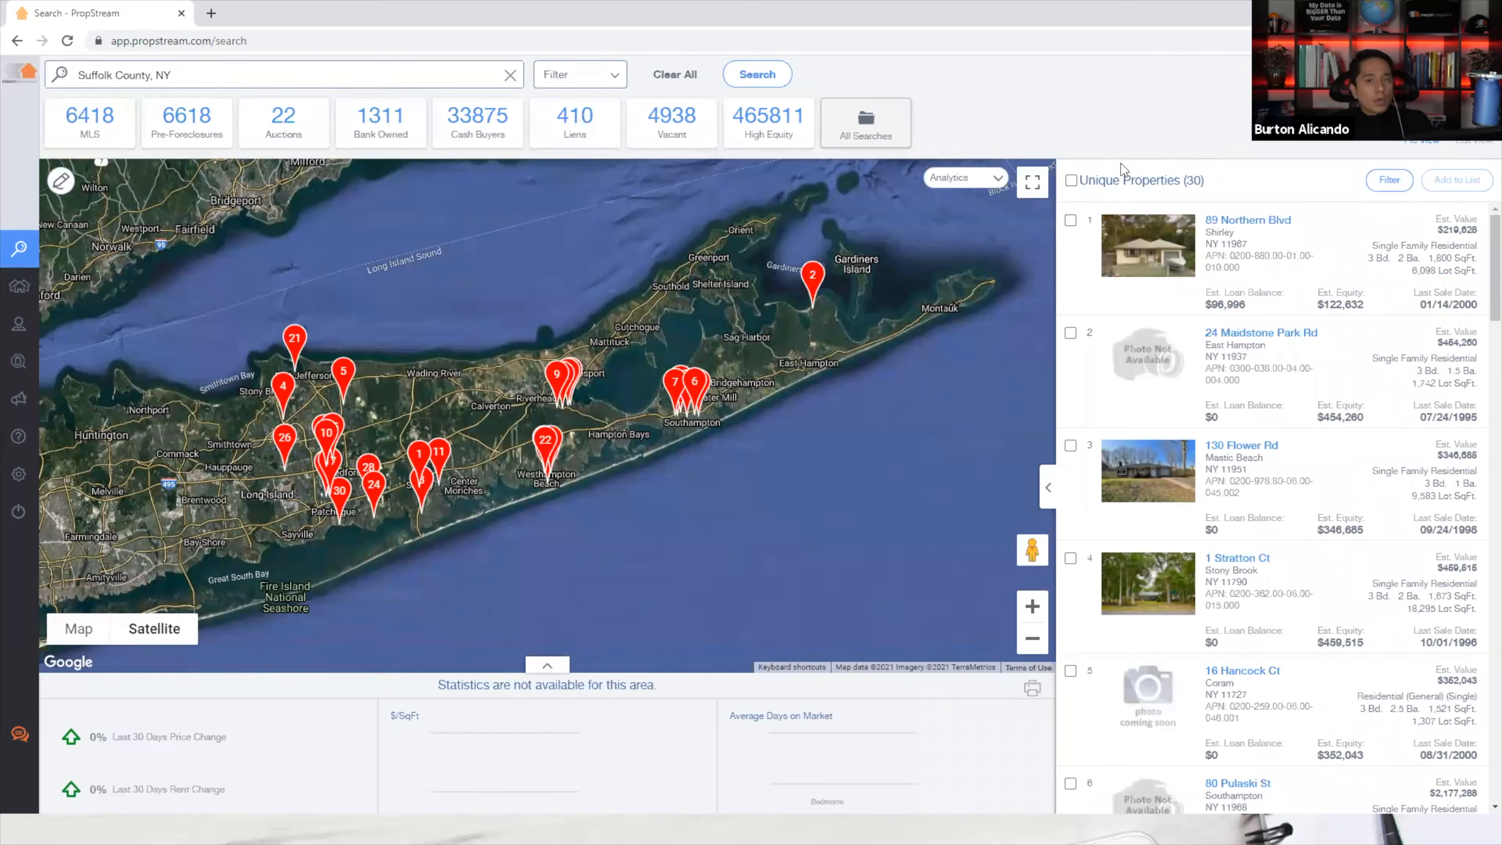
Clear the Suffolk County search and load Las Vegas, NV (539,006 properties) with Quick List Choices open.
left_click(680, 74)
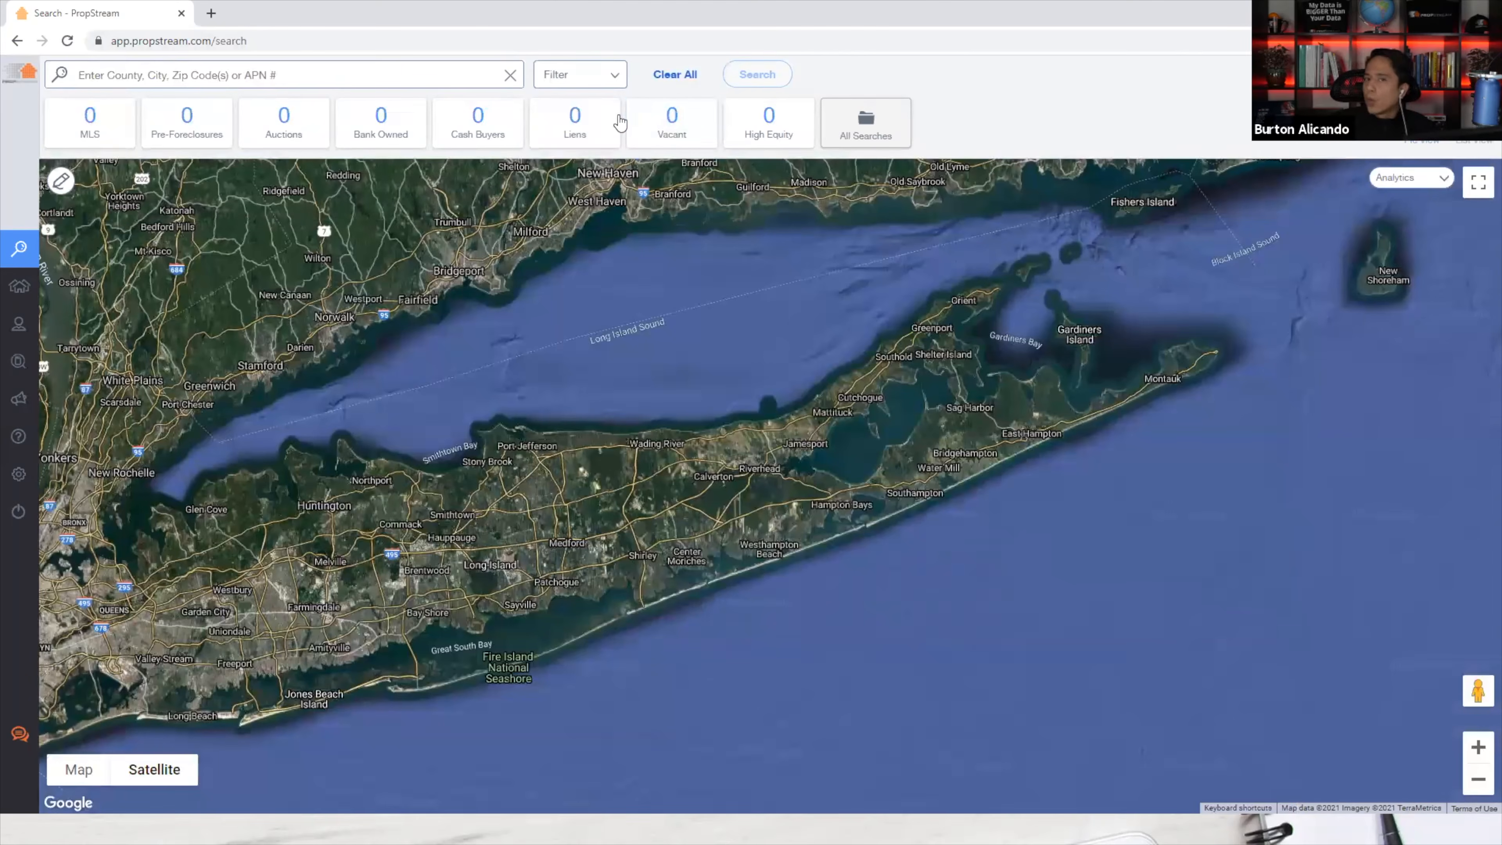
left_click(176, 74)
type("las vegas")
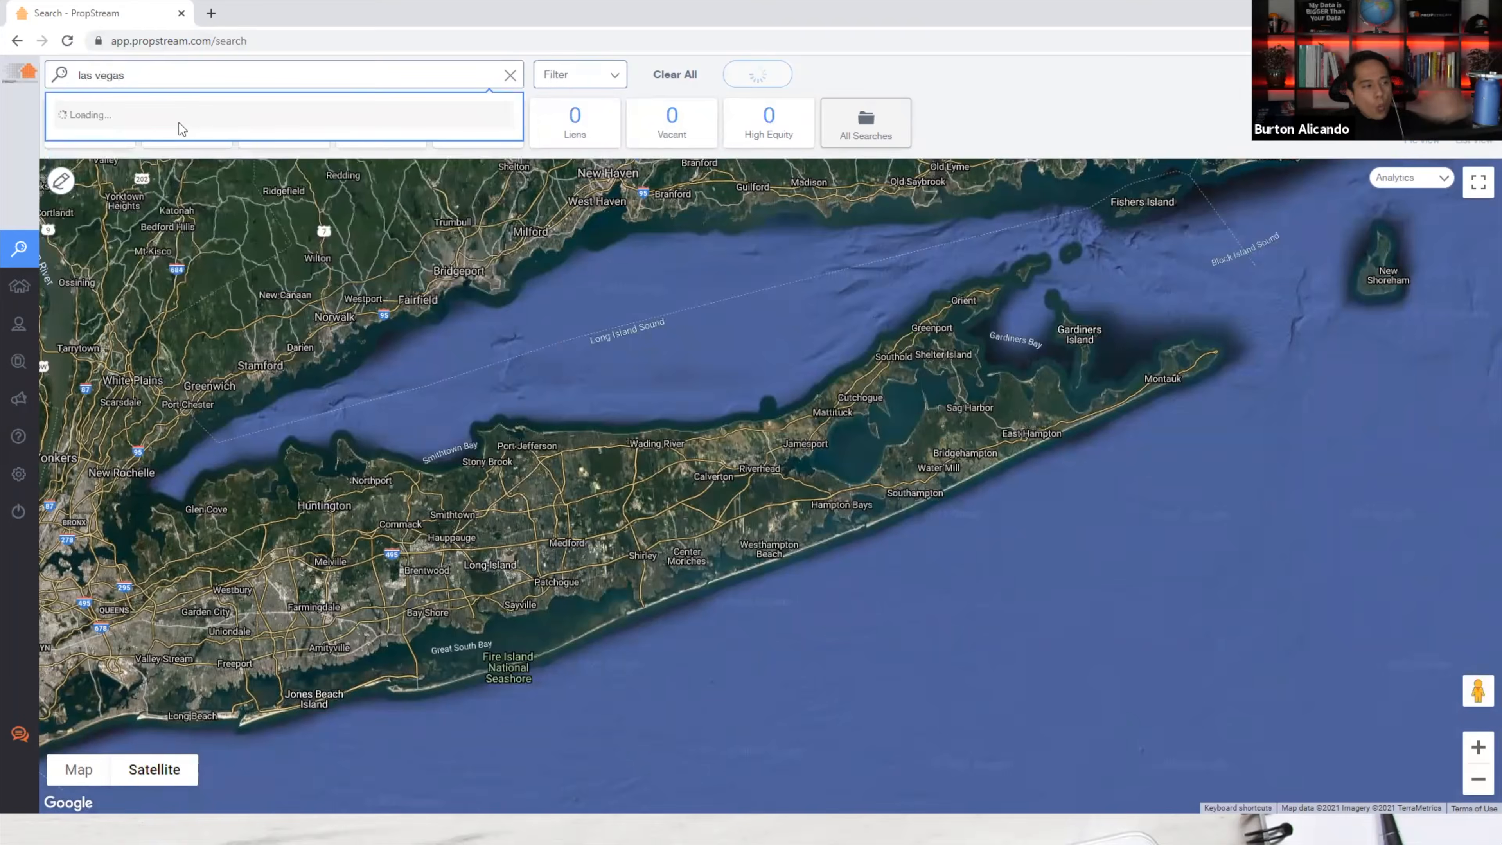
left_click(177, 121)
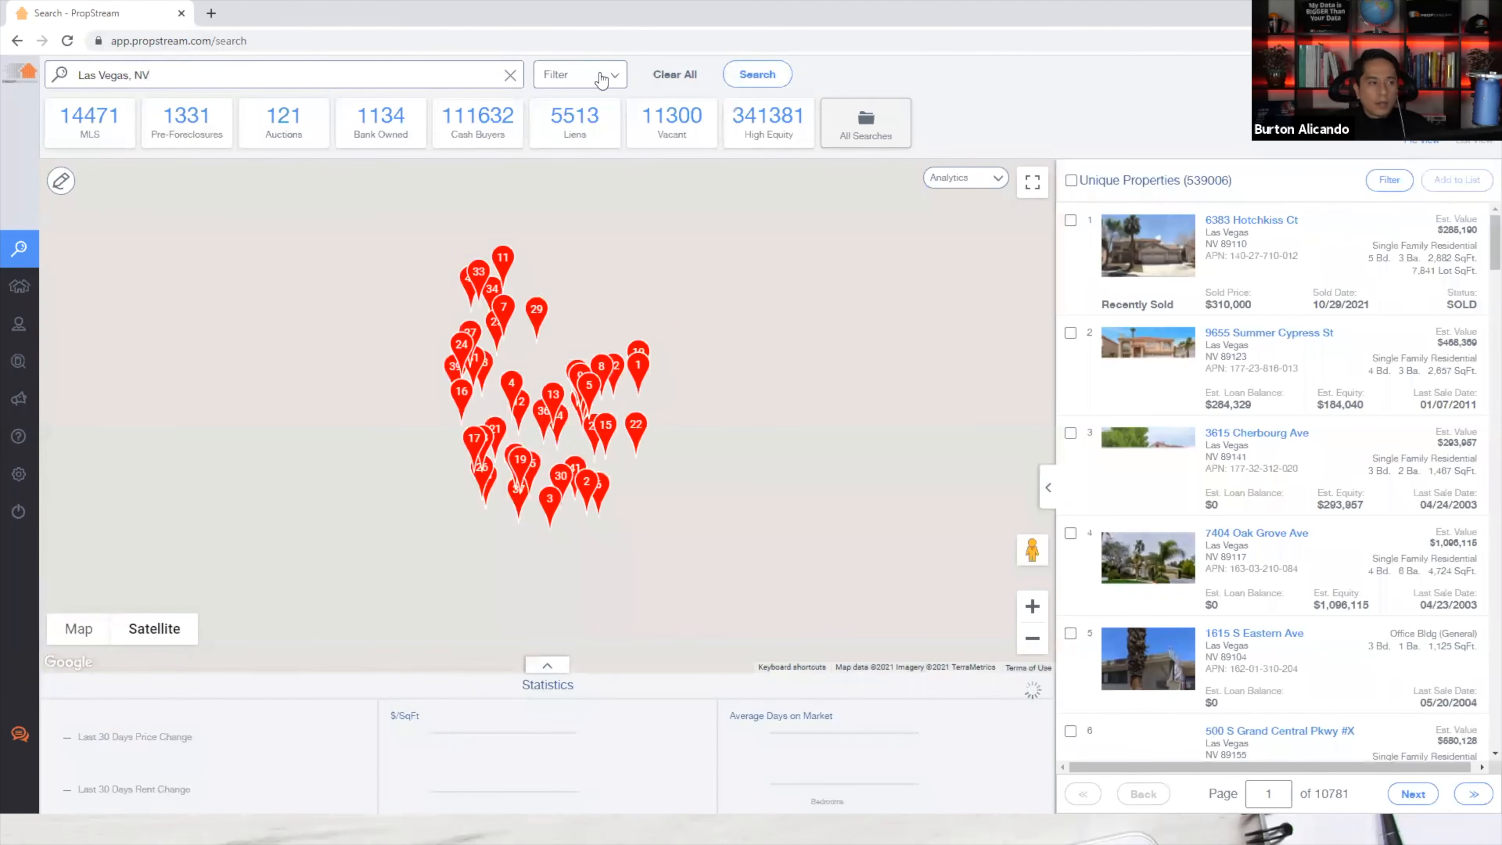
left_click(594, 76)
left_click(419, 184)
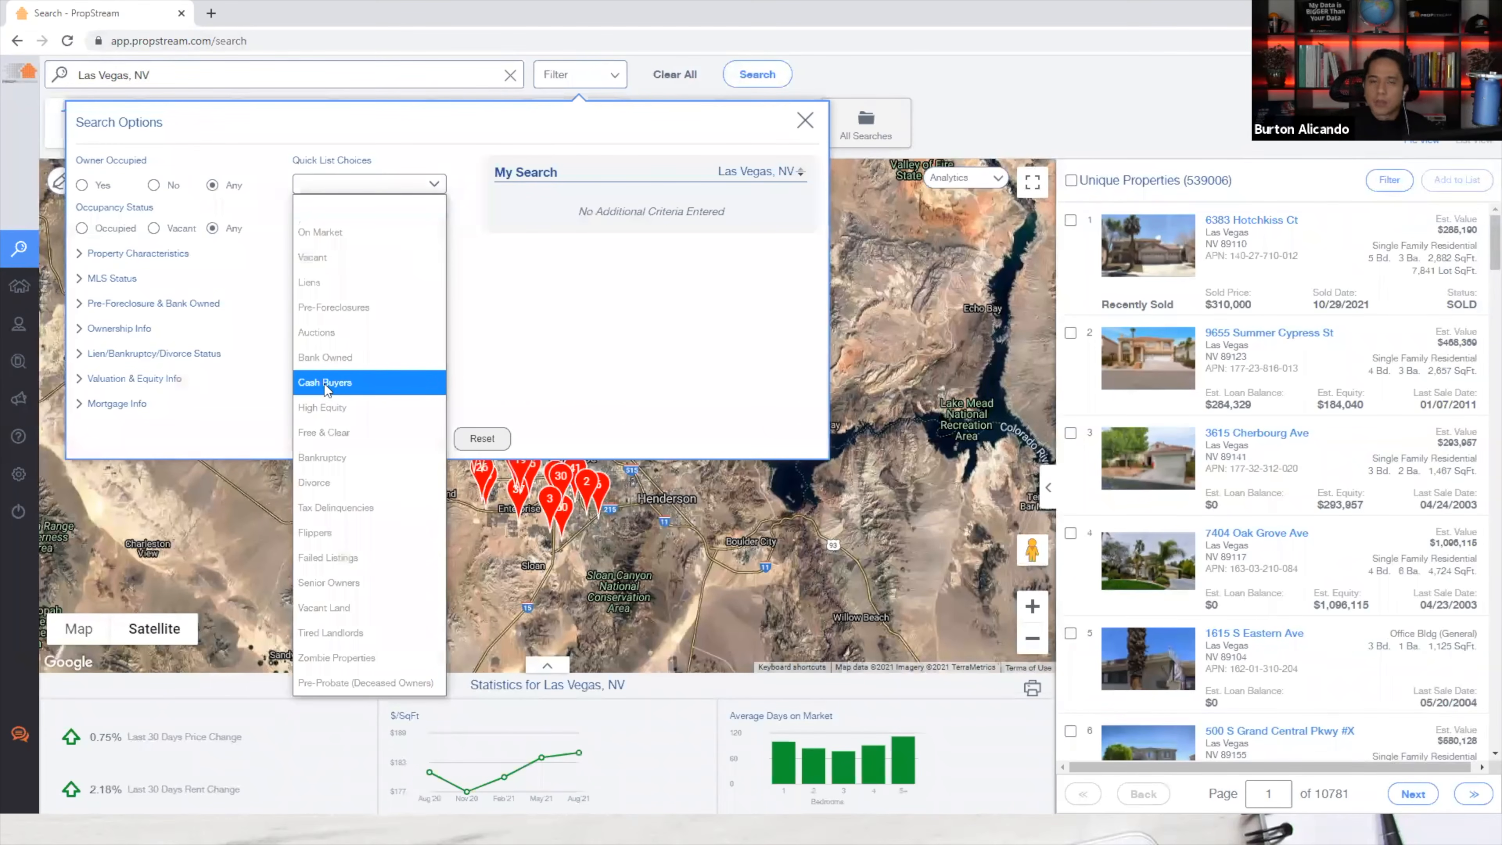
Limit results to tax-delinquent, off-market properties with estimated equity of at least 40%.
left_click(331, 508)
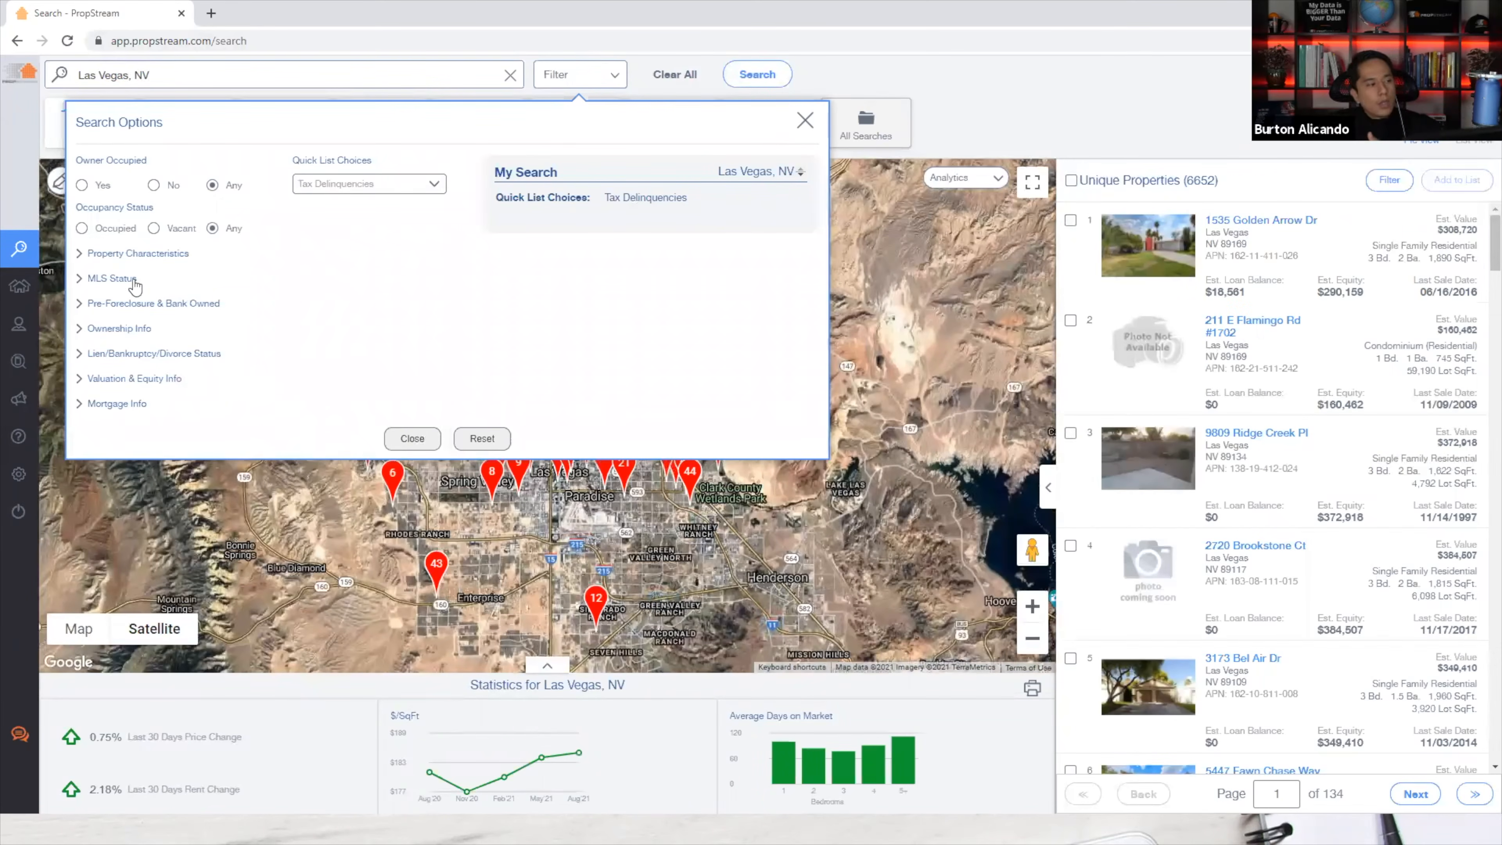
left_click(117, 282)
left_click(327, 320)
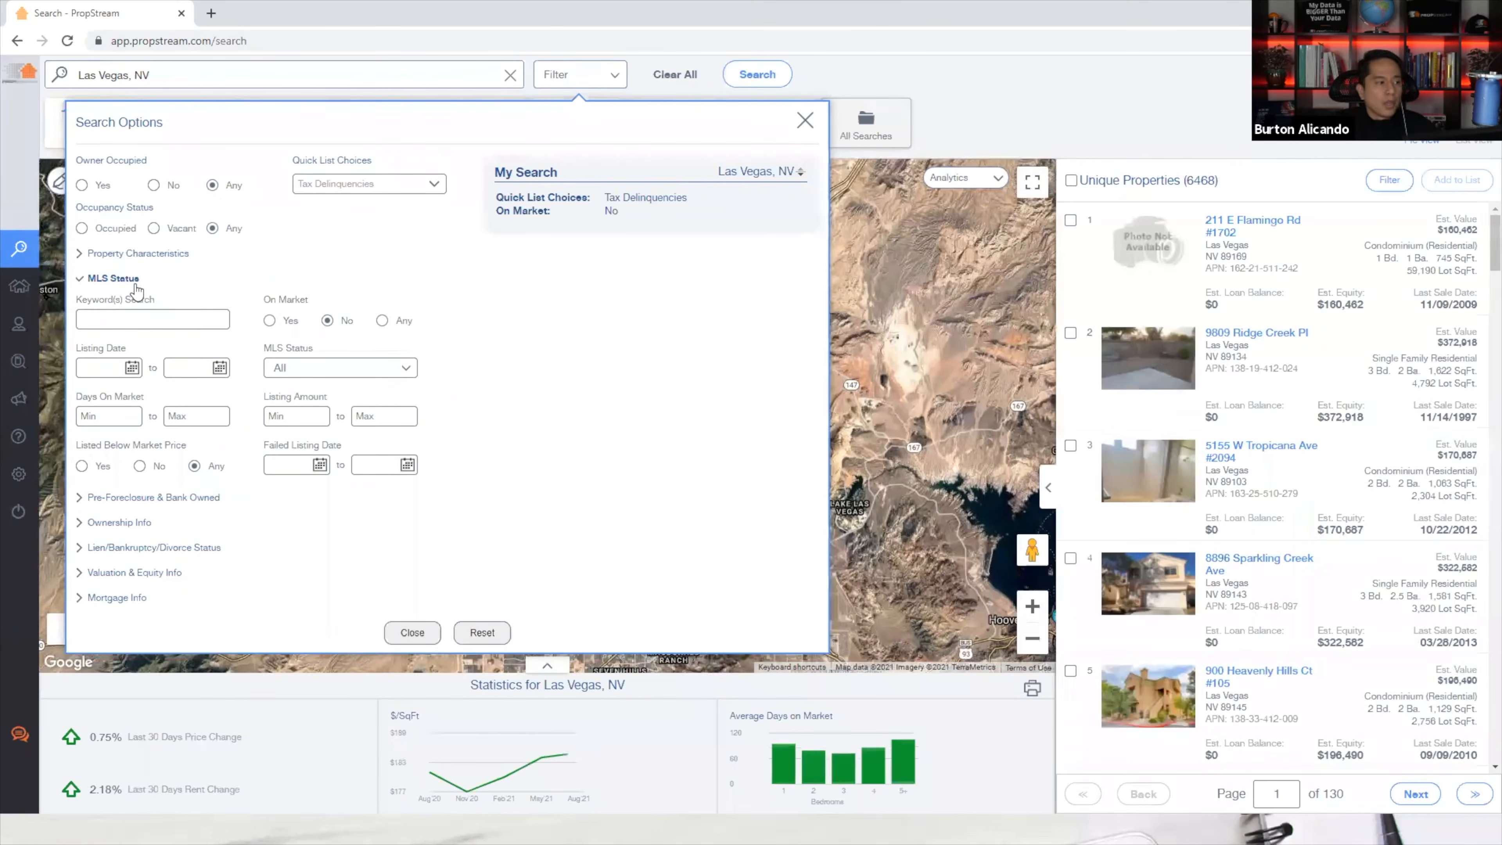
left_click(133, 280)
left_click(130, 382)
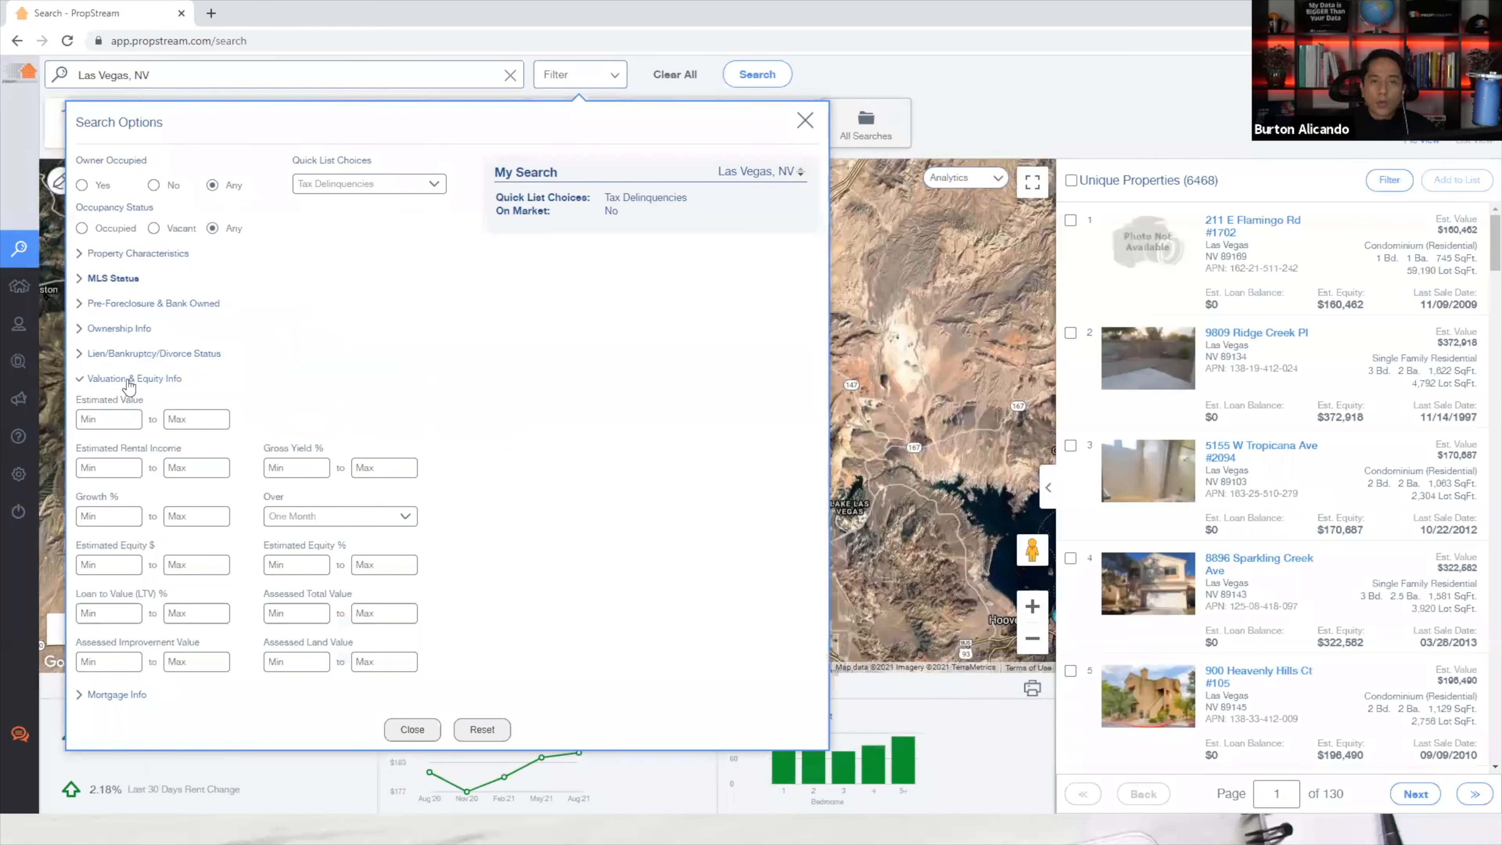
type("40")
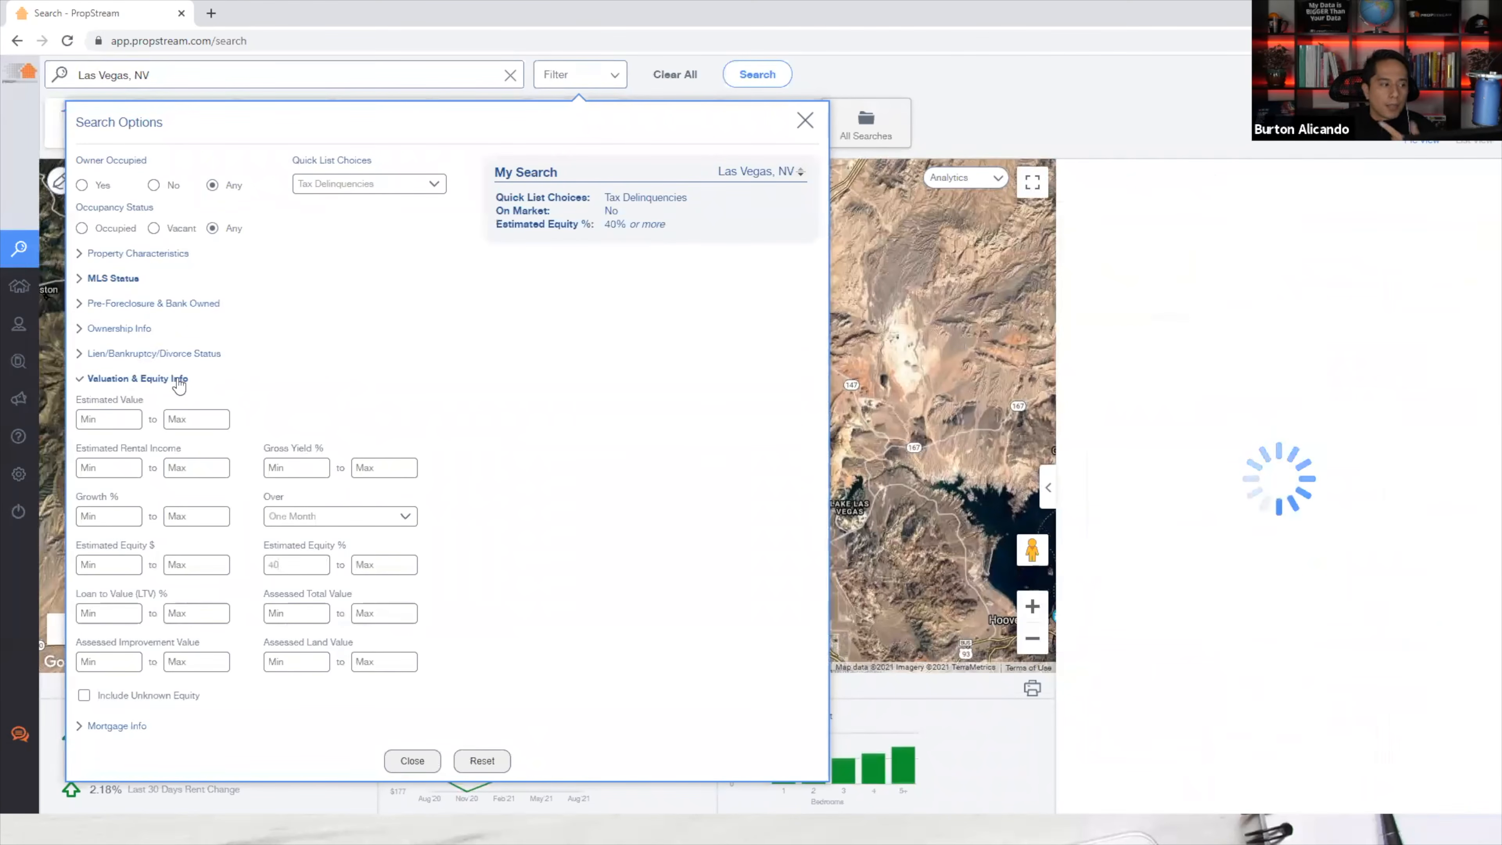
left_click(138, 379)
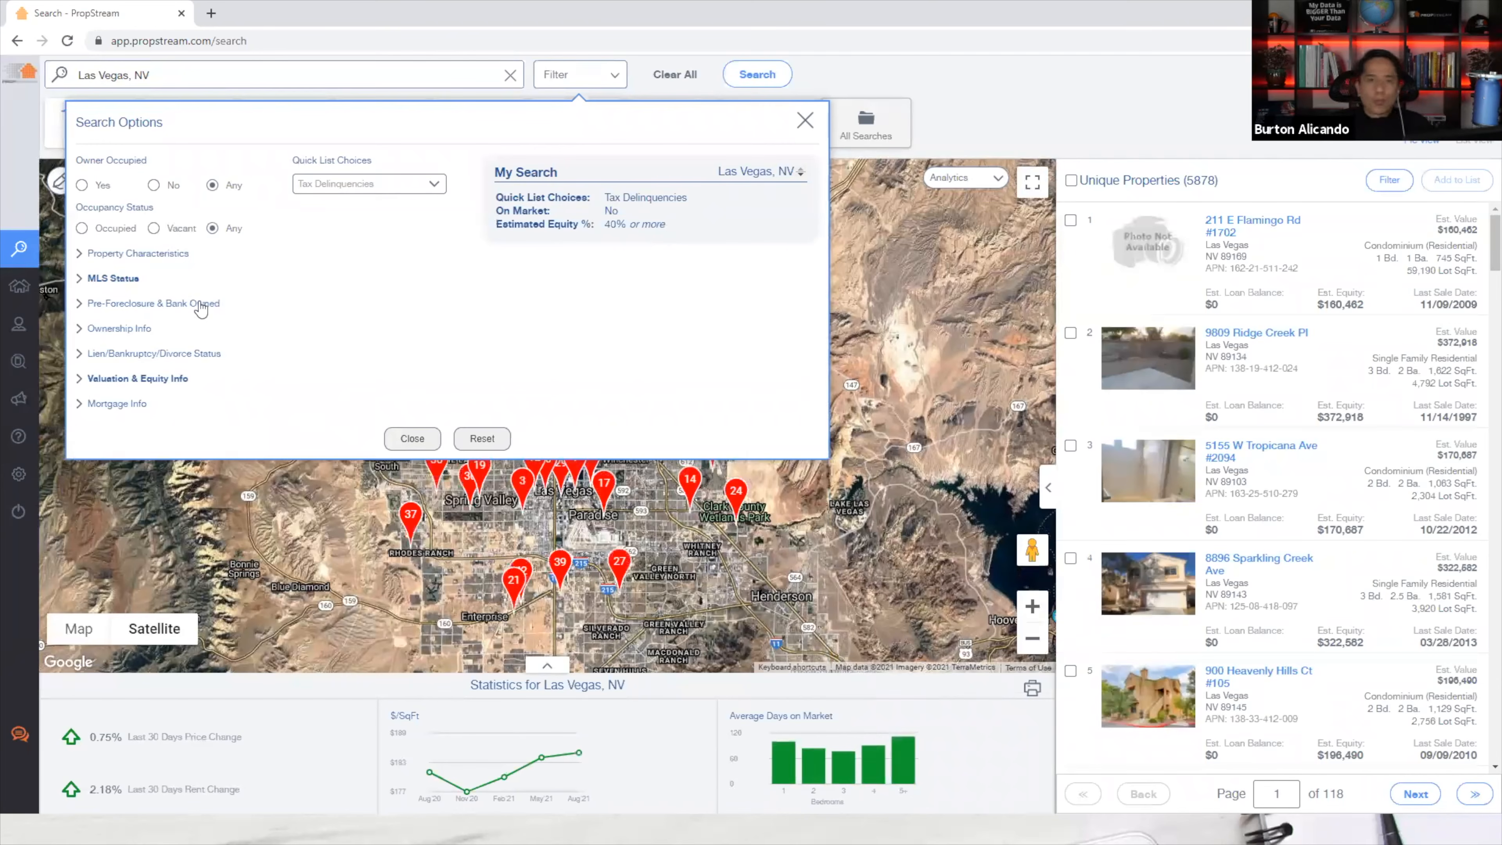
Restrict the search to owner-occupied, occupied properties.
left_click(81, 184)
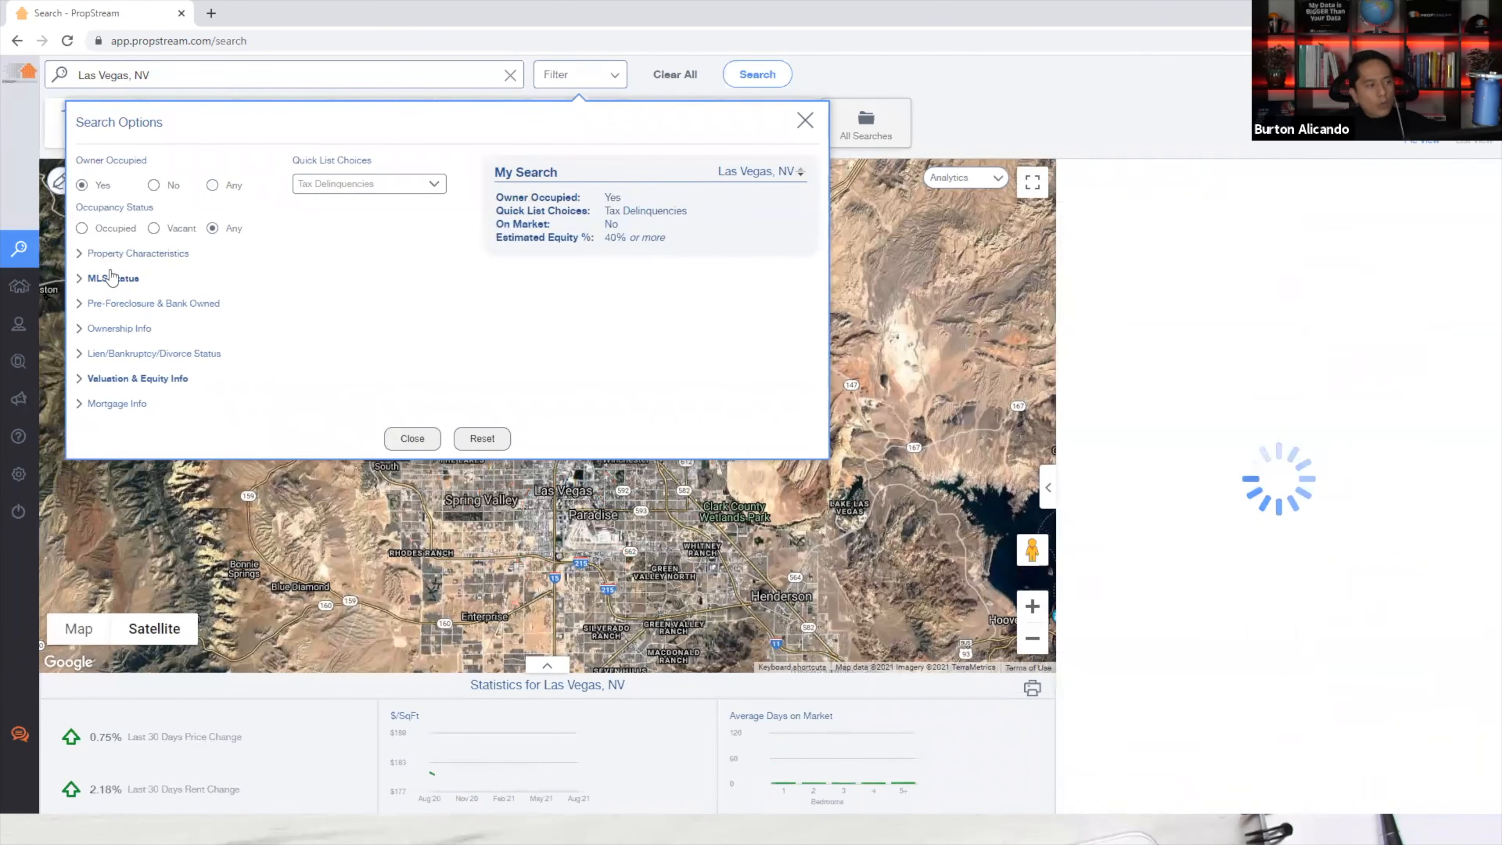
left_click(105, 231)
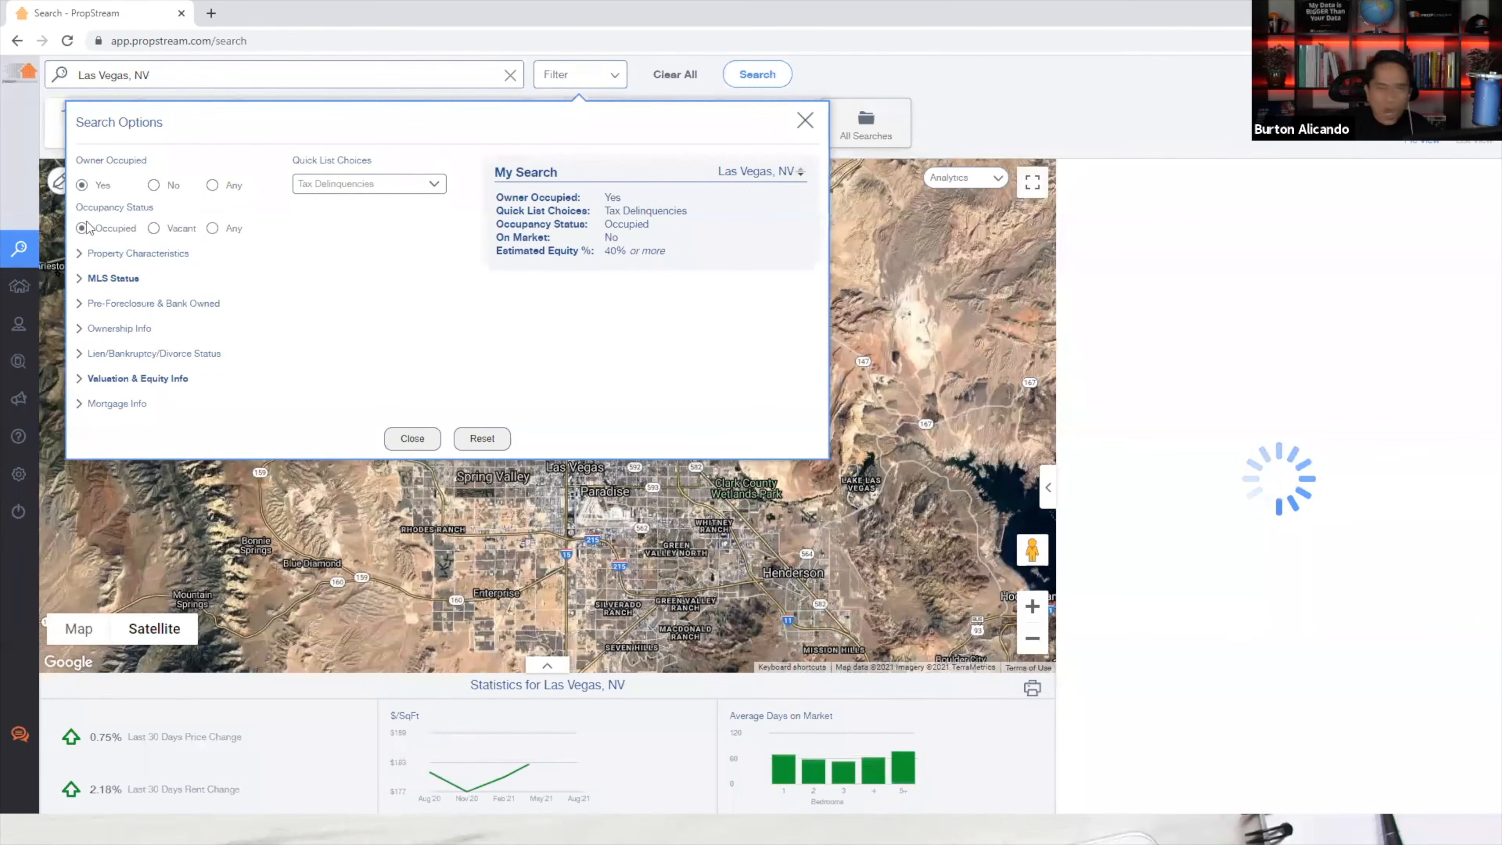
left_click(88, 254)
left_click(95, 254)
Require 14+ years of ownership and Individual owner type, then view the 508 results.
left_click(120, 329)
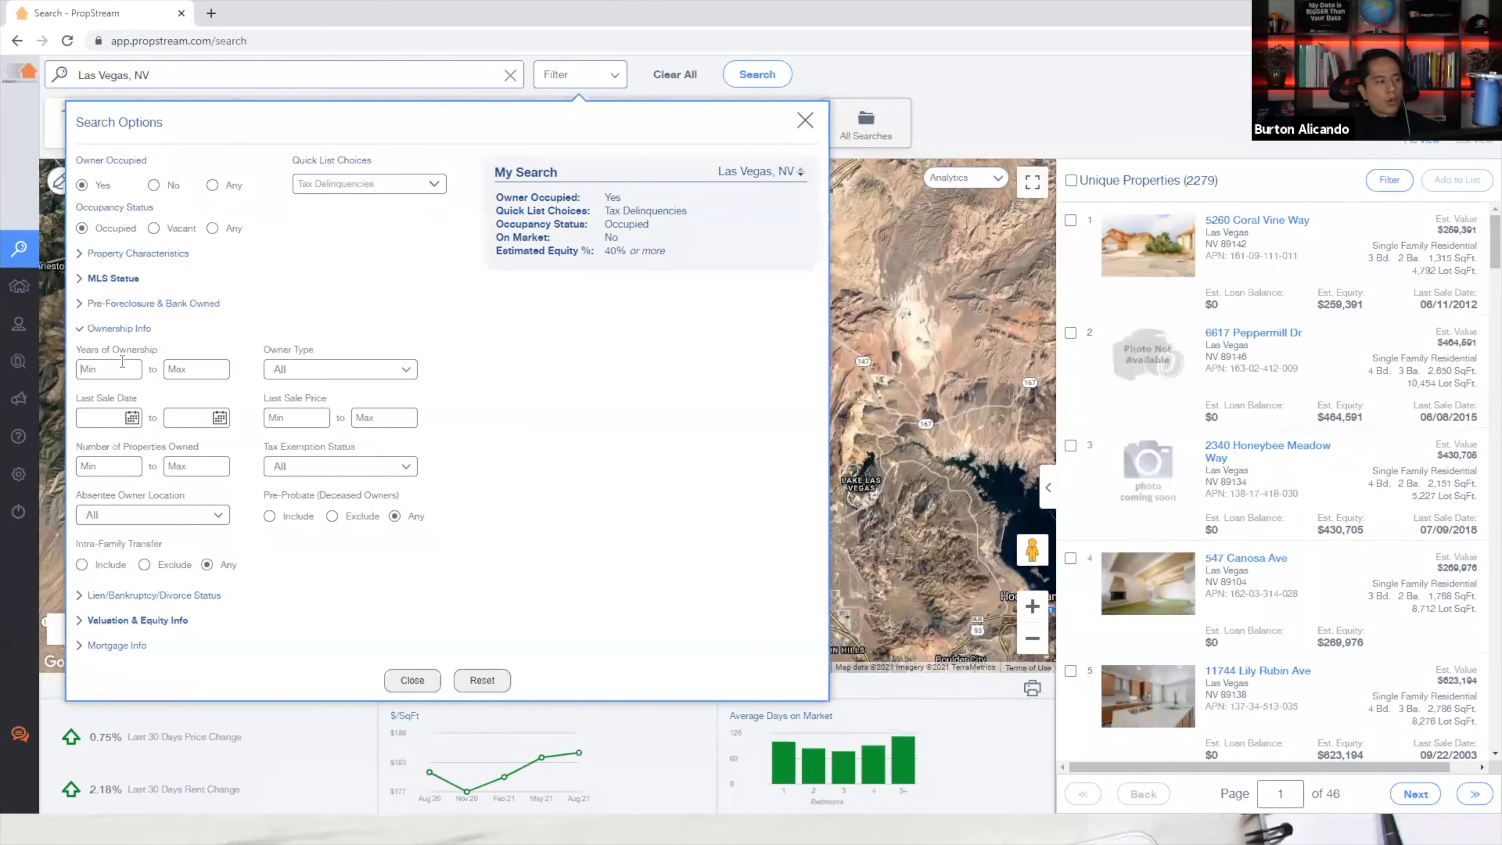
left_click(122, 367)
type("14")
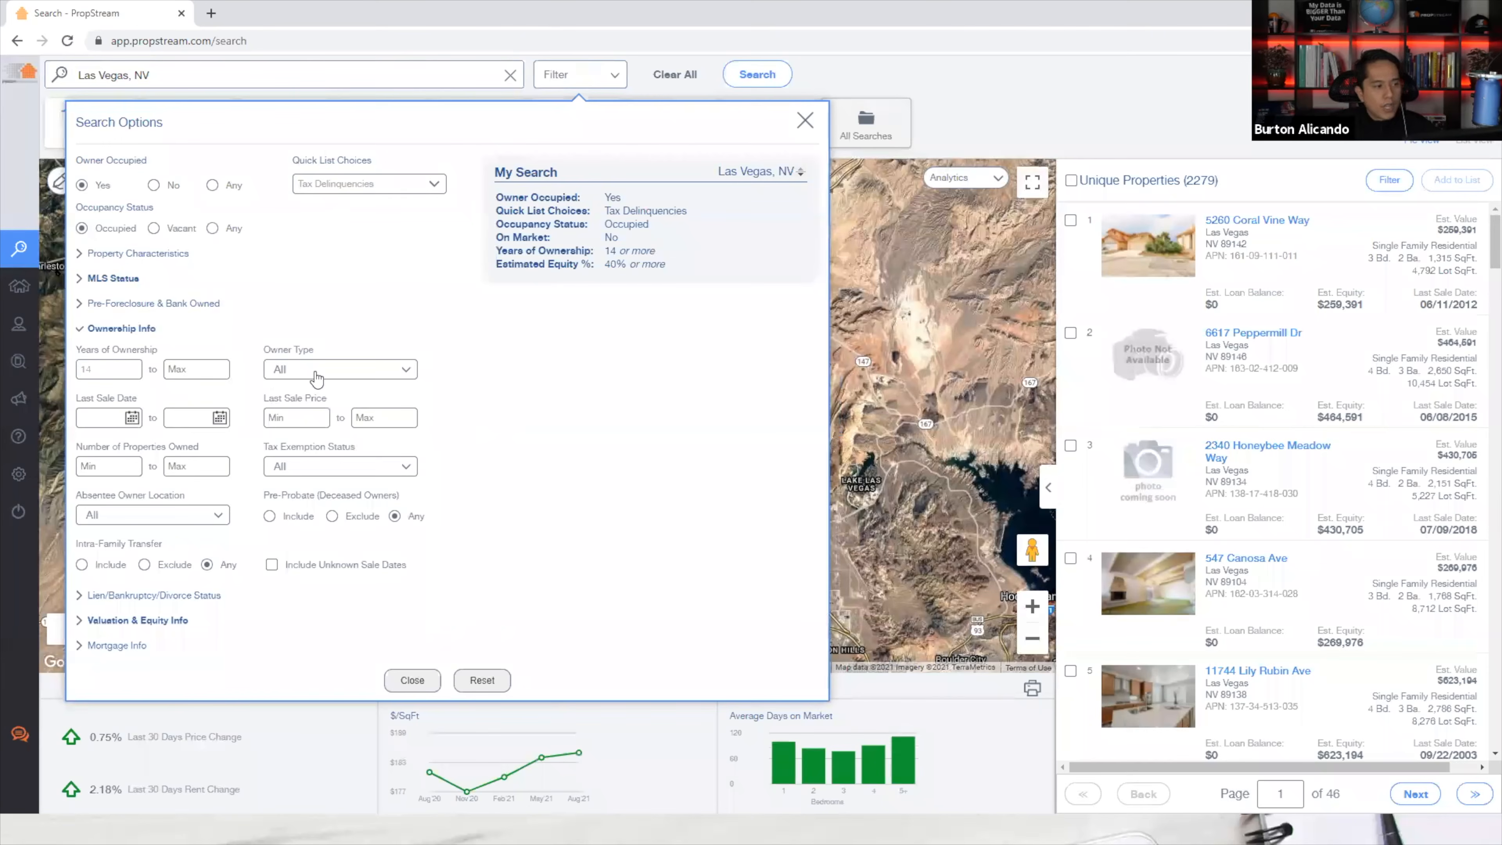
left_click(319, 369)
left_click(351, 400)
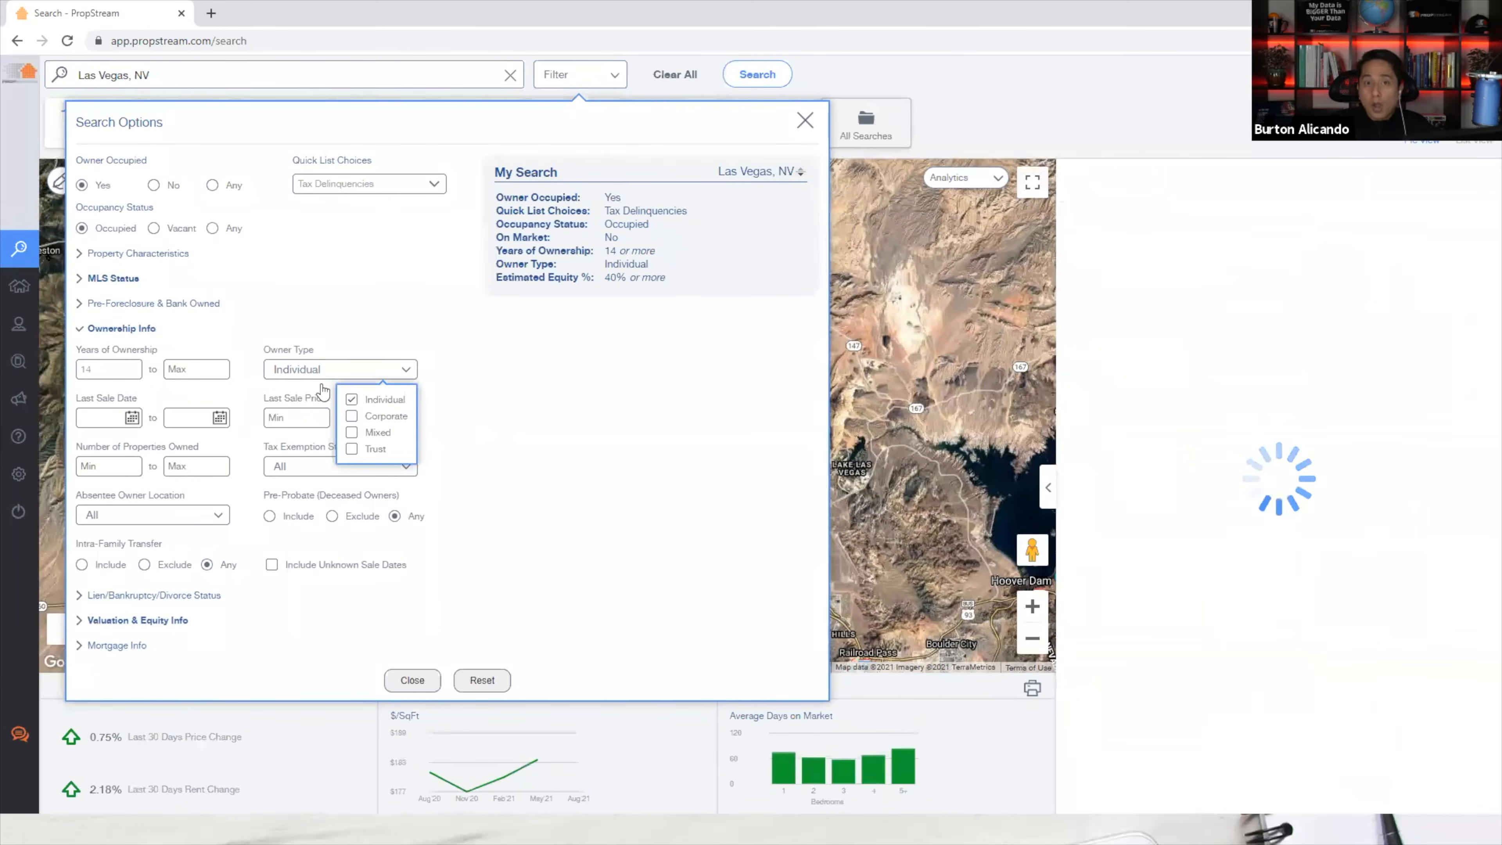
left_click(113, 329)
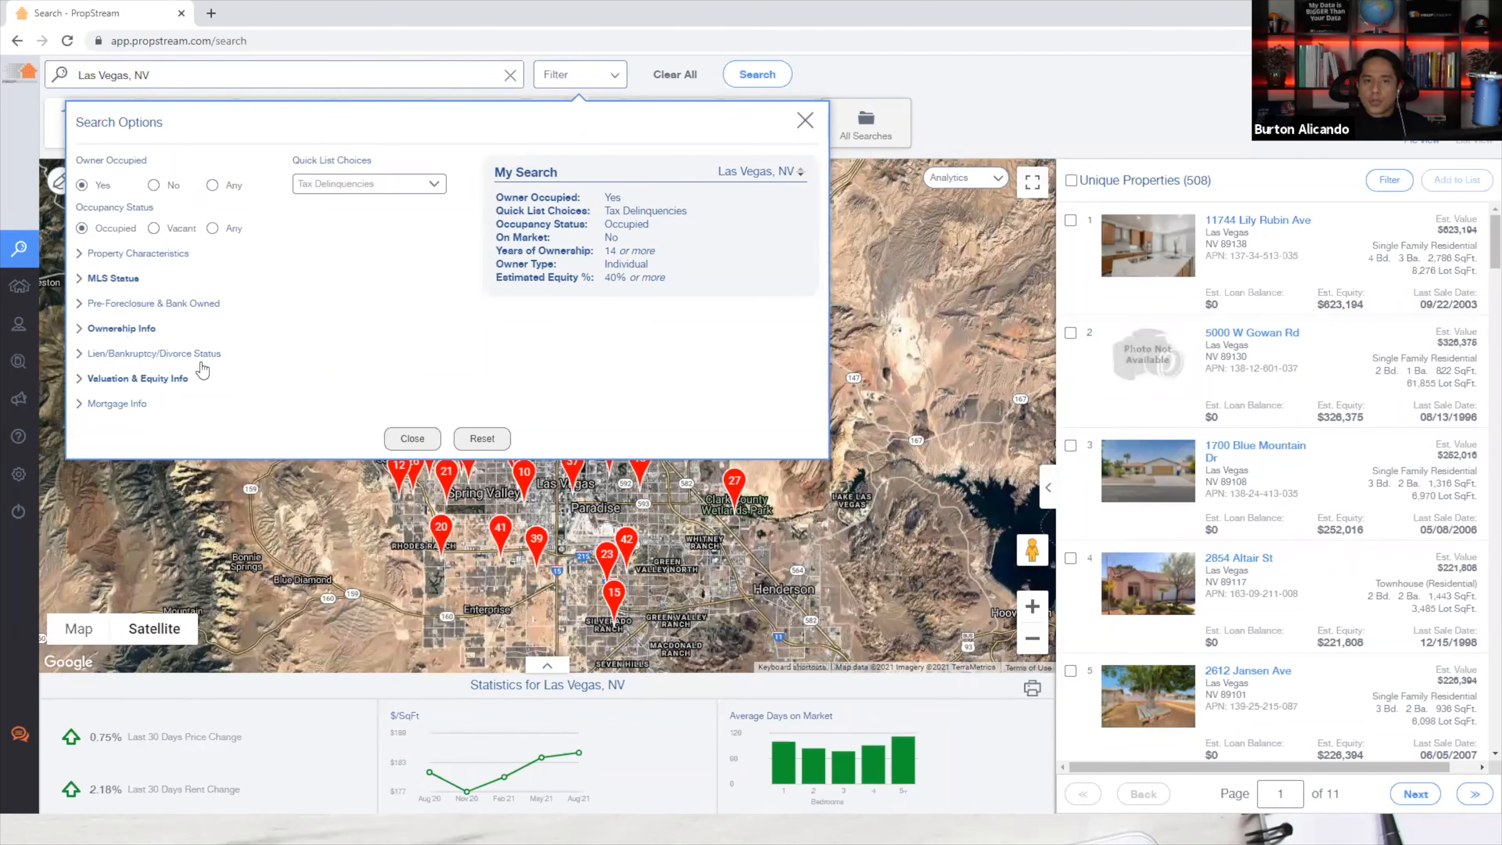
left_click(402, 438)
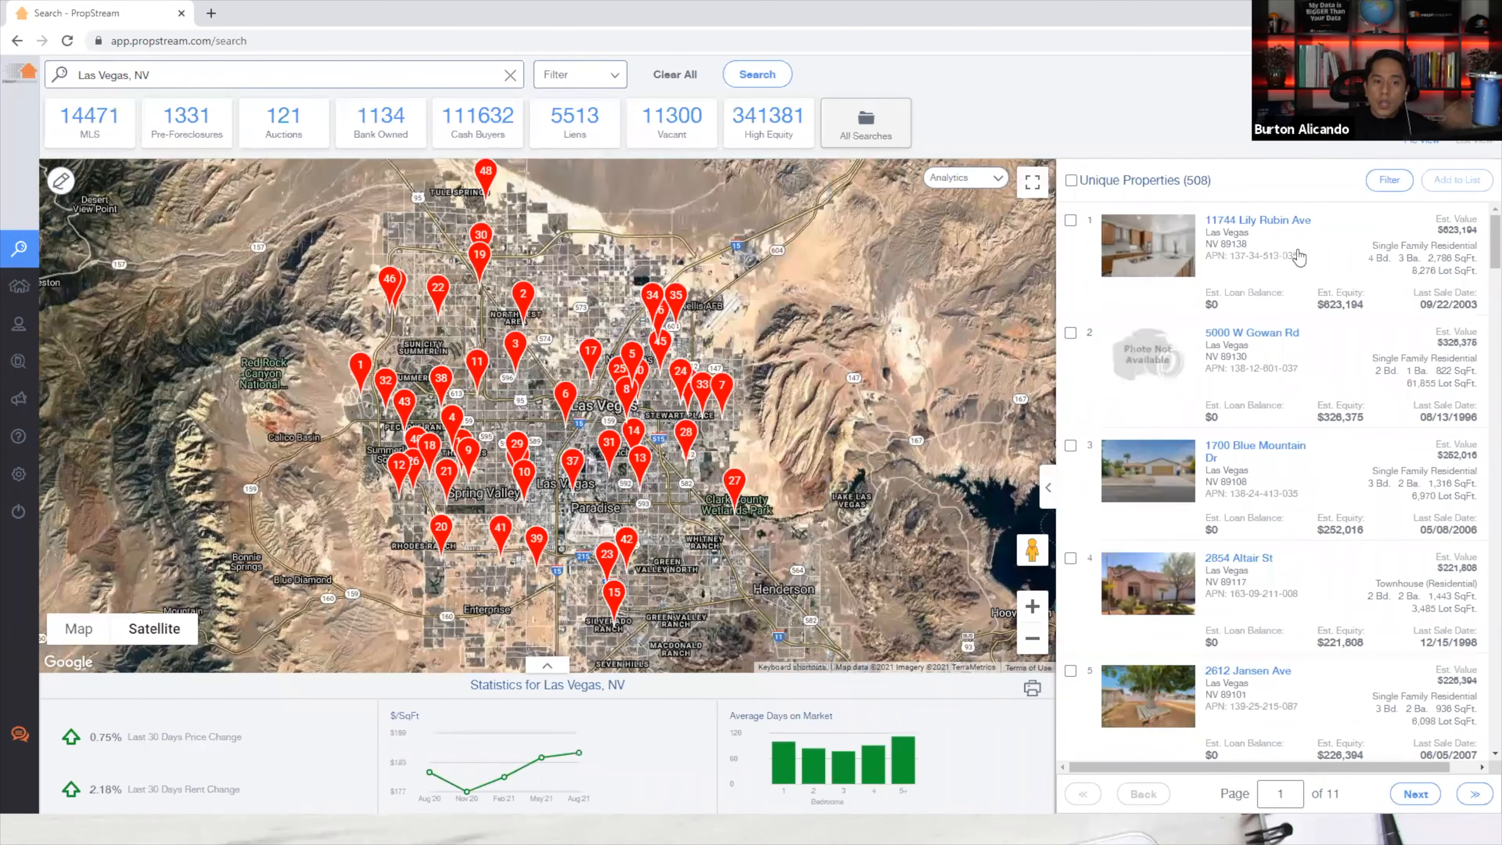
Select all 508 properties and save them to a new list 'Vegas Tired Landlords'.
left_click(1071, 181)
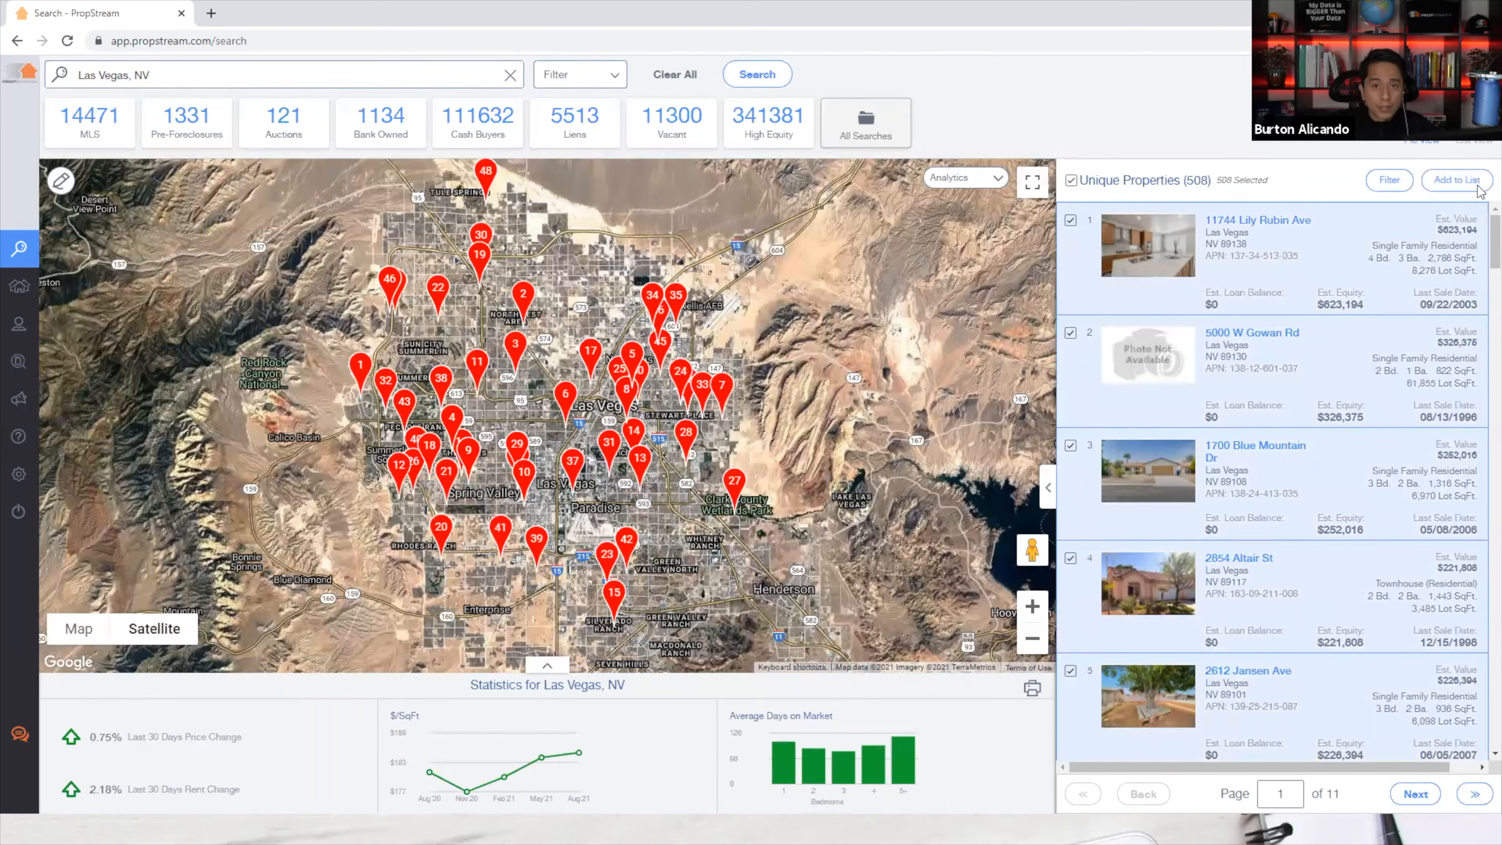
left_click(1466, 182)
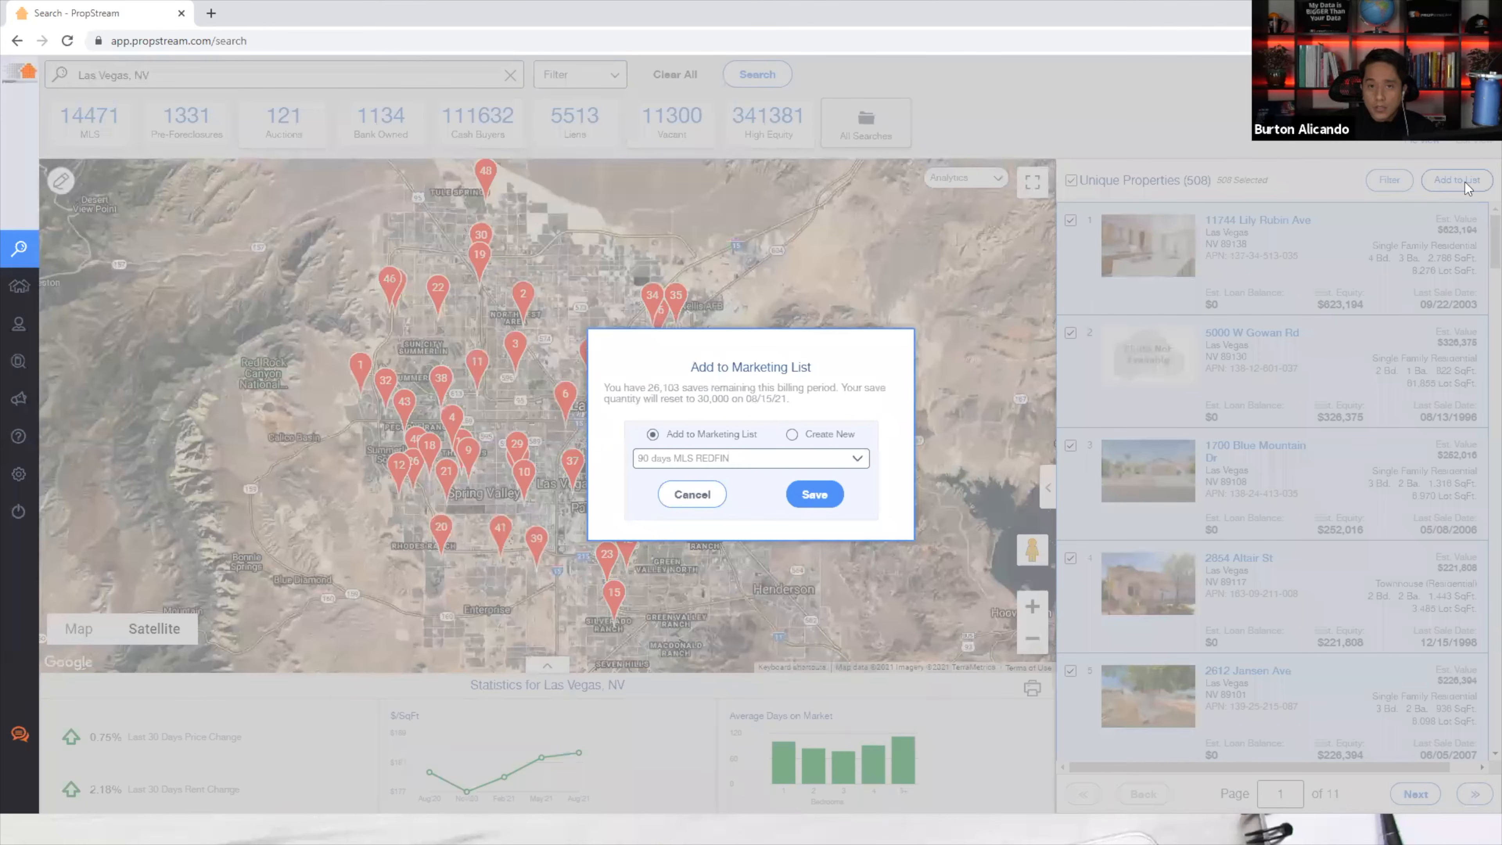
left_click(842, 436)
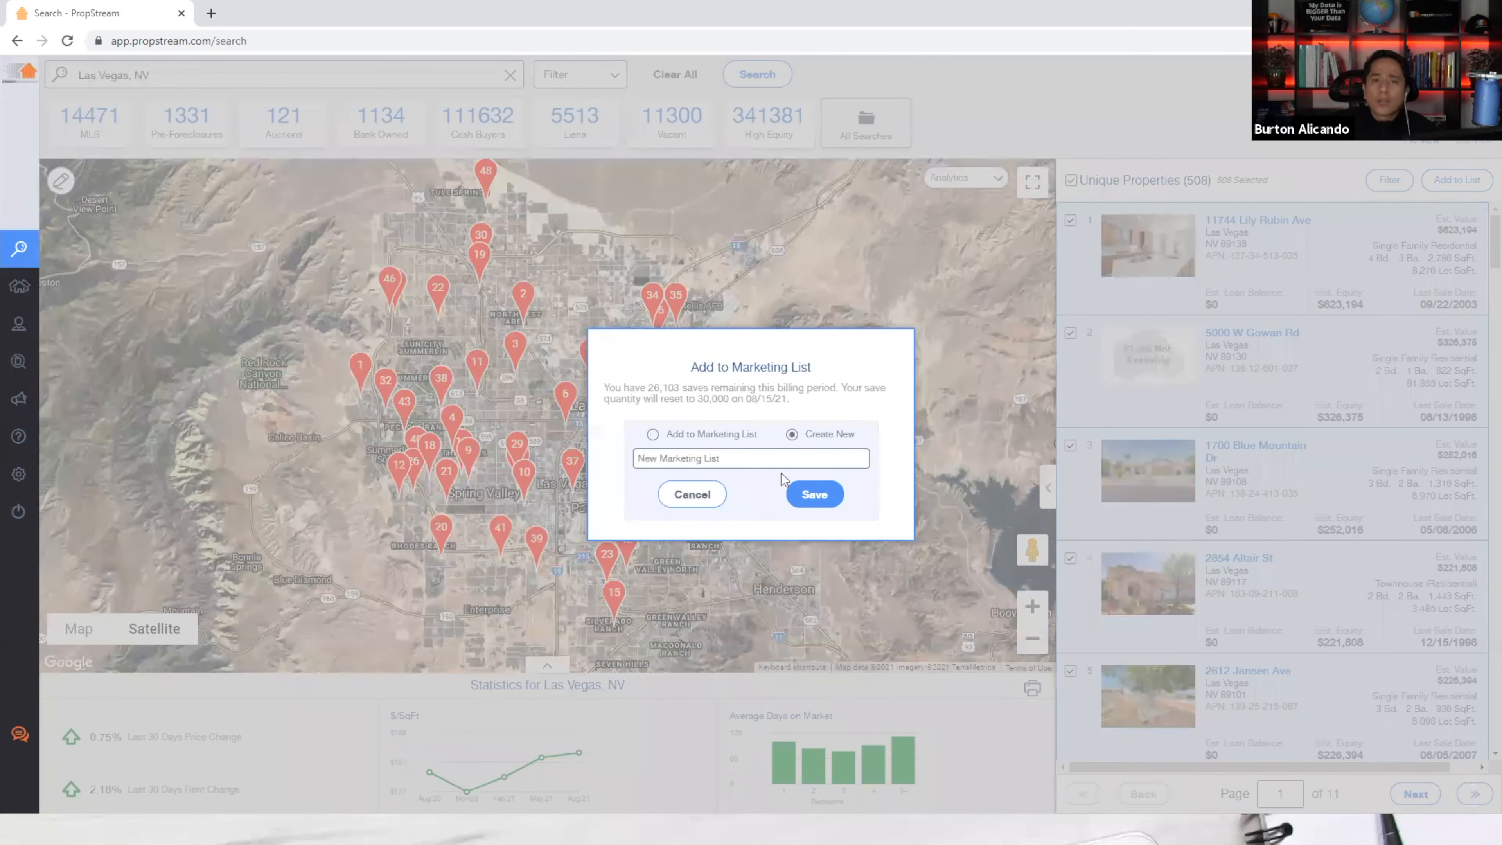
left_click(771, 457)
type("Vegas")
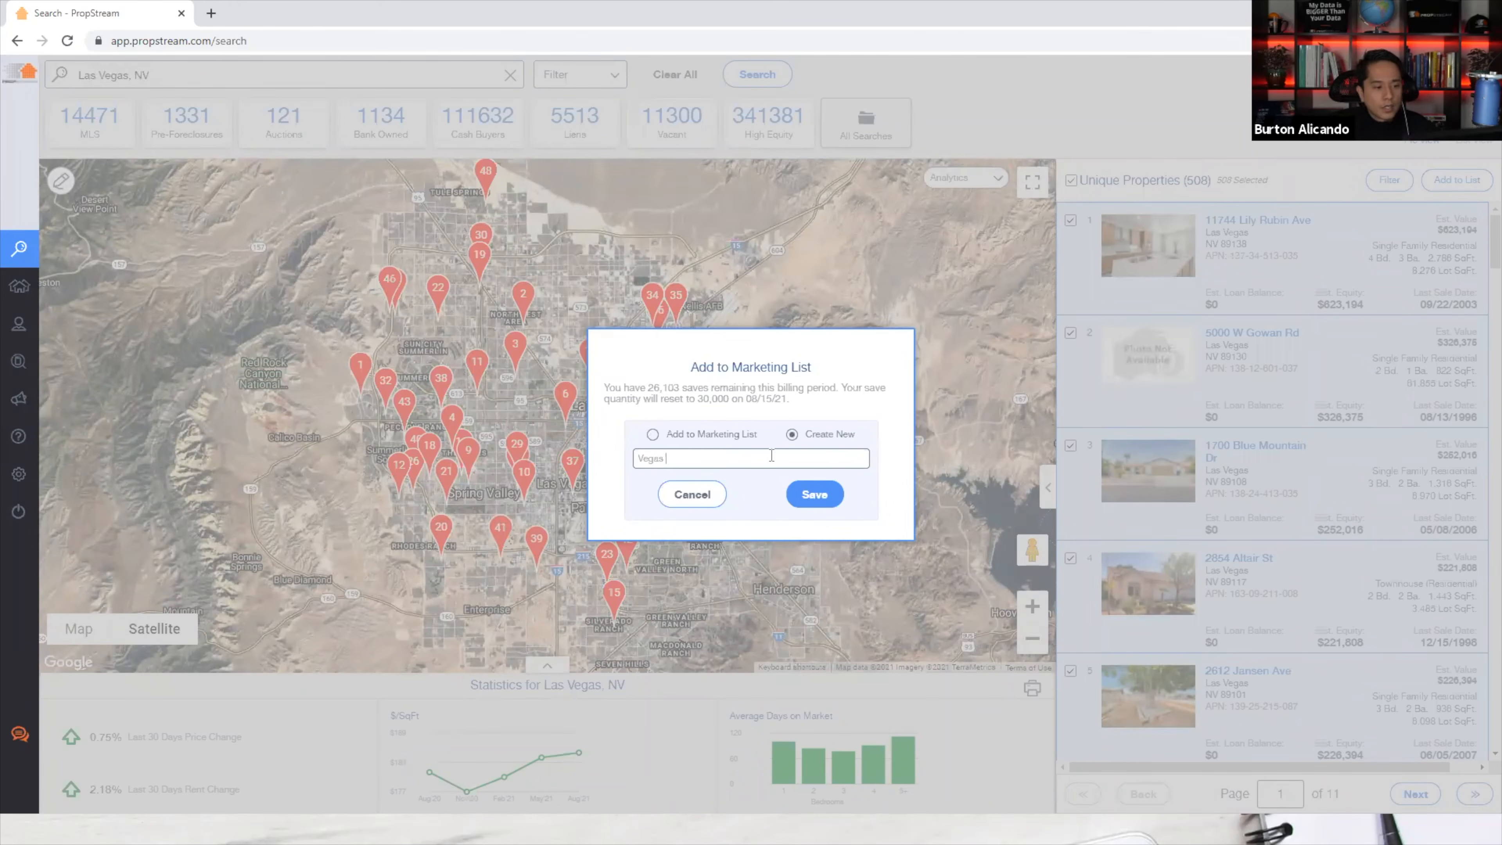
type(" Tired Landlords")
left_click(810, 494)
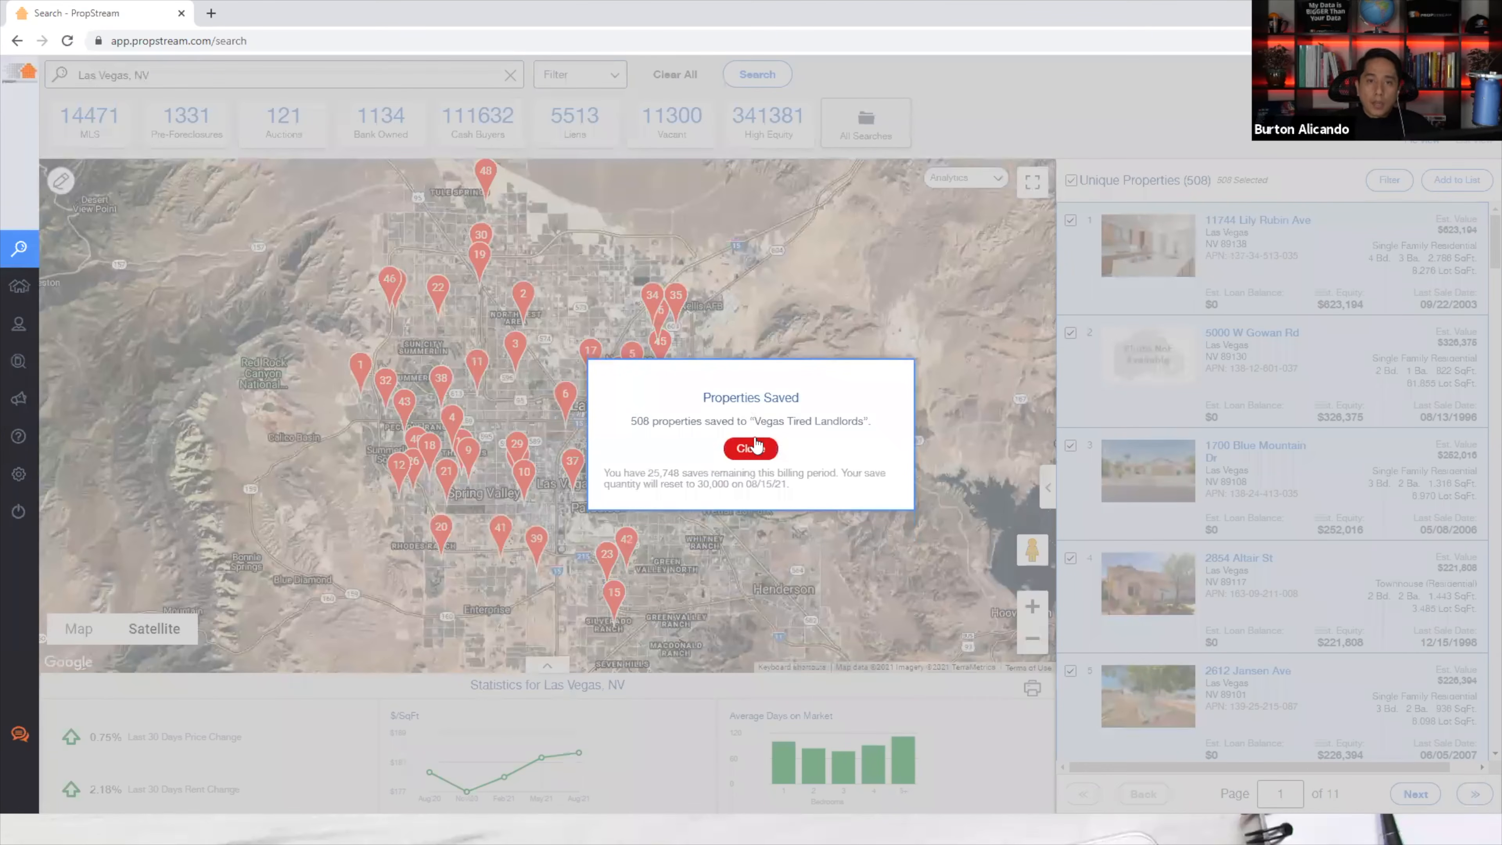
left_click(761, 449)
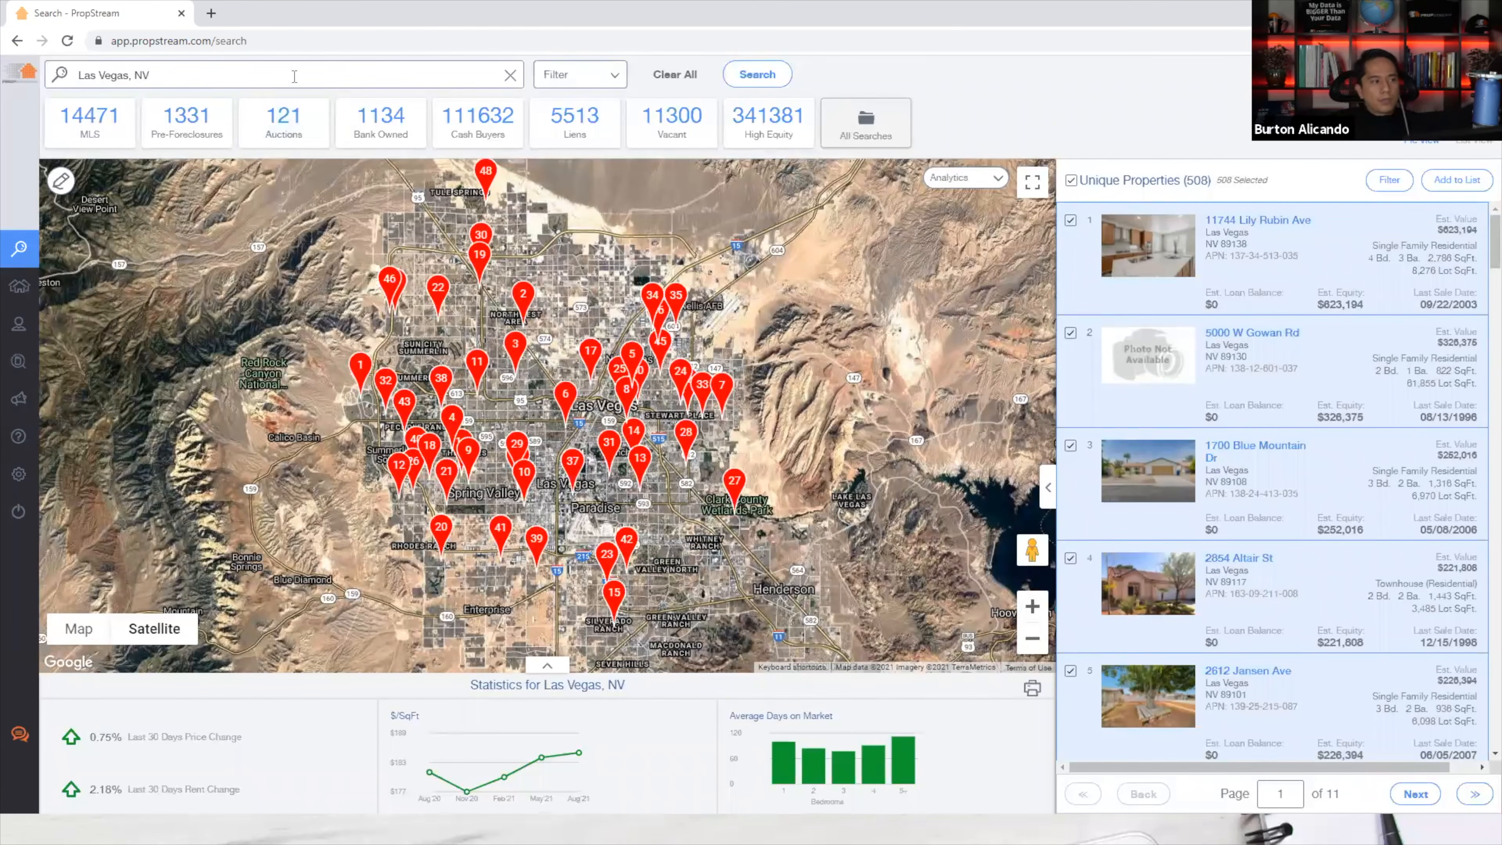
Open the Vegas Tired Landlords marketing list and tick all 508 properties in its table.
left_click(573, 83)
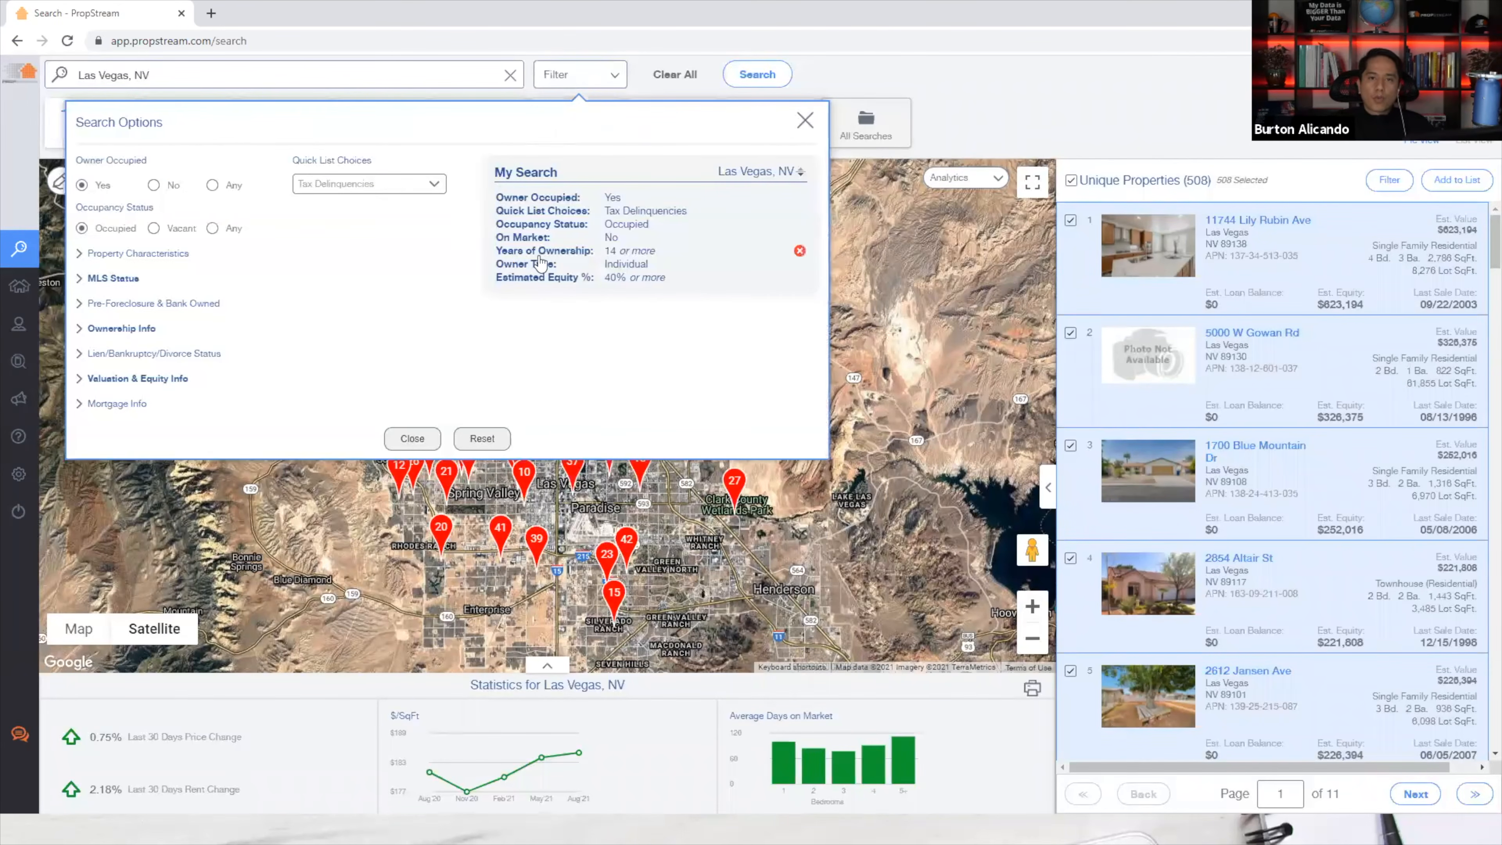
left_click(418, 439)
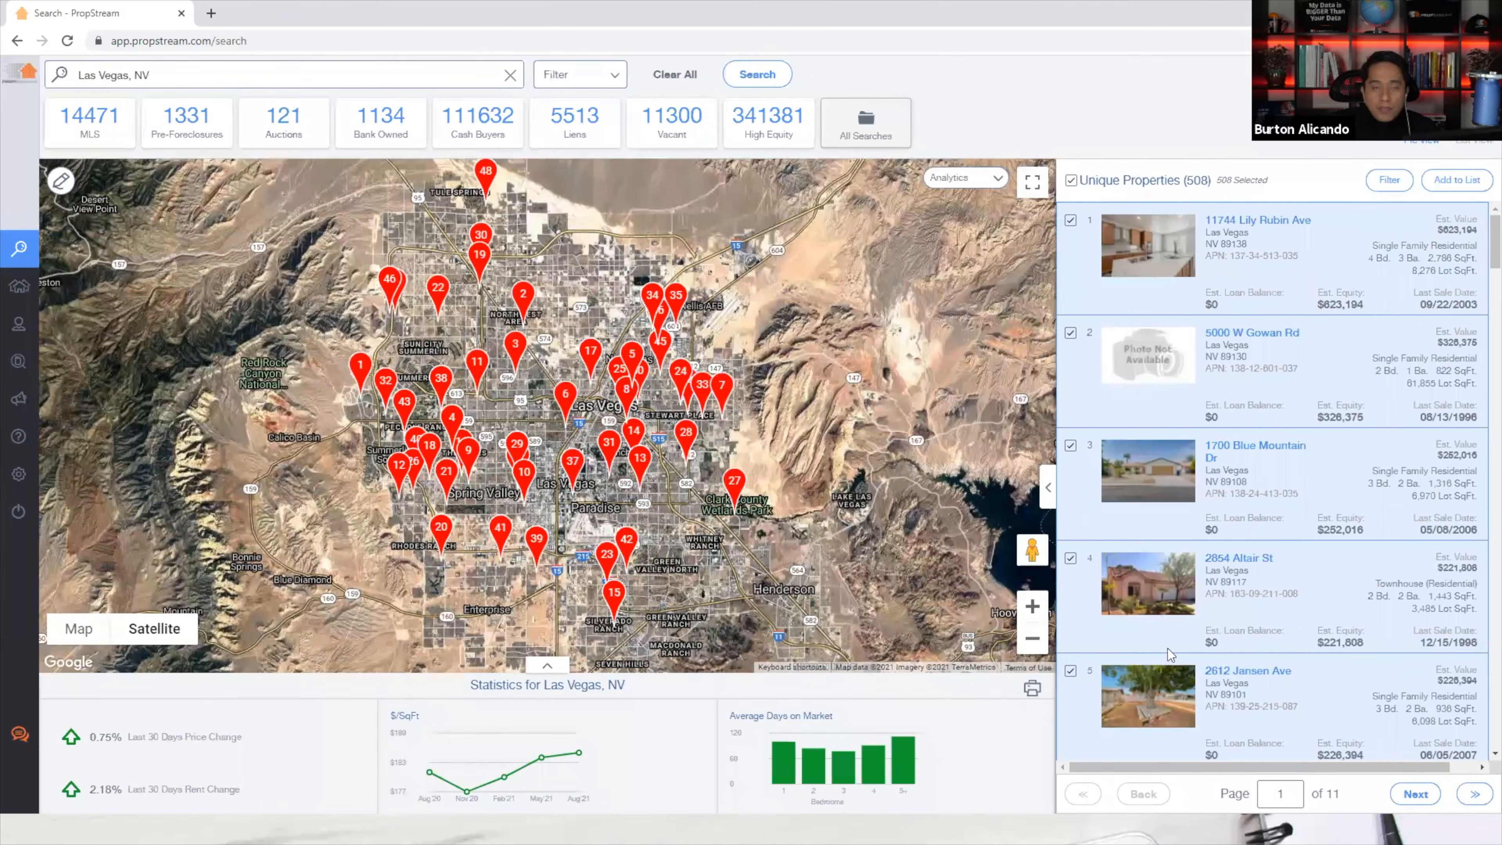
left_click(11, 296)
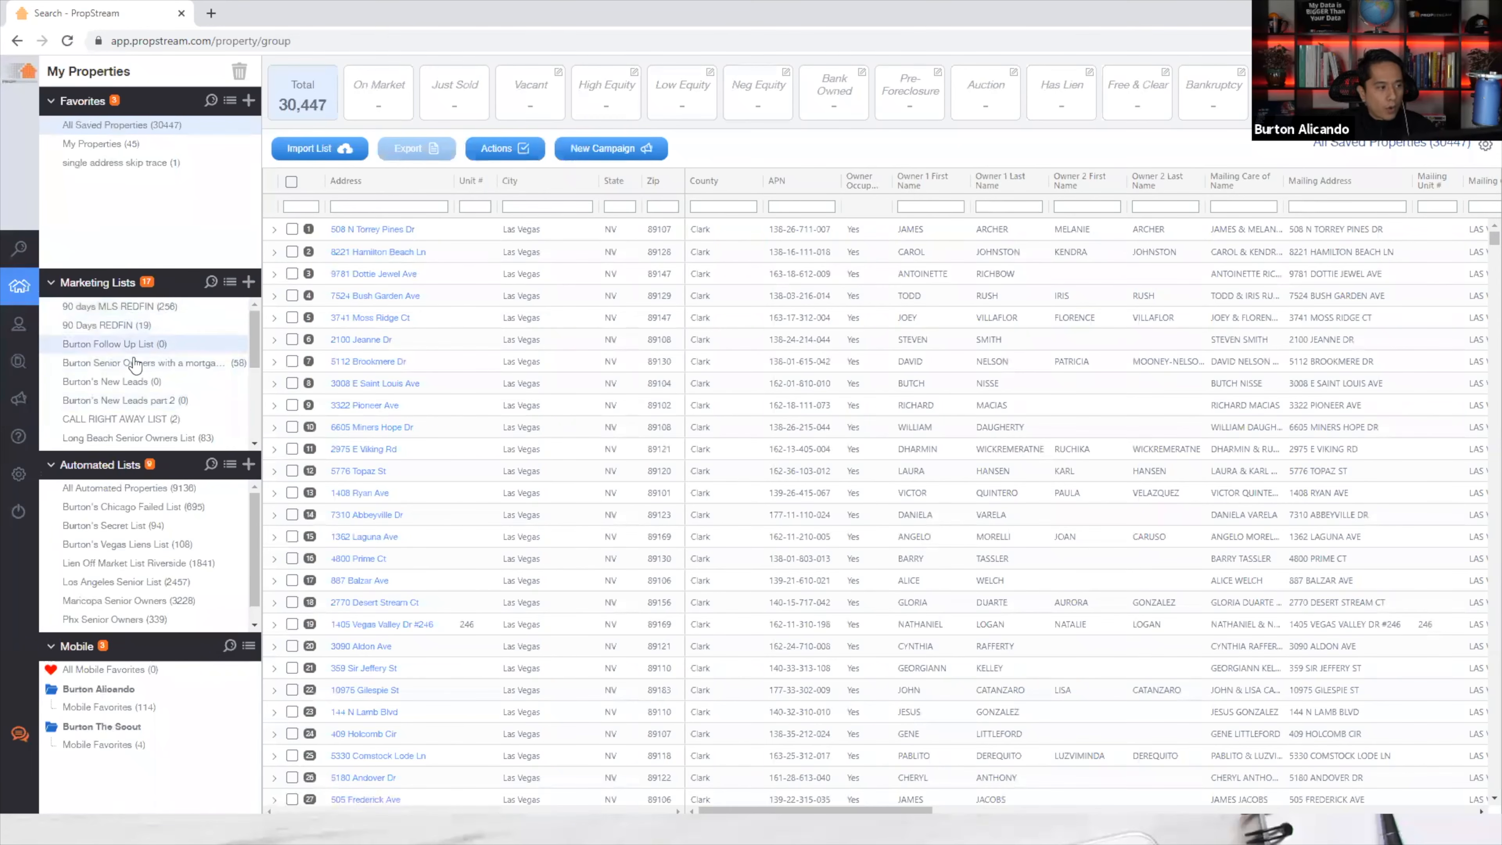
scroll(132, 432, "down", 5)
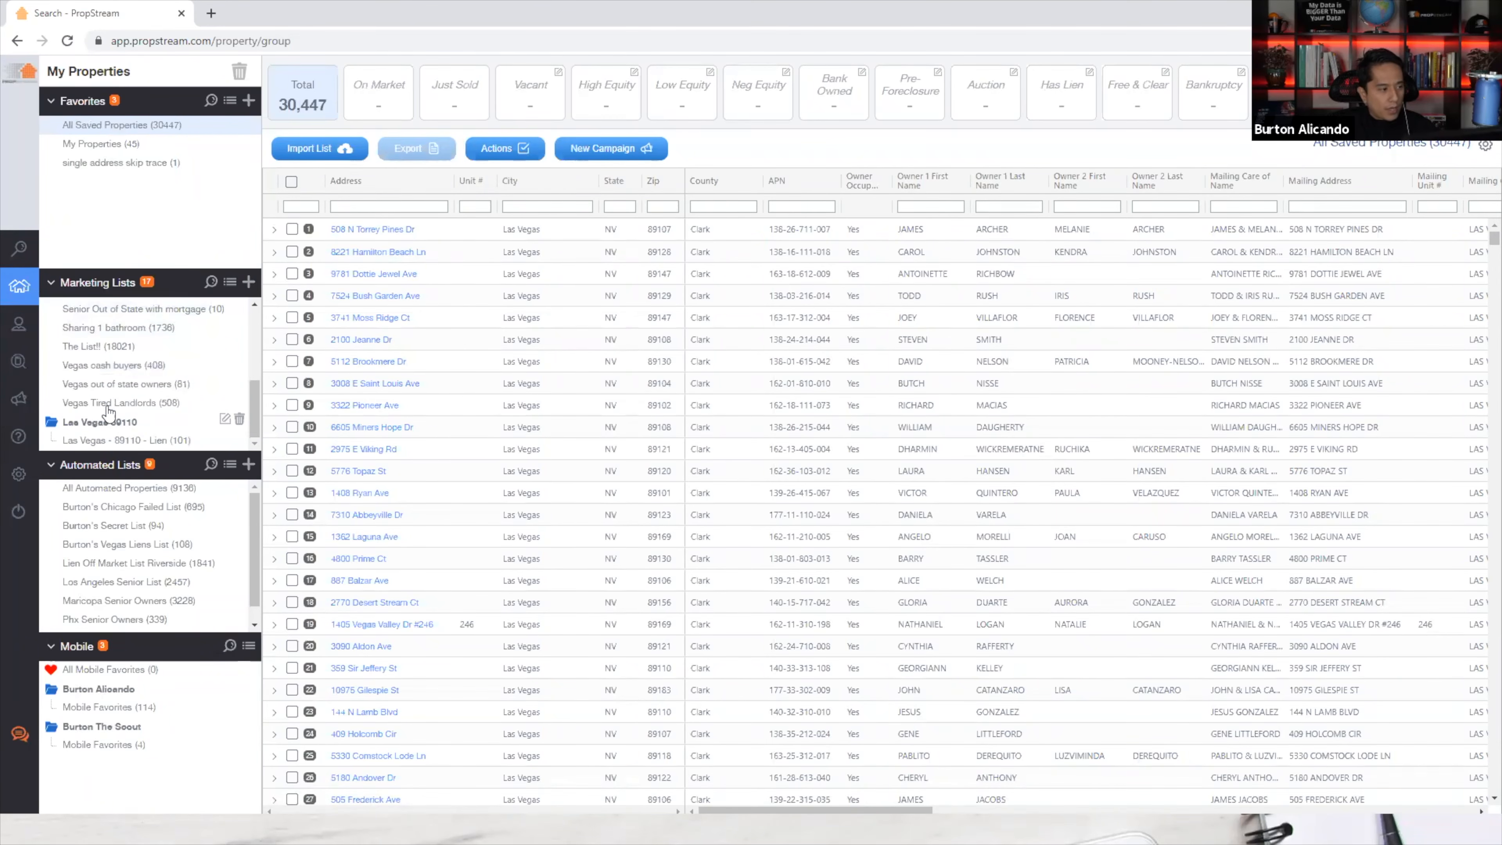
left_click(151, 407)
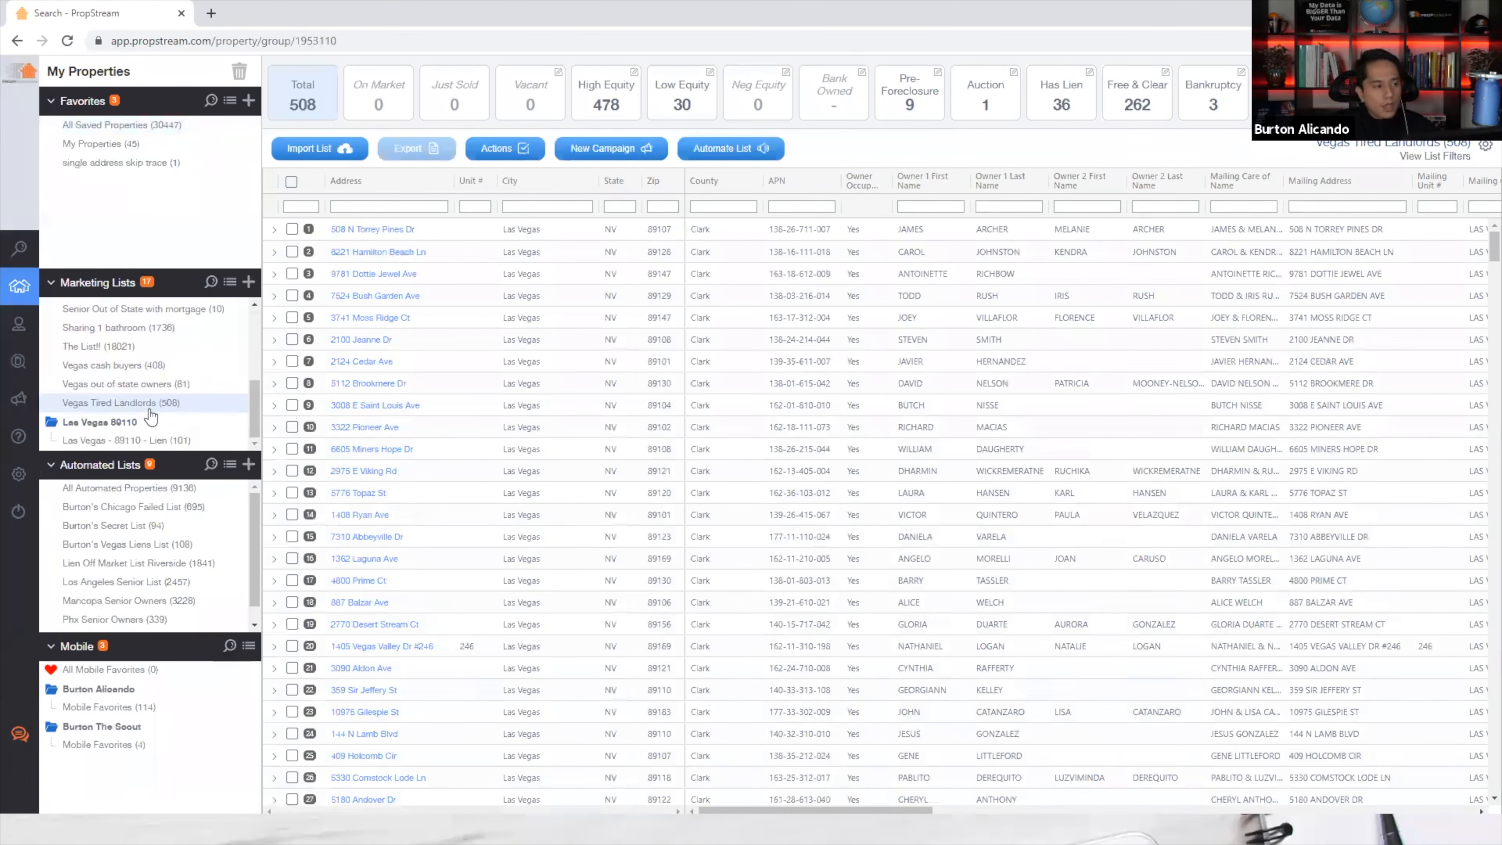
left_click(291, 181)
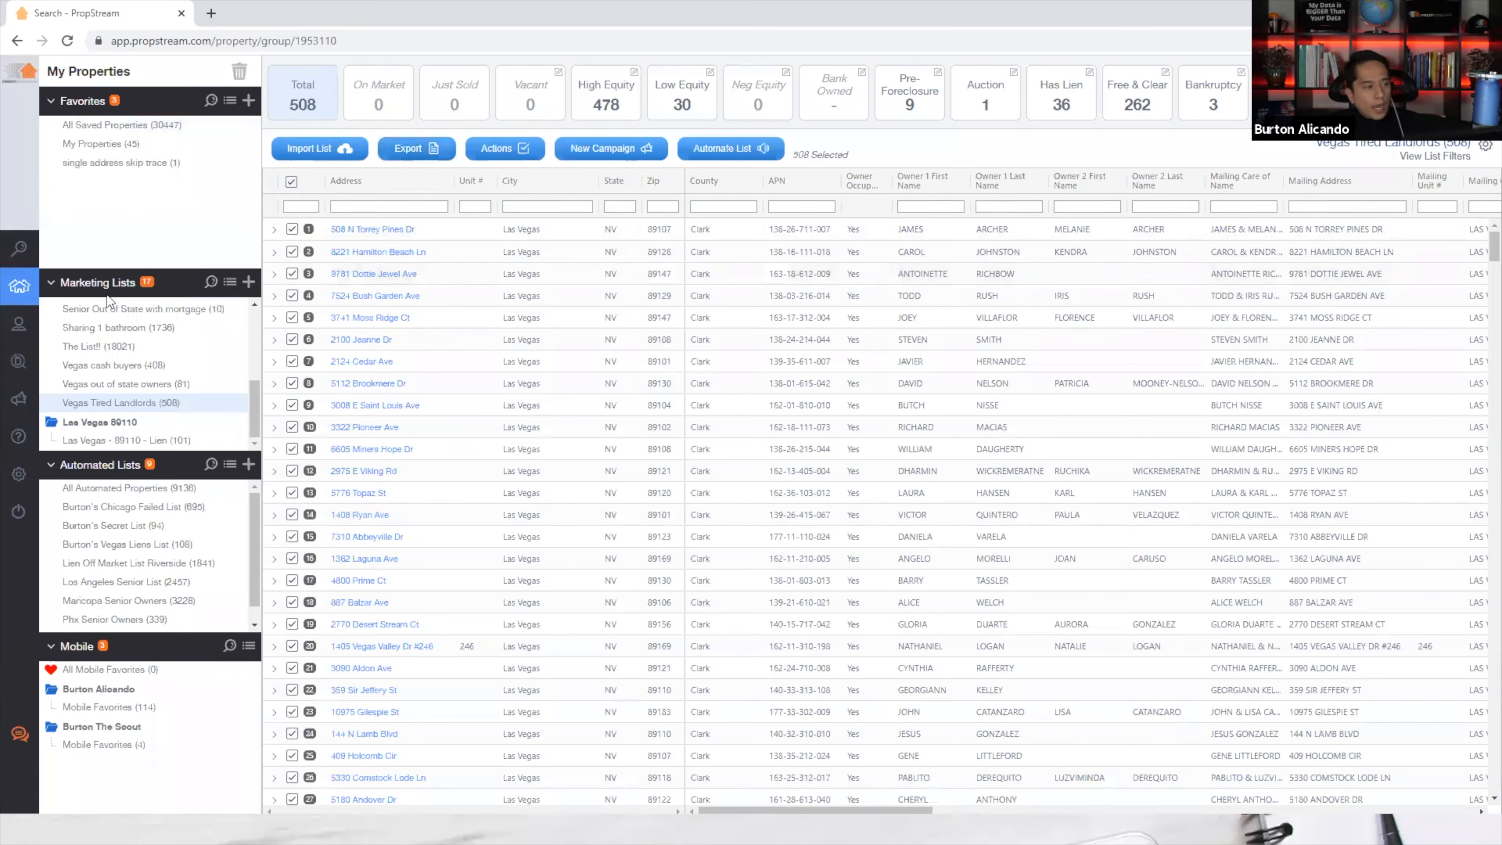
mouse_move(28, 362)
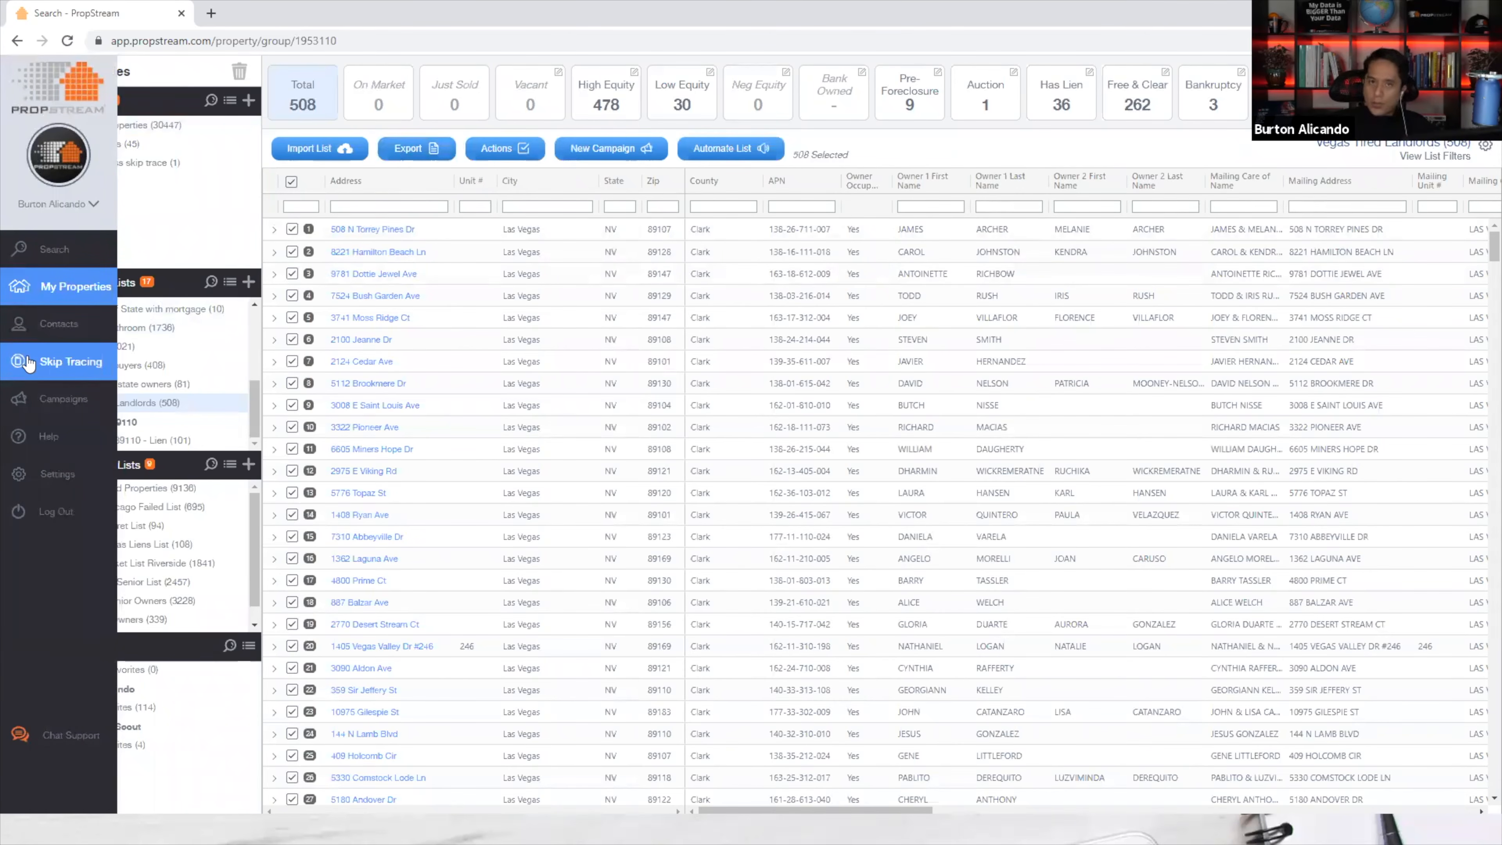
Review the Campaigns page, then switch to Data Sets.jpg in Photos.
left_click(27, 397)
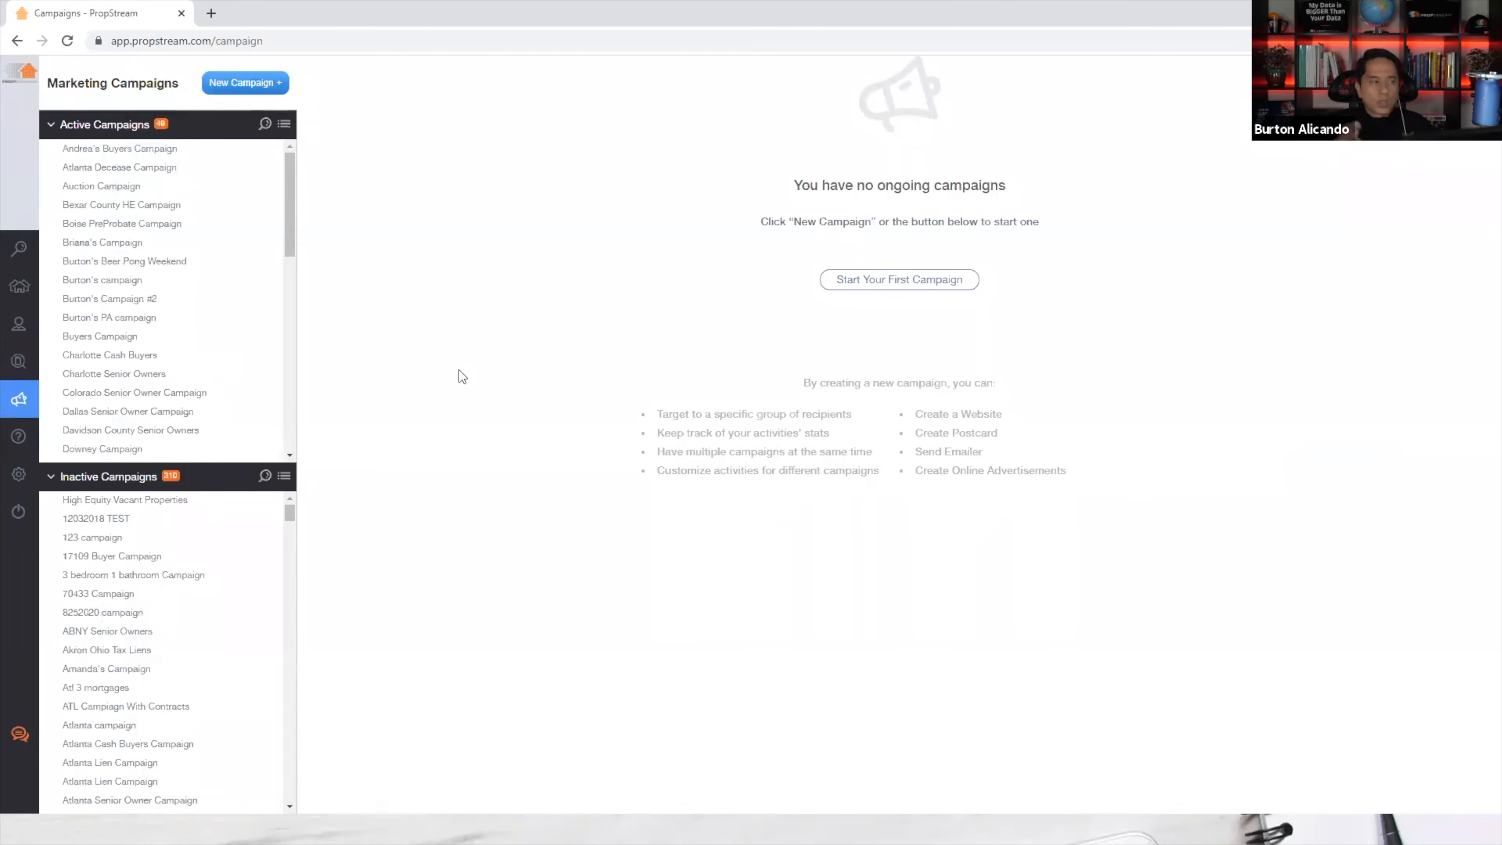
mouse_move(8, 362)
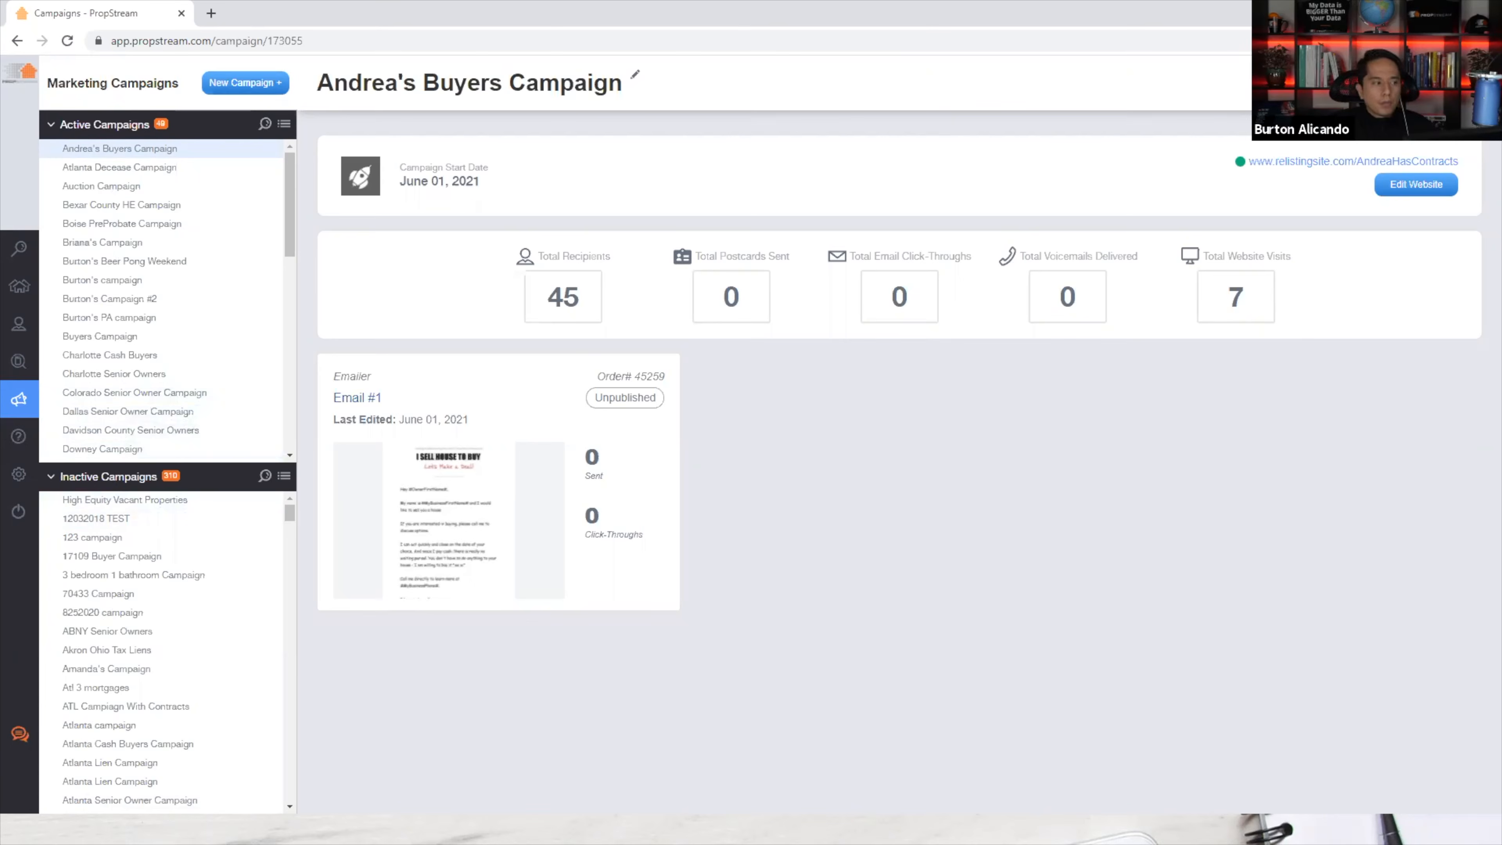
key("alt+Tab")
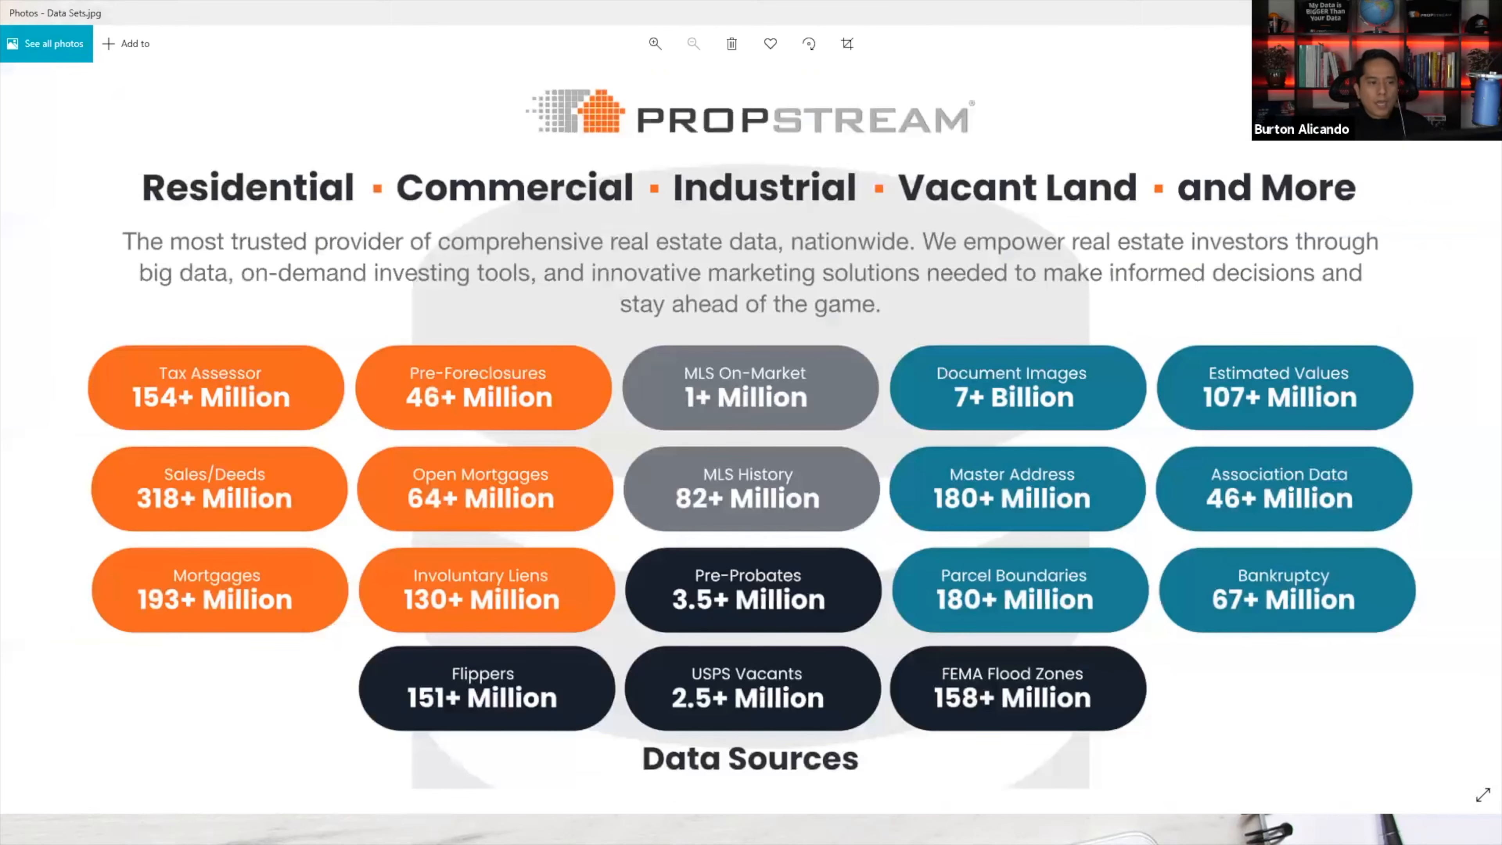